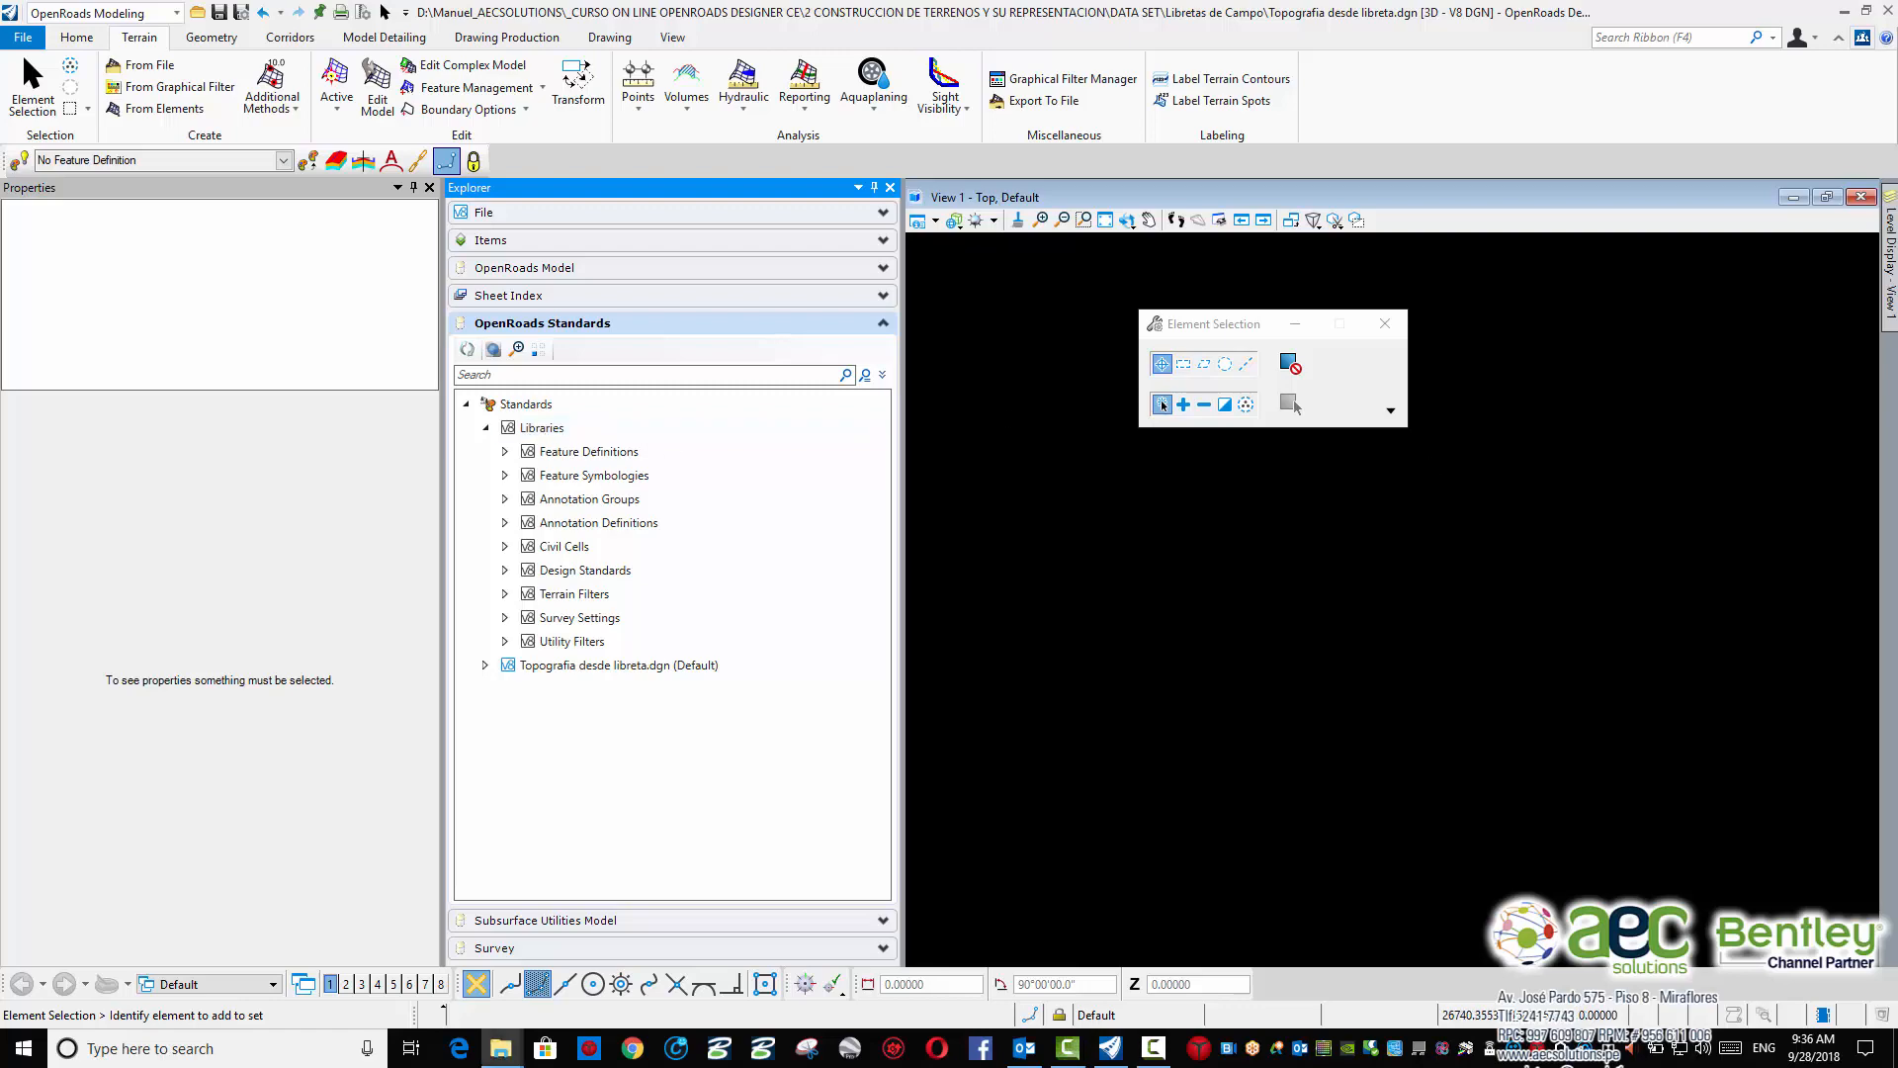
# Switch to File Explorer and view the Feature Definitions library folder under _Civil Default Standards - Metric, then minimize it
pyautogui.moveTo(1897, 39); pyautogui.dragTo(630, 170)
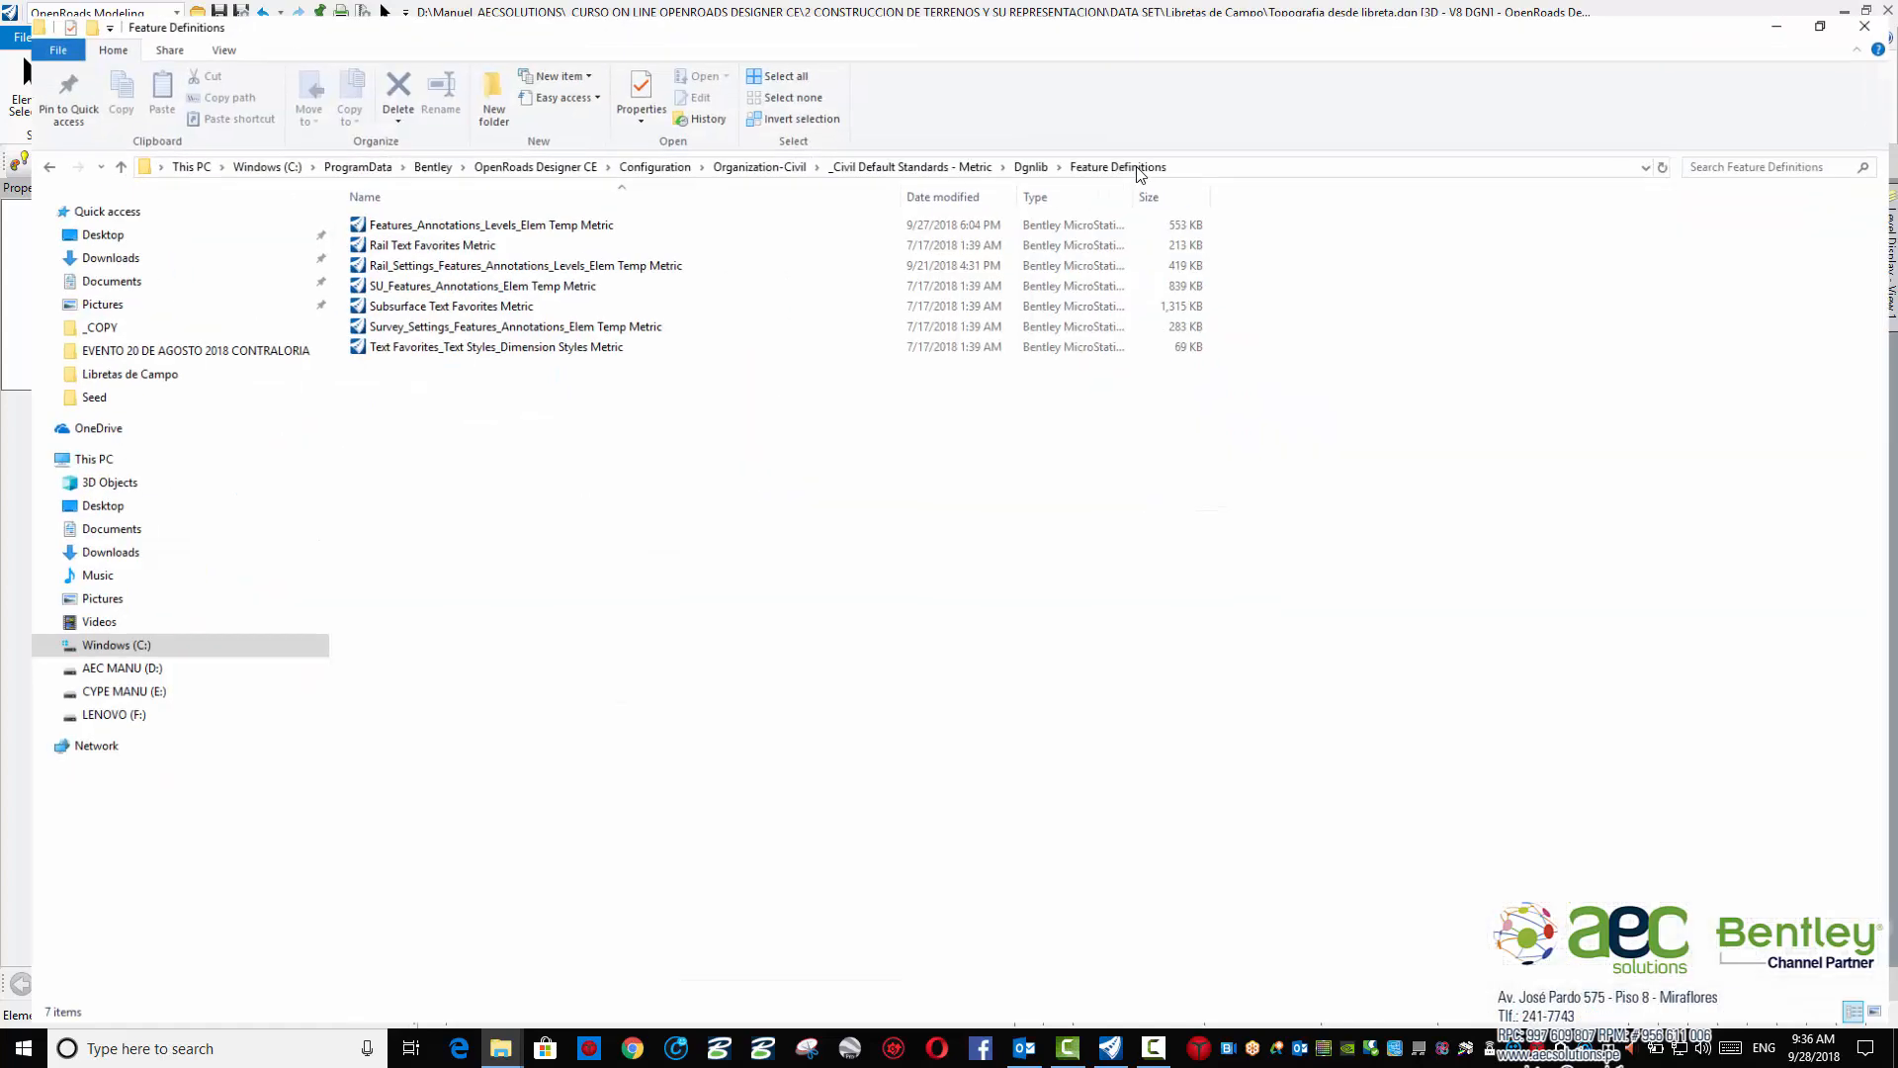
pyautogui.click(1134, 167)
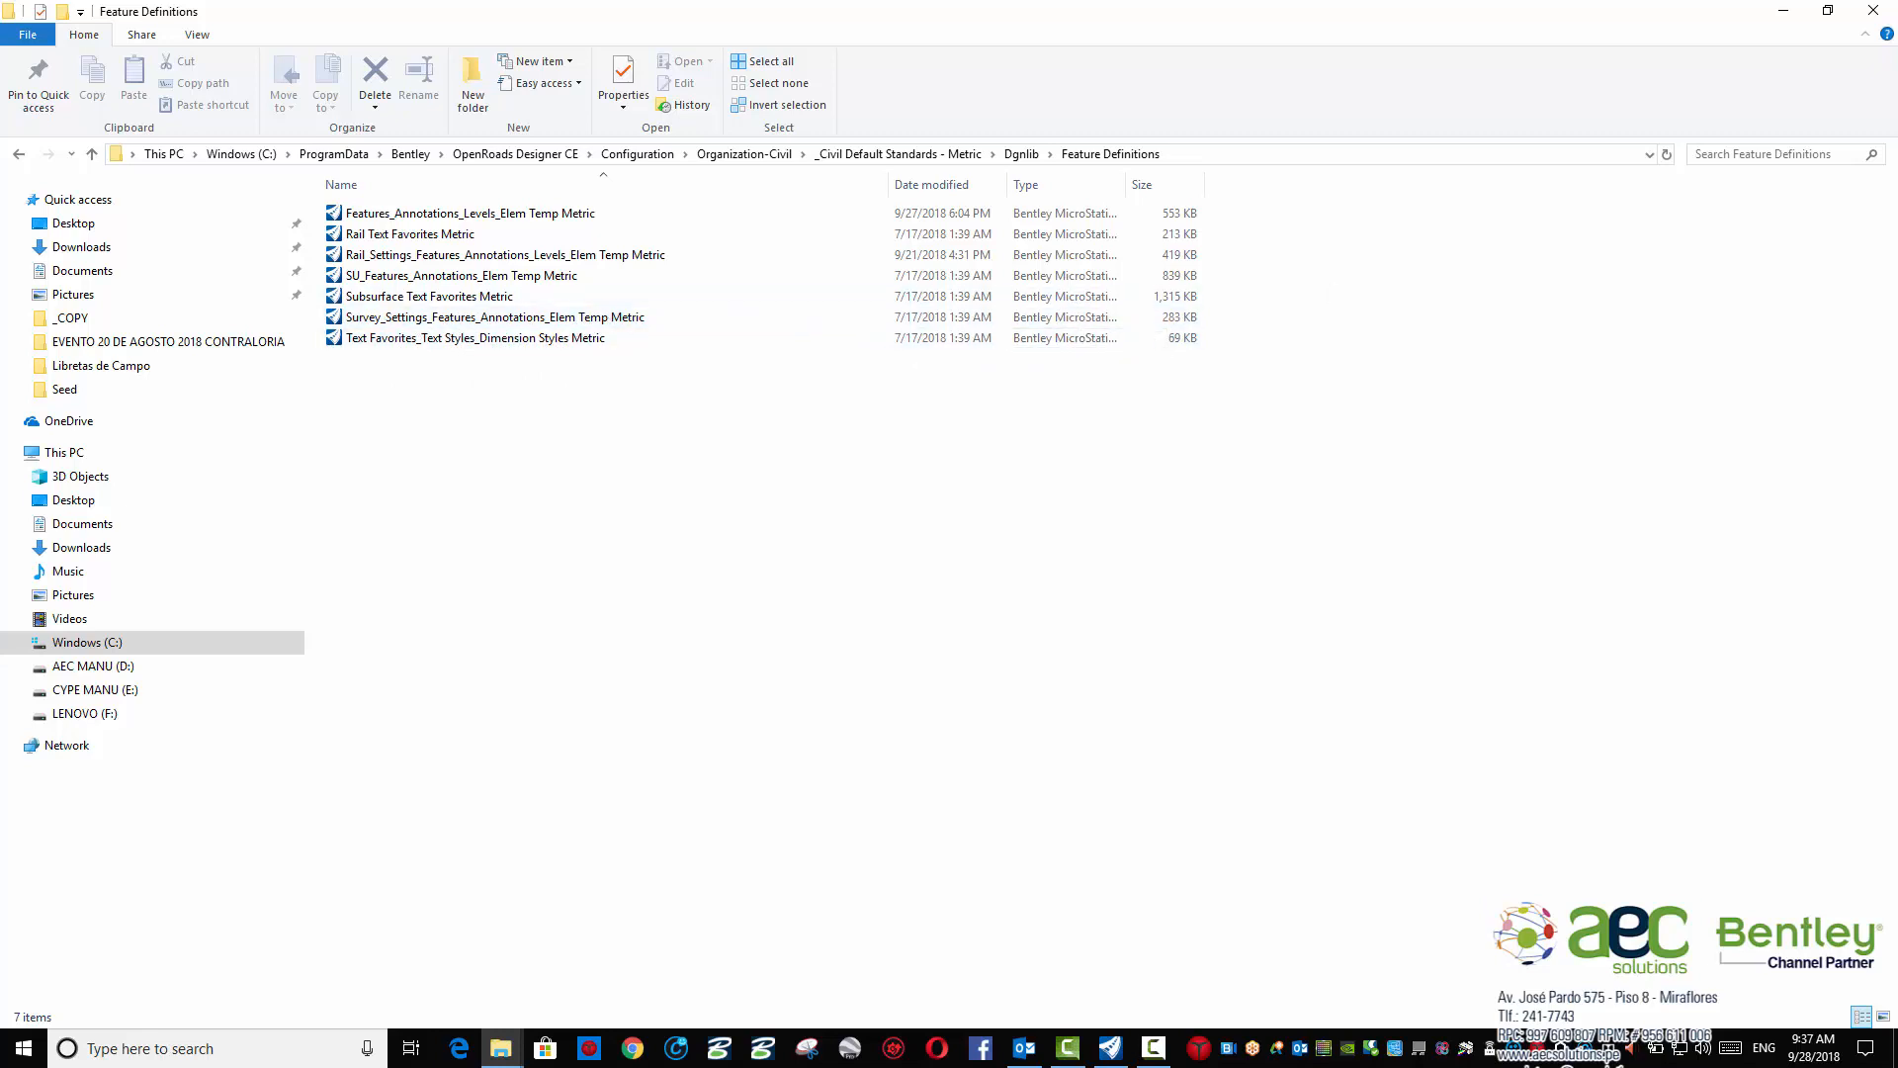
pyautogui.click(1784, 11)
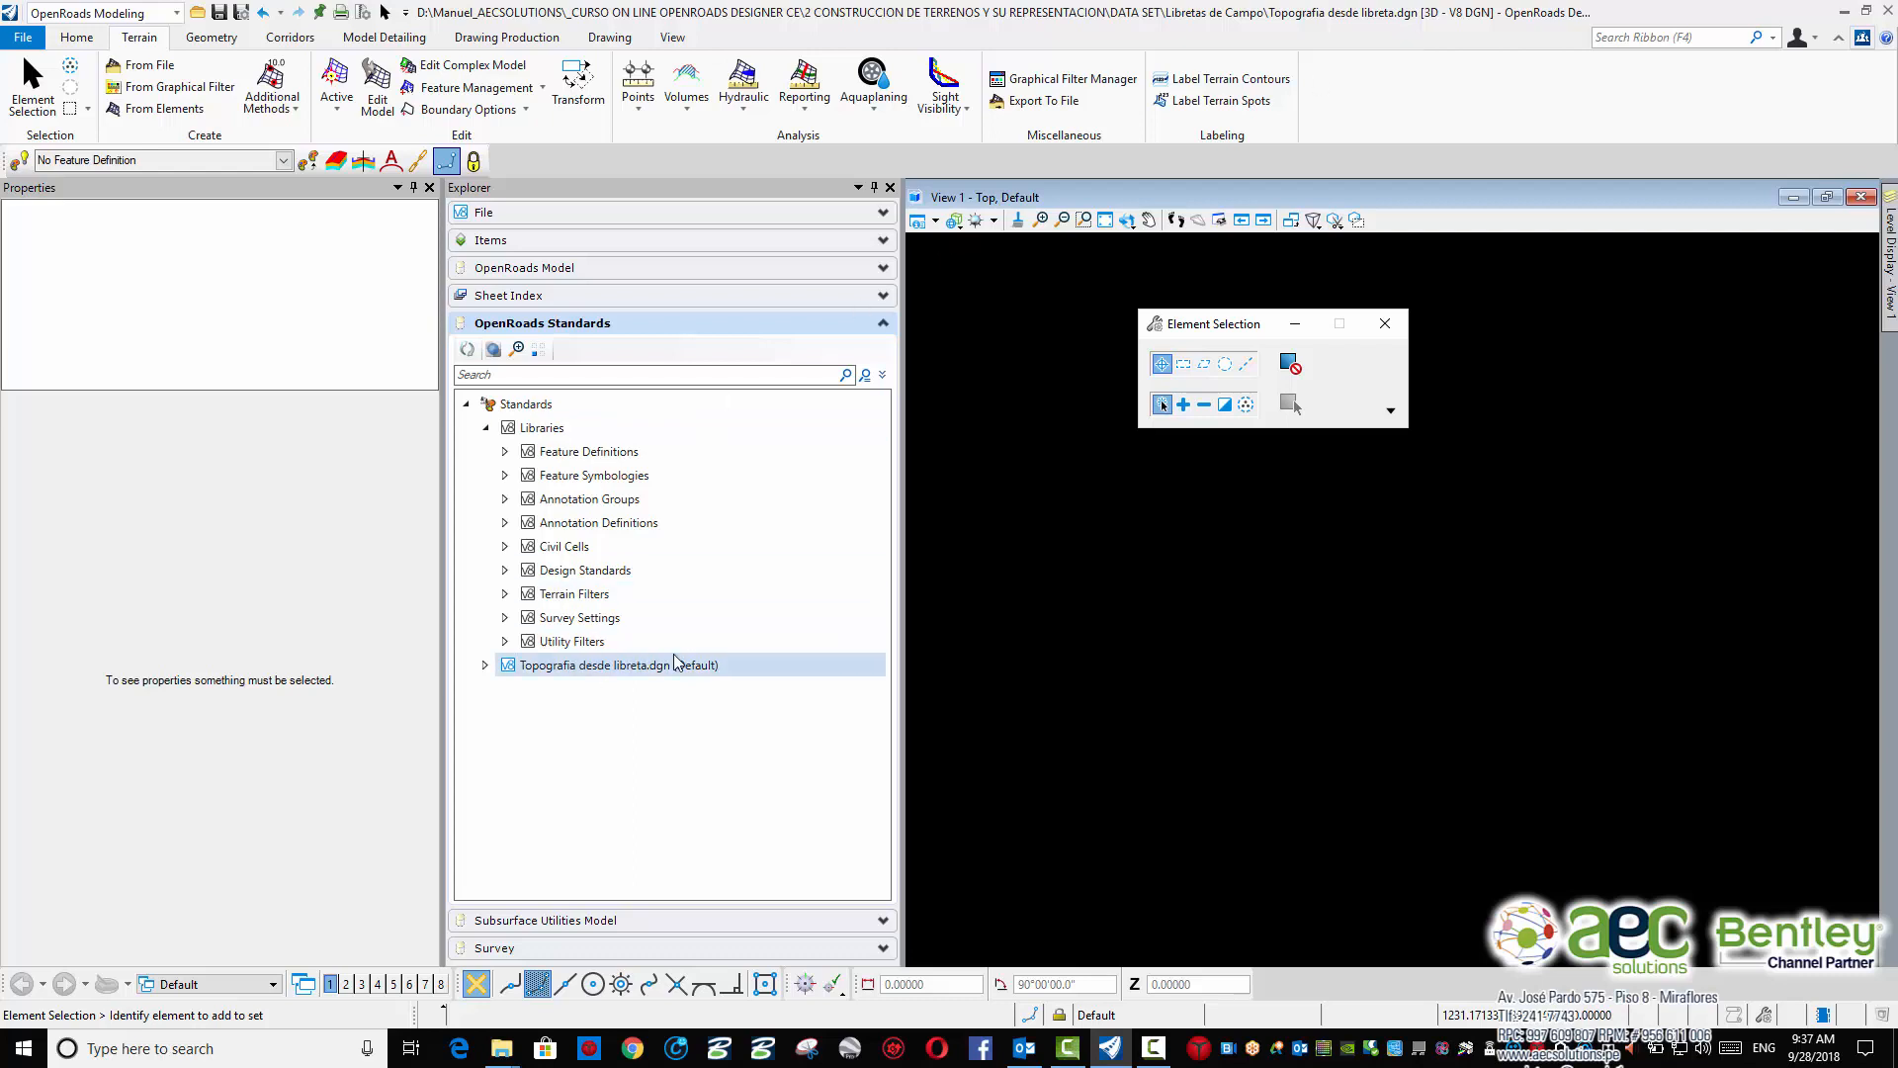
# Expand the Survey_Settings feature definition library in OpenRoads Standards down to the Survey features' Control folder
pyautogui.click(505, 454)
pyautogui.click(506, 454)
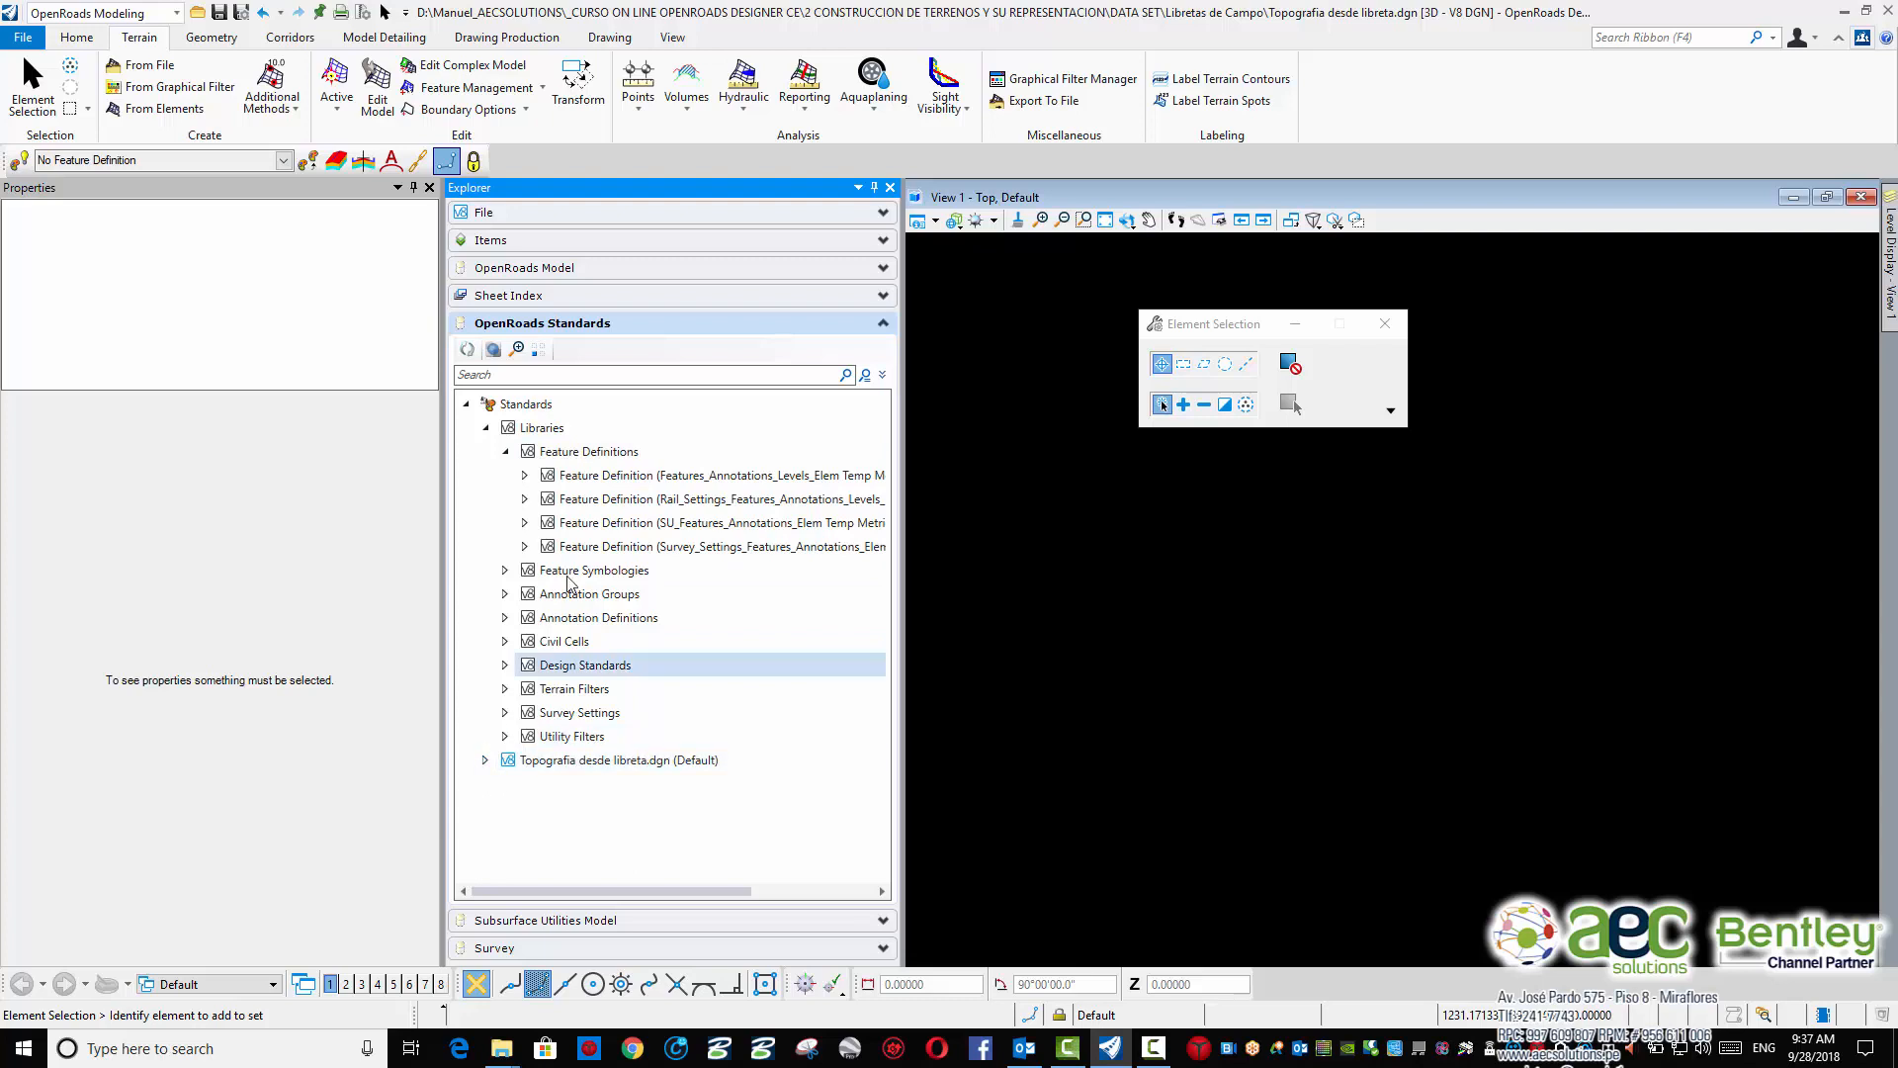
pyautogui.click(524, 548)
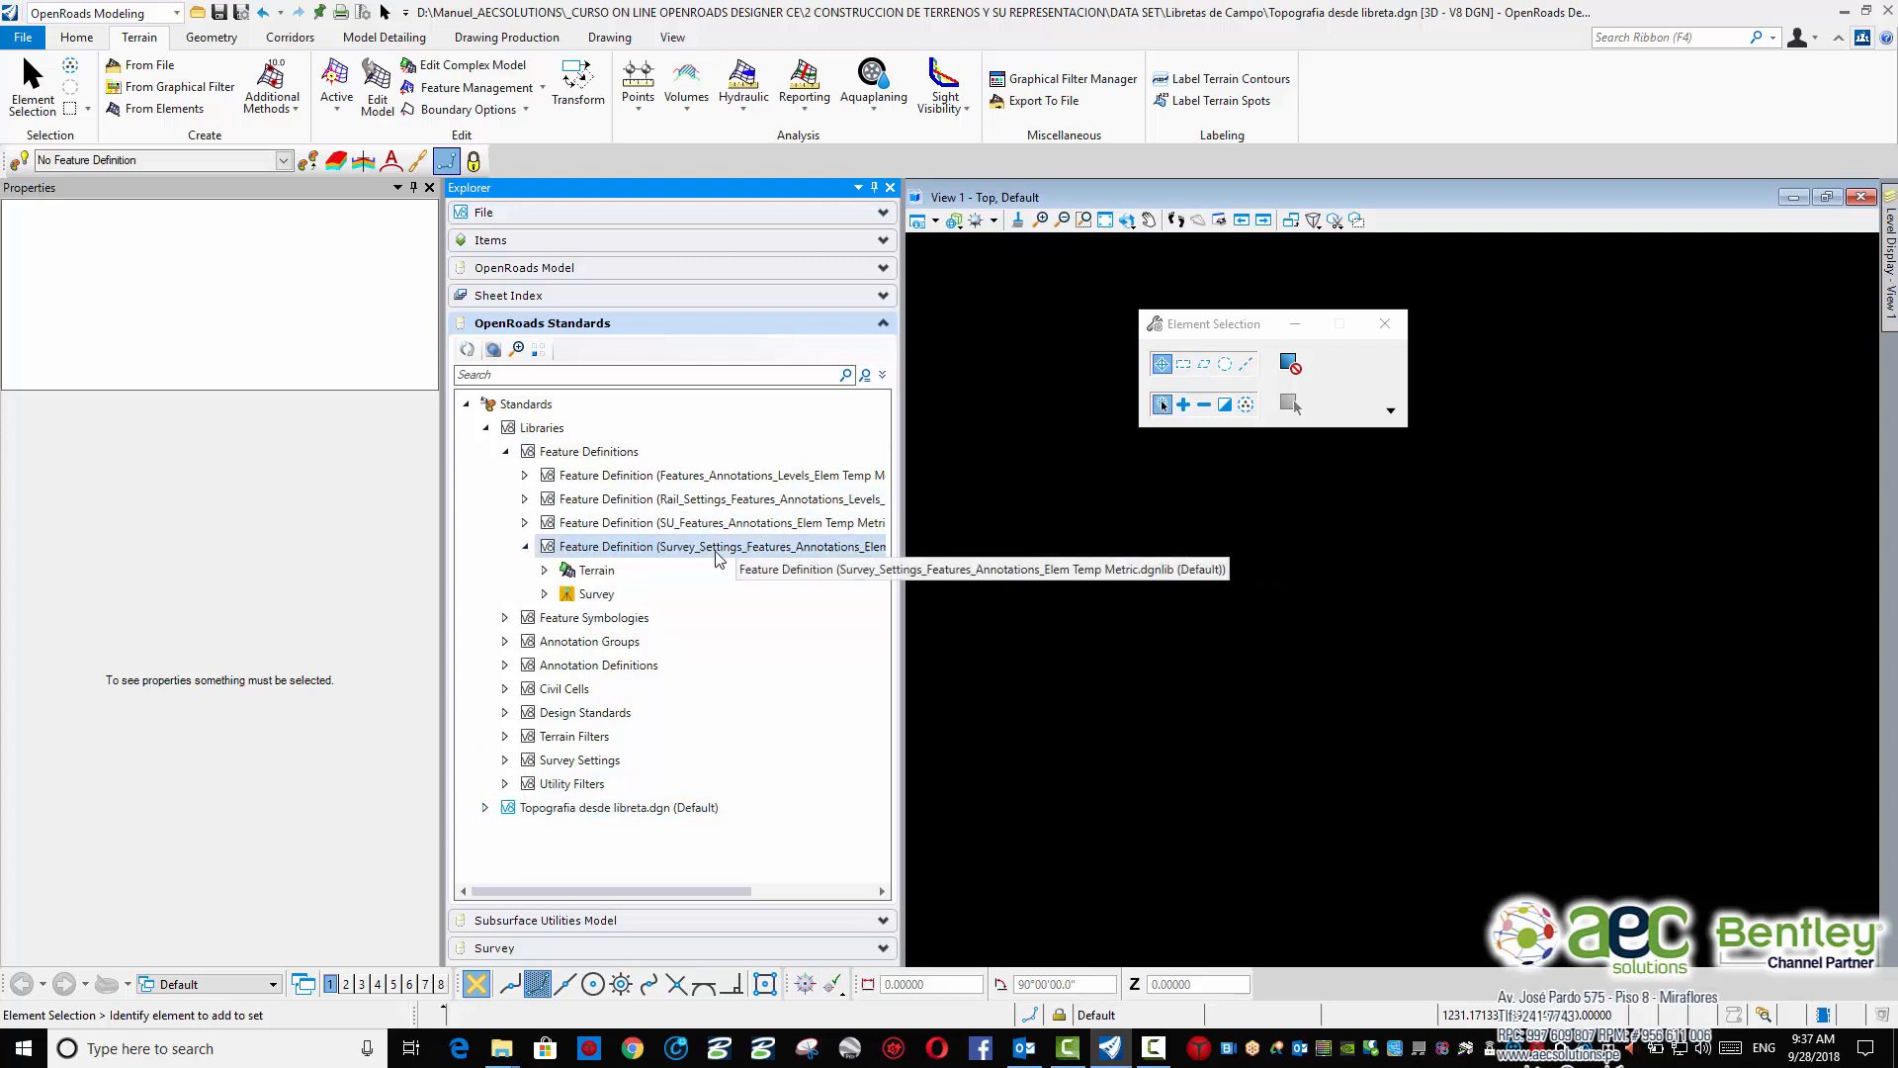
pyautogui.click(545, 594)
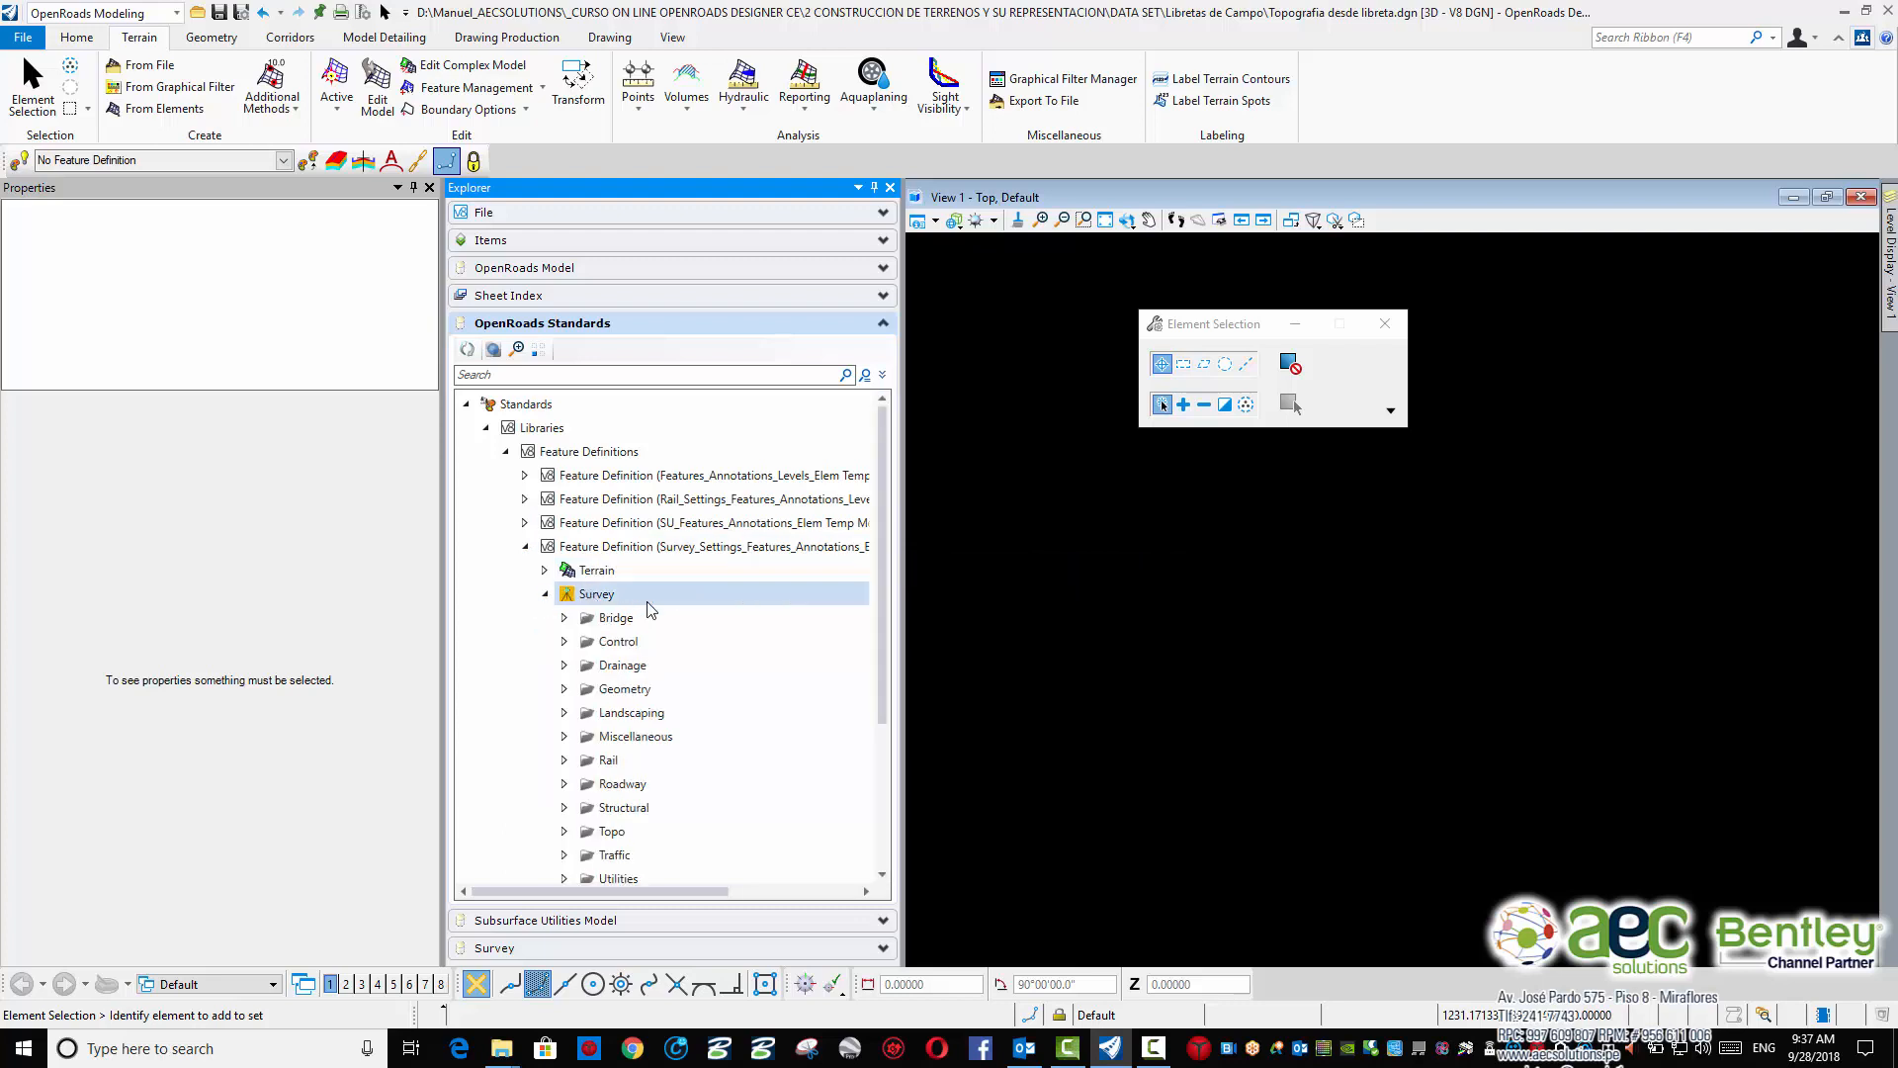
pyautogui.scroll(-2, 874, 603)
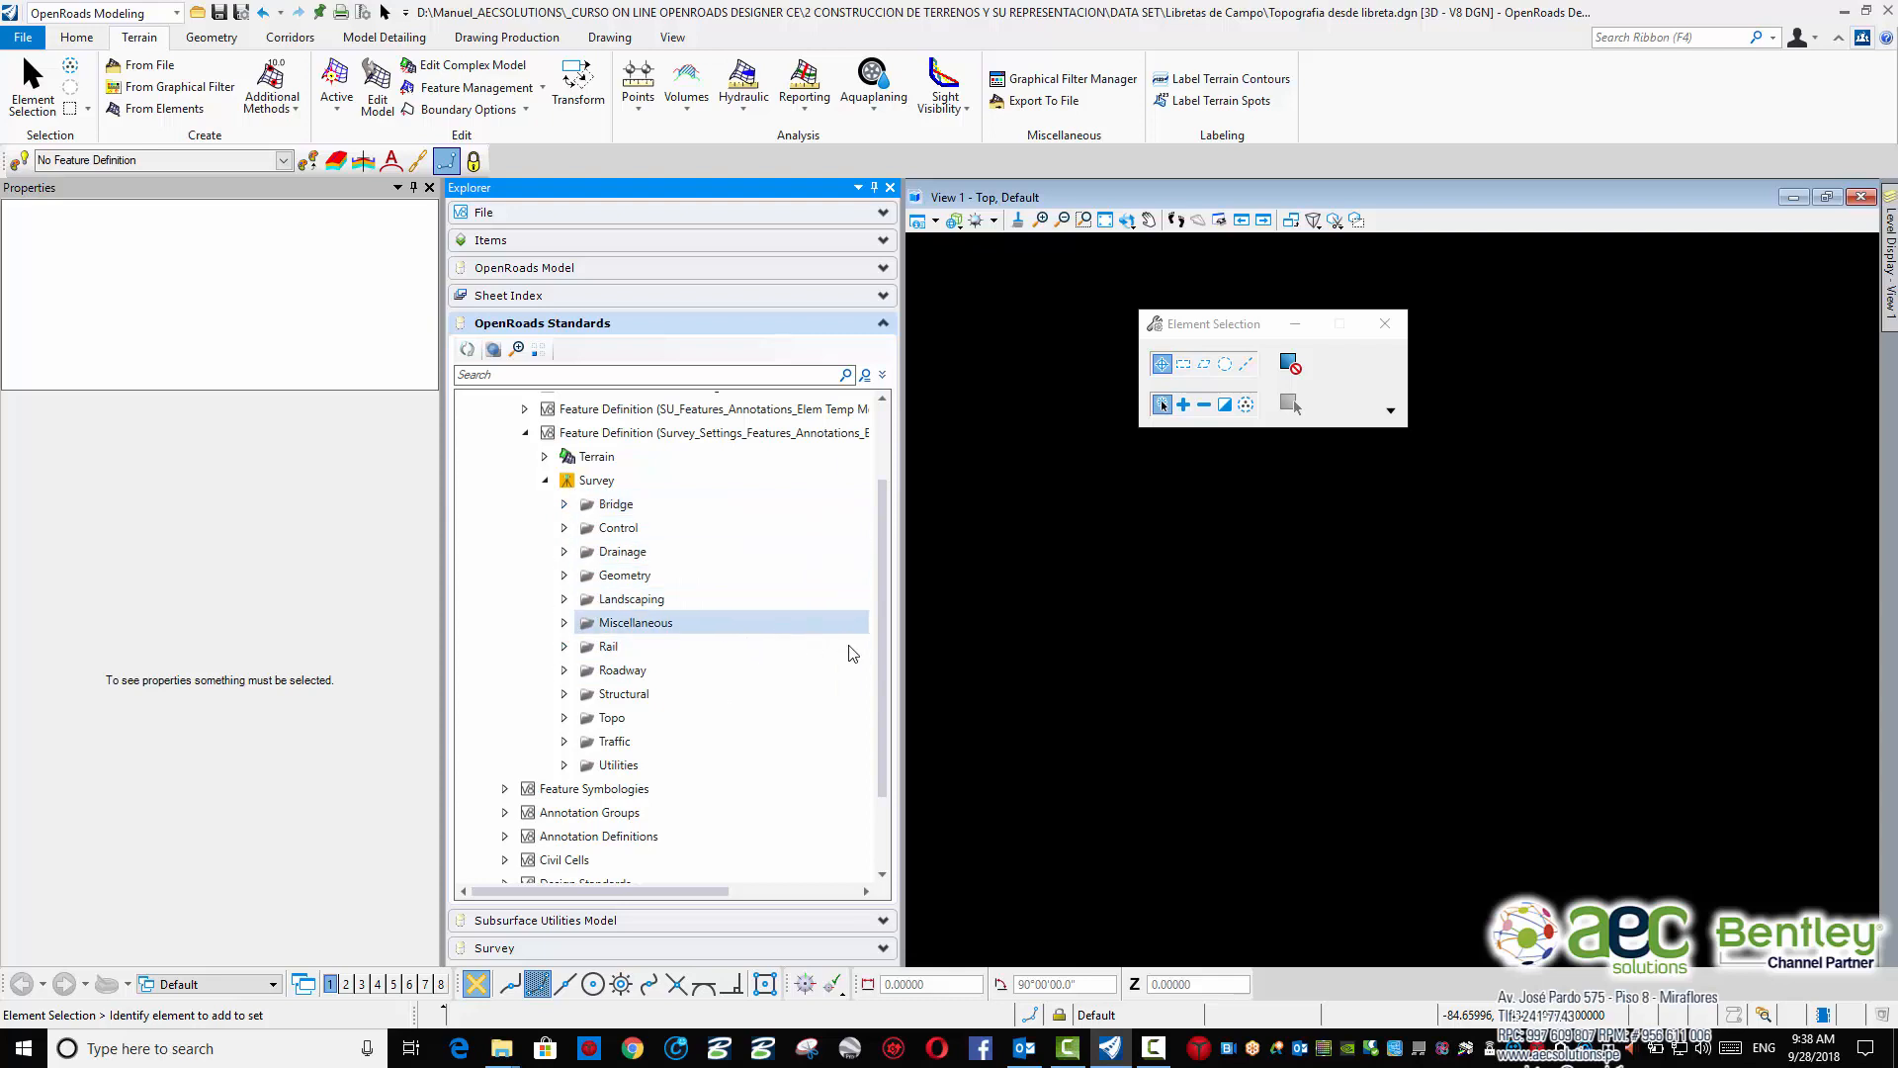
pyautogui.click(564, 530)
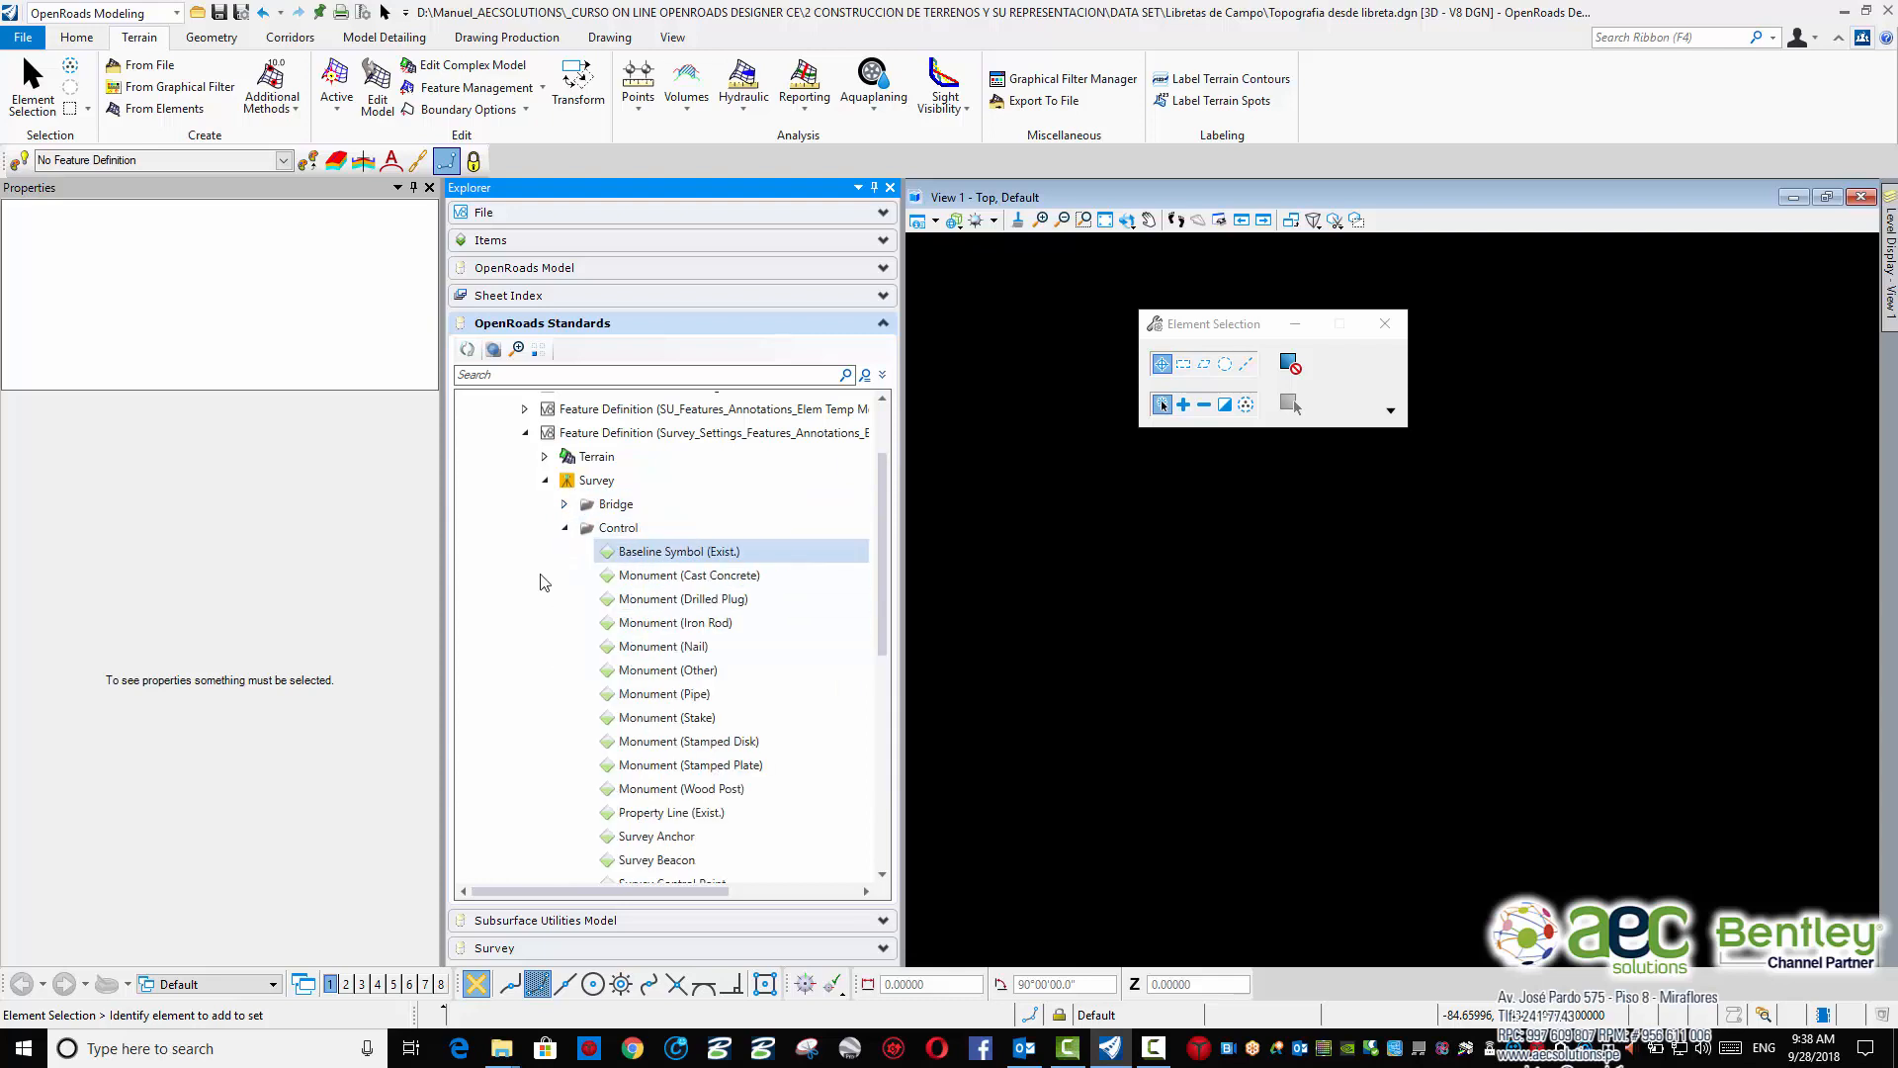
# View the properties of the Baseline Symbol (Exist.), Monument (Cast Concrete) and Monument (Pipe) feature definitions
pyautogui.click(680, 554)
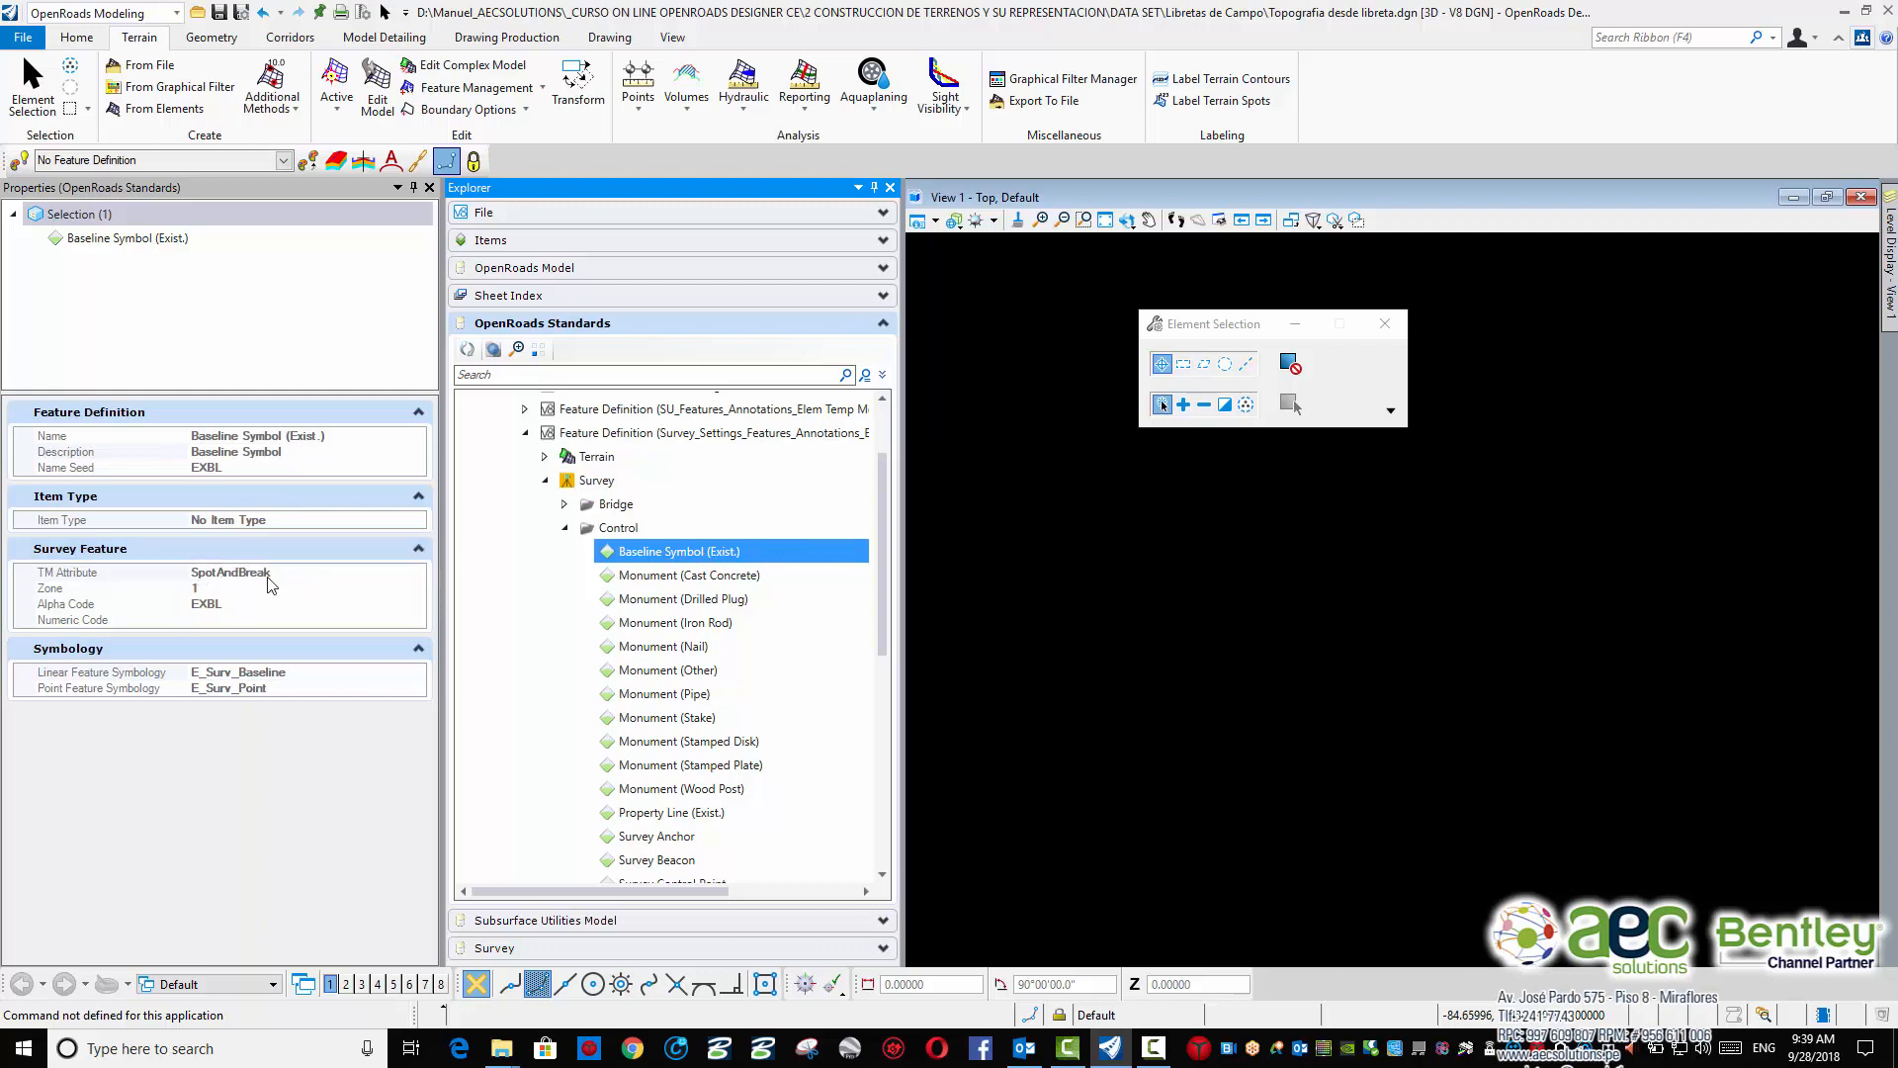
pyautogui.click(670, 578)
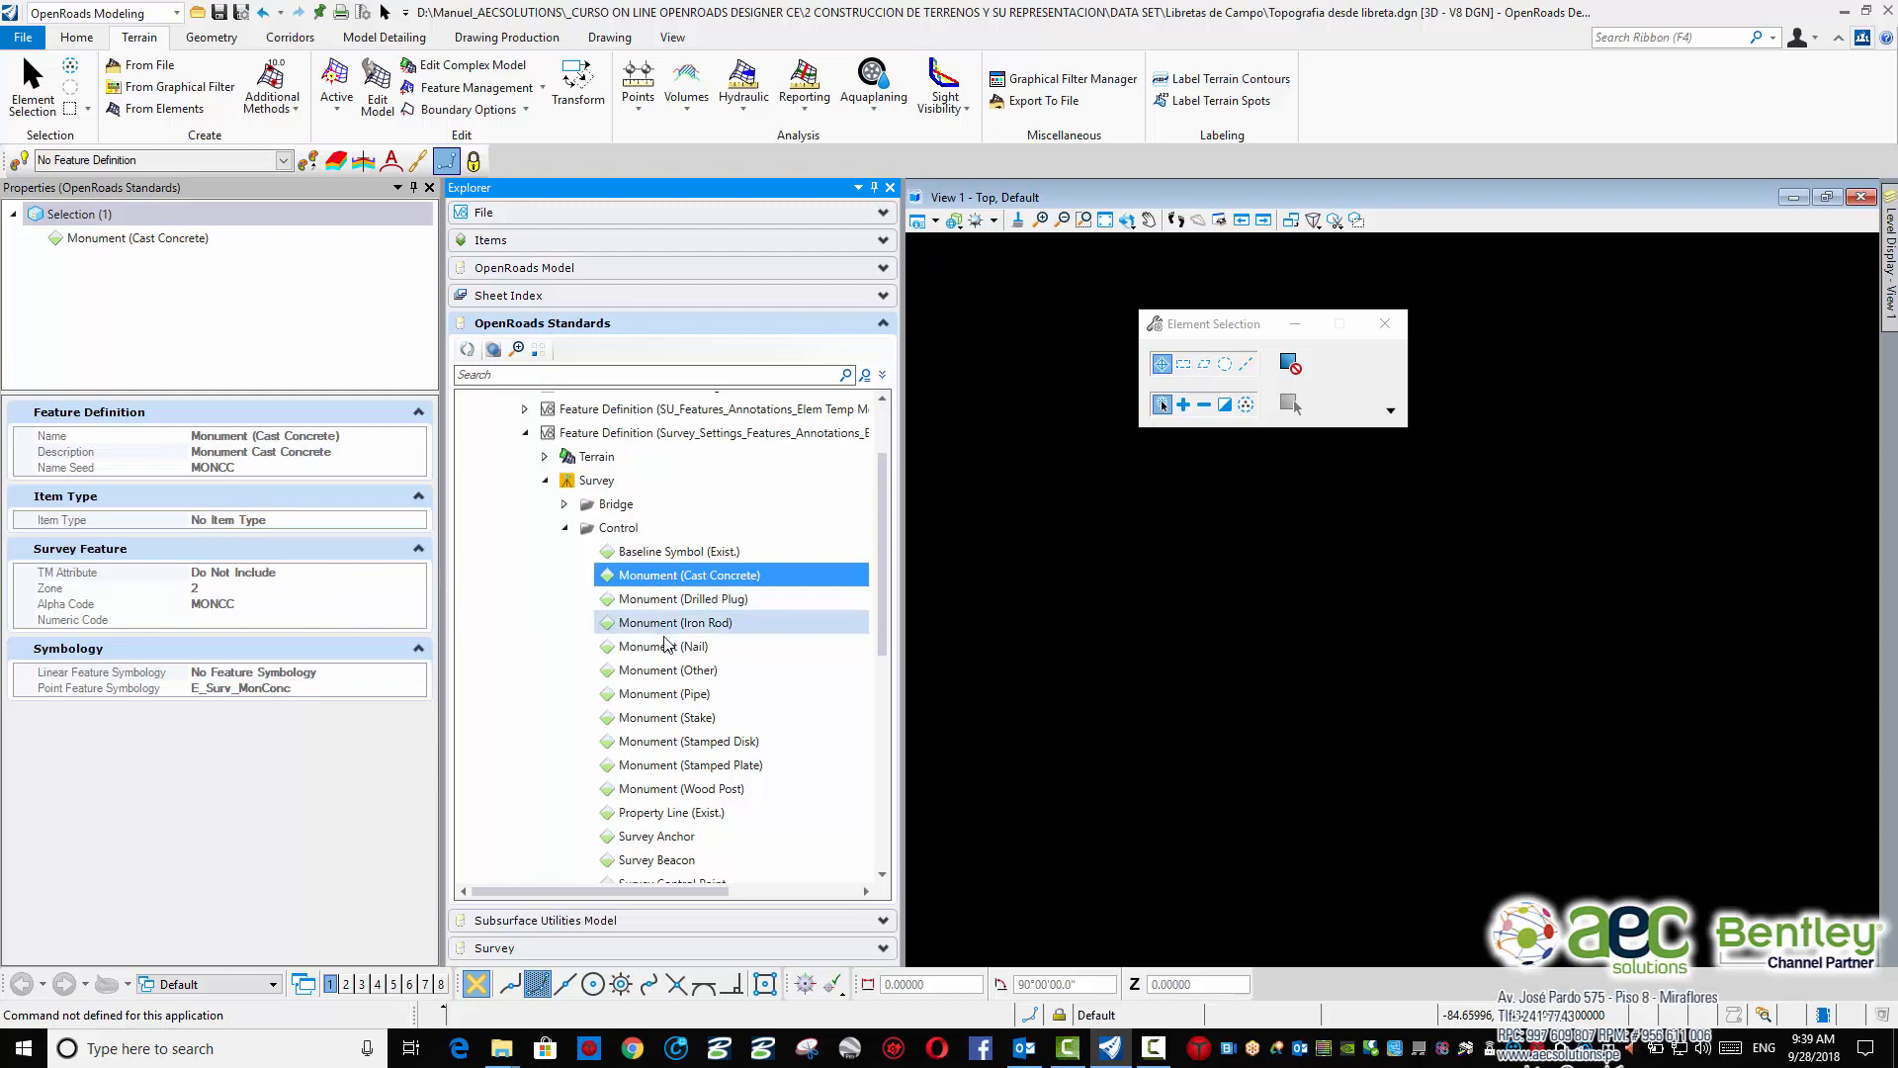
pyautogui.click(689, 695)
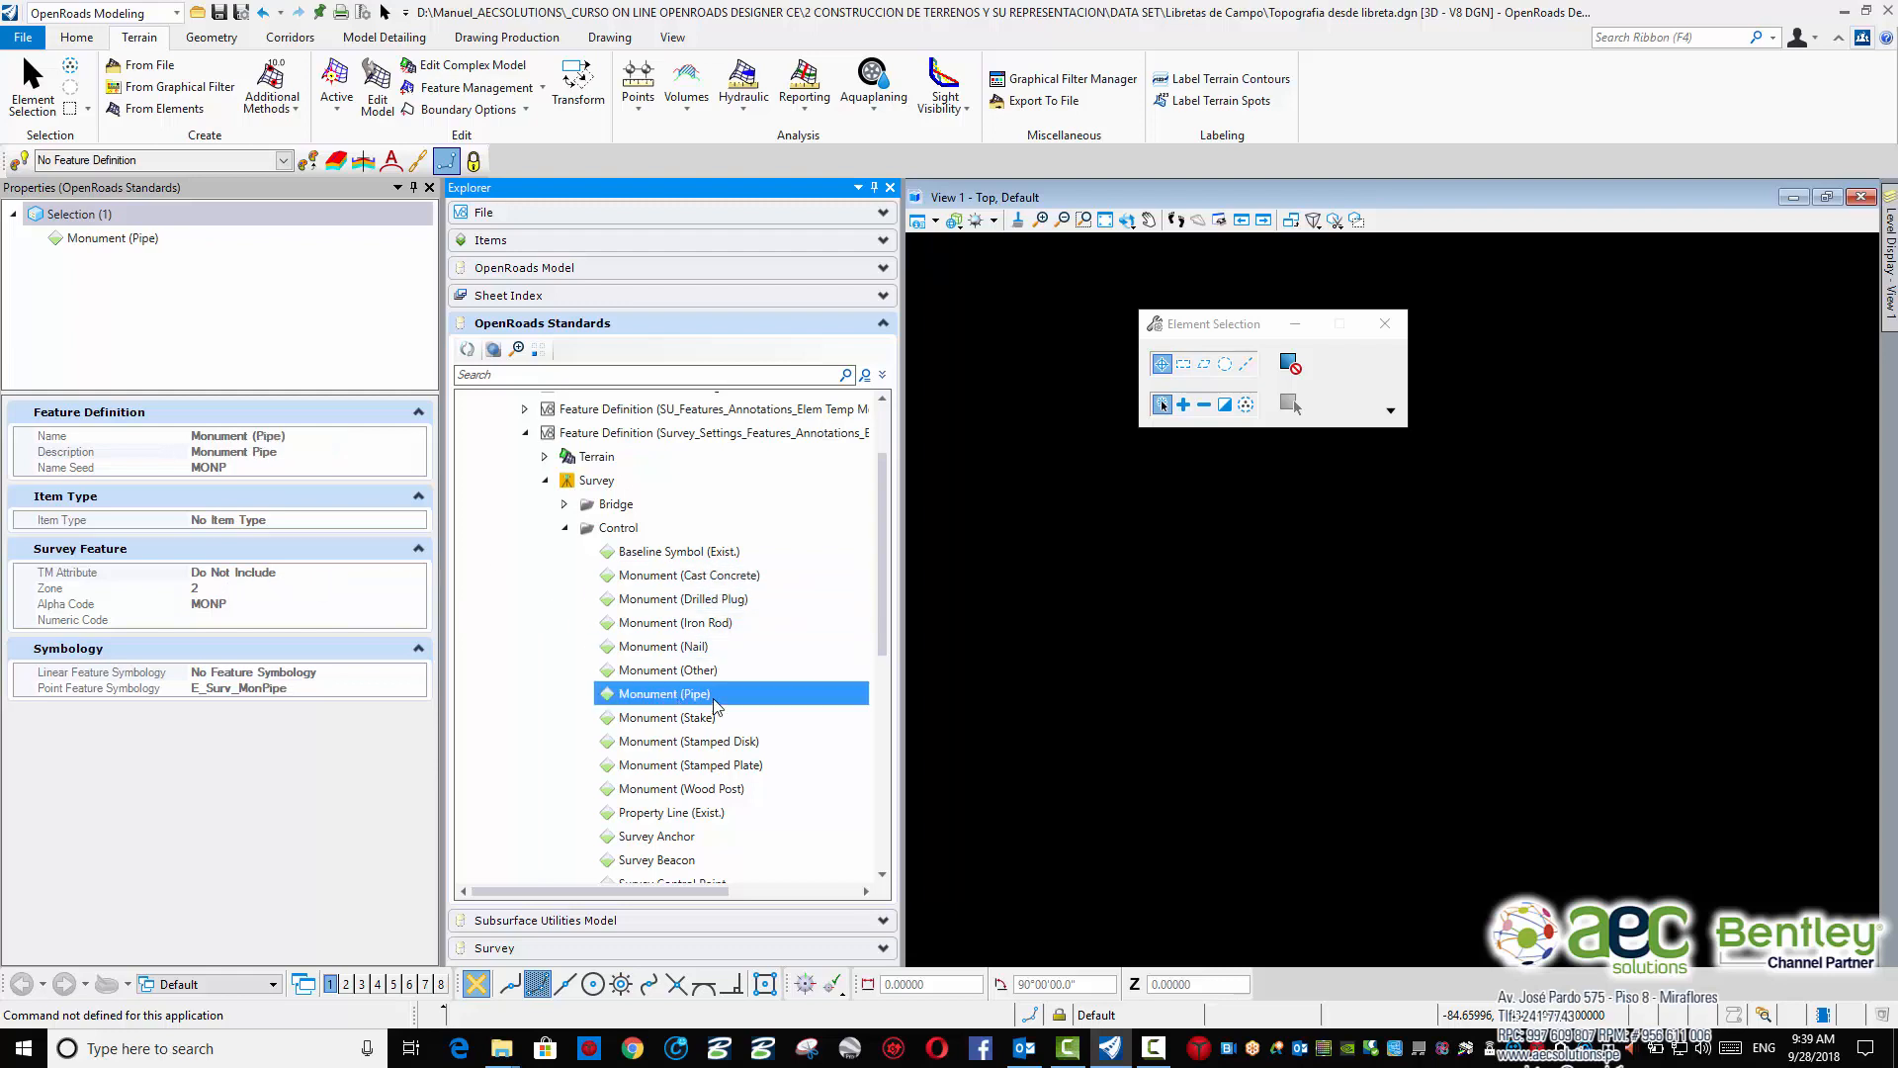
# View the properties of the Centerline Symbol (Exist.) feature definition in the Survey Geometry folder
pyautogui.scroll(-3, 762, 682)
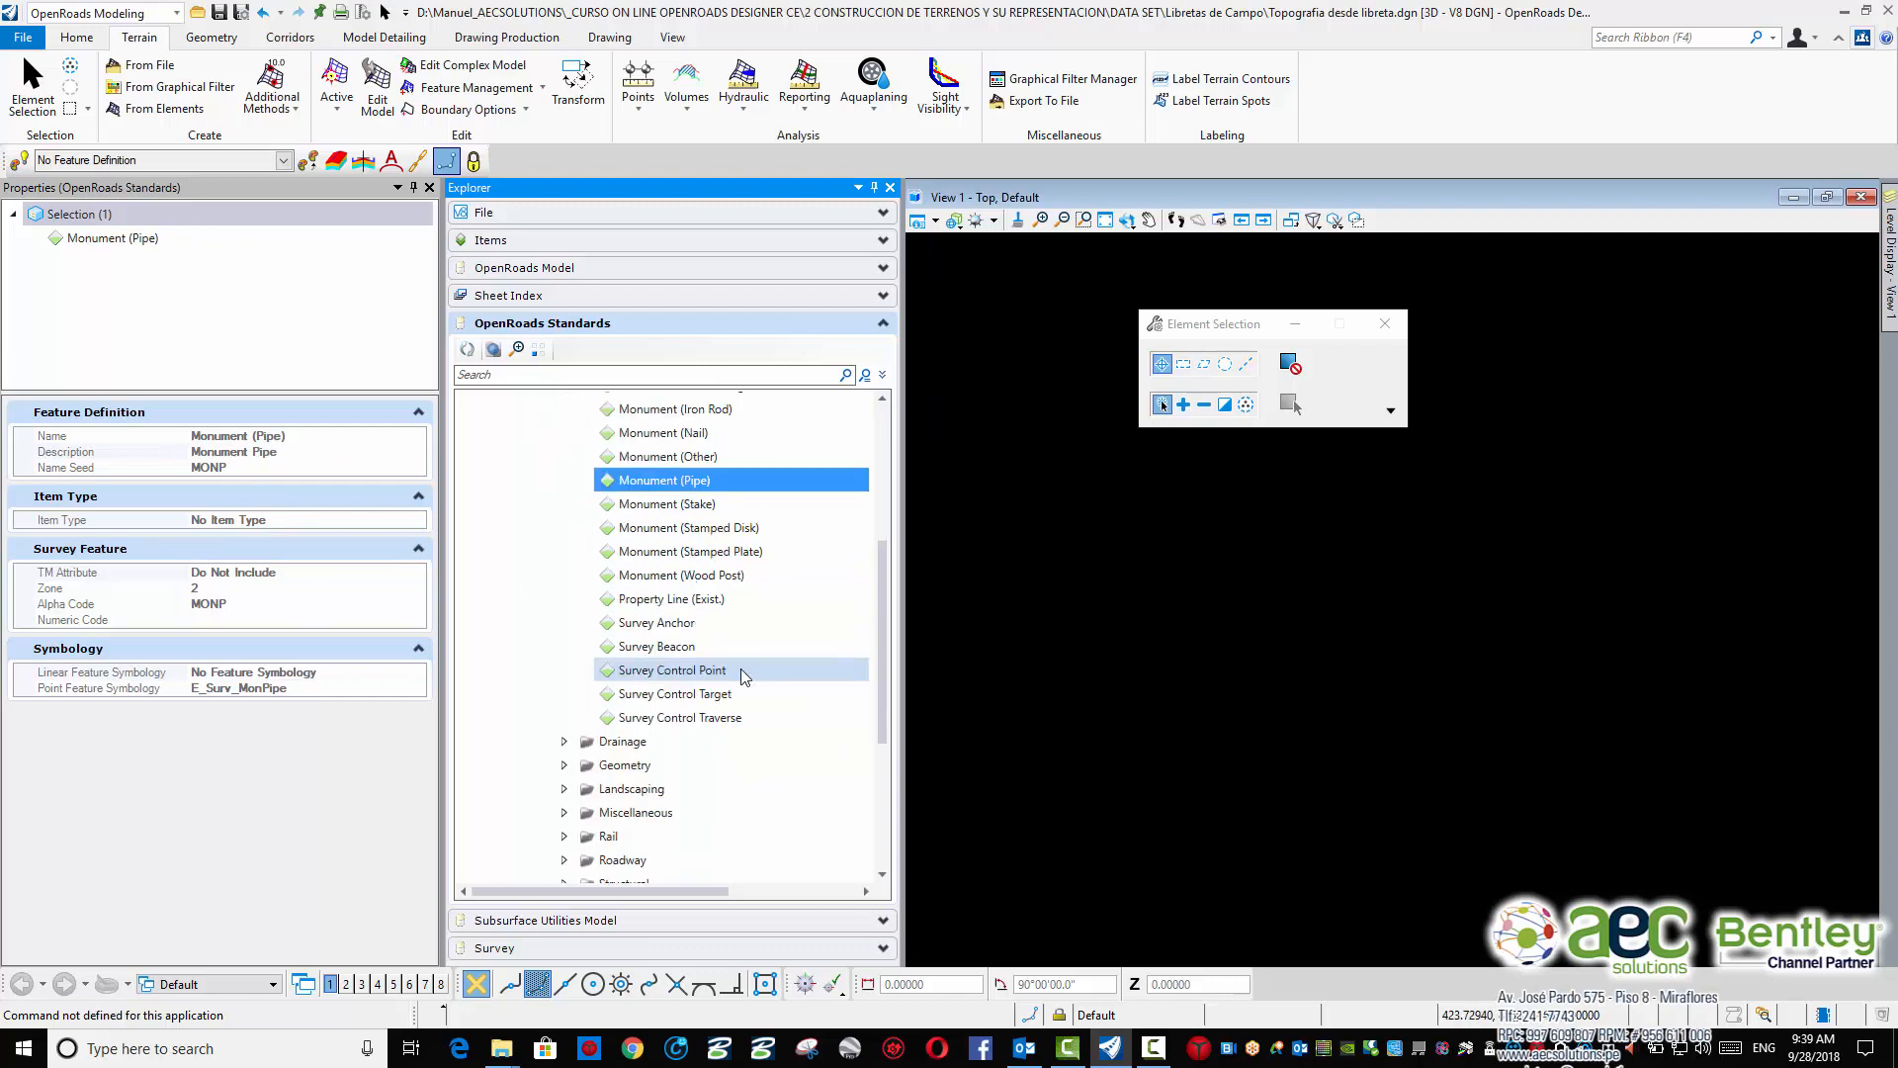
pyautogui.click(564, 765)
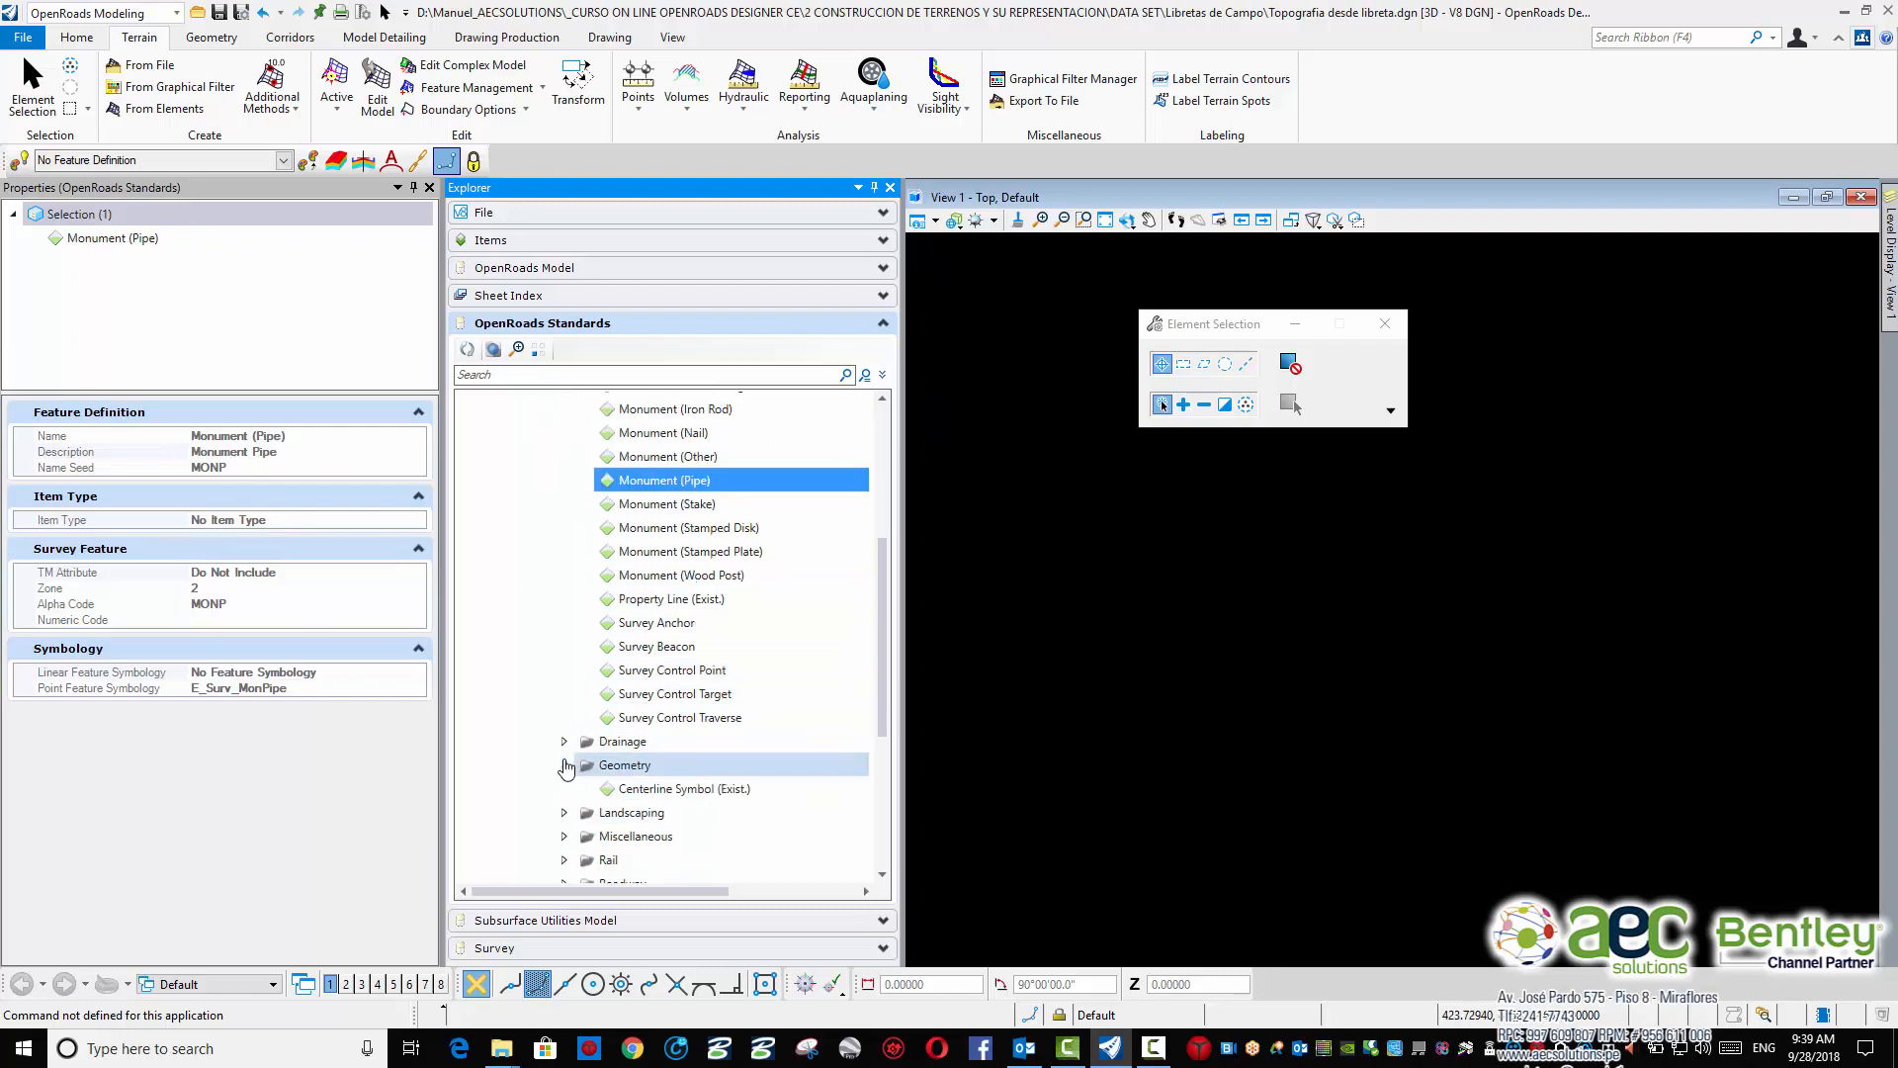
pyautogui.scroll(-1, 736, 774)
pyautogui.click(731, 719)
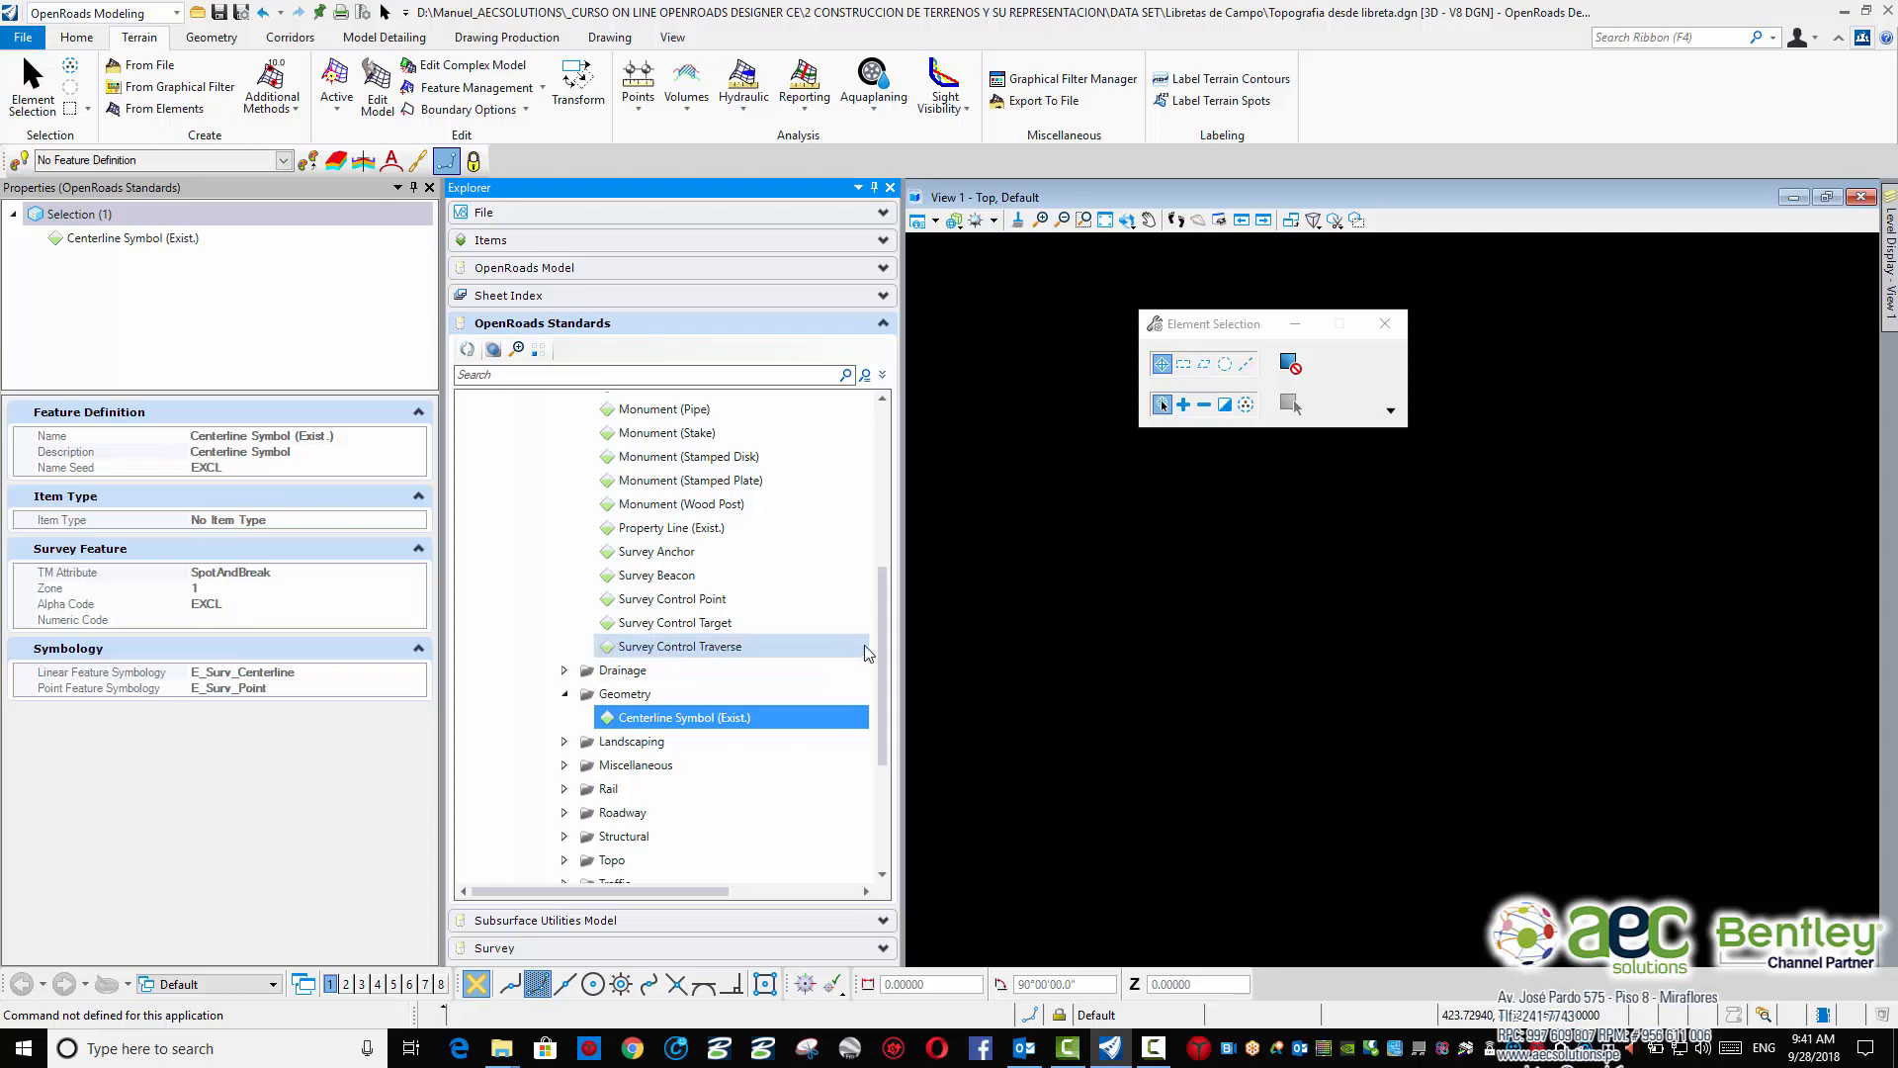
# Expand the Survey_Settings model in Feature Symbologies down to the Existing folder of its linear symbologies
pyautogui.moveTo(880, 629); pyautogui.dragTo(871, 791)
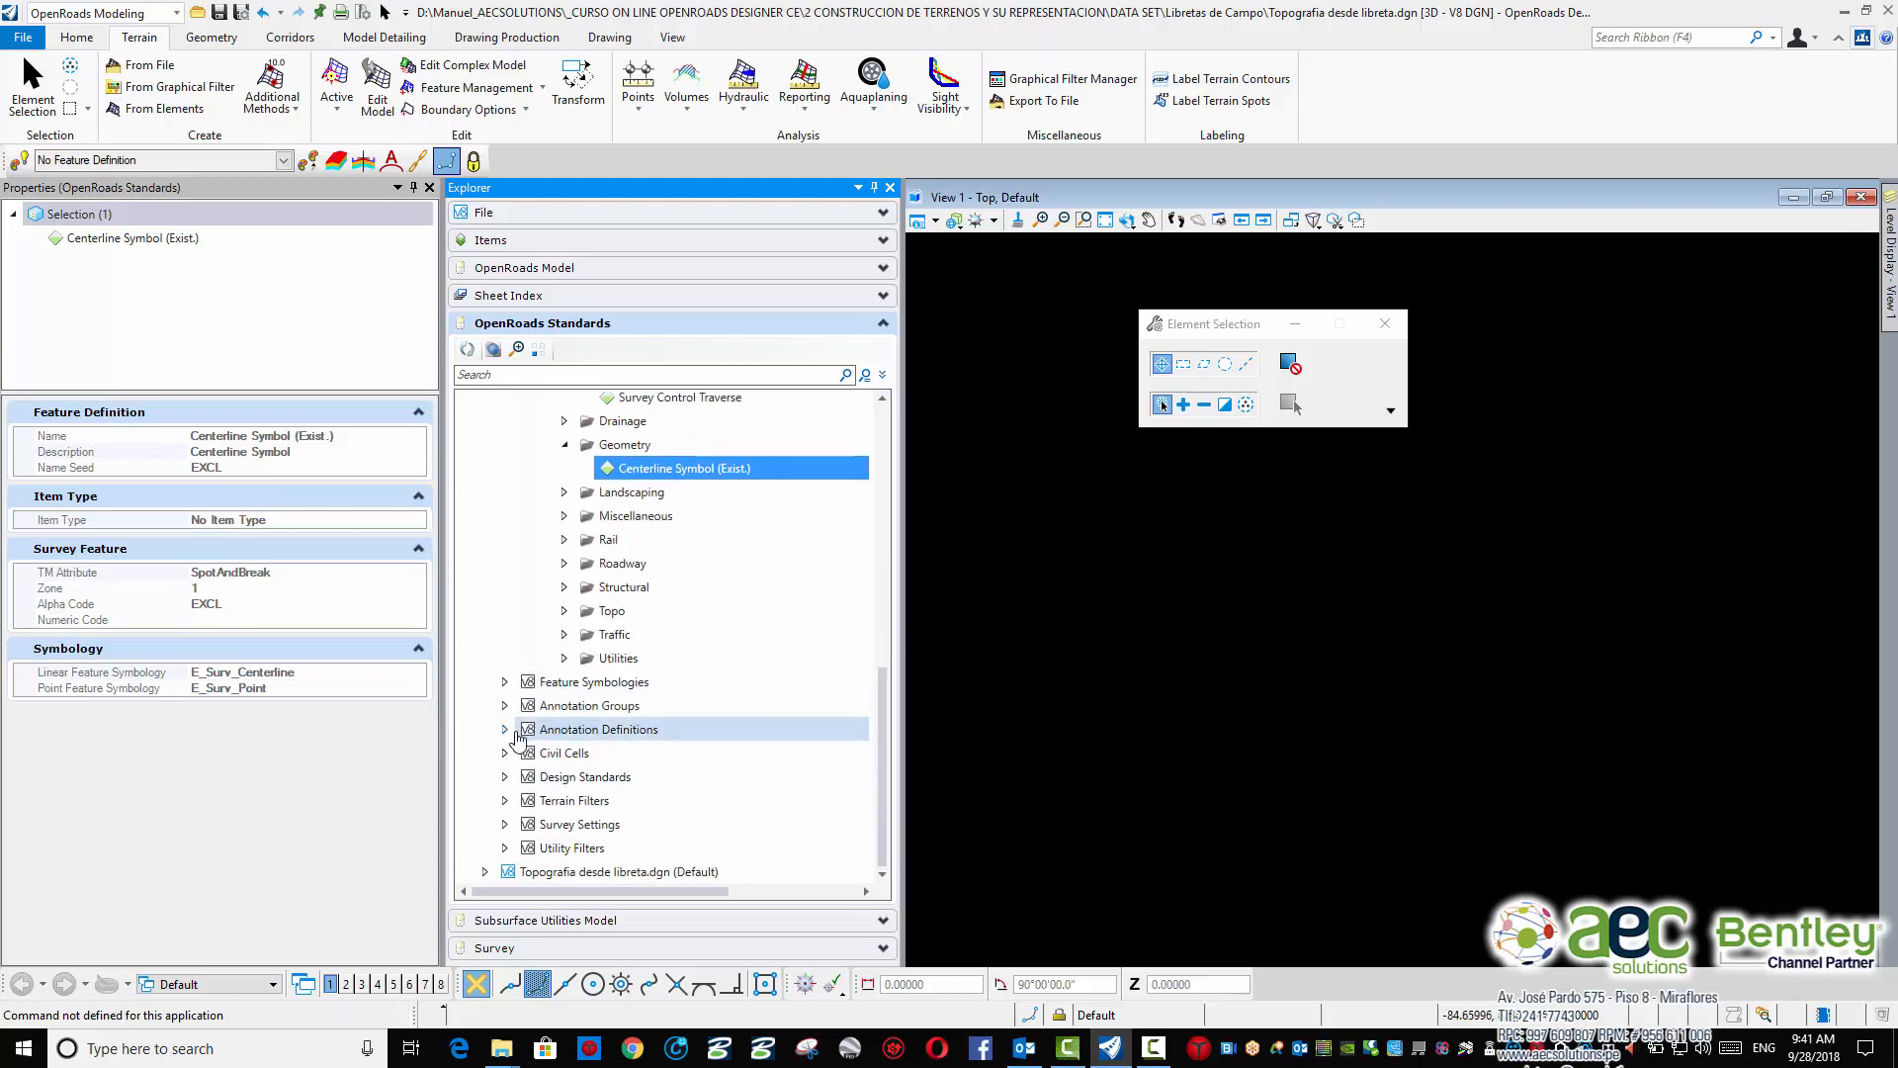
pyautogui.click(503, 682)
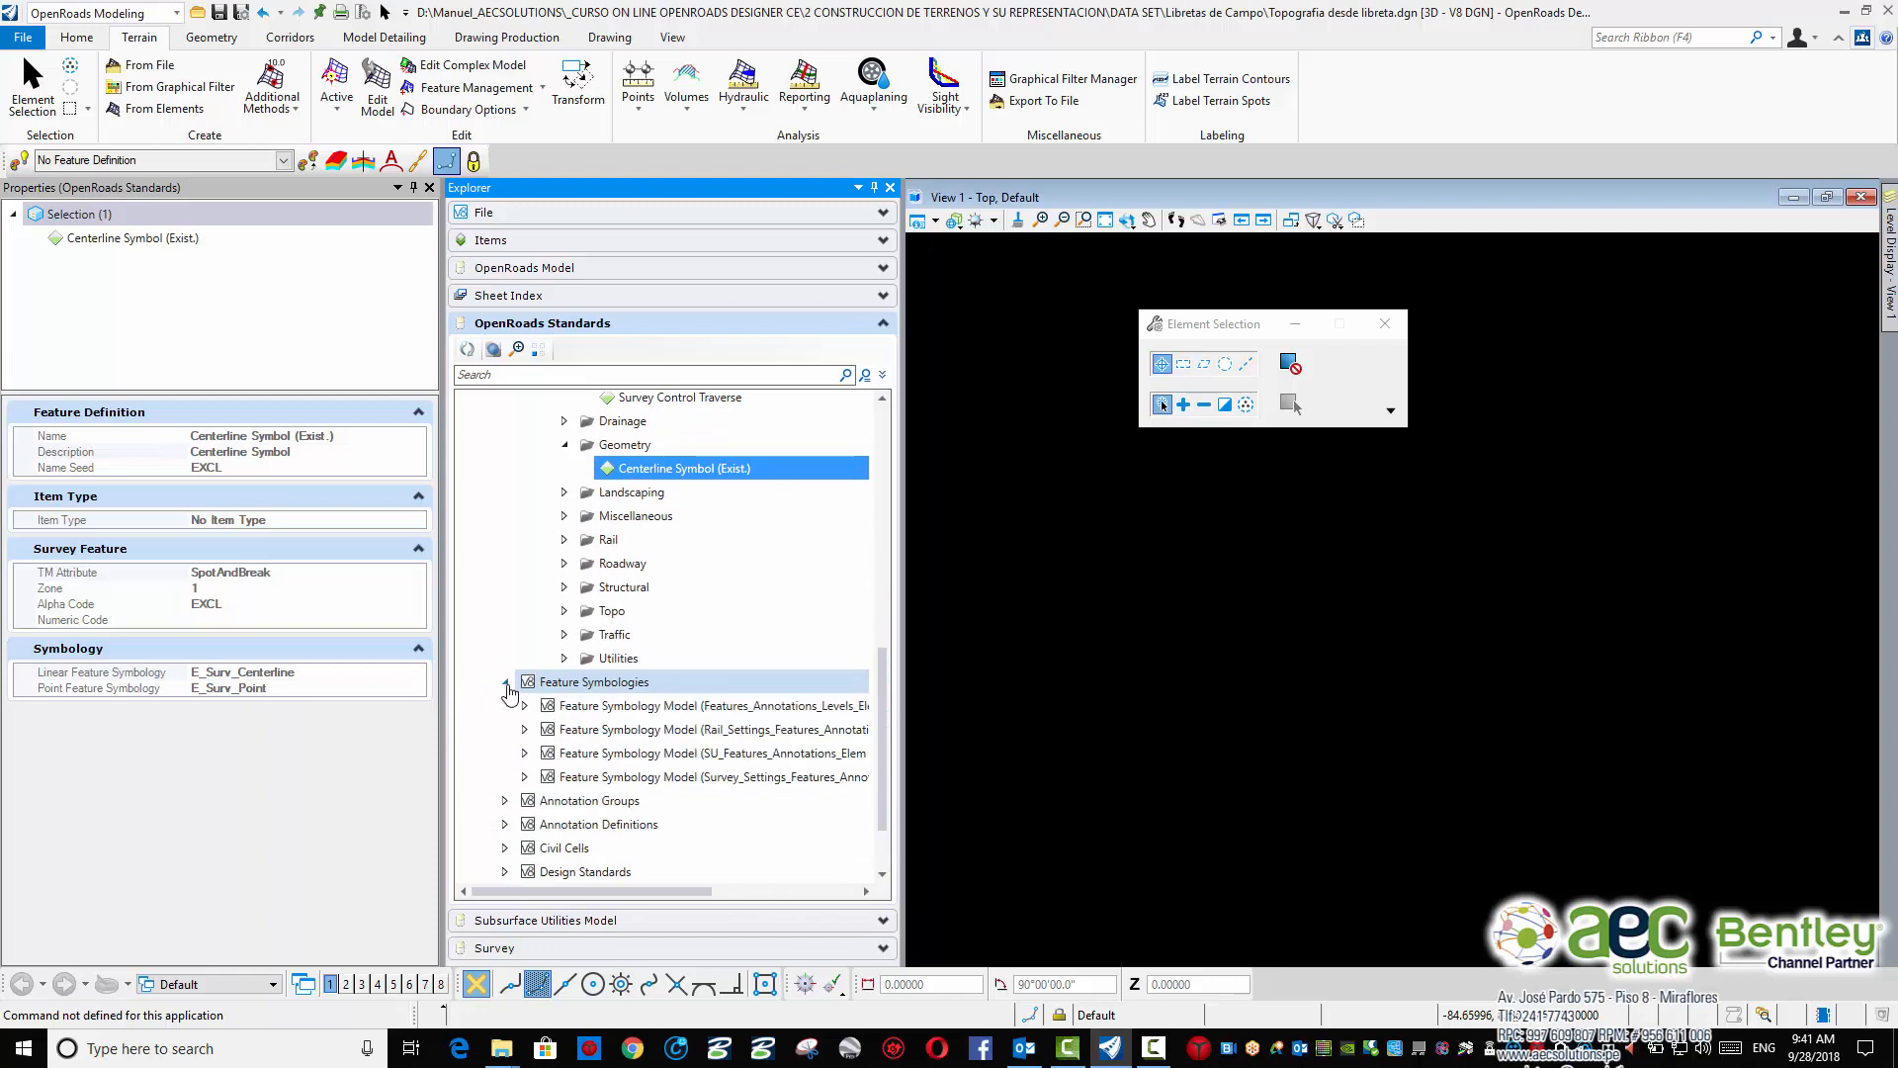
pyautogui.click(525, 777)
pyautogui.scroll(-1, 701, 808)
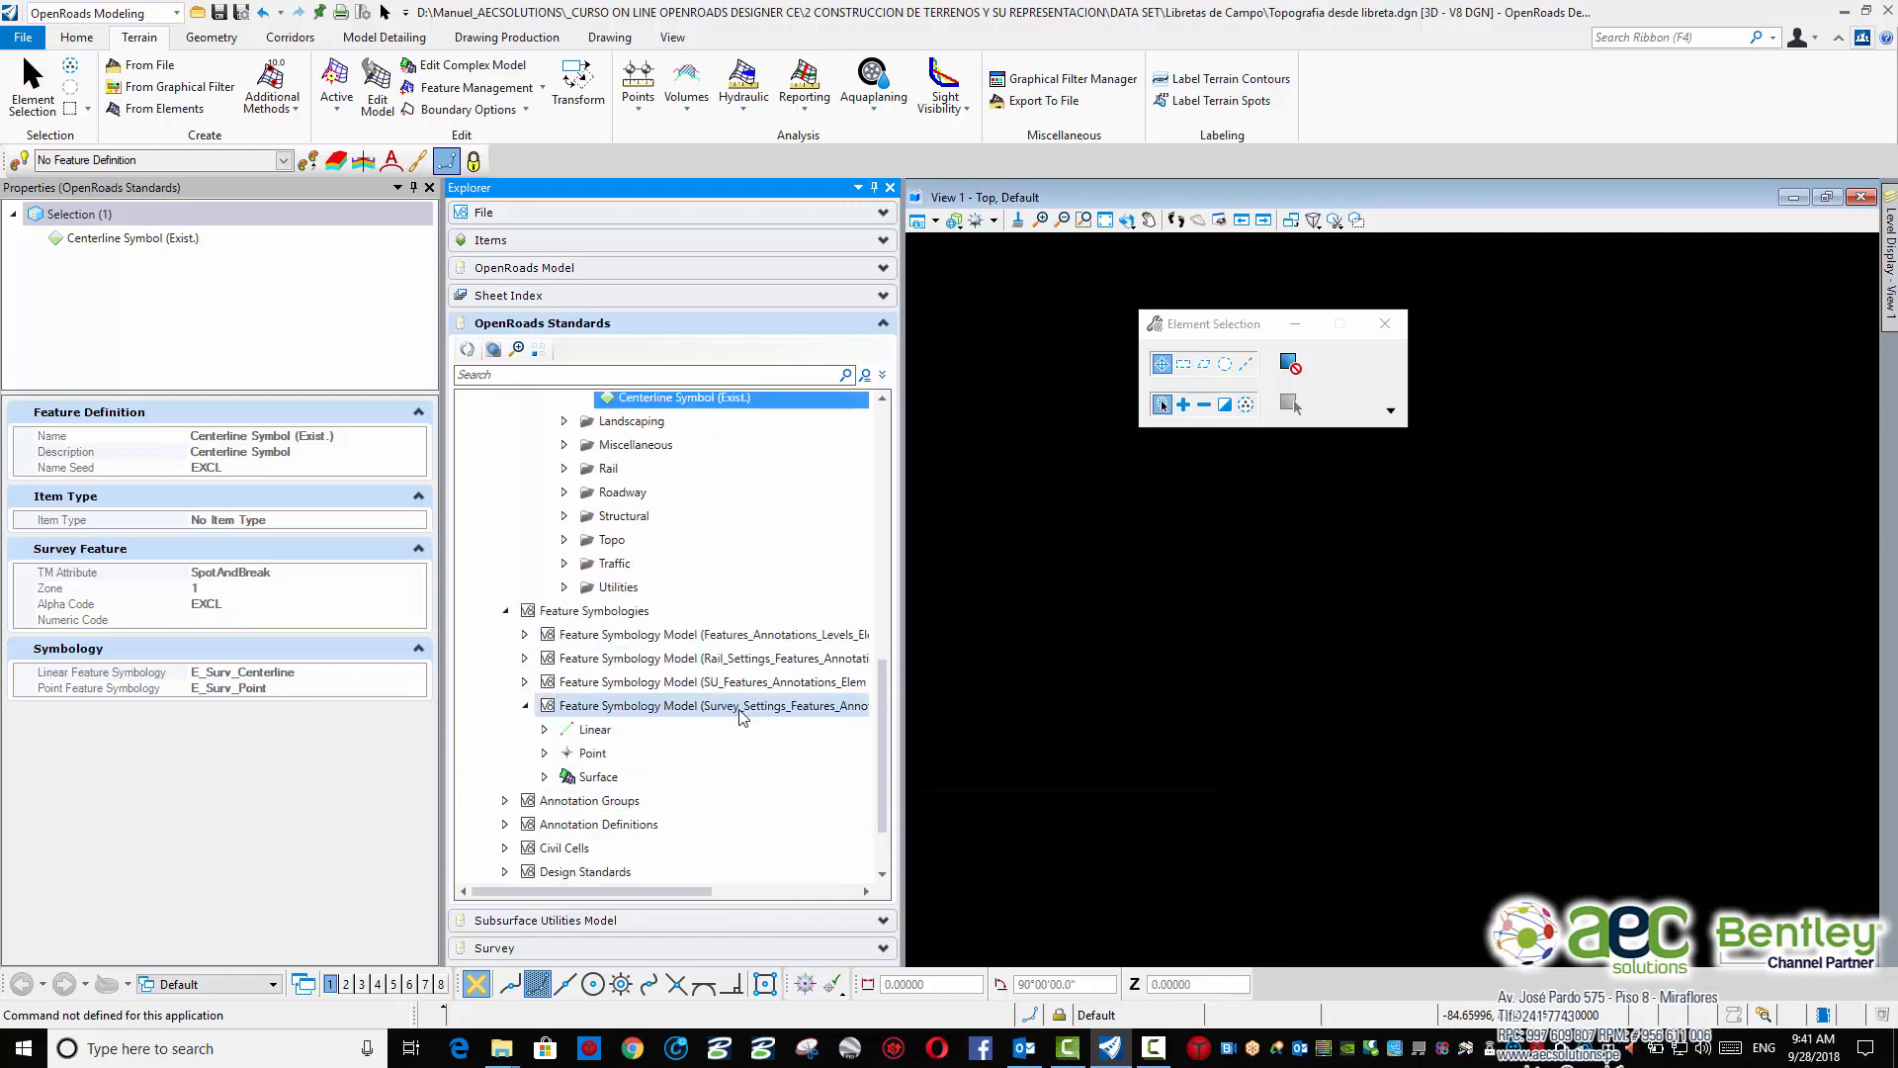
pyautogui.click(543, 731)
pyautogui.click(564, 755)
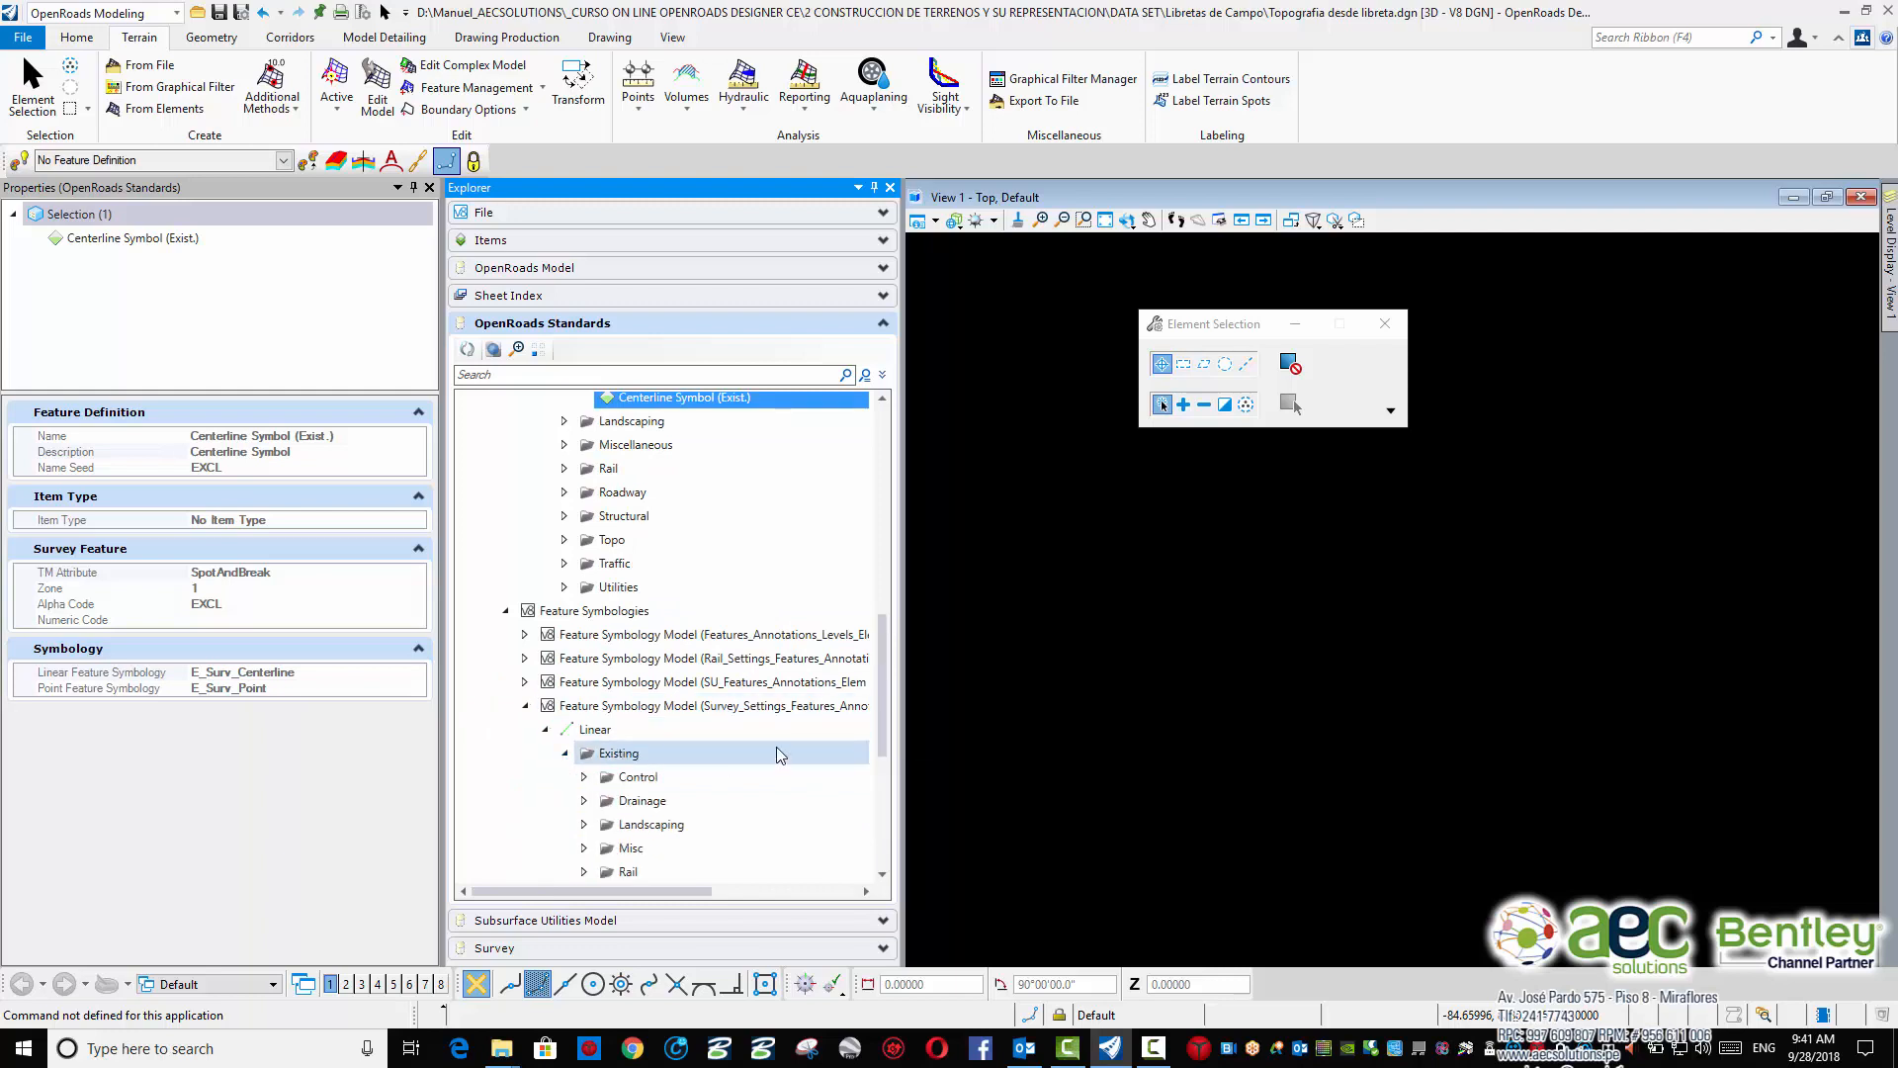
# Browse the existing linear symbologies and list those in the Topography folder
pyautogui.scroll(2, 746, 508)
pyautogui.scroll(-2, 753, 593)
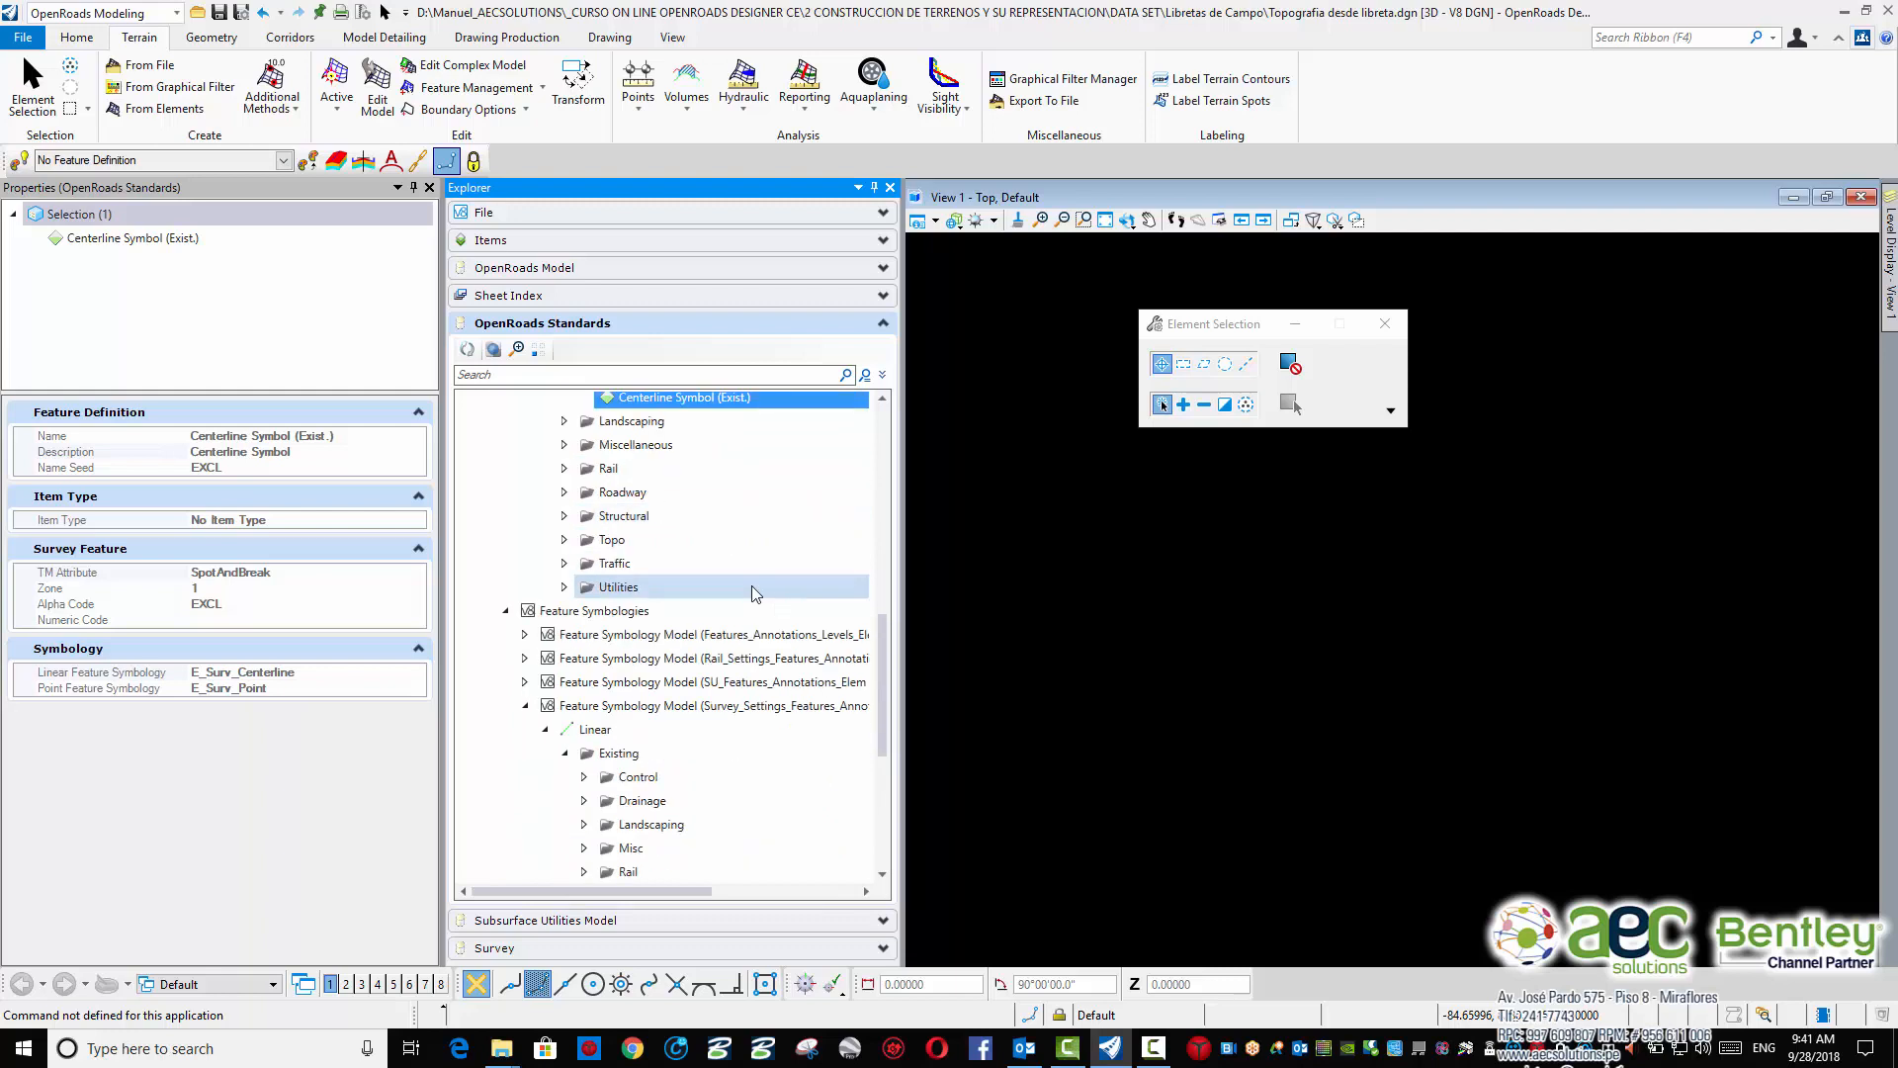
pyautogui.scroll(-2, 755, 593)
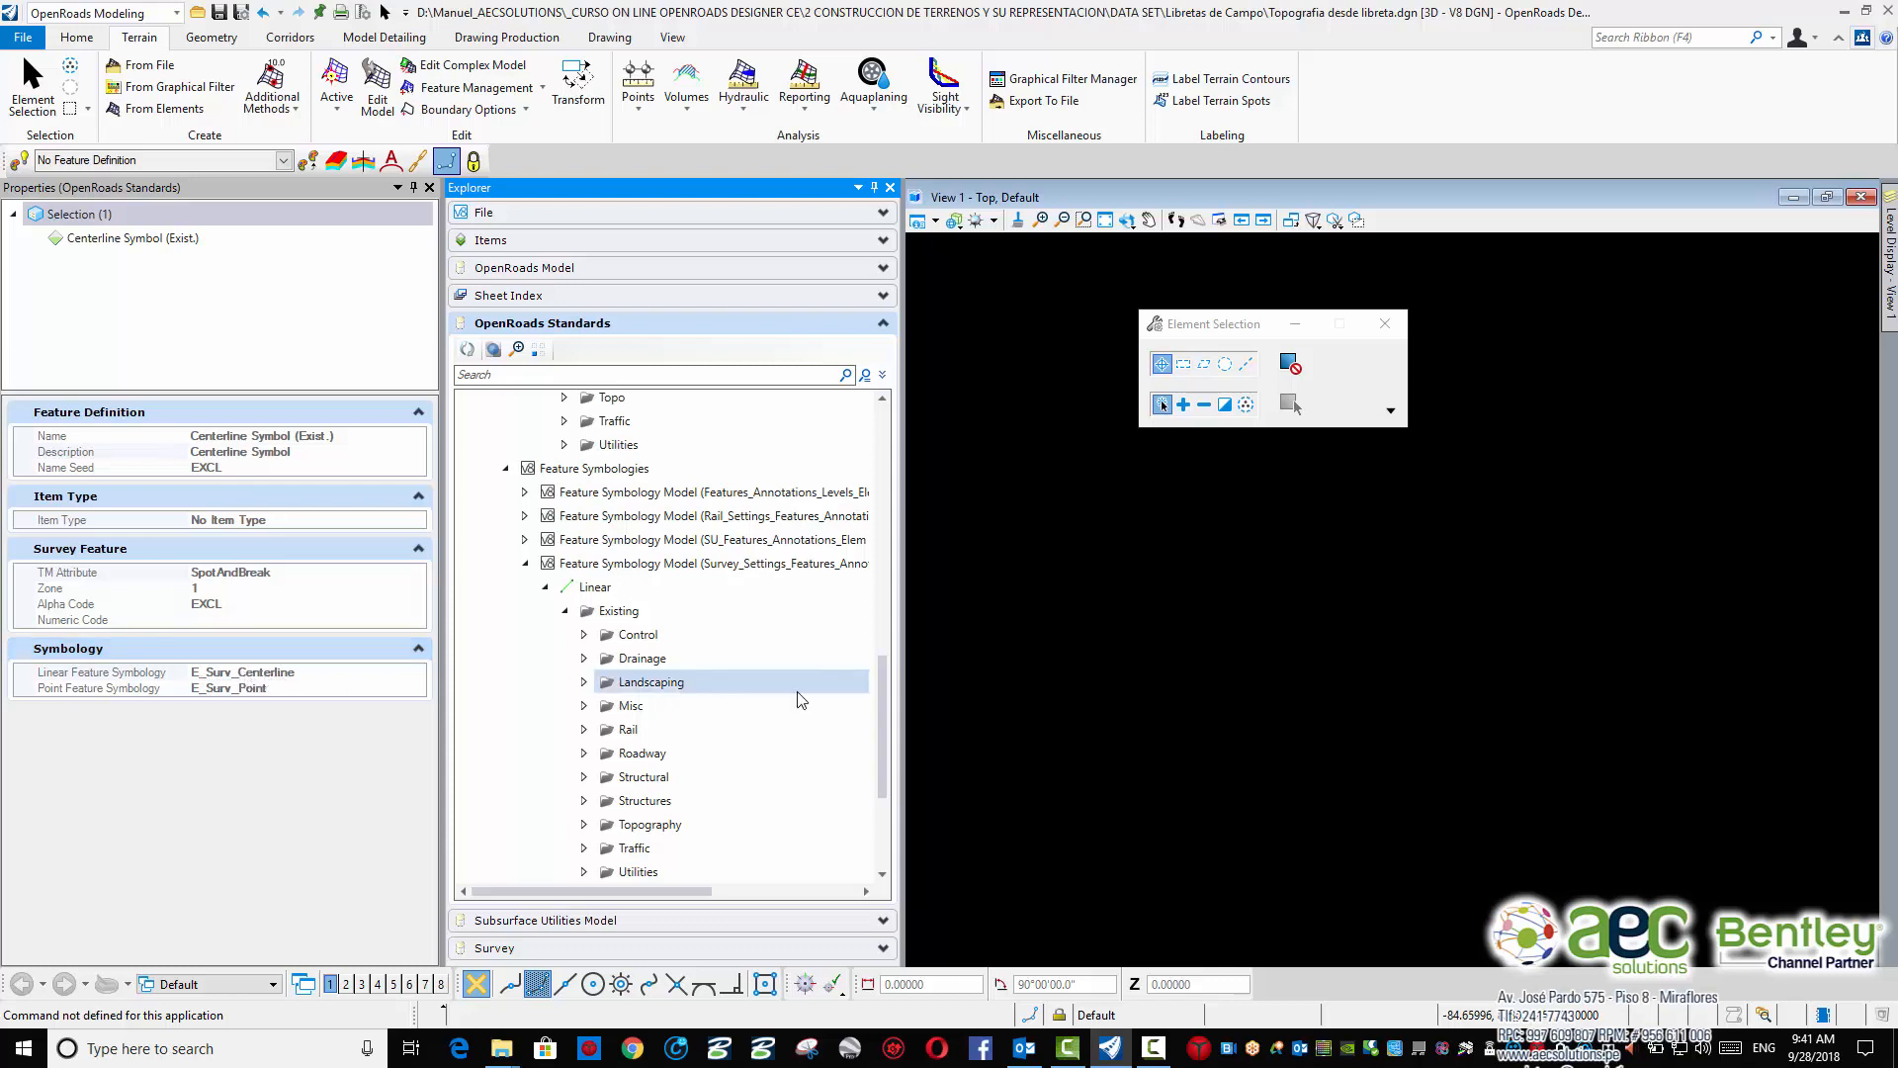
pyautogui.scroll(-1, 747, 698)
pyautogui.click(583, 754)
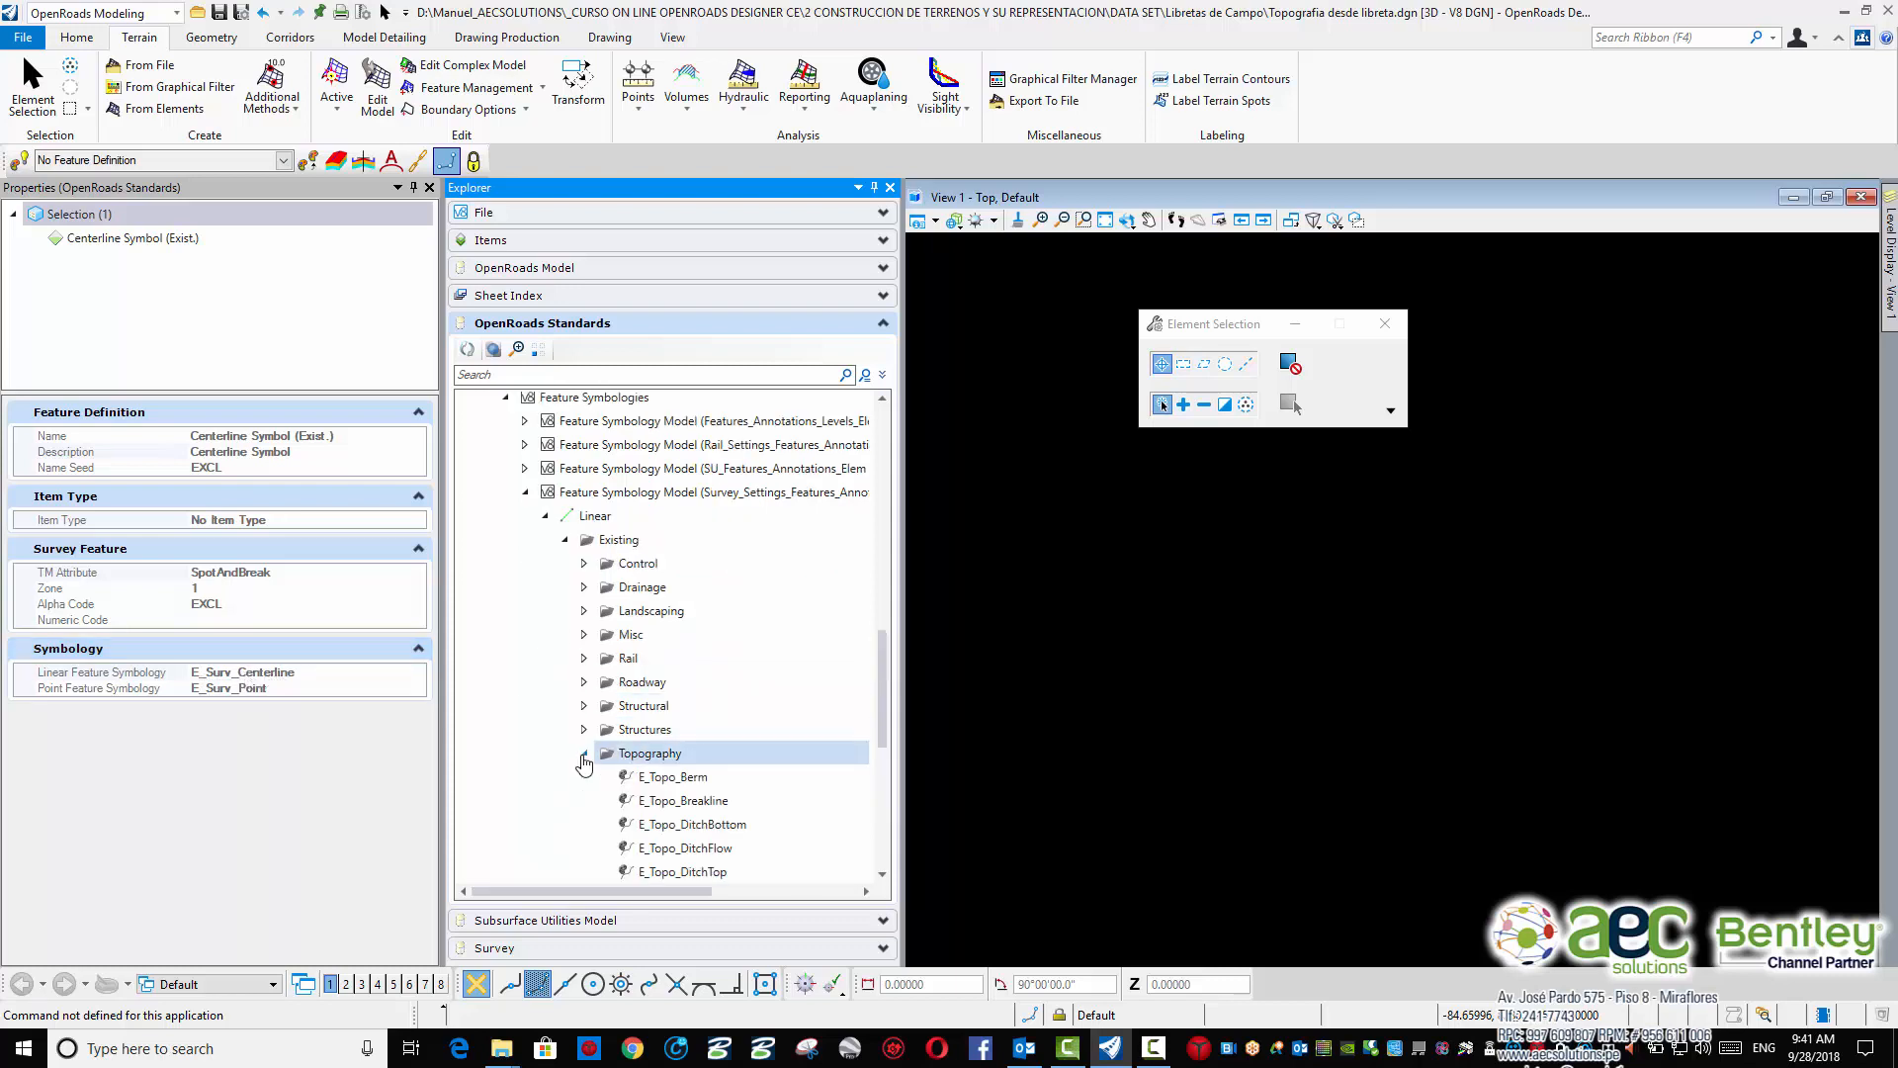
pyautogui.scroll(-5, 771, 717)
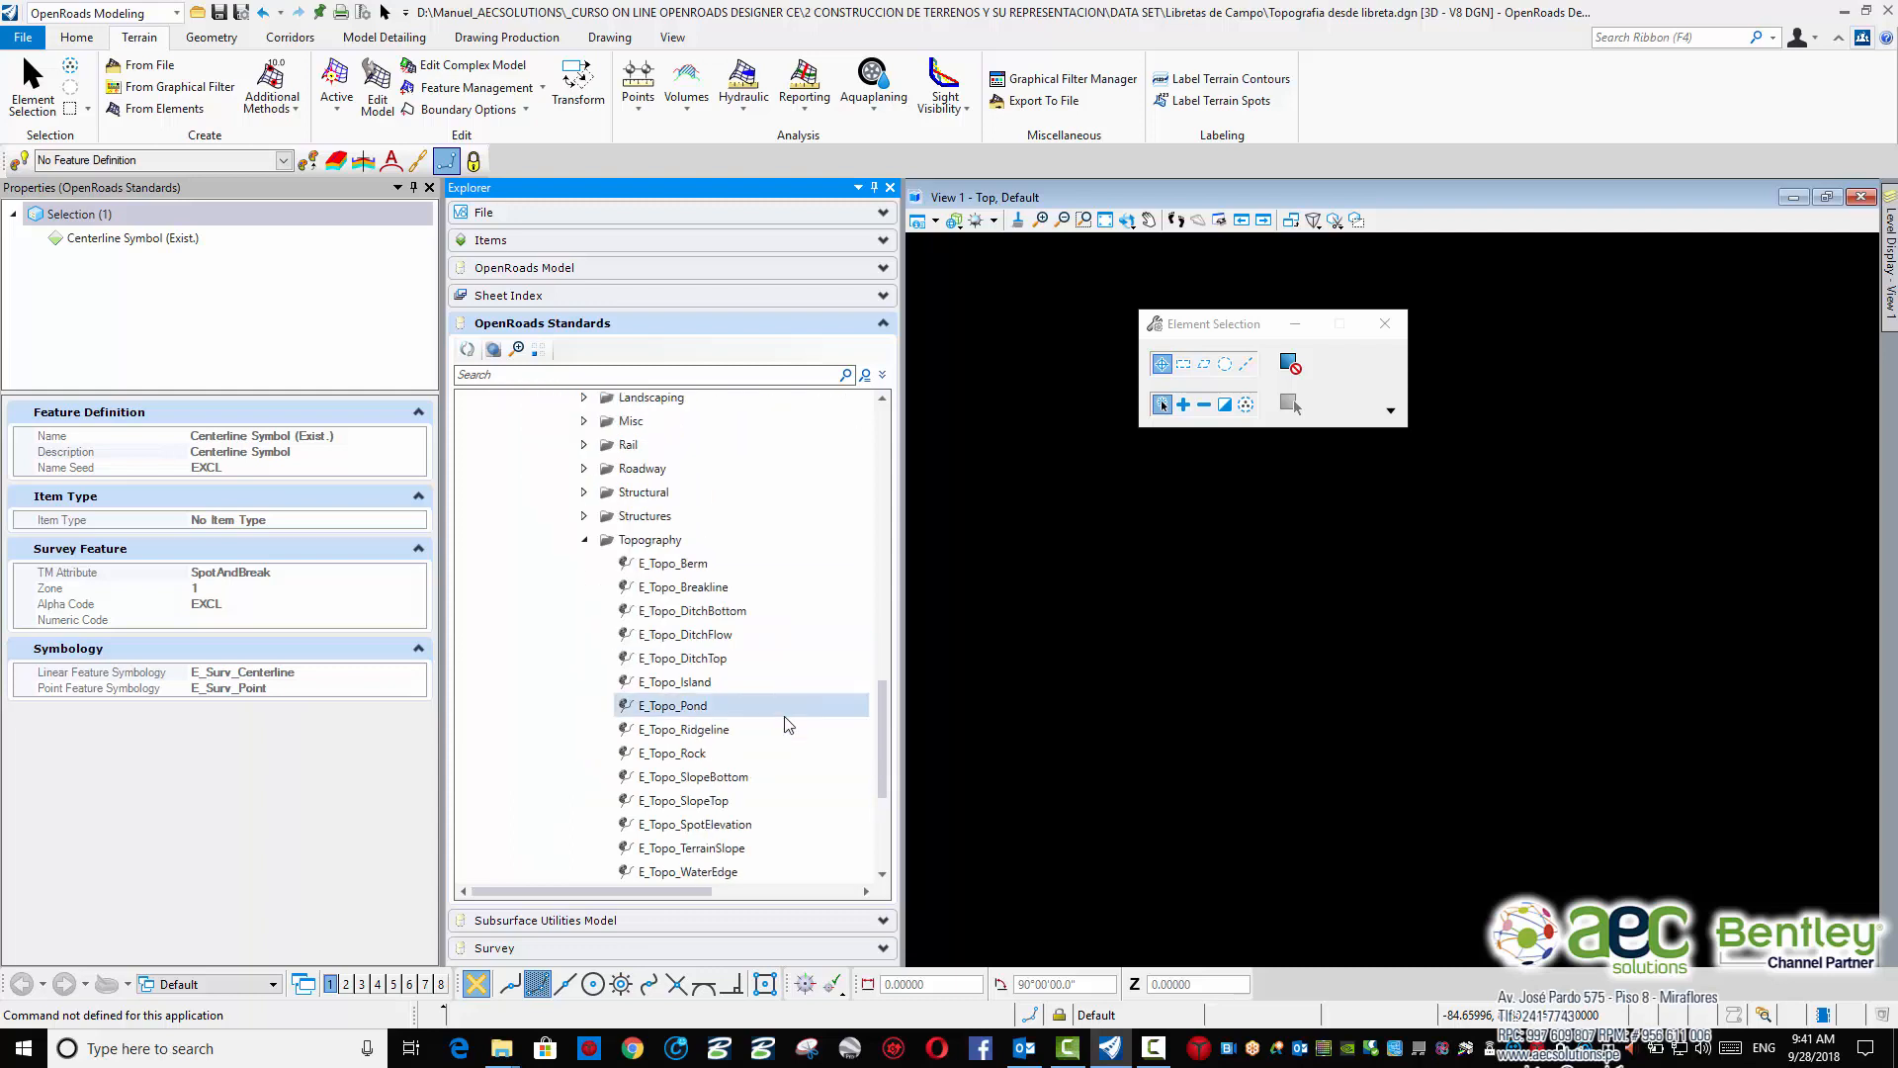
# View the properties of the E_Surv_Centerline linear symbology in the Control folder
pyautogui.scroll(4, 788, 725)
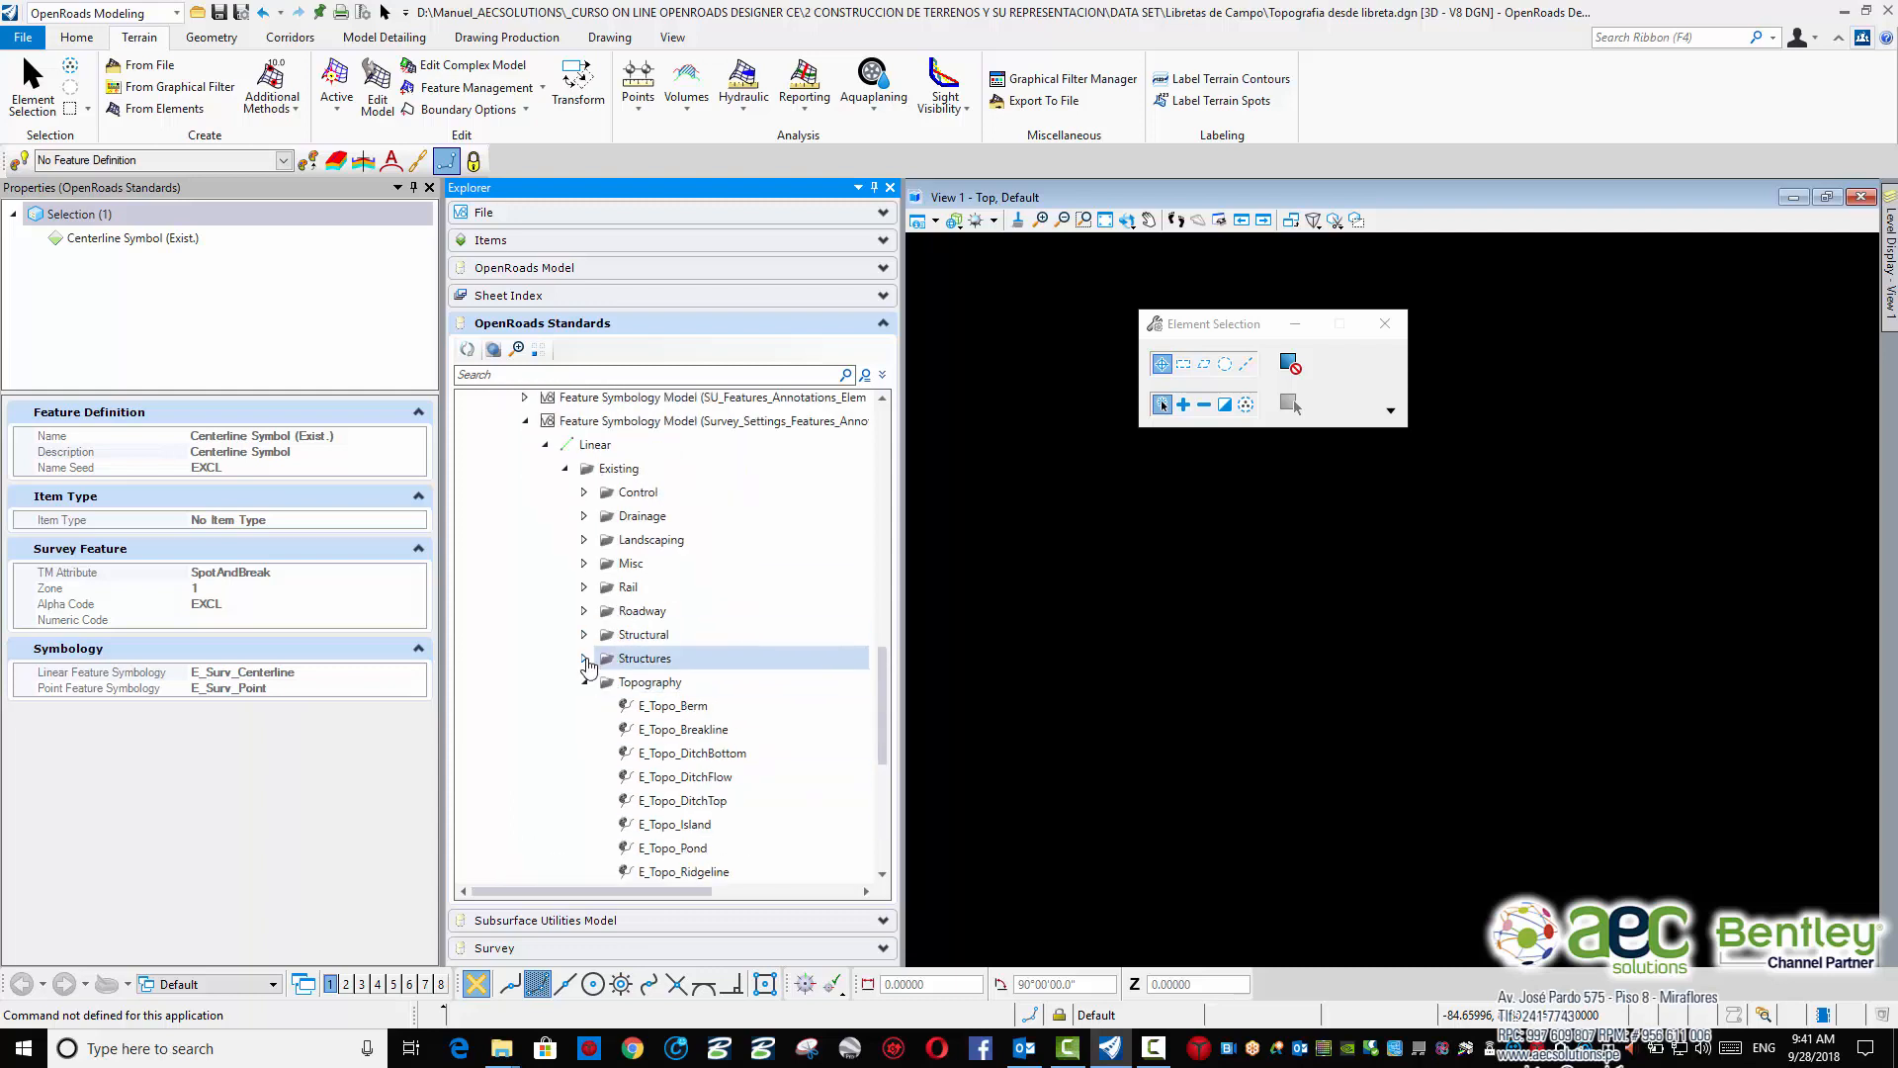
pyautogui.click(584, 491)
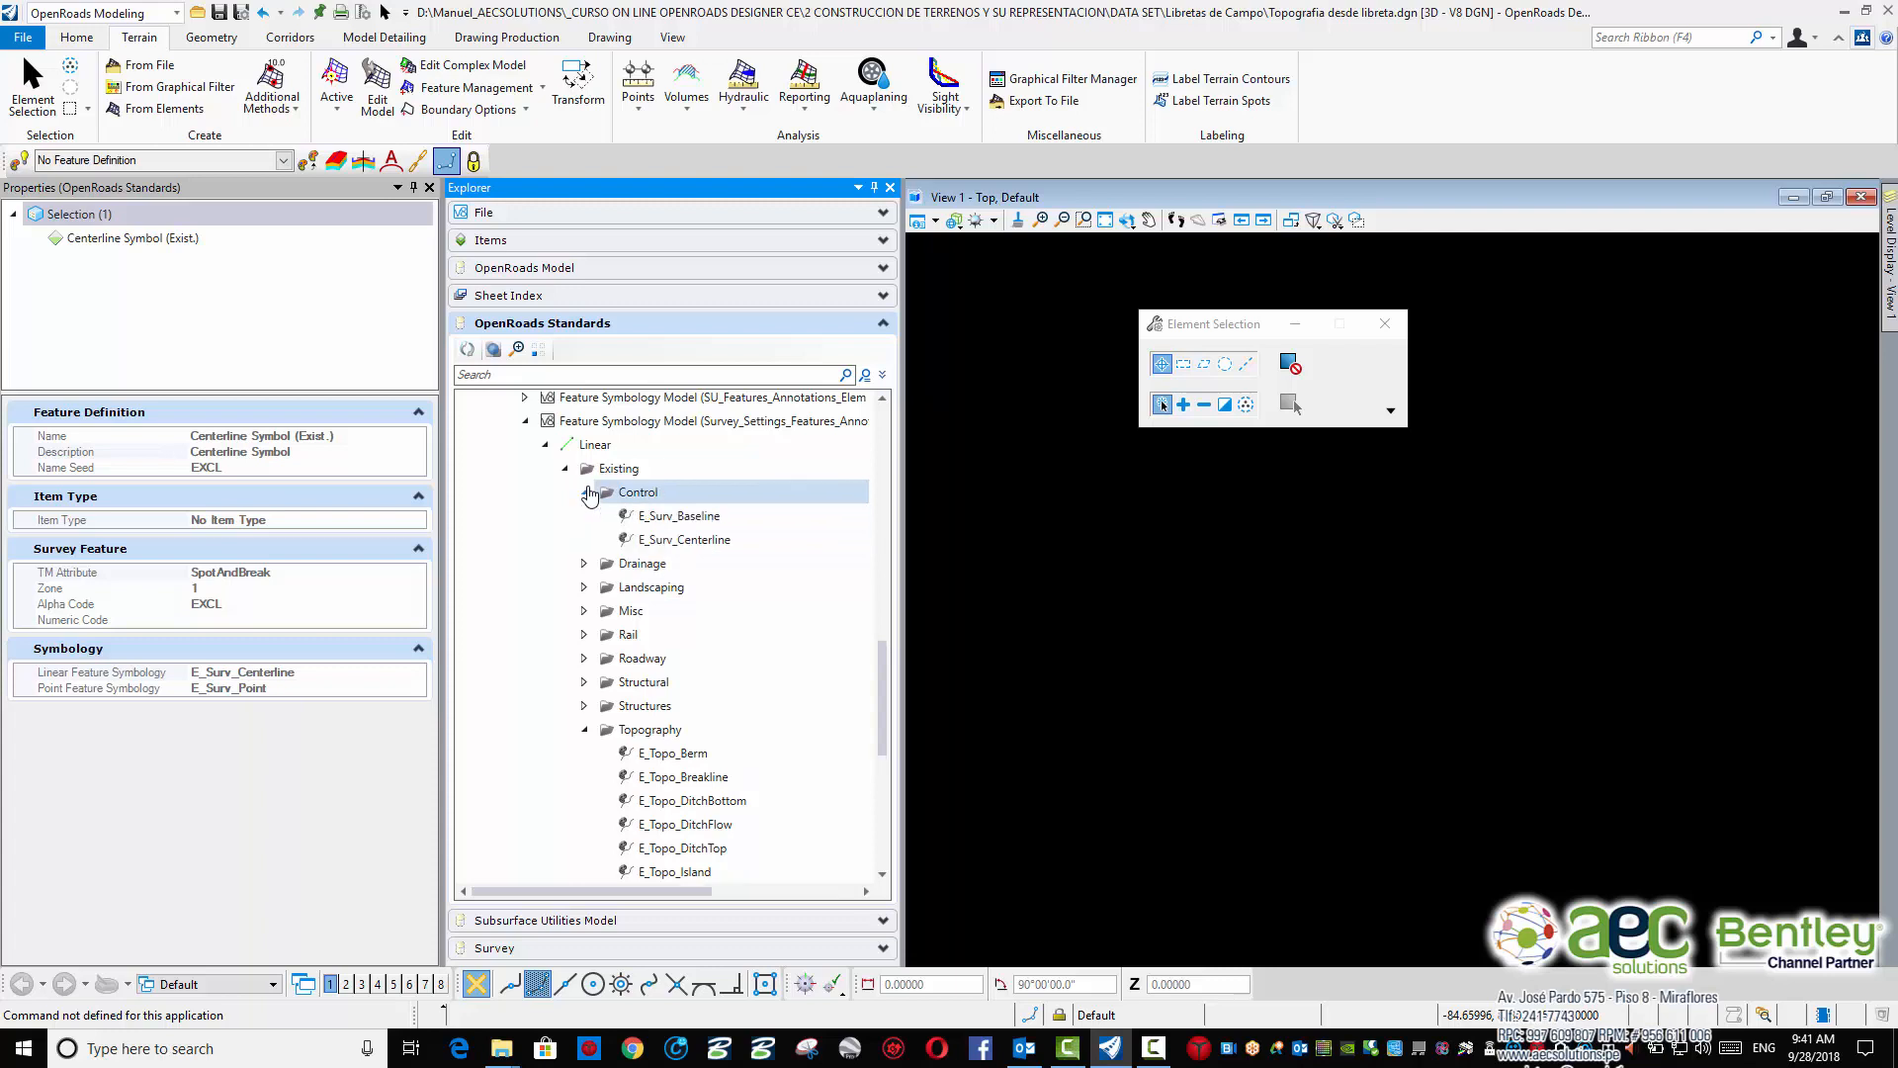
pyautogui.click(705, 543)
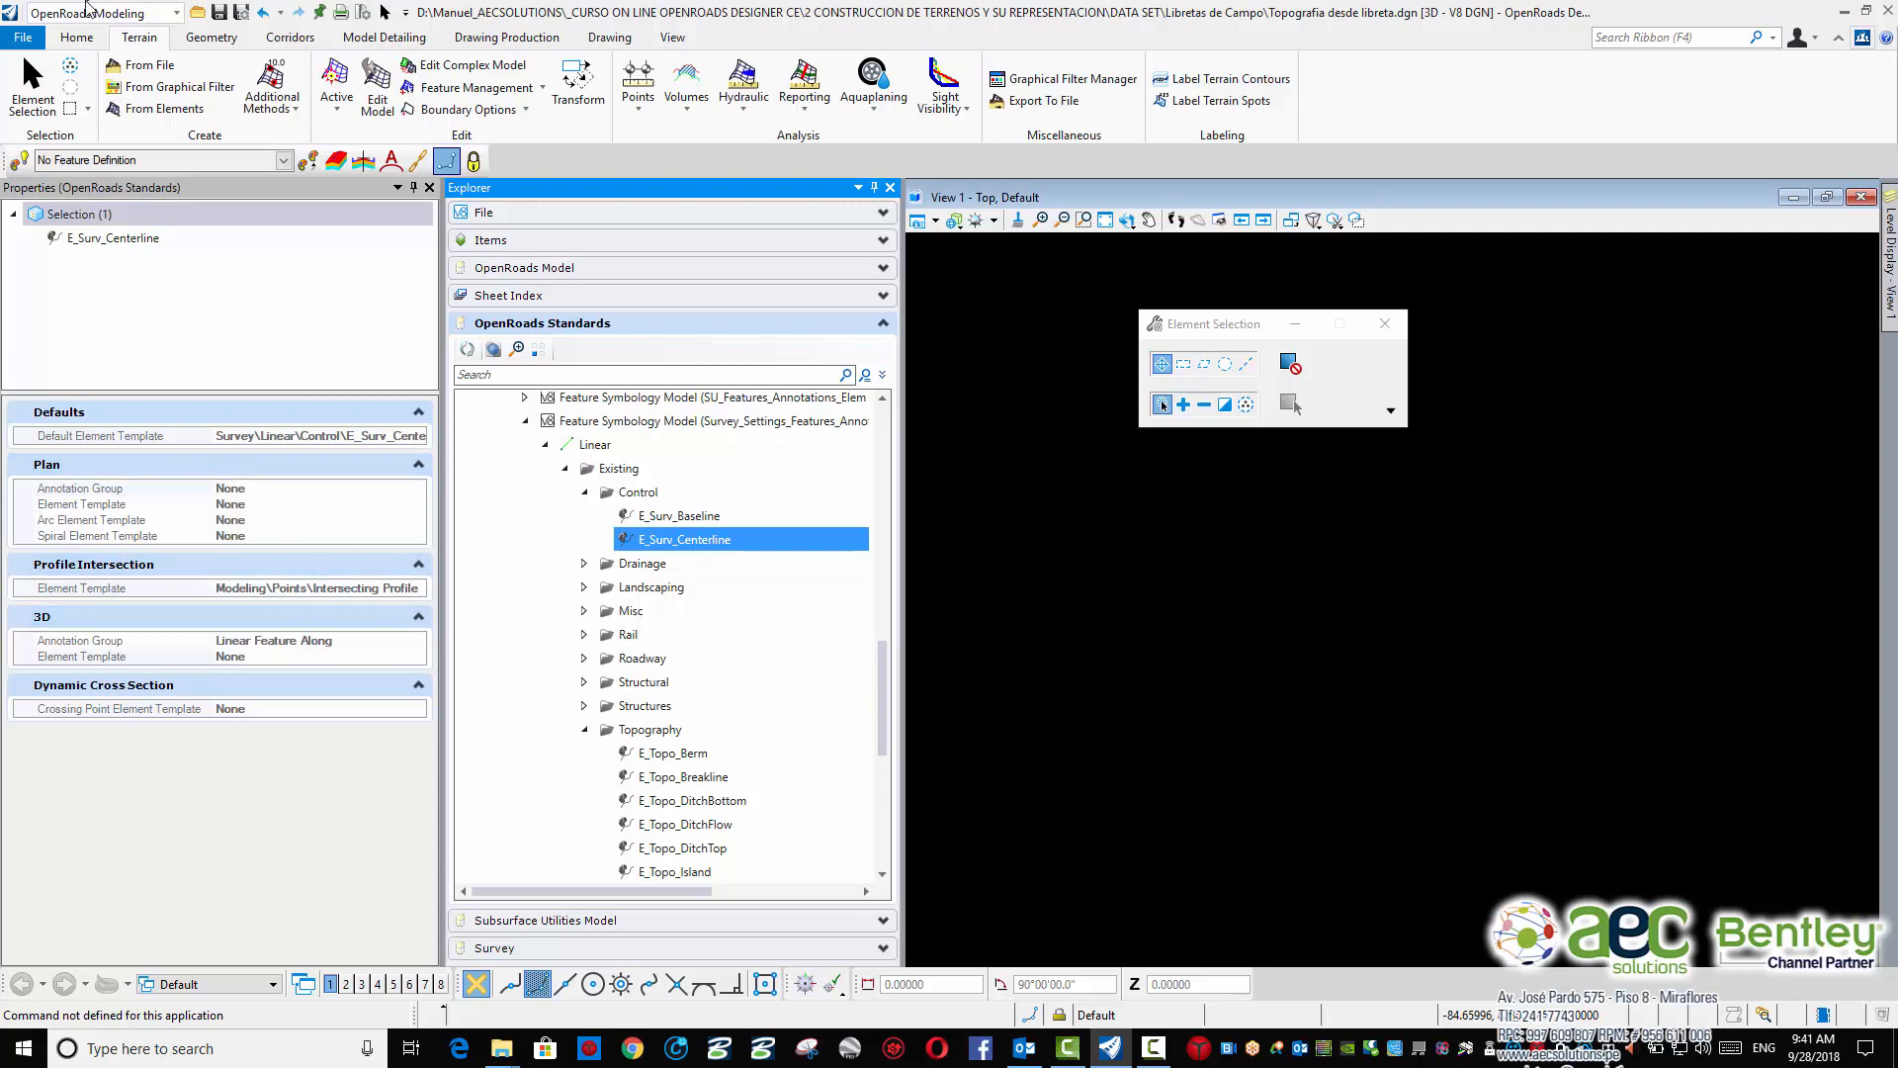
# Open the Element Templates manager and place its window over the empty drawing view
pyautogui.click(79, 38)
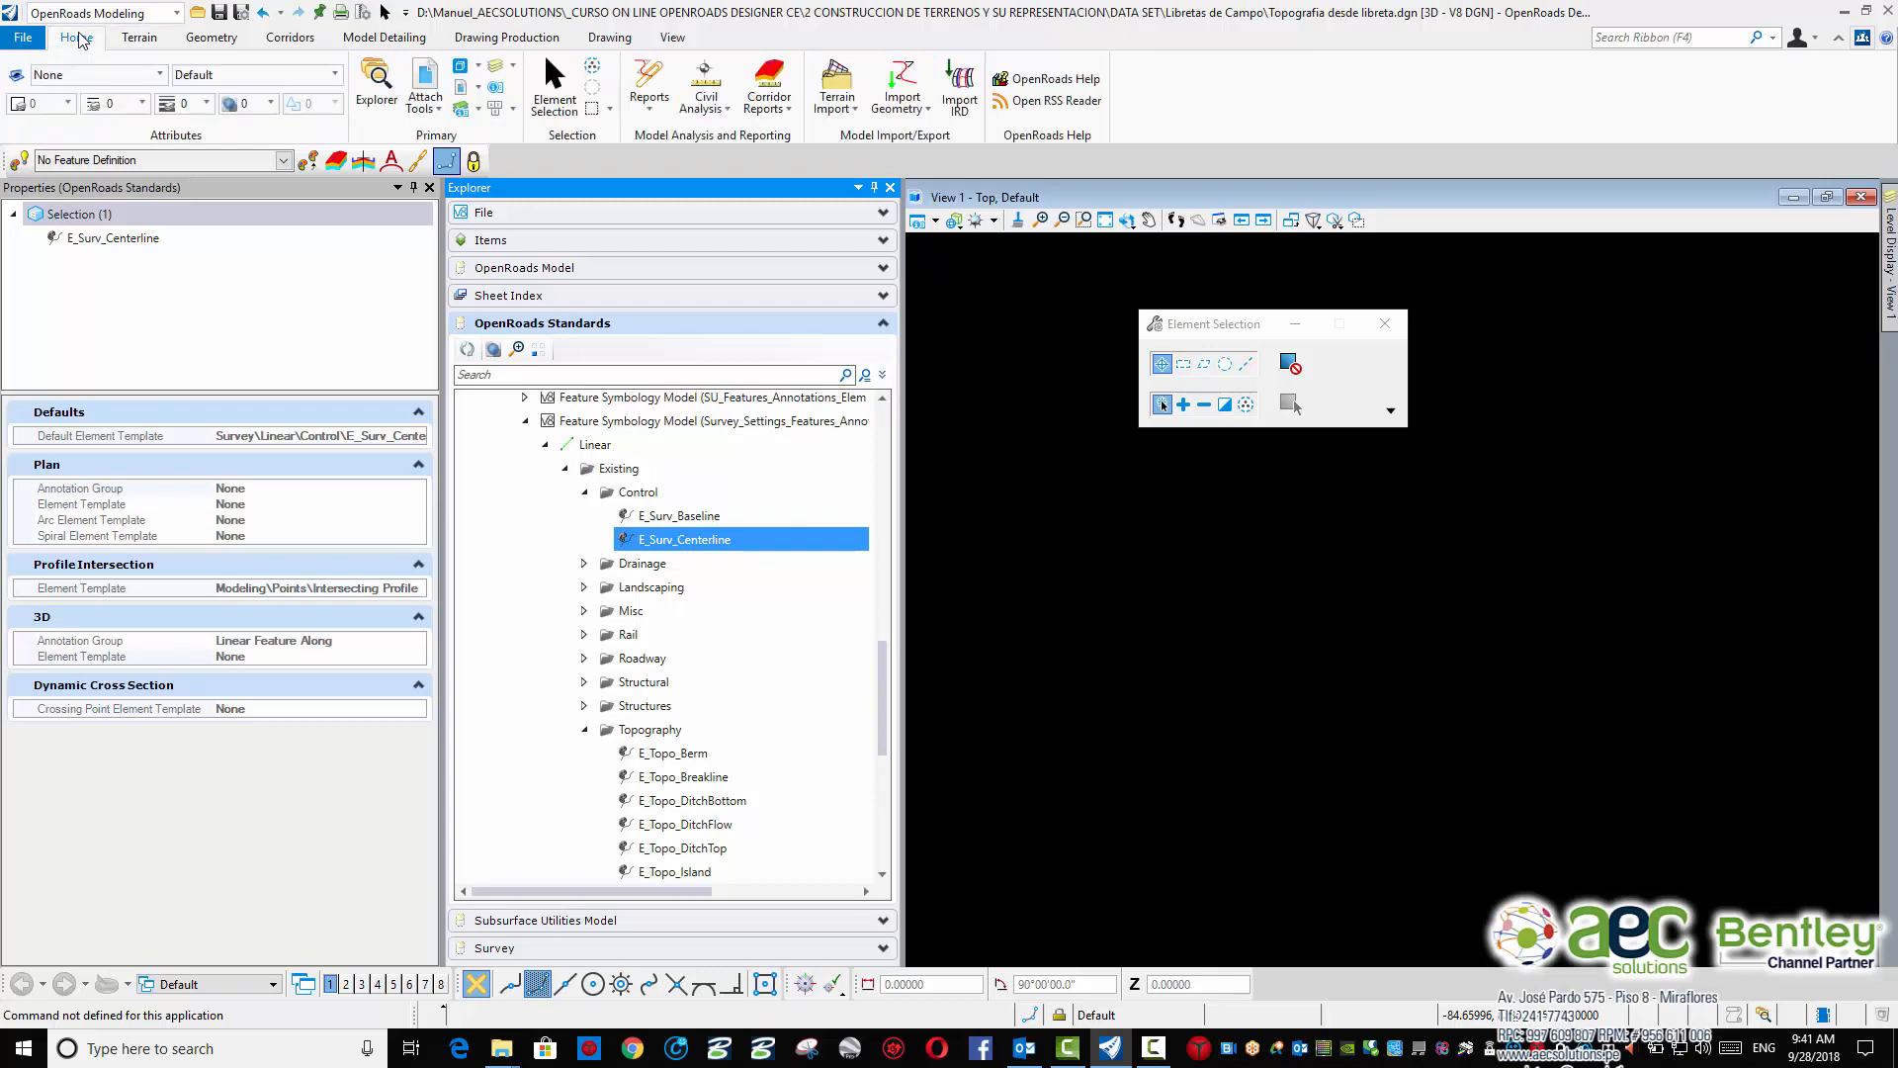
pyautogui.click(161, 75)
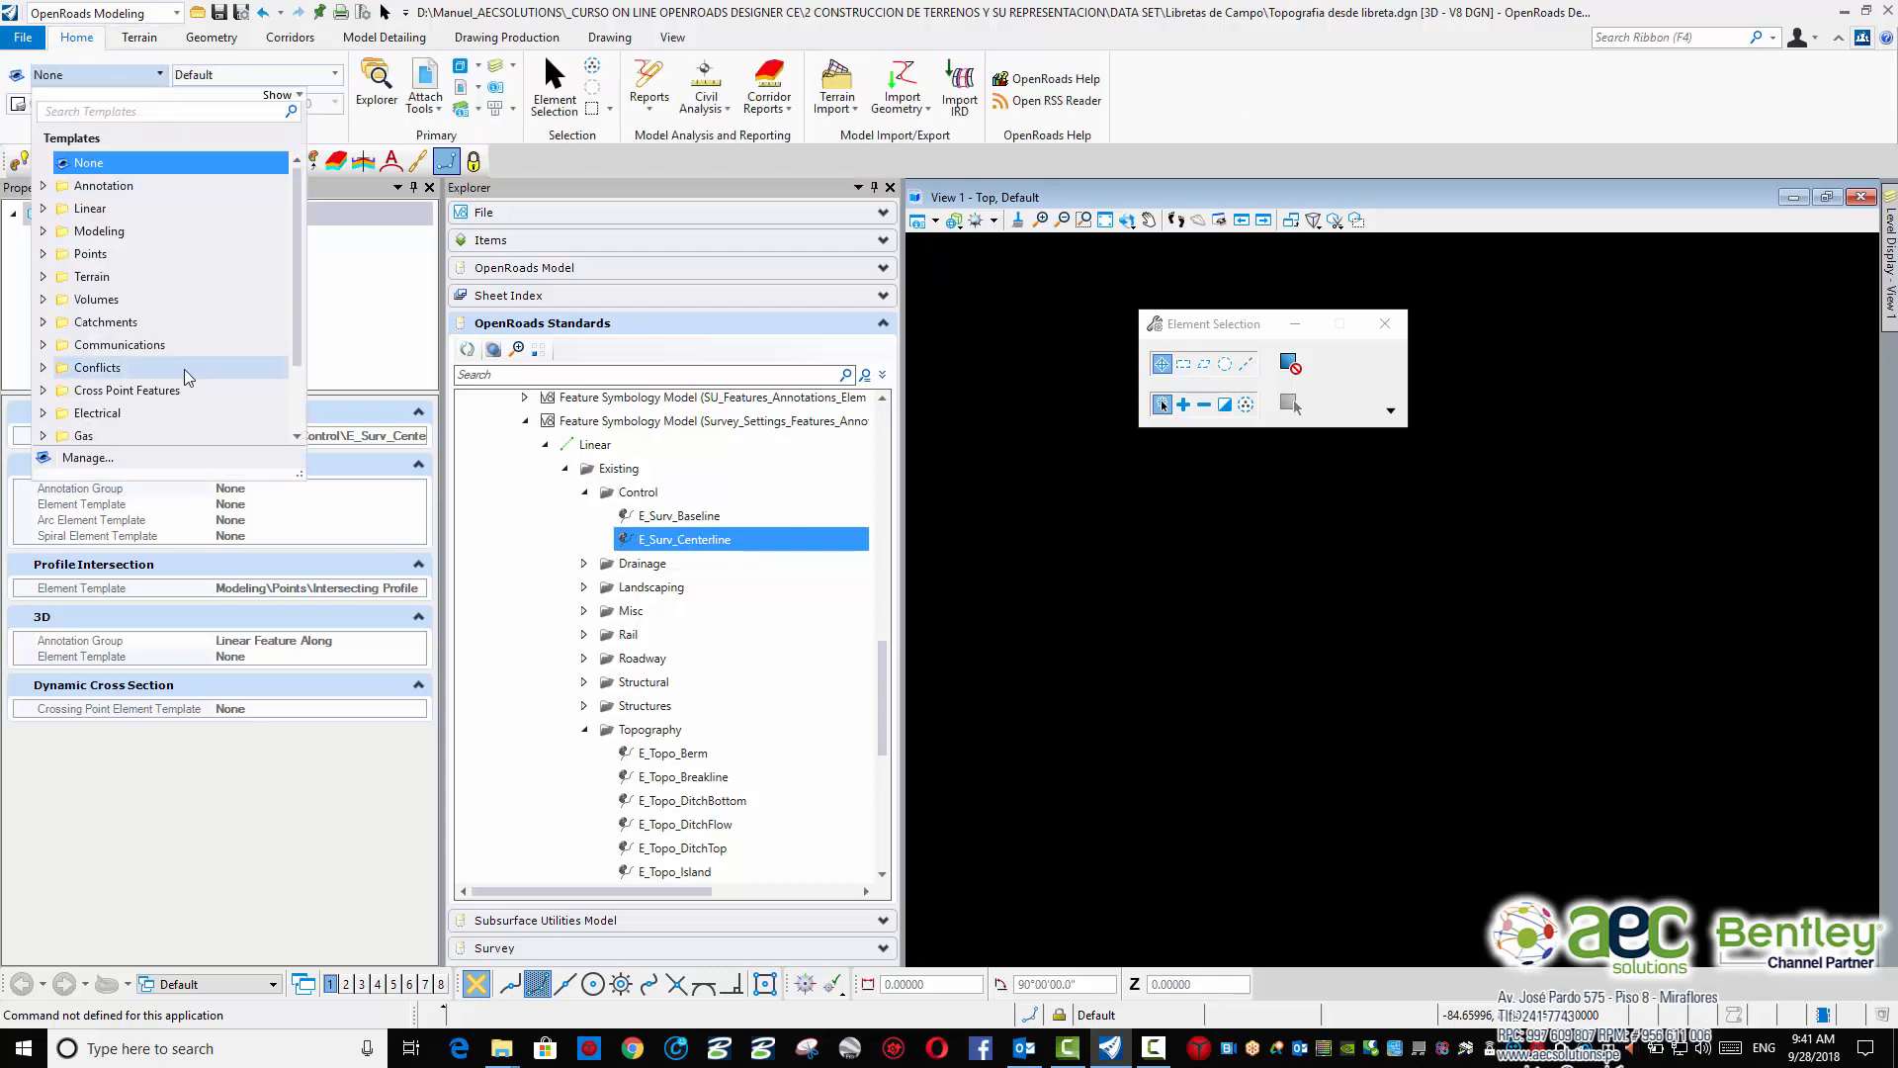
pyautogui.click(87, 457)
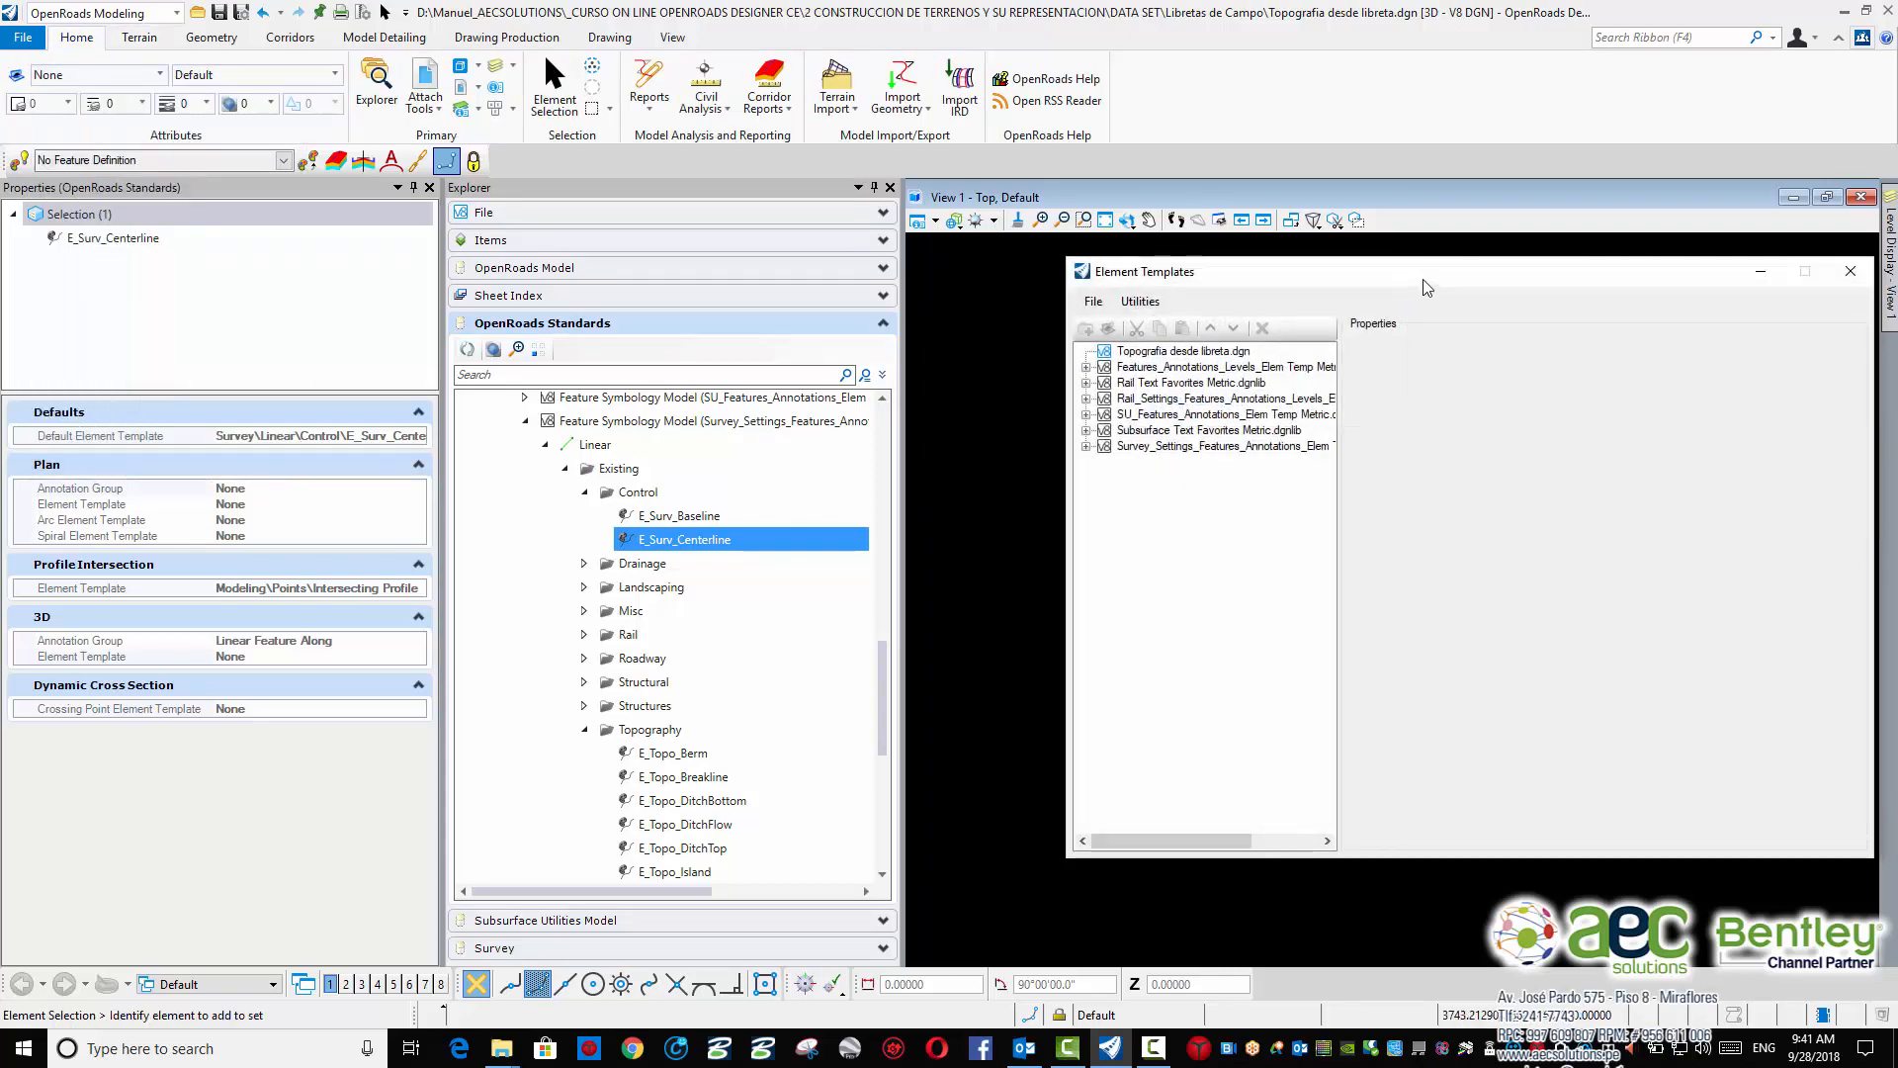
pyautogui.moveTo(1372, 263); pyautogui.dragTo(1340, 261)
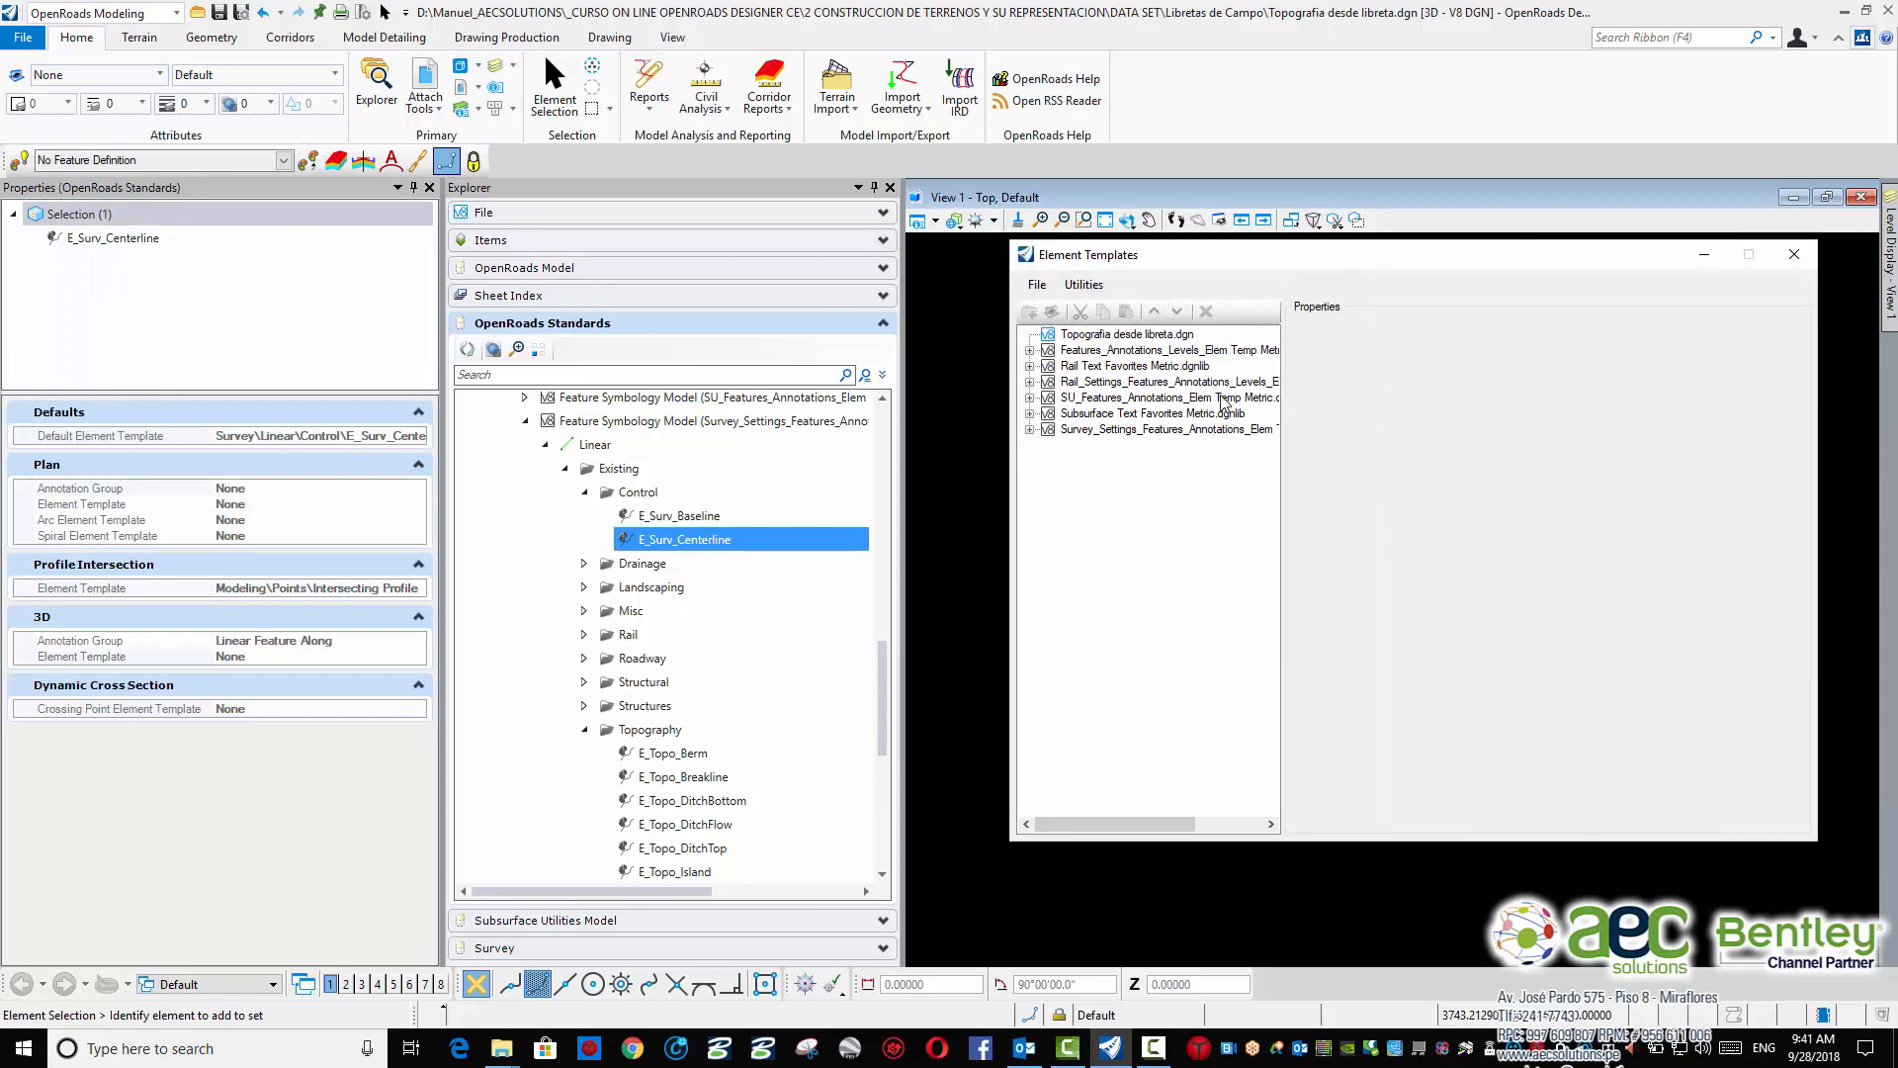
# View the general settings of the E_Surv_Centerline element template in the Survey_Settings library under Survey, Linear, Control
pyautogui.click(1029, 430)
pyautogui.click(1049, 446)
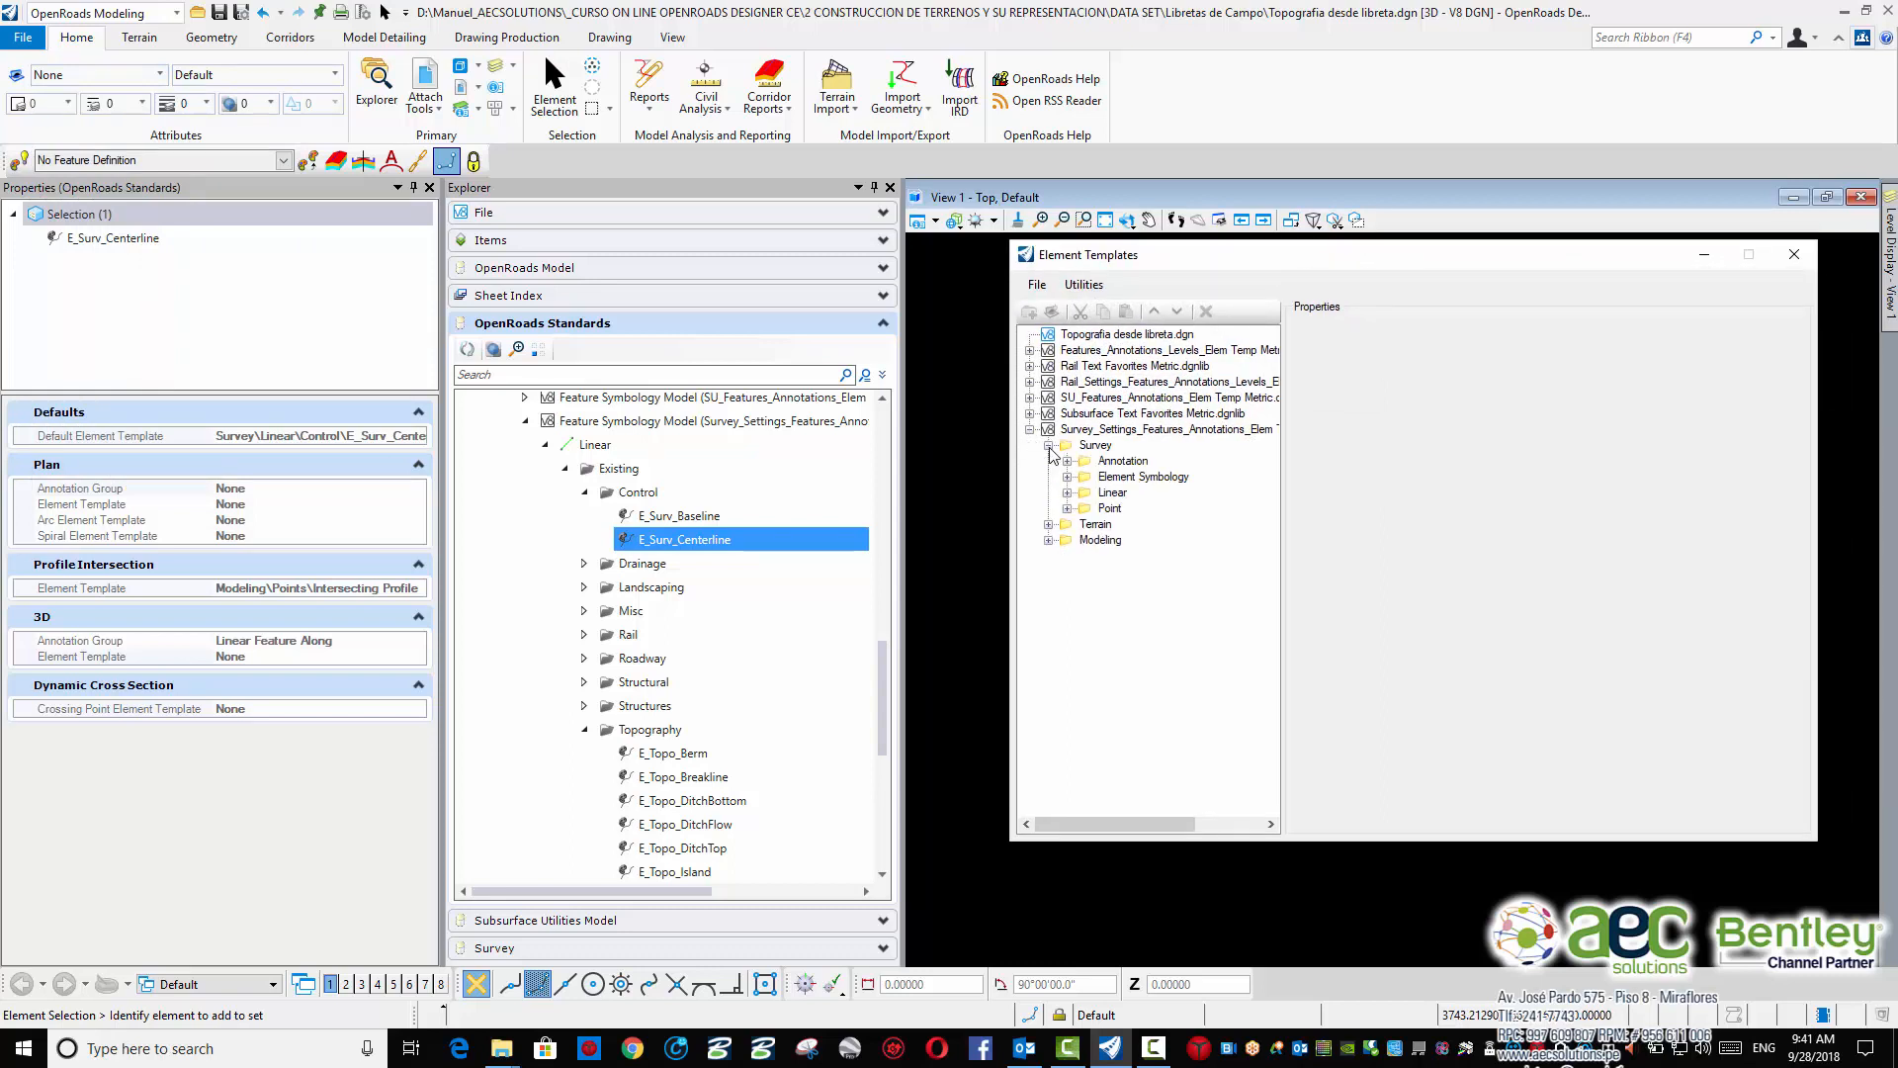
pyautogui.click(1067, 494)
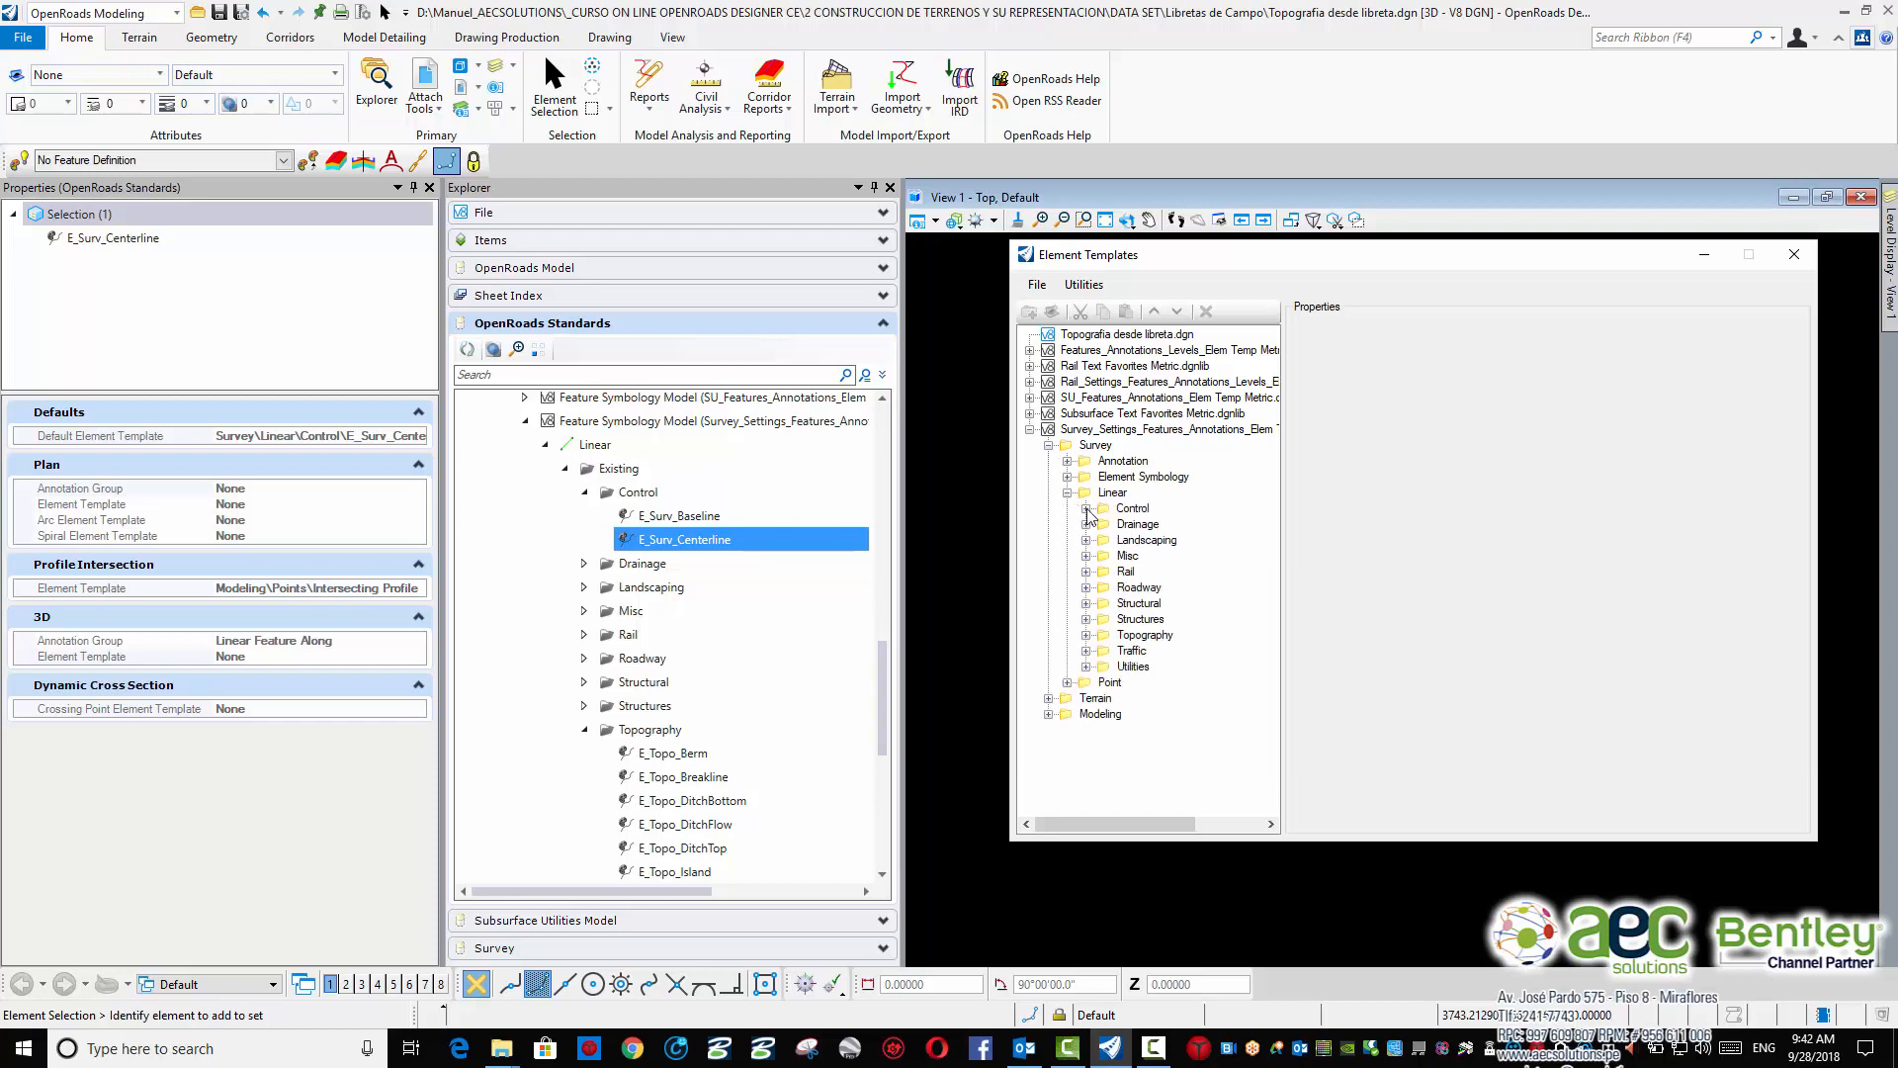
pyautogui.click(1086, 509)
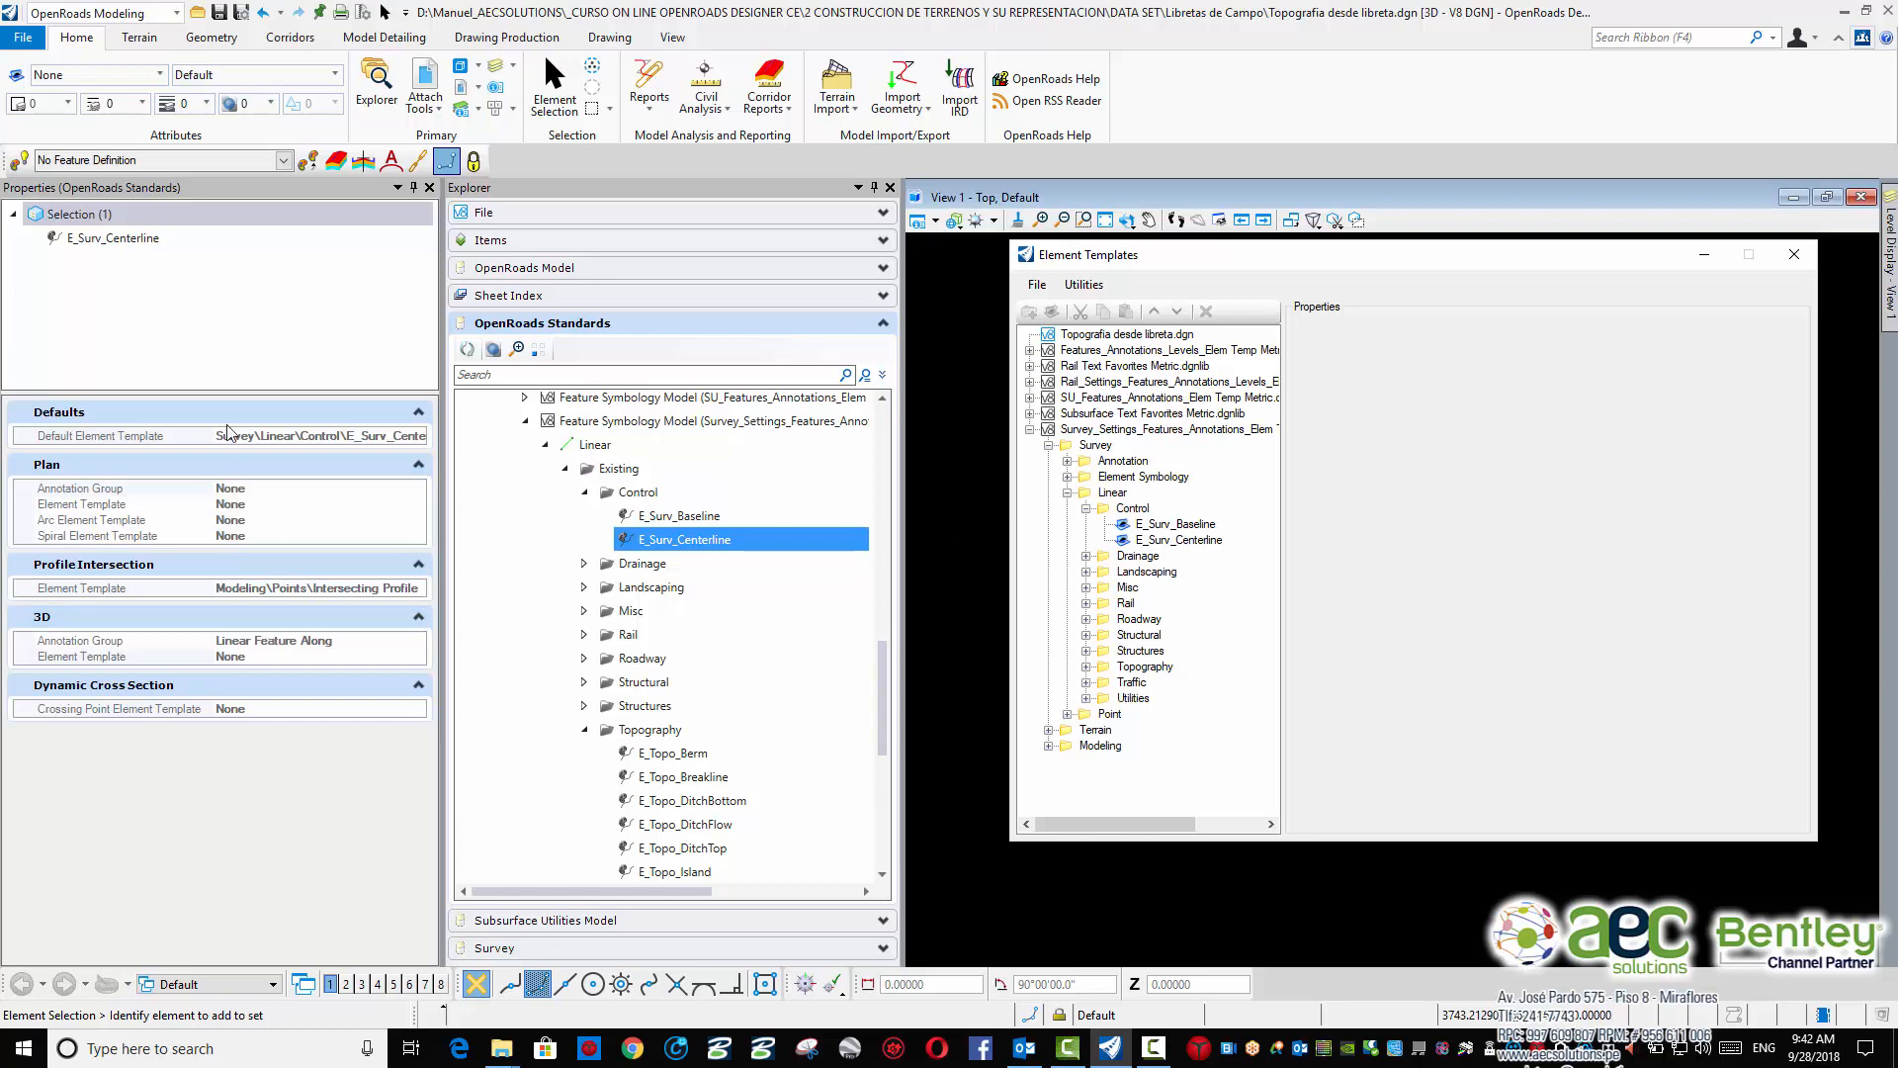
pyautogui.click(1202, 541)
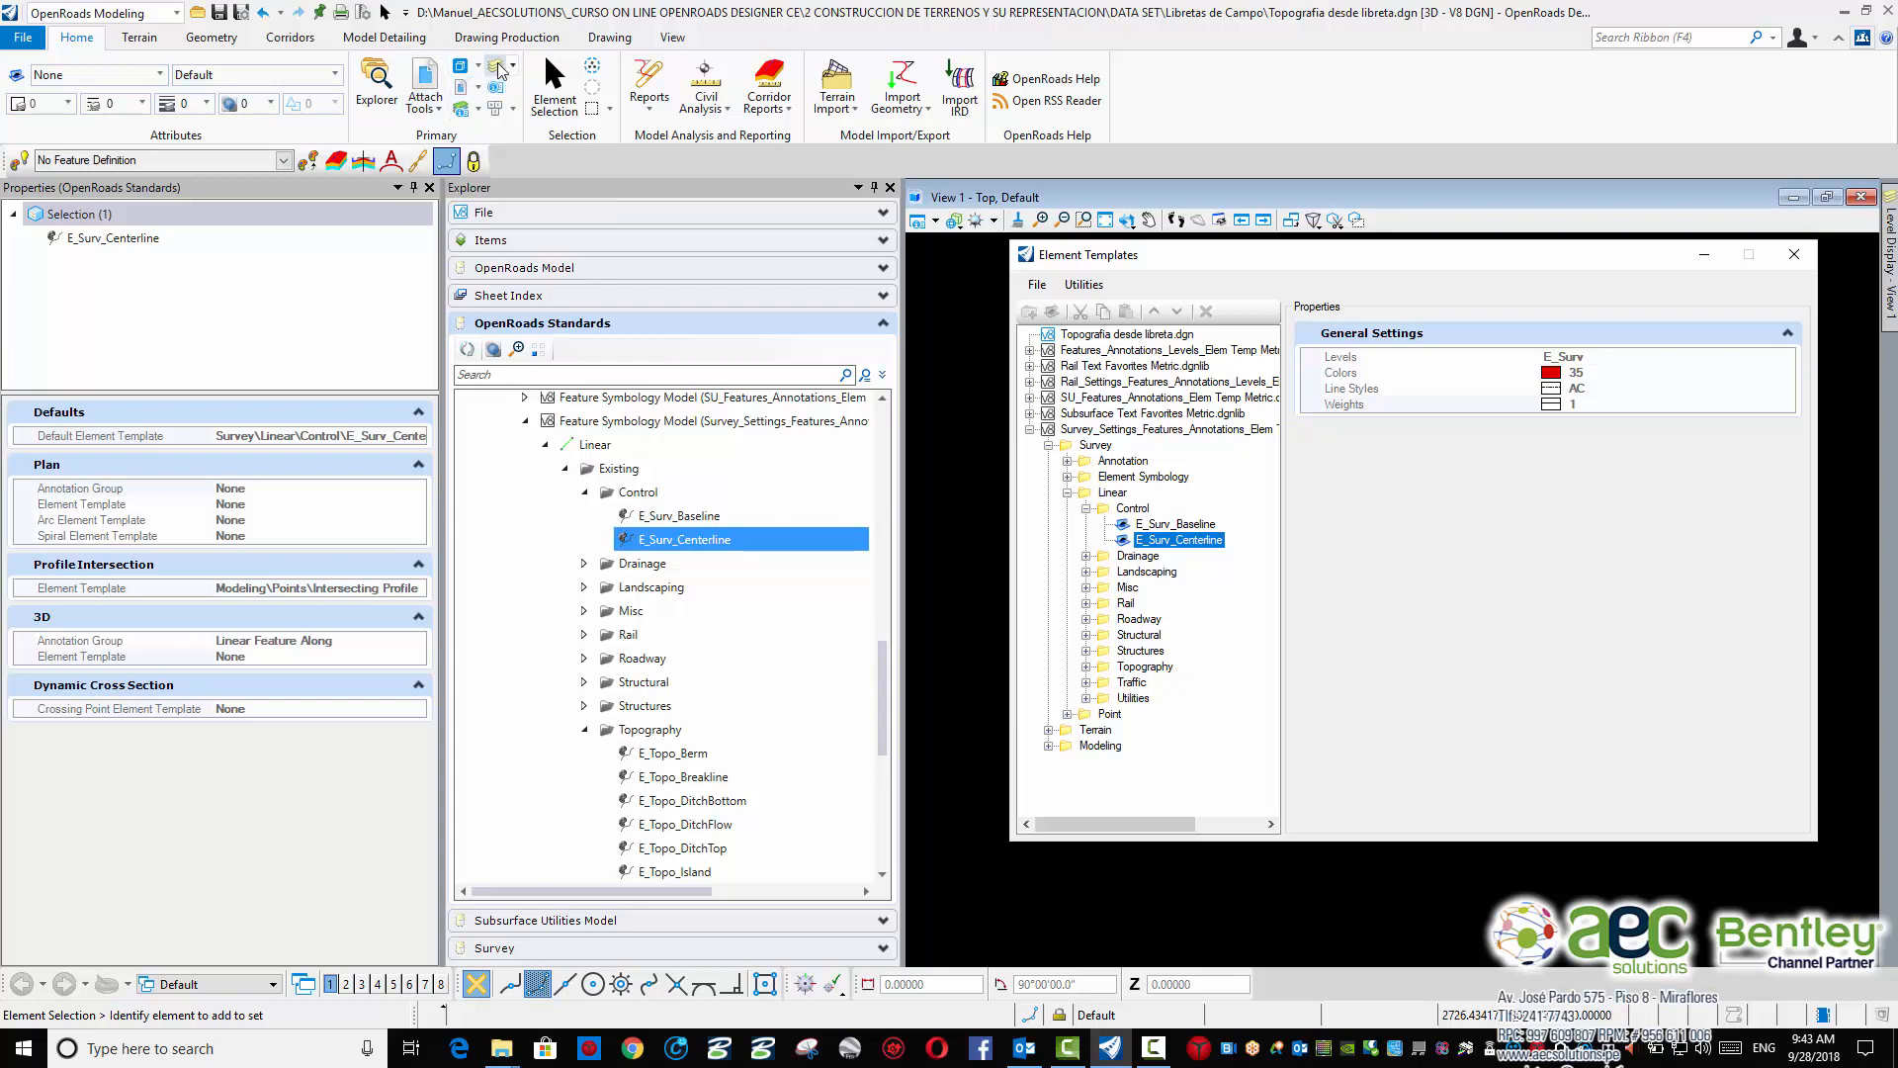
# View the level list in the Level Manager and close it
pyautogui.click(461, 109)
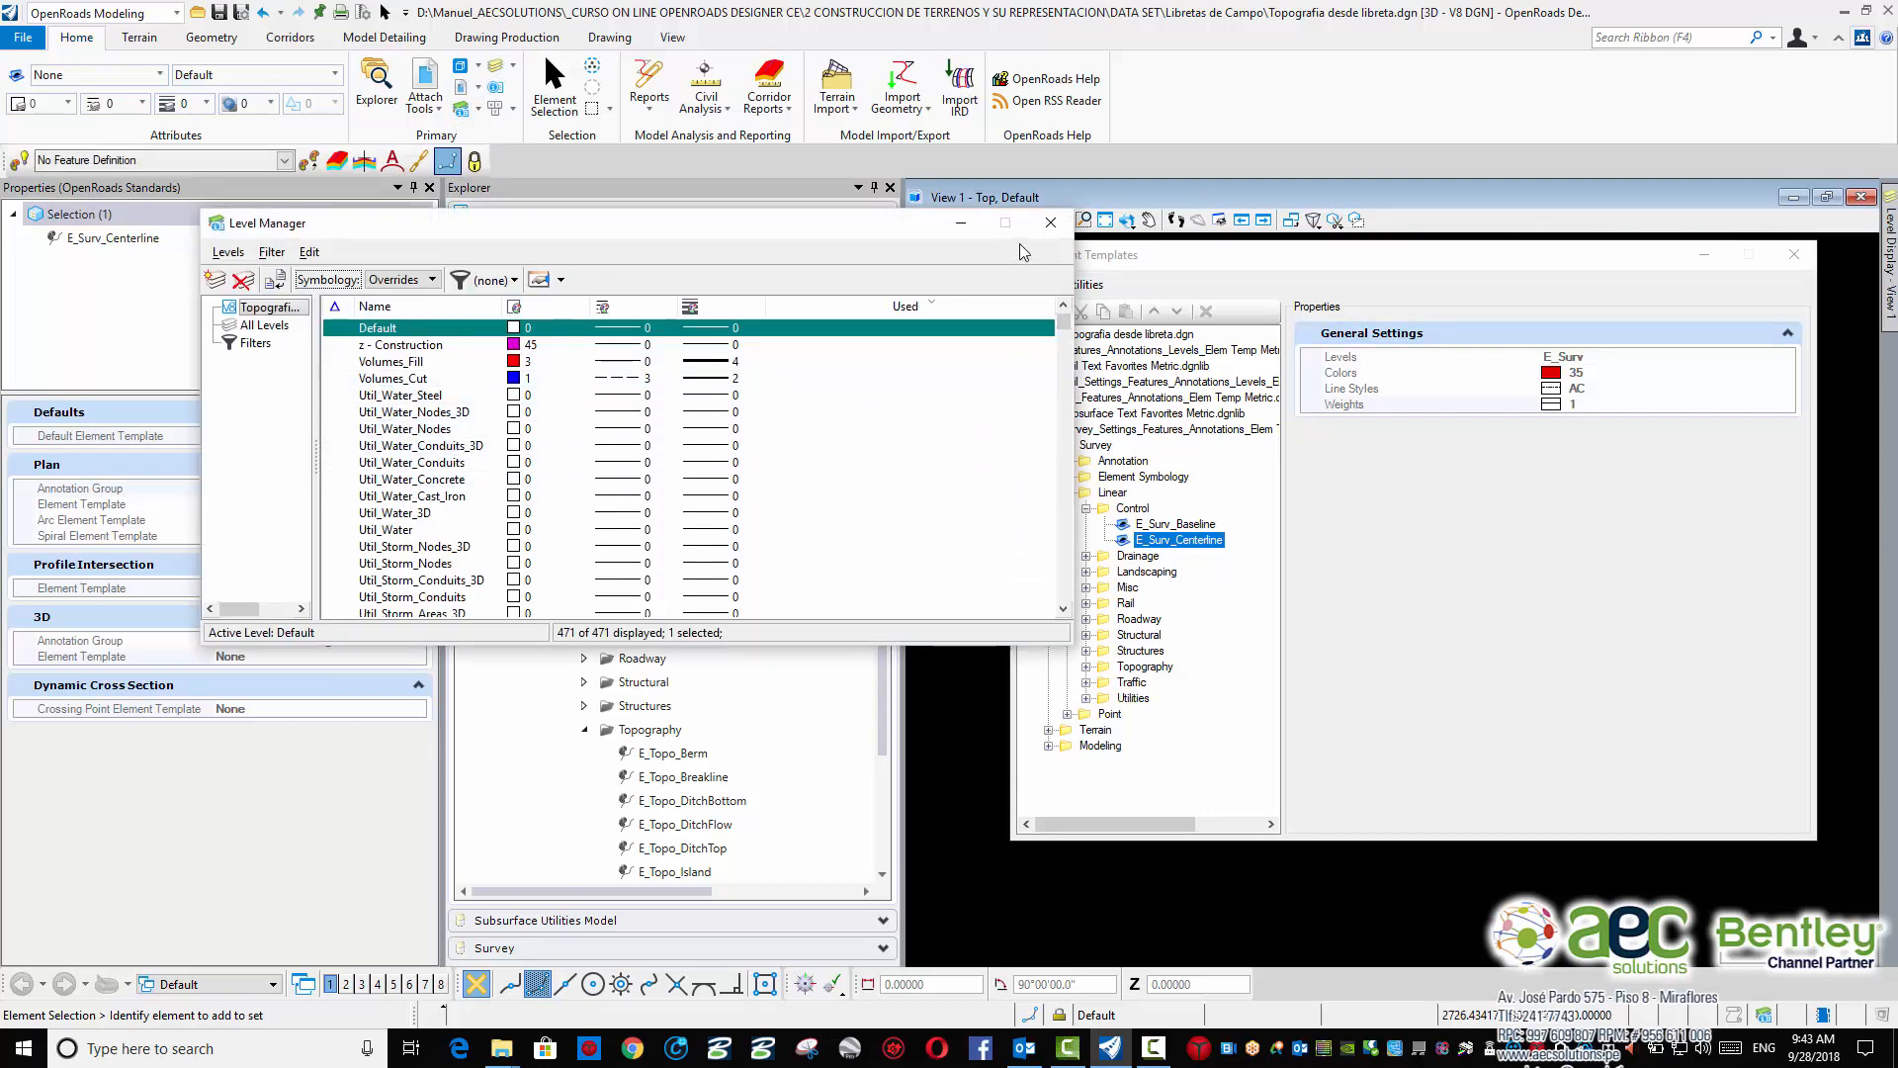
pyautogui.click(1051, 221)
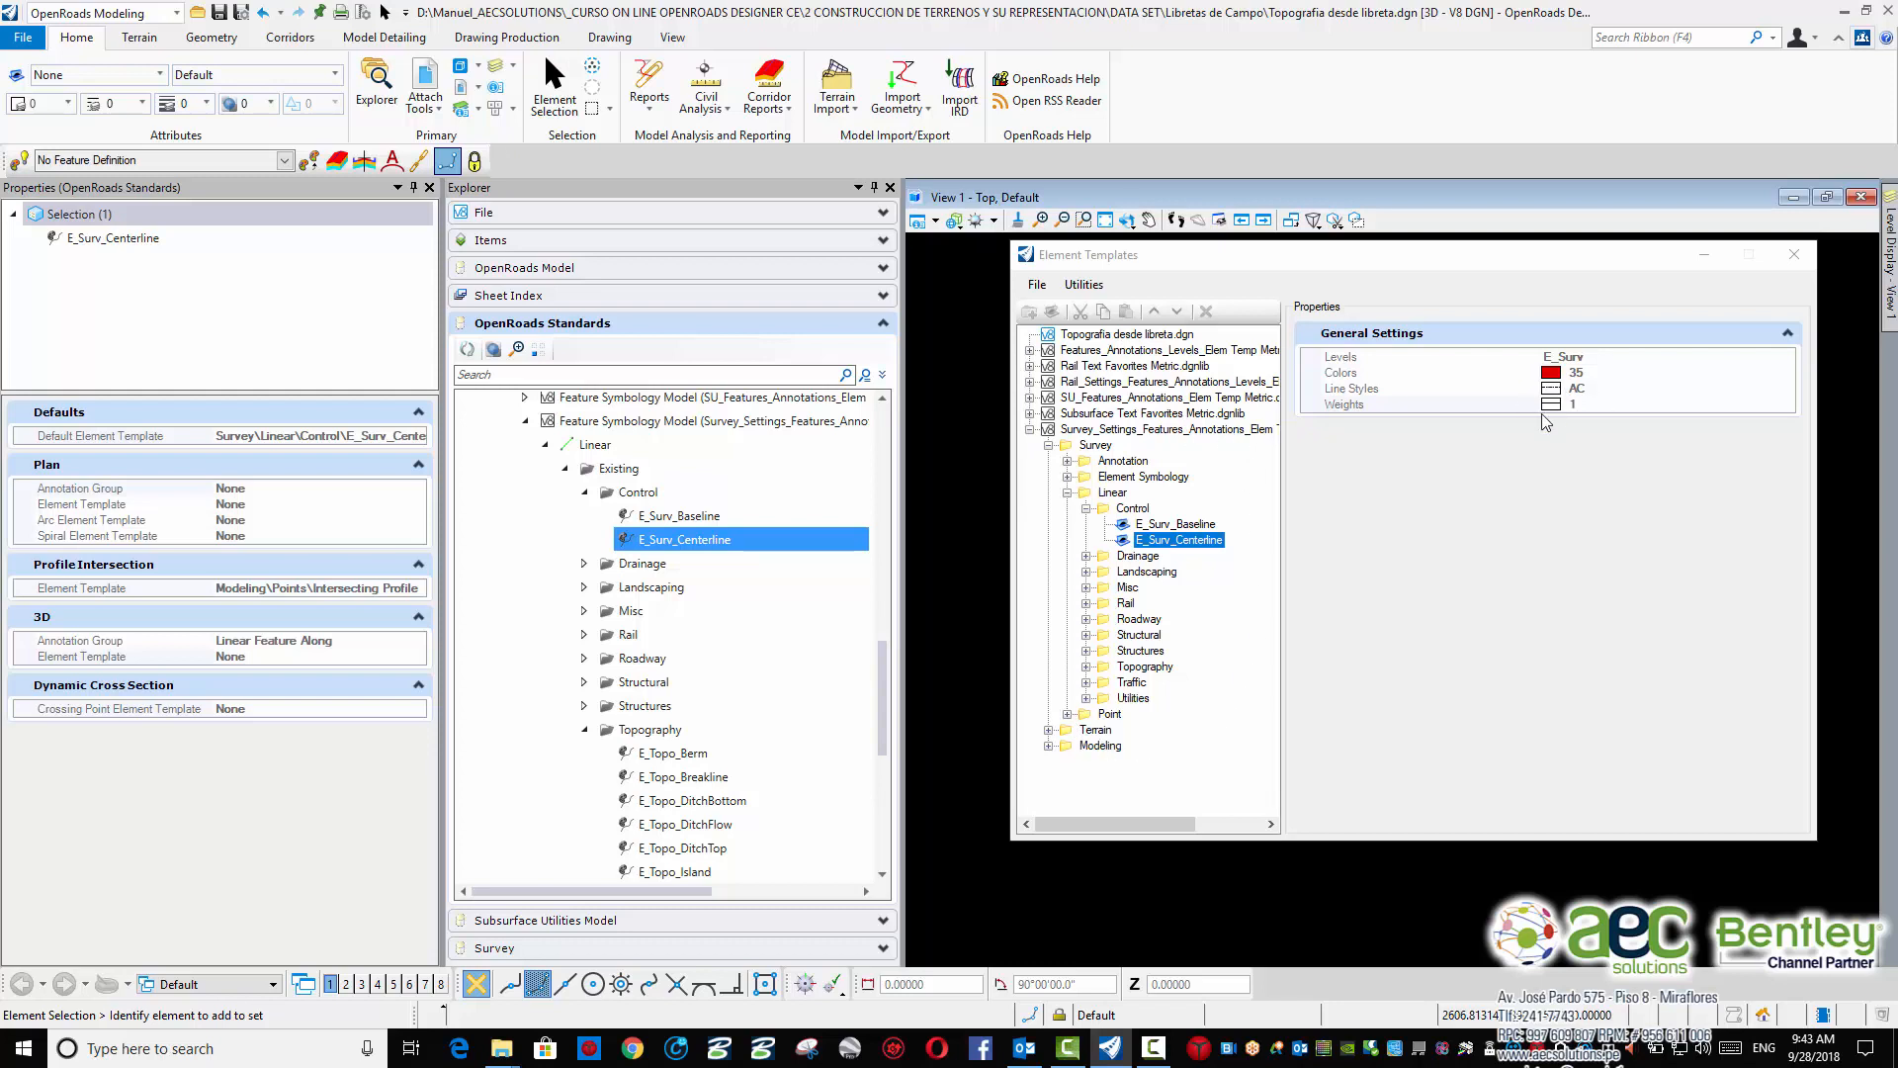
# Collapse the Linear branch of the Survey_Settings element templates and review the categories under Survey
pyautogui.click(1060, 490)
pyautogui.click(1086, 509)
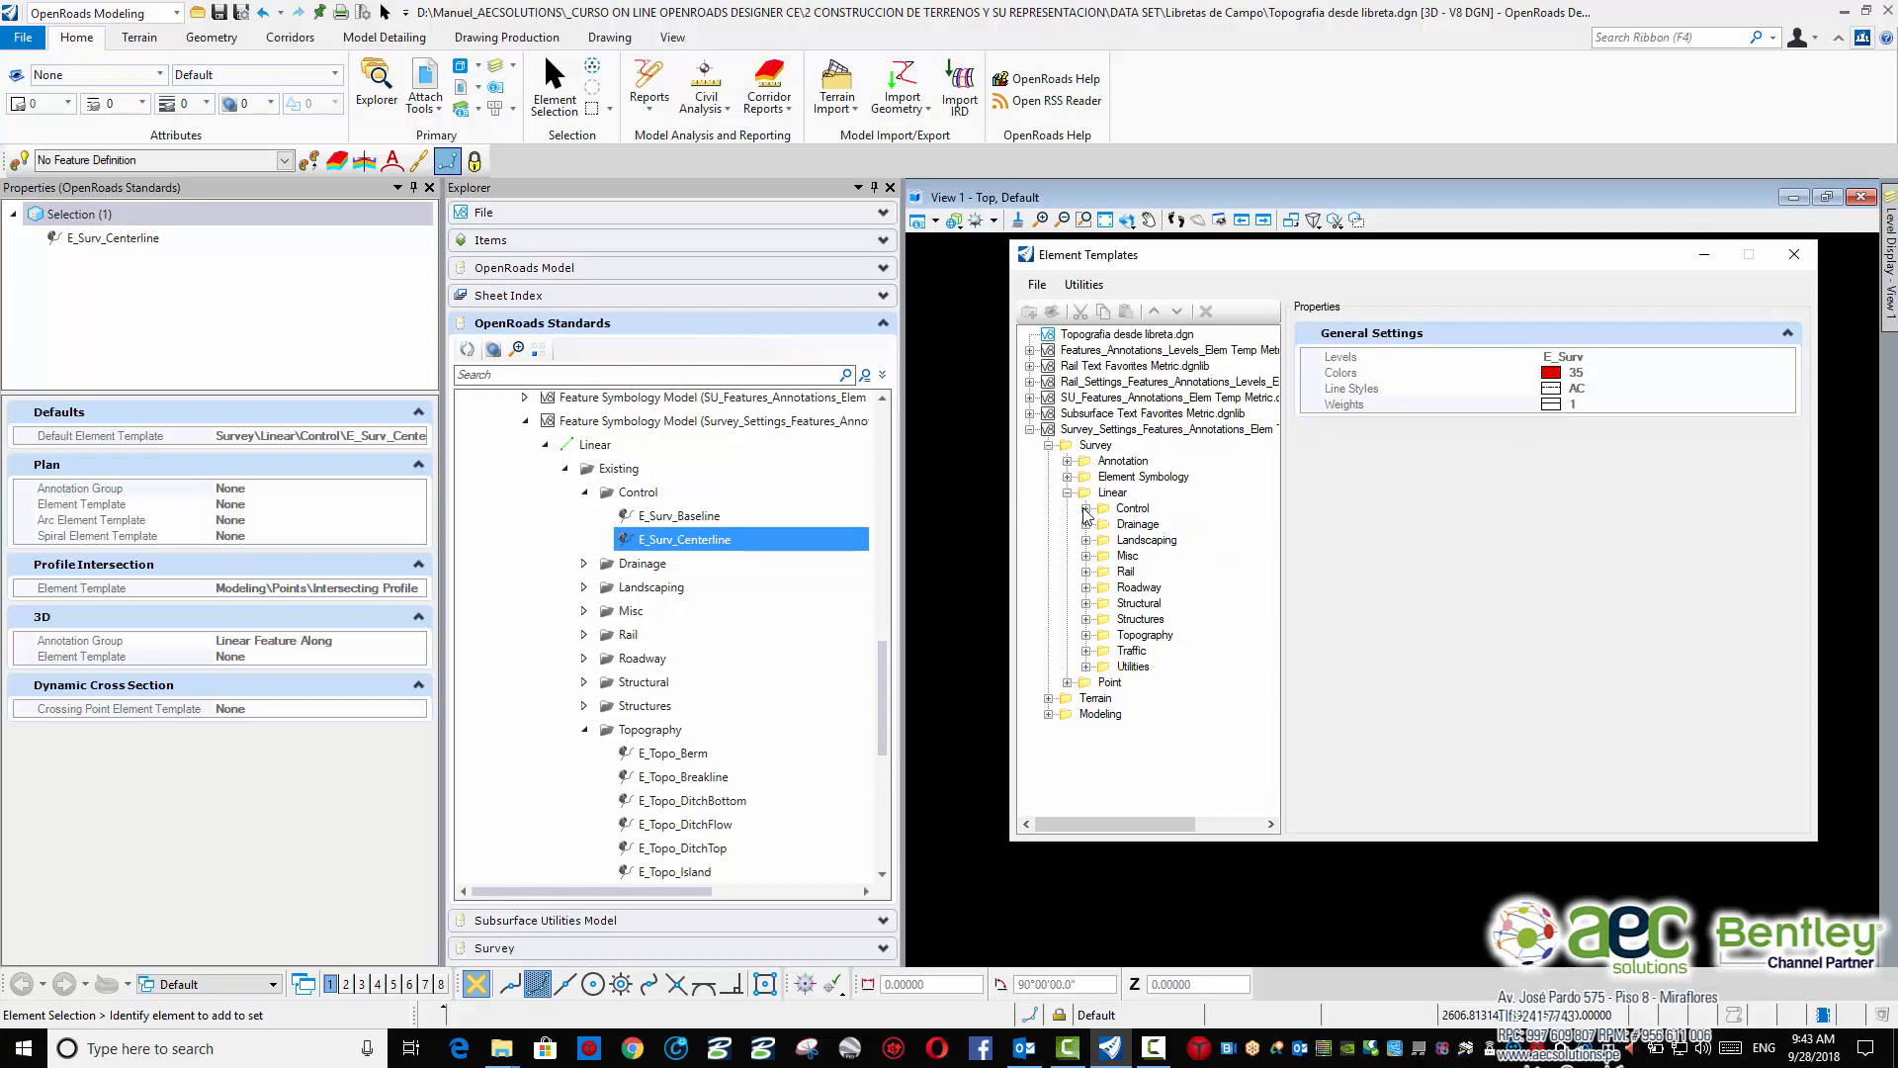
pyautogui.click(1067, 492)
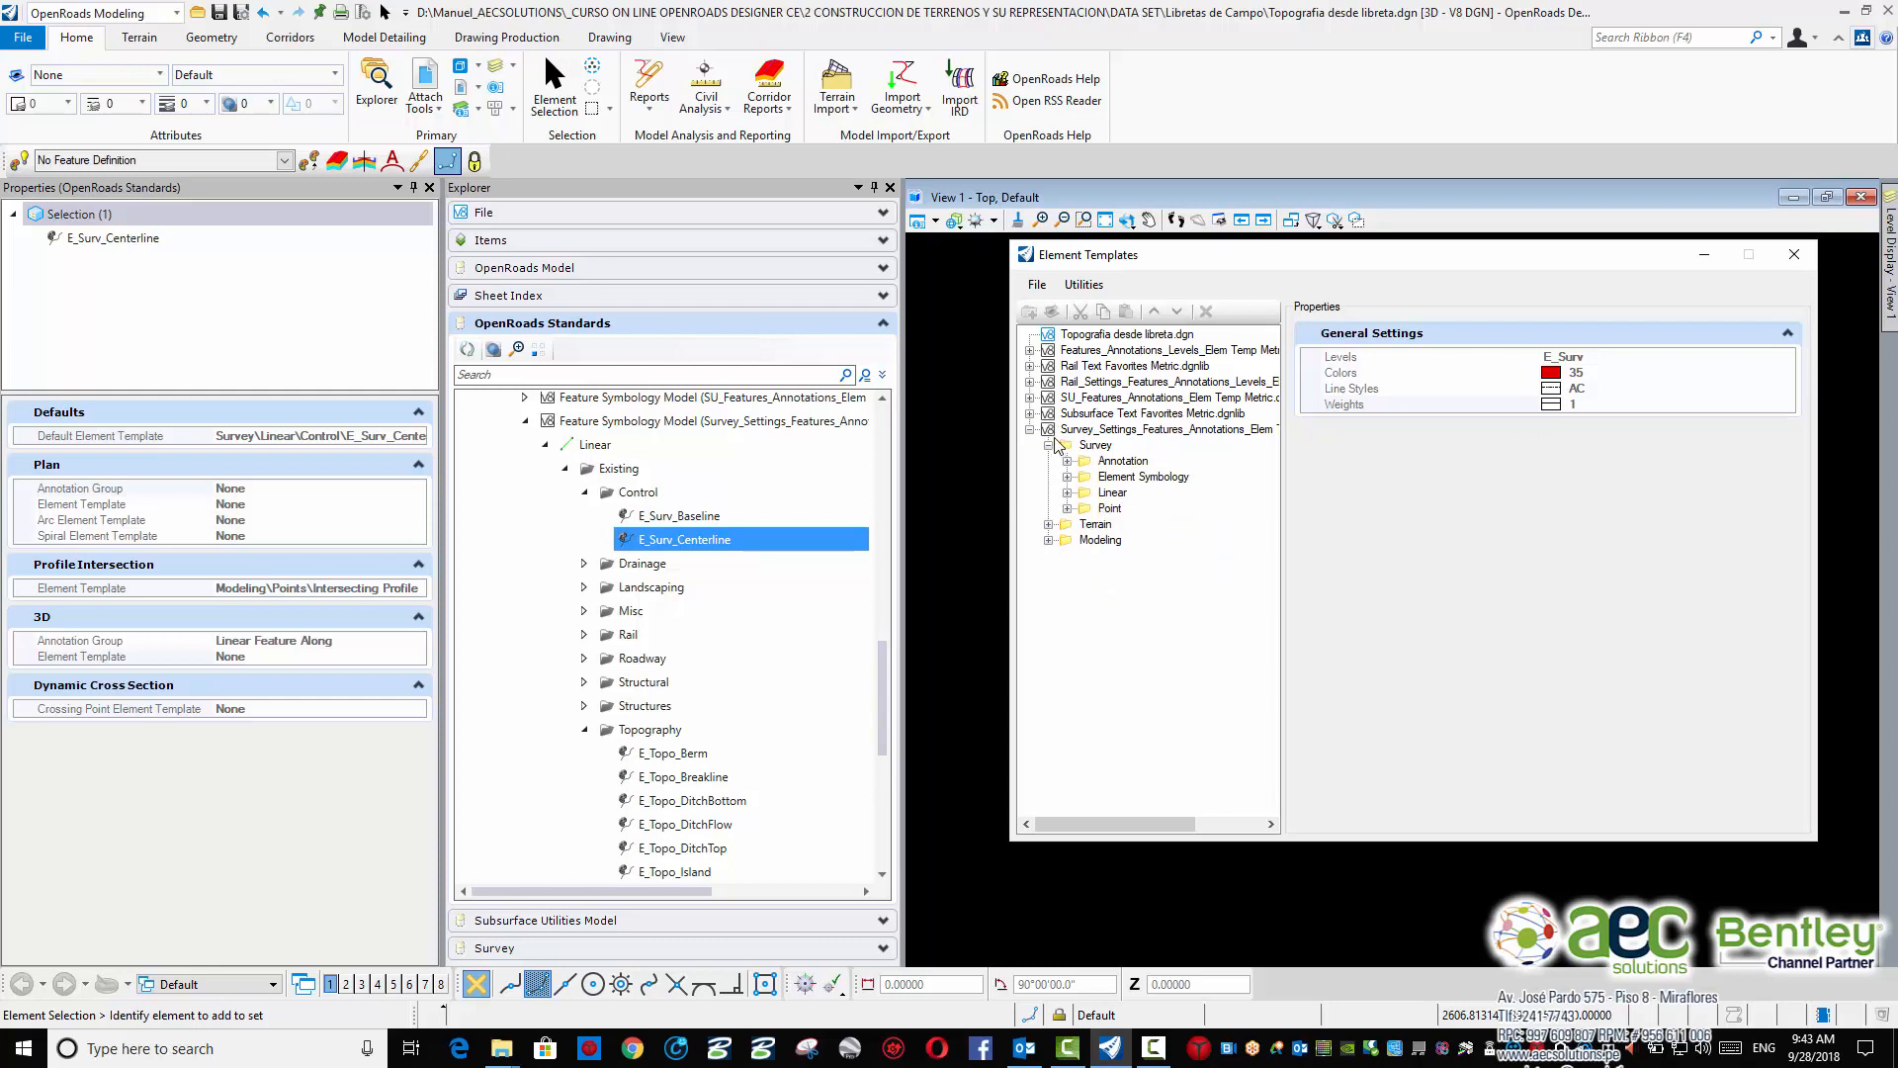
pyautogui.click(1049, 446)
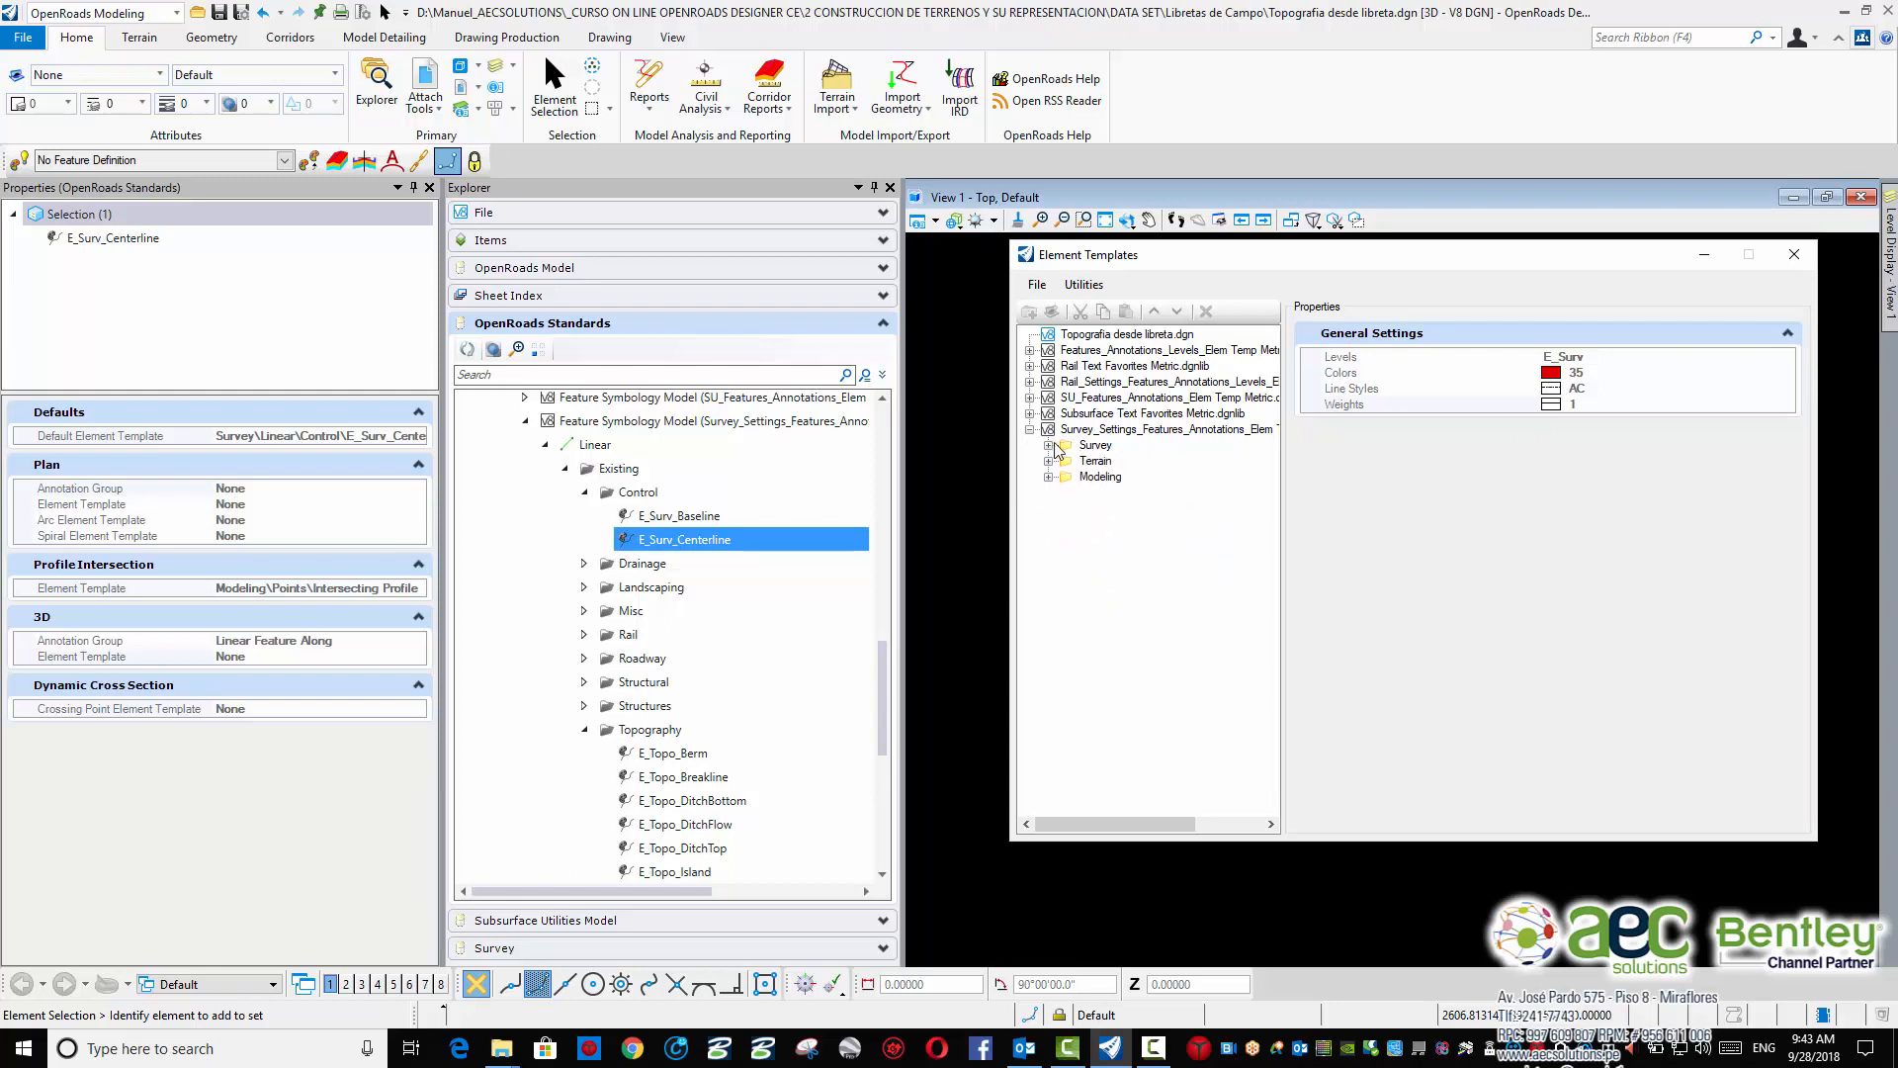
pyautogui.click(1050, 446)
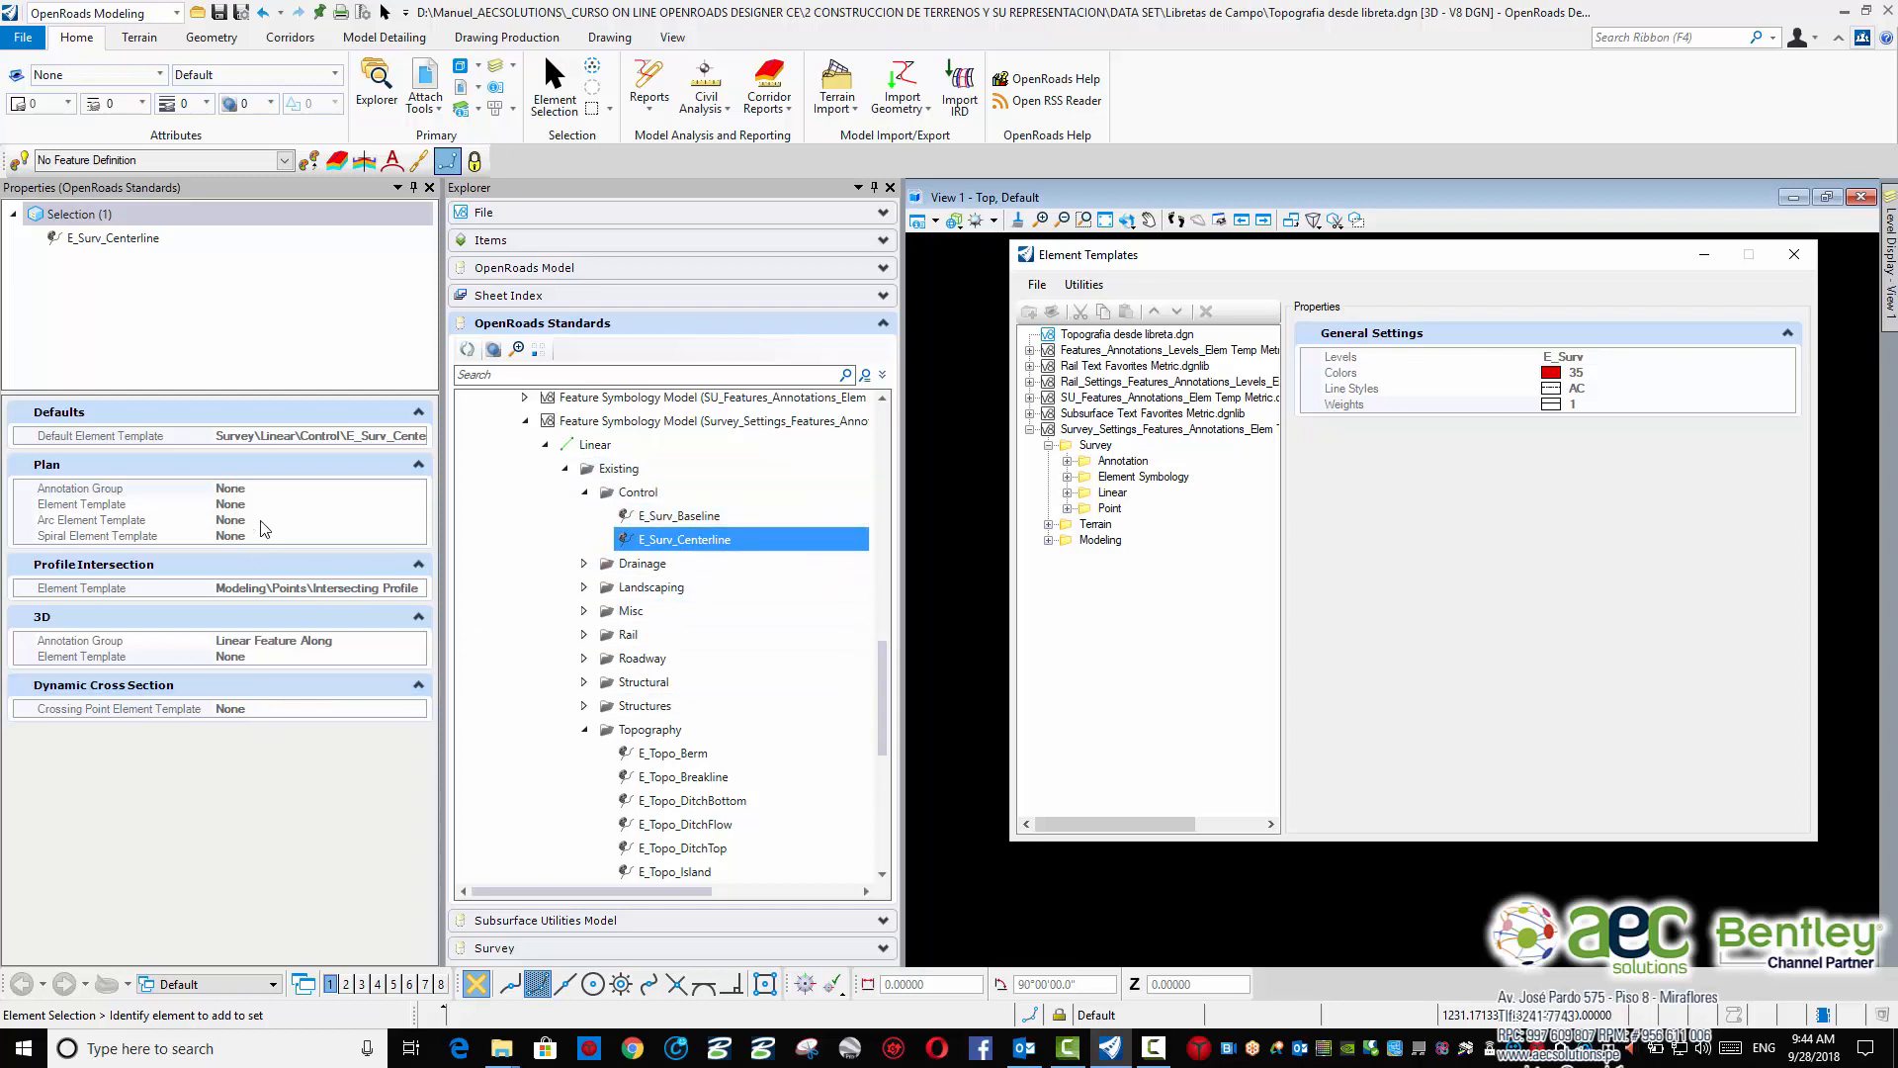
# Look through the survey feature definition folders in OpenRoads Standards and close the Element Templates manager
pyautogui.scroll(15, 607, 500)
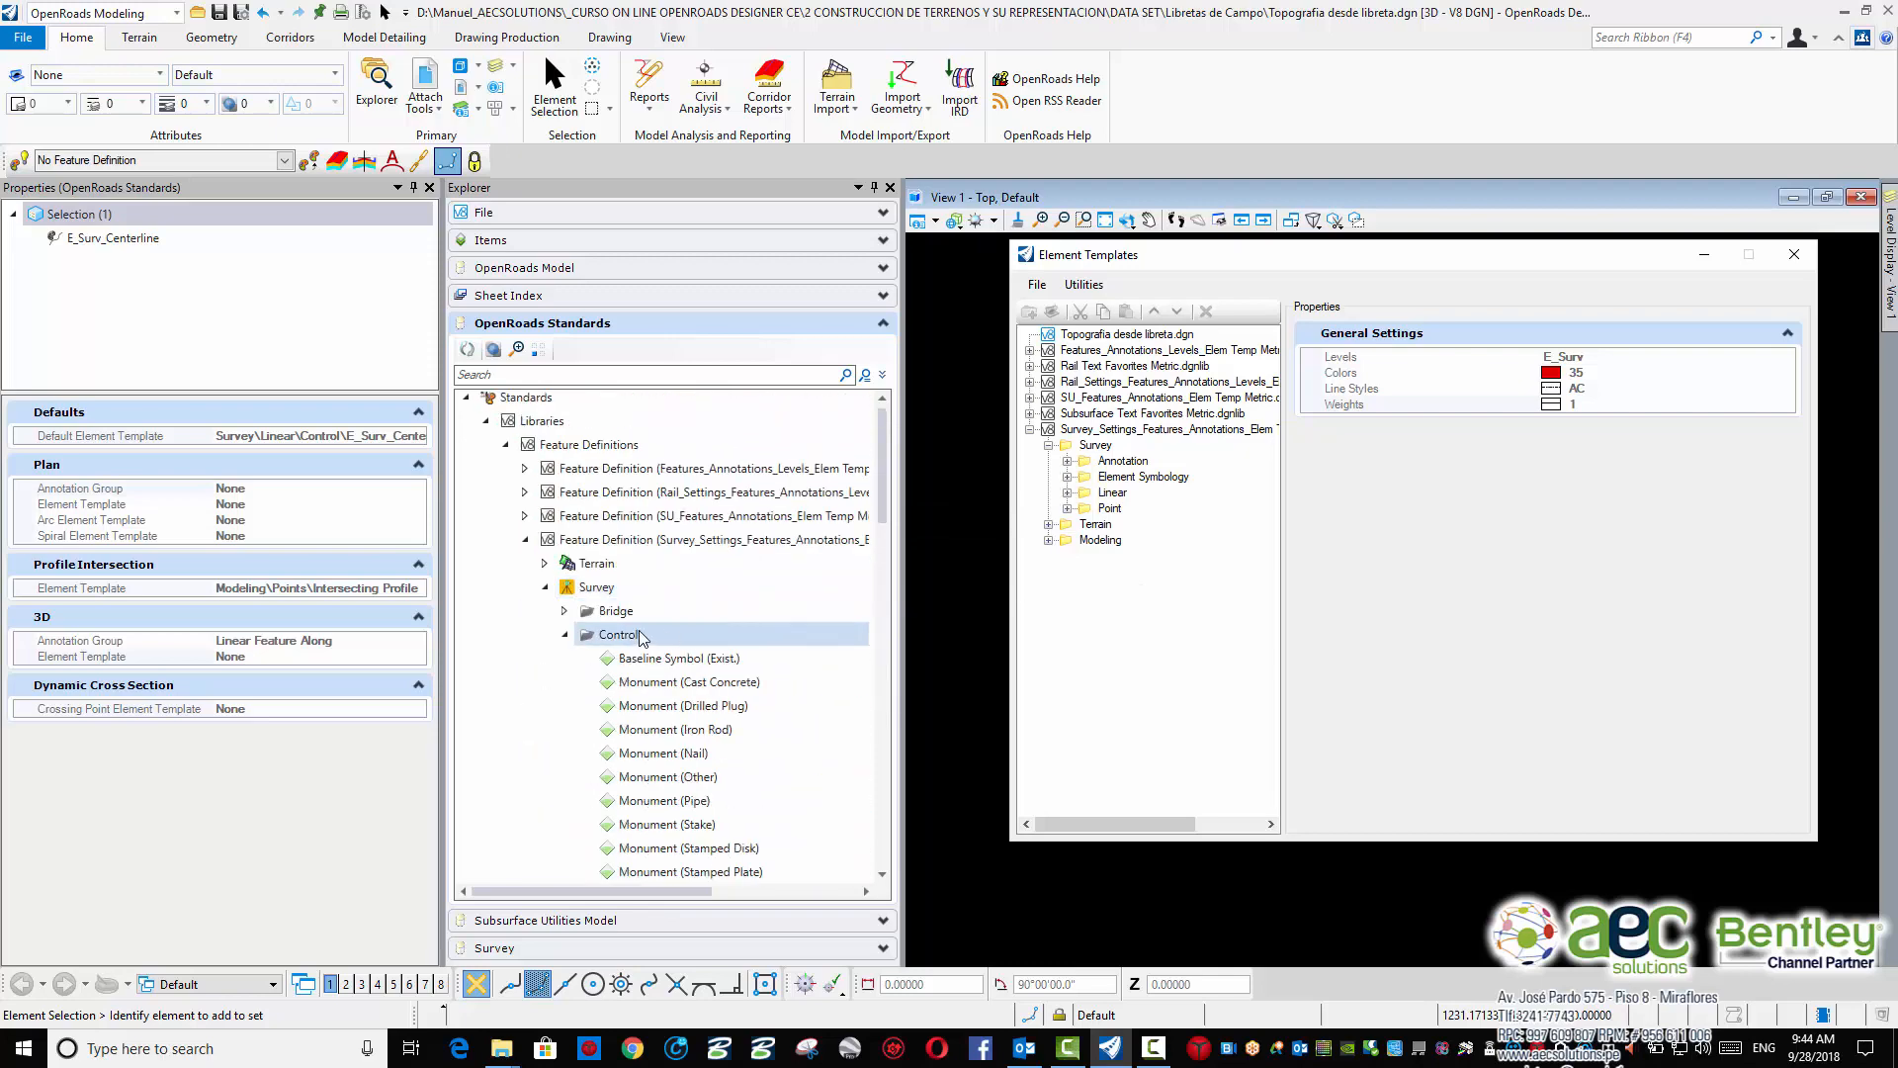
pyautogui.scroll(-3, 731, 554)
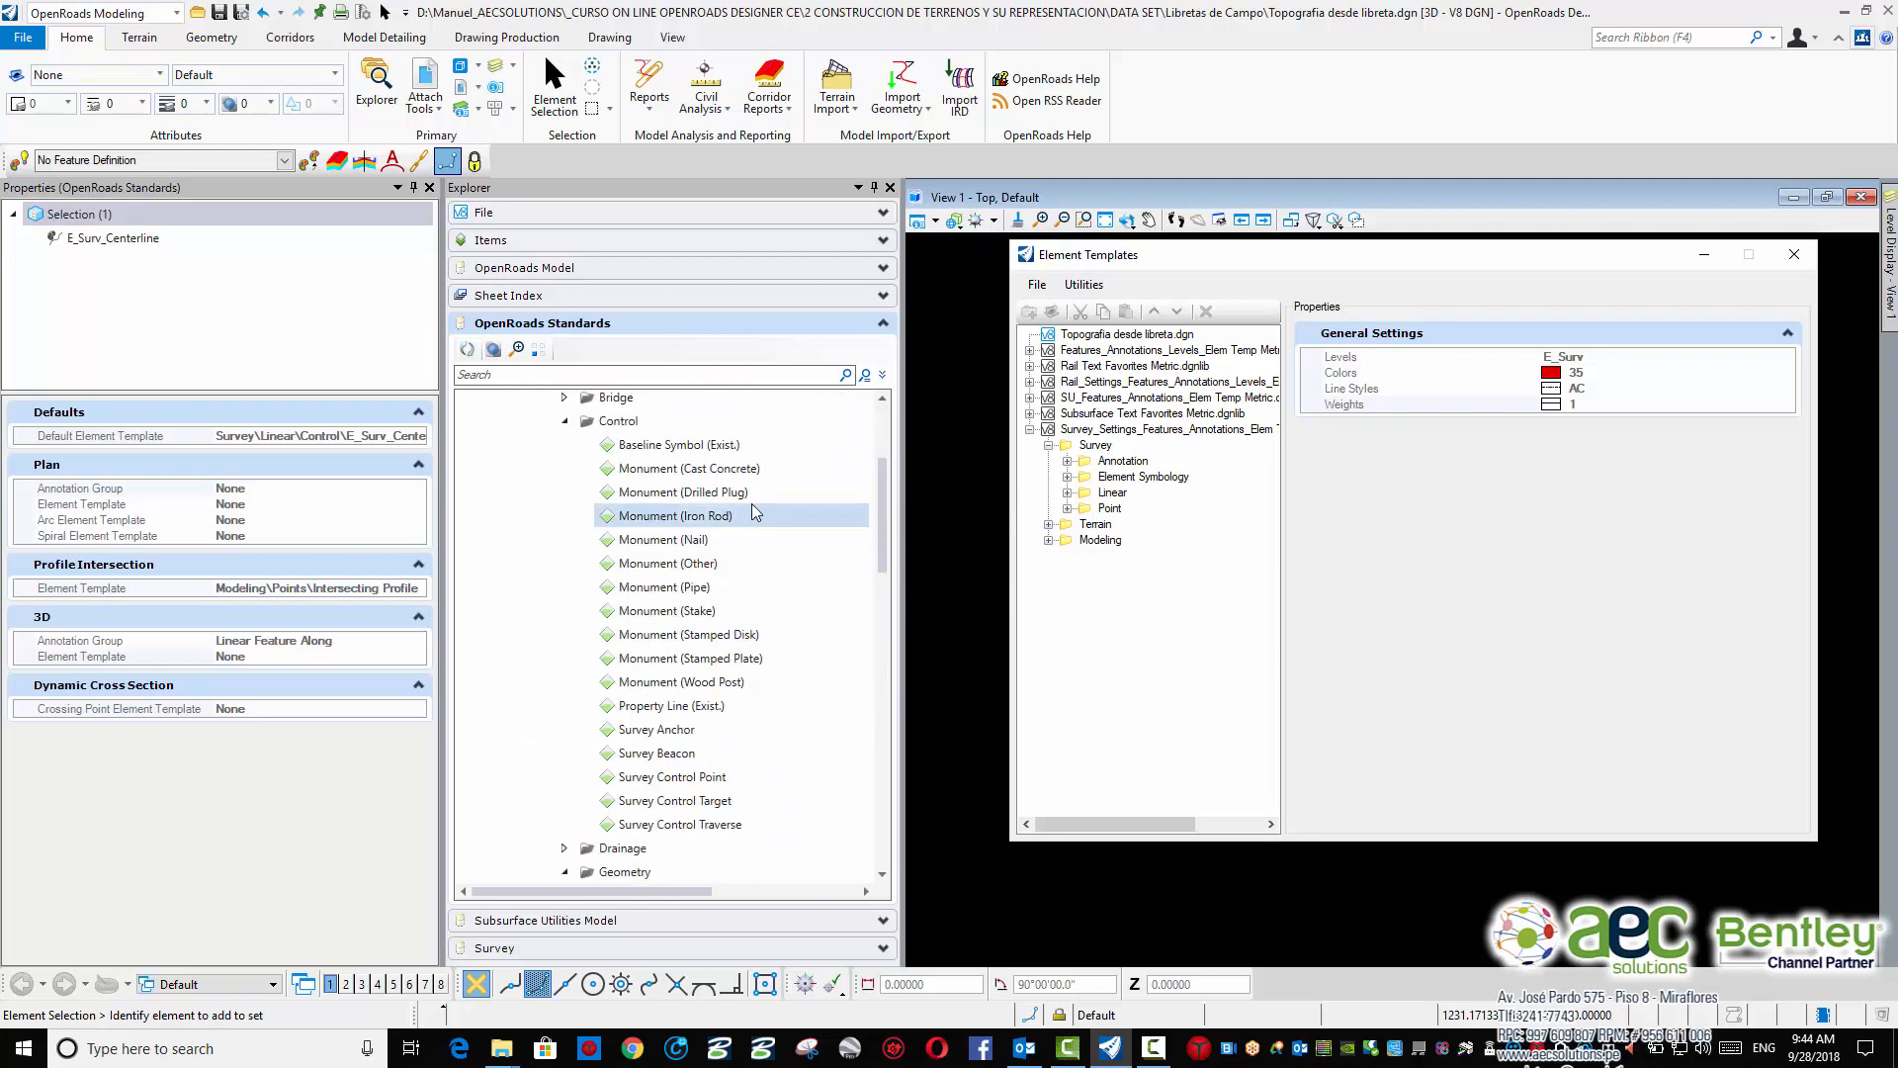
pyautogui.scroll(-6, 759, 492)
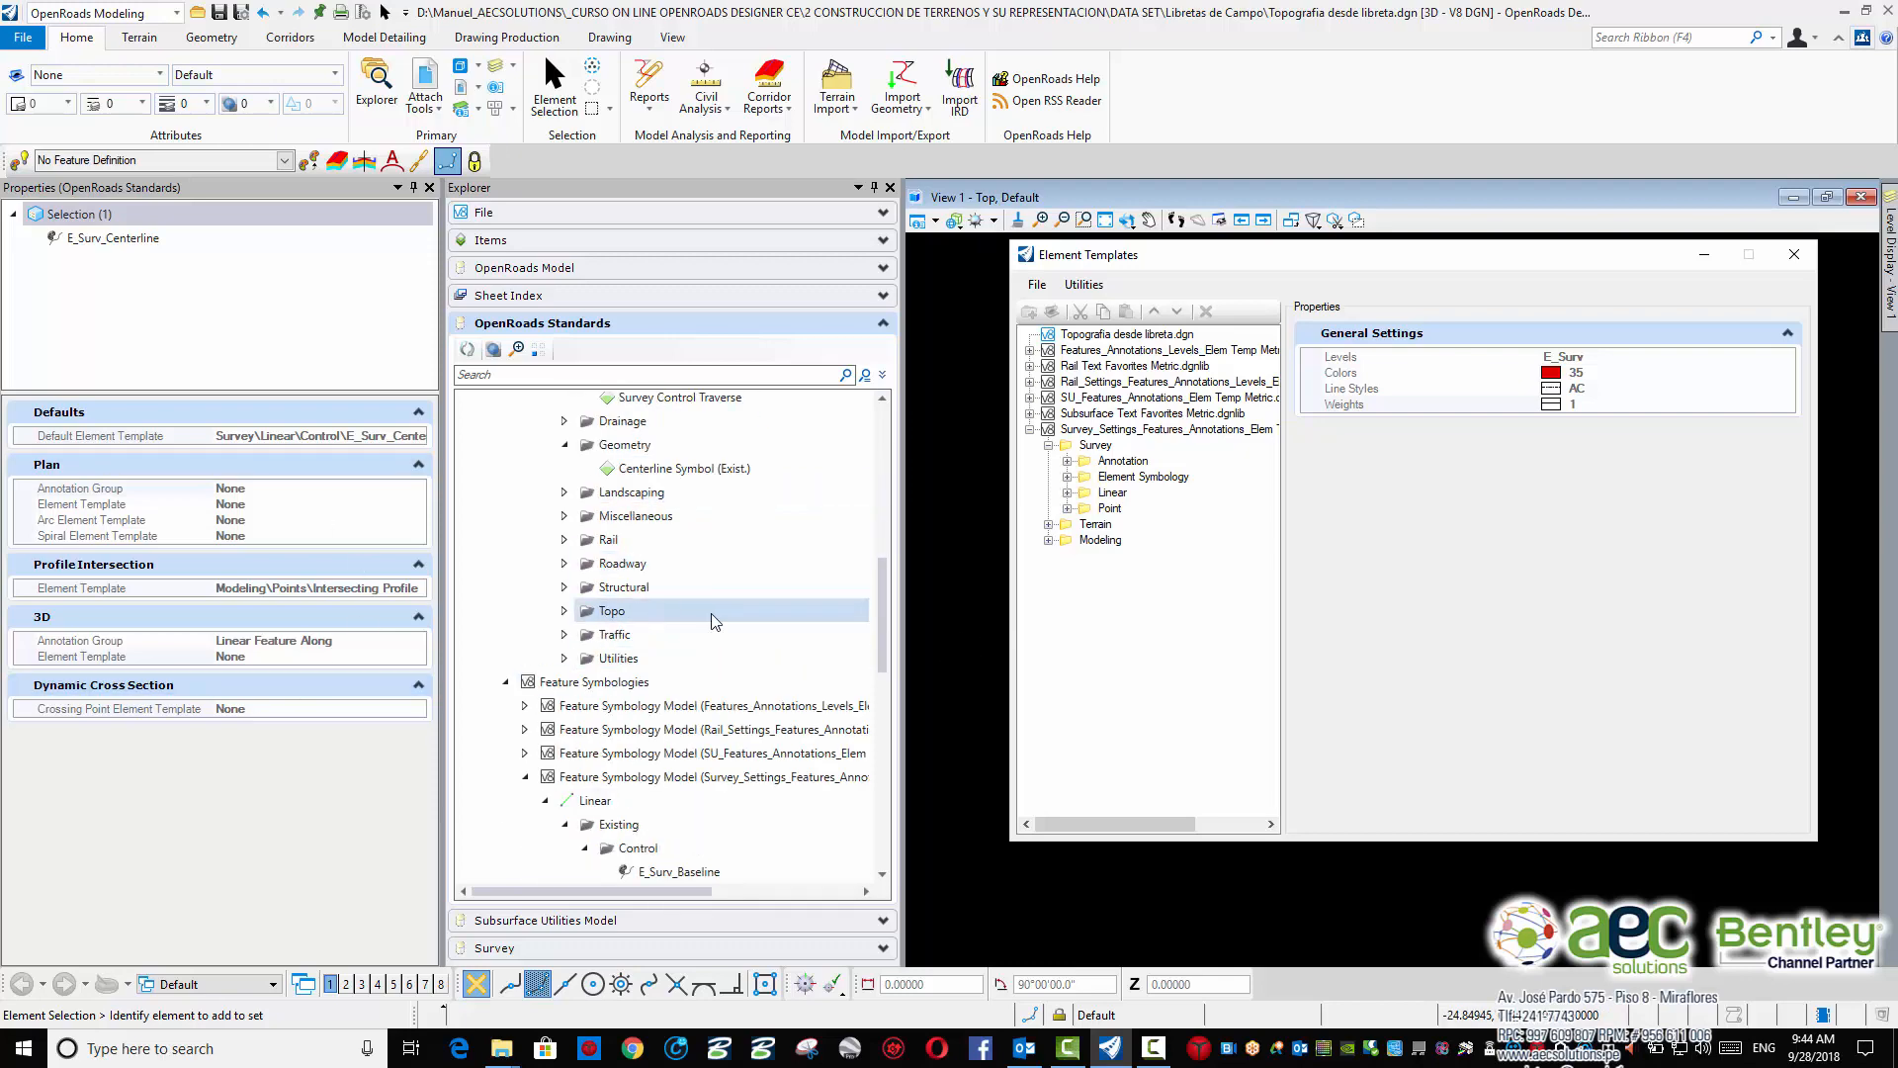
pyautogui.scroll(9, 721, 615)
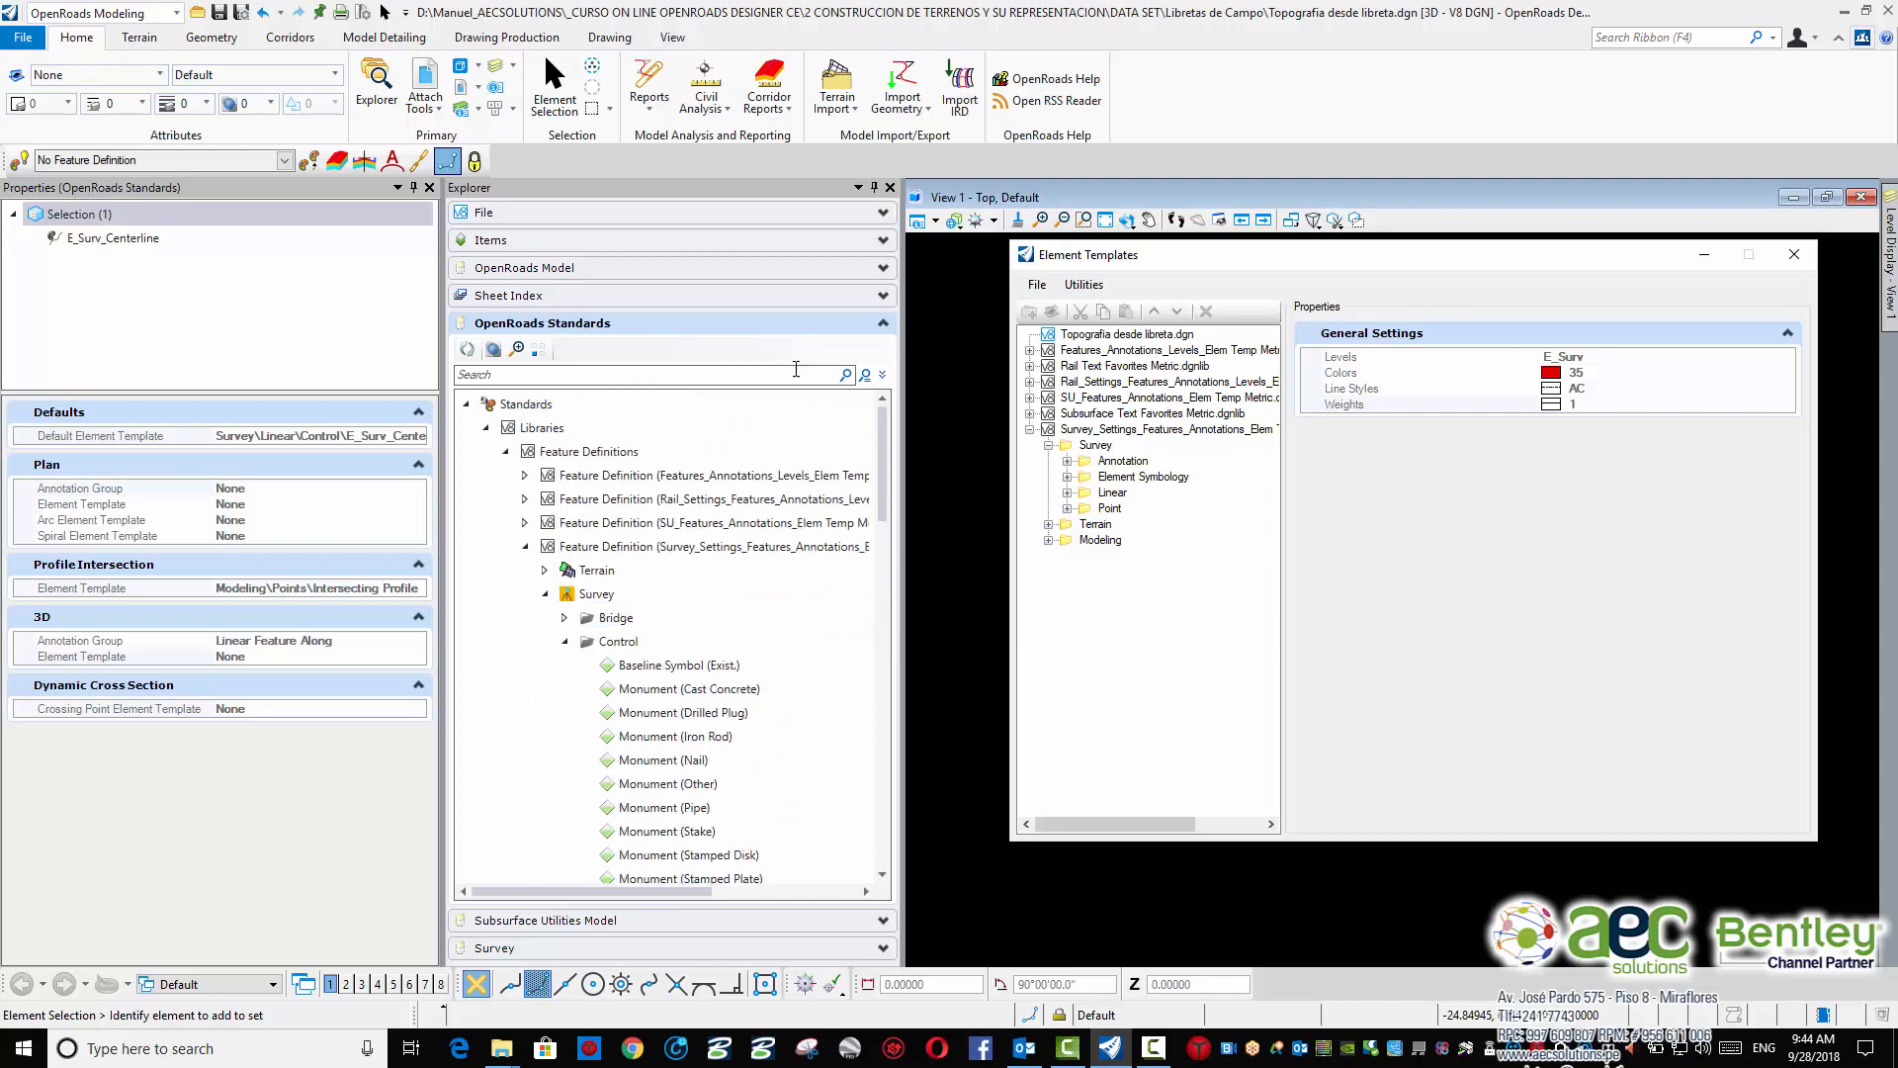
pyautogui.moveTo(1547, 262); pyautogui.dragTo(1462, 333)
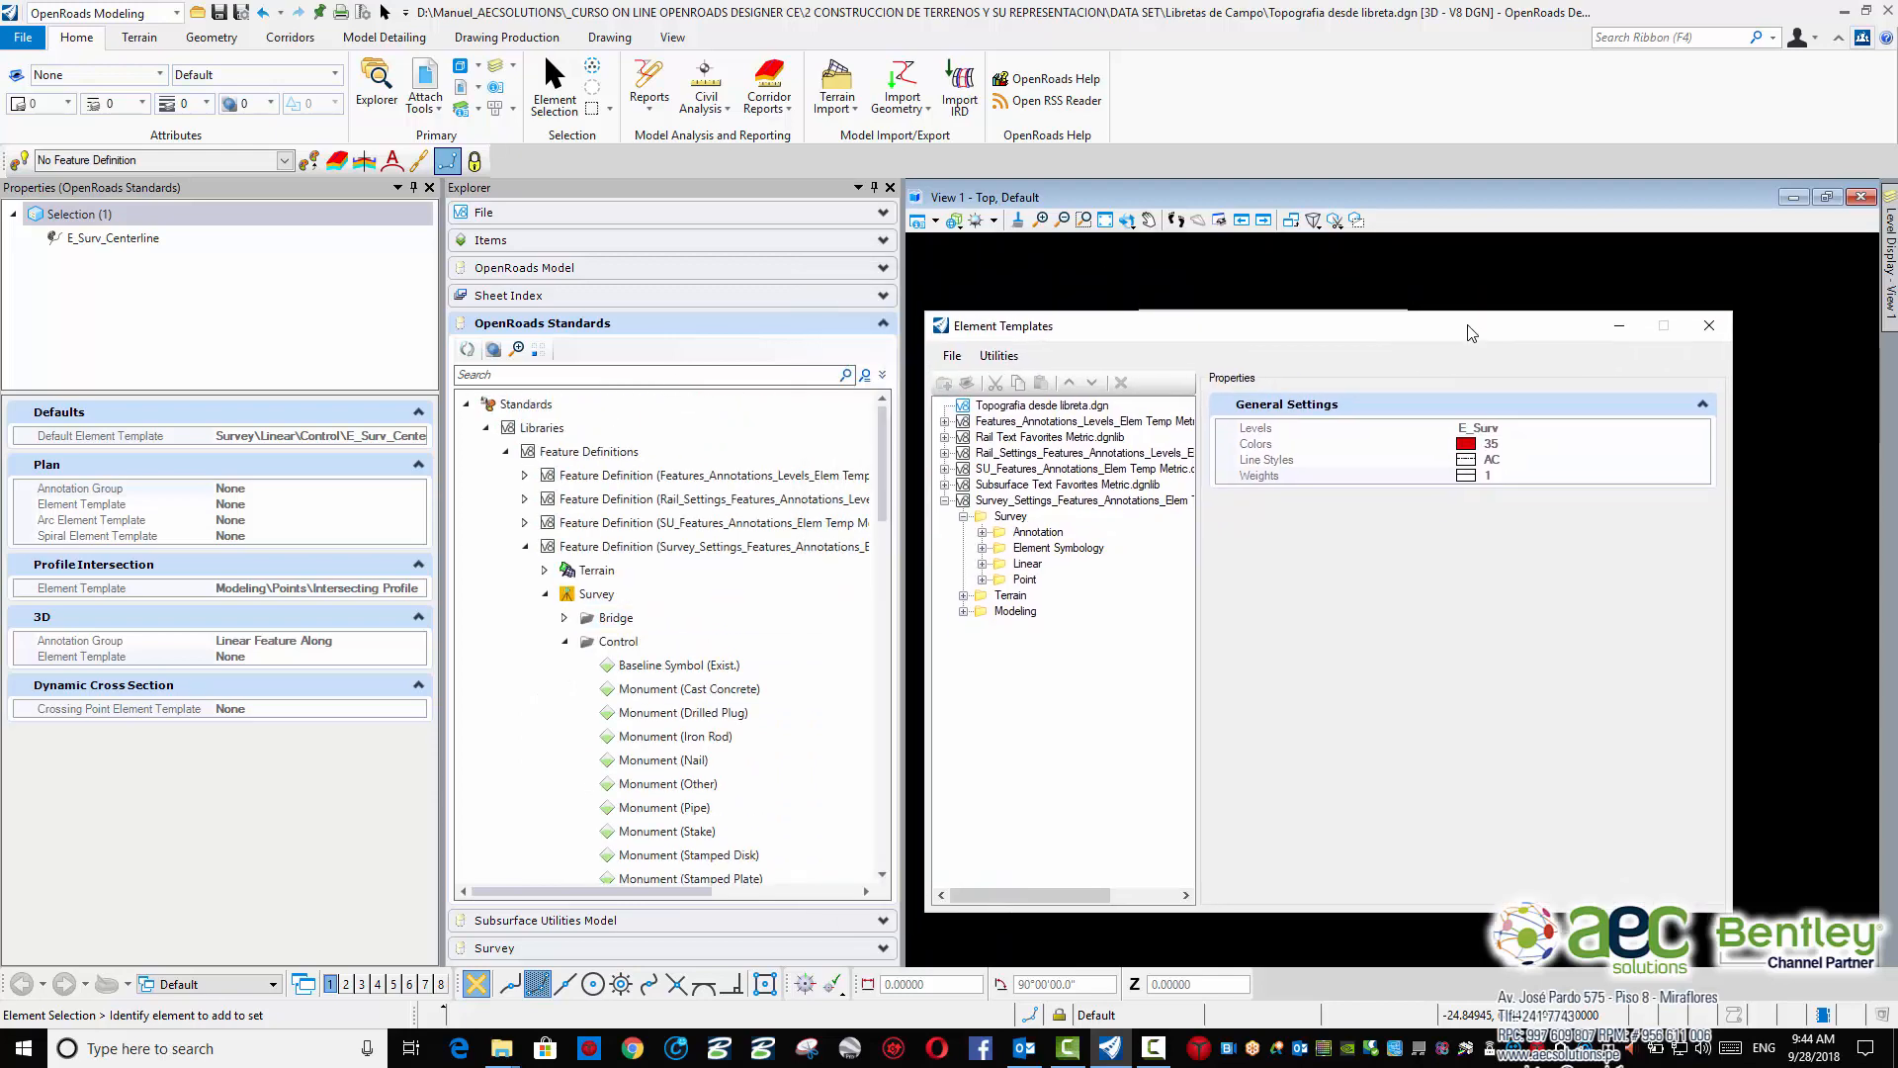
pyautogui.click(1709, 327)
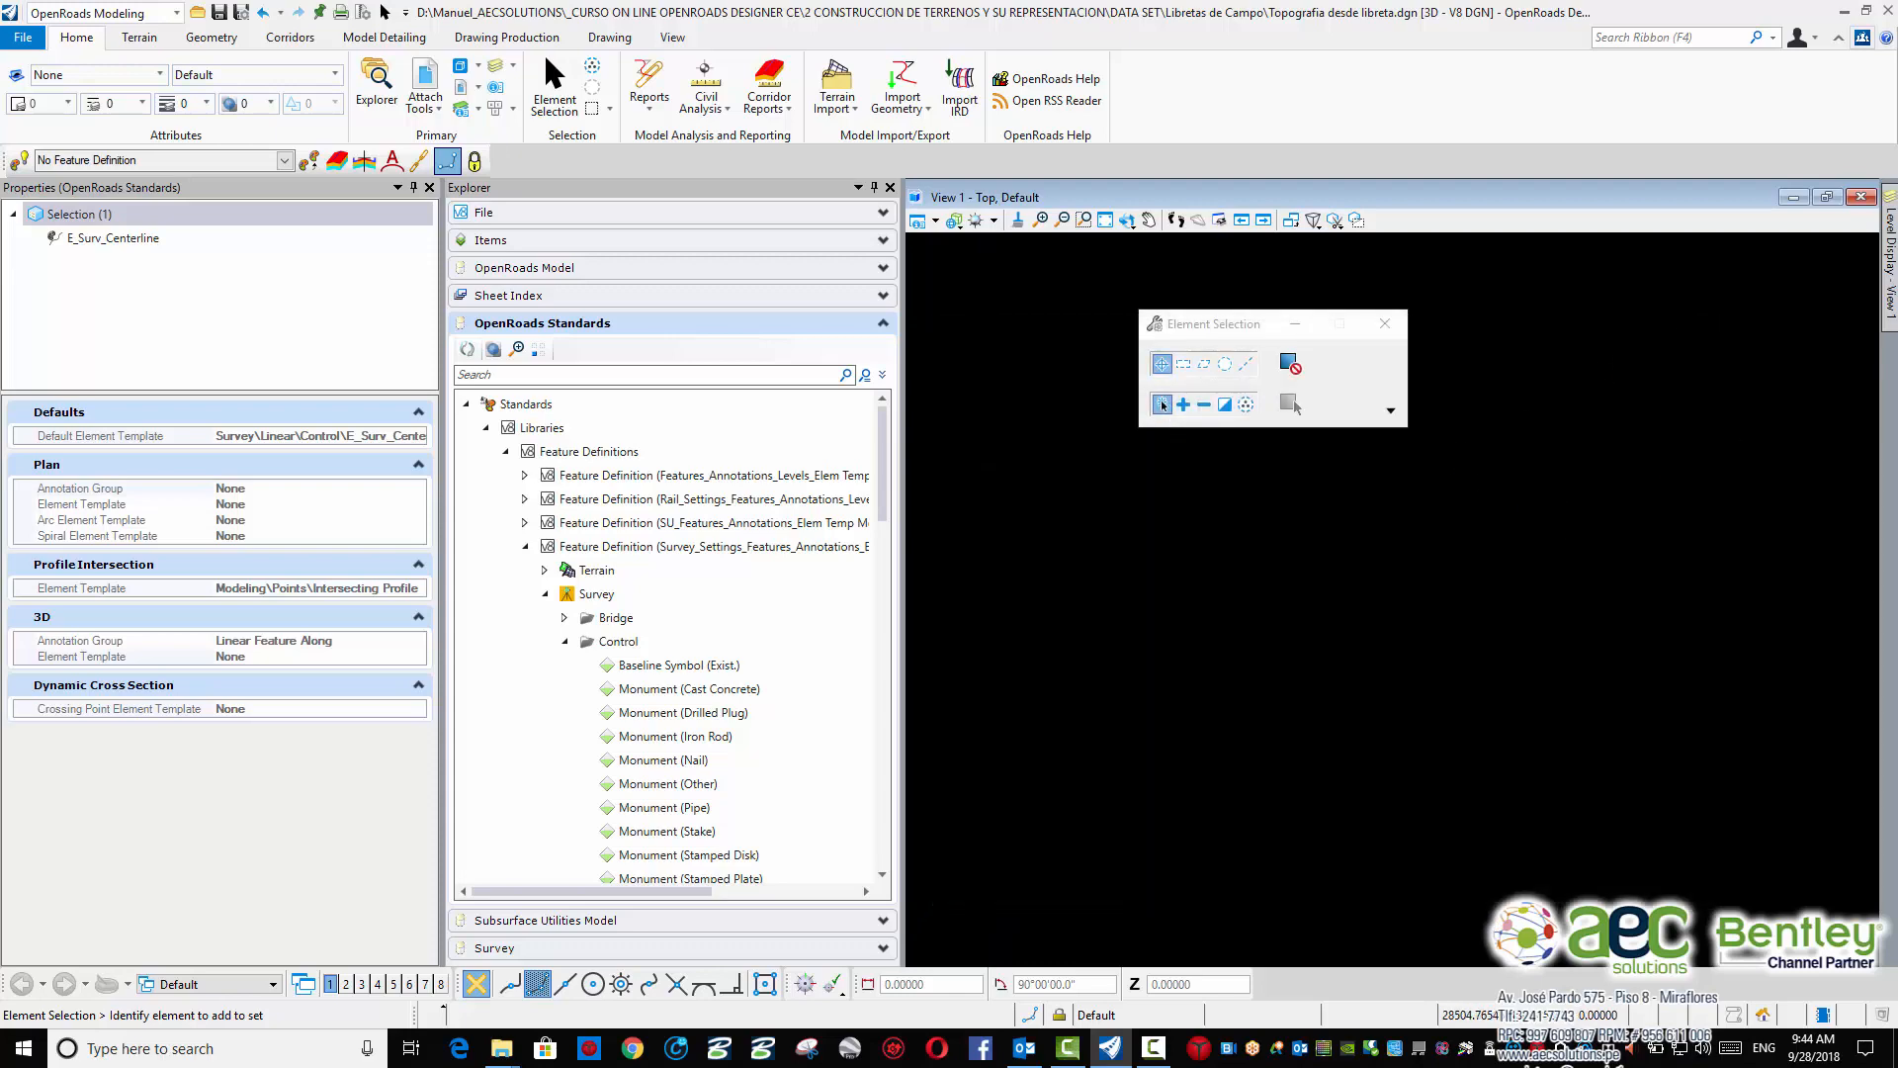
# Switch to the Libretas de Campo folder in File Explorer and open Book1 in a maximized Excel window
pyautogui.hotkey('alt', 'Tab')
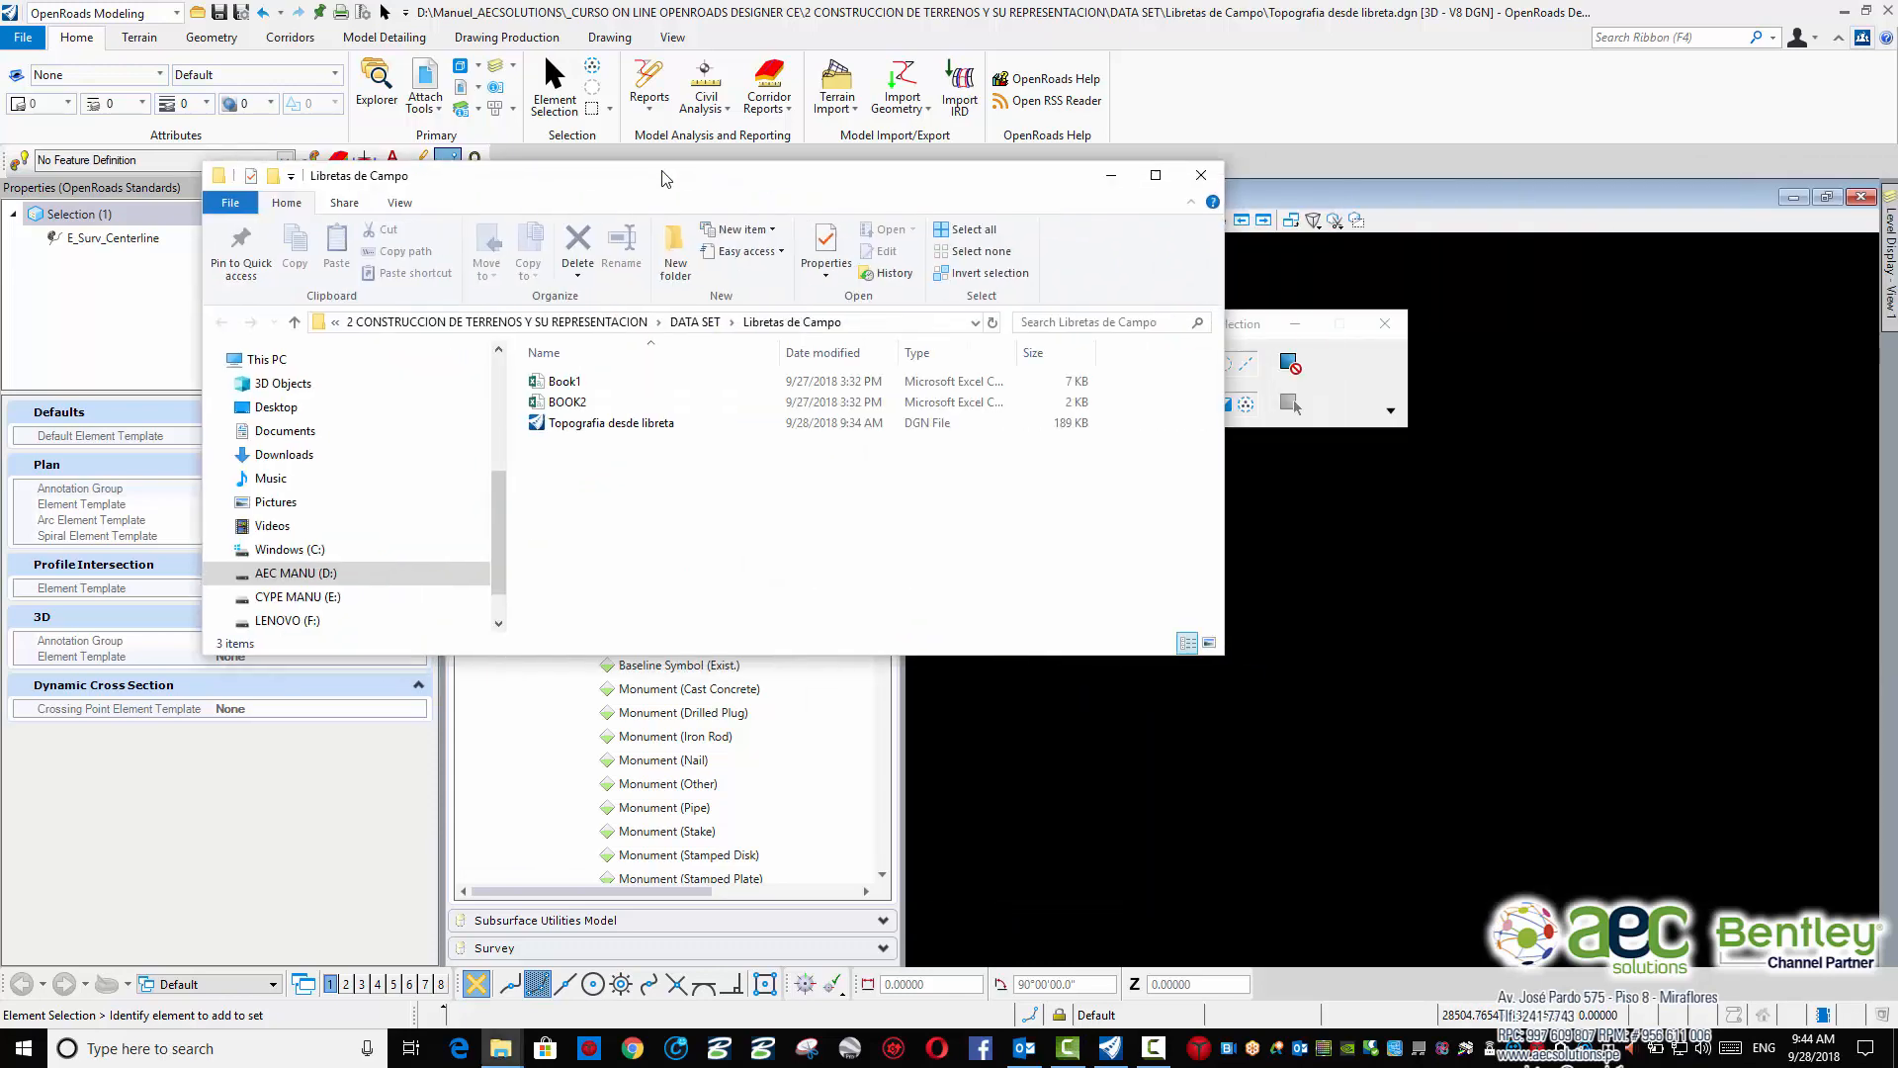
pyautogui.doubleClick(719, 179)
pyautogui.click(404, 215)
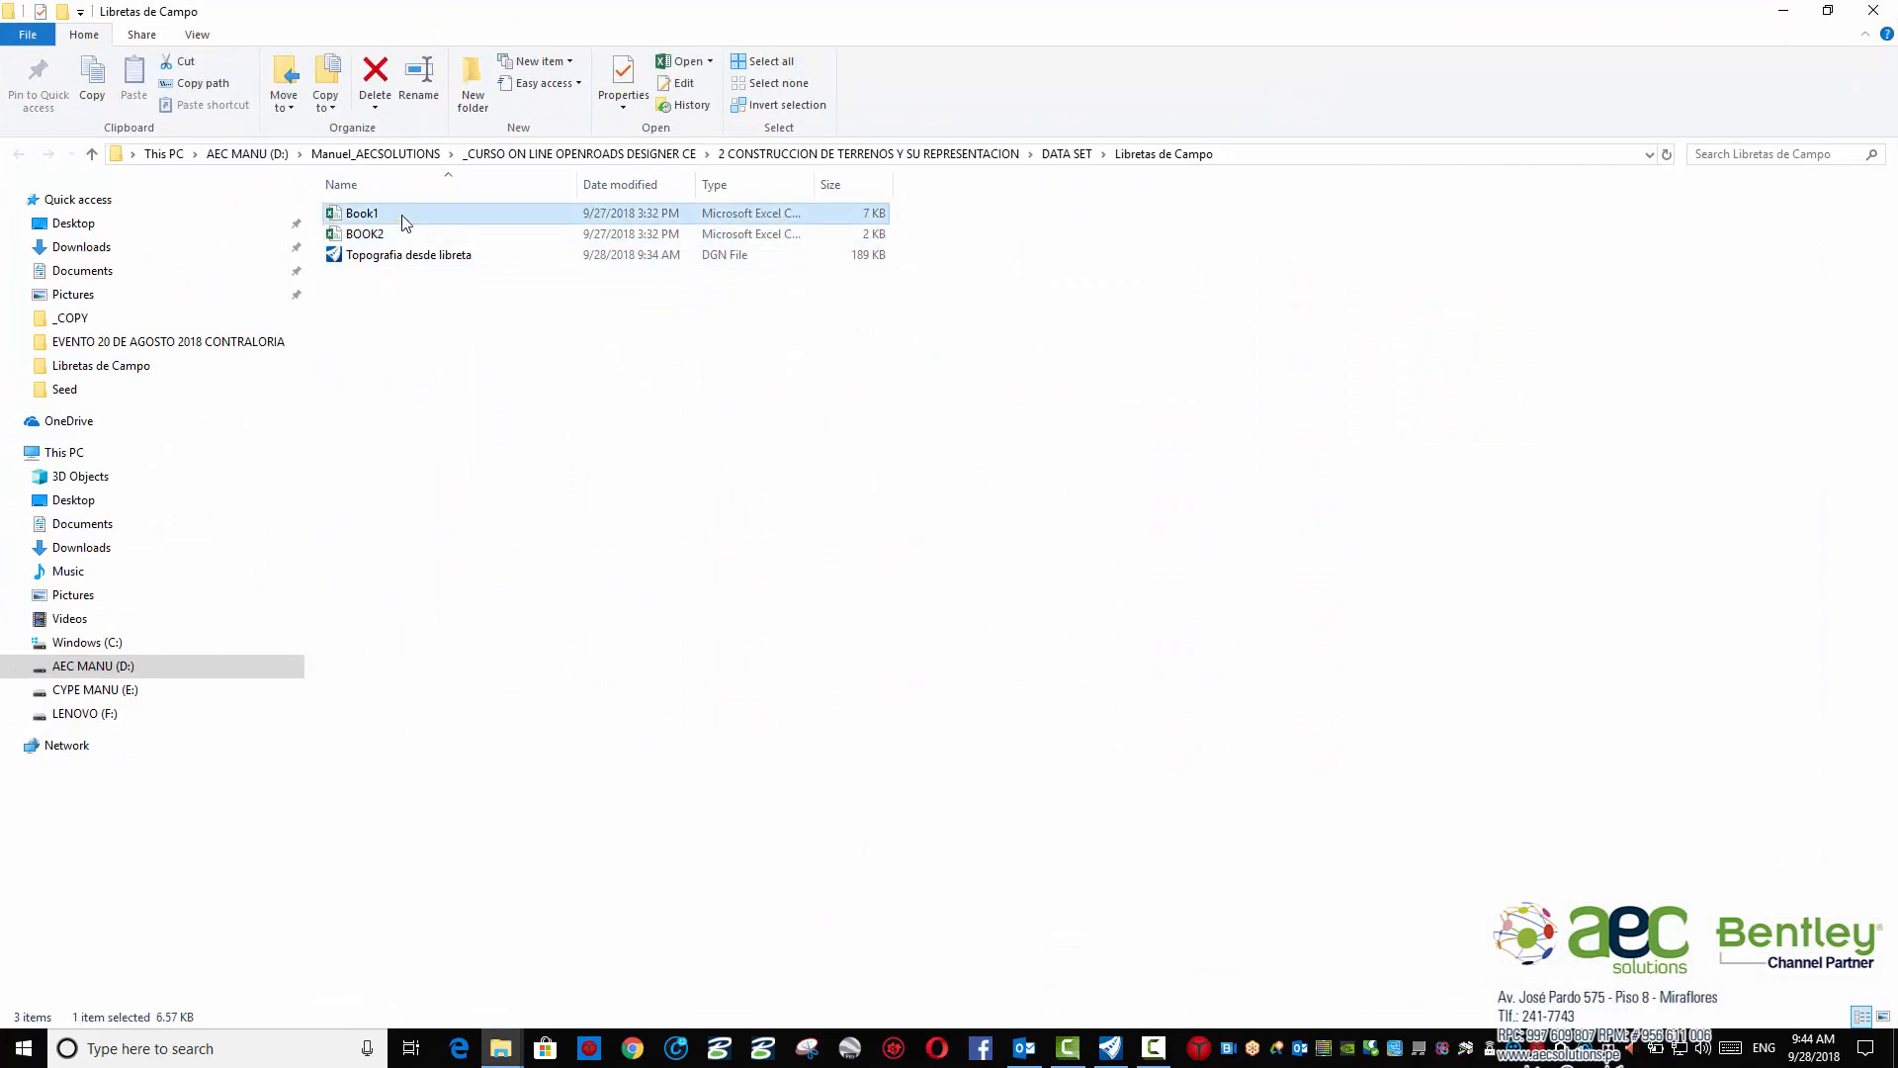
pyautogui.doubleClick(404, 216)
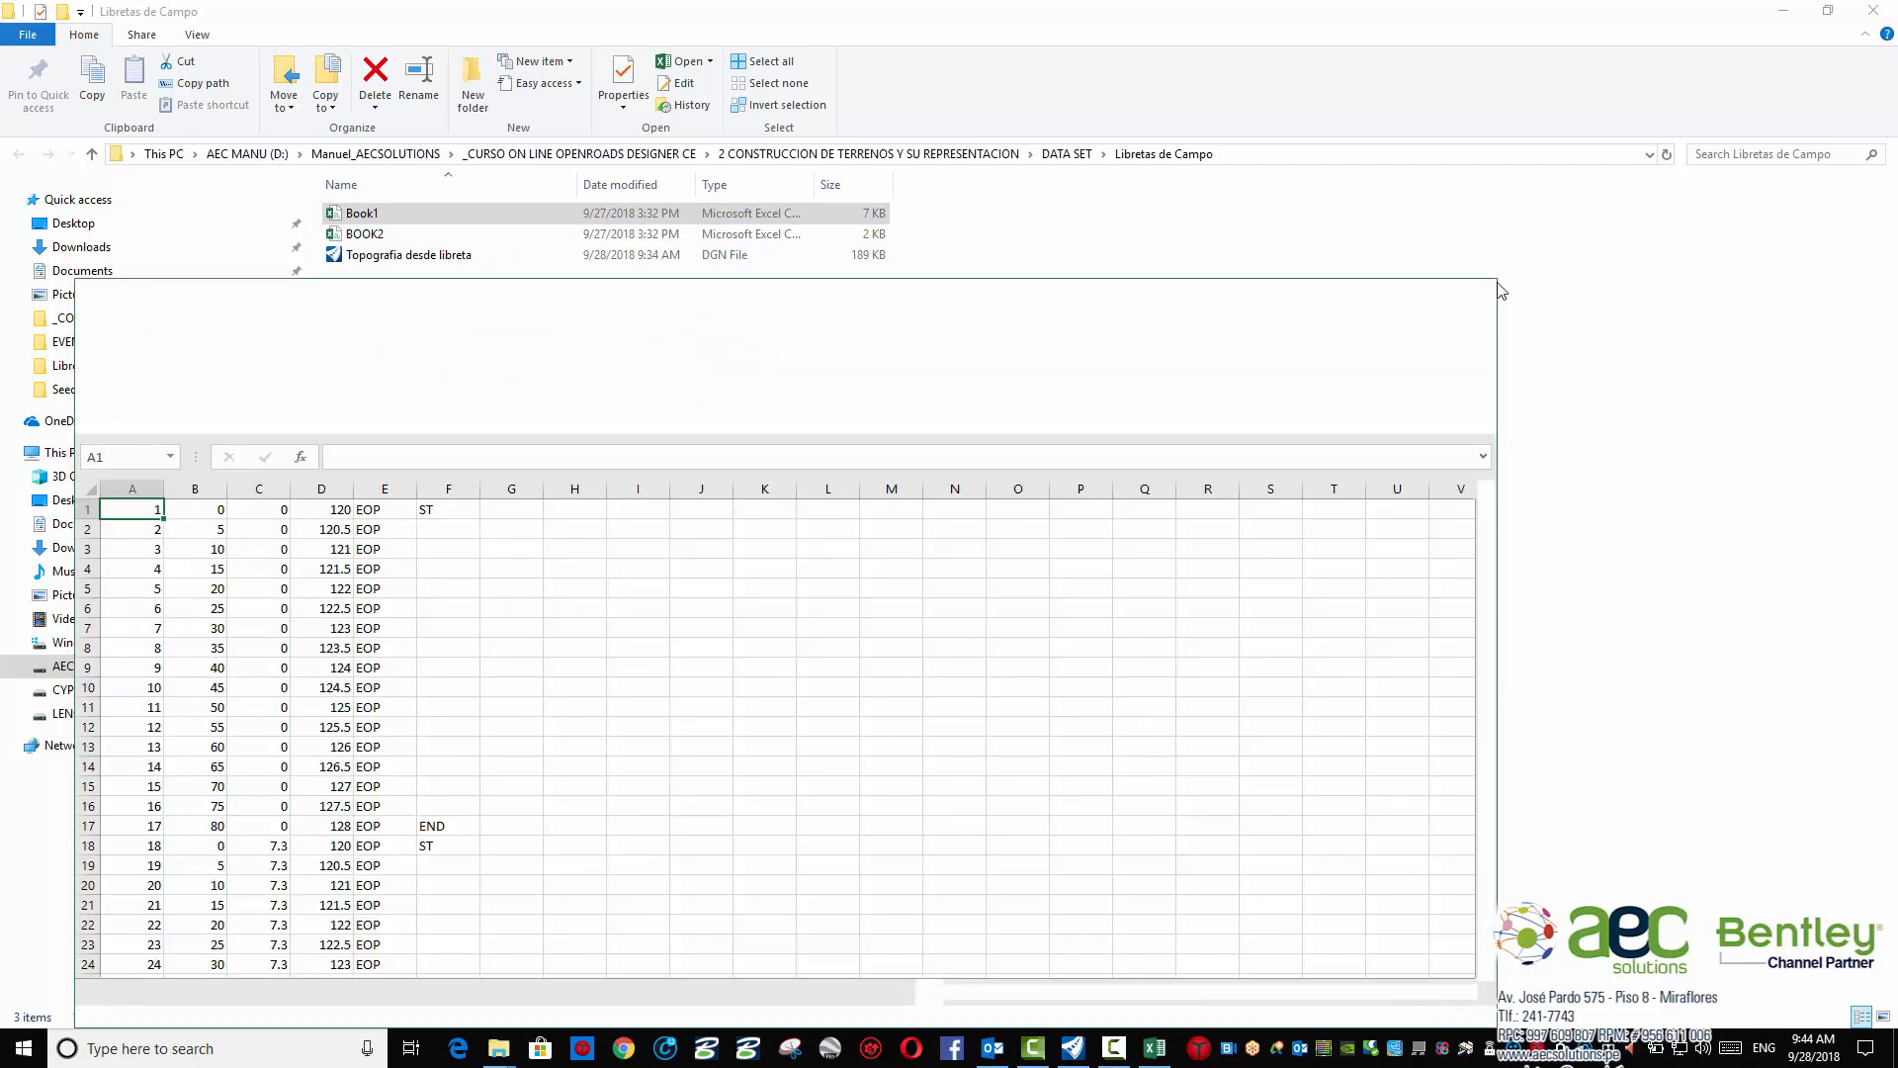
pyautogui.click(1428, 294)
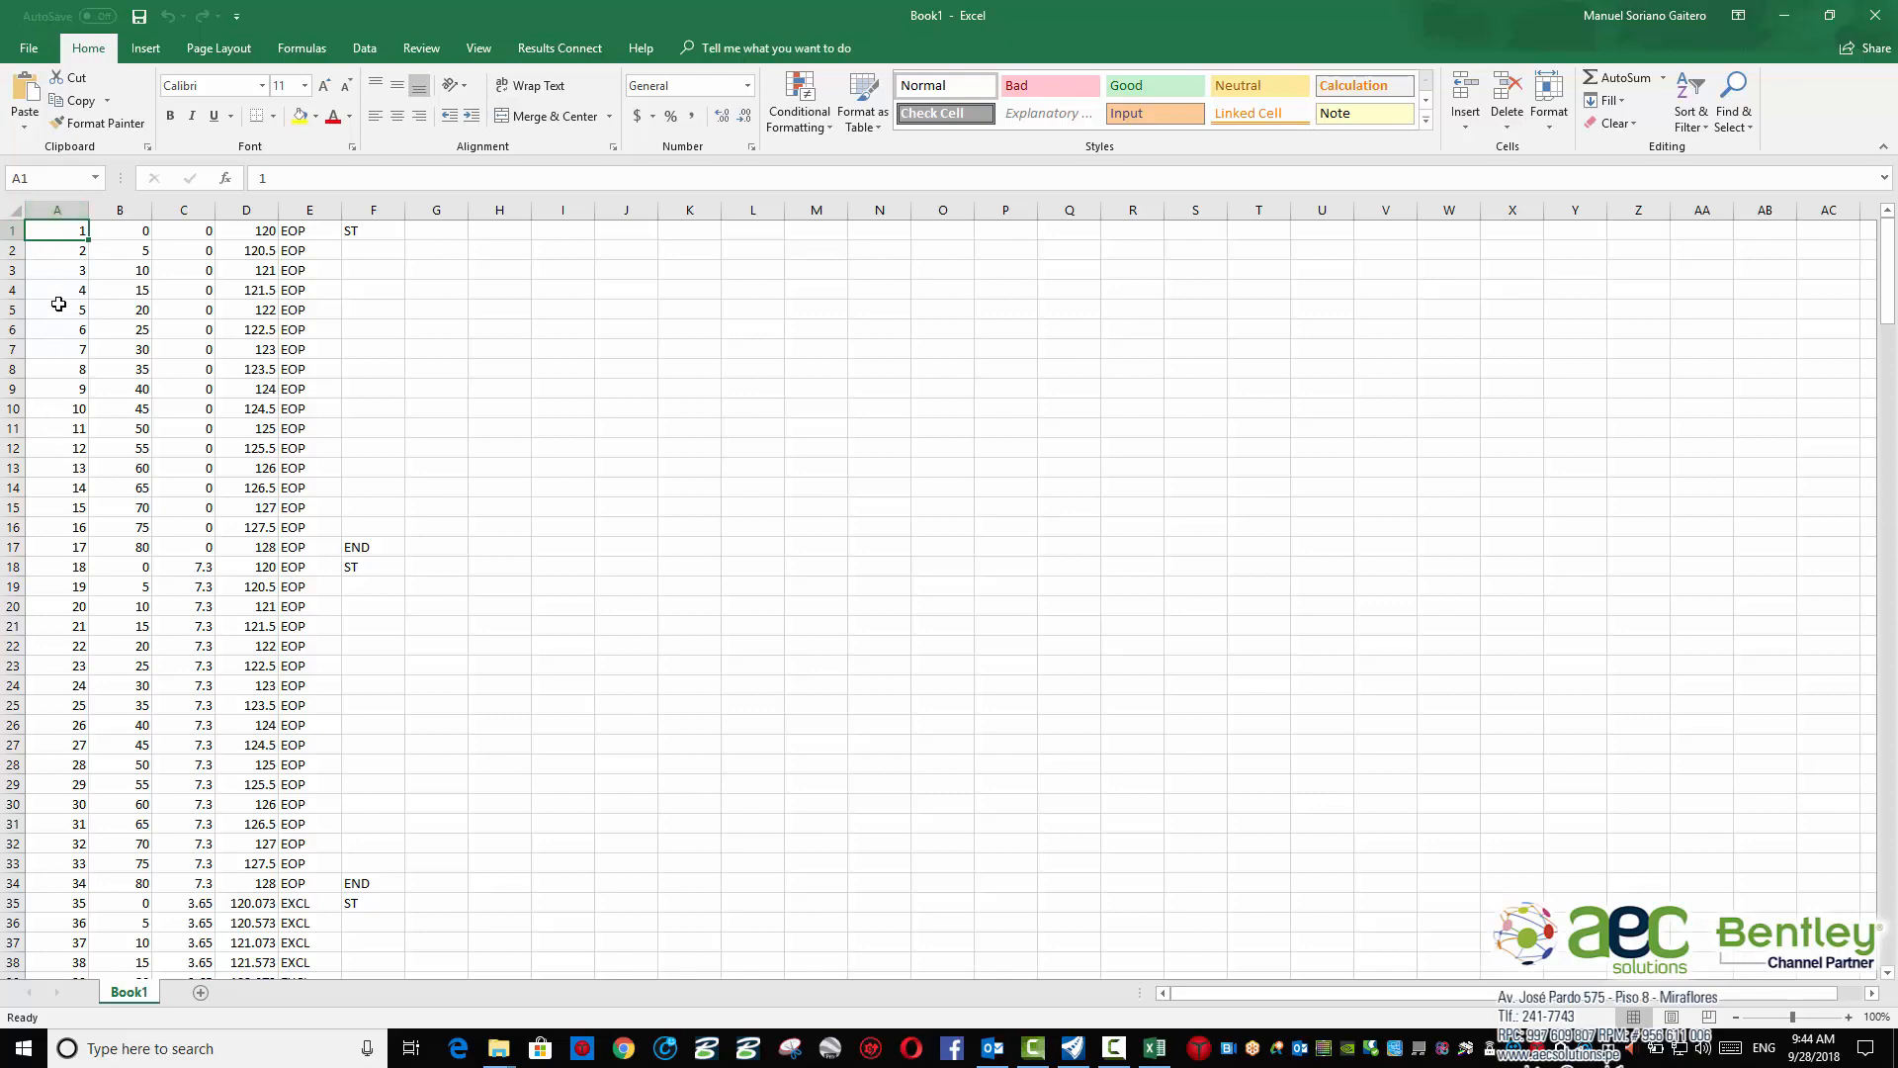
# Look through the point numbers, coordinates, elevations and codes of the field book in Book1
pyautogui.scroll(-6, 58, 268)
pyautogui.scroll(-20, 147, 527)
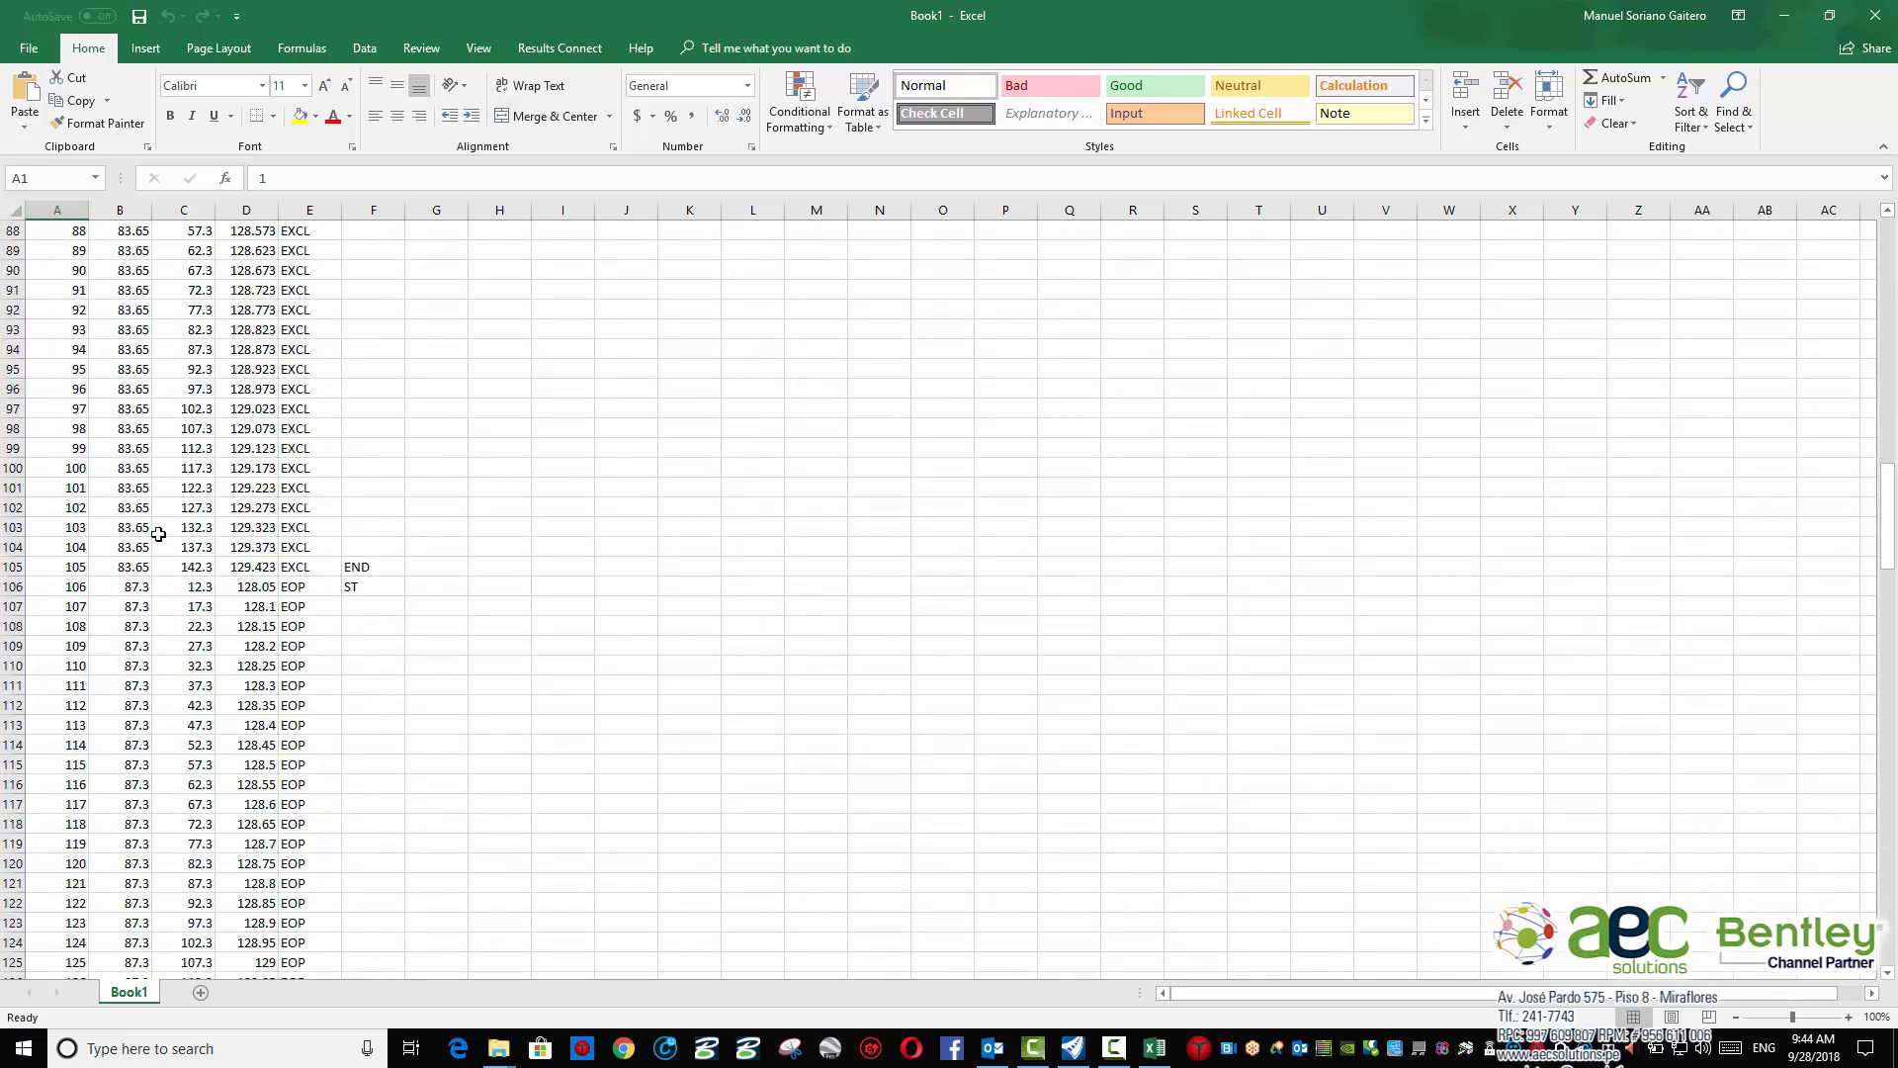
pyautogui.scroll(19, 179, 527)
pyautogui.scroll(20, 179, 527)
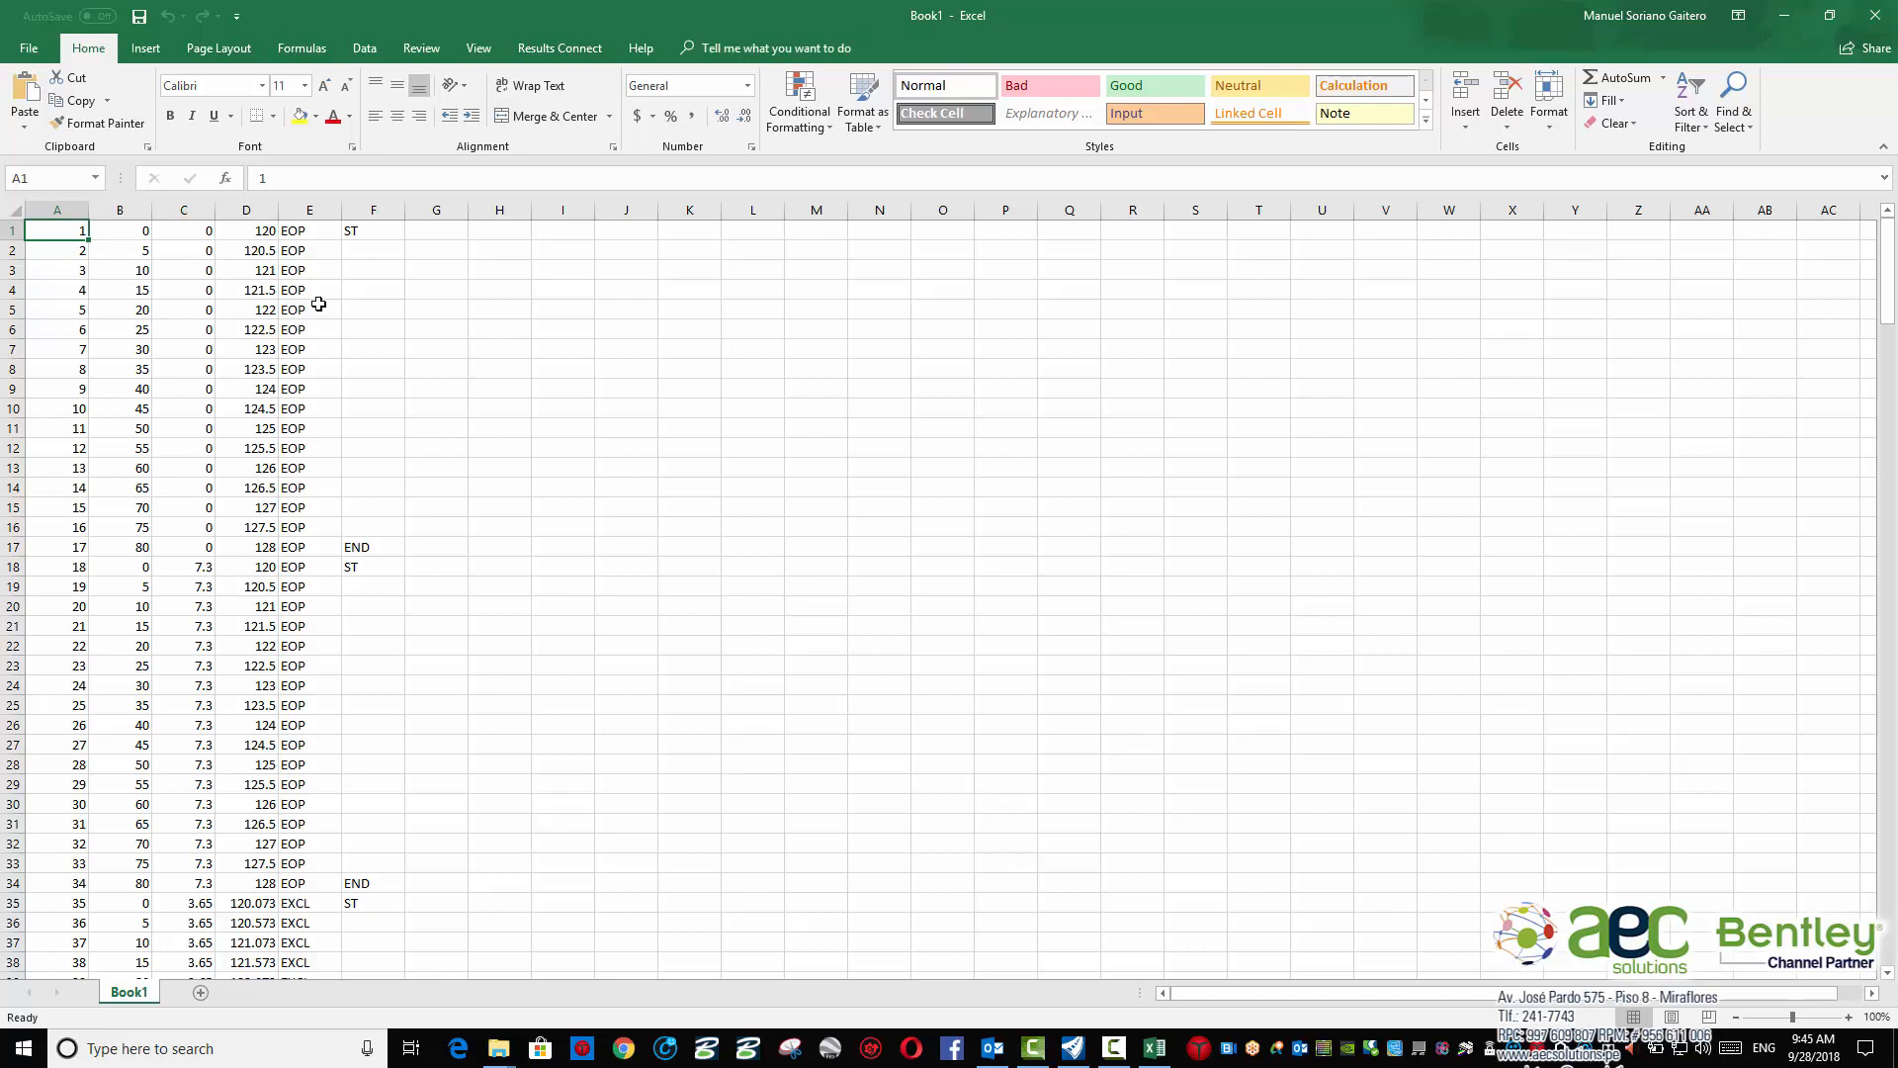
# Examine the EOP and EXCL feature codes in column E and the ST and END linking codes in column F
pyautogui.click(311, 231)
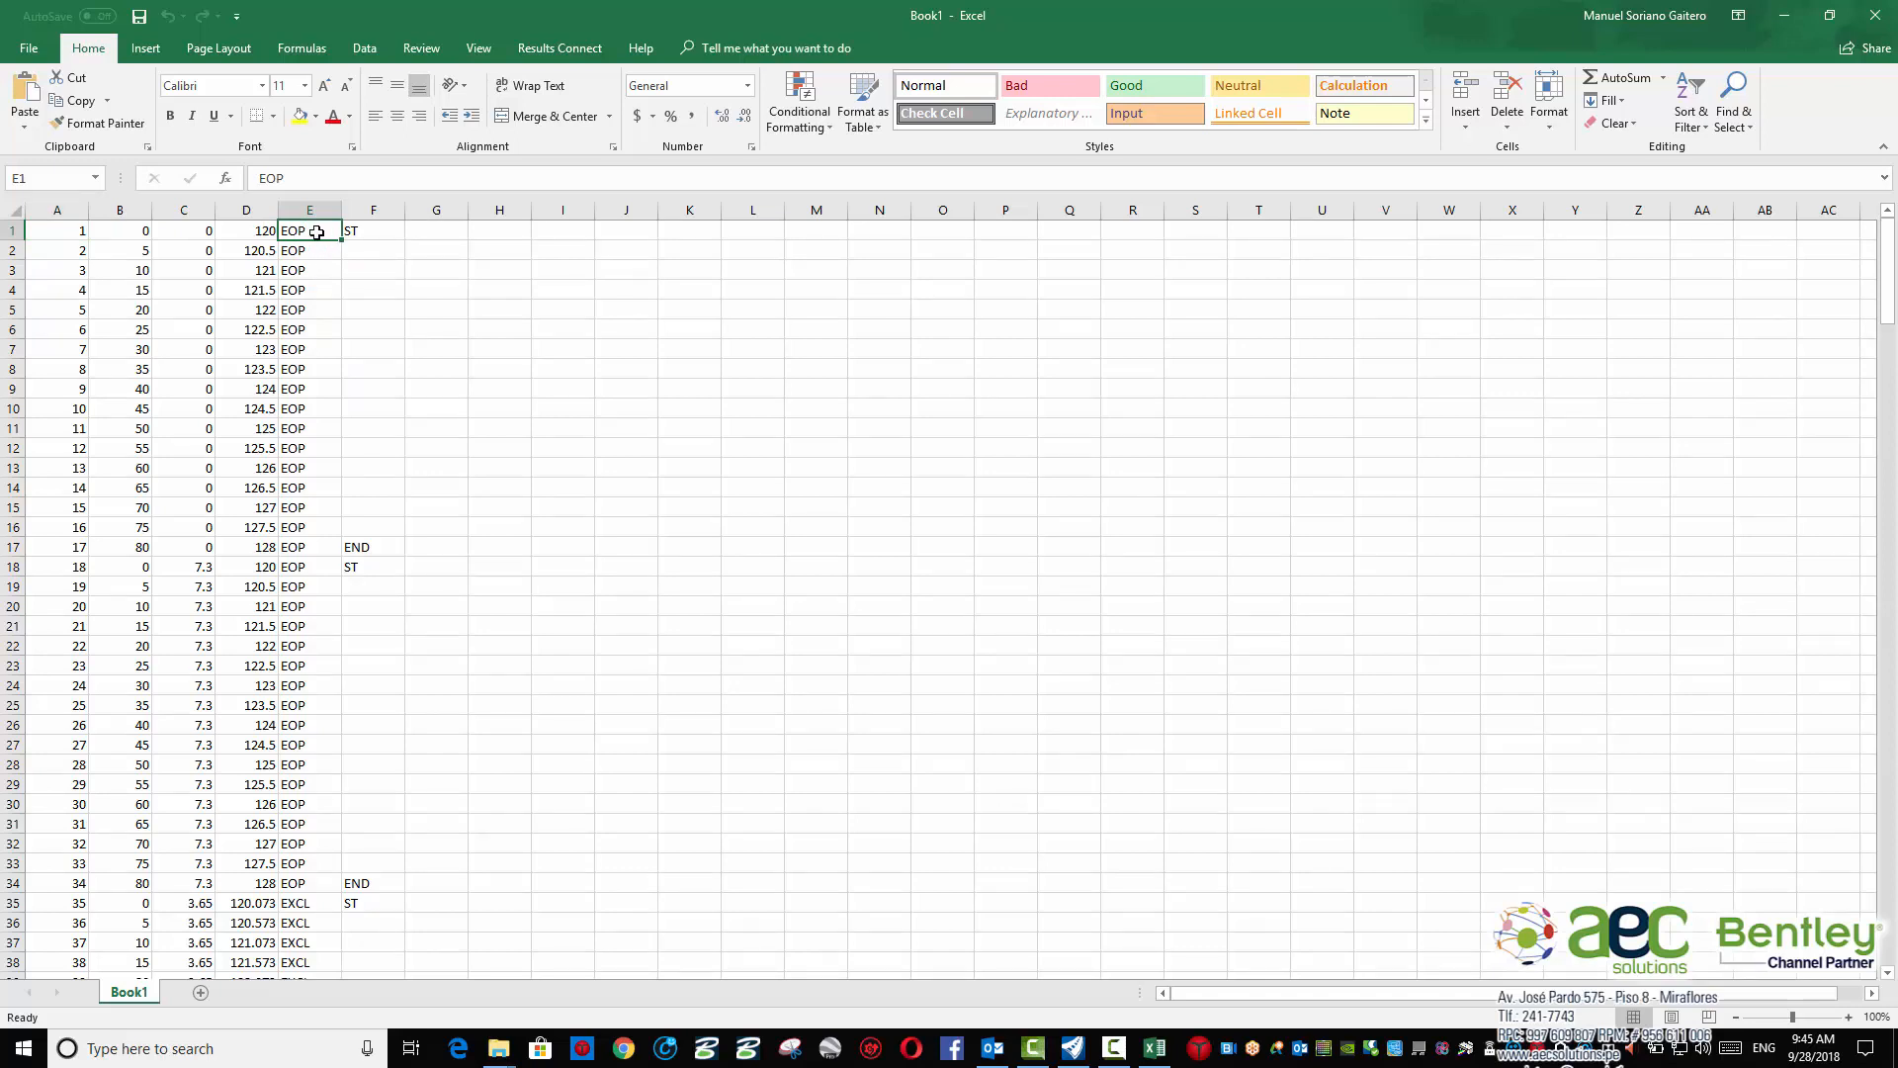
pyautogui.scroll(-6, 271, 553)
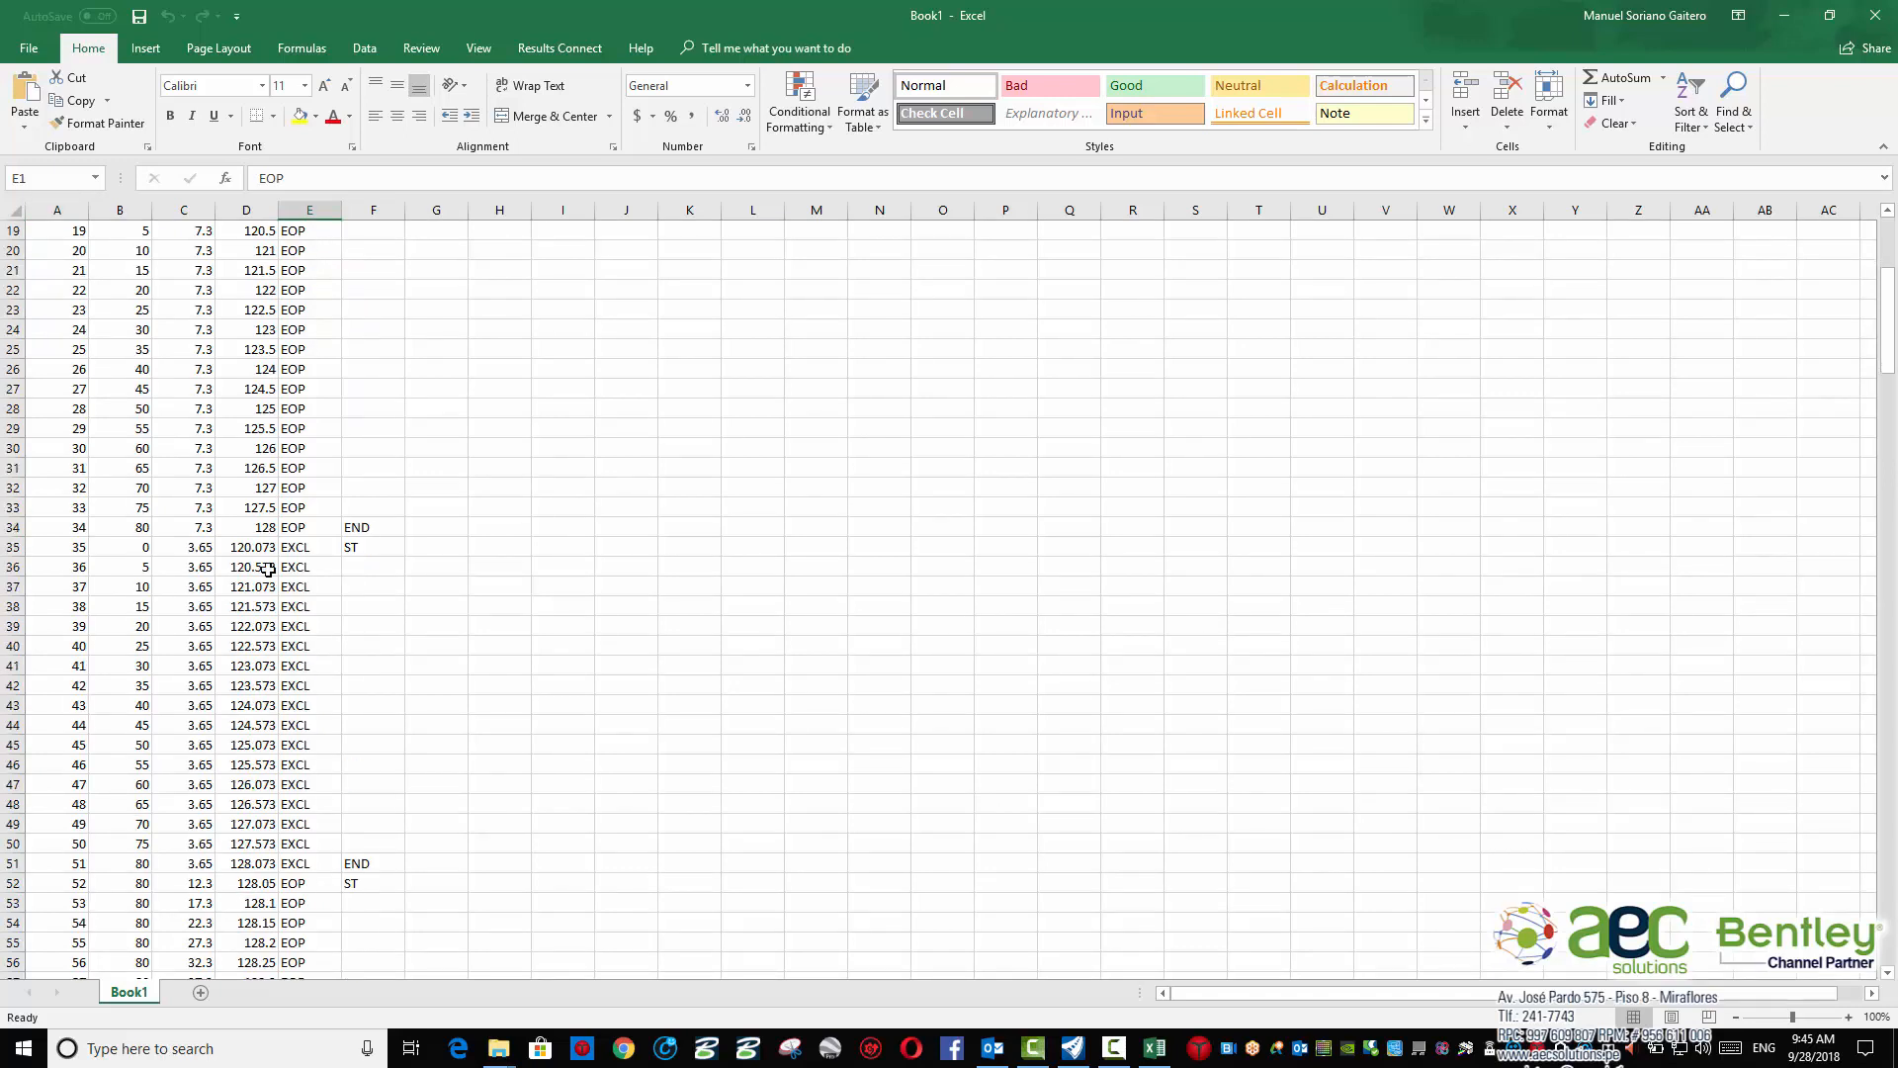
pyautogui.click(302, 550)
pyautogui.scroll(6, 420, 517)
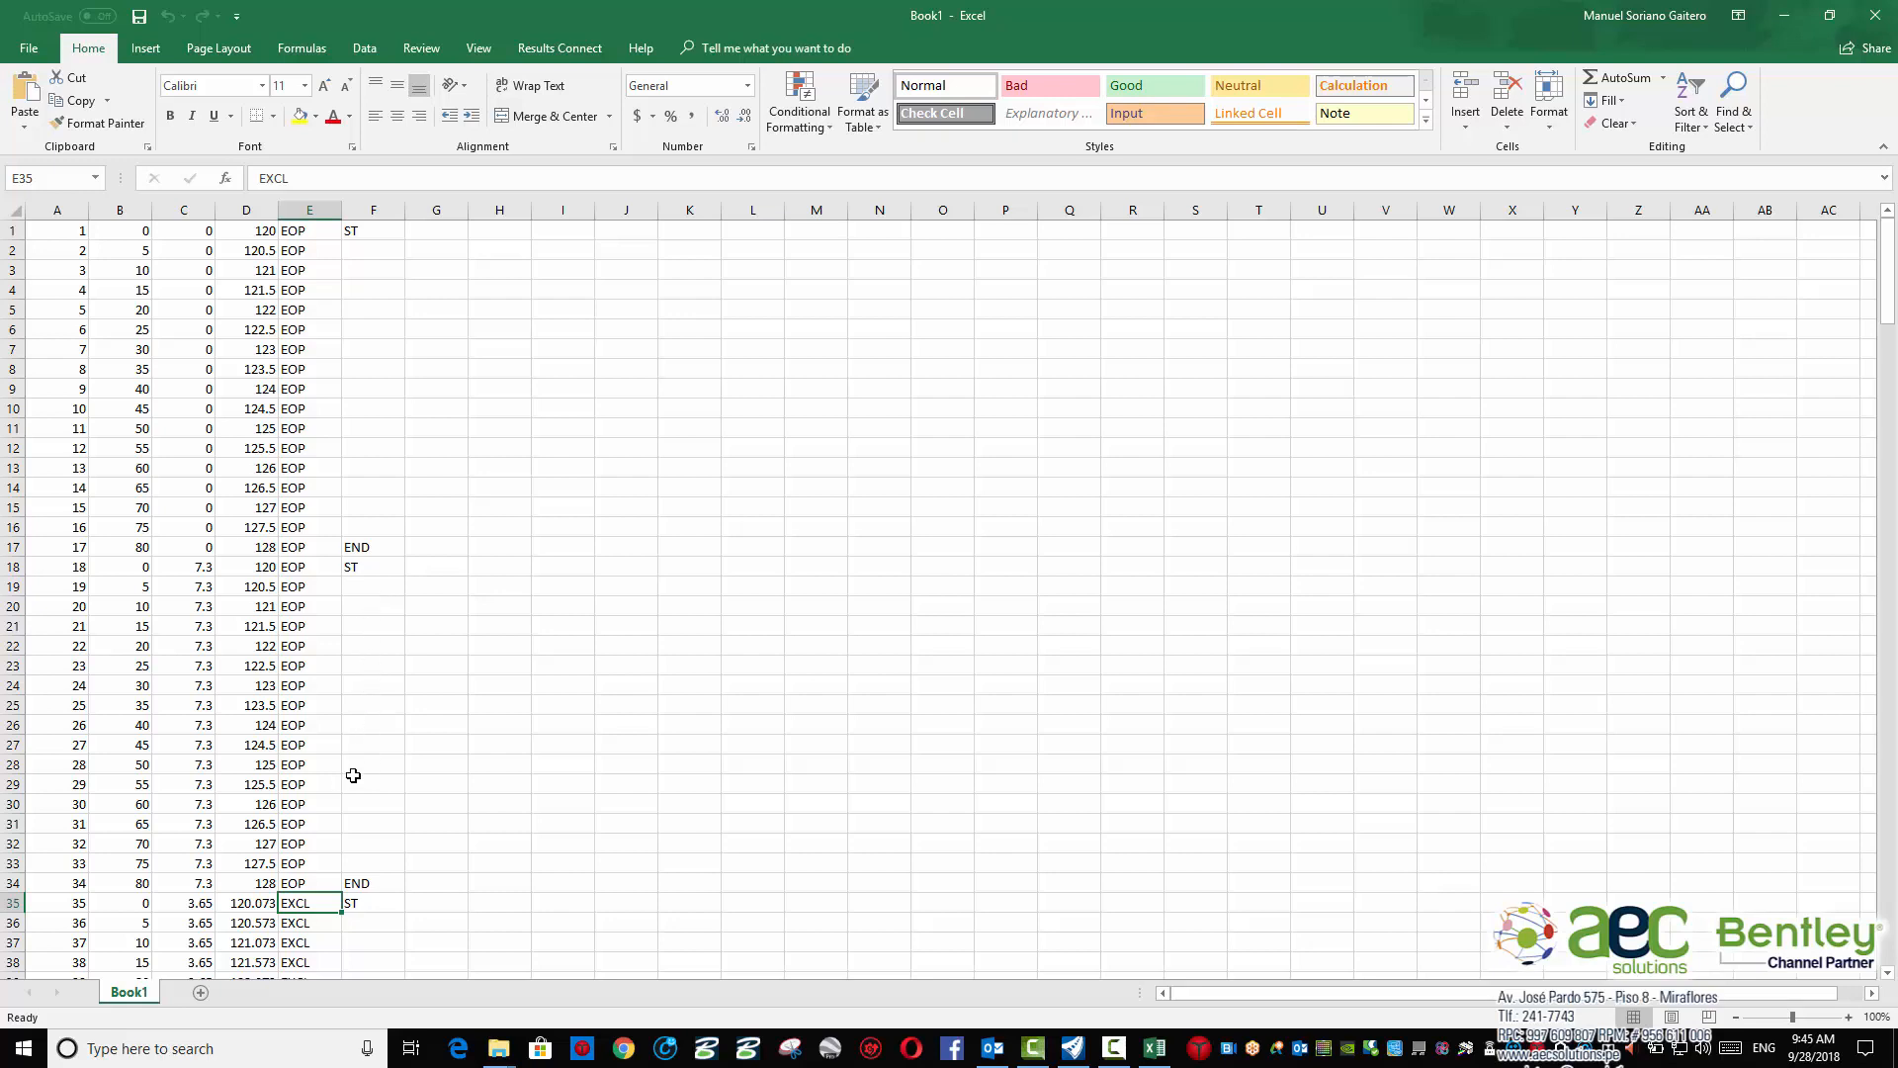
pyautogui.scroll(-2, 376, 669)
pyautogui.scroll(2, 379, 673)
pyautogui.click(365, 232)
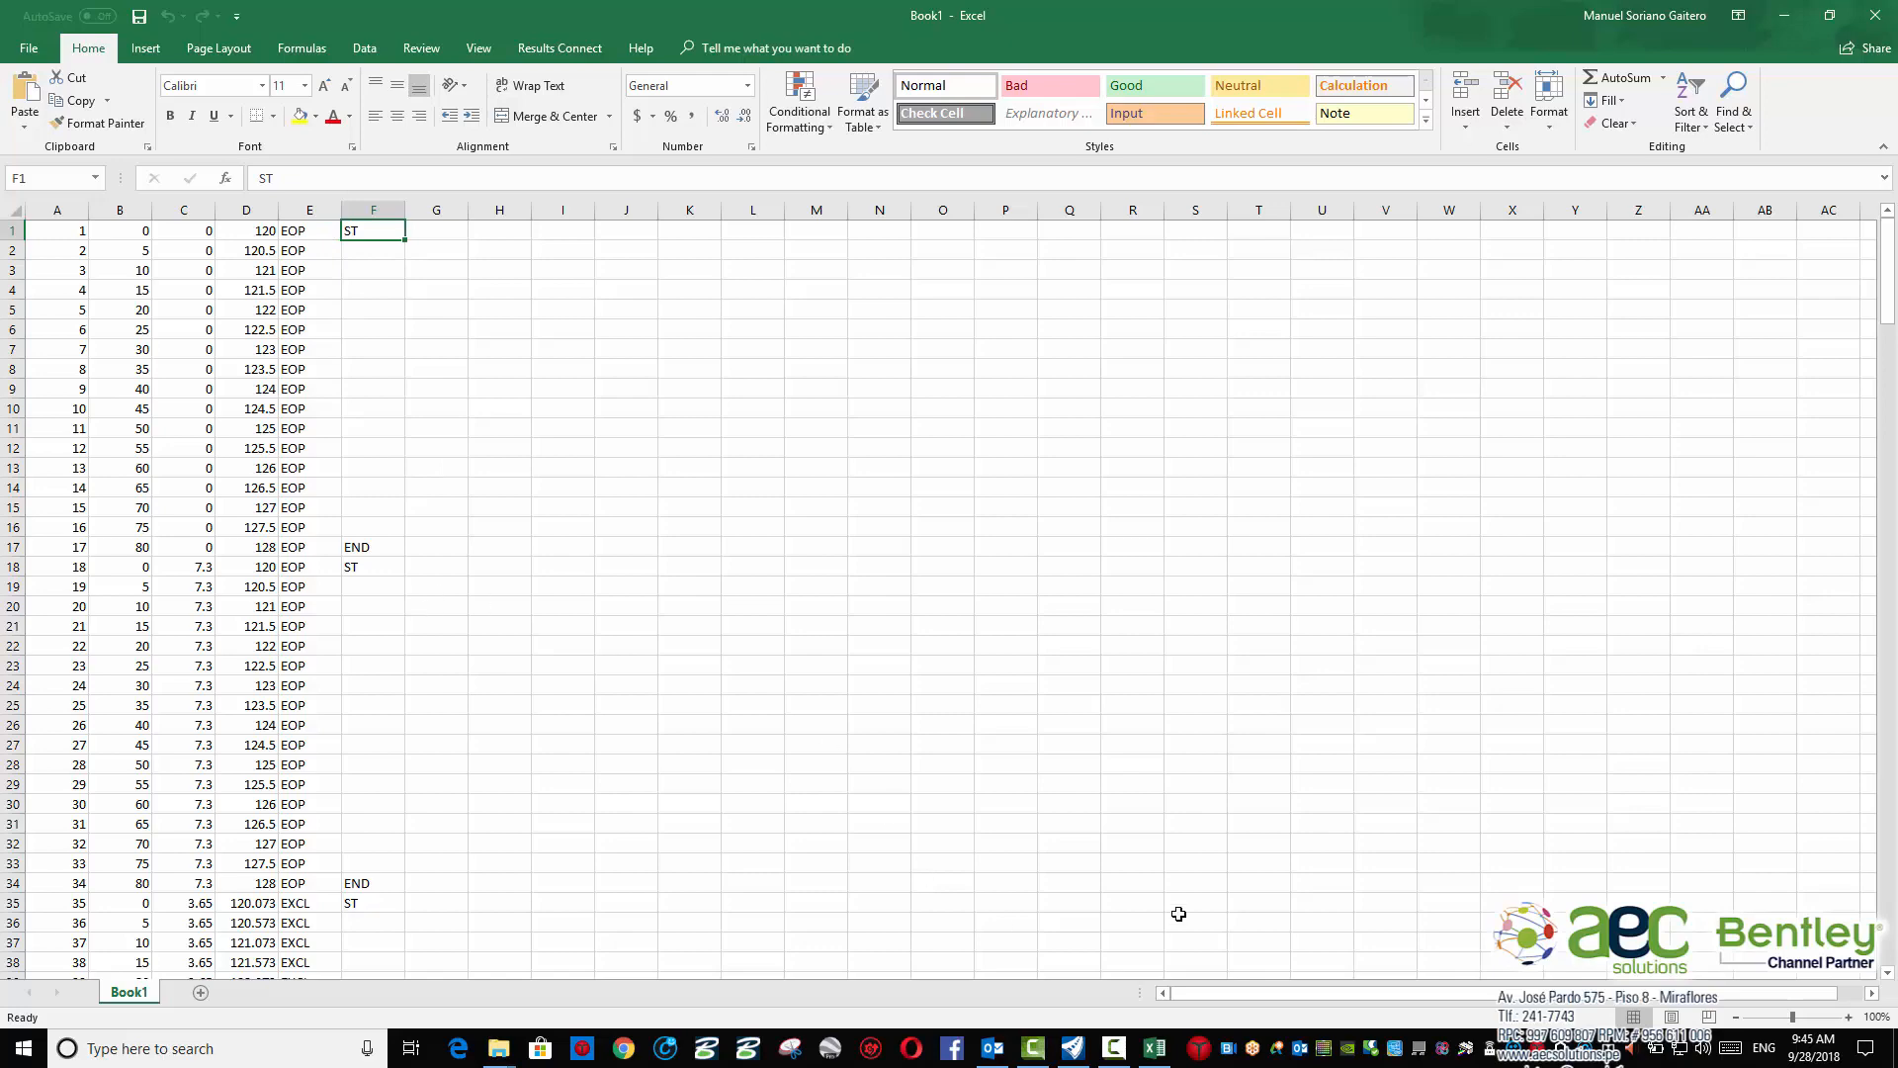
# Switch back to OpenRoads Designer and collapse the Feature Definitions and Feature Symbologies branches of the standards libraries
pyautogui.click(1082, 1054)
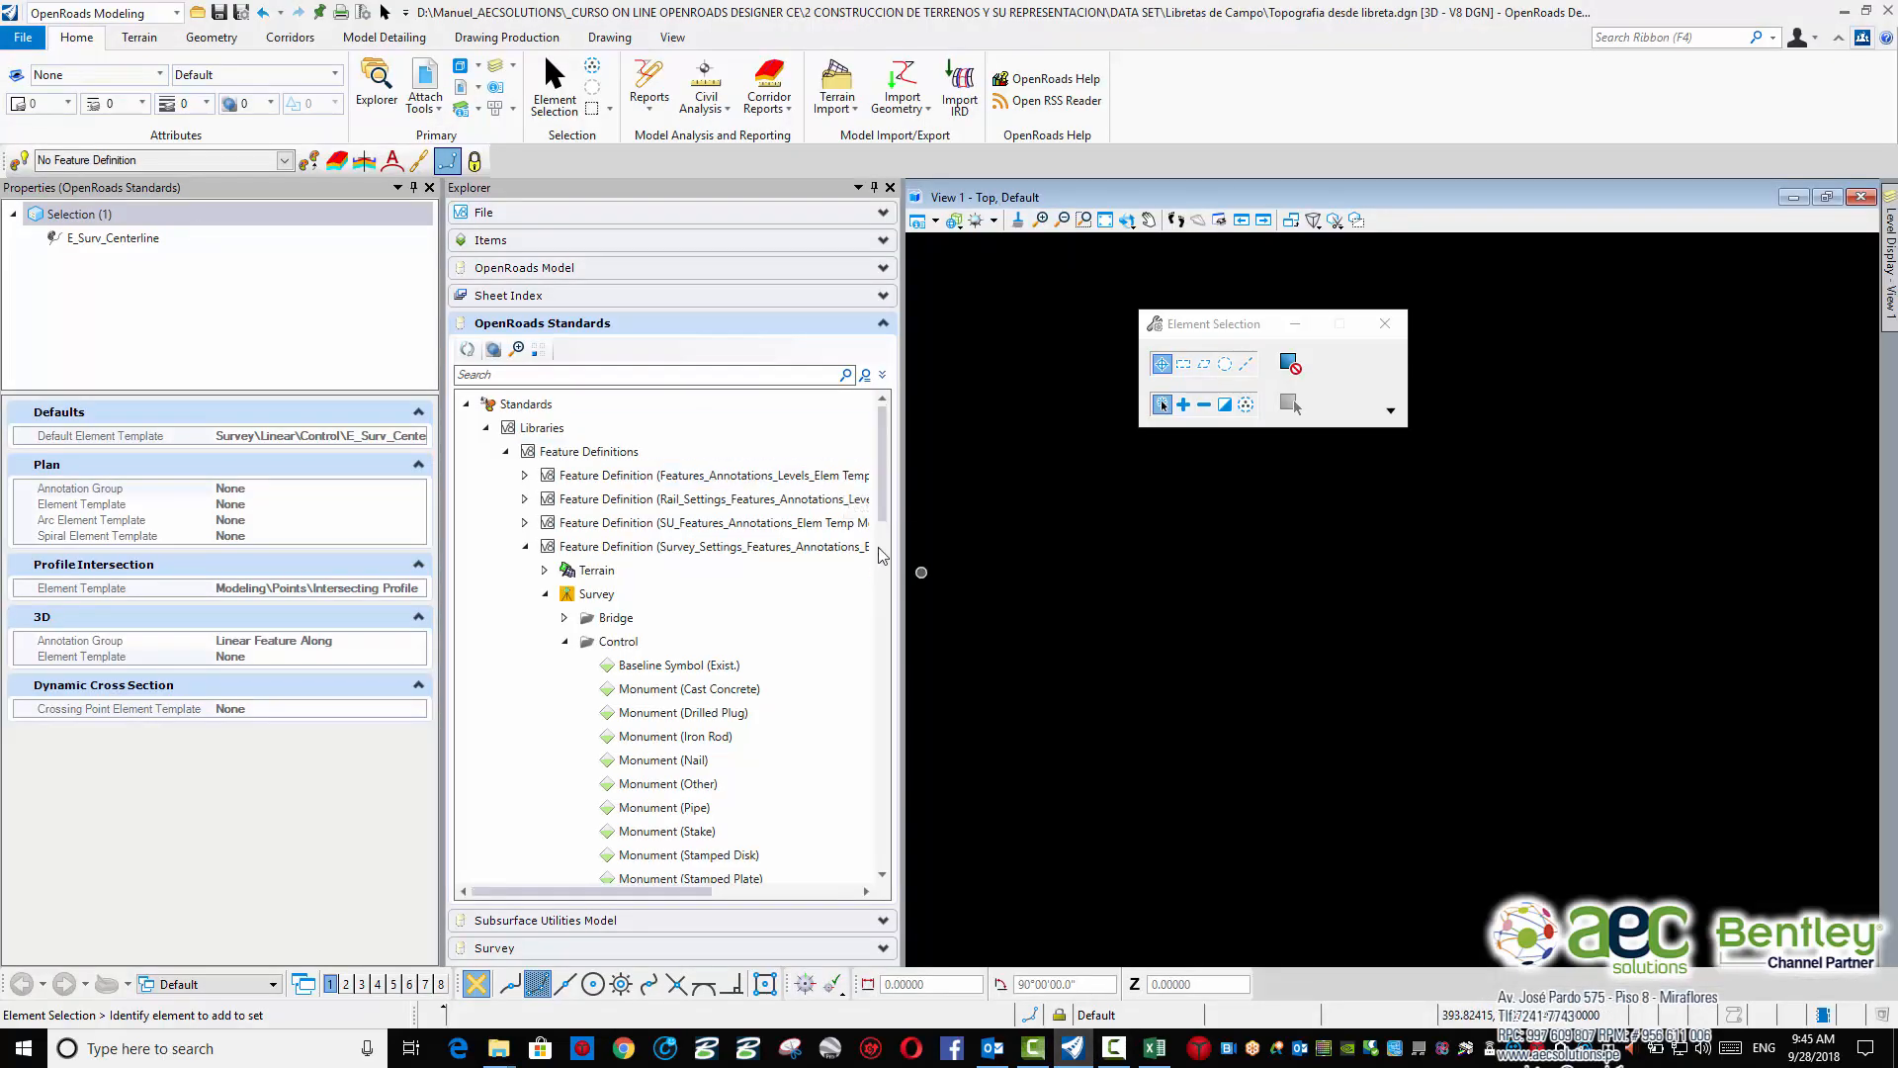
pyautogui.click(883, 482)
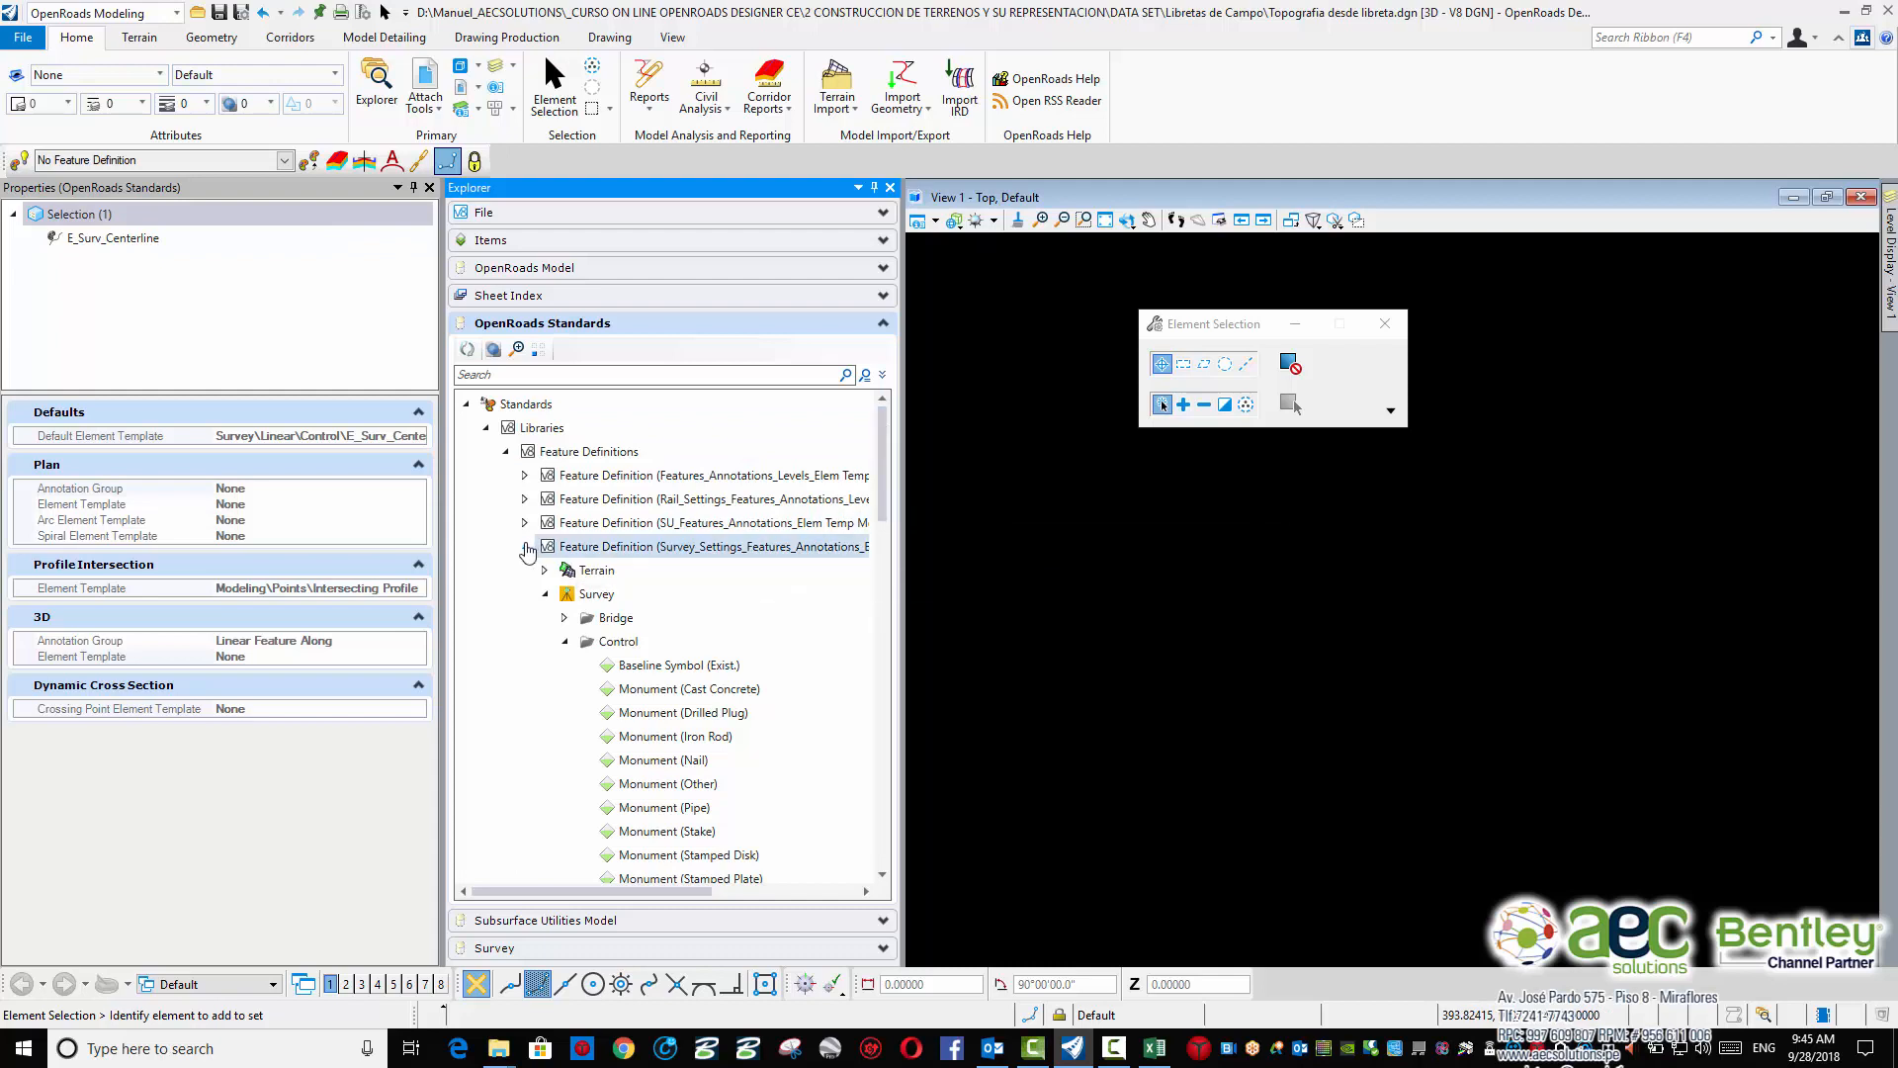
pyautogui.click(525, 547)
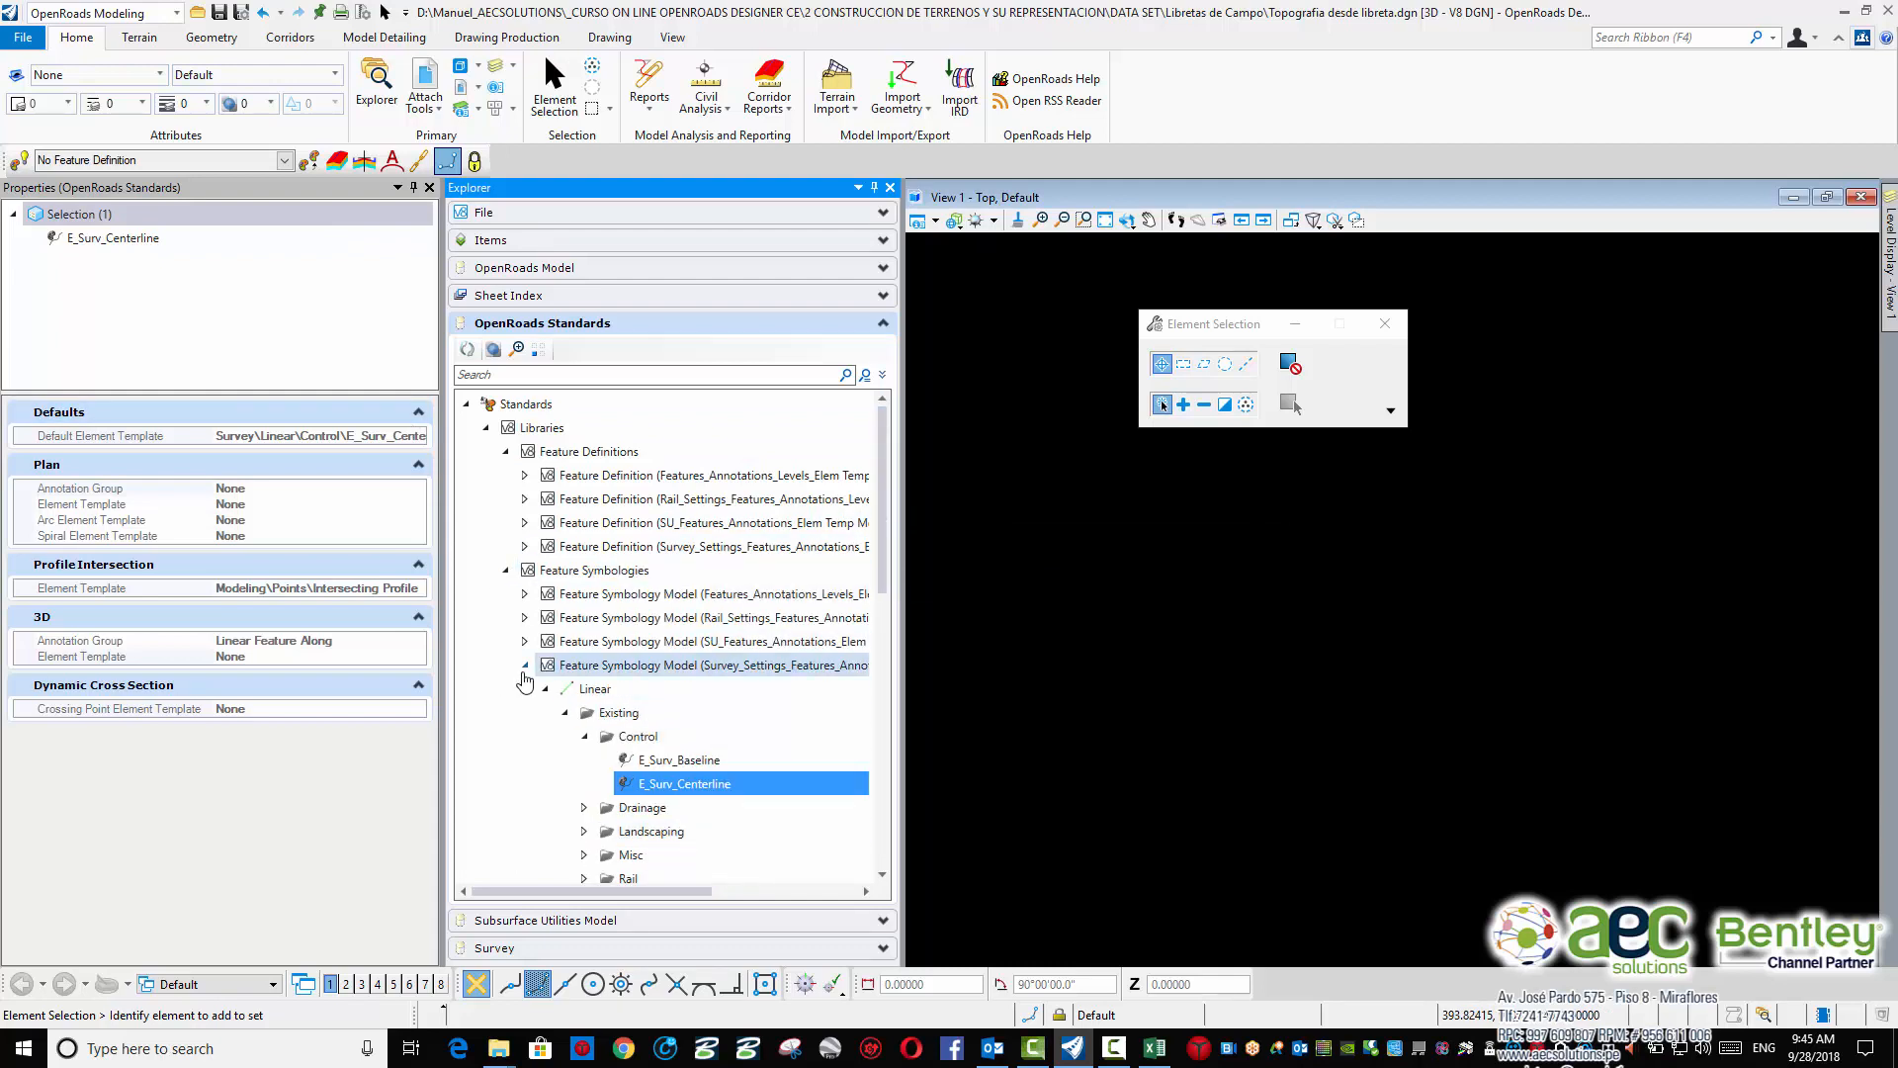
pyautogui.click(525, 666)
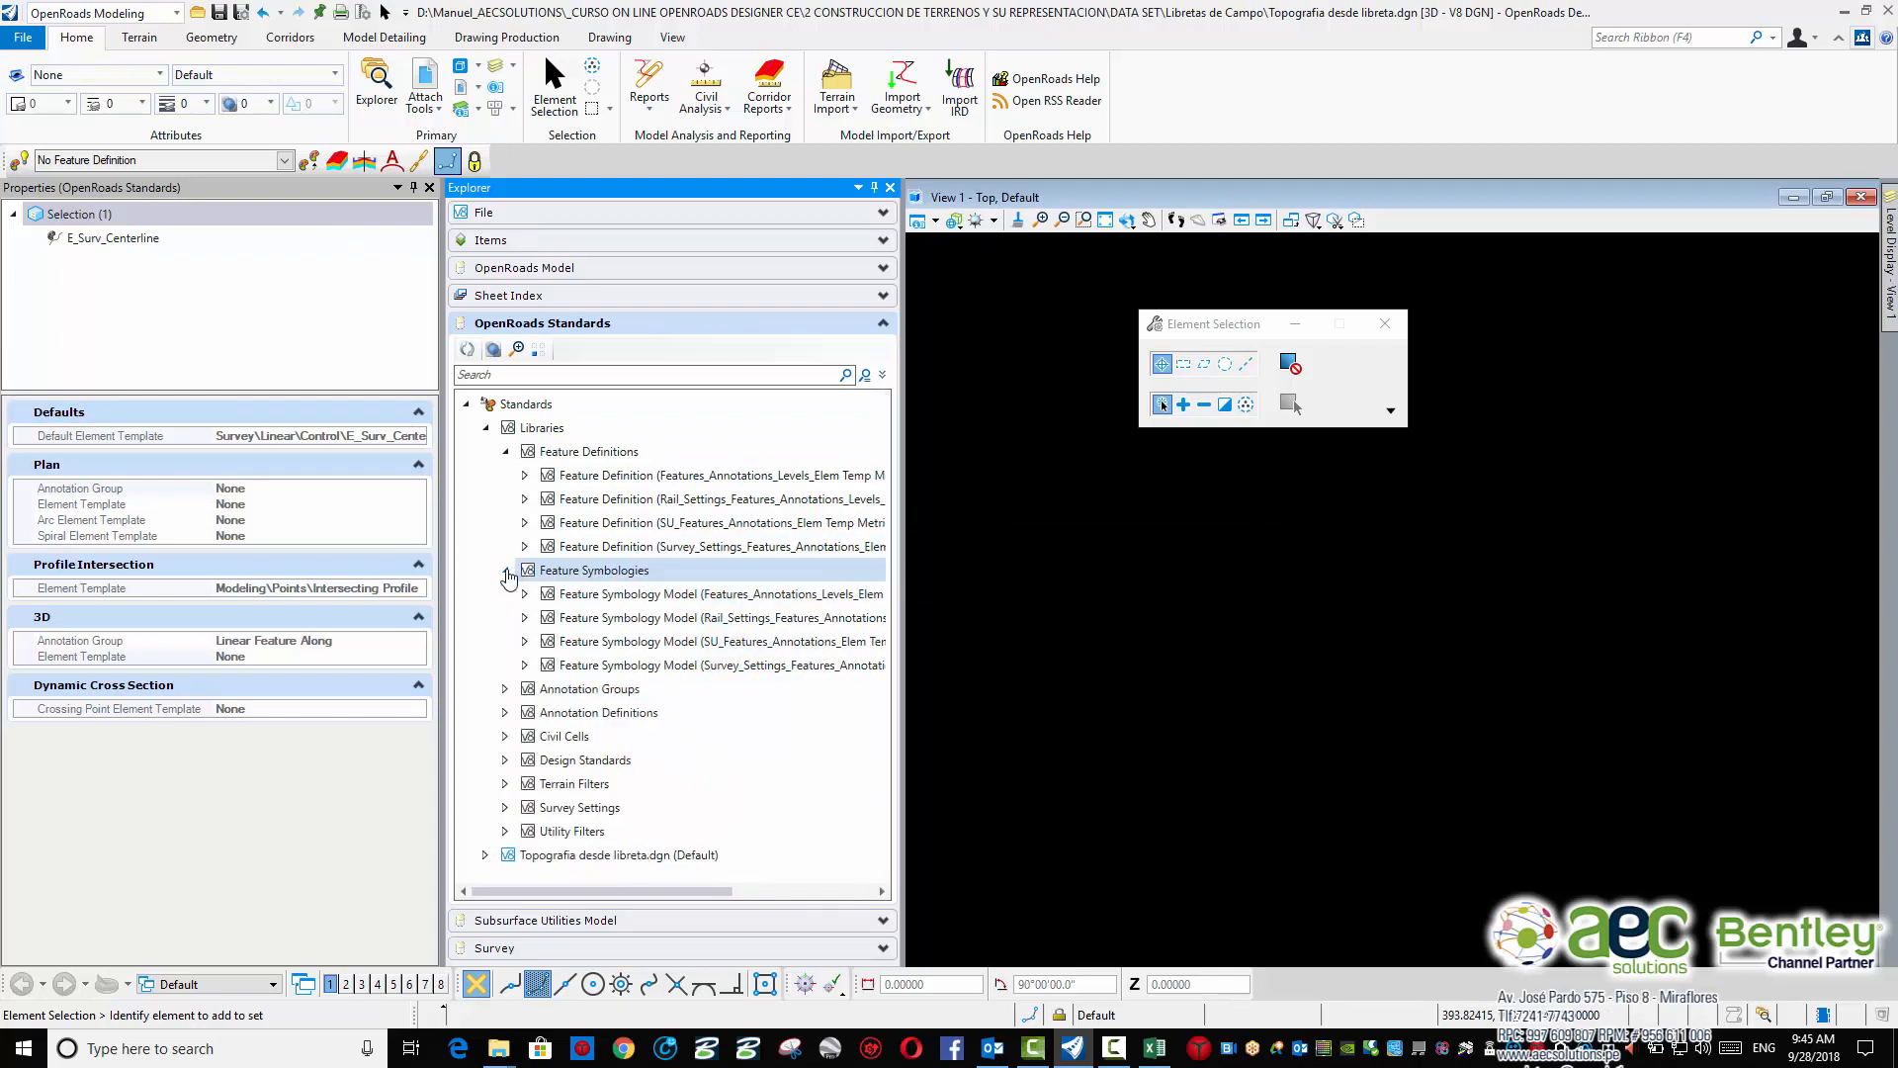
pyautogui.click(506, 572)
pyautogui.click(505, 452)
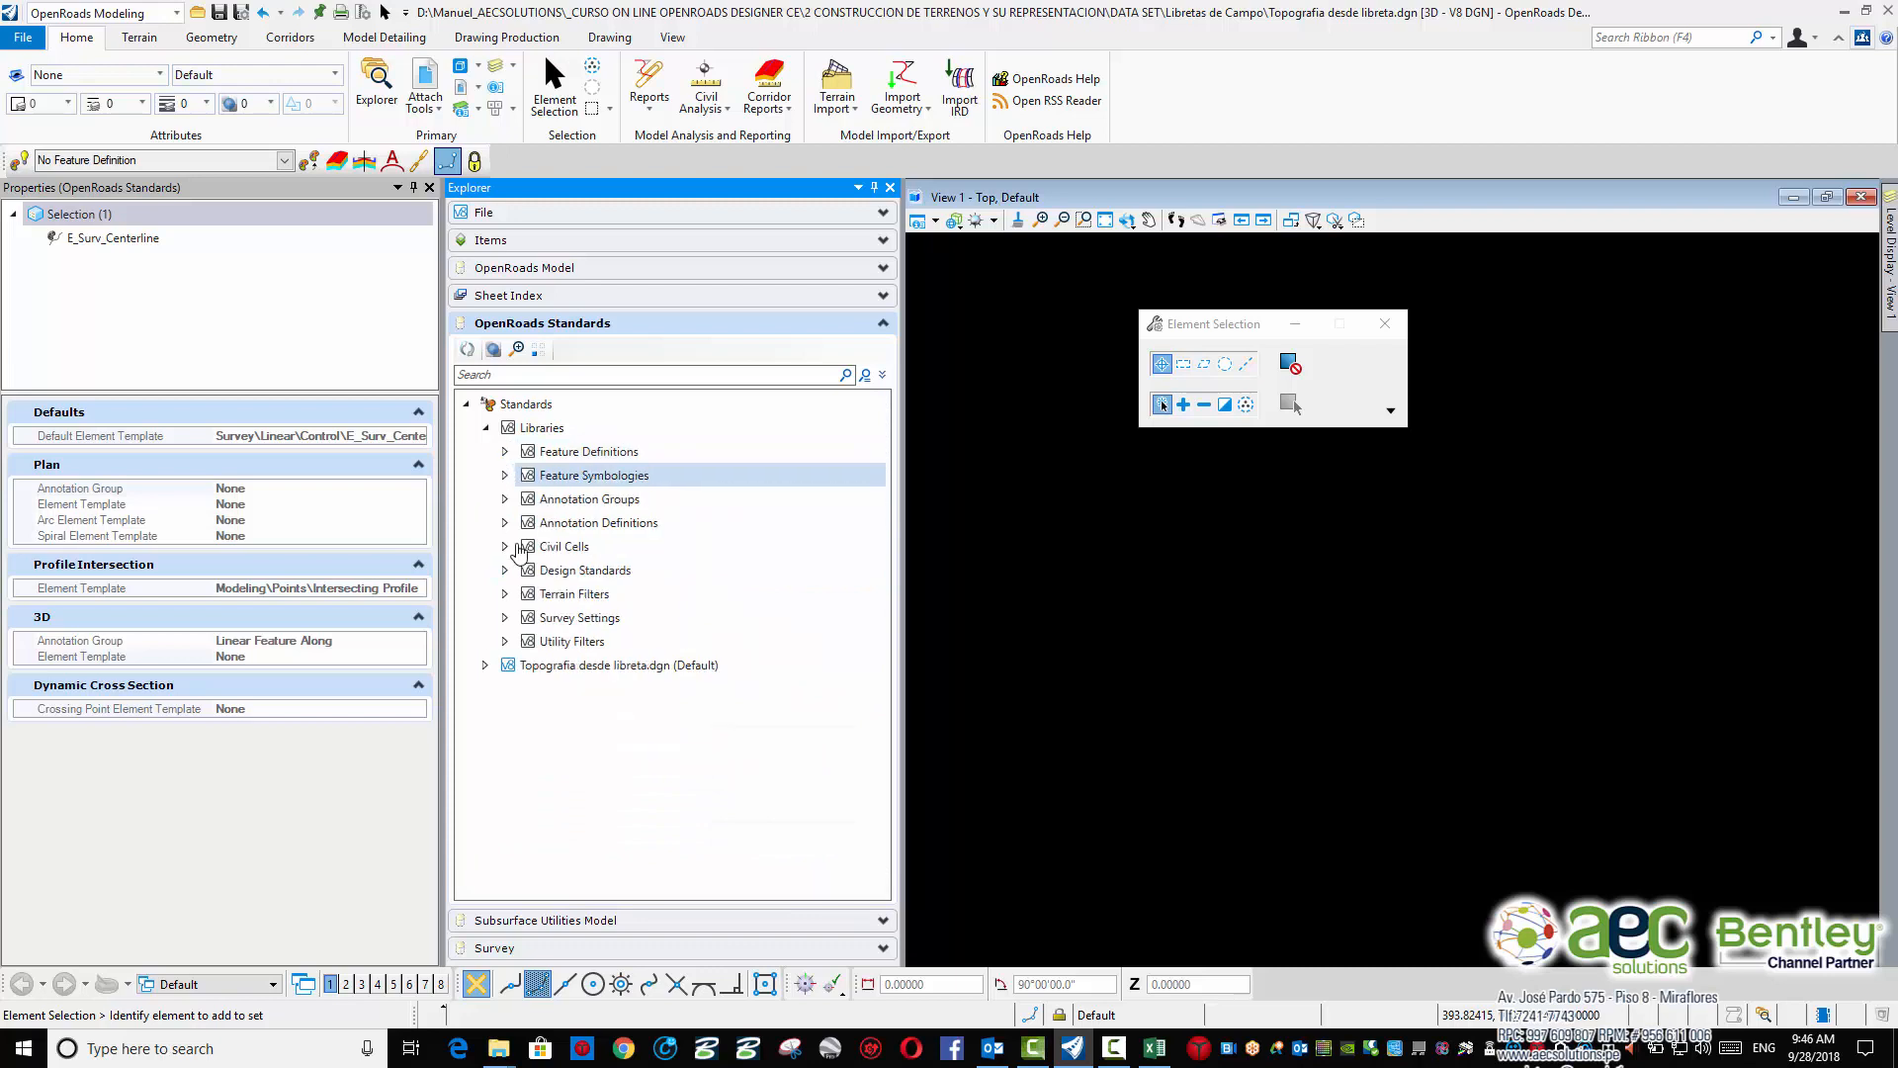
# Open the Link Codes table from the survey Settings of the Survey_Settings_Features_Annotations library
pyautogui.click(505, 618)
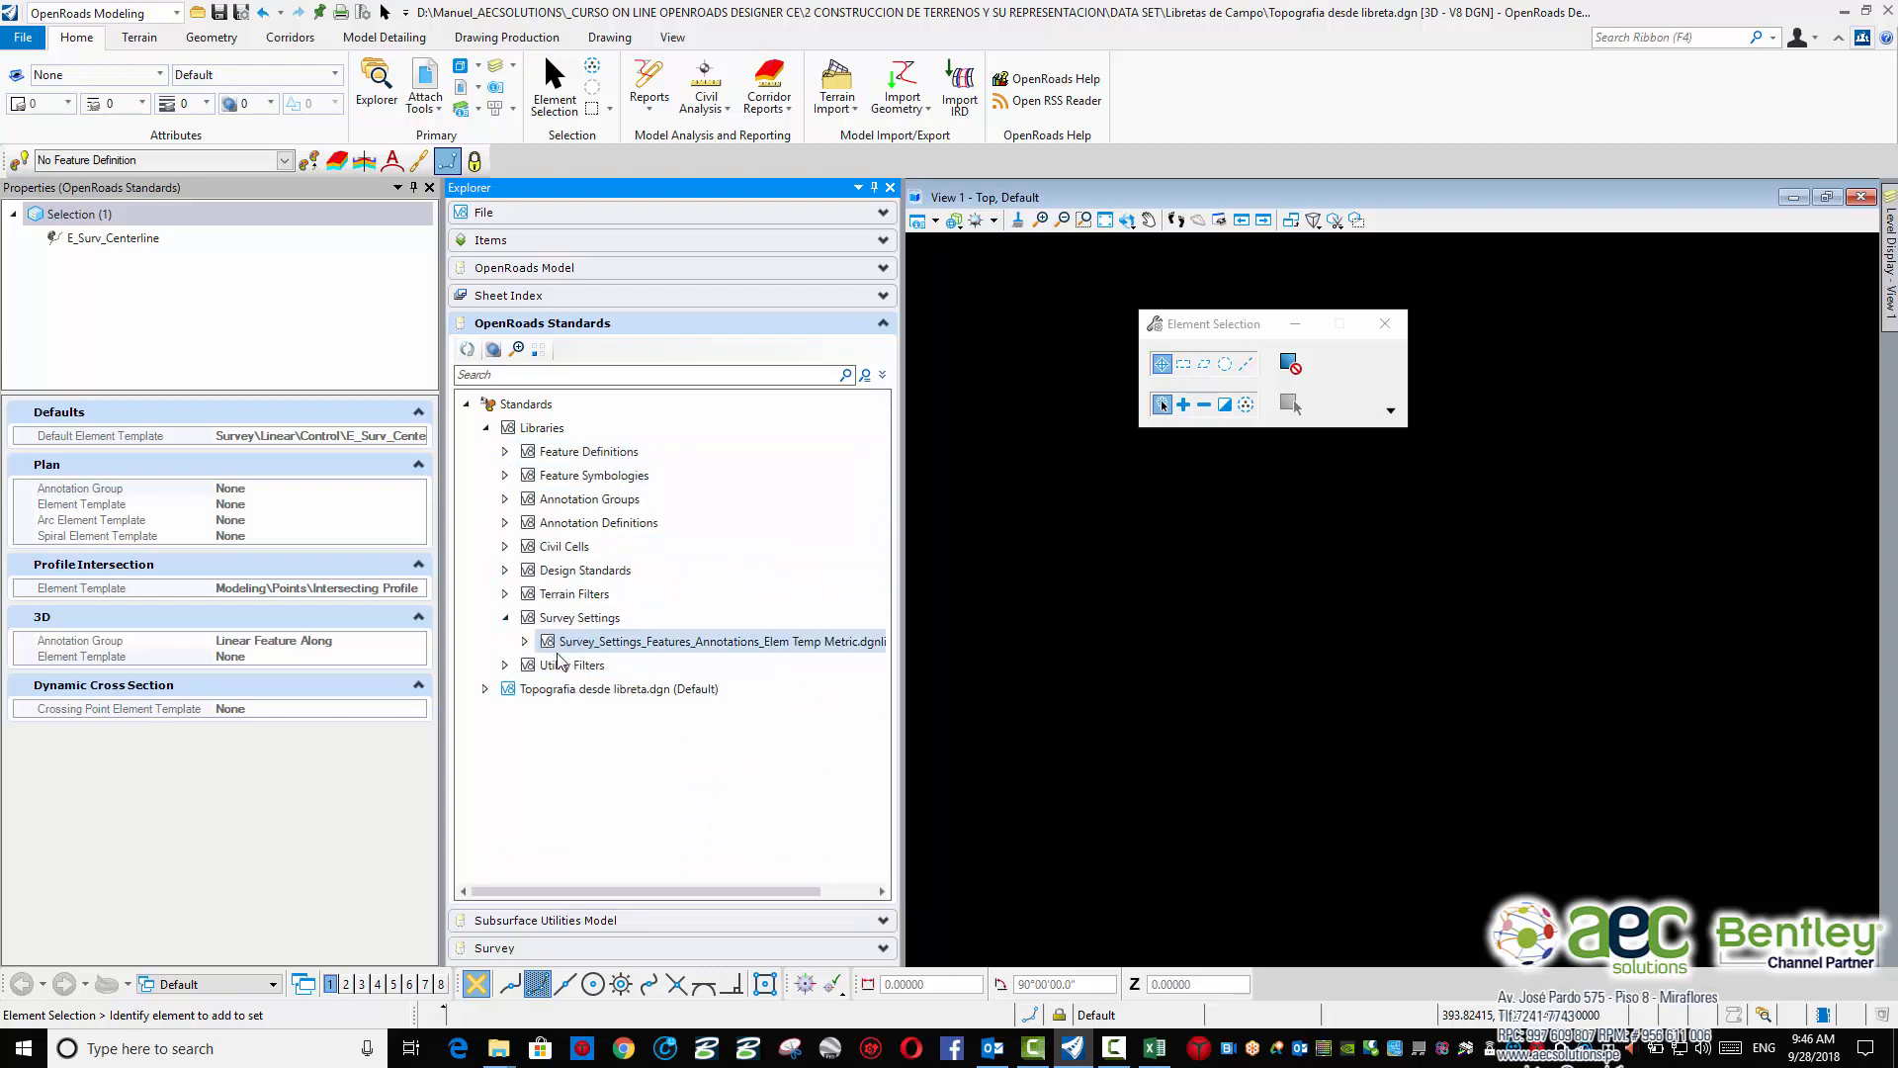
pyautogui.click(525, 641)
pyautogui.click(583, 666)
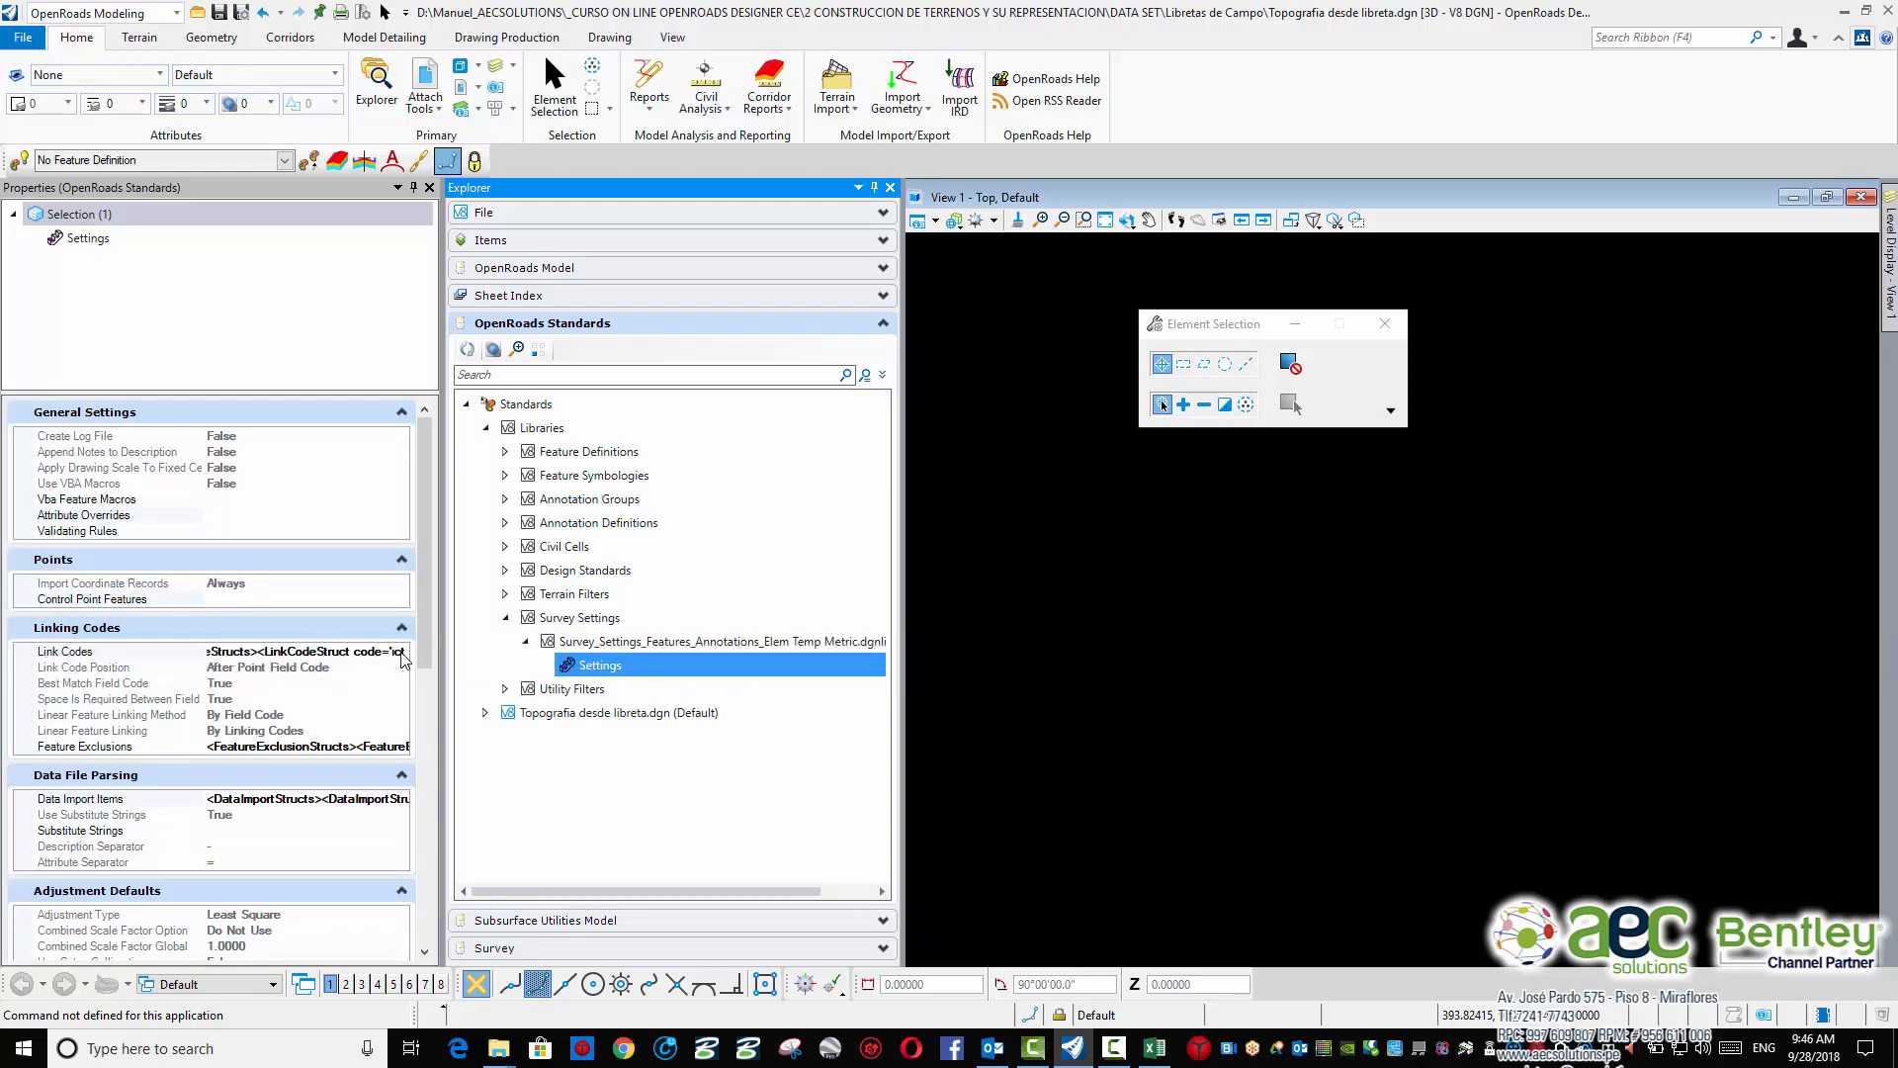
pyautogui.click(399, 652)
pyautogui.click(399, 653)
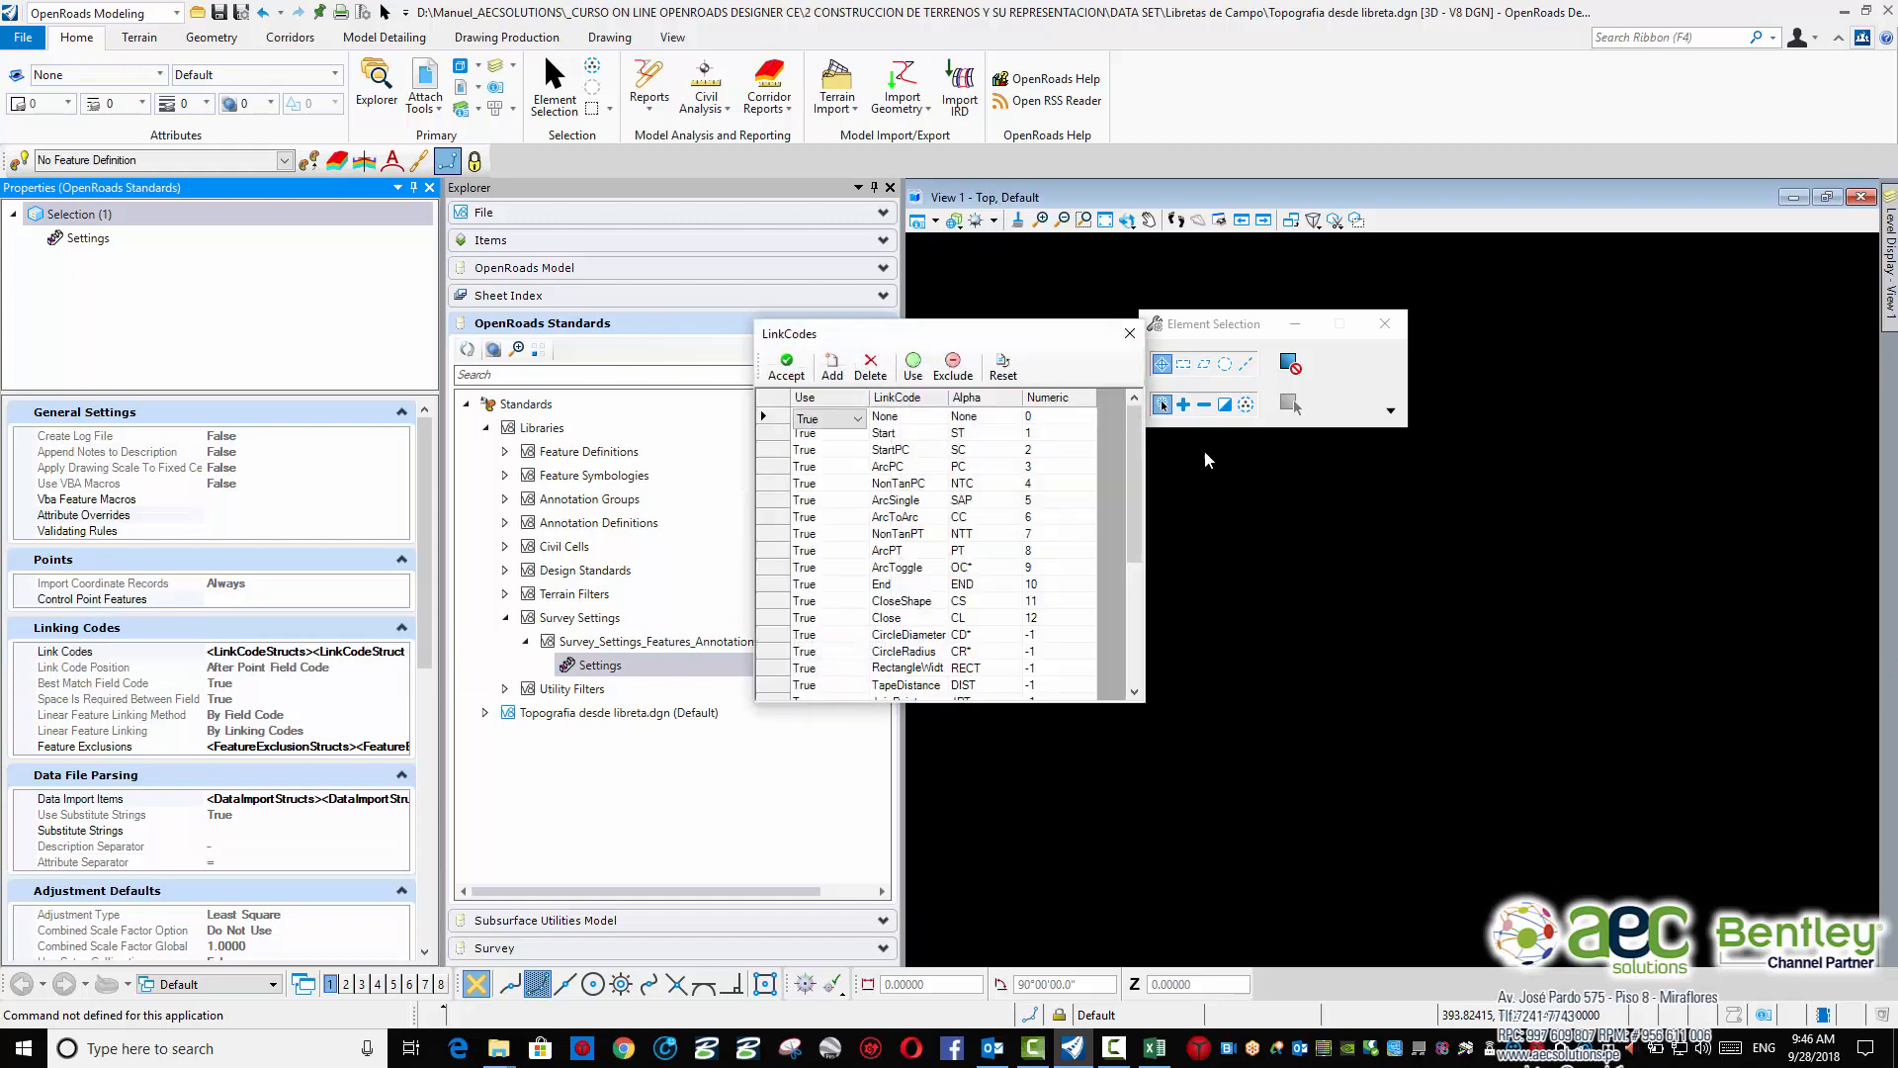
# Examine the Start and StartPC entries with their alpha and numeric codes, and close the LinkCodes table without changes
pyautogui.click(915, 422)
pyautogui.click(901, 440)
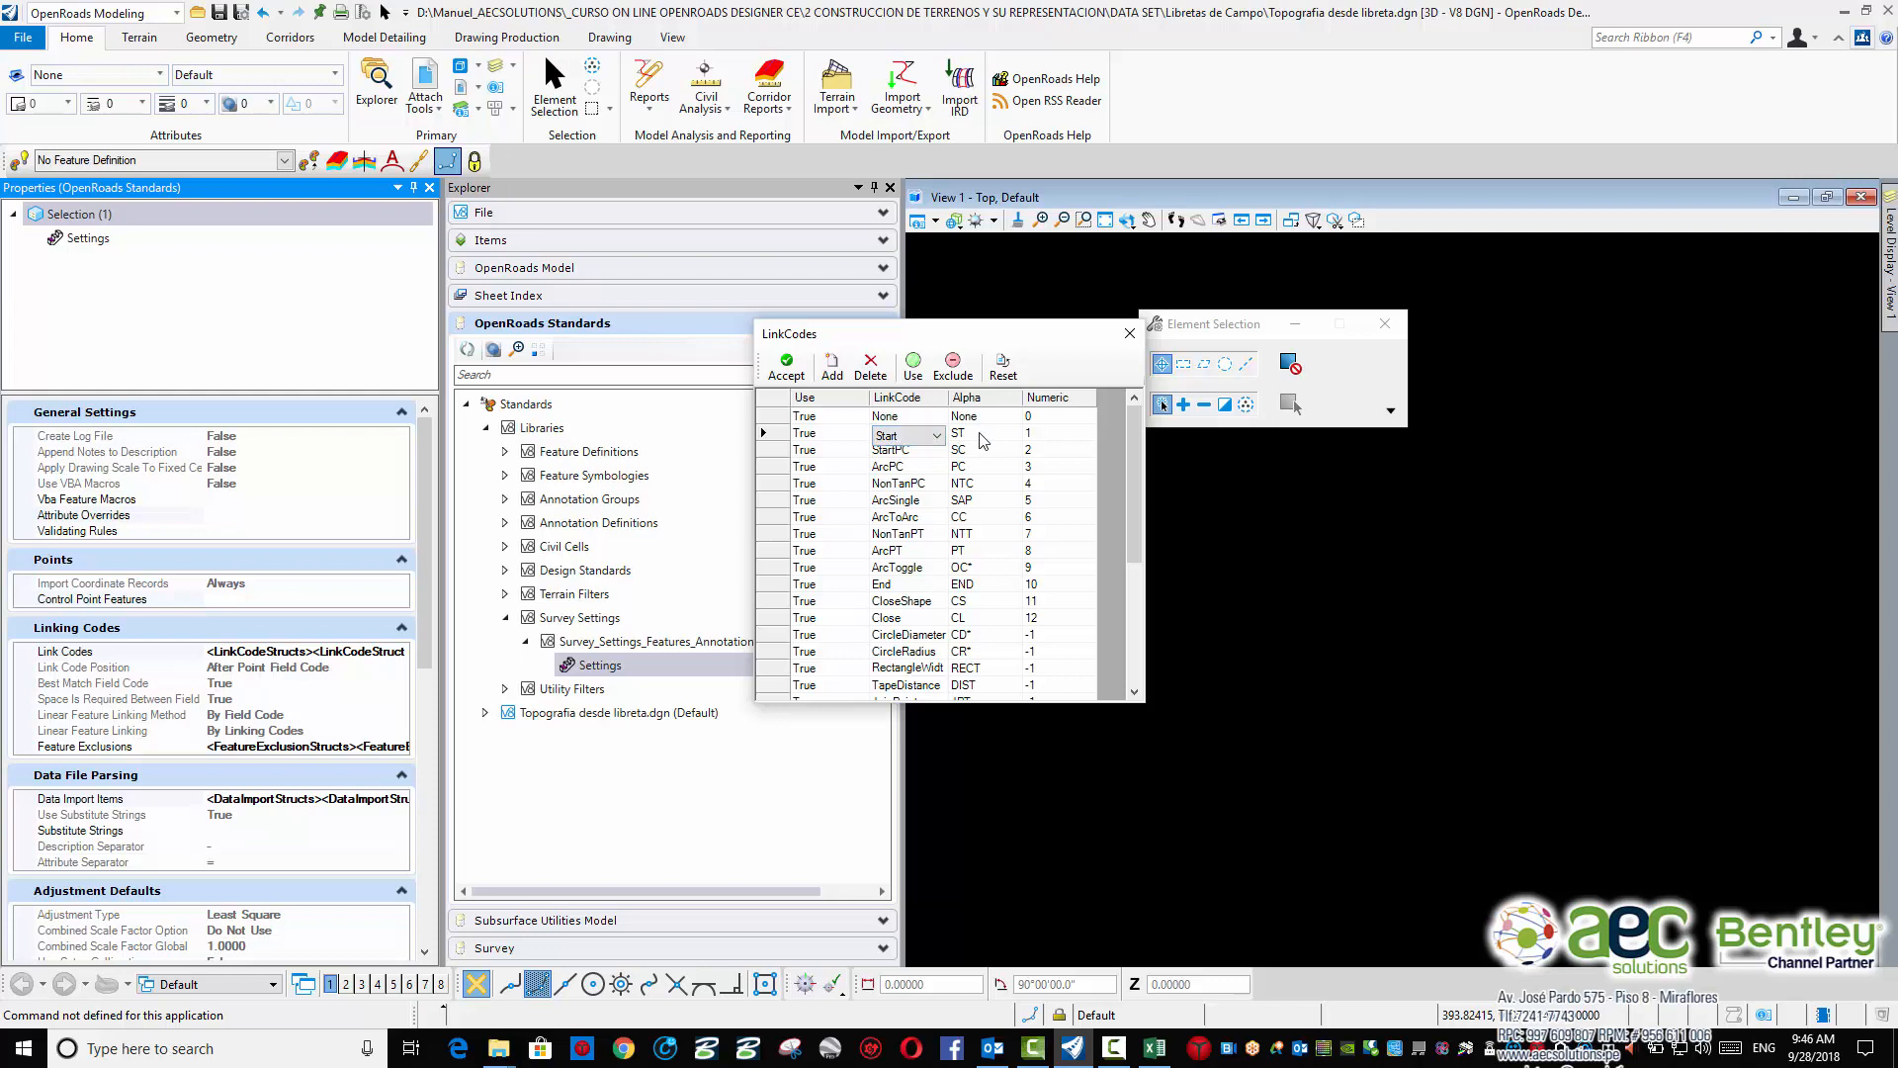
pyautogui.click(923, 453)
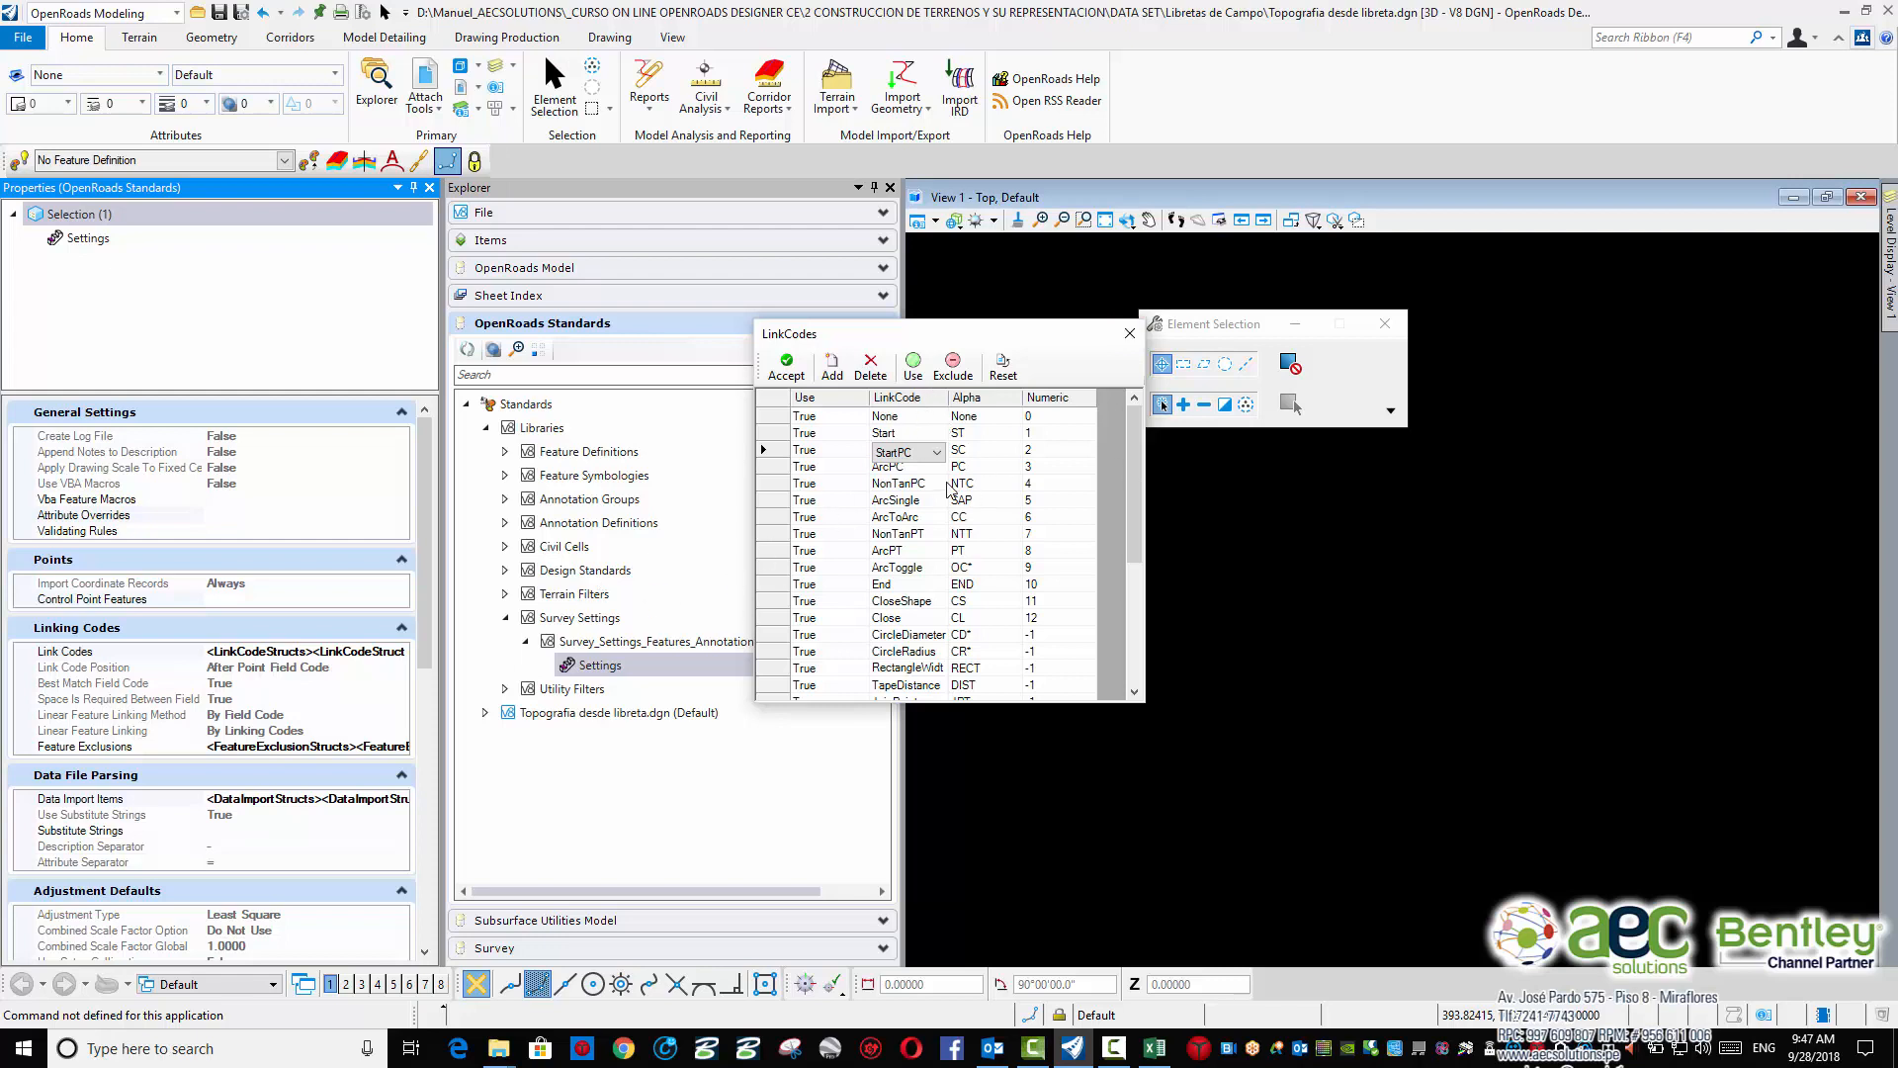
pyautogui.click(1128, 337)
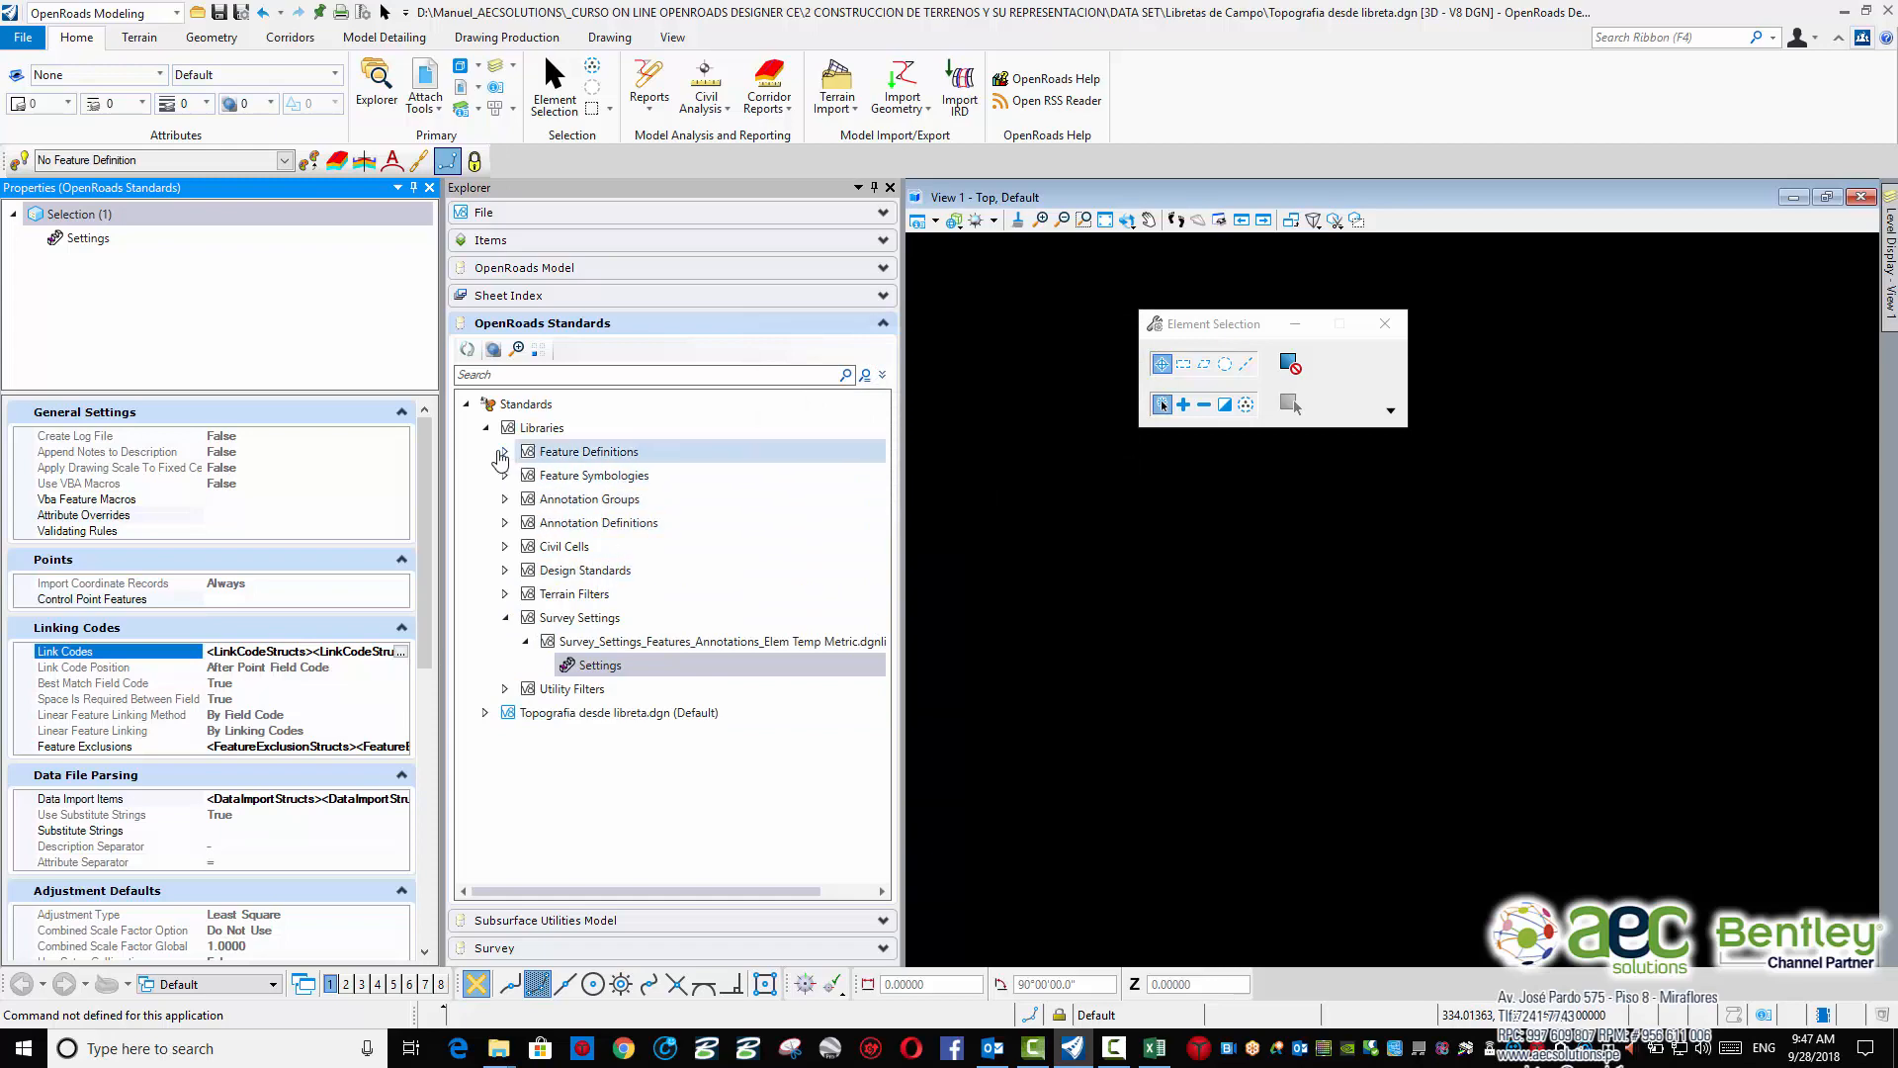
# Expand the feature definitions of the Survey_Settings library and collapse the Control and Geometry folders under Survey
pyautogui.click(505, 450)
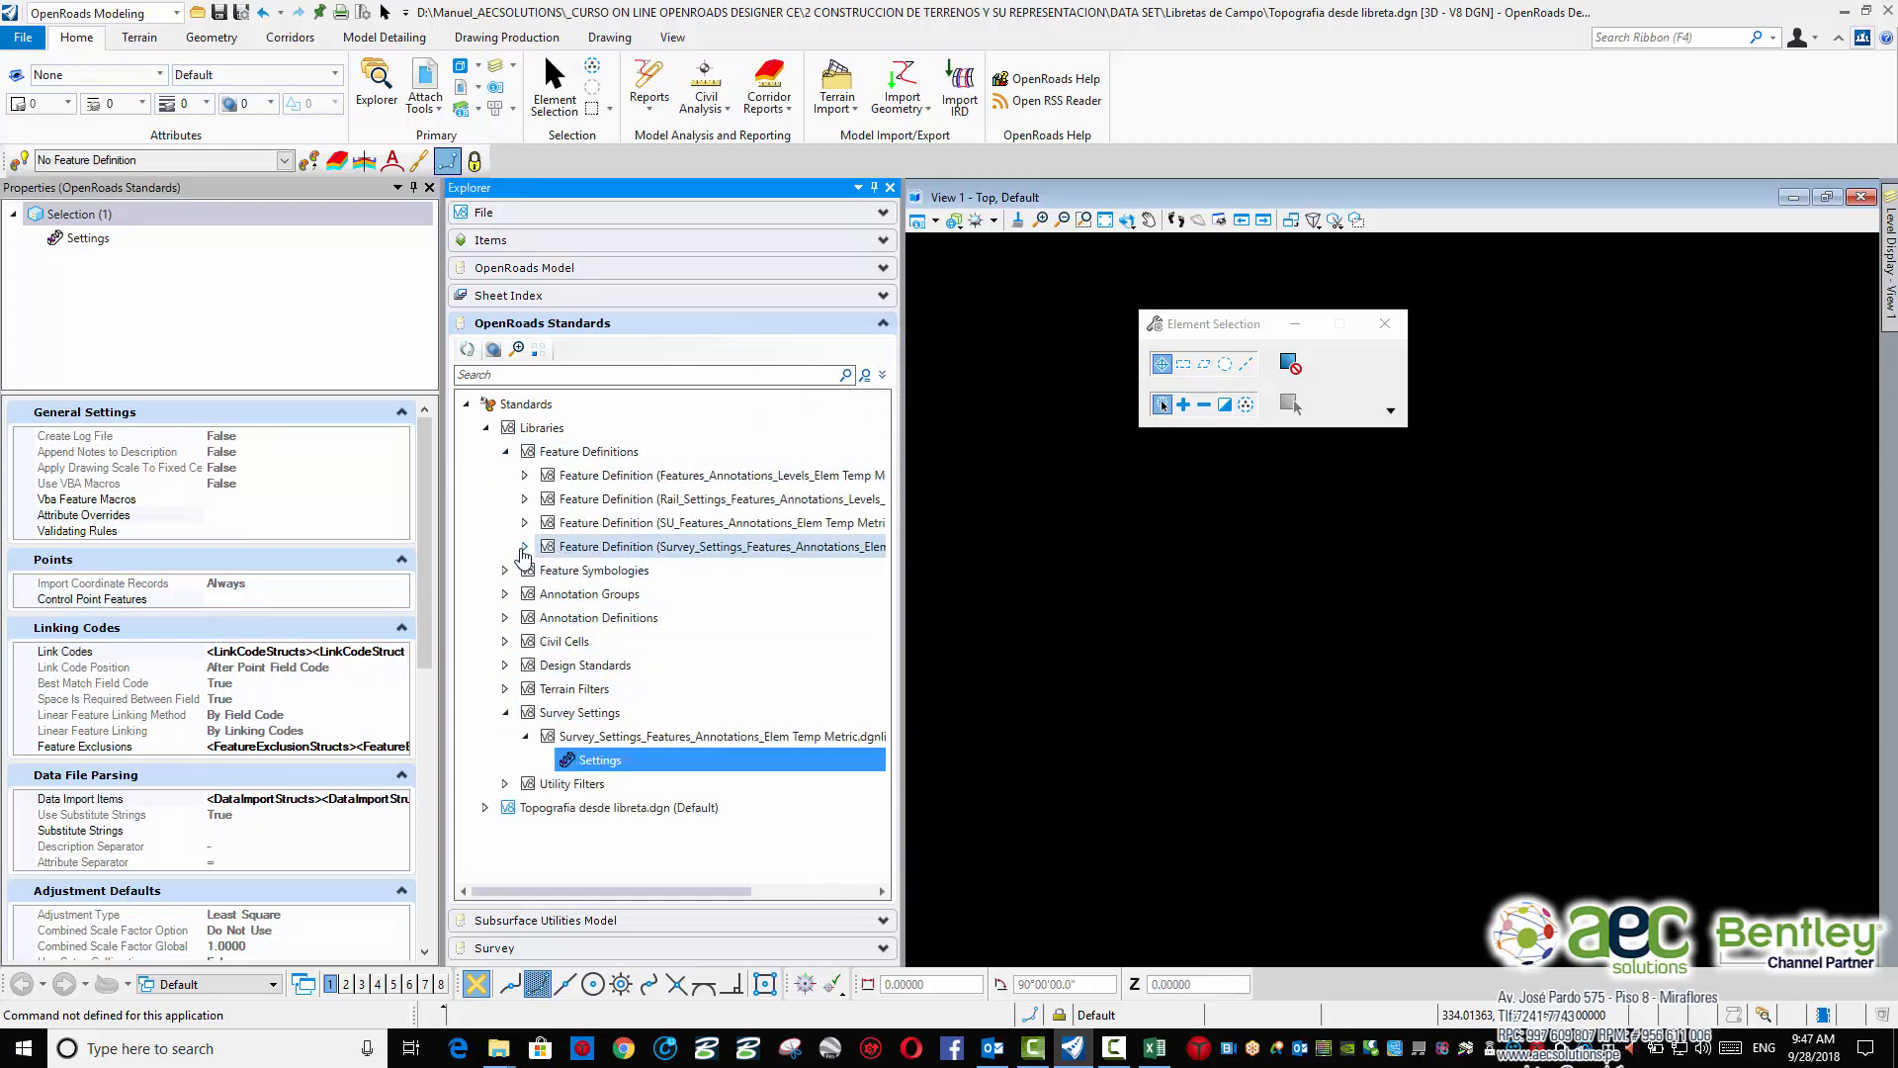
pyautogui.click(525, 546)
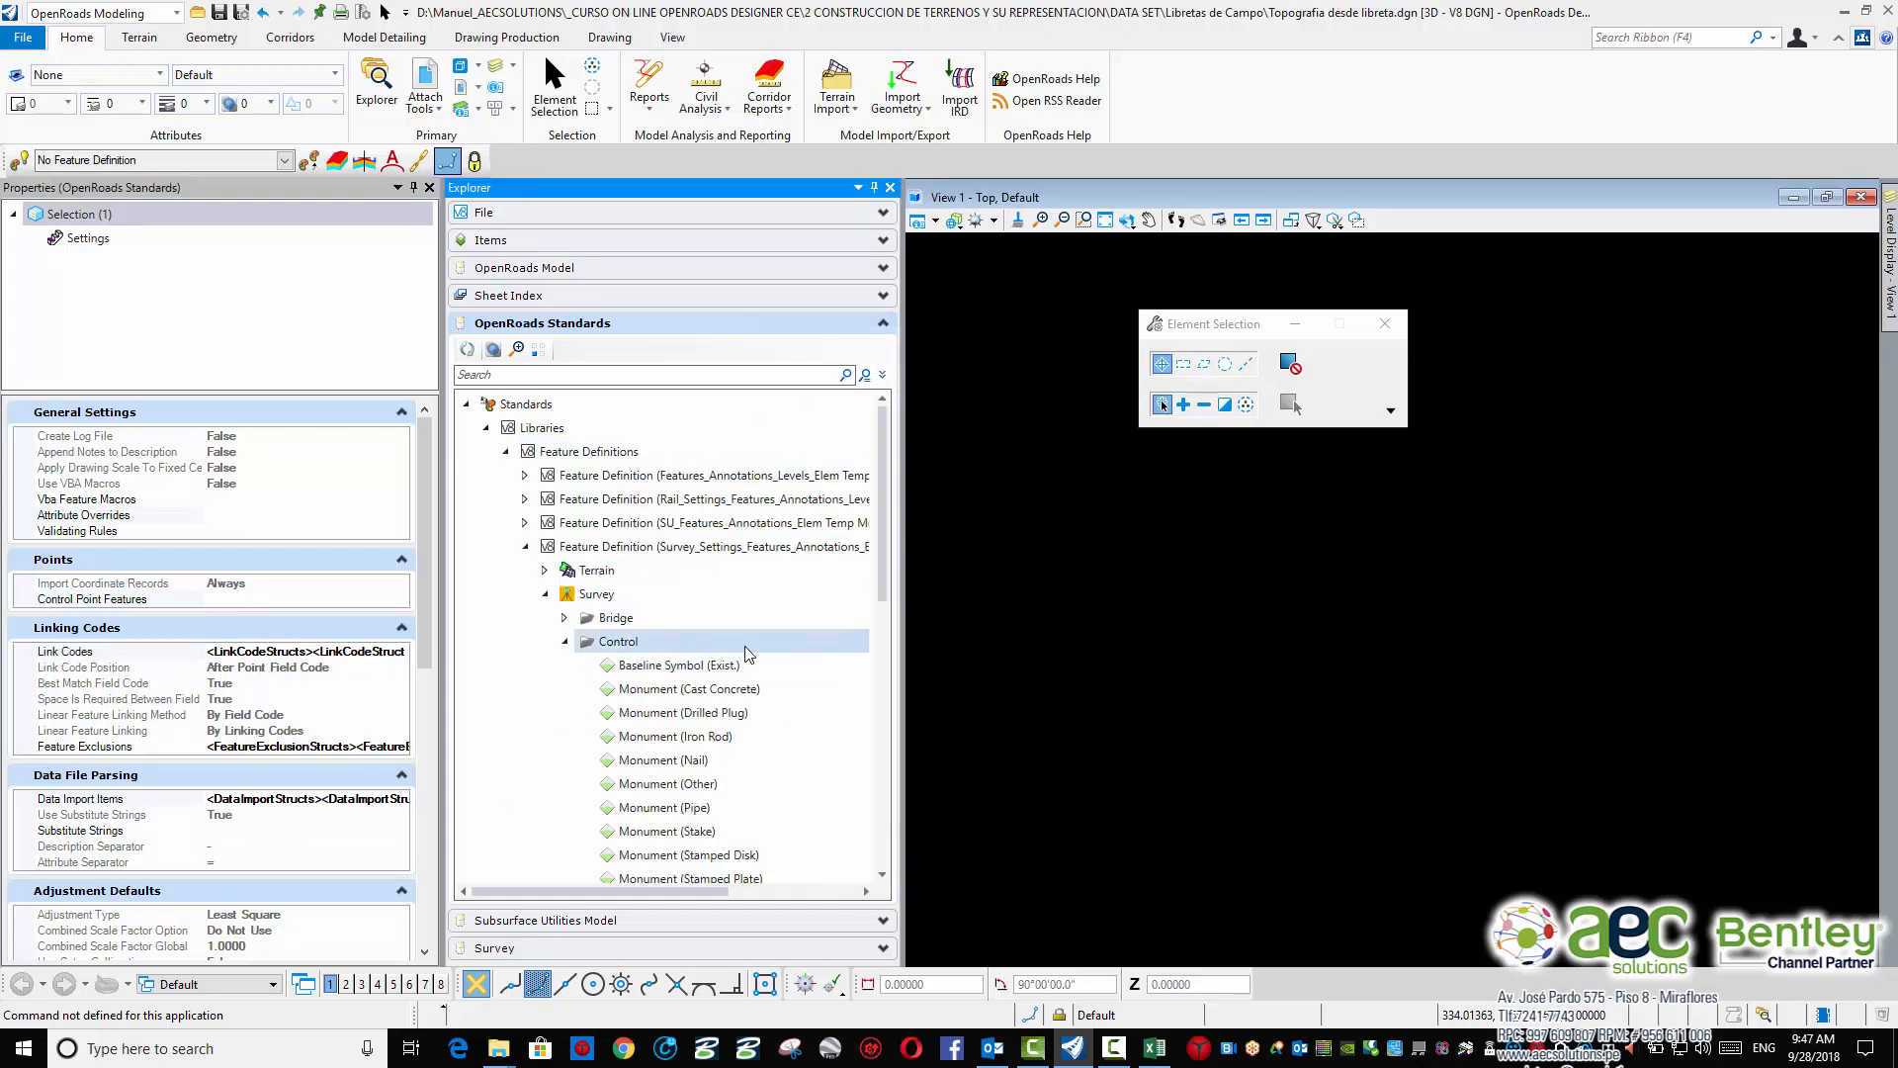
pyautogui.scroll(-2, 571, 655)
pyautogui.click(564, 500)
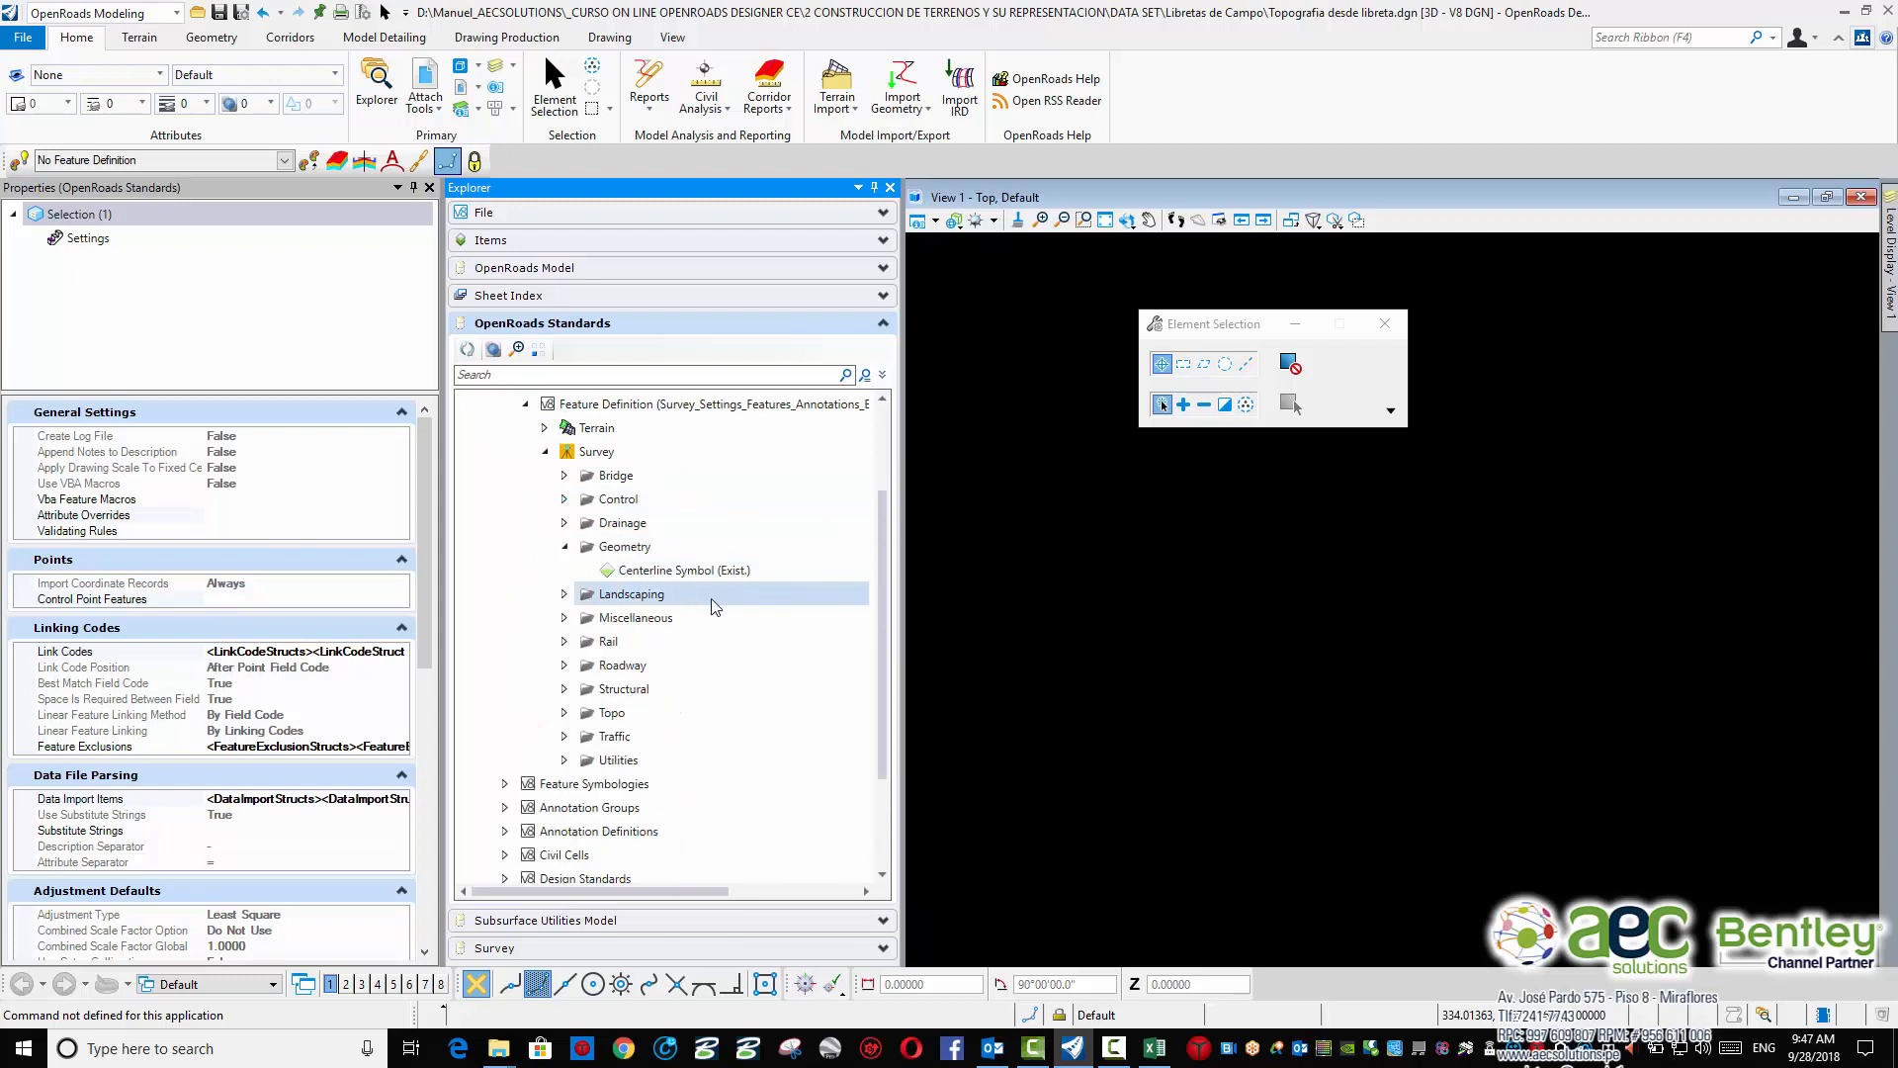
pyautogui.click(564, 547)
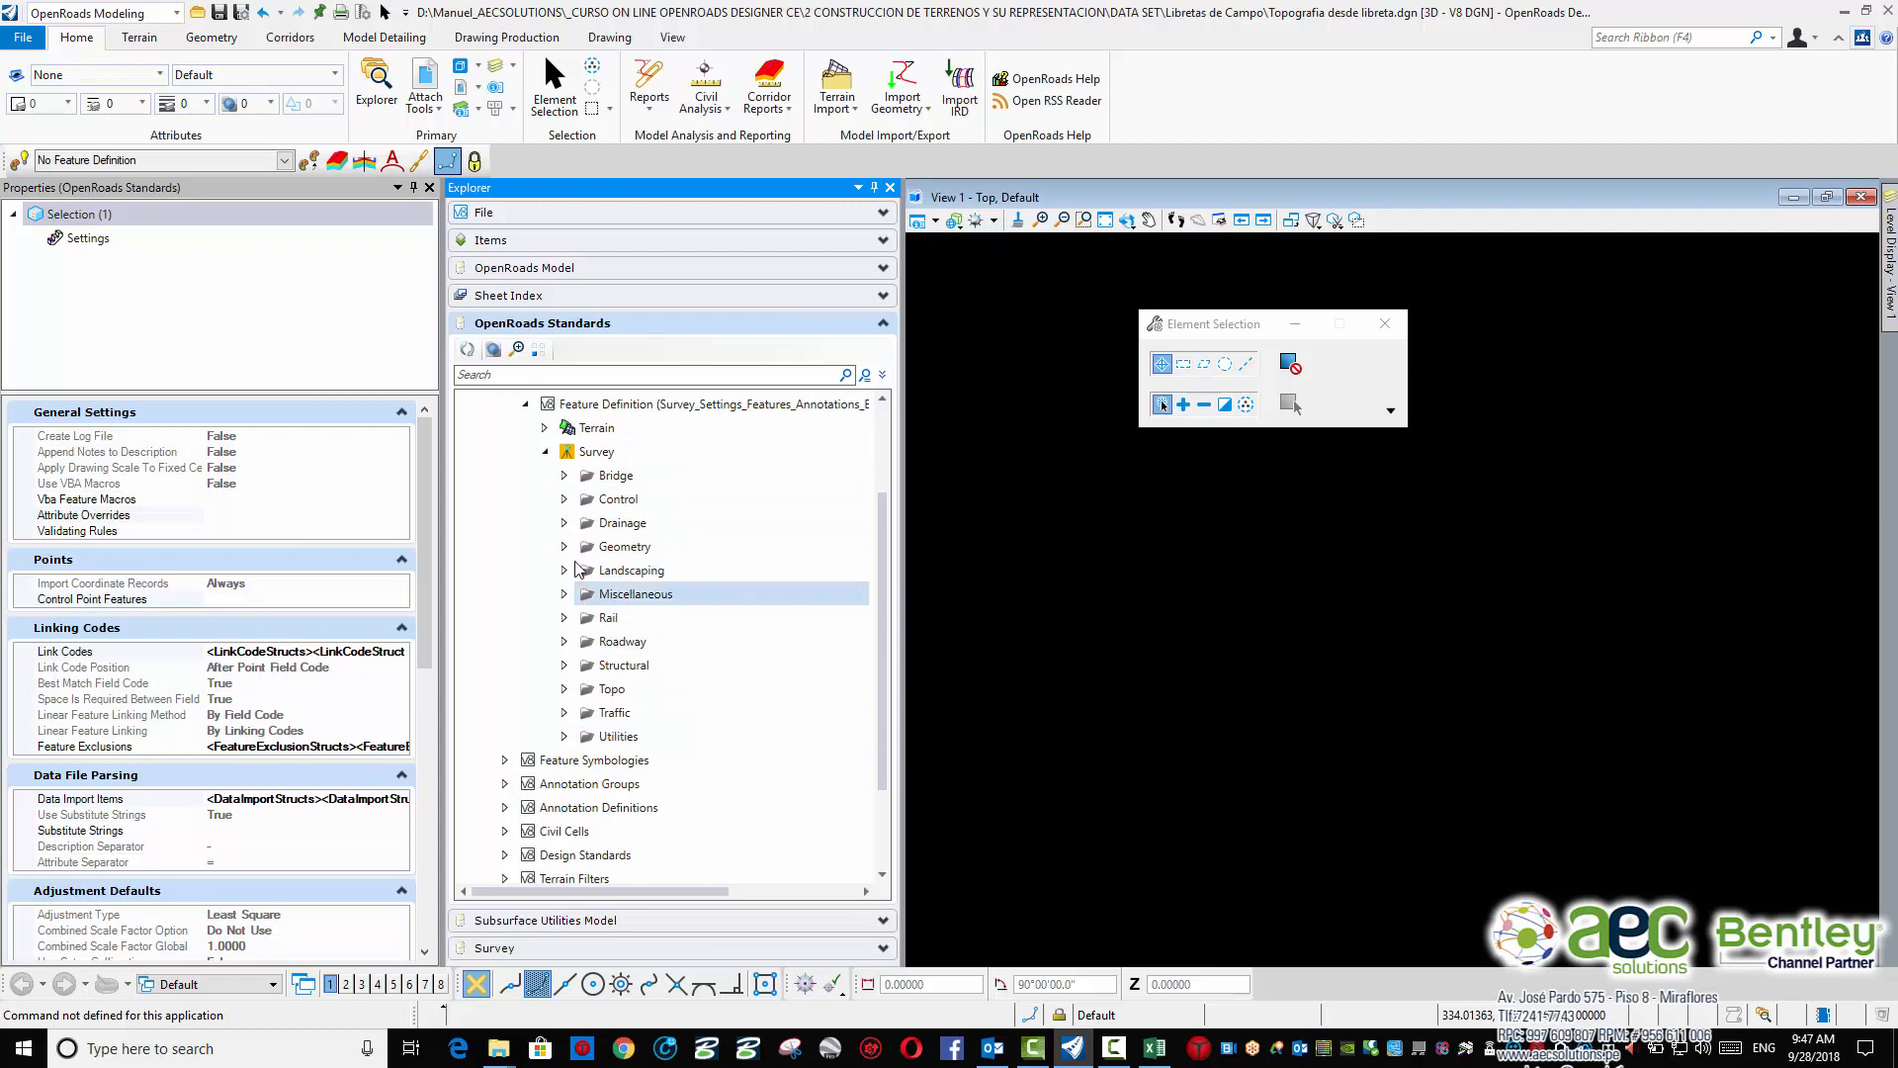
# Examine the survey feature definitions in the Bridge and Utilities folders, leaving both folders collapsed
pyautogui.click(564, 476)
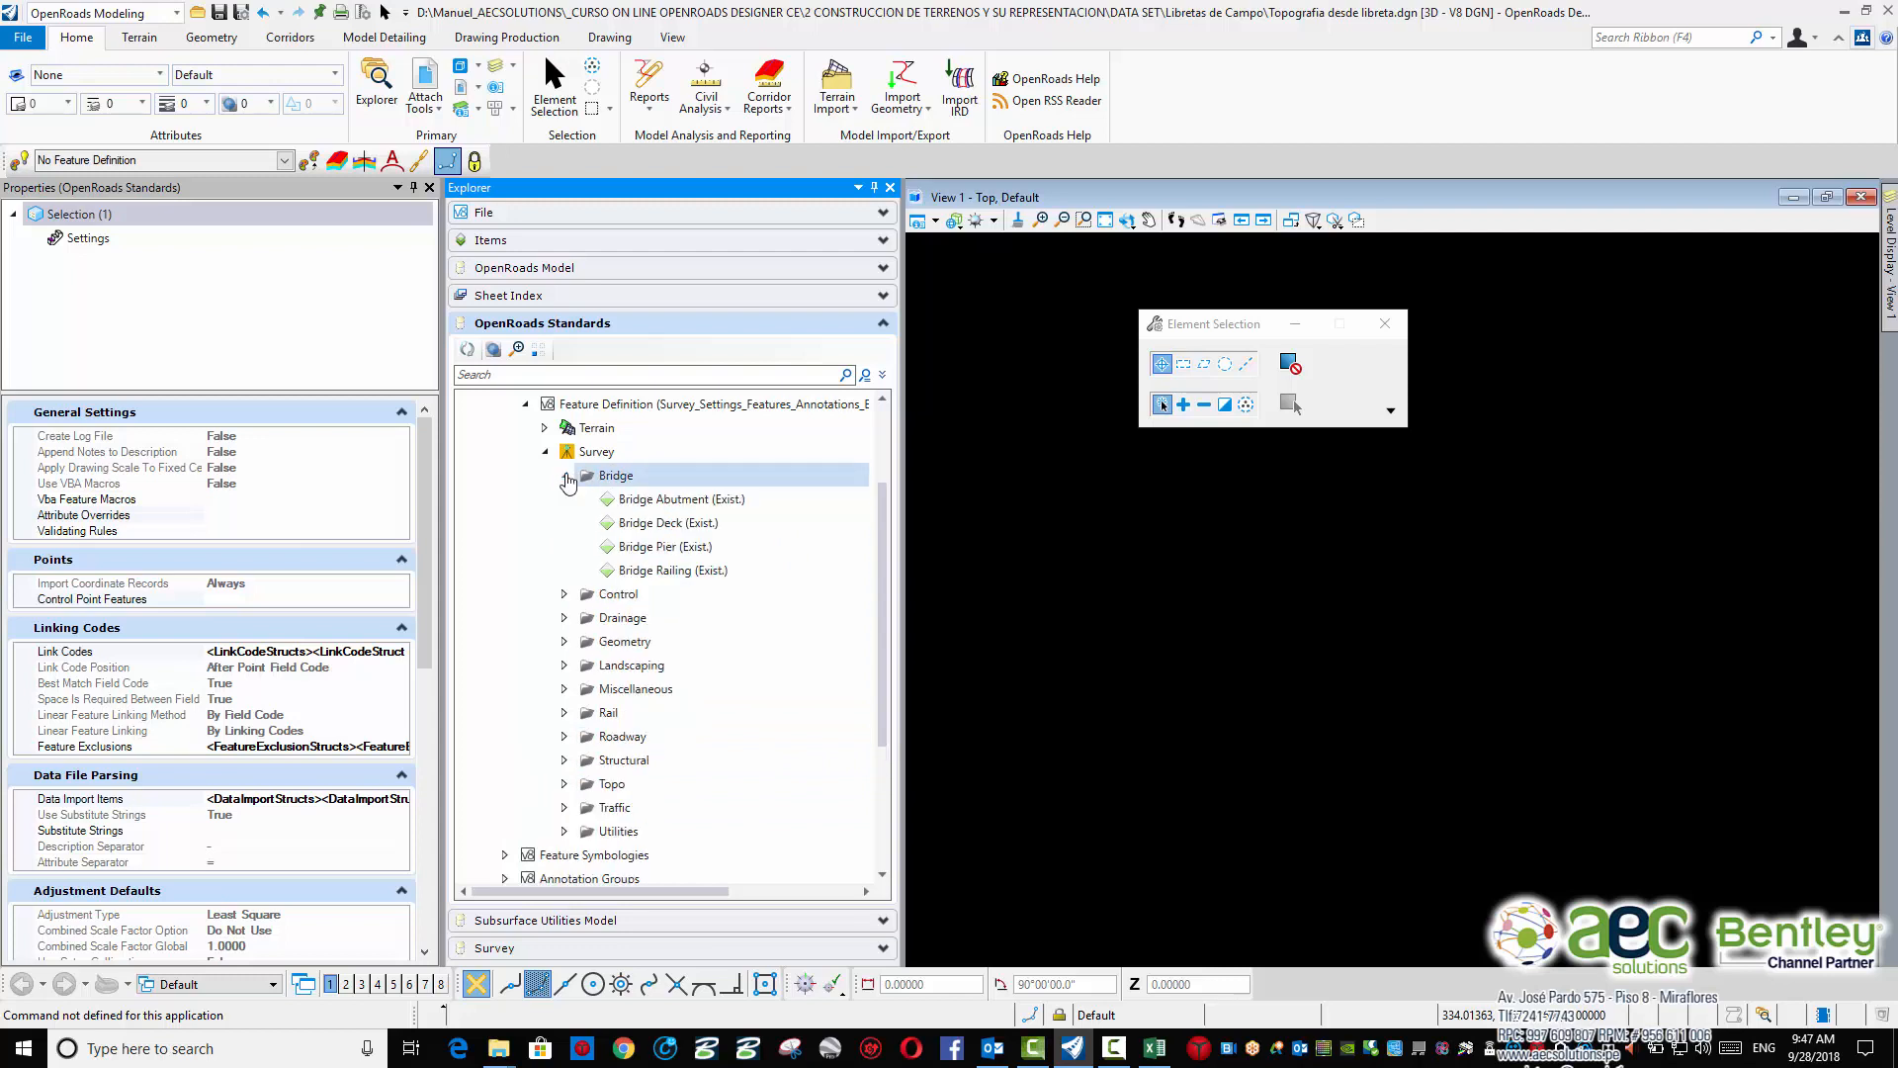
pyautogui.click(564, 476)
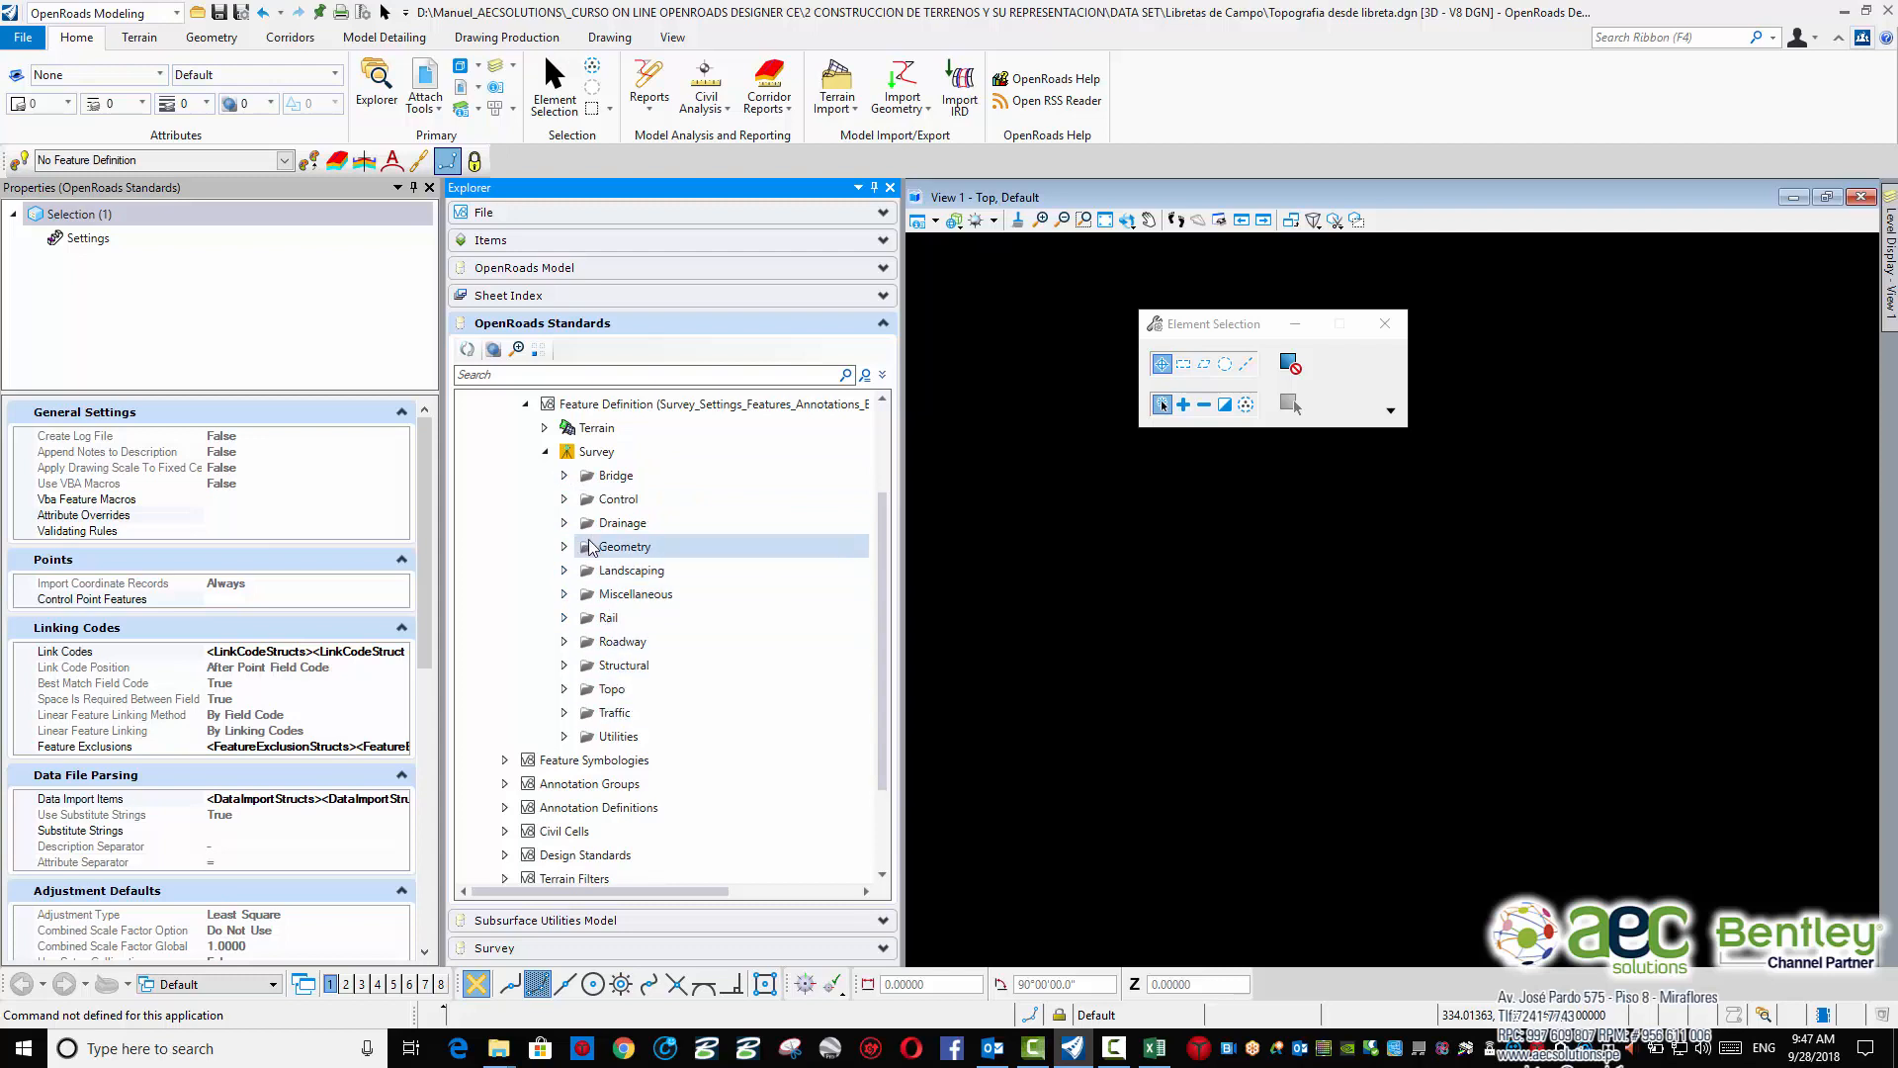
pyautogui.click(563, 736)
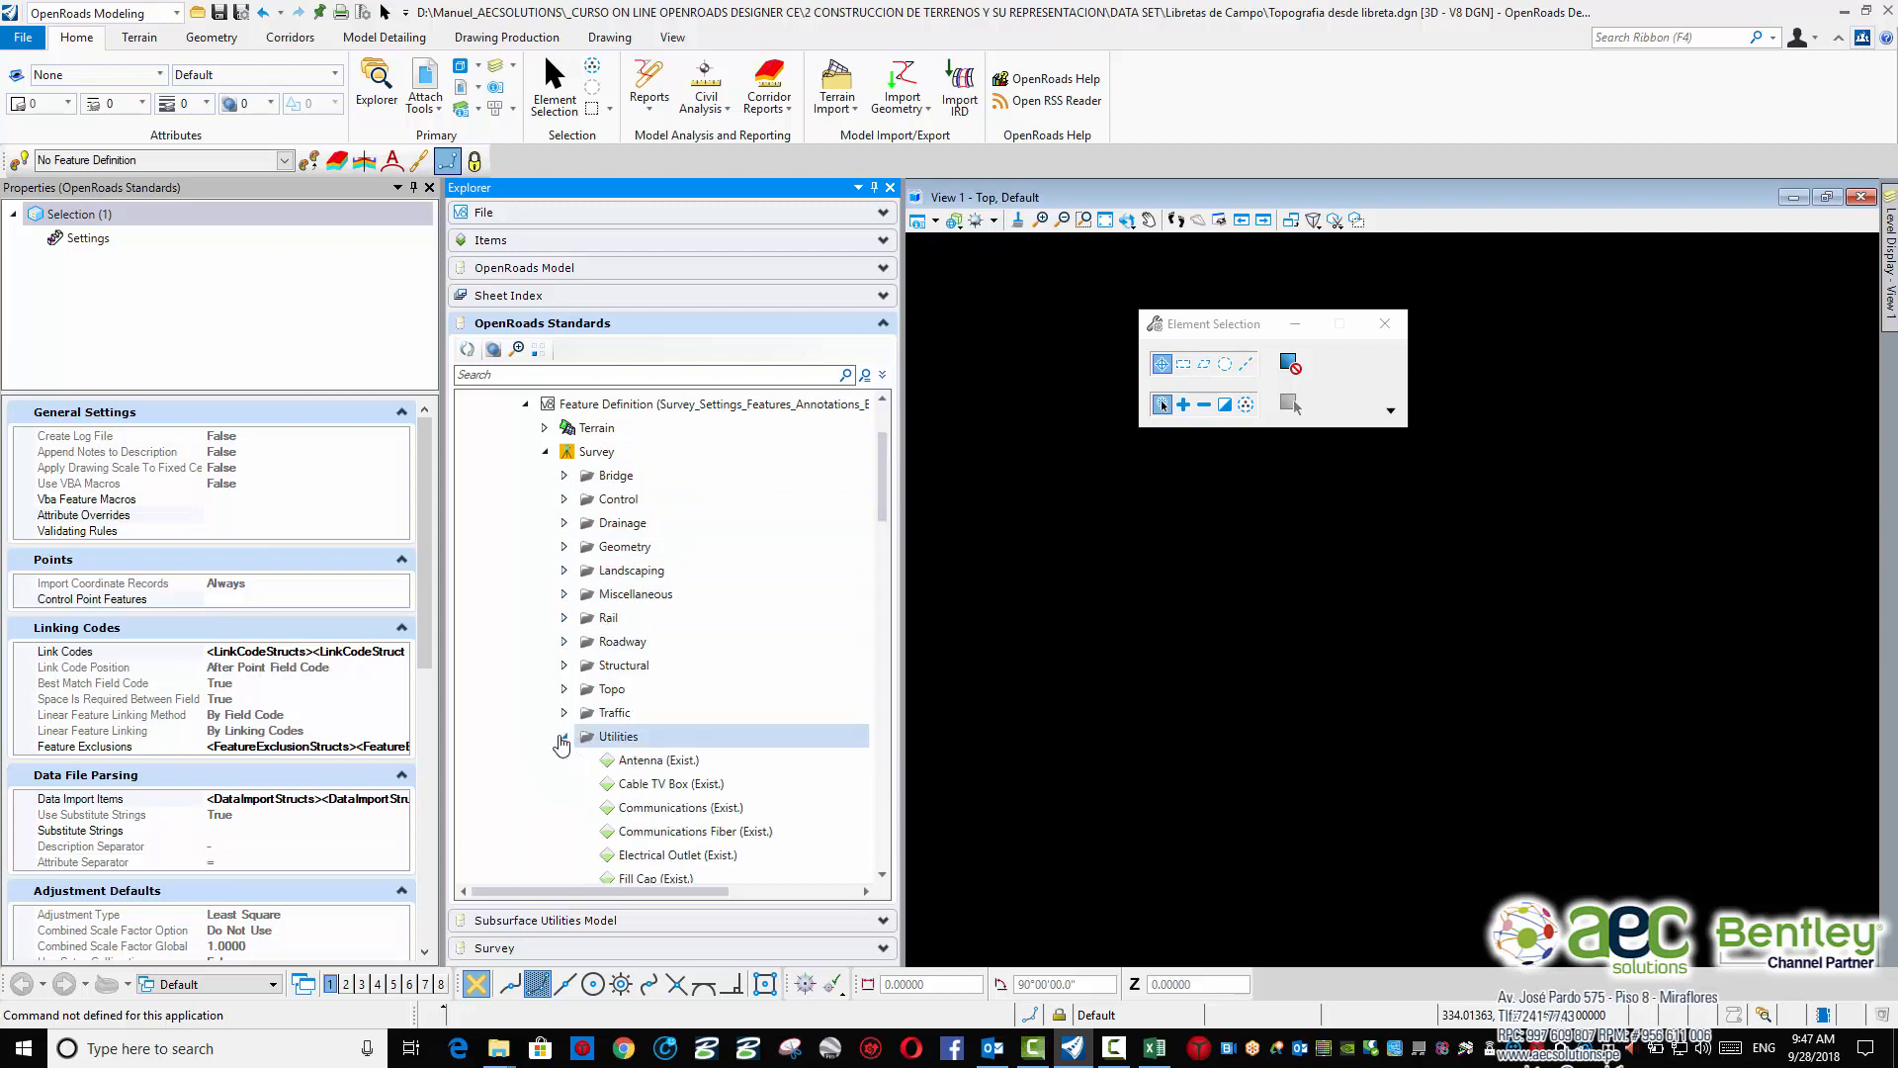
pyautogui.scroll(-3, 560, 744)
pyautogui.scroll(3, 561, 750)
pyautogui.click(564, 737)
# Show the properties of the Building (Exist.) feature definition in the Structural folder, including its alpha code and symbologies
pyautogui.click(564, 665)
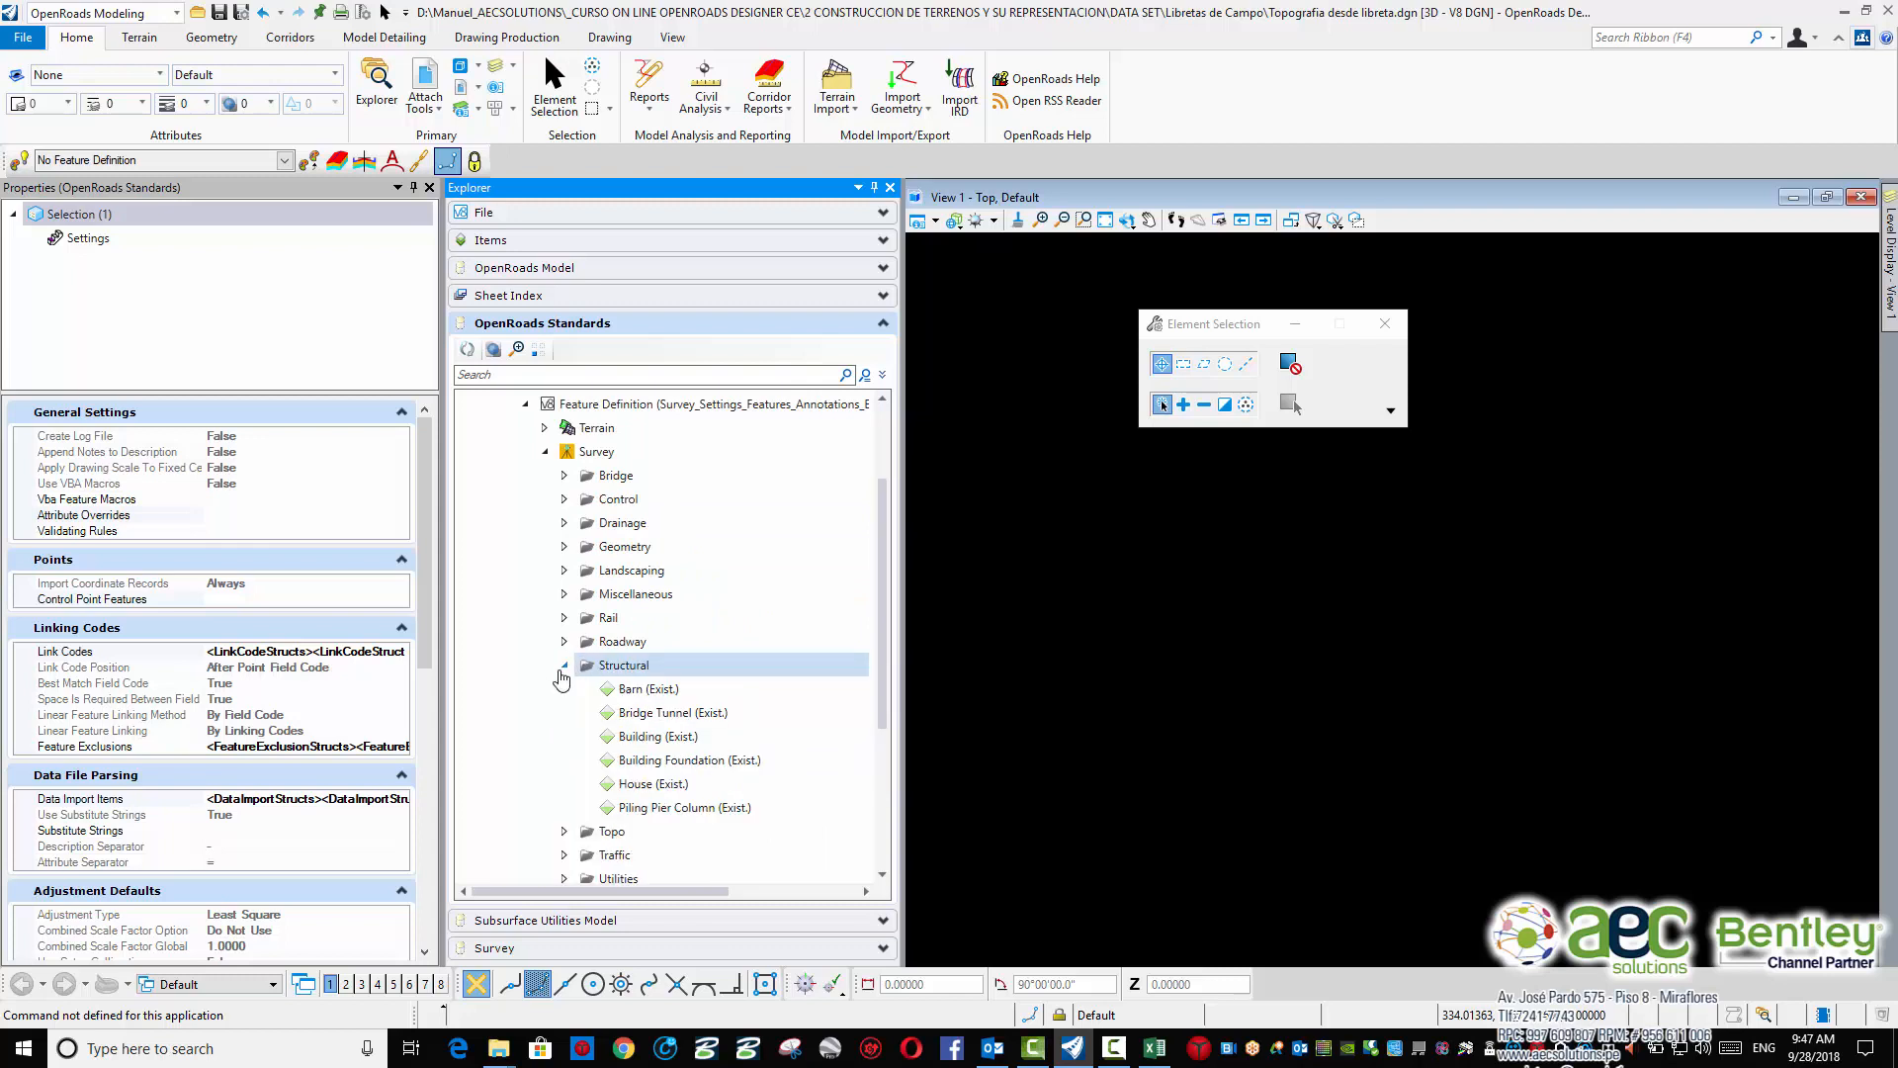
pyautogui.click(648, 737)
pyautogui.click(652, 736)
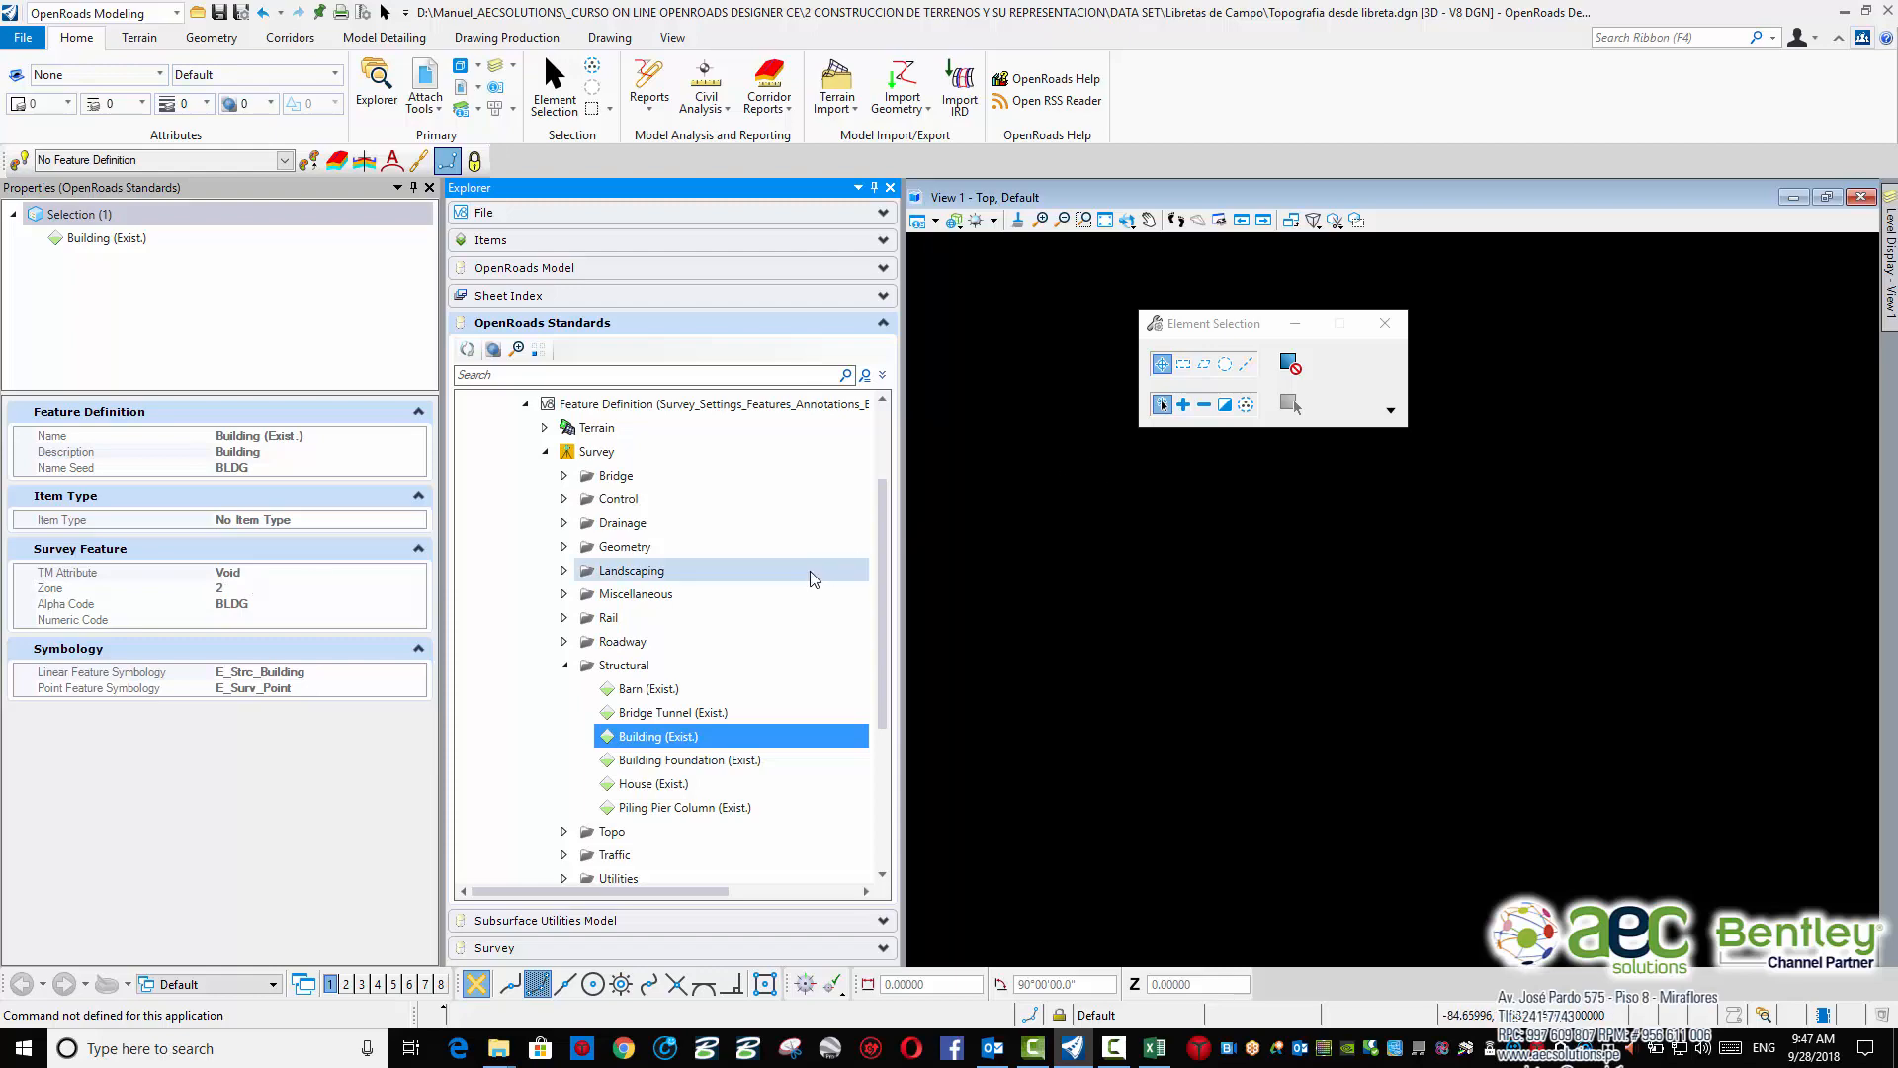
# Examine the Survey Settings properties, covering Linking Codes, Data File Parsing, Adjustment Defaults, Elements Symbology and Terrain Model
pyautogui.scroll(-4, 810, 577)
pyautogui.click(600, 823)
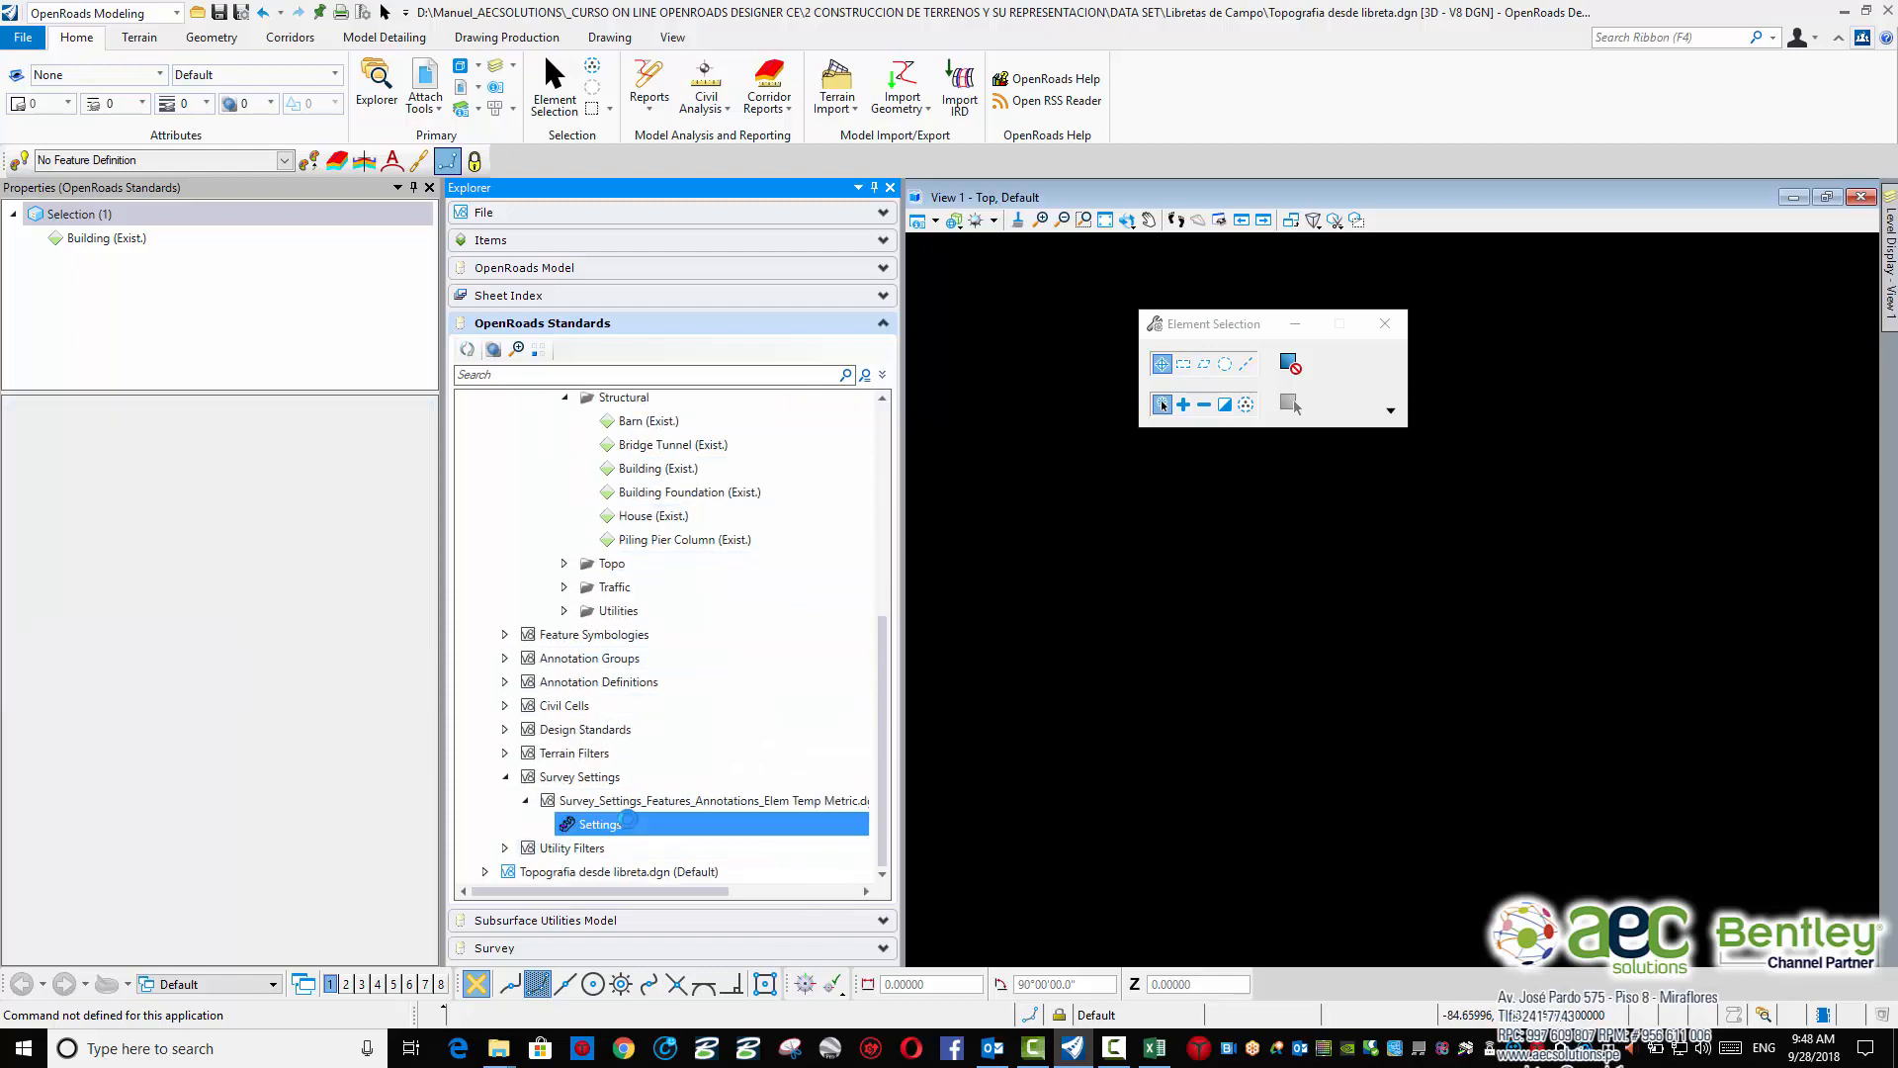
pyautogui.scroll(-10, 232, 766)
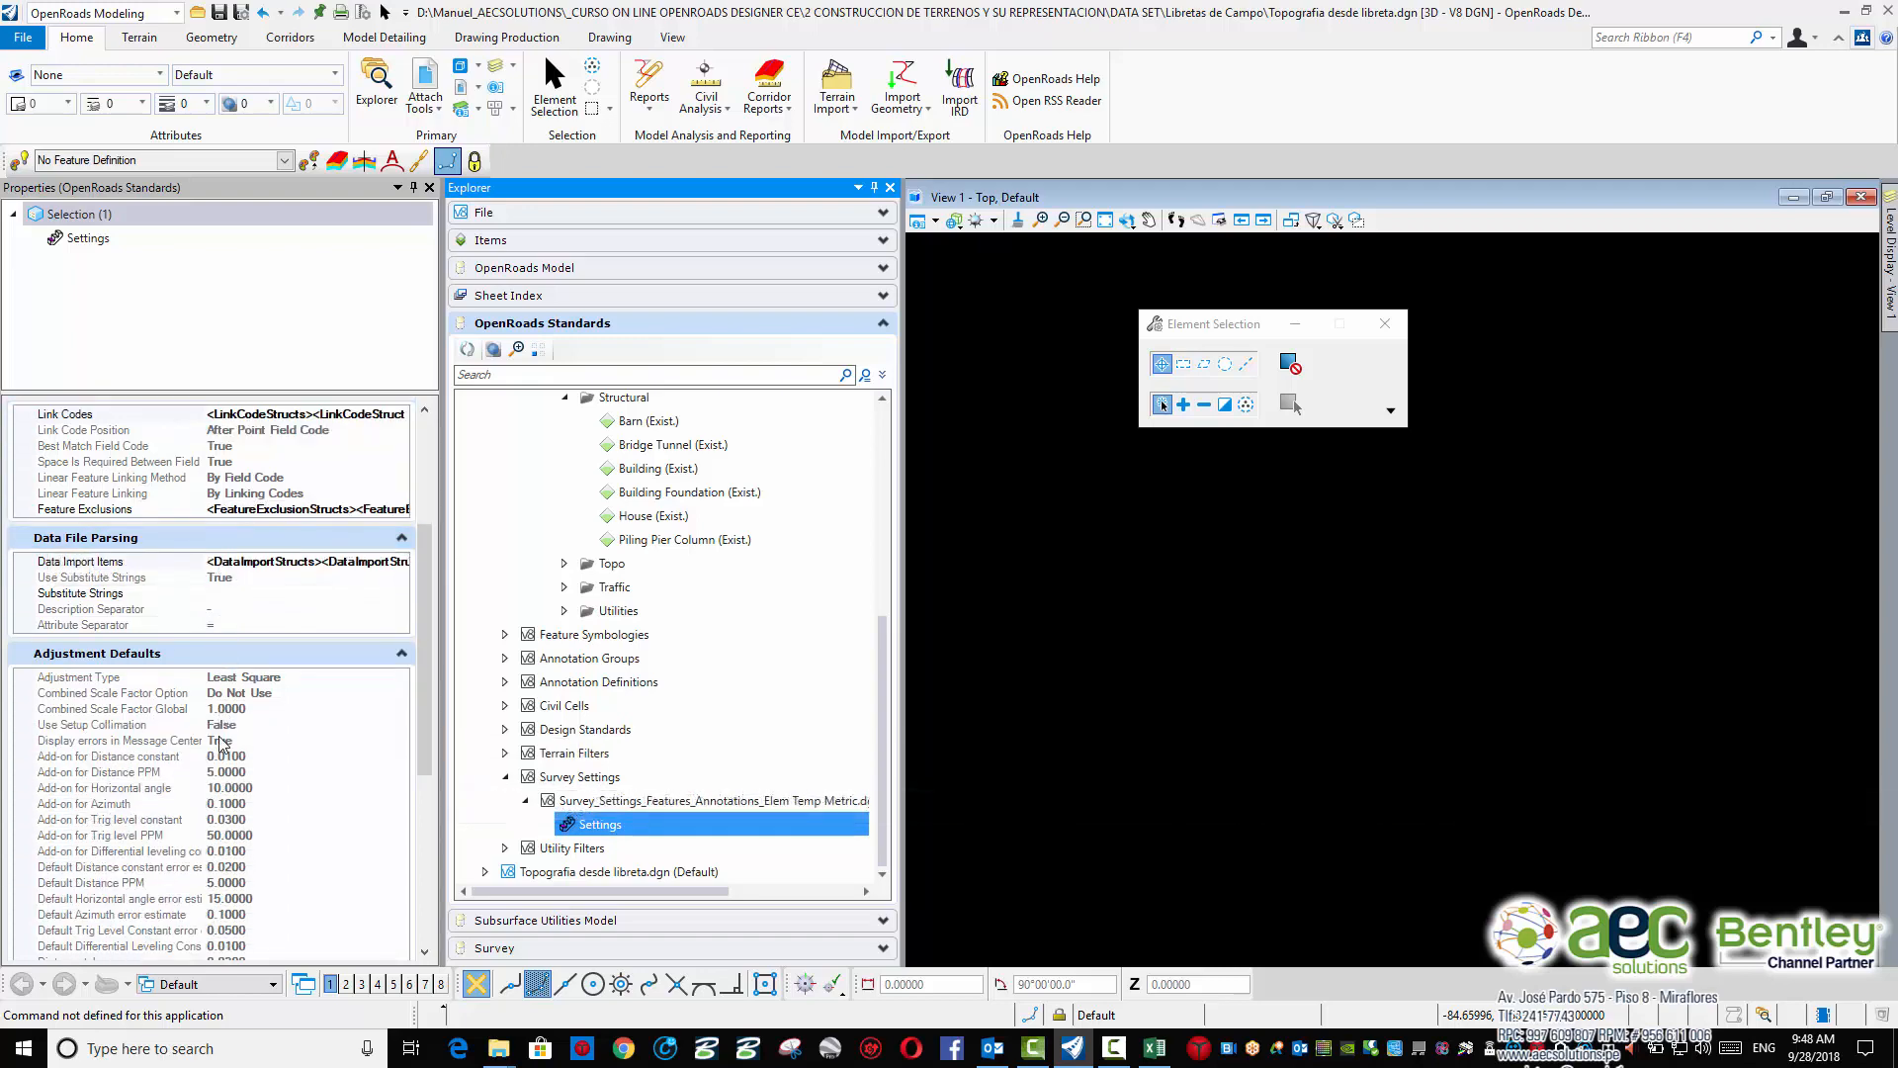
pyautogui.scroll(10, 219, 744)
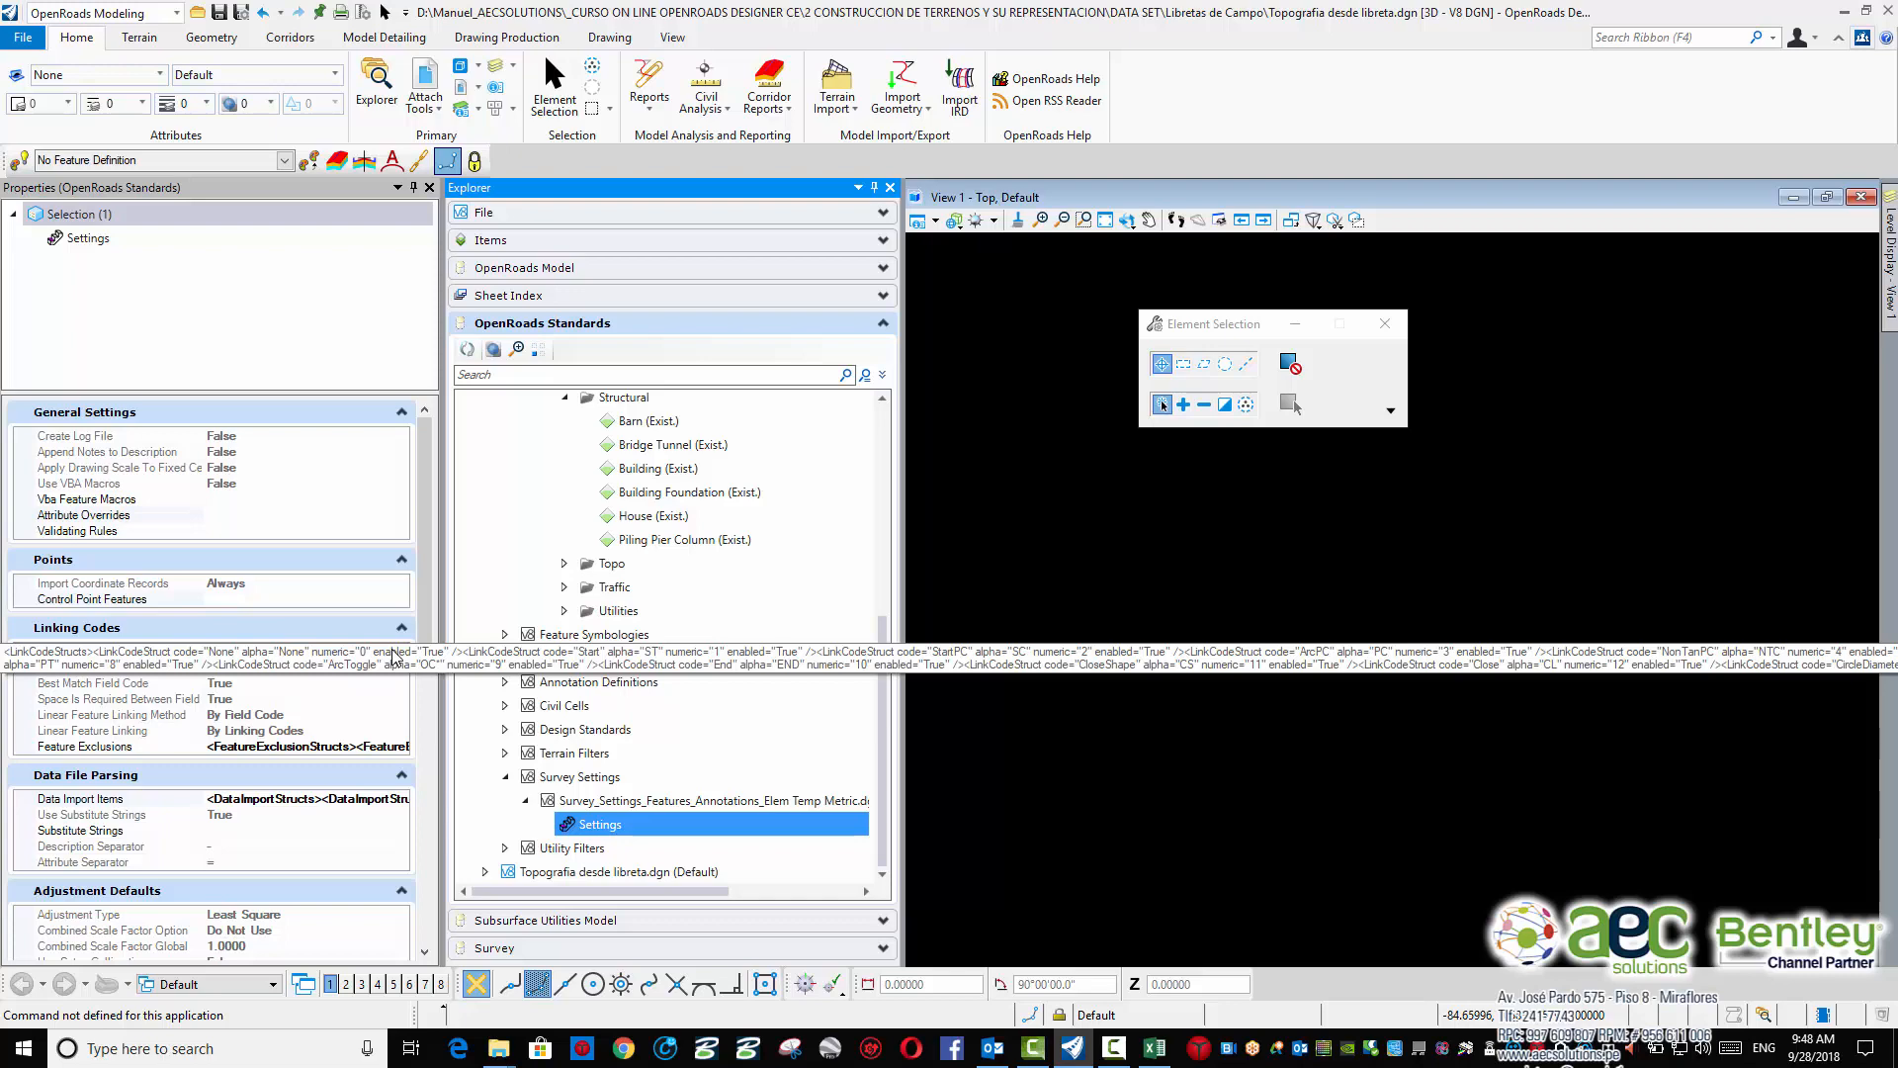
pyautogui.scroll(-5, 254, 756)
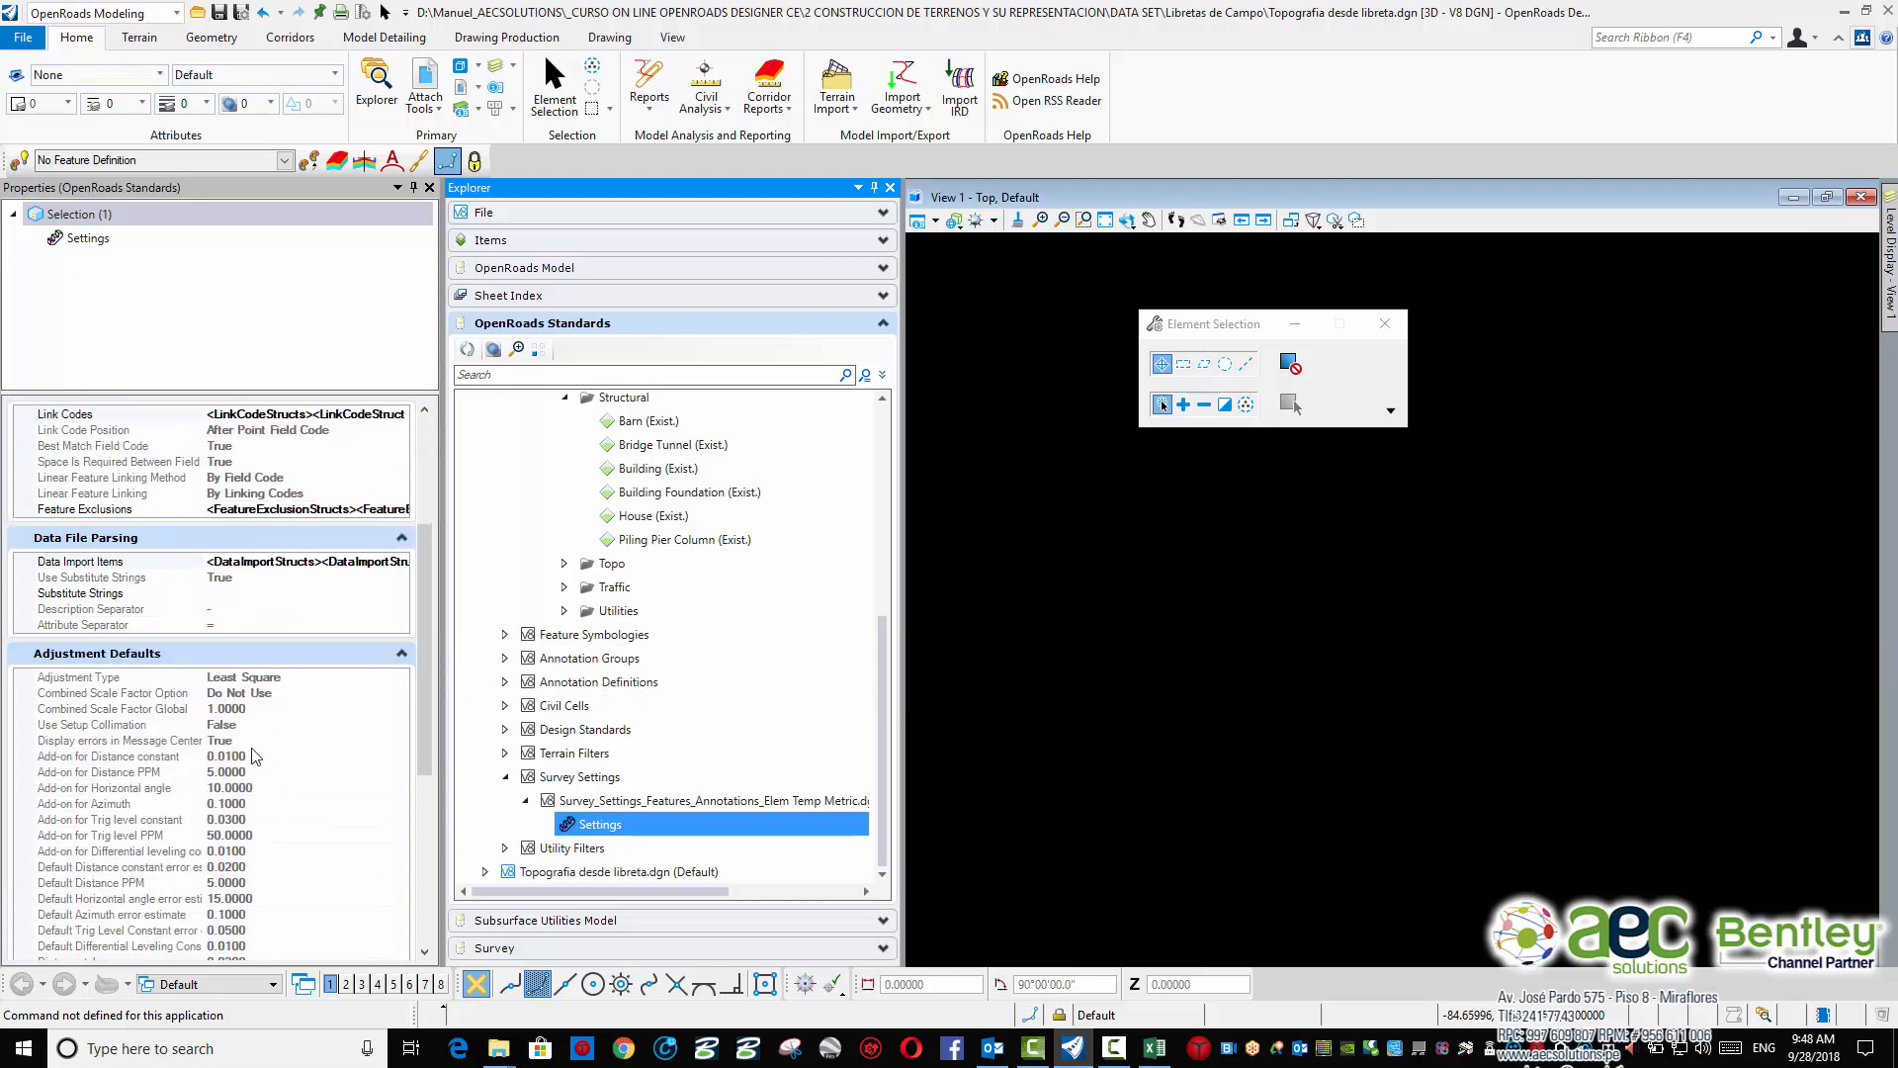
pyautogui.scroll(-4, 254, 756)
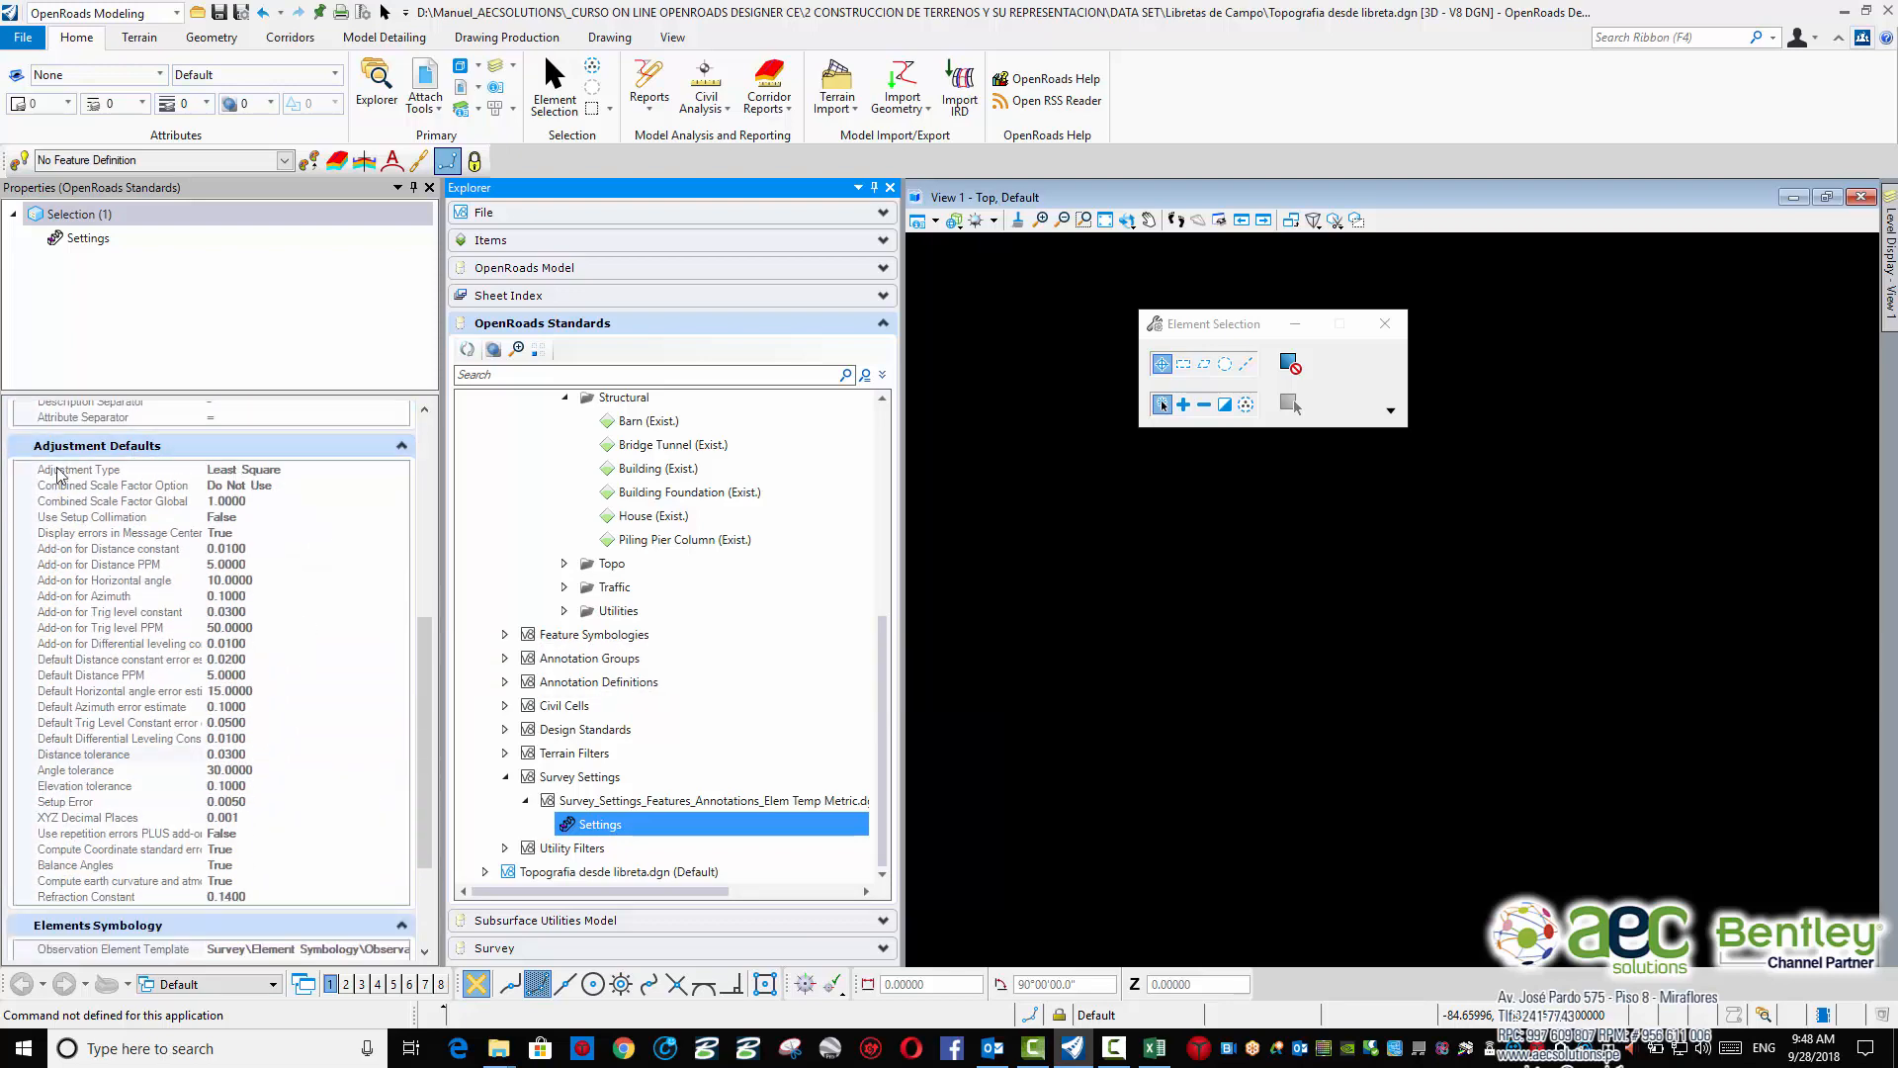
pyautogui.scroll(-1, 188, 482)
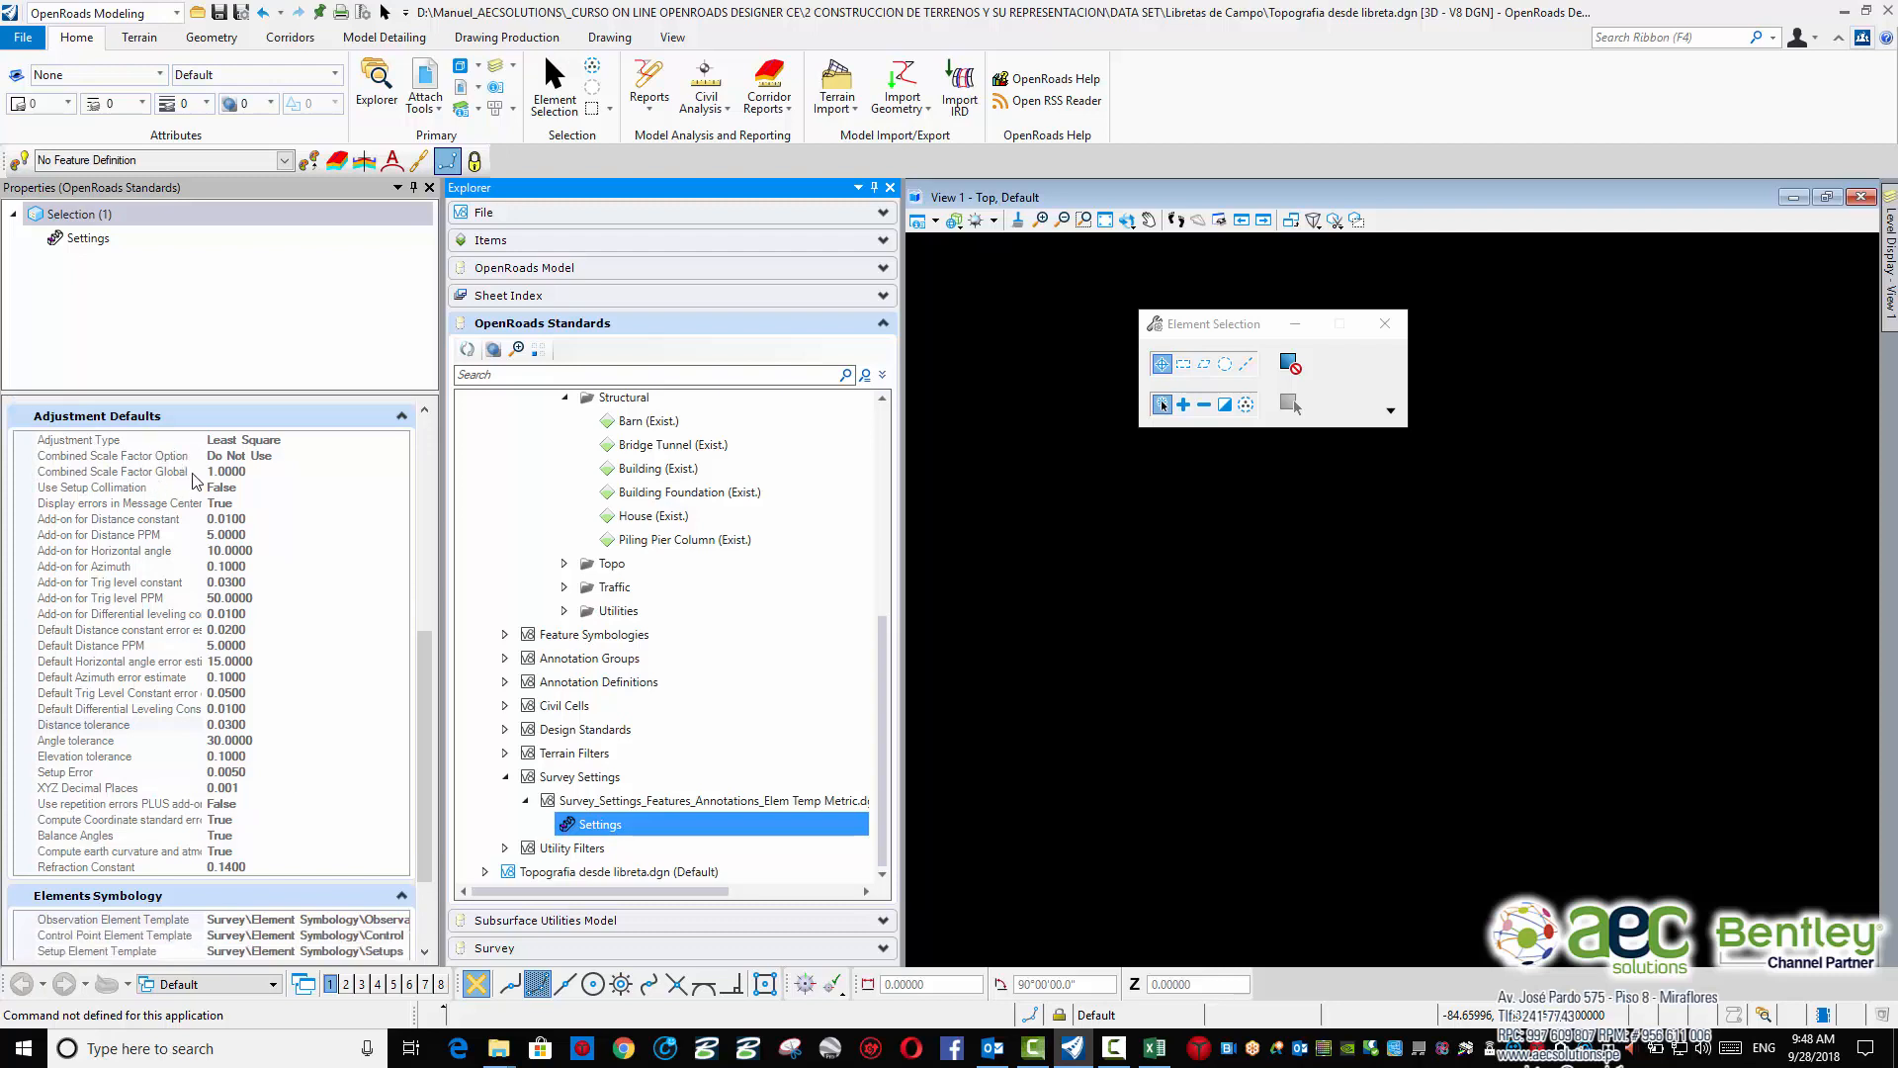
pyautogui.scroll(1, 153, 447)
pyautogui.scroll(-2, 156, 651)
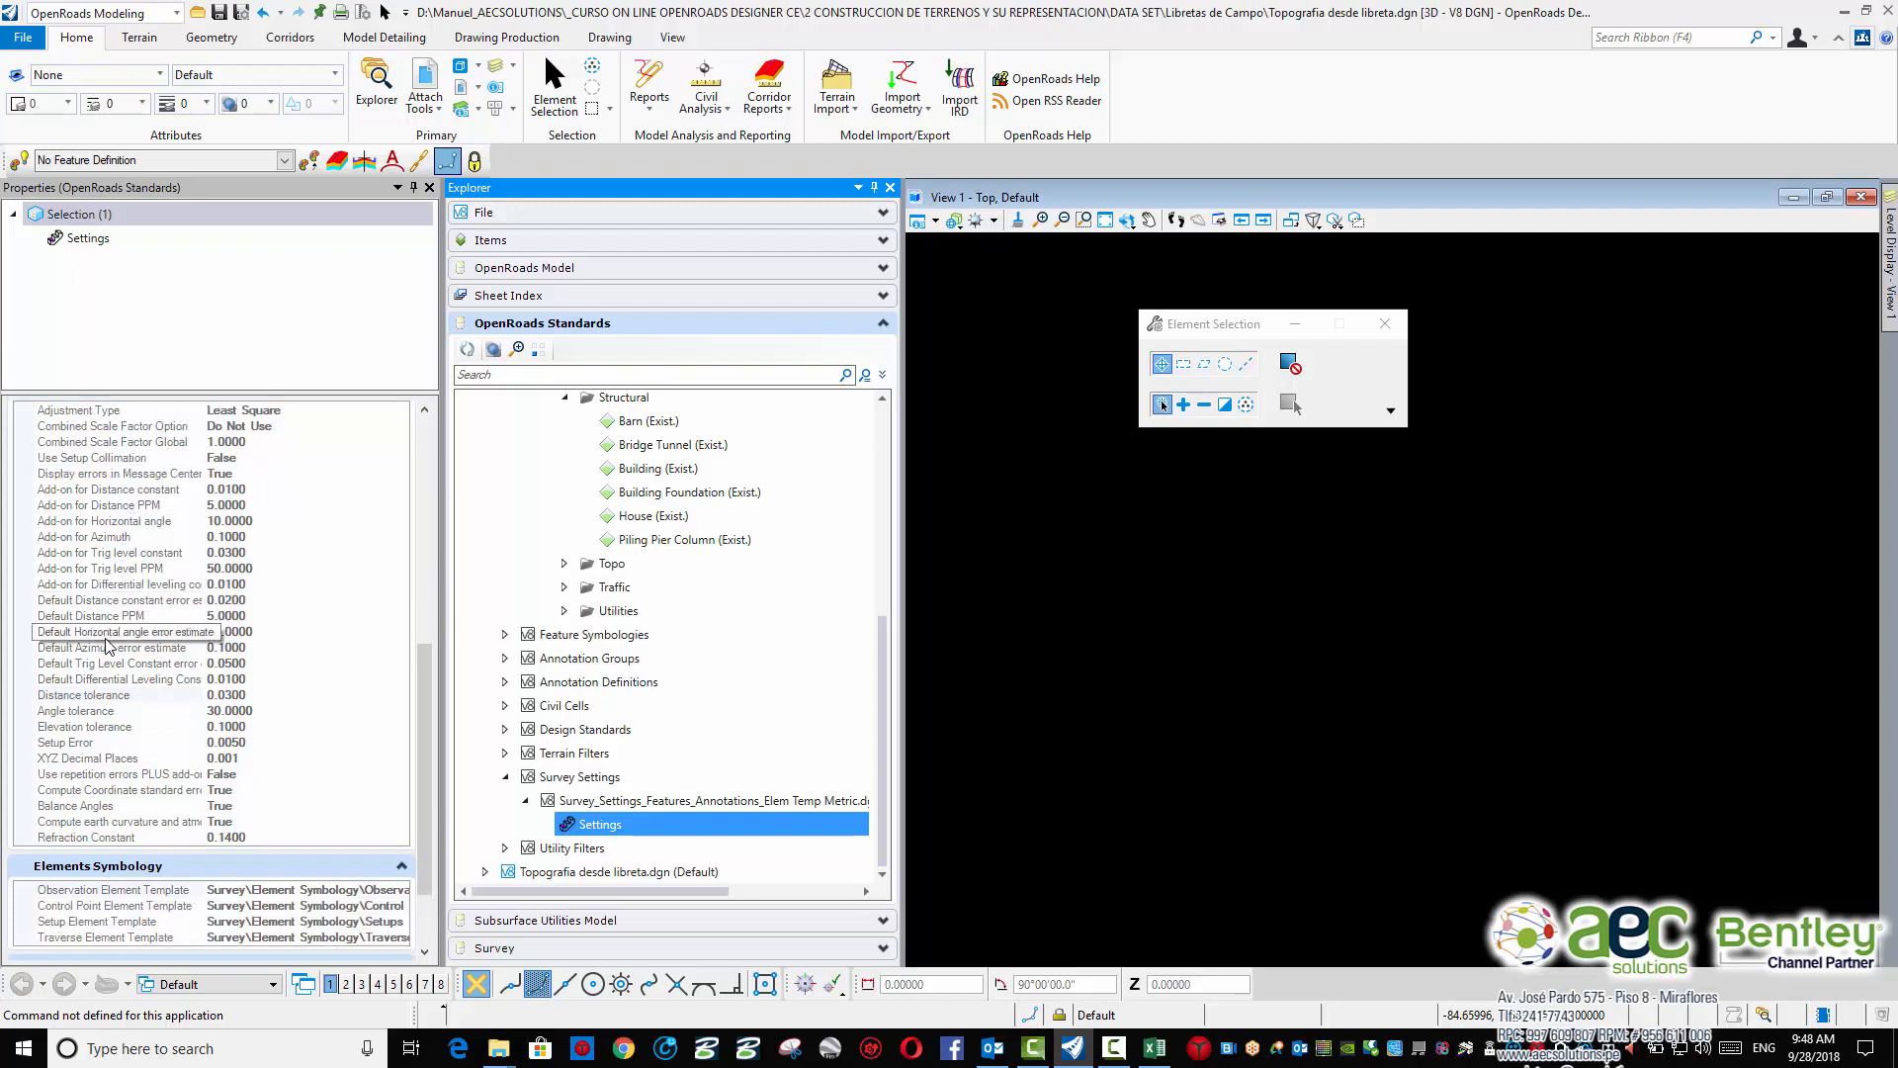
pyautogui.scroll(-4, 197, 652)
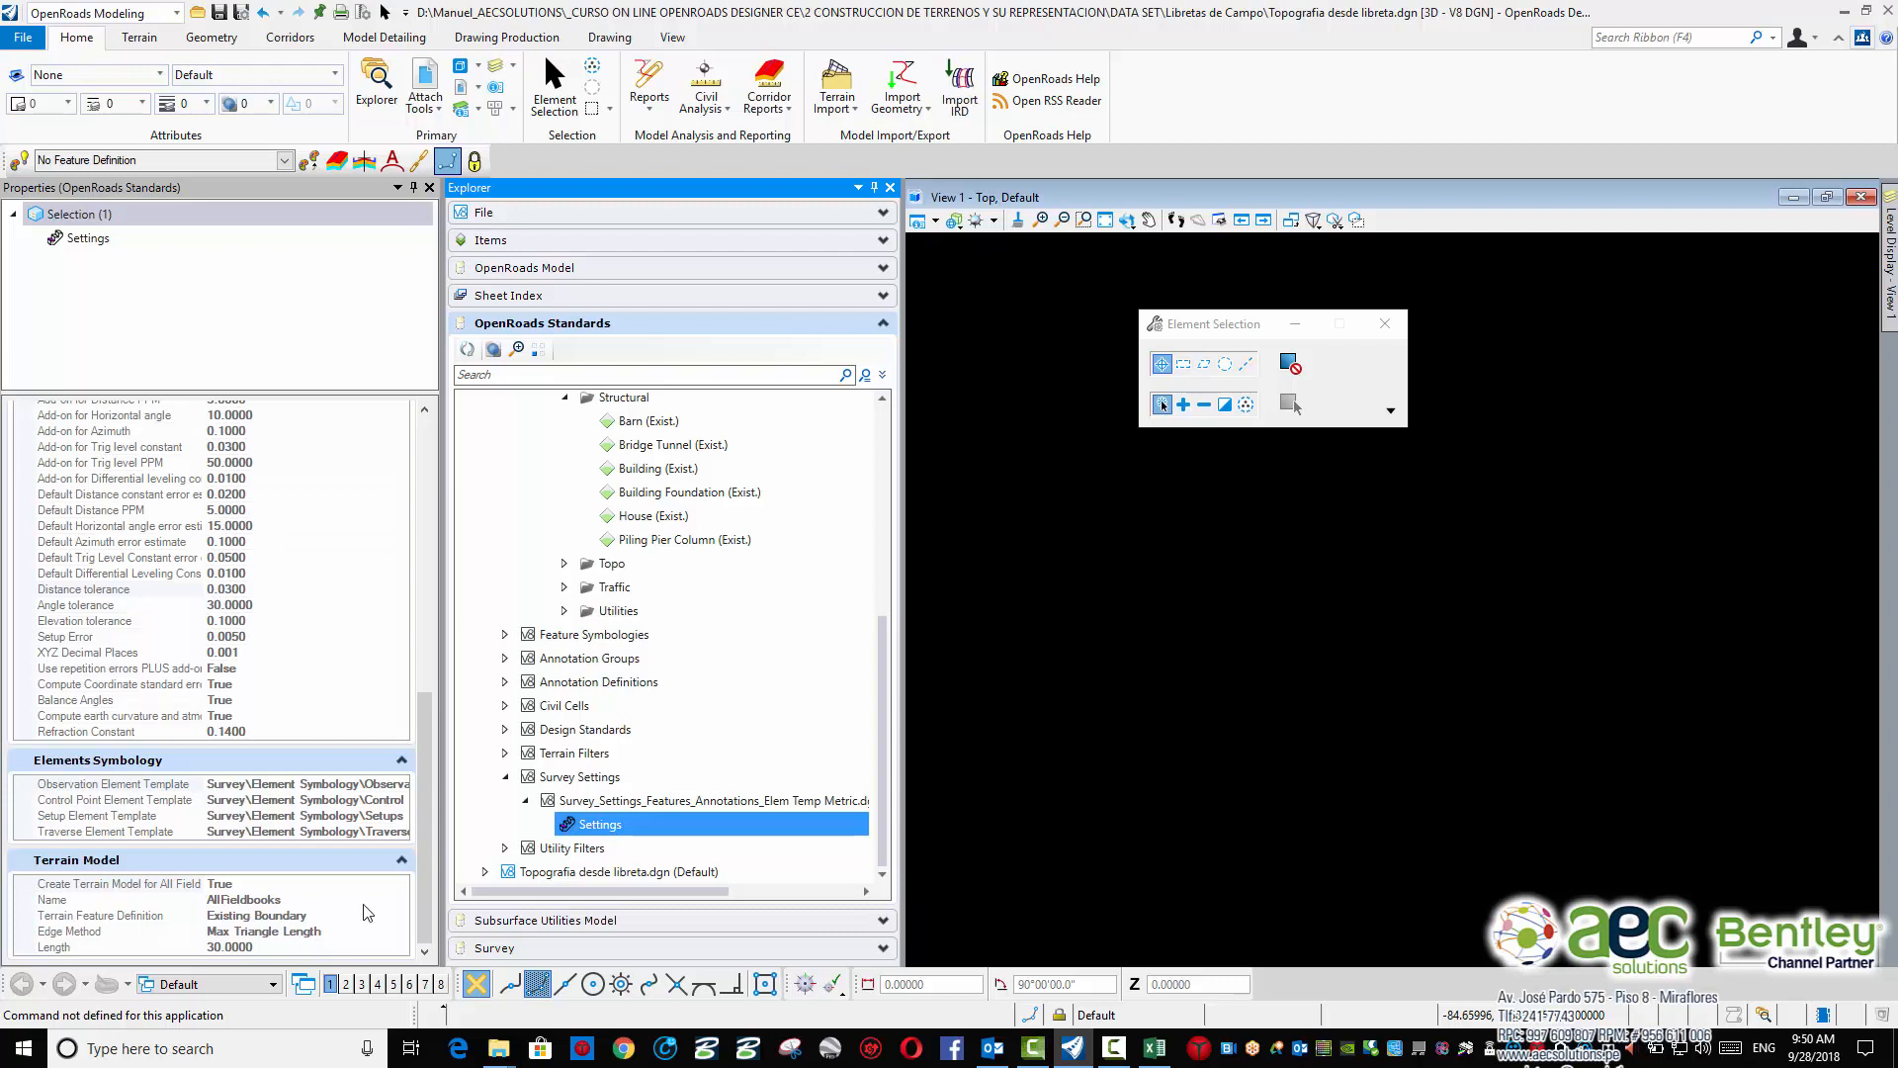
# Collapse the library under Survey Settings and auto-hide the Properties pane, keeping the Explorer docked
pyautogui.click(521, 800)
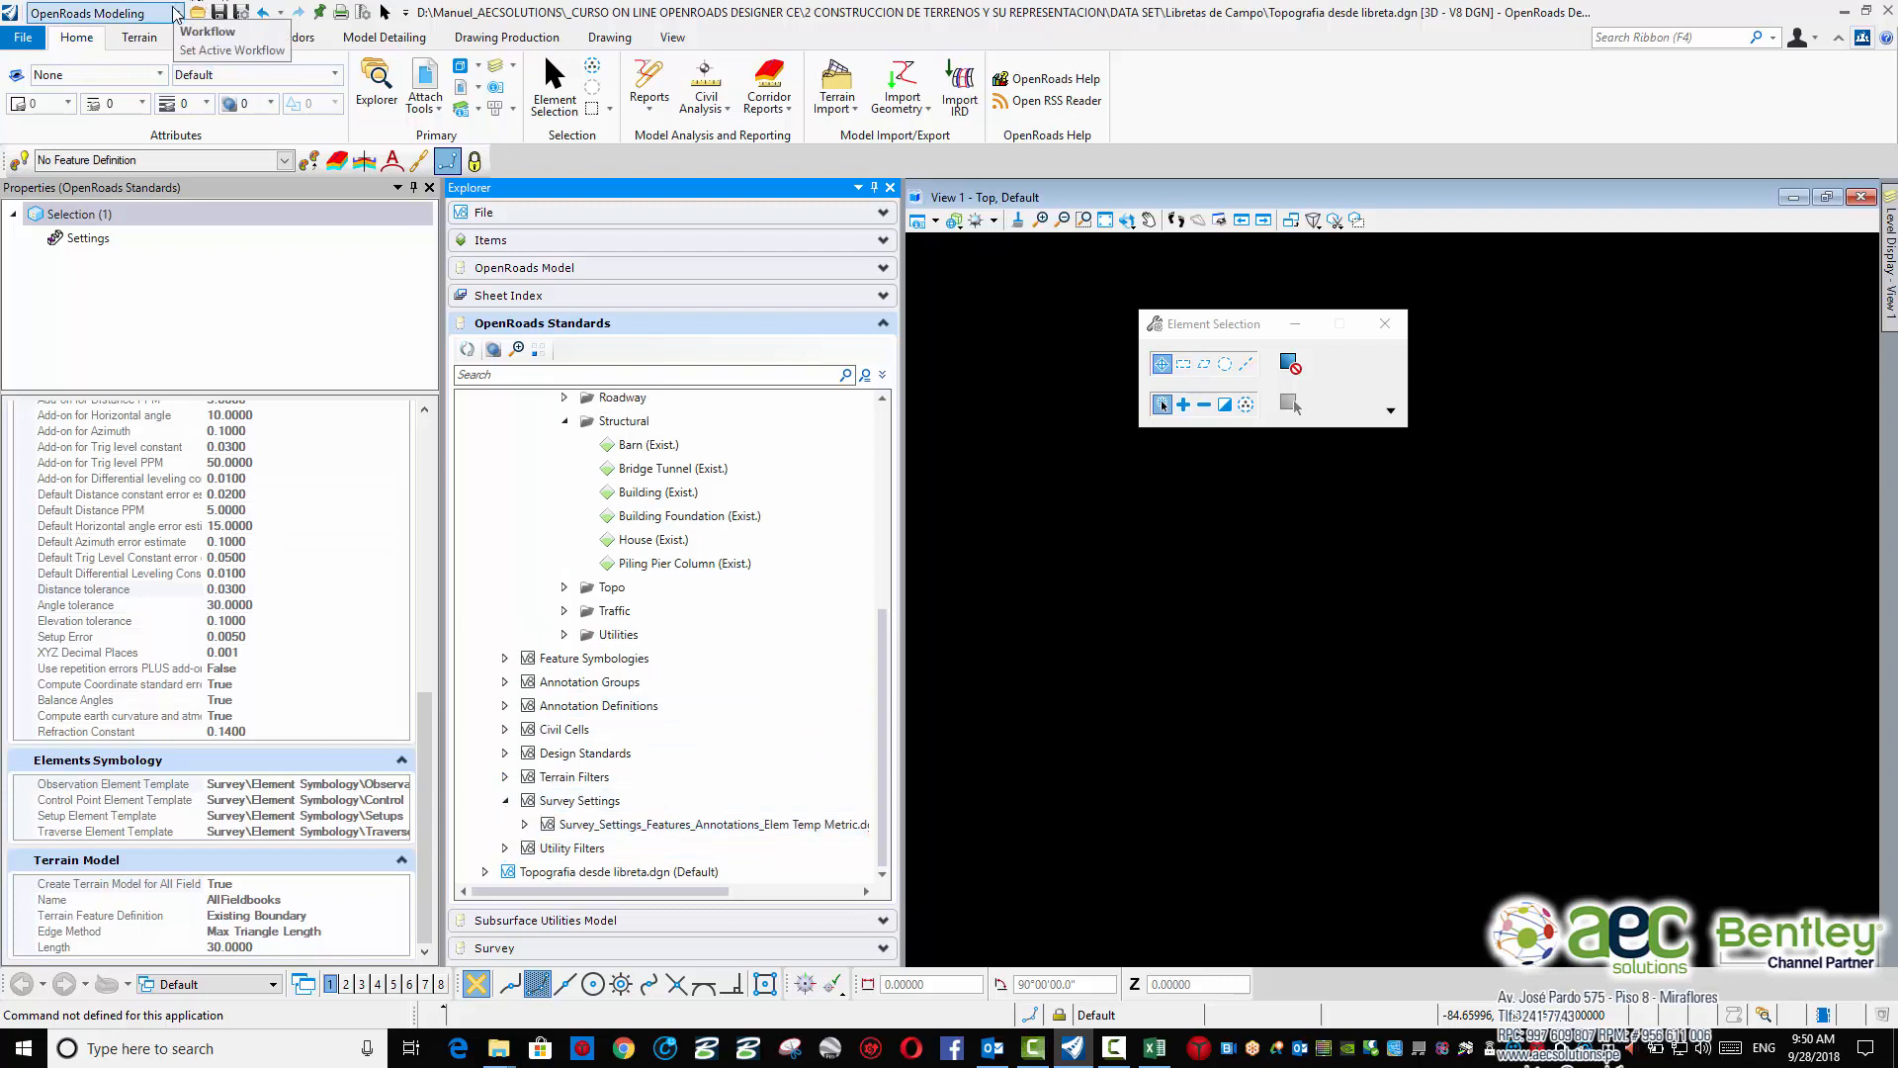
pyautogui.click(874, 188)
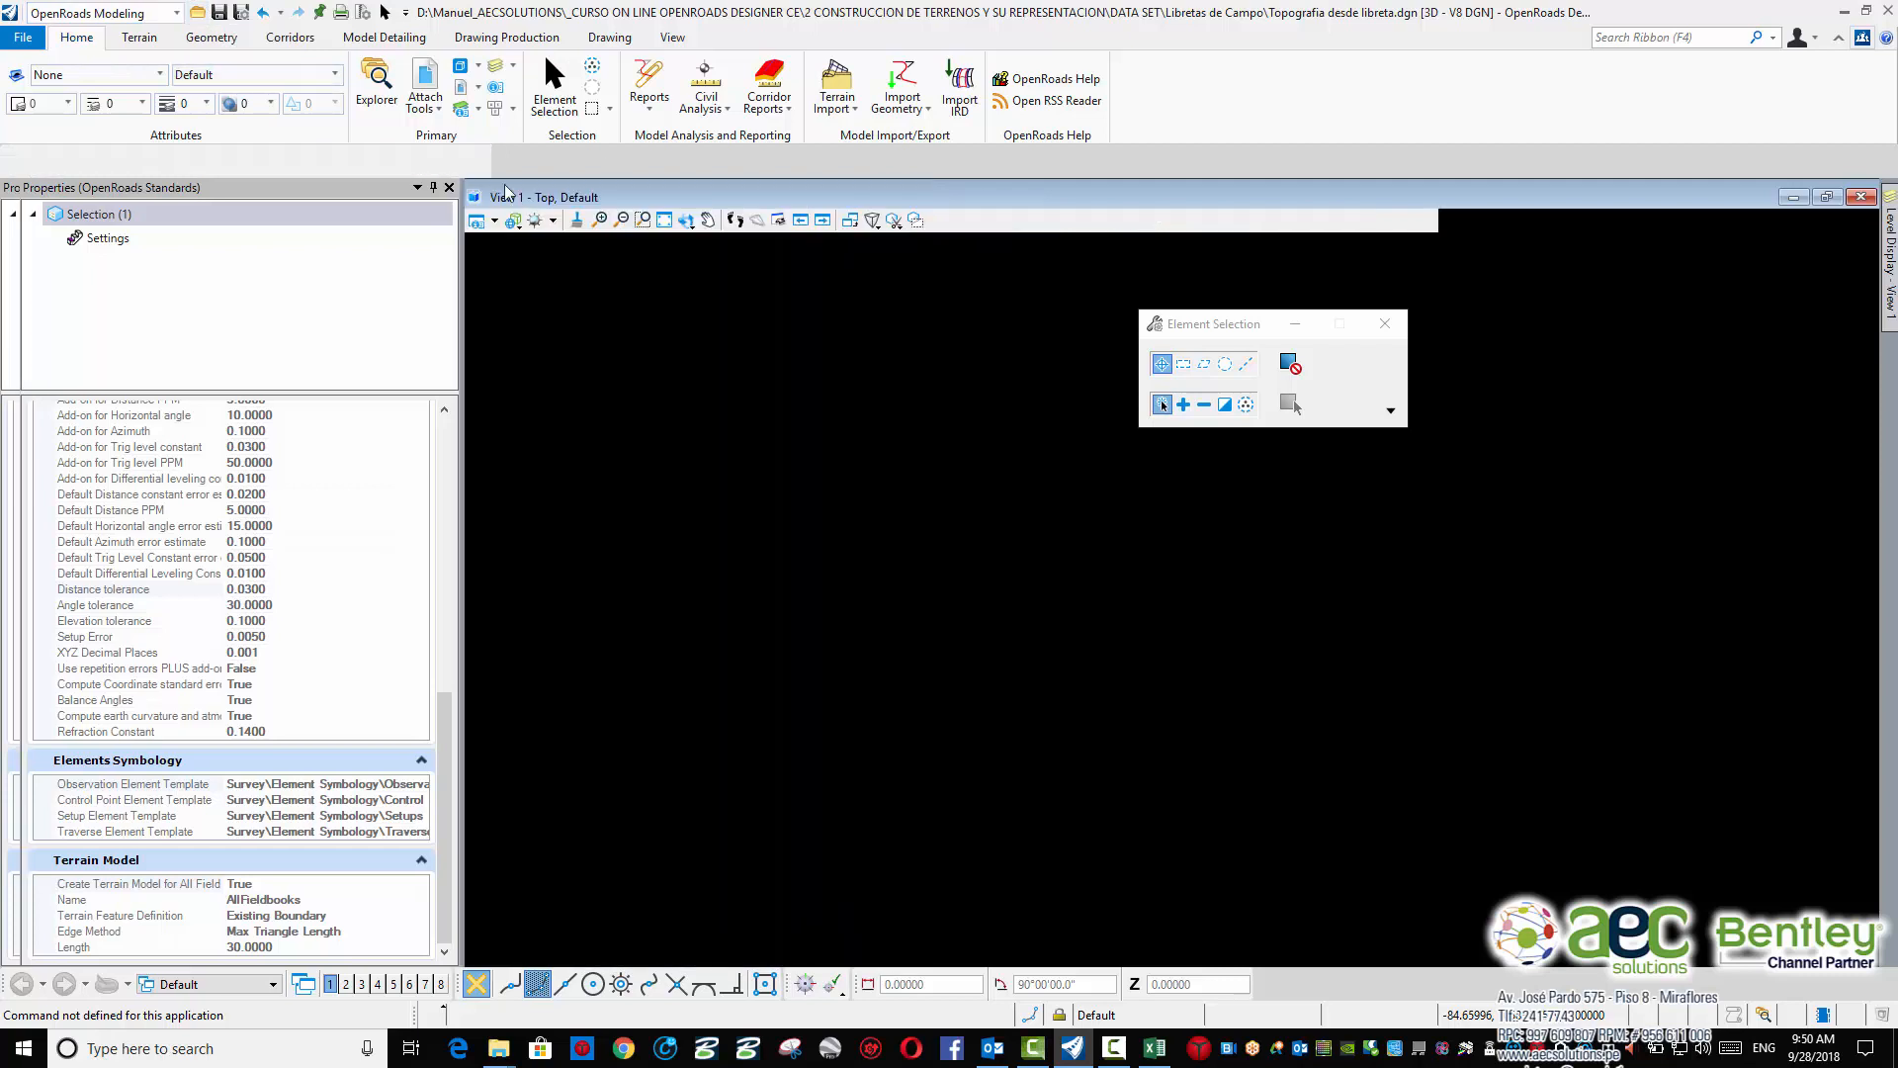
pyautogui.click(433, 187)
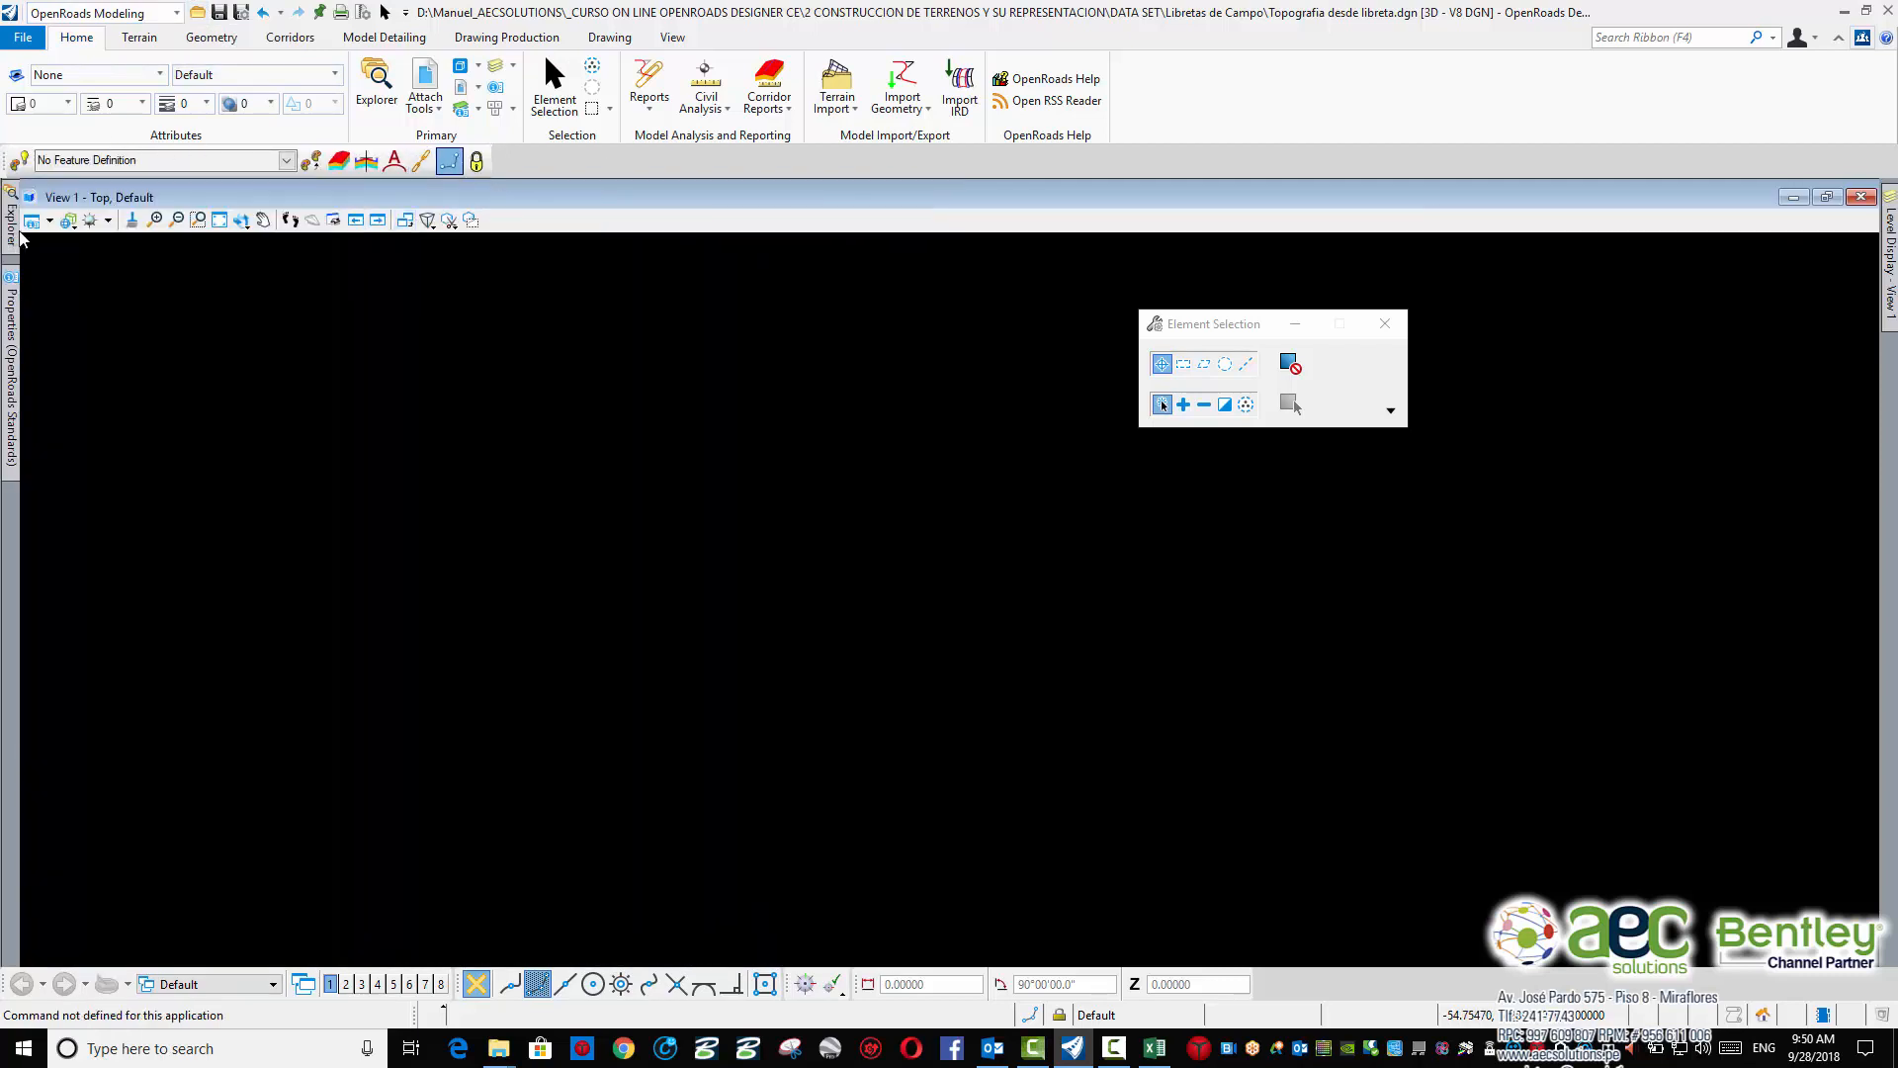
pyautogui.moveTo(6, 237)
pyautogui.click(455, 188)
# Collapse the Survey_Settings feature definitions and expand Survey Data and its Default model in the Explorer's Survey section
pyautogui.scroll(5, 440, 458)
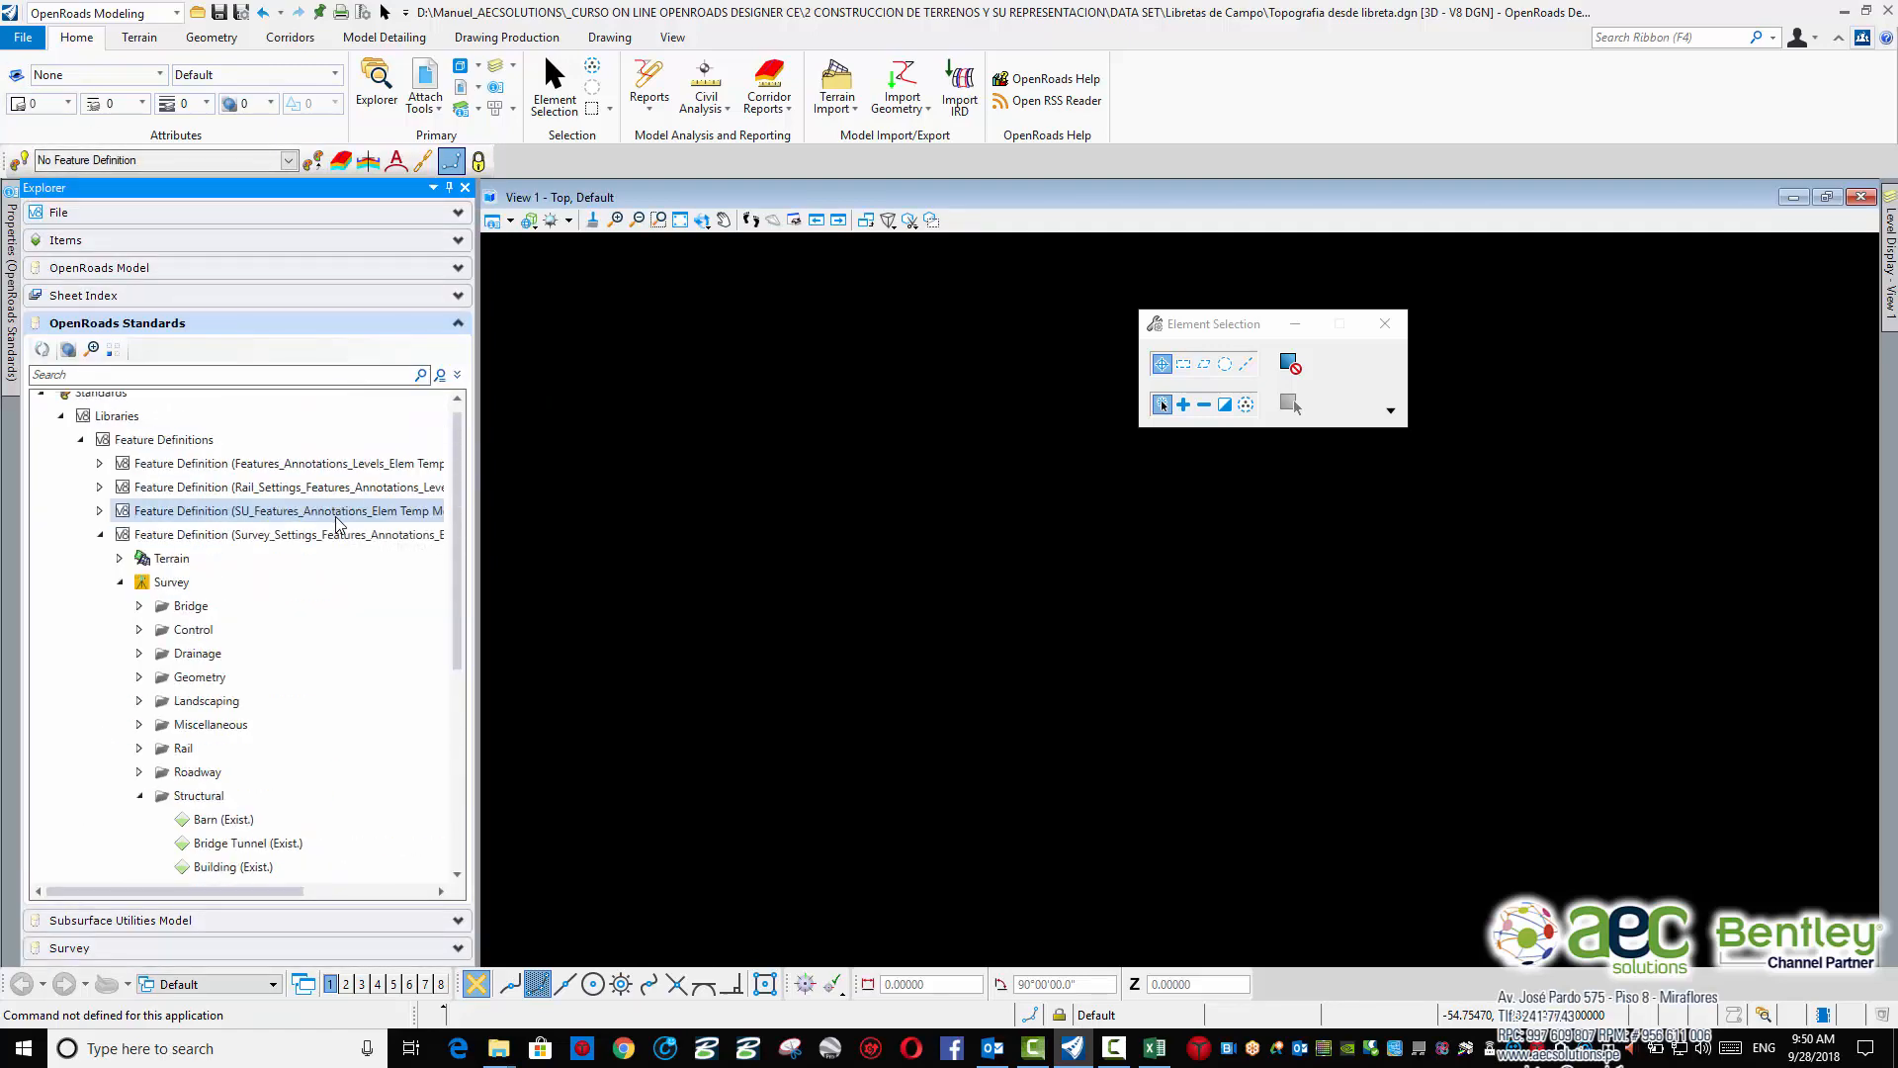
pyautogui.click(99, 535)
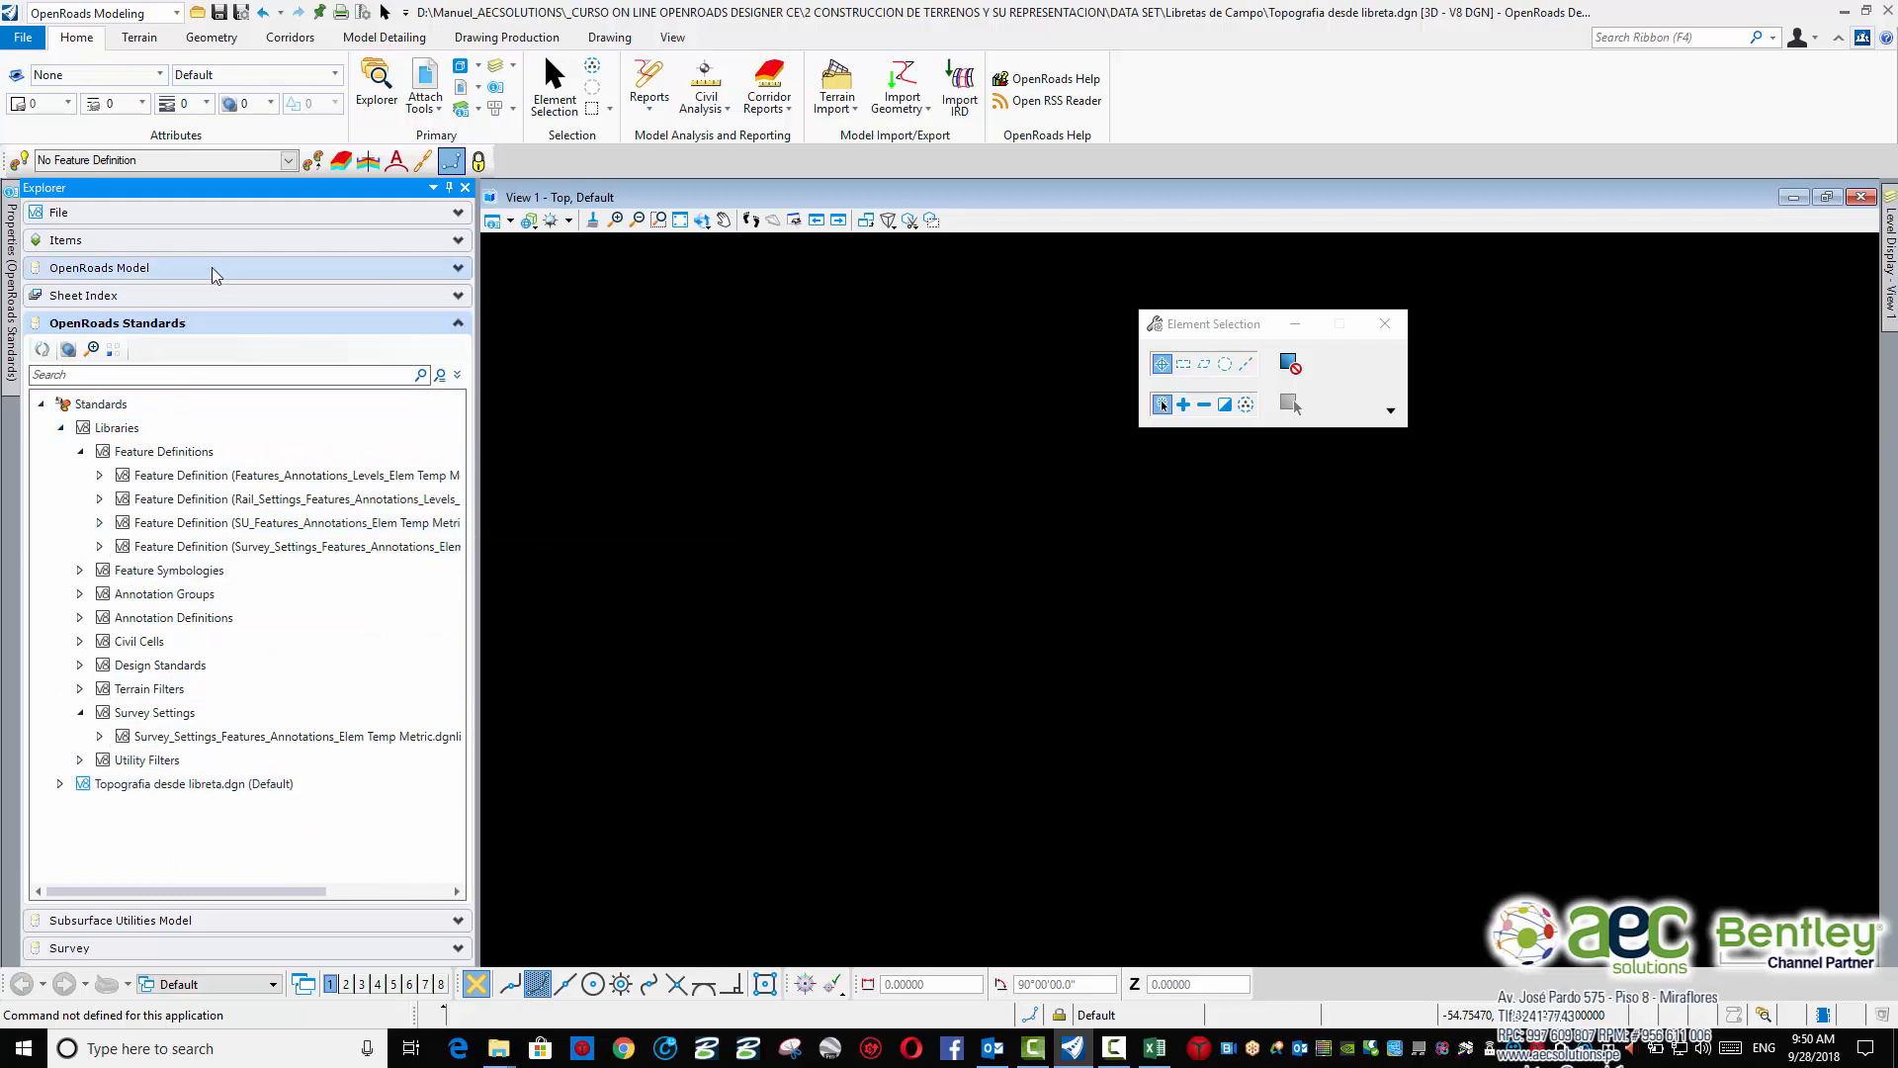
pyautogui.click(181, 949)
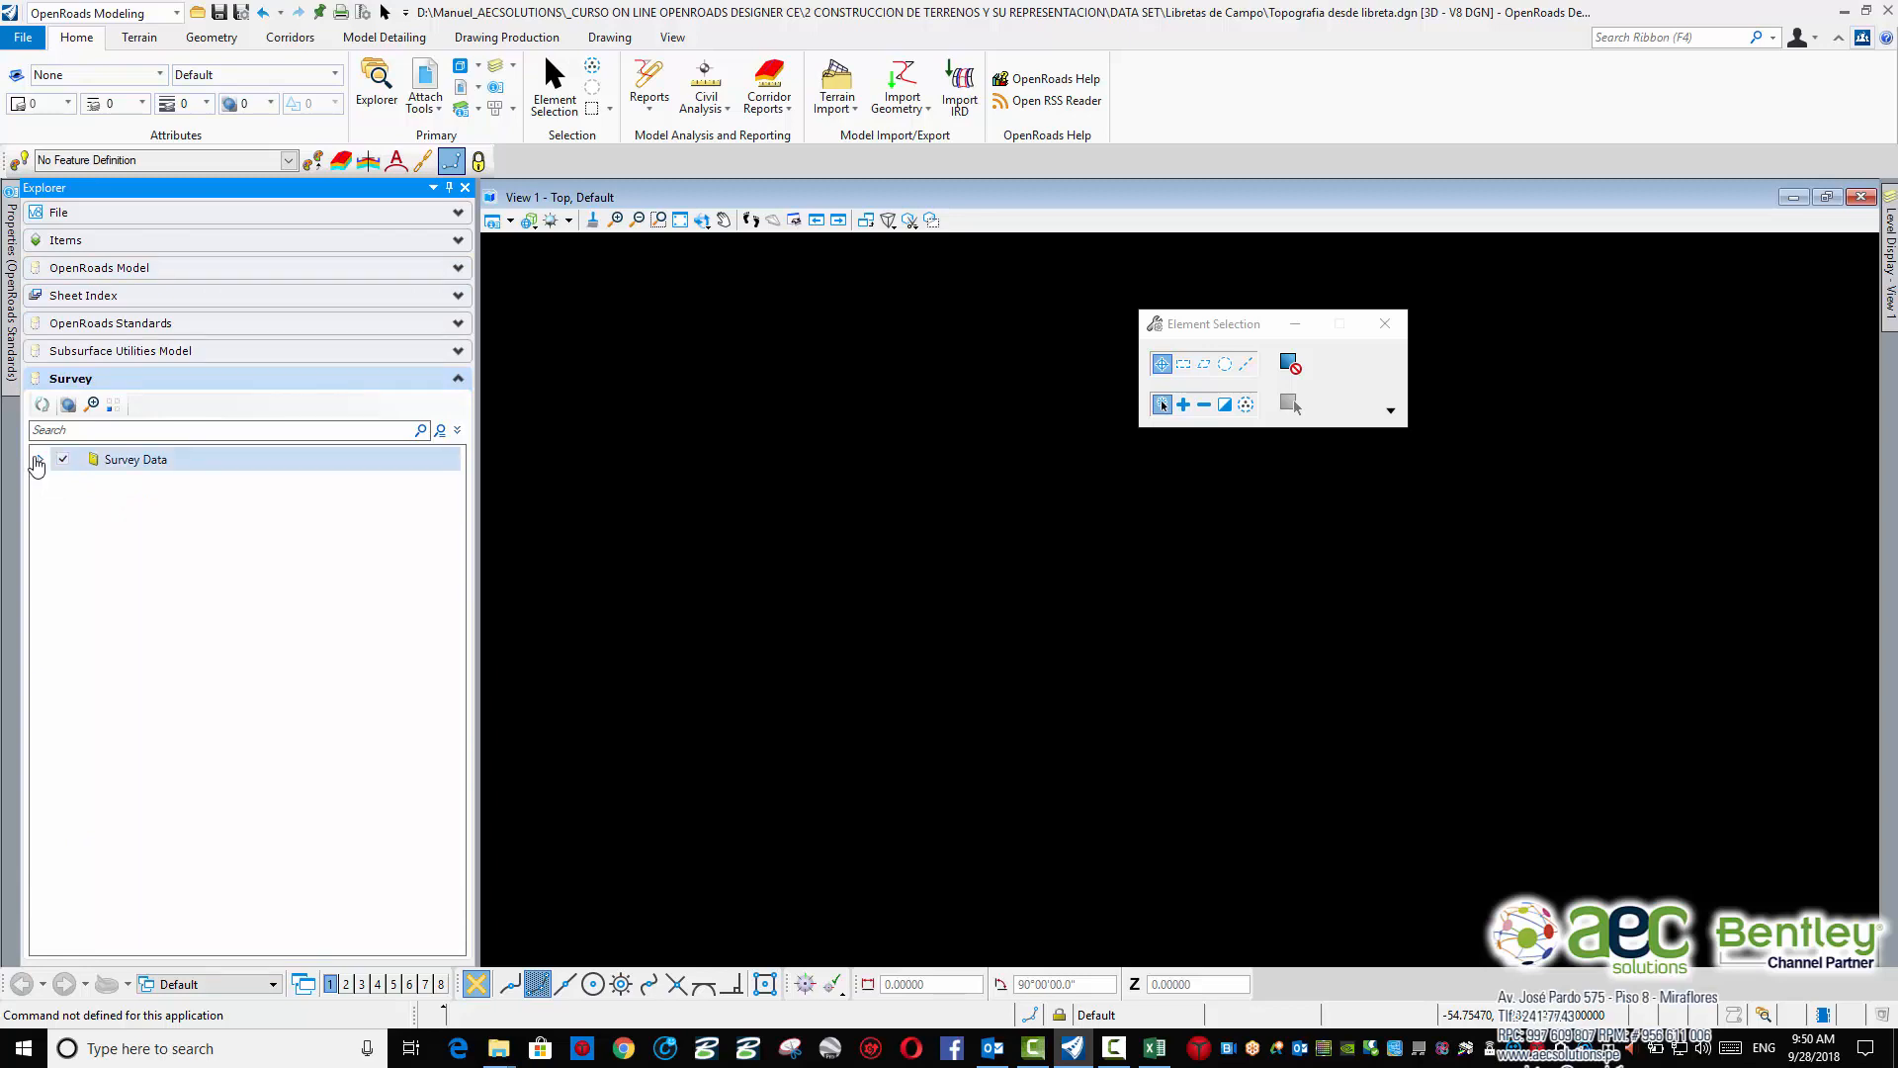
pyautogui.click(39, 460)
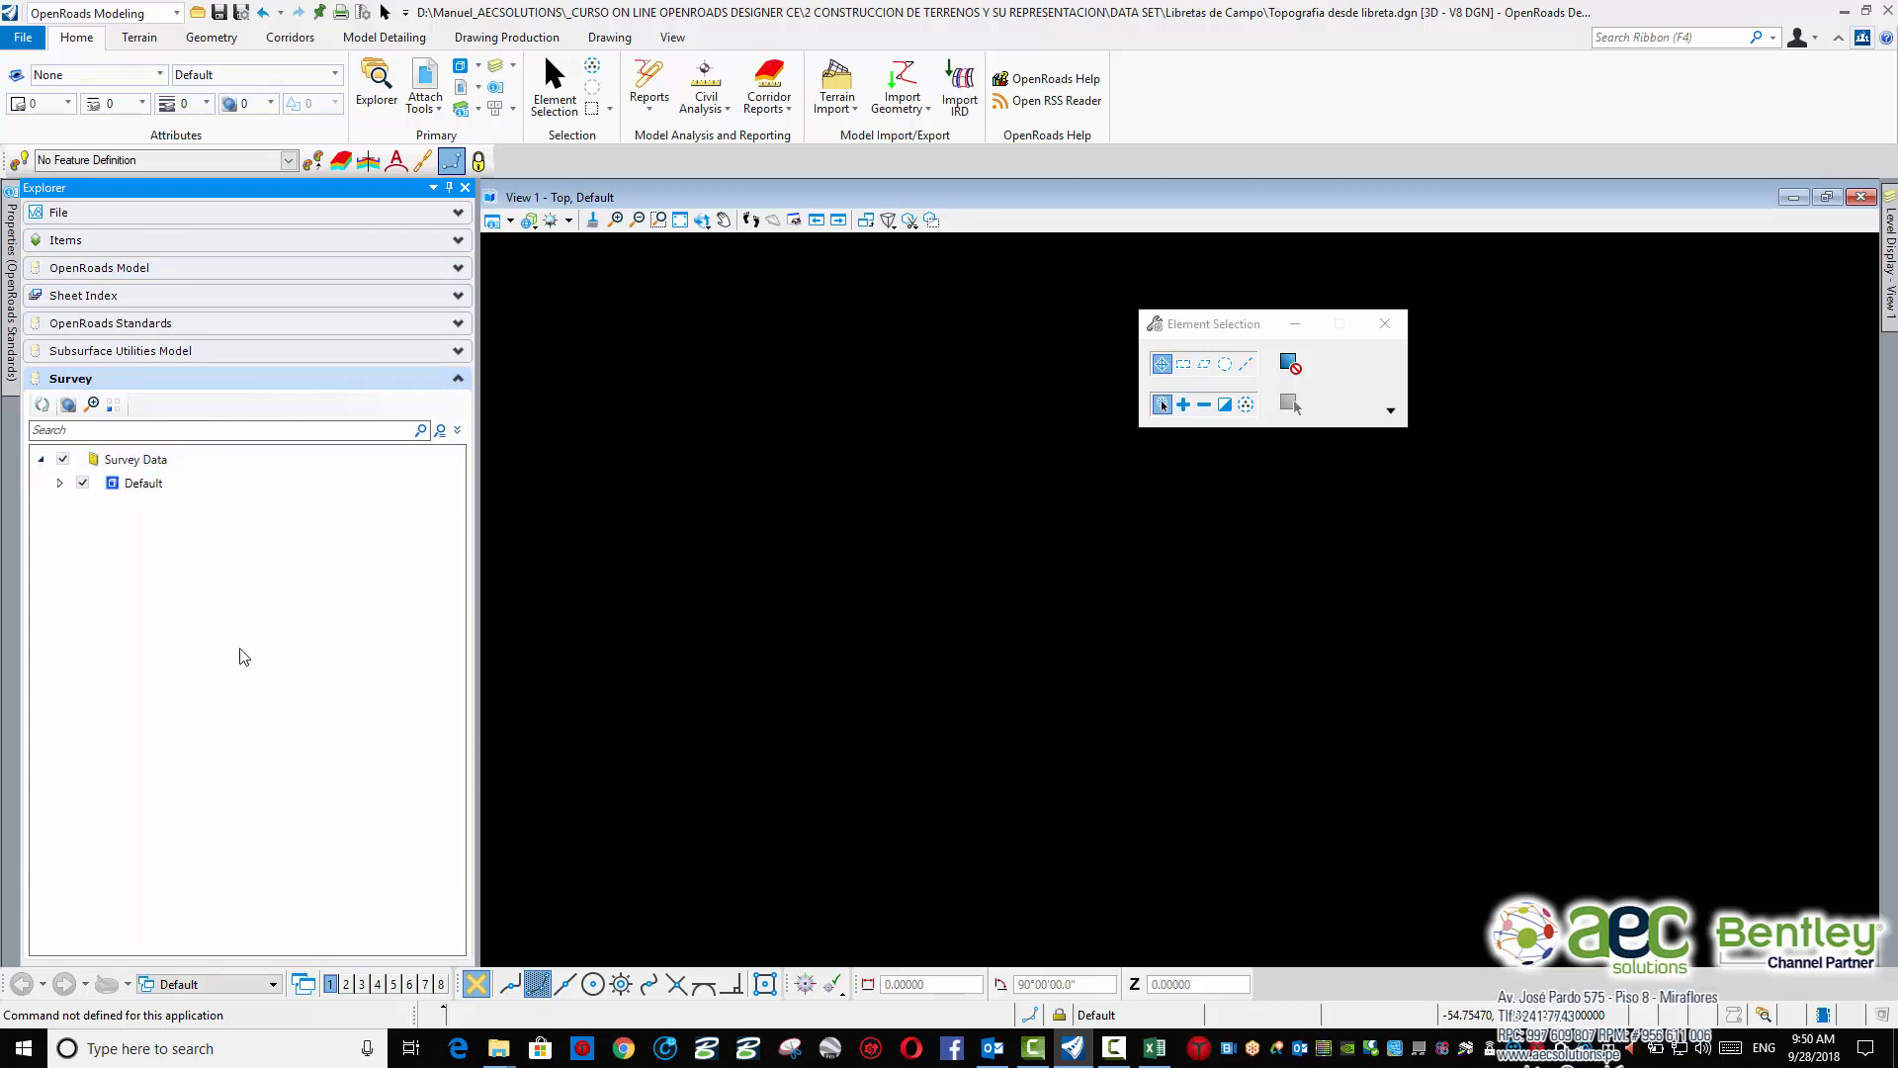
pyautogui.click(61, 483)
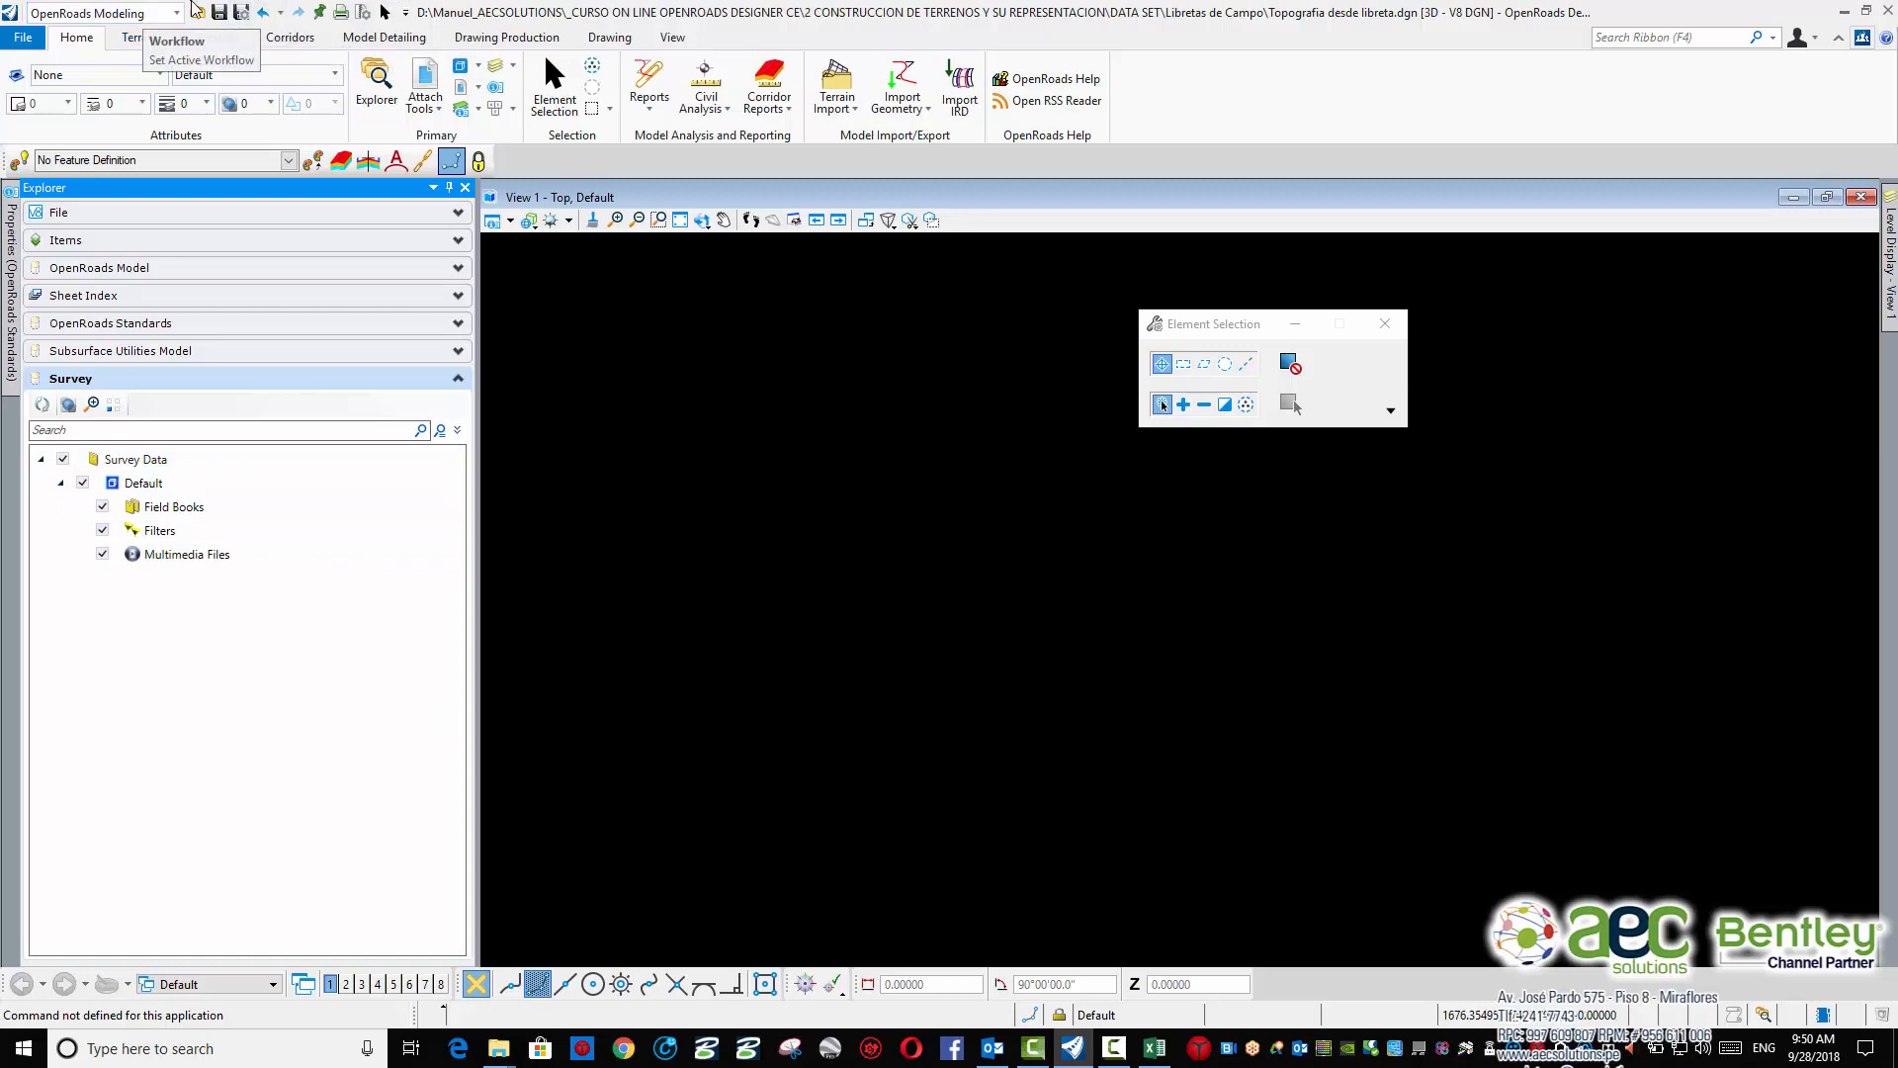
# Switch the active workflow to Survey and display the Field Book tools
pyautogui.click(179, 13)
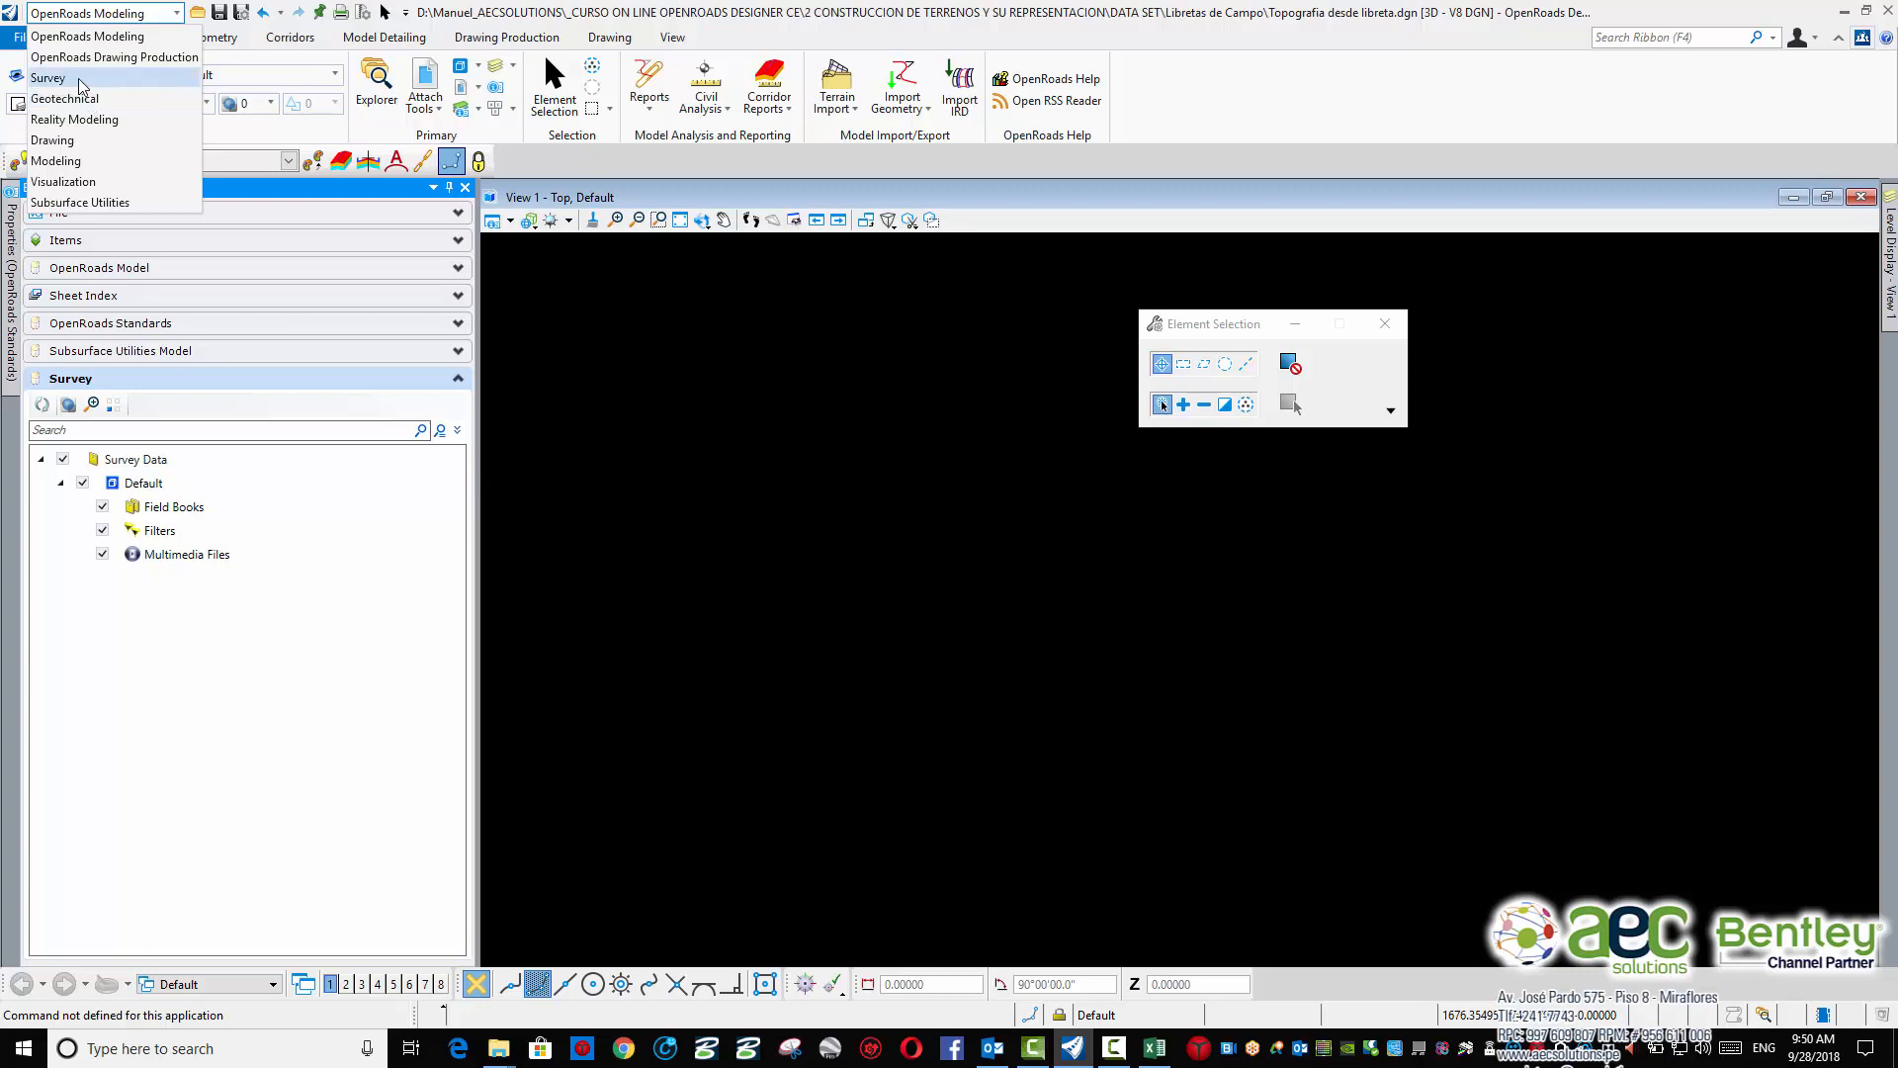
pyautogui.click(49, 78)
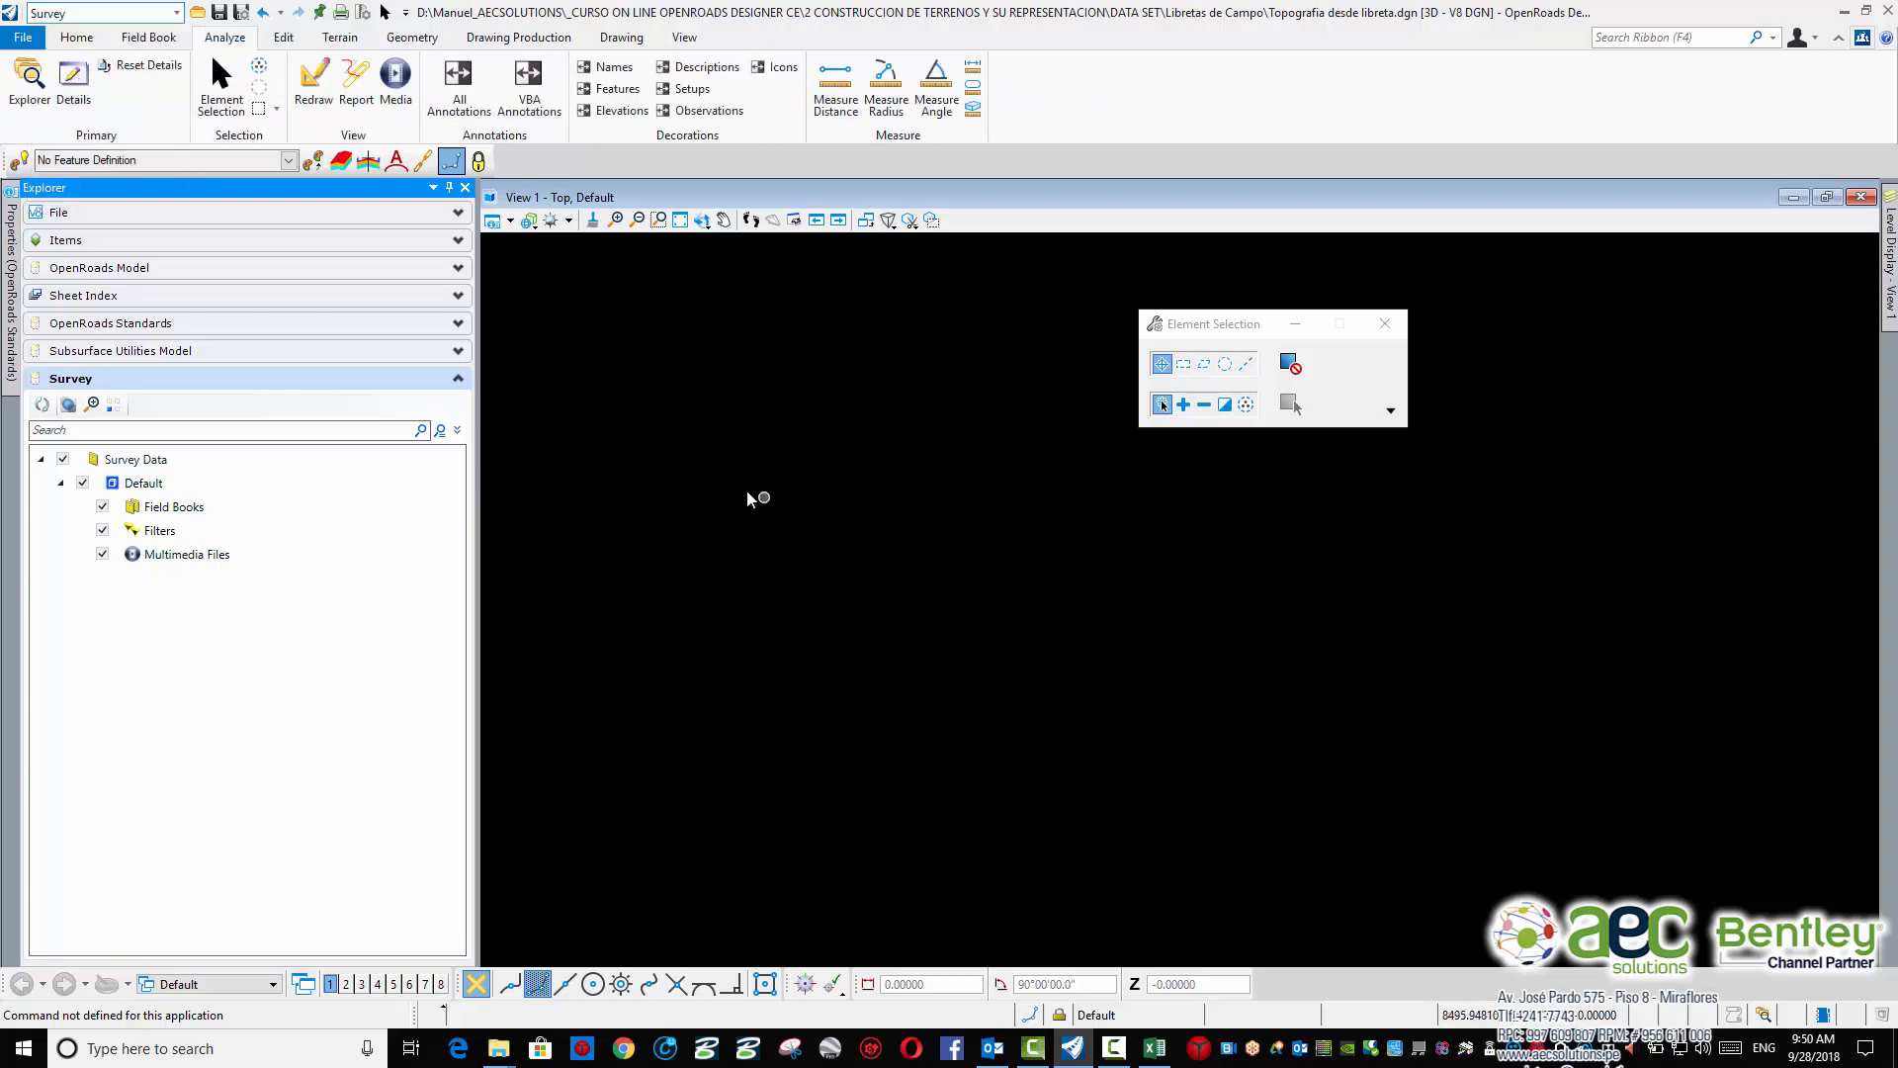
pyautogui.click(148, 37)
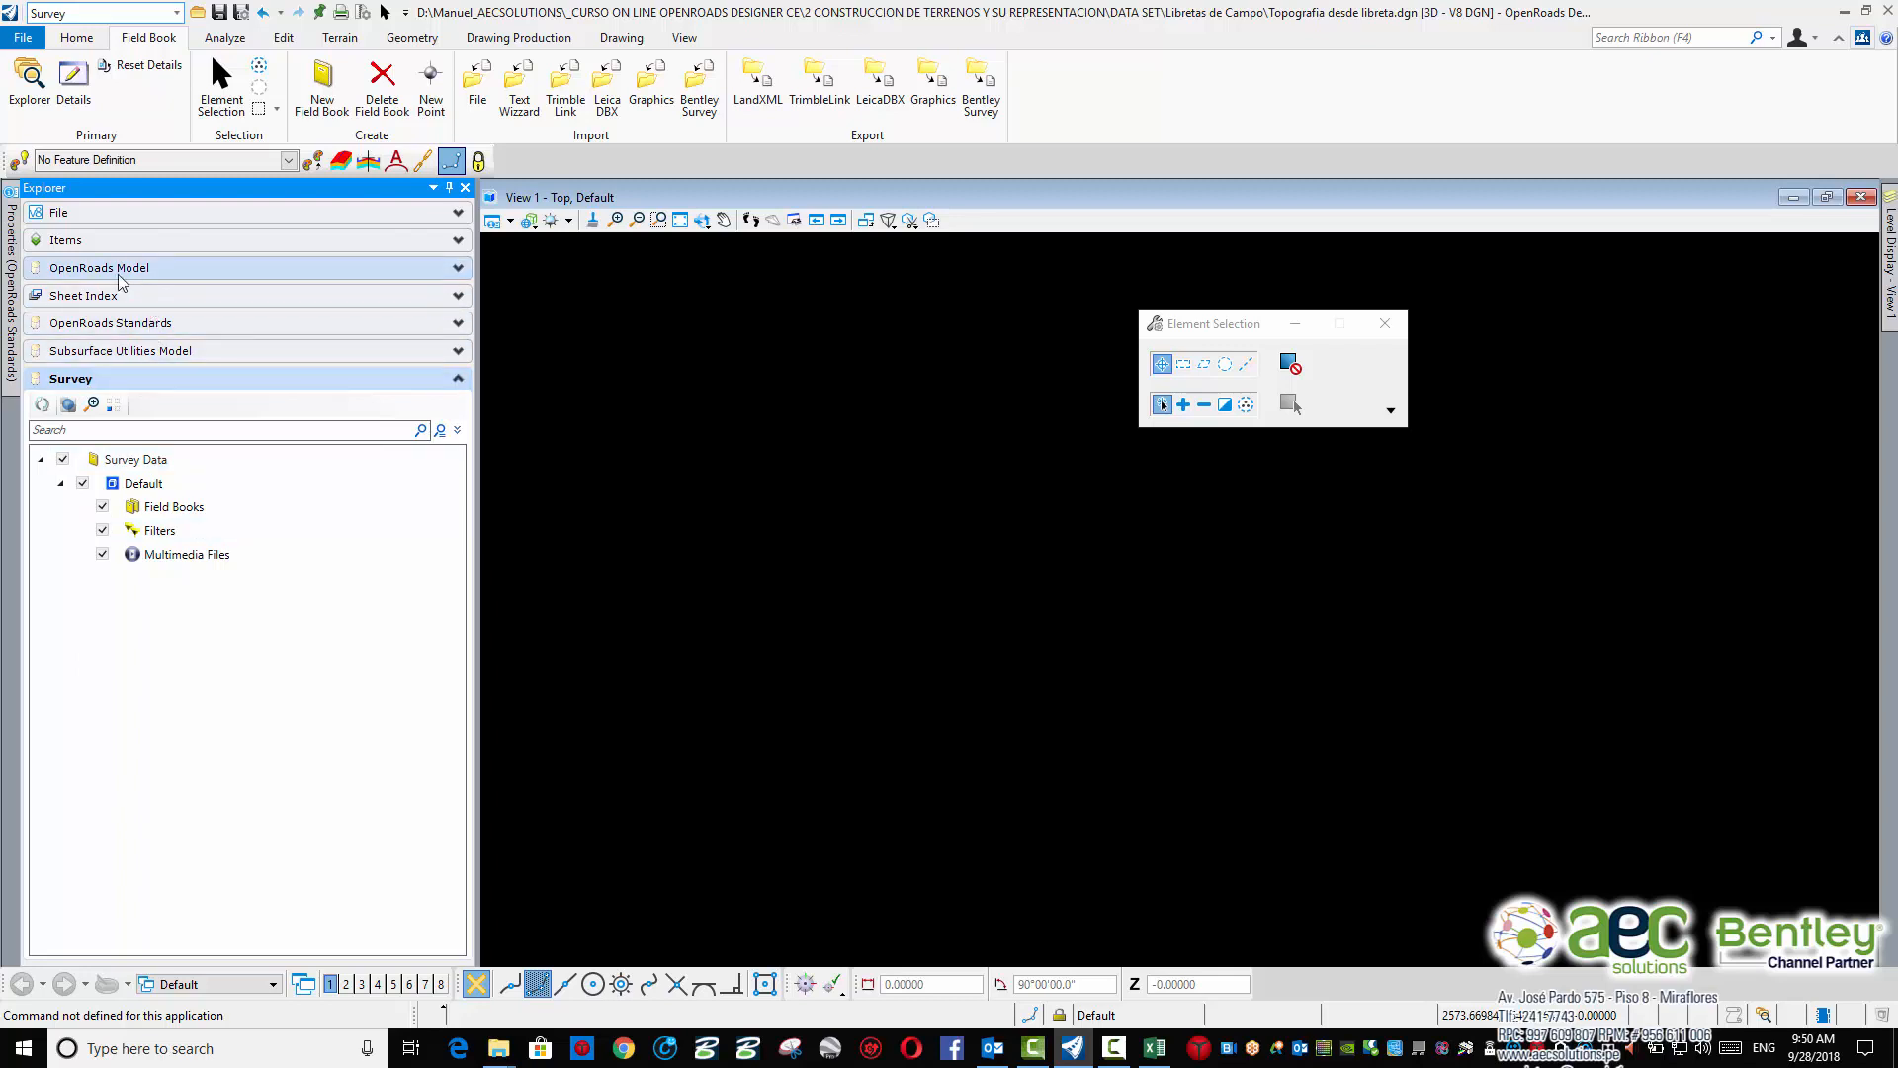
# Examine the Explorer's File contents and the OpenRoads Model categories of Topografia desde libreta.dgn, and collapse both sections
pyautogui.click(124, 219)
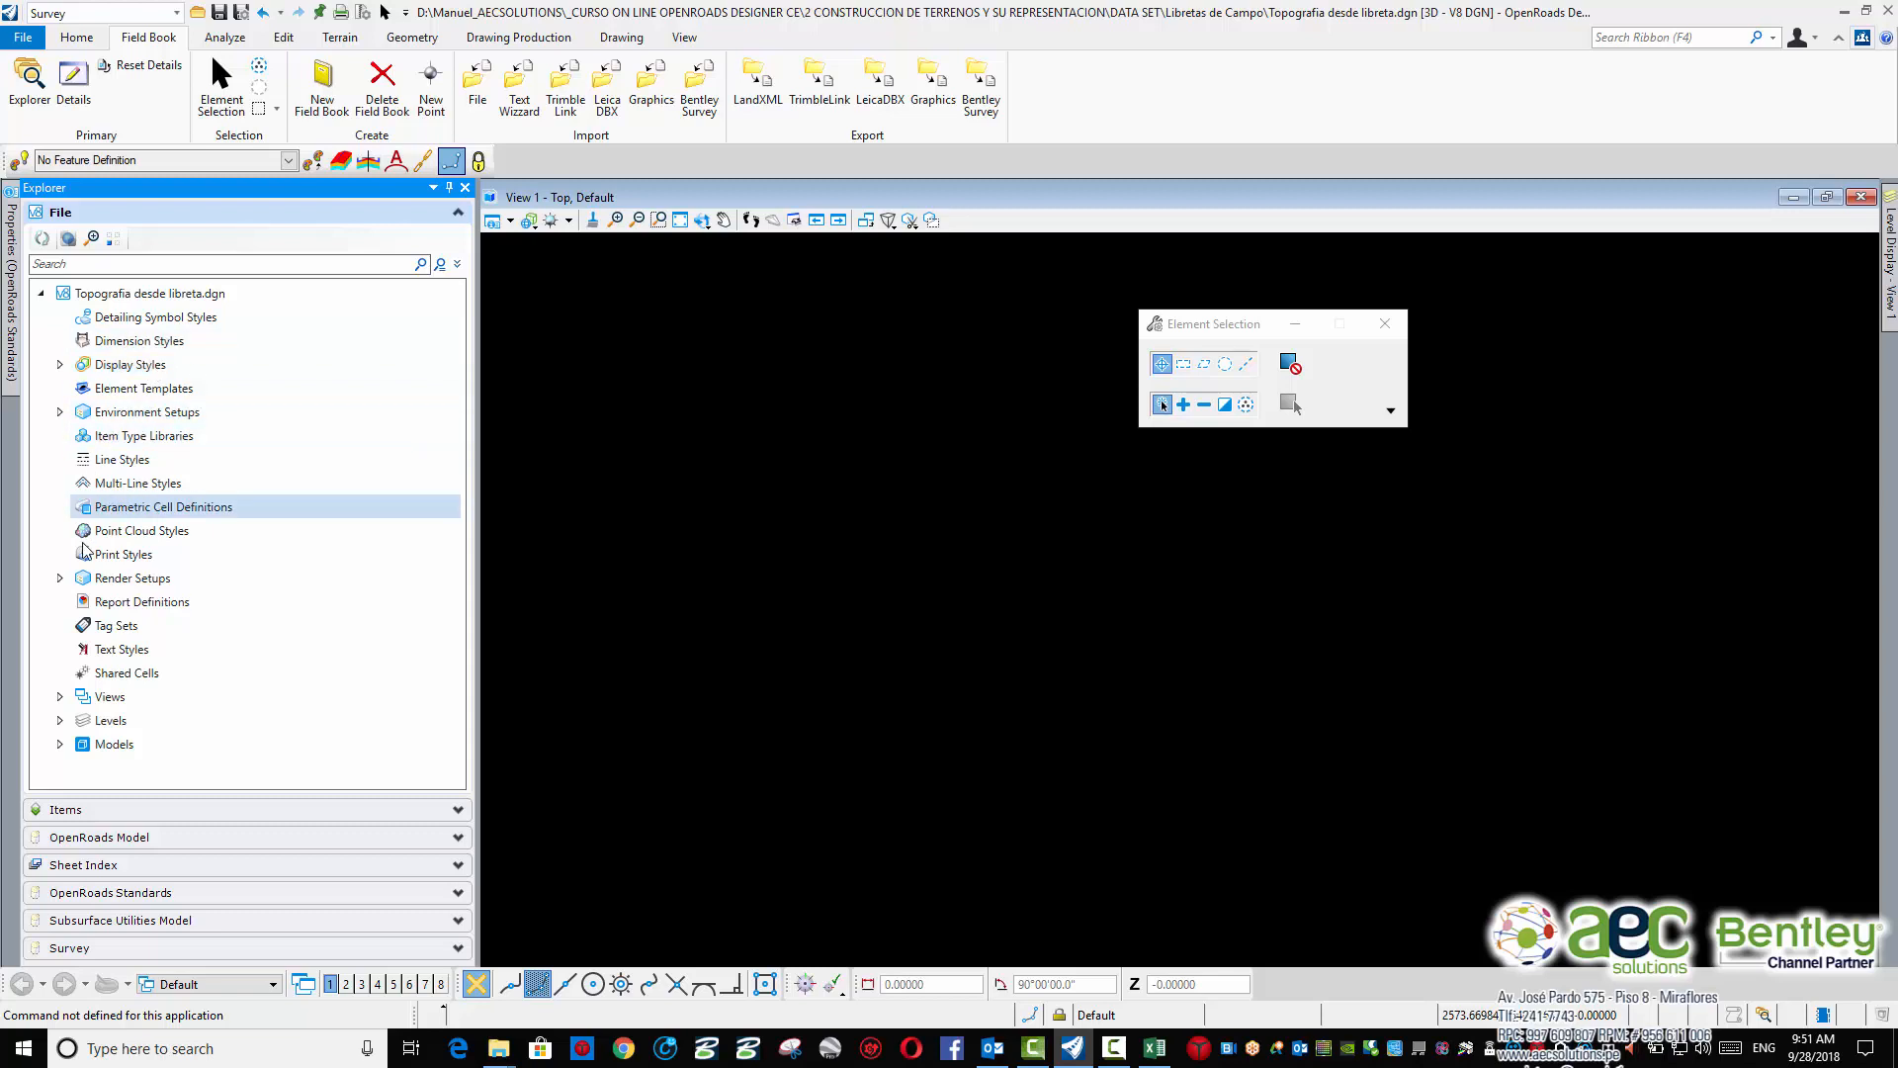
pyautogui.click(458, 214)
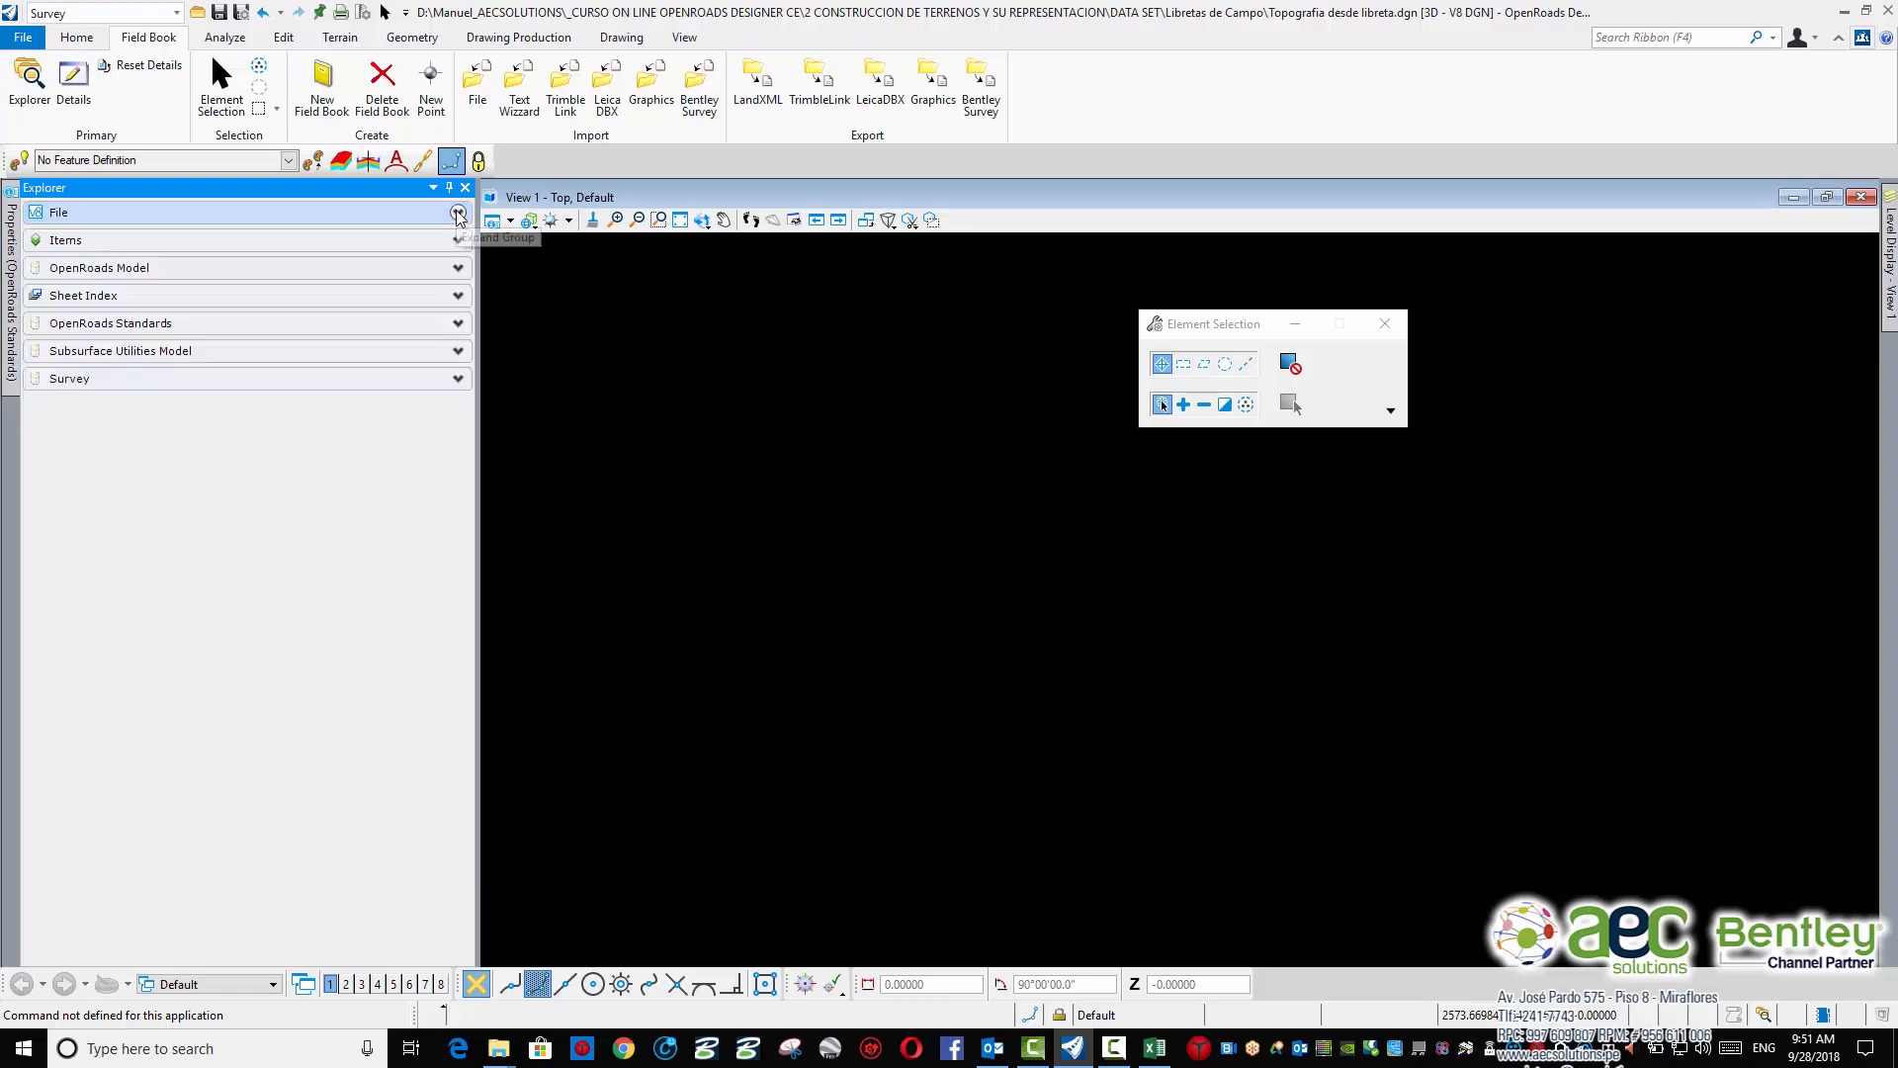
pyautogui.click(107, 274)
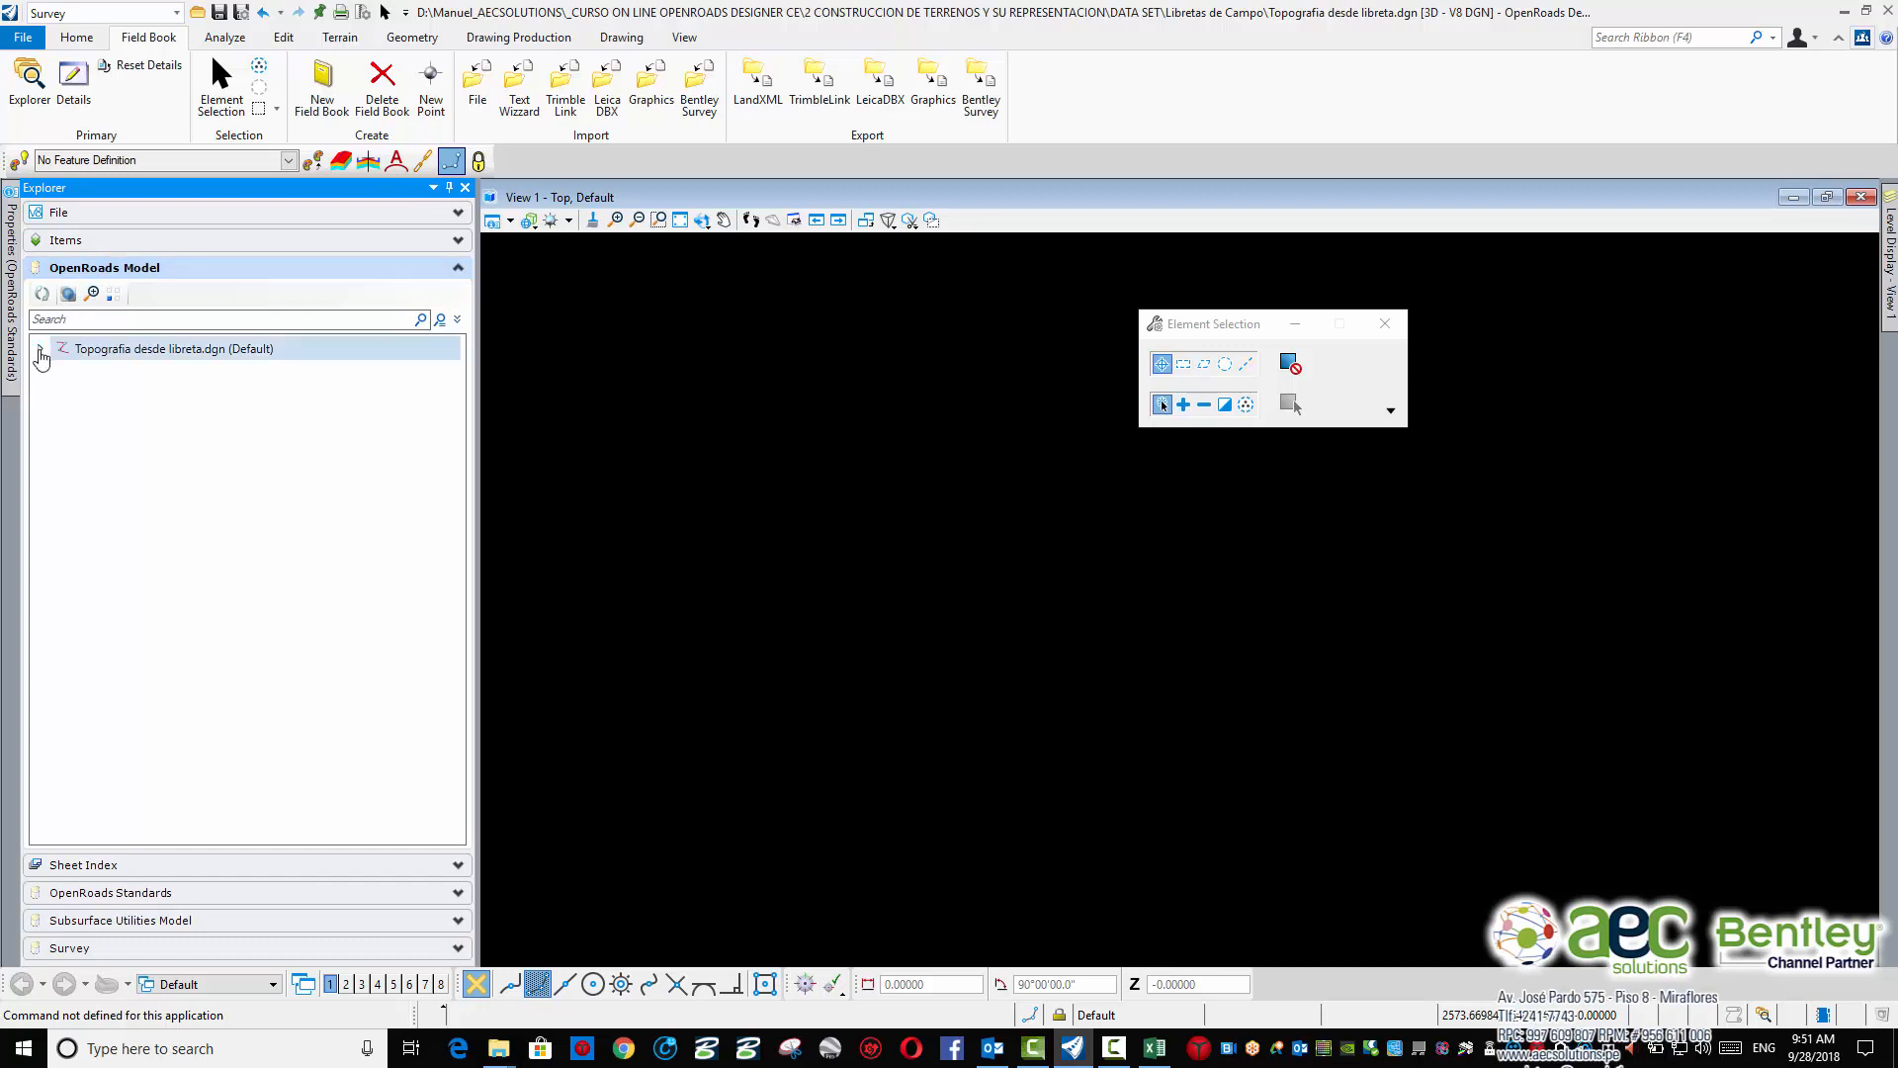
pyautogui.click(39, 351)
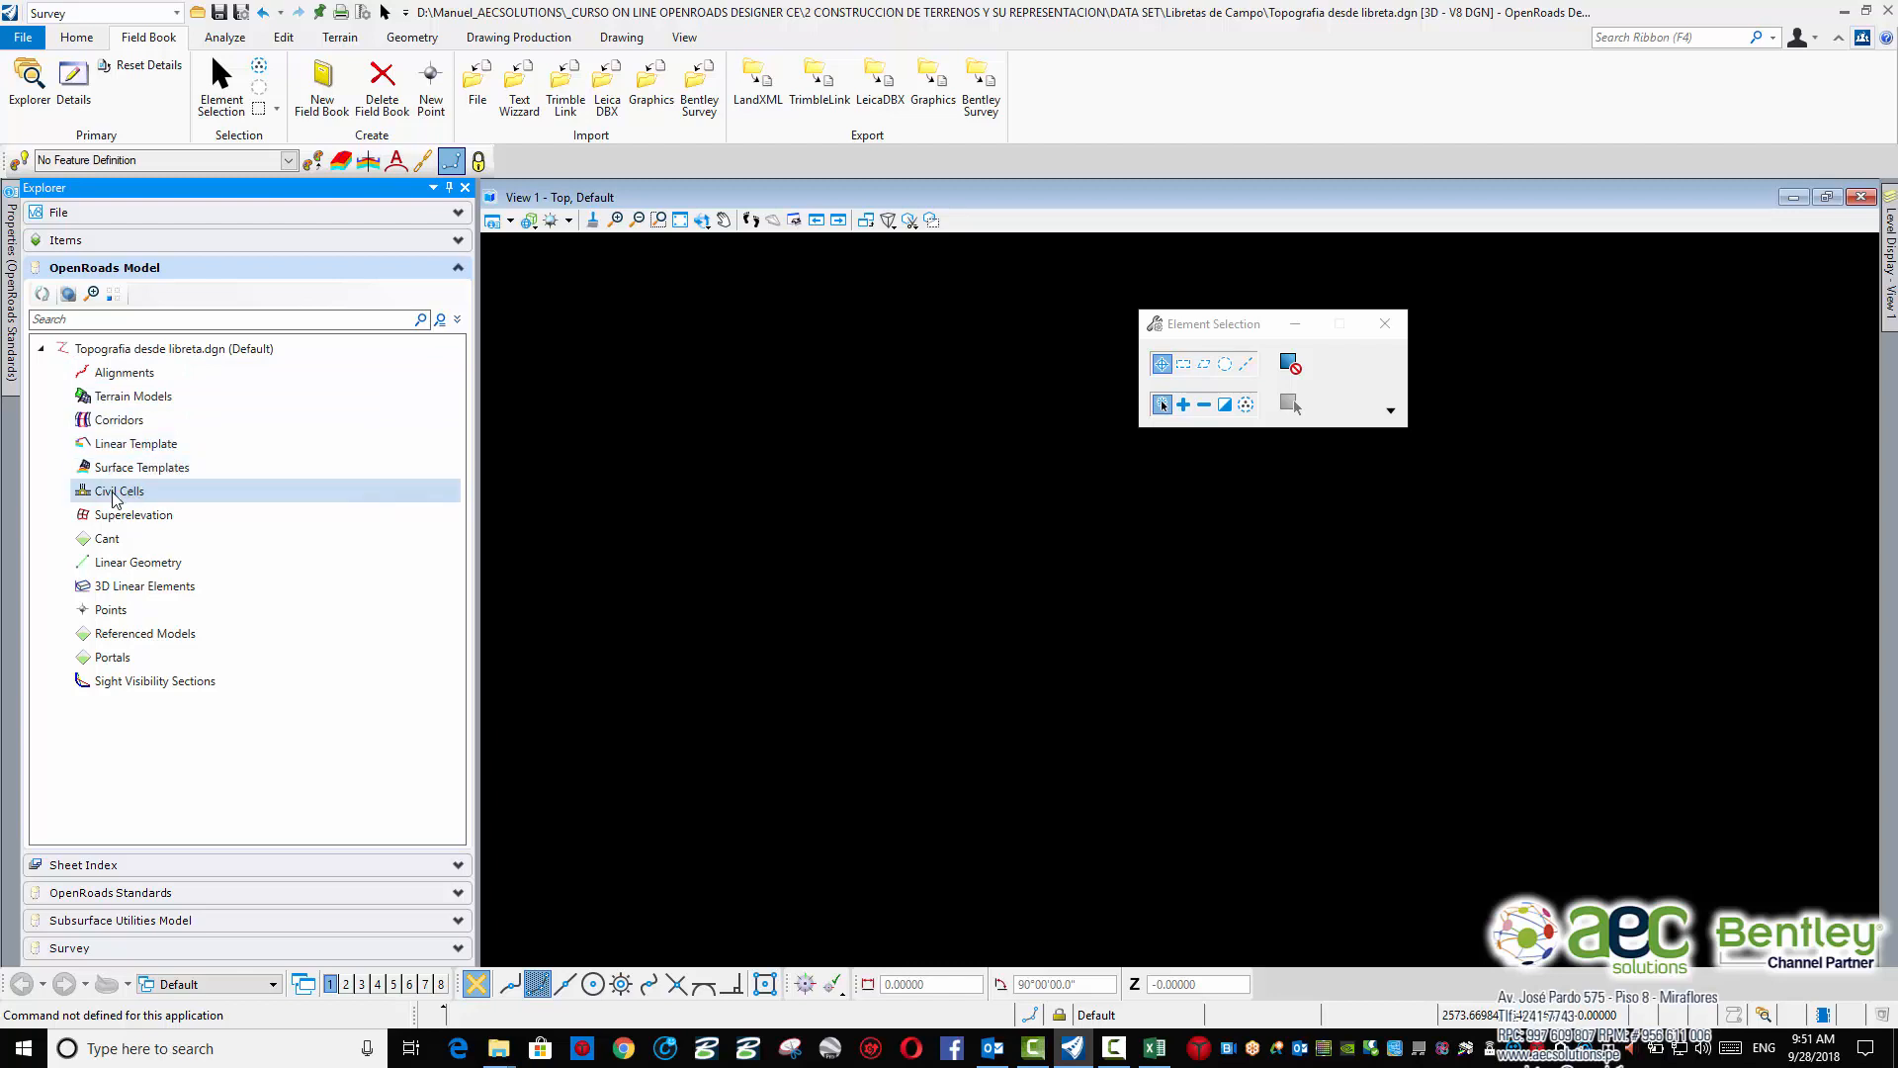
pyautogui.click(458, 268)
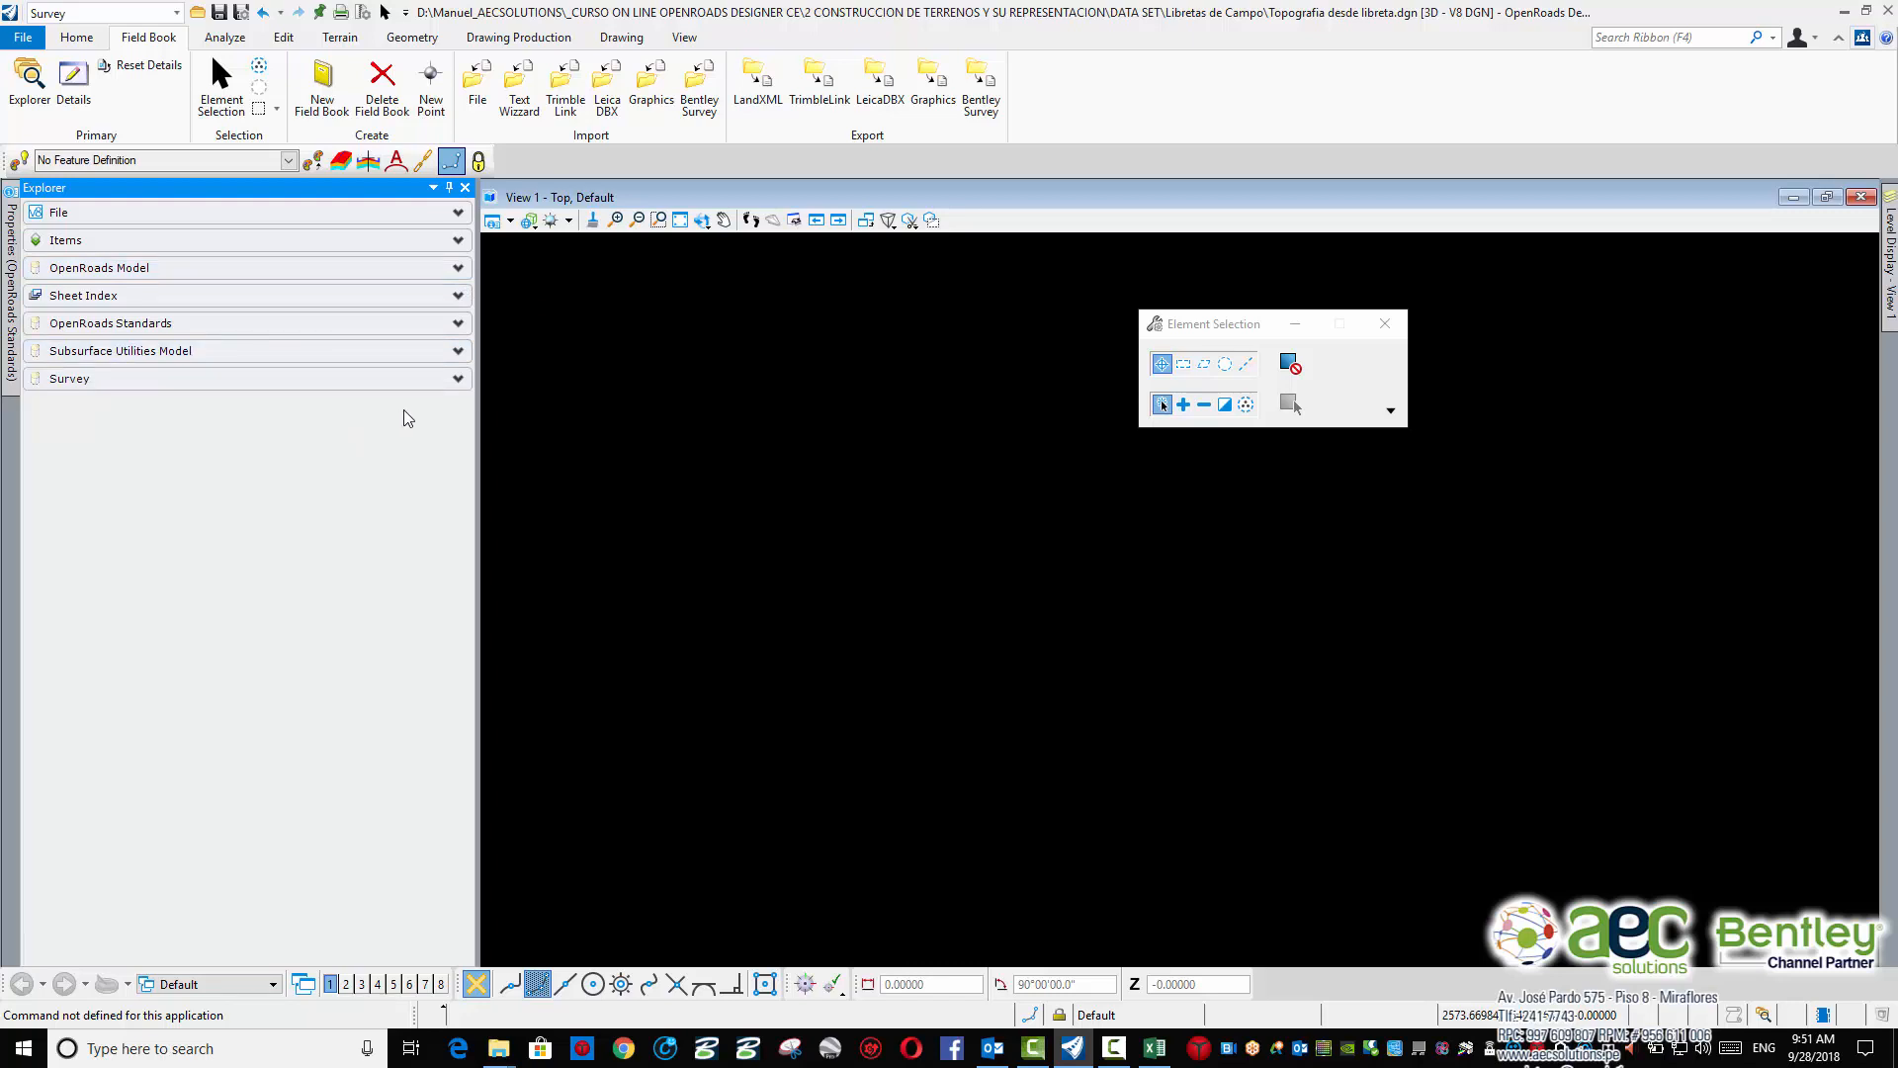
# Create a new field book under Field Books in the Default survey data
pyautogui.click(454, 385)
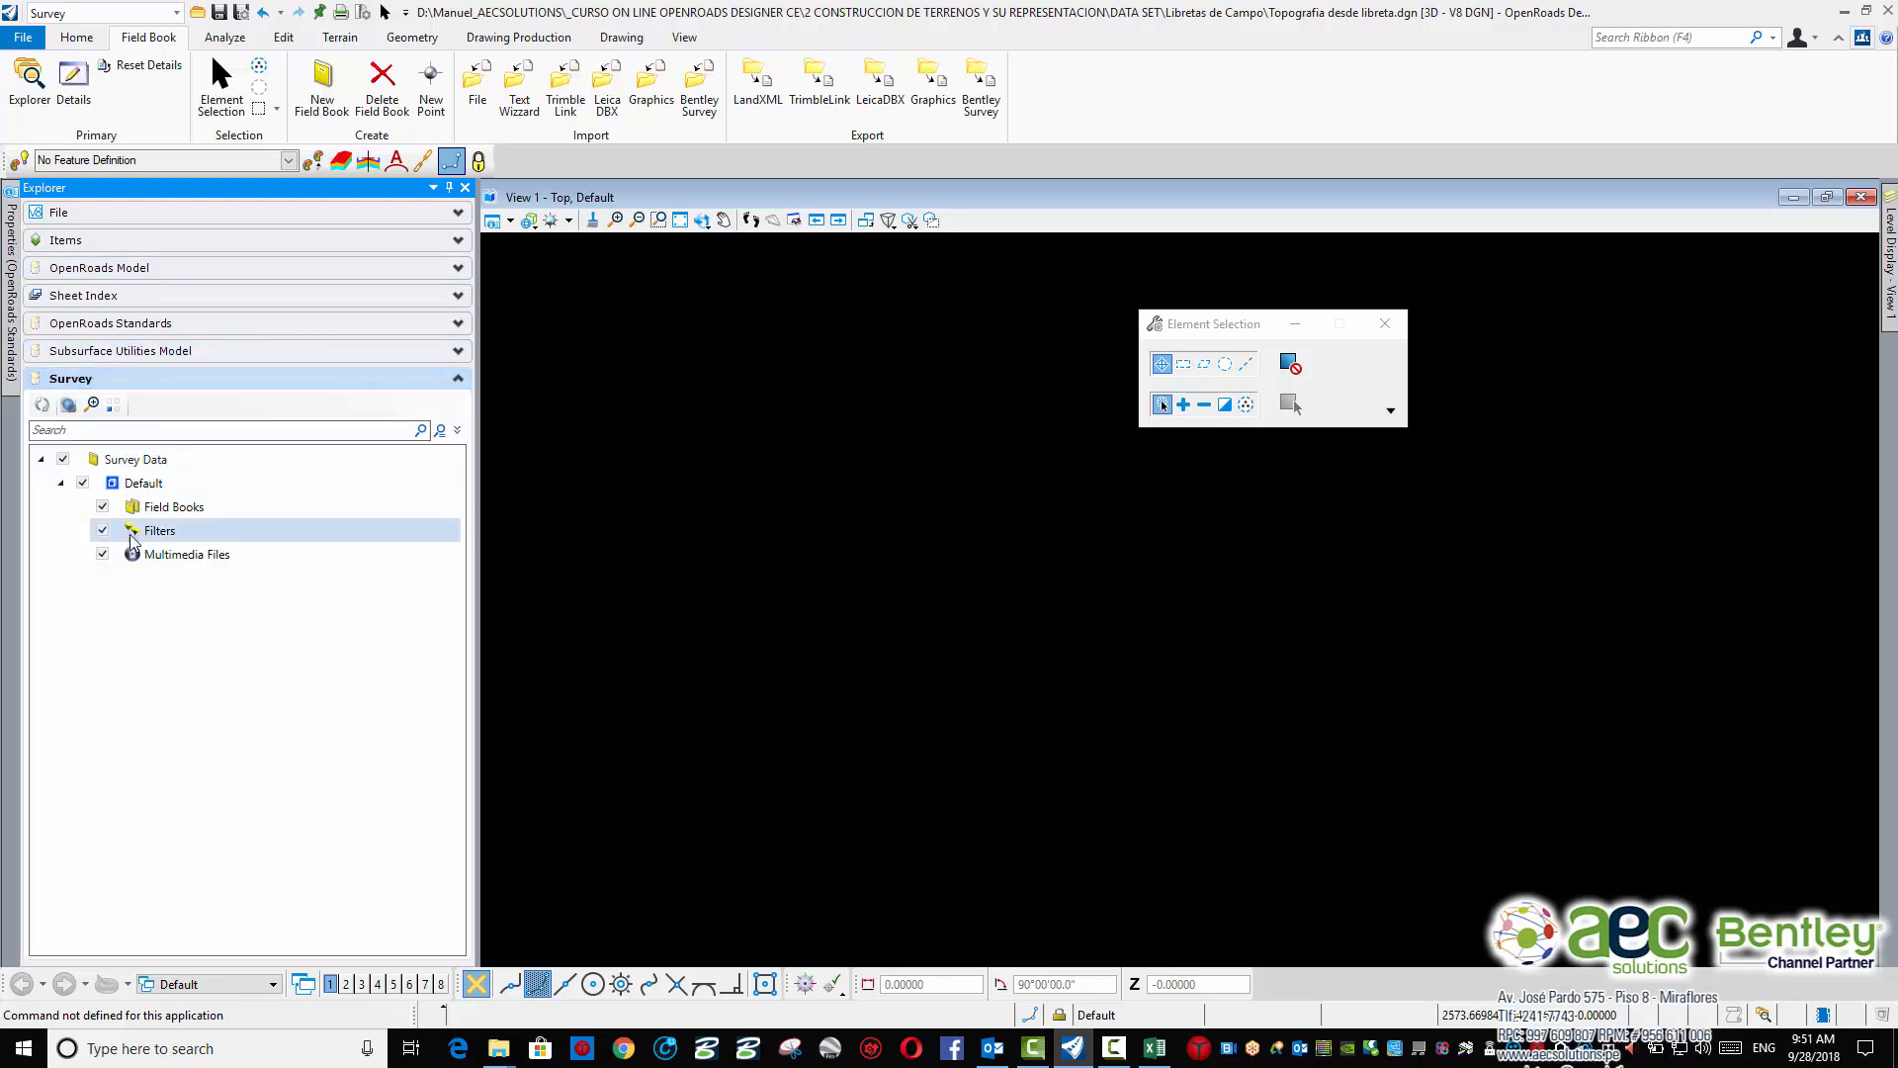
pyautogui.click(200, 508)
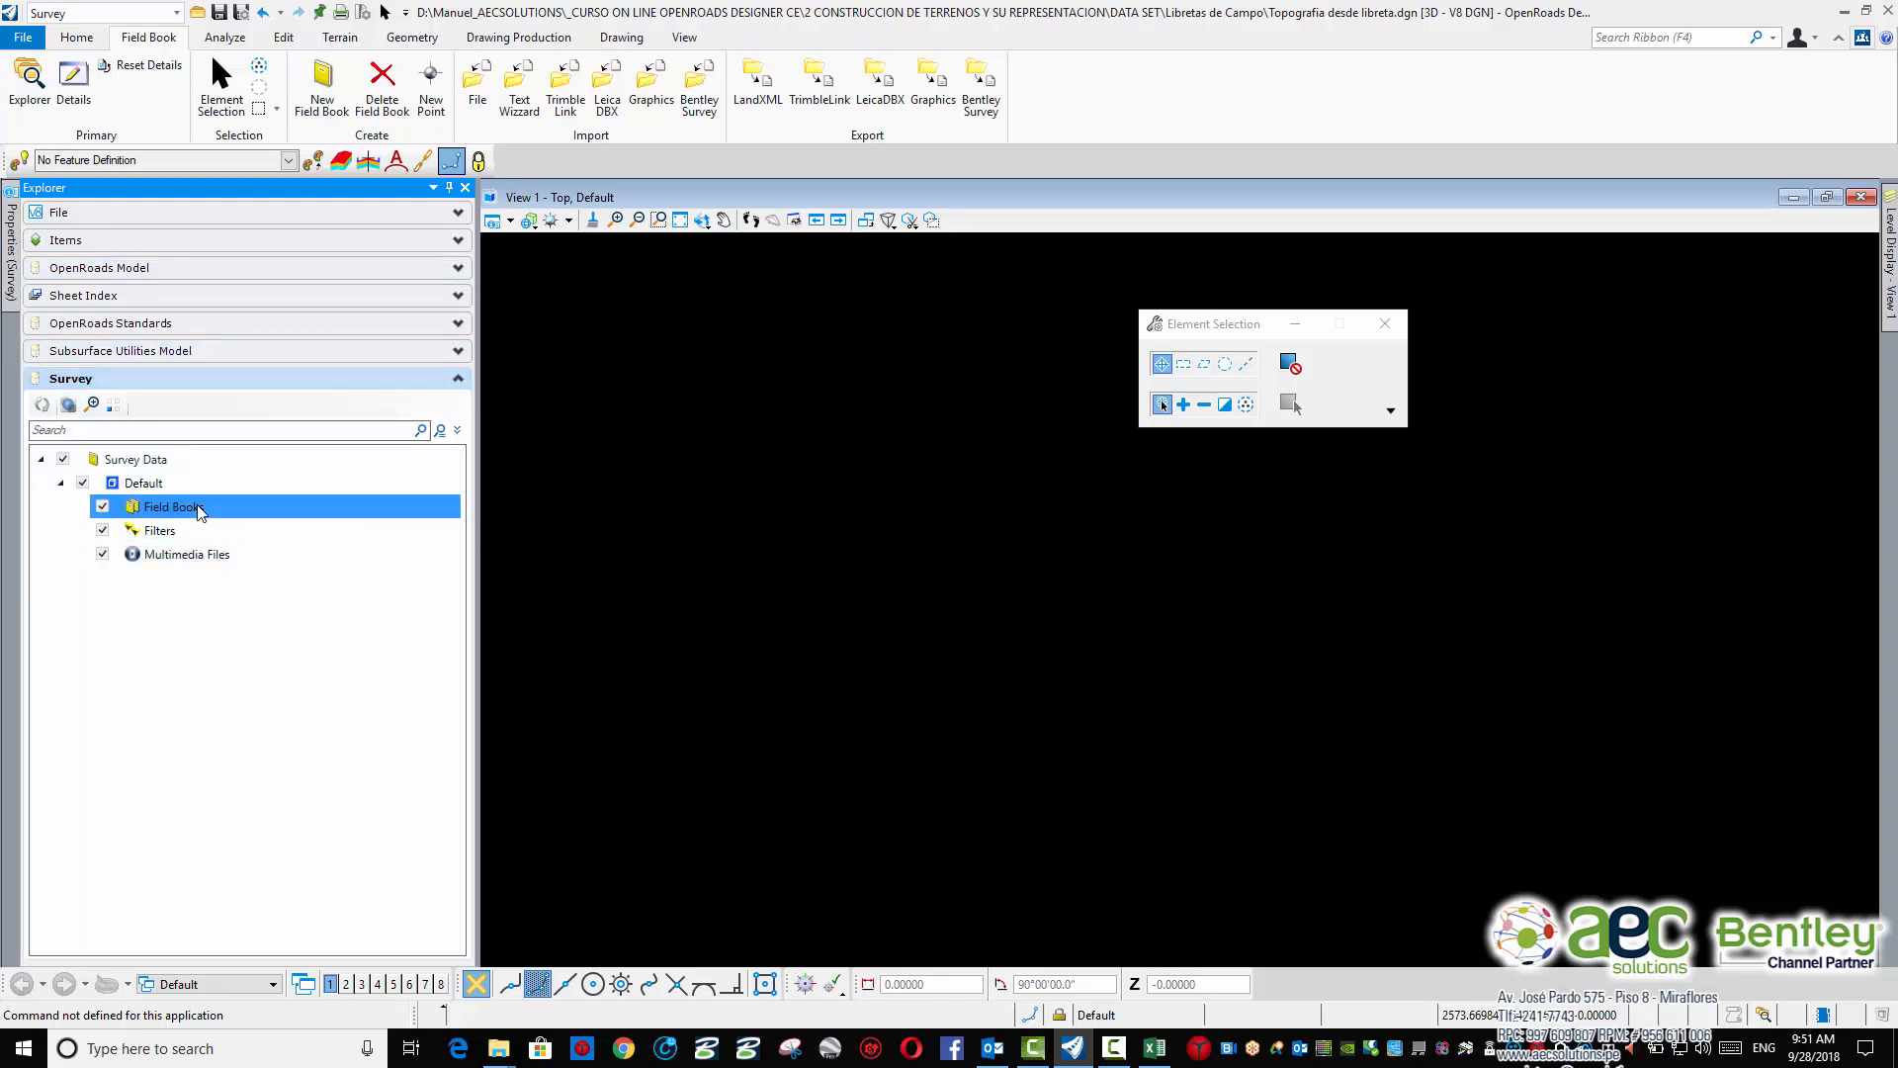
pyautogui.rightClick(198, 510)
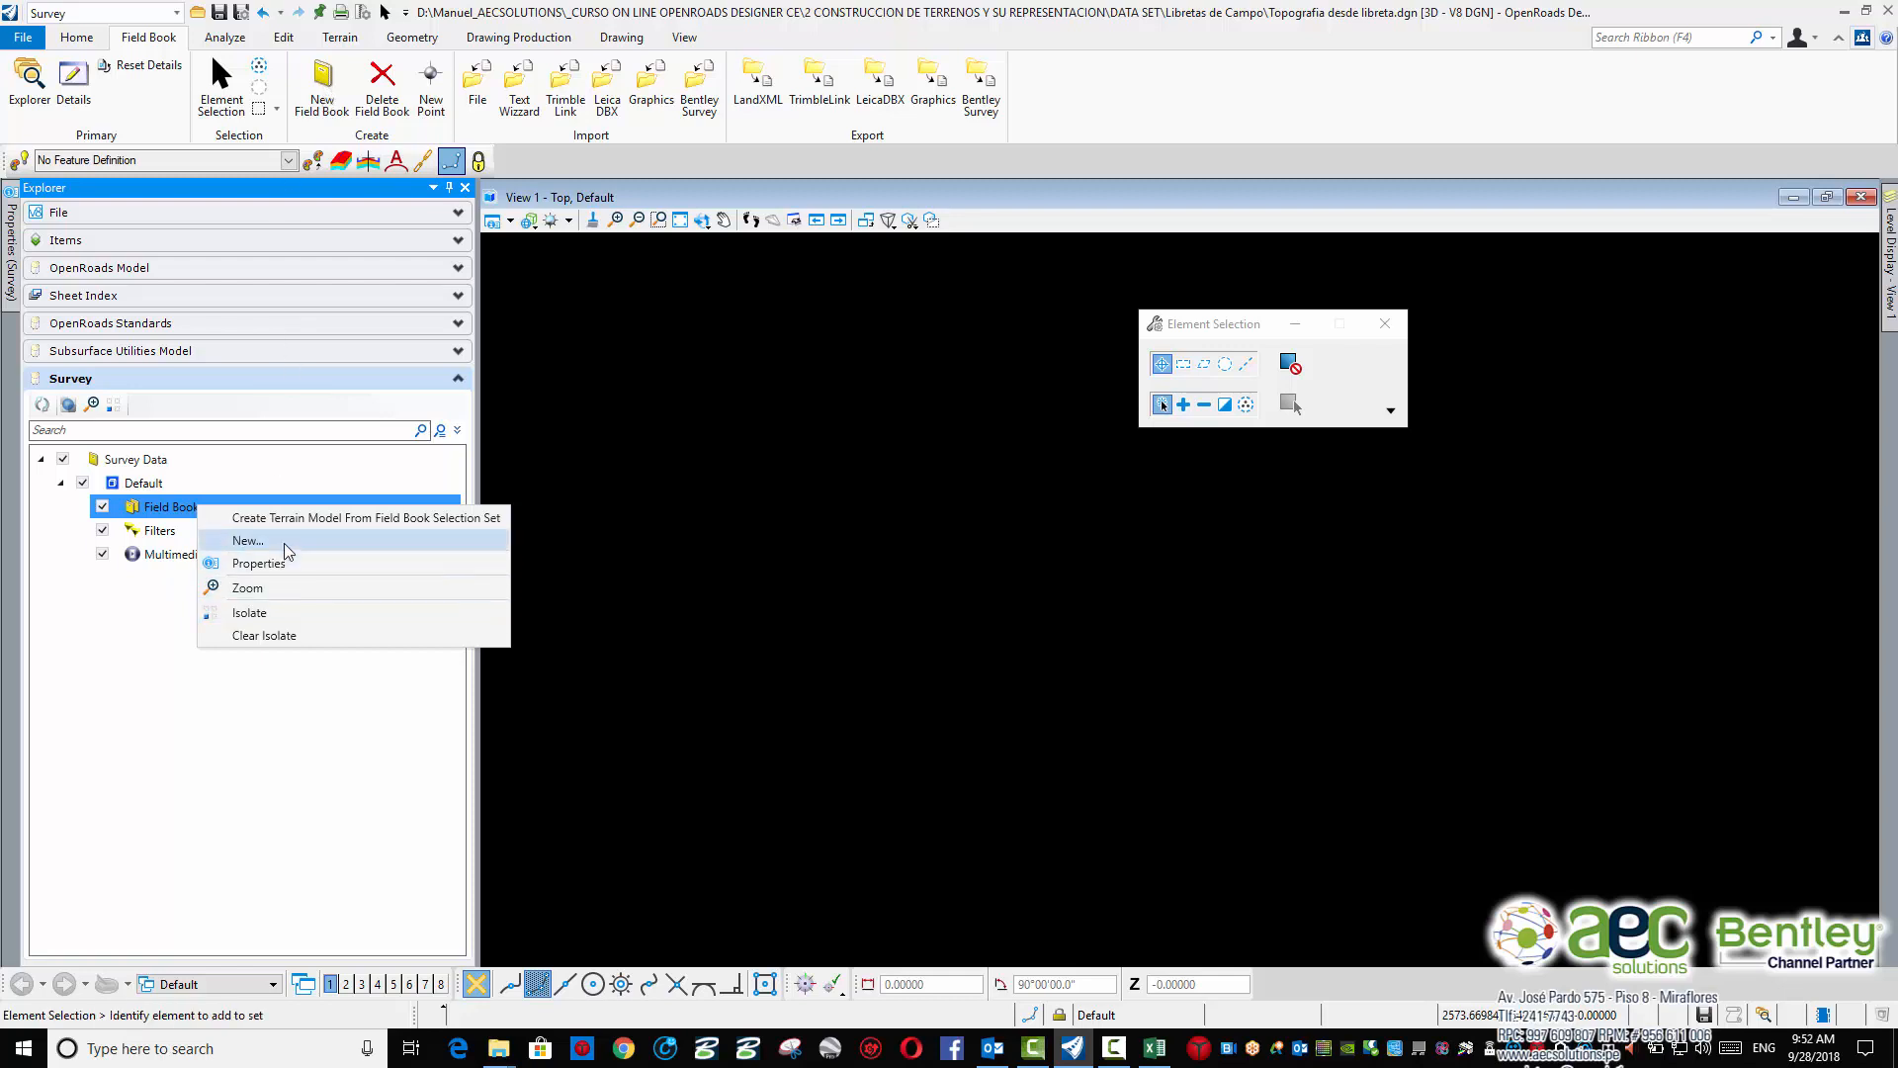
pyautogui.click(283, 543)
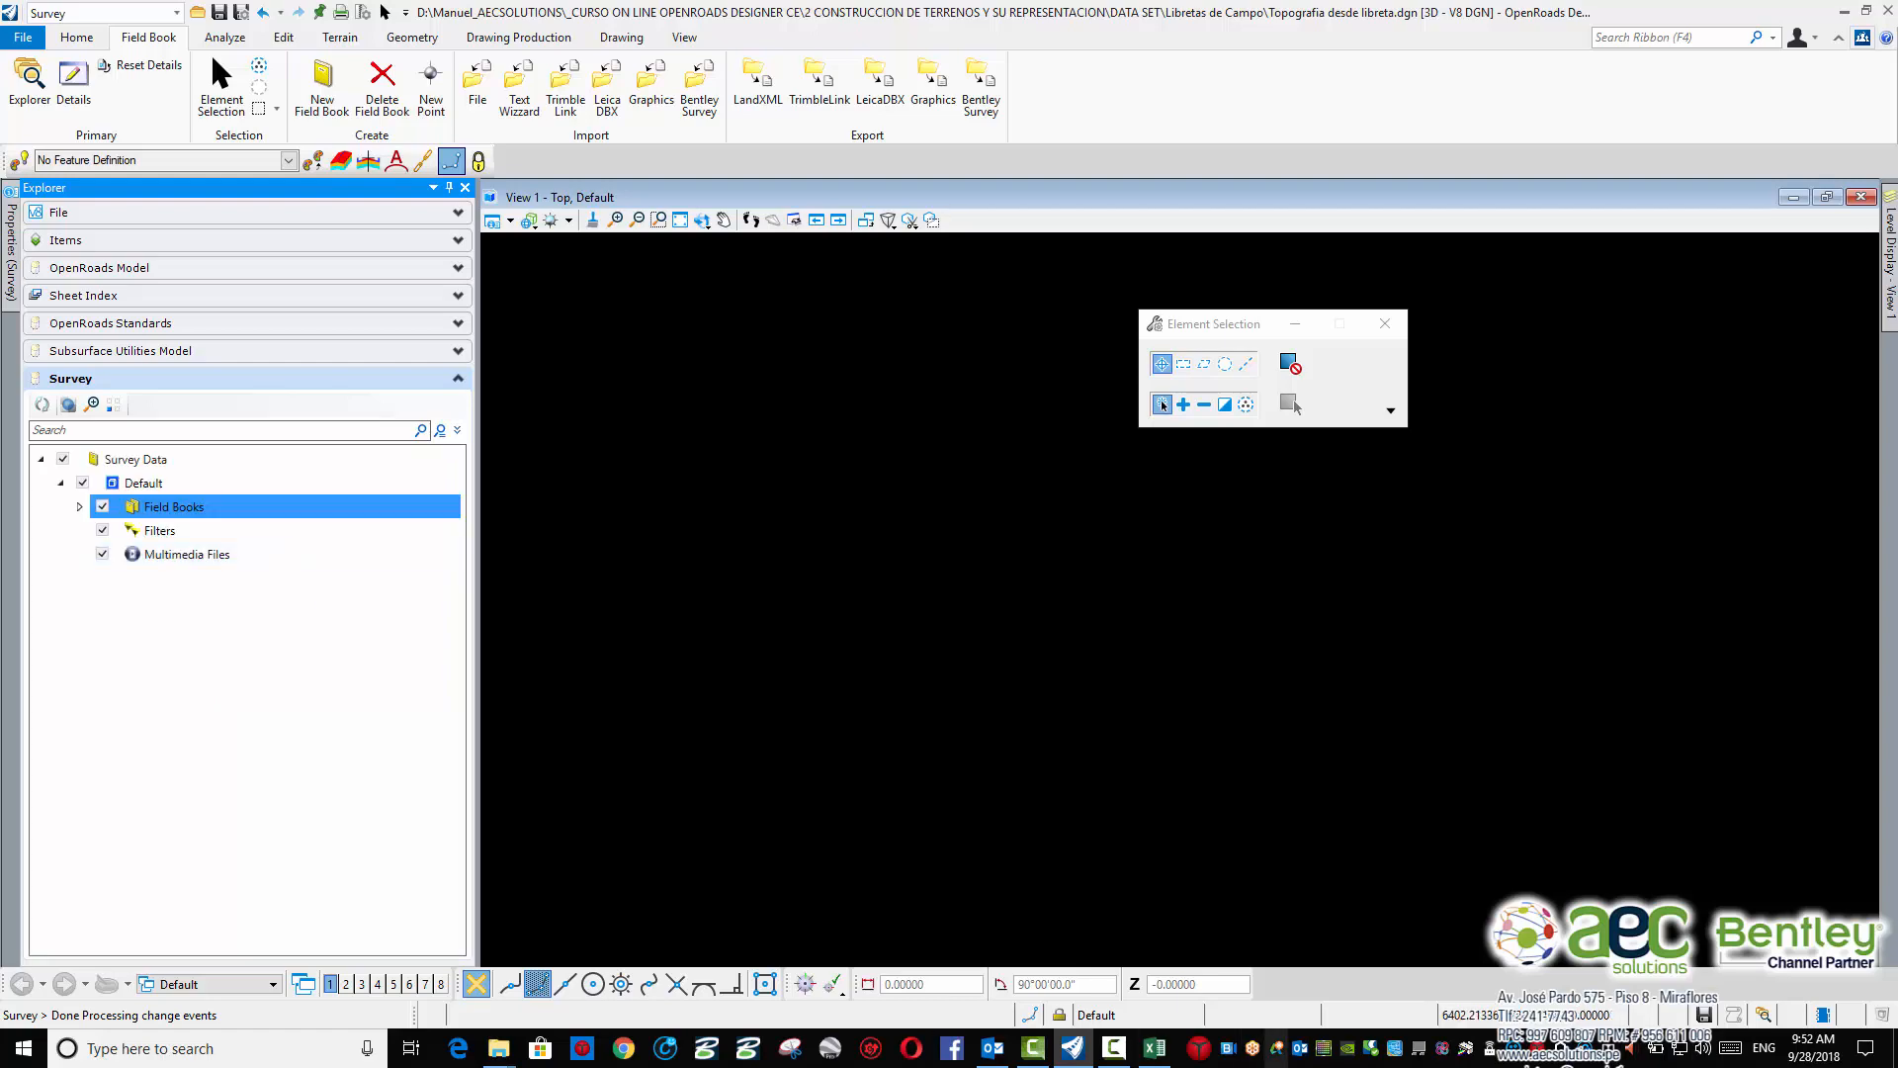
# Switch to Excel and close the Book1 workbook that holds the field book points
pyautogui.moveTo(1154, 1048)
pyautogui.click(1234, 992)
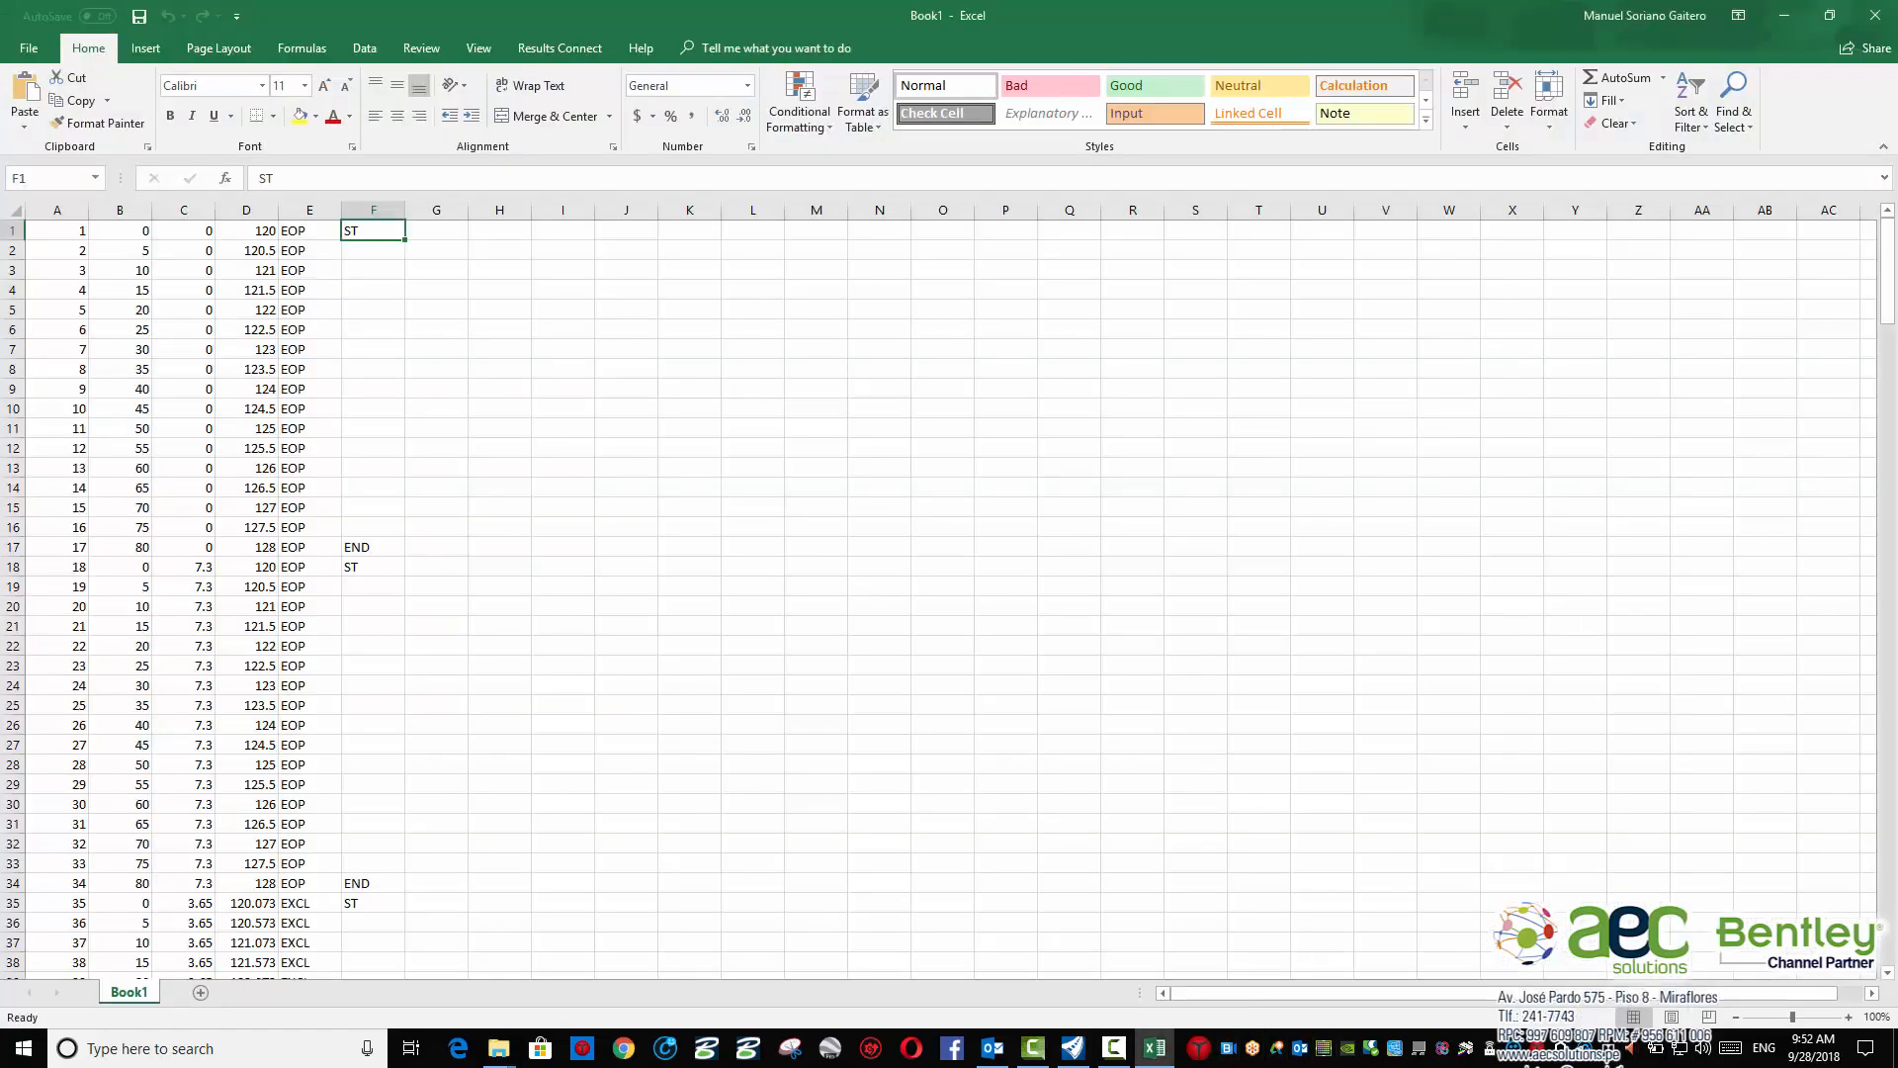
pyautogui.click(1875, 18)
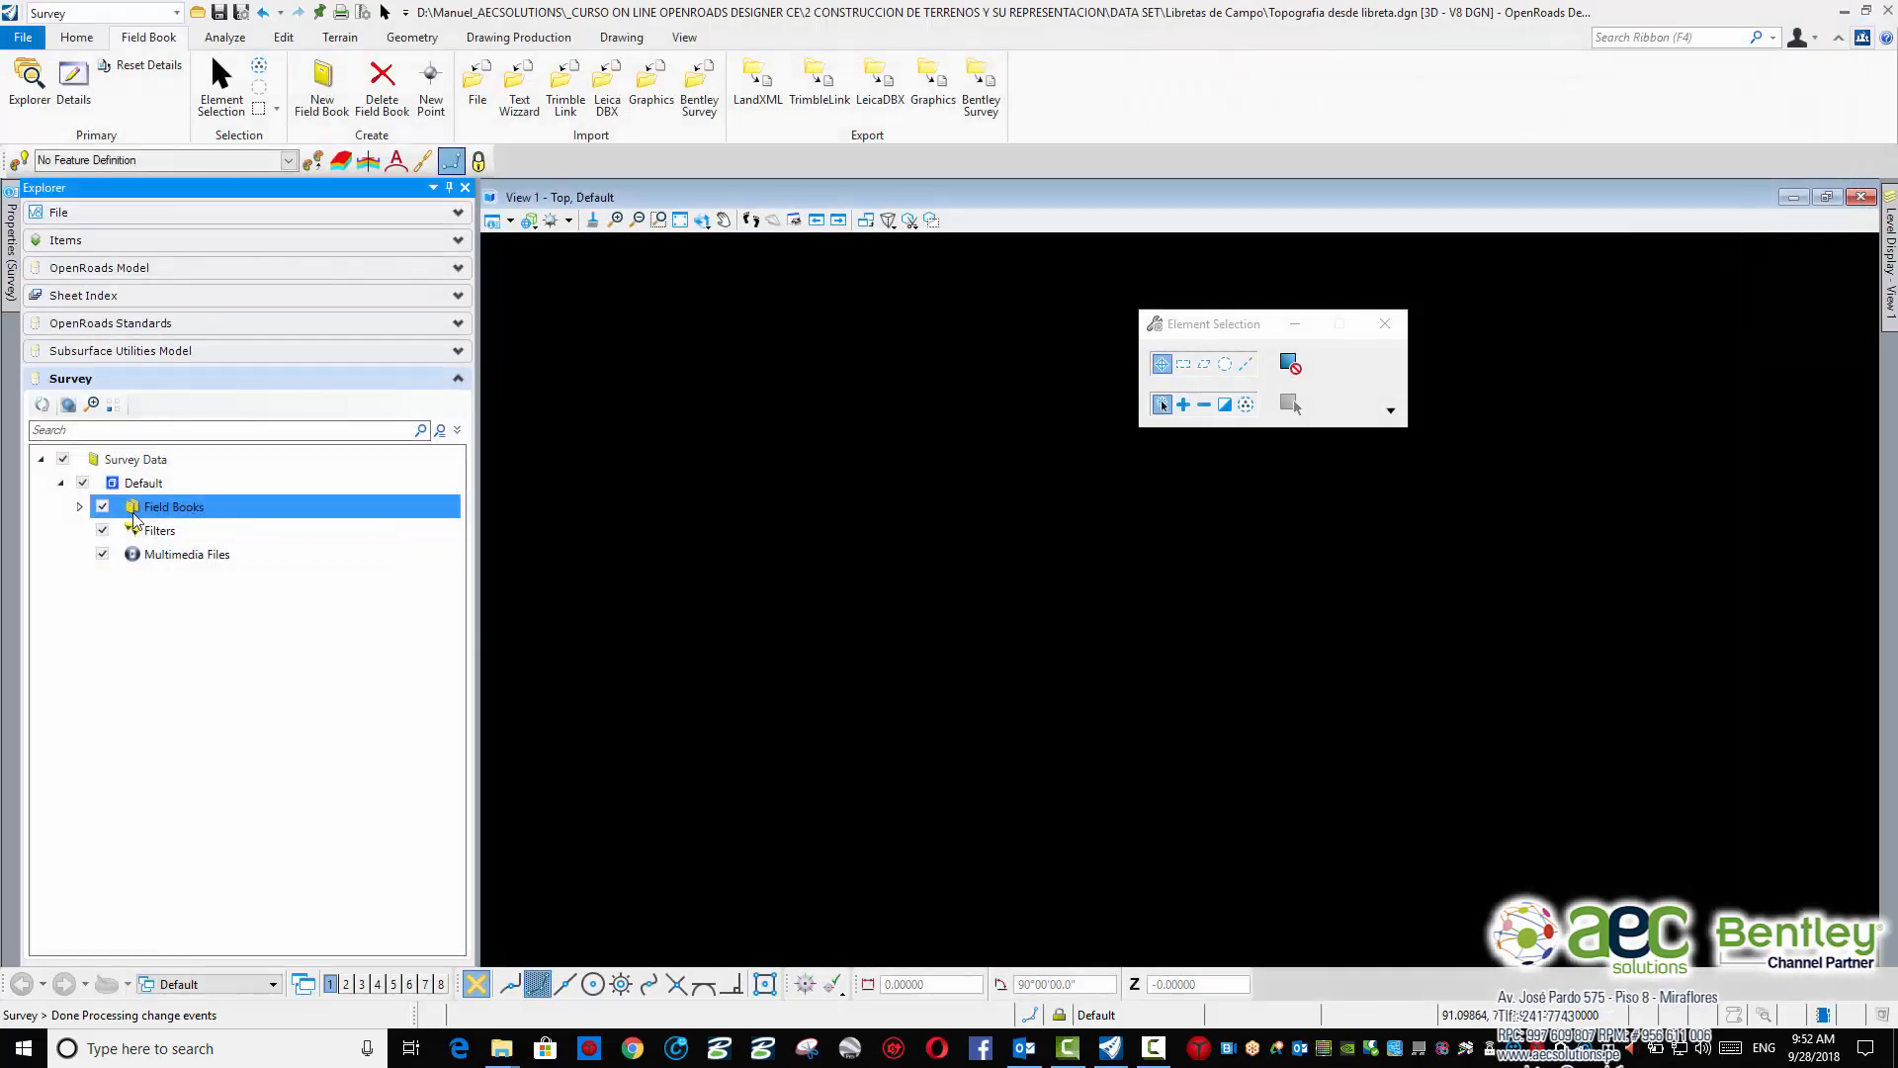
# Rename Field Book 1 under the Default survey data's Field Books as Libreta de Campo in its properties
pyautogui.click(79, 506)
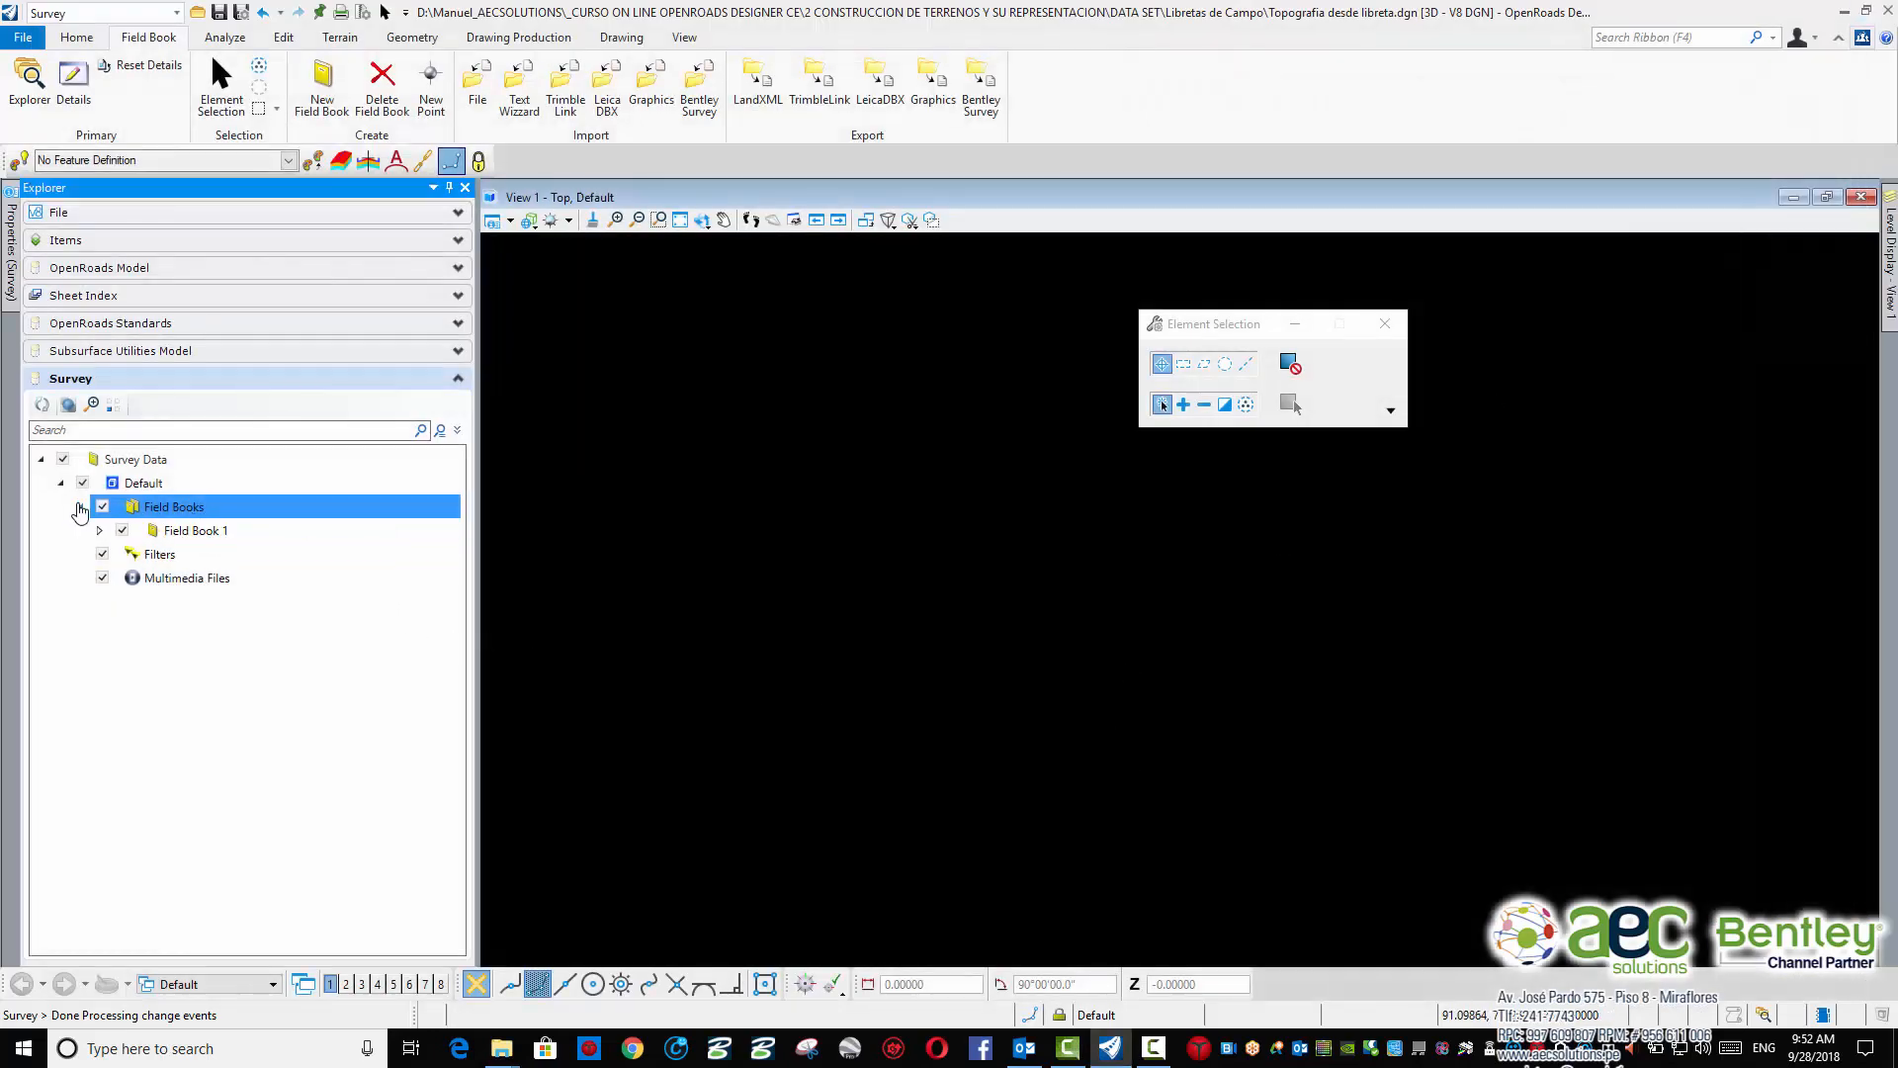
pyautogui.click(188, 531)
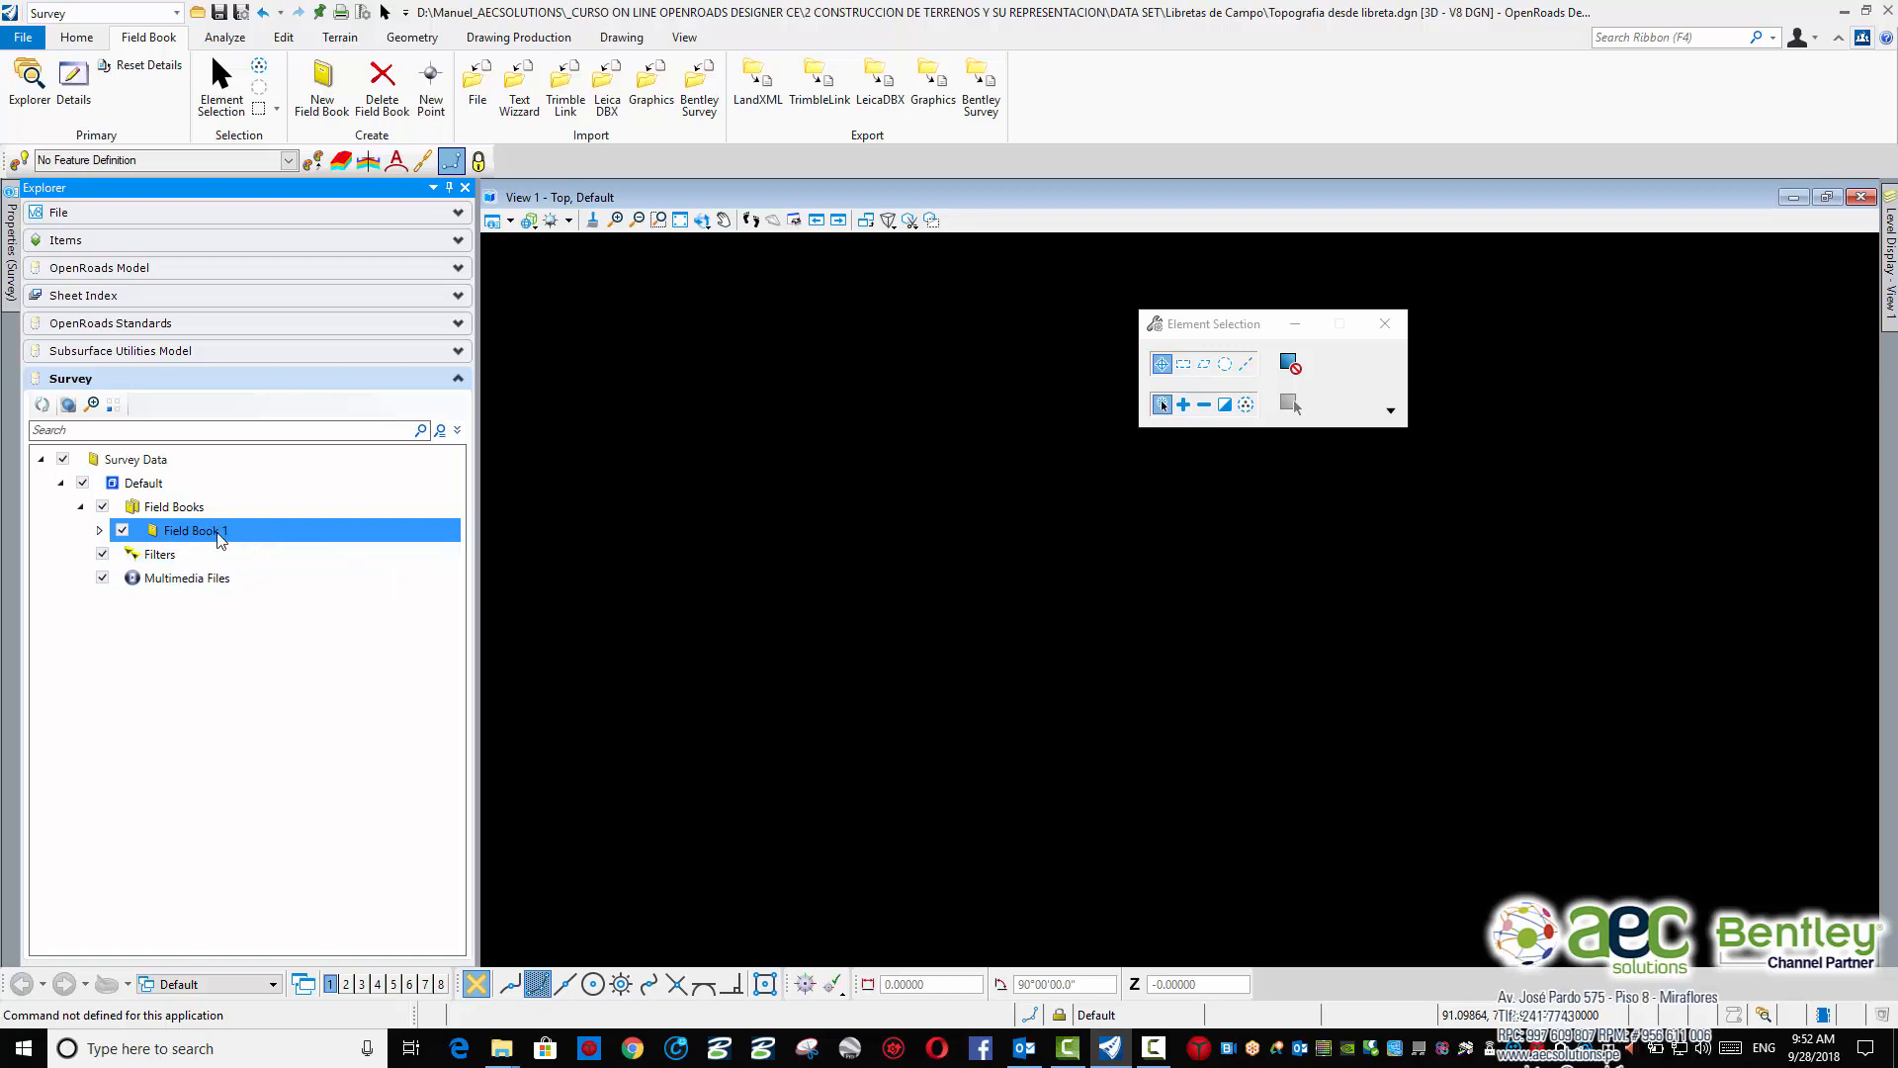
pyautogui.rightClick(220, 539)
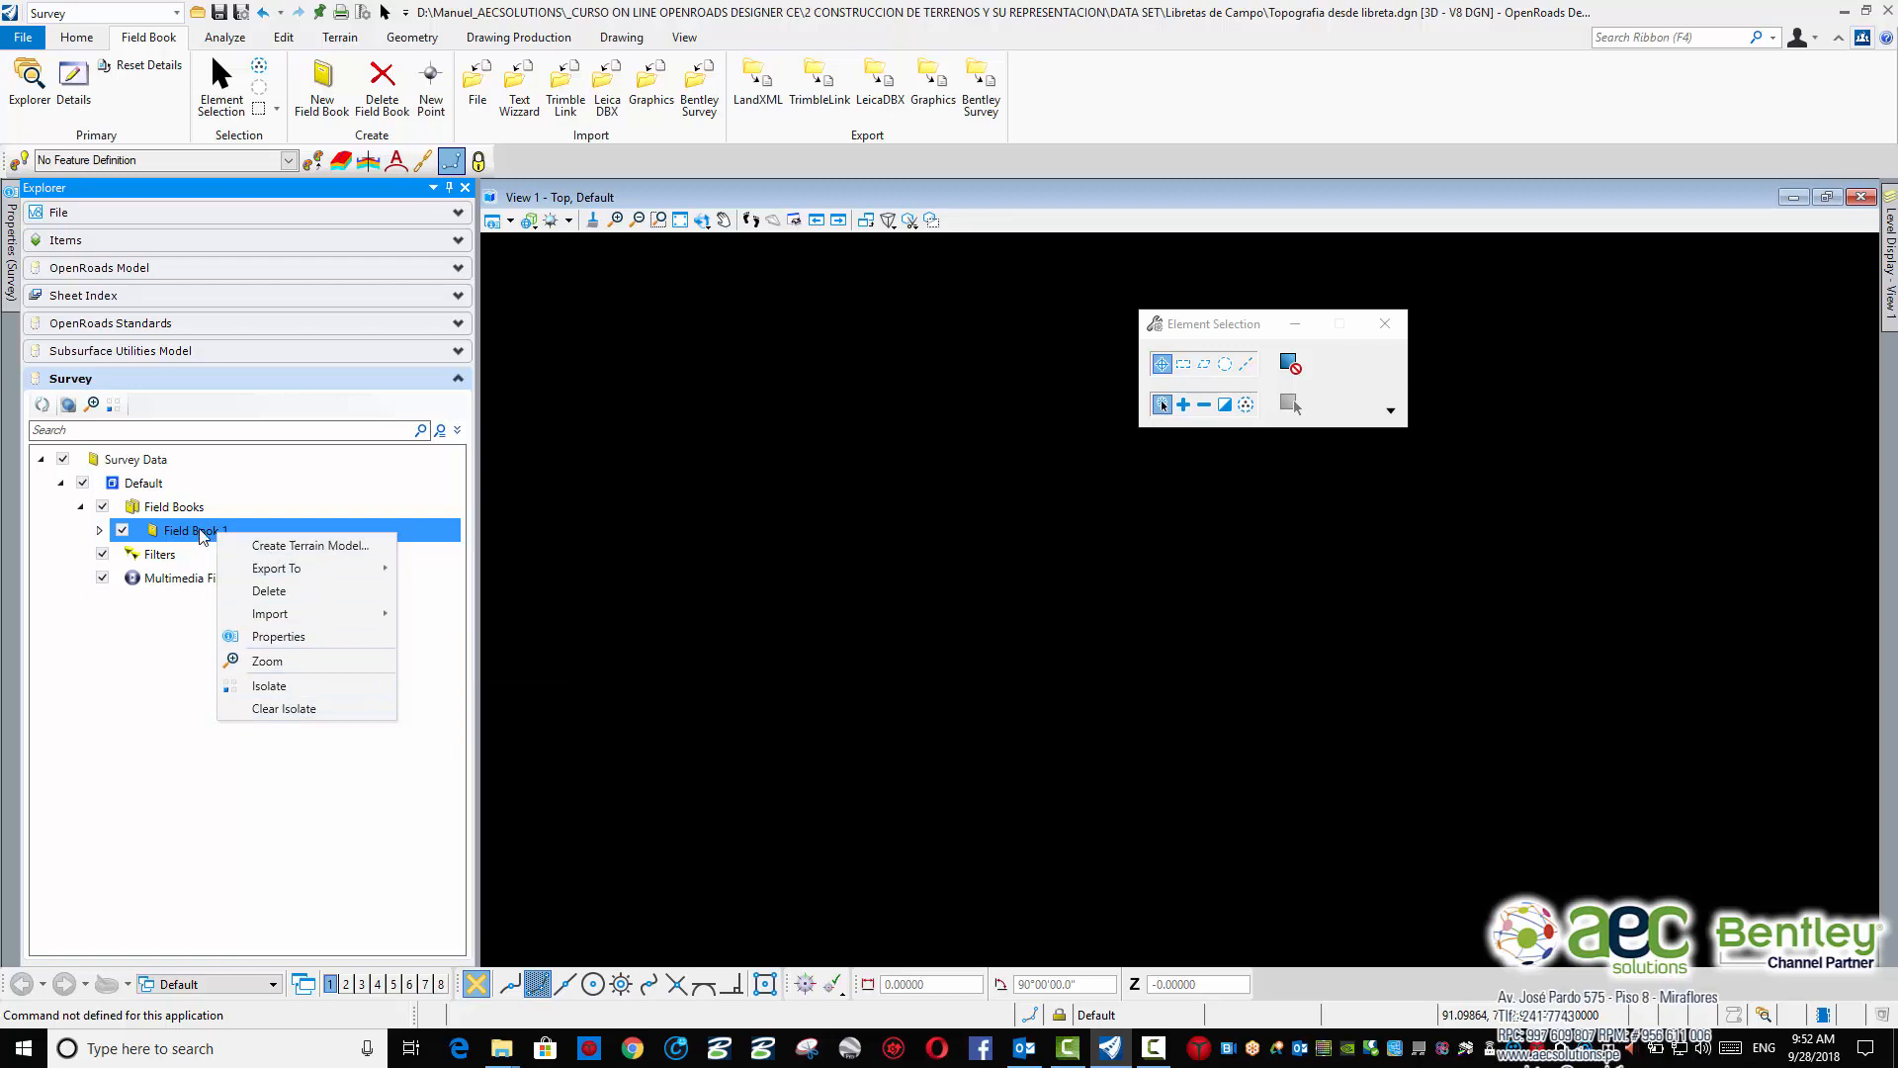
pyautogui.click(282, 637)
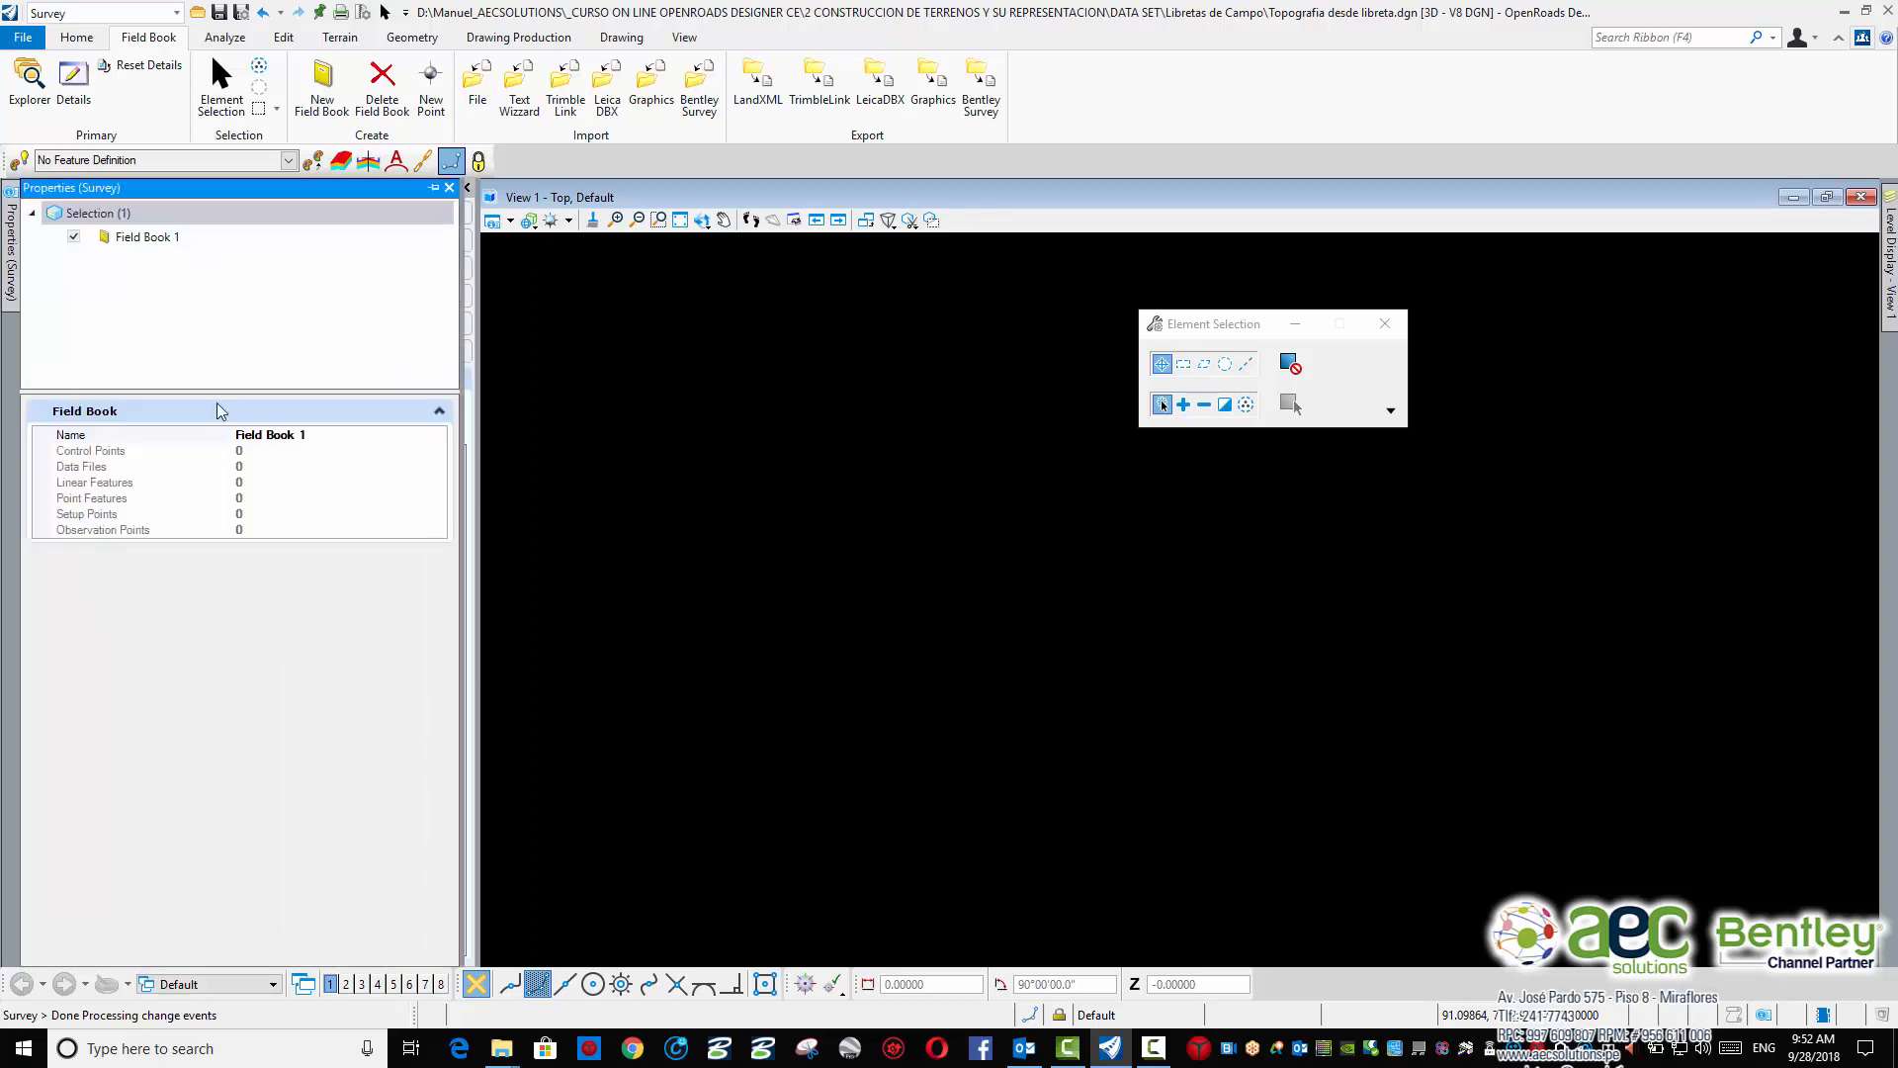
pyautogui.click(306, 435)
pyautogui.moveTo(263, 441); pyautogui.dragTo(212, 444)
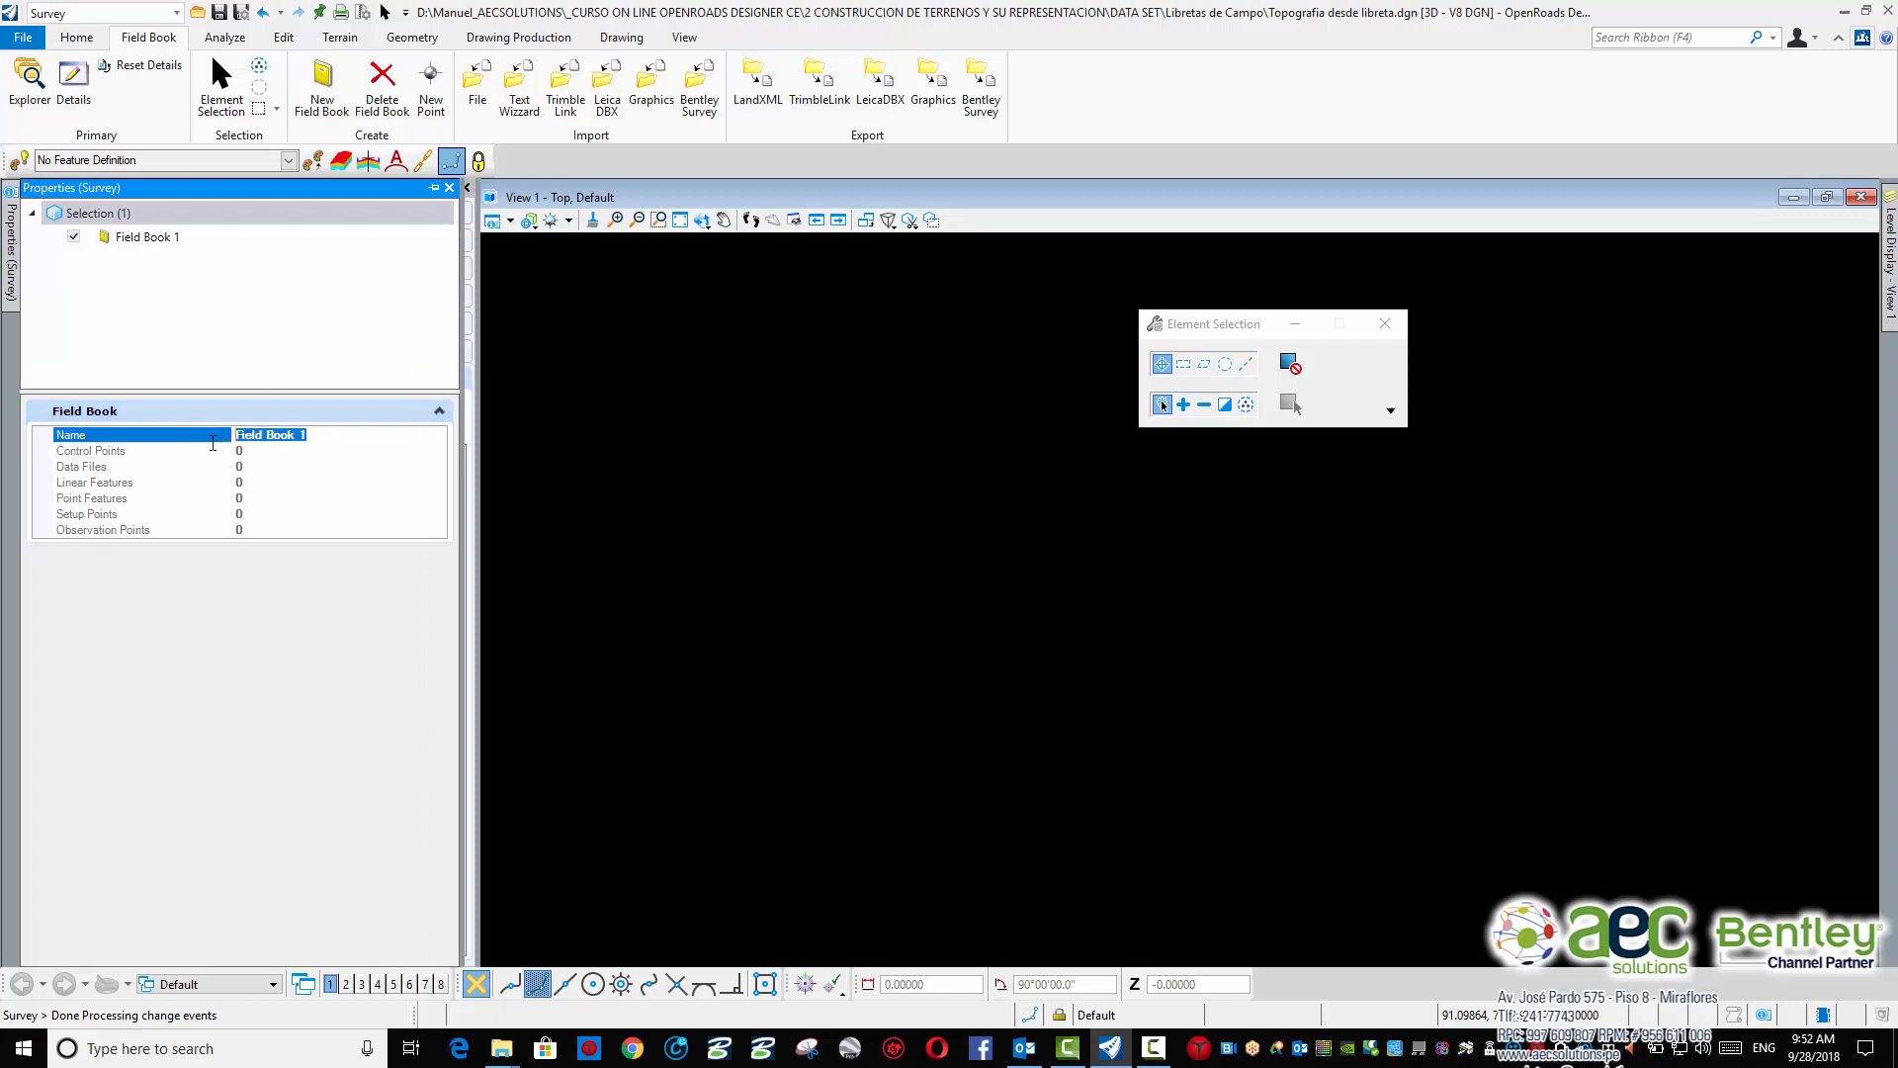
pyautogui.write('L')
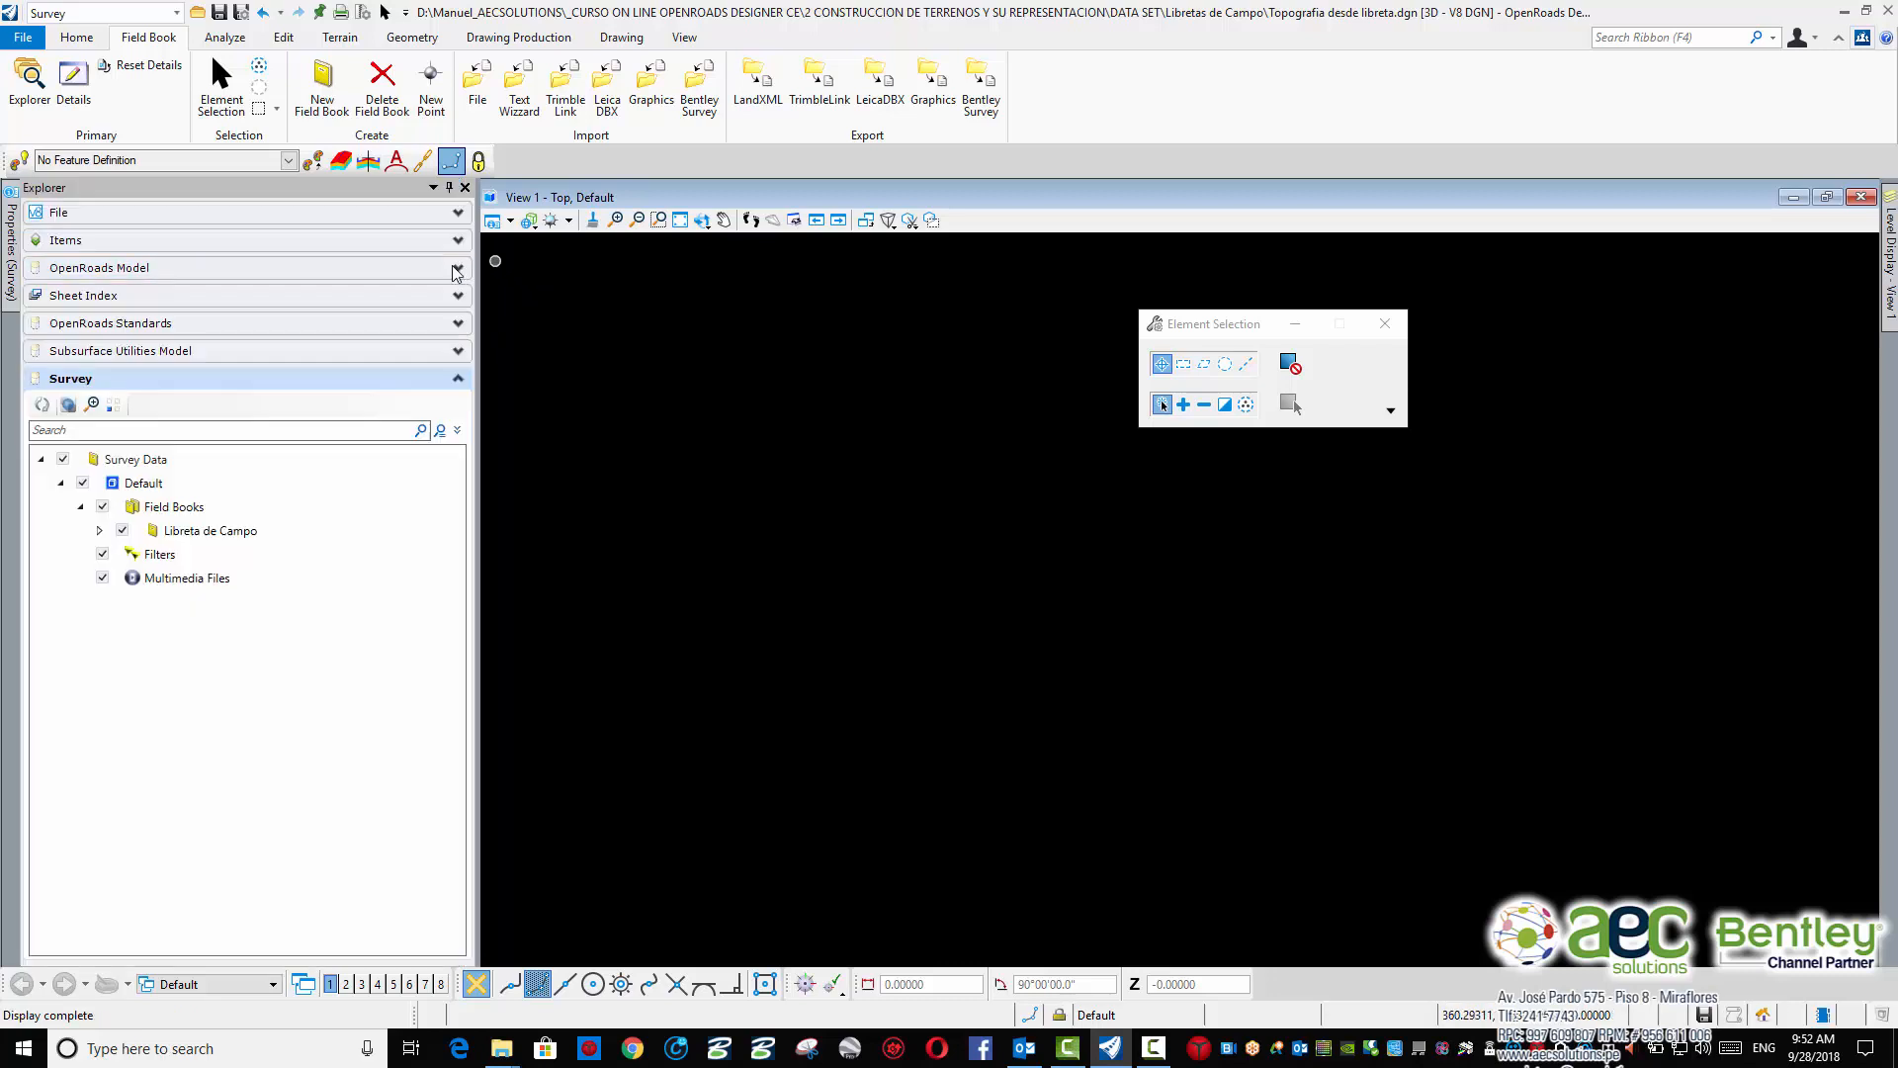
# Keep the Properties pane permanently open beside the Explorer and display the properties of the Libreta de Campo field book
pyautogui.moveTo(14, 255)
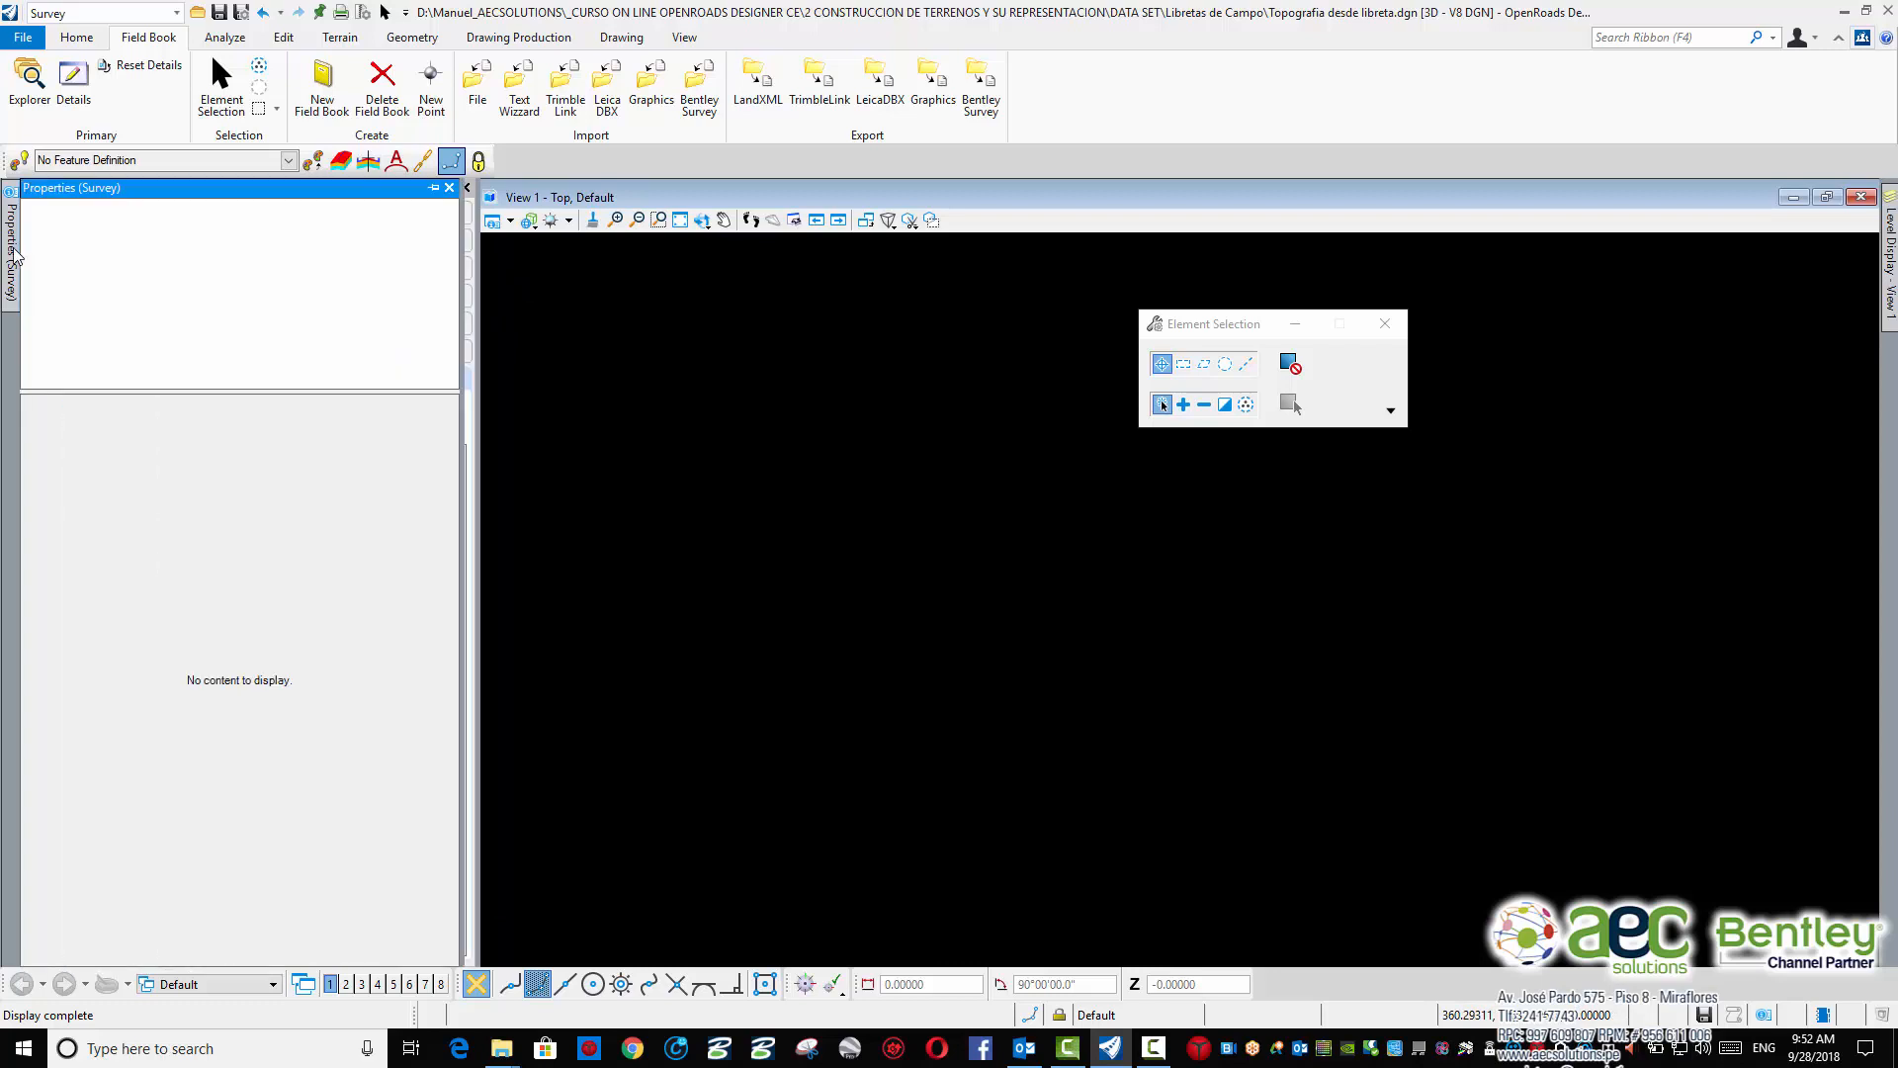
pyautogui.click(434, 187)
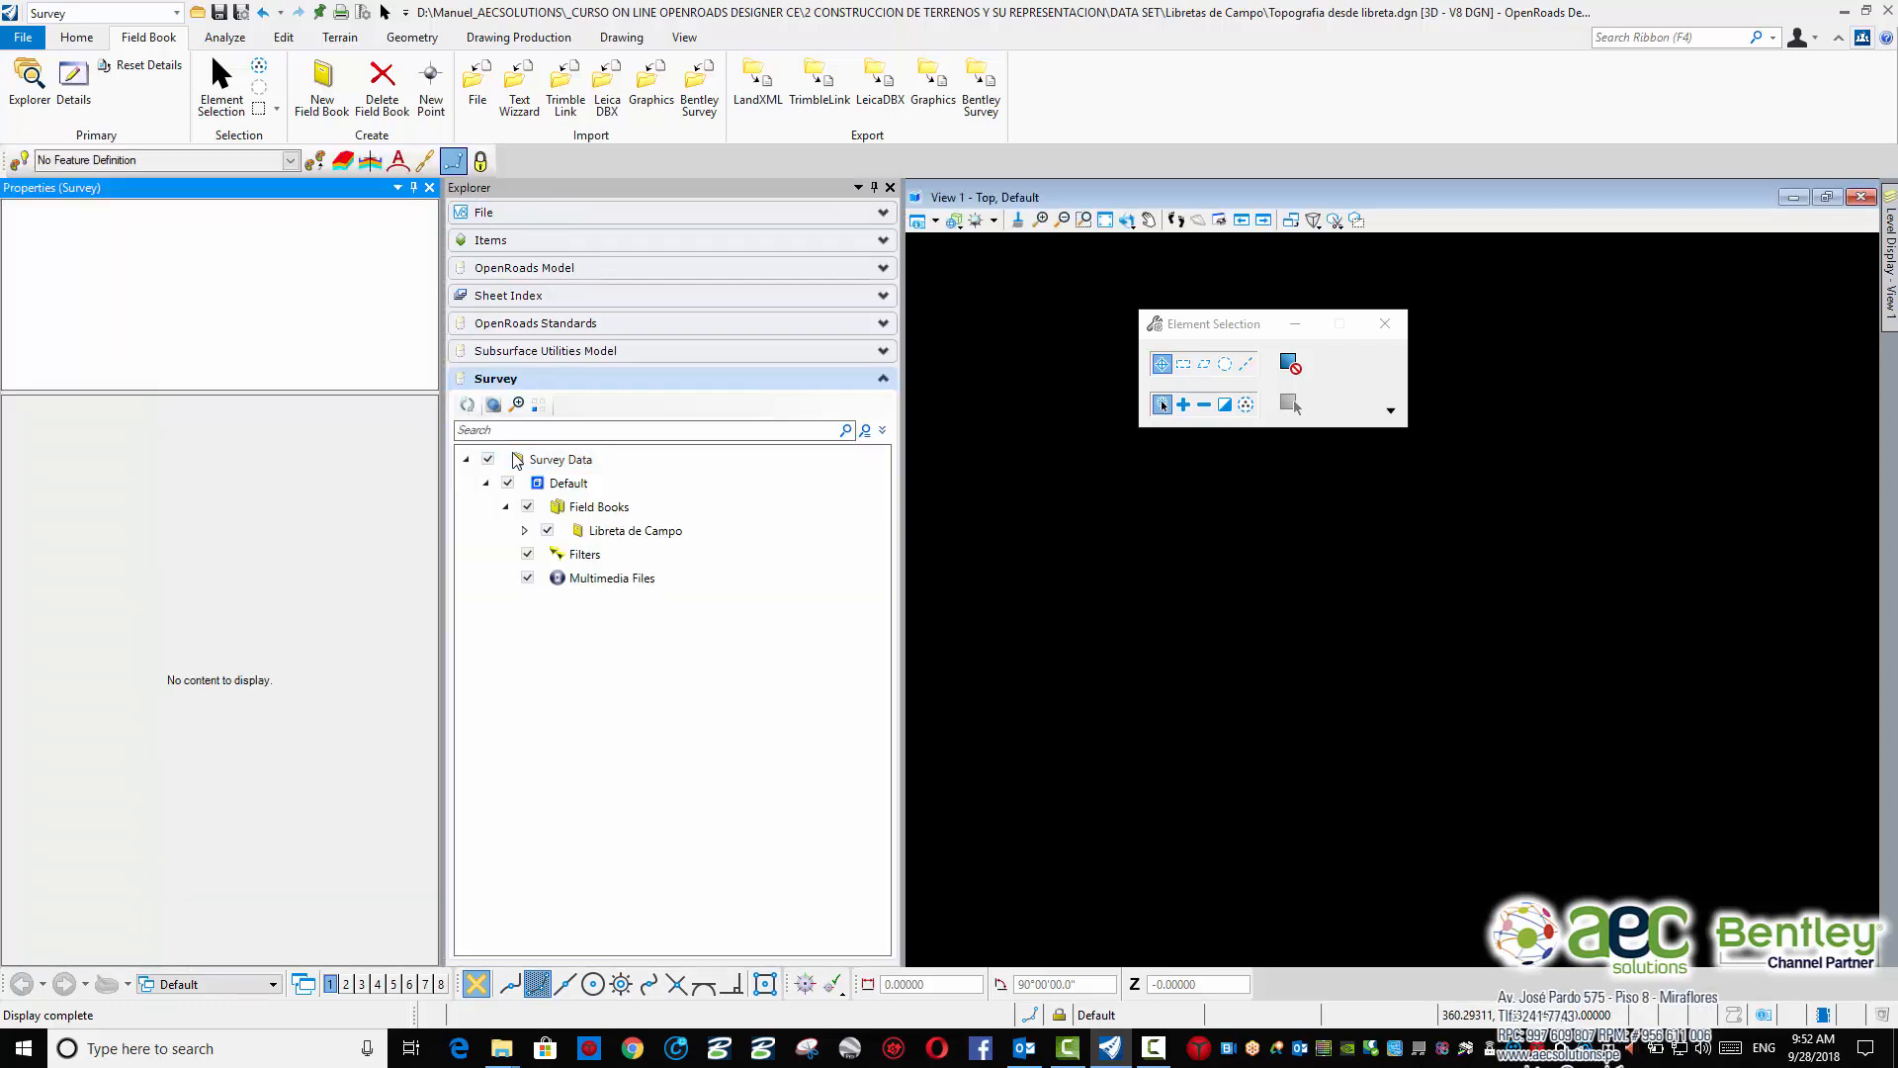
pyautogui.click(585, 532)
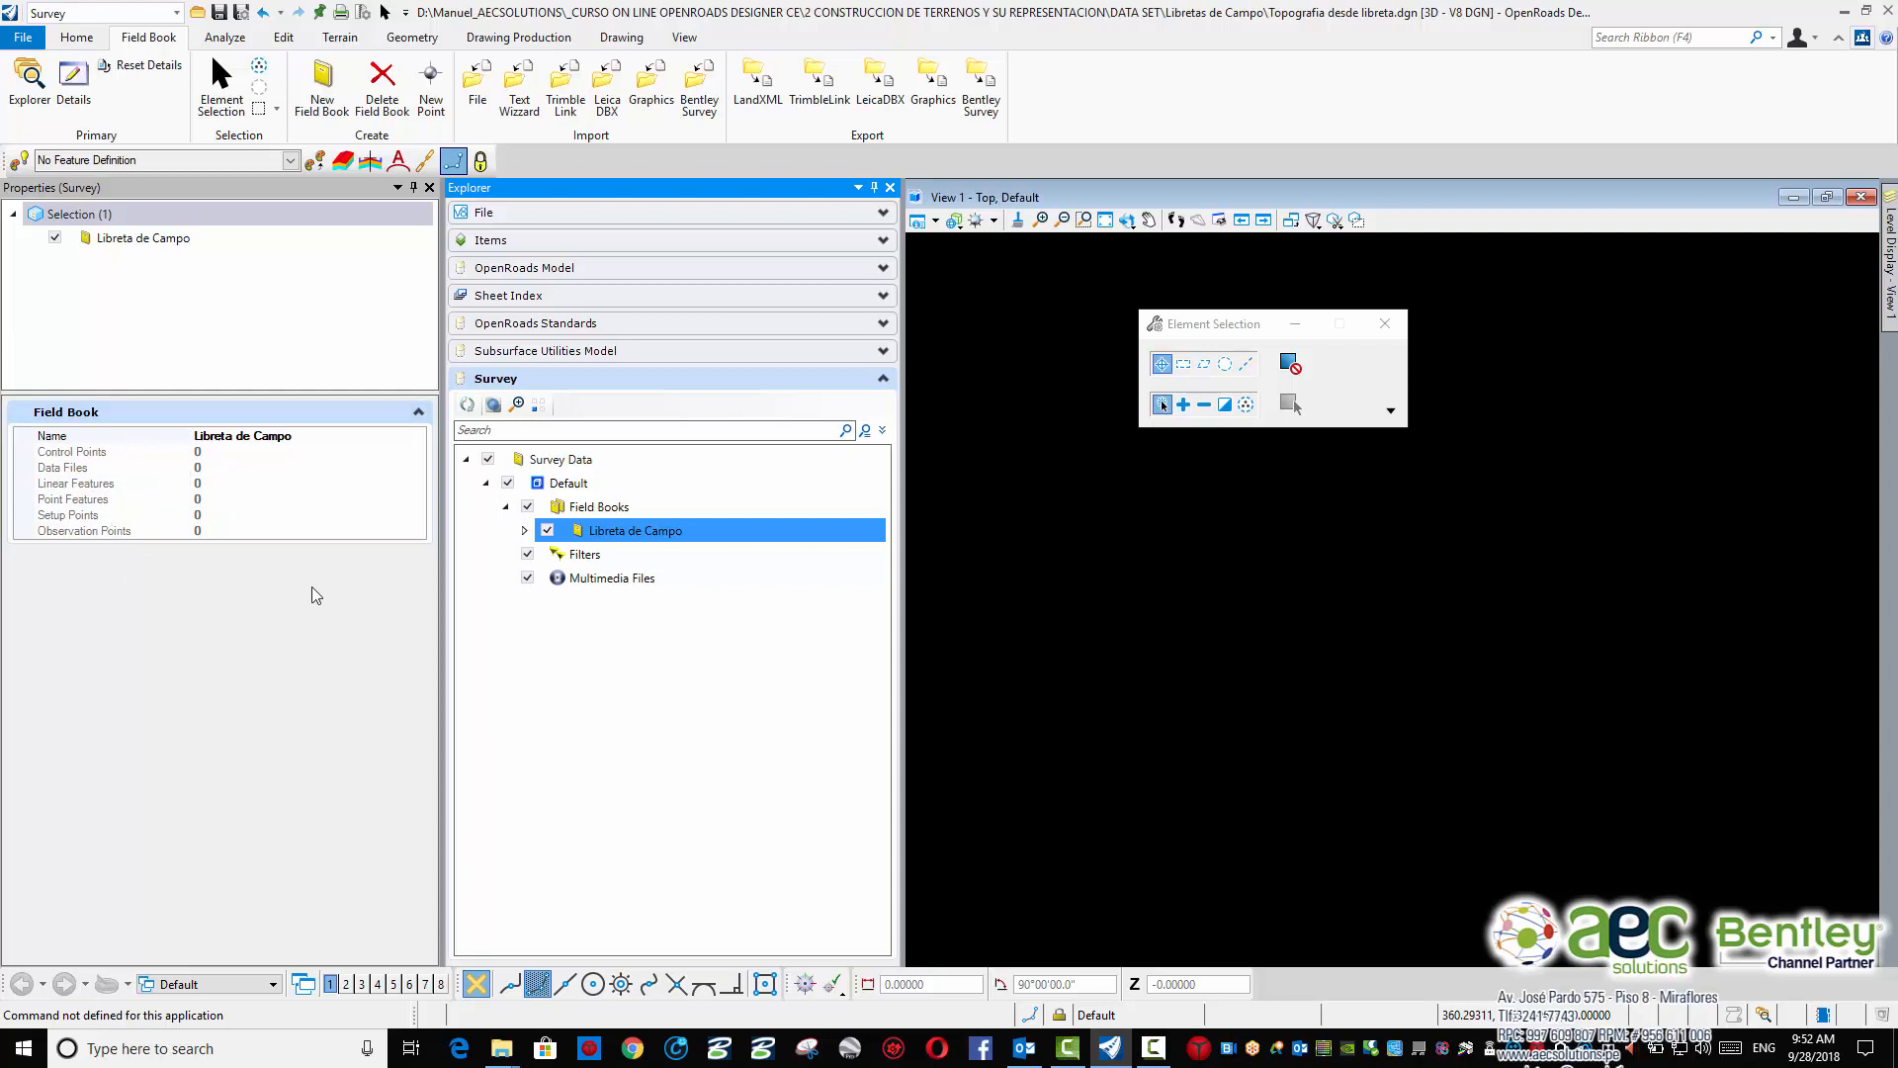
# Start a text import into the Libreta de Campo field book and load the Book1 file from the Libretas de Campo folder
pyautogui.rightClick(655, 534)
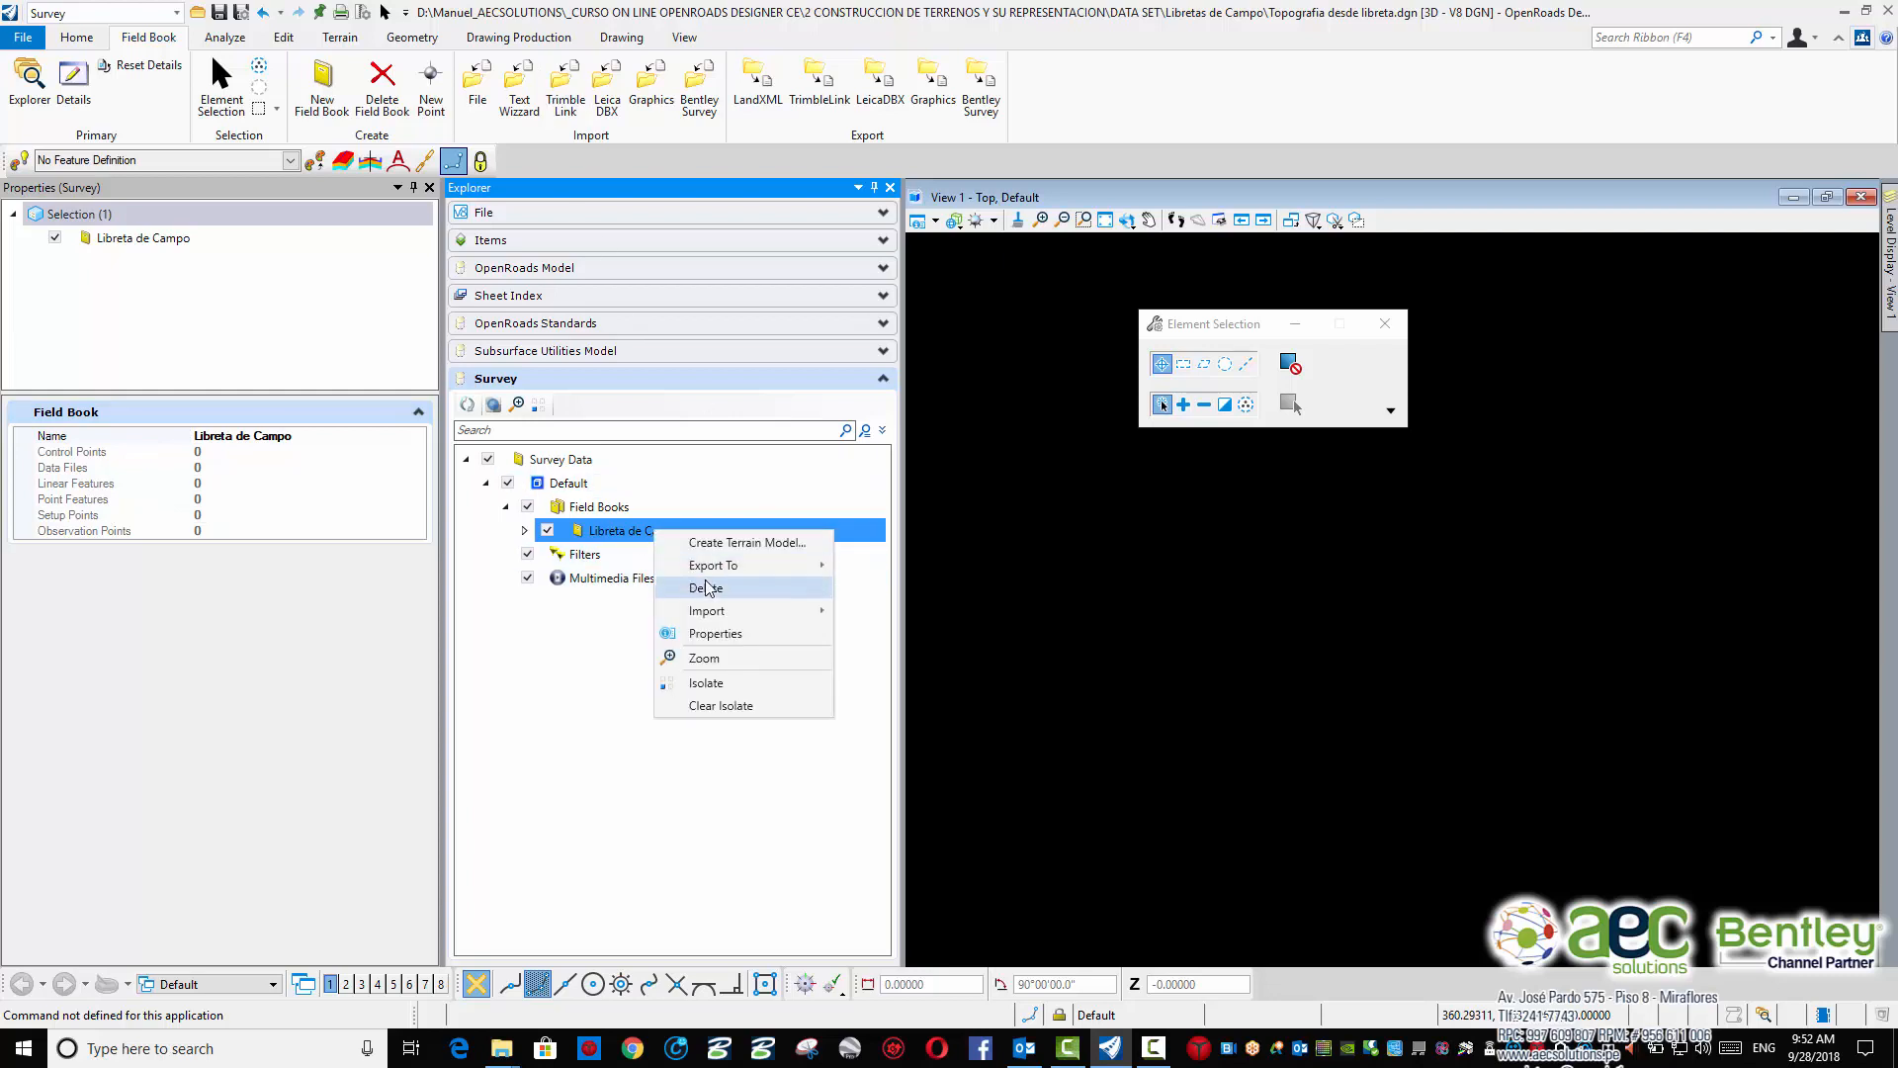
pyautogui.moveTo(726, 609)
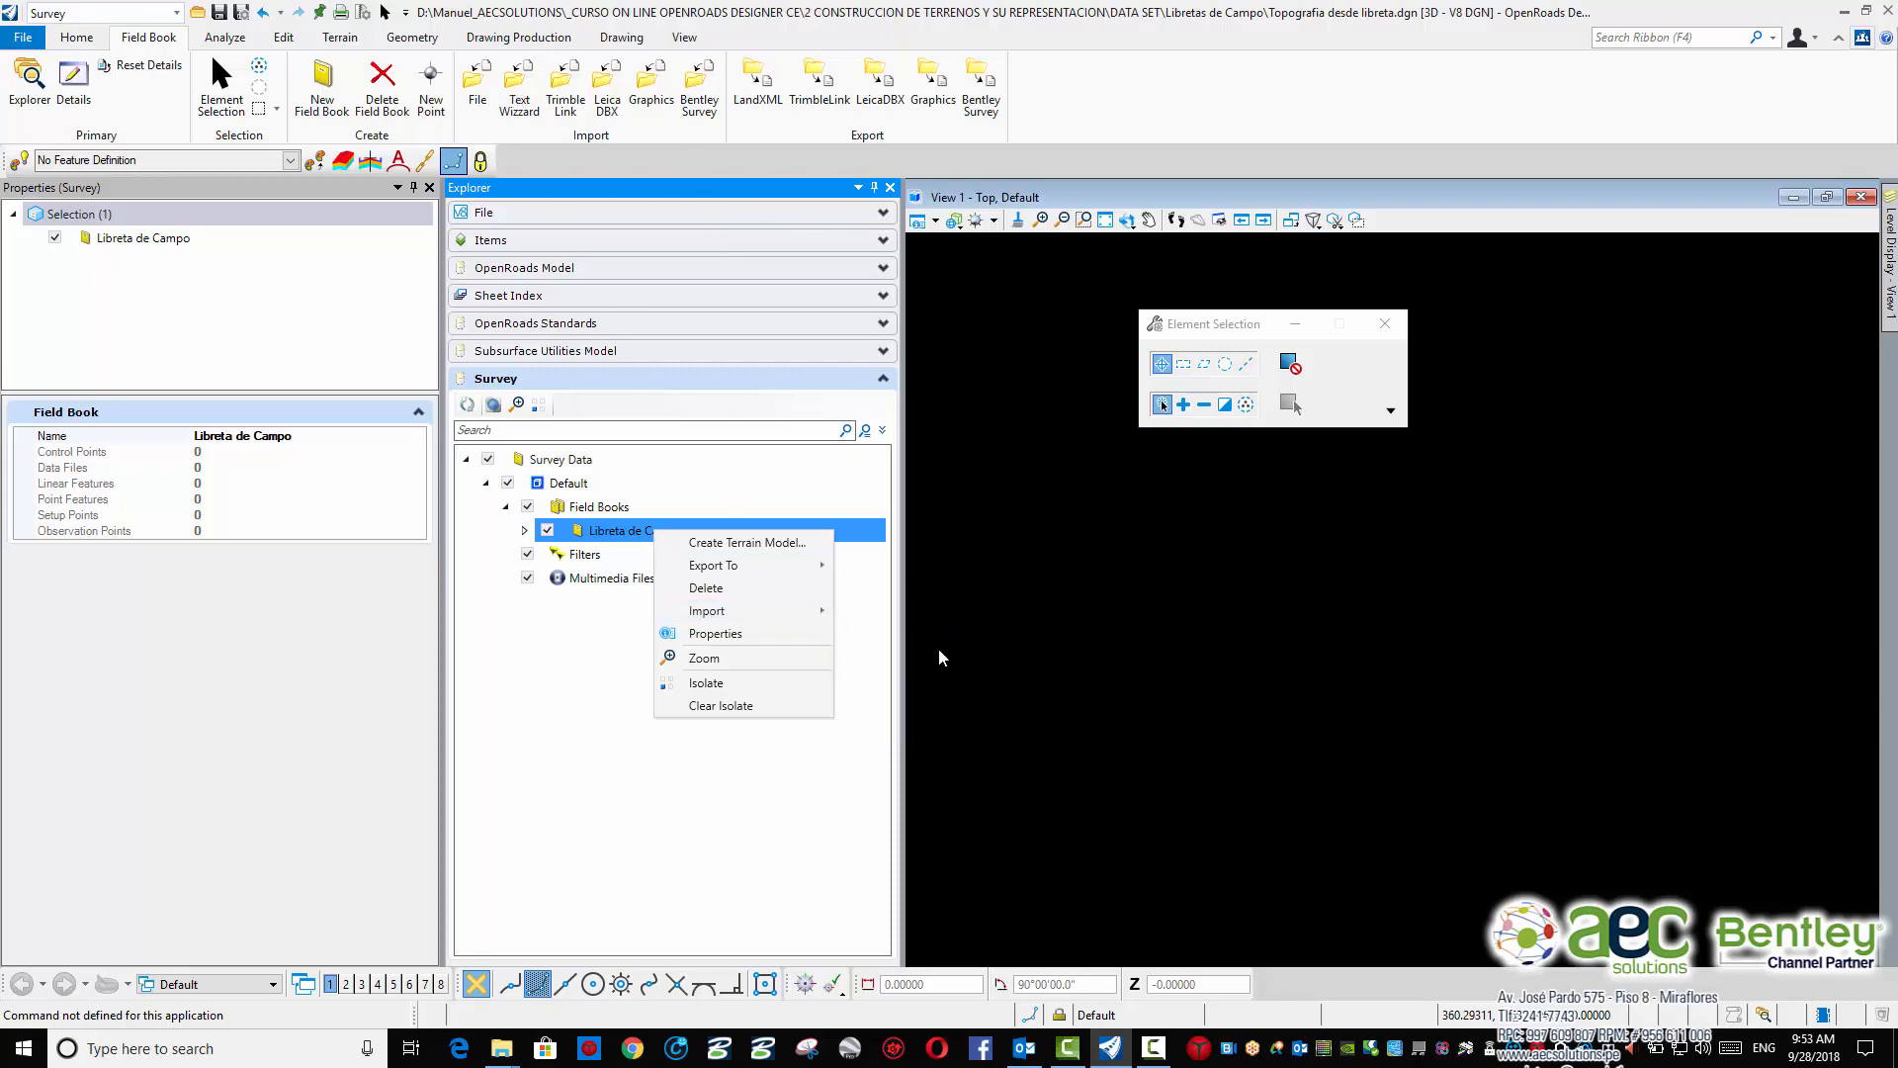
pyautogui.click(950, 634)
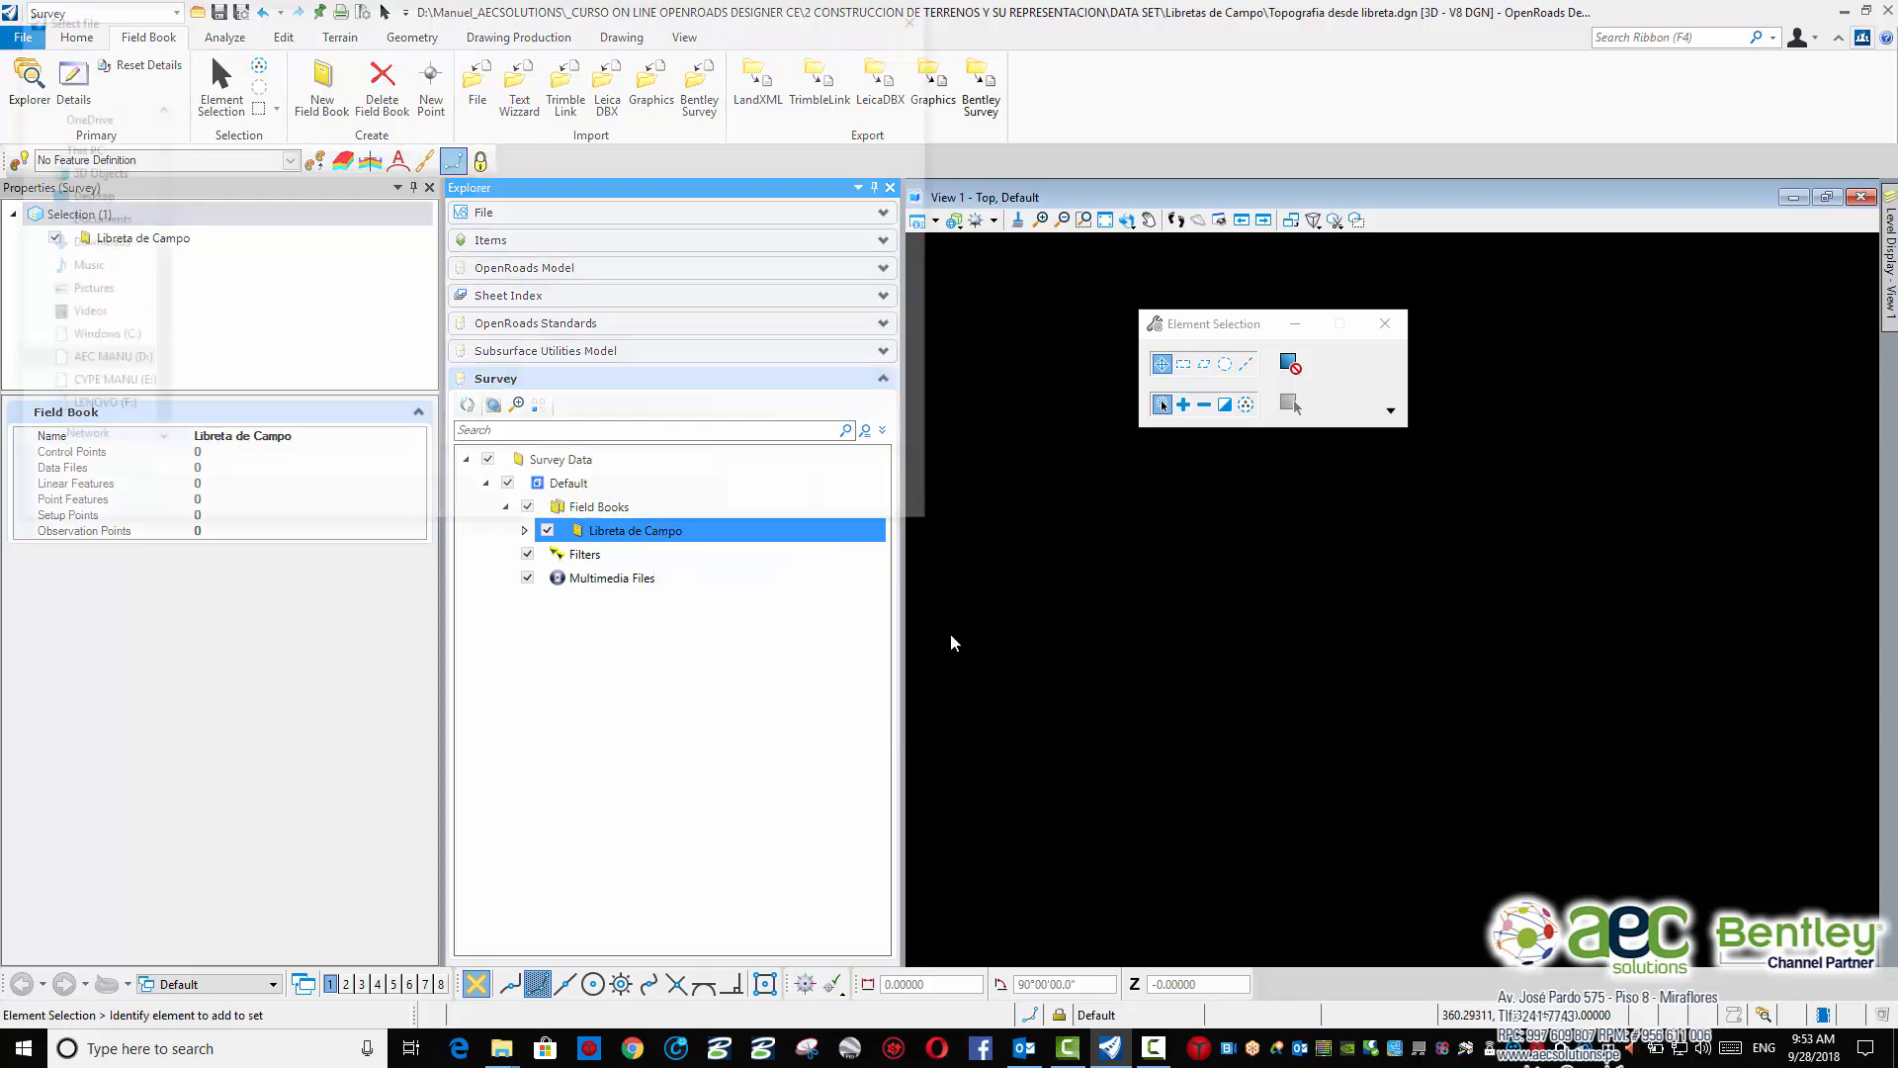
pyautogui.click(219, 138)
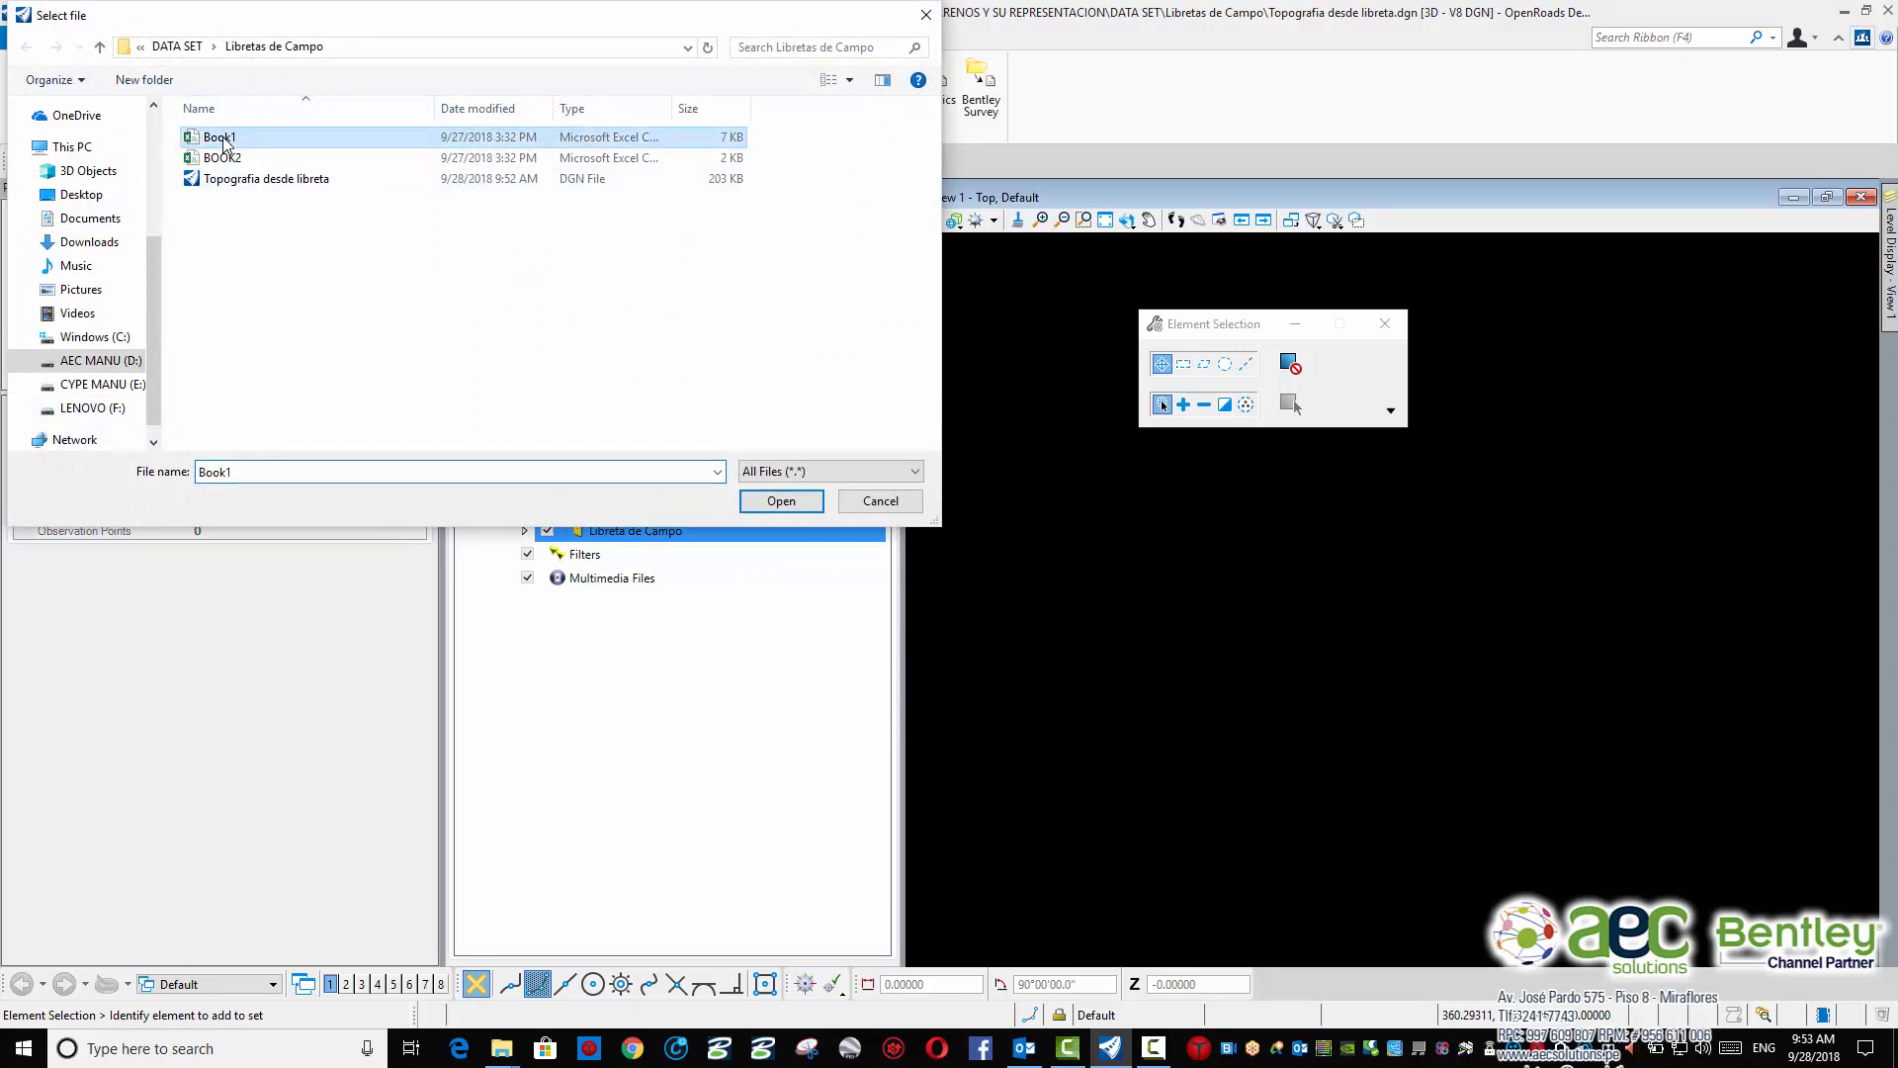
pyautogui.click(781, 501)
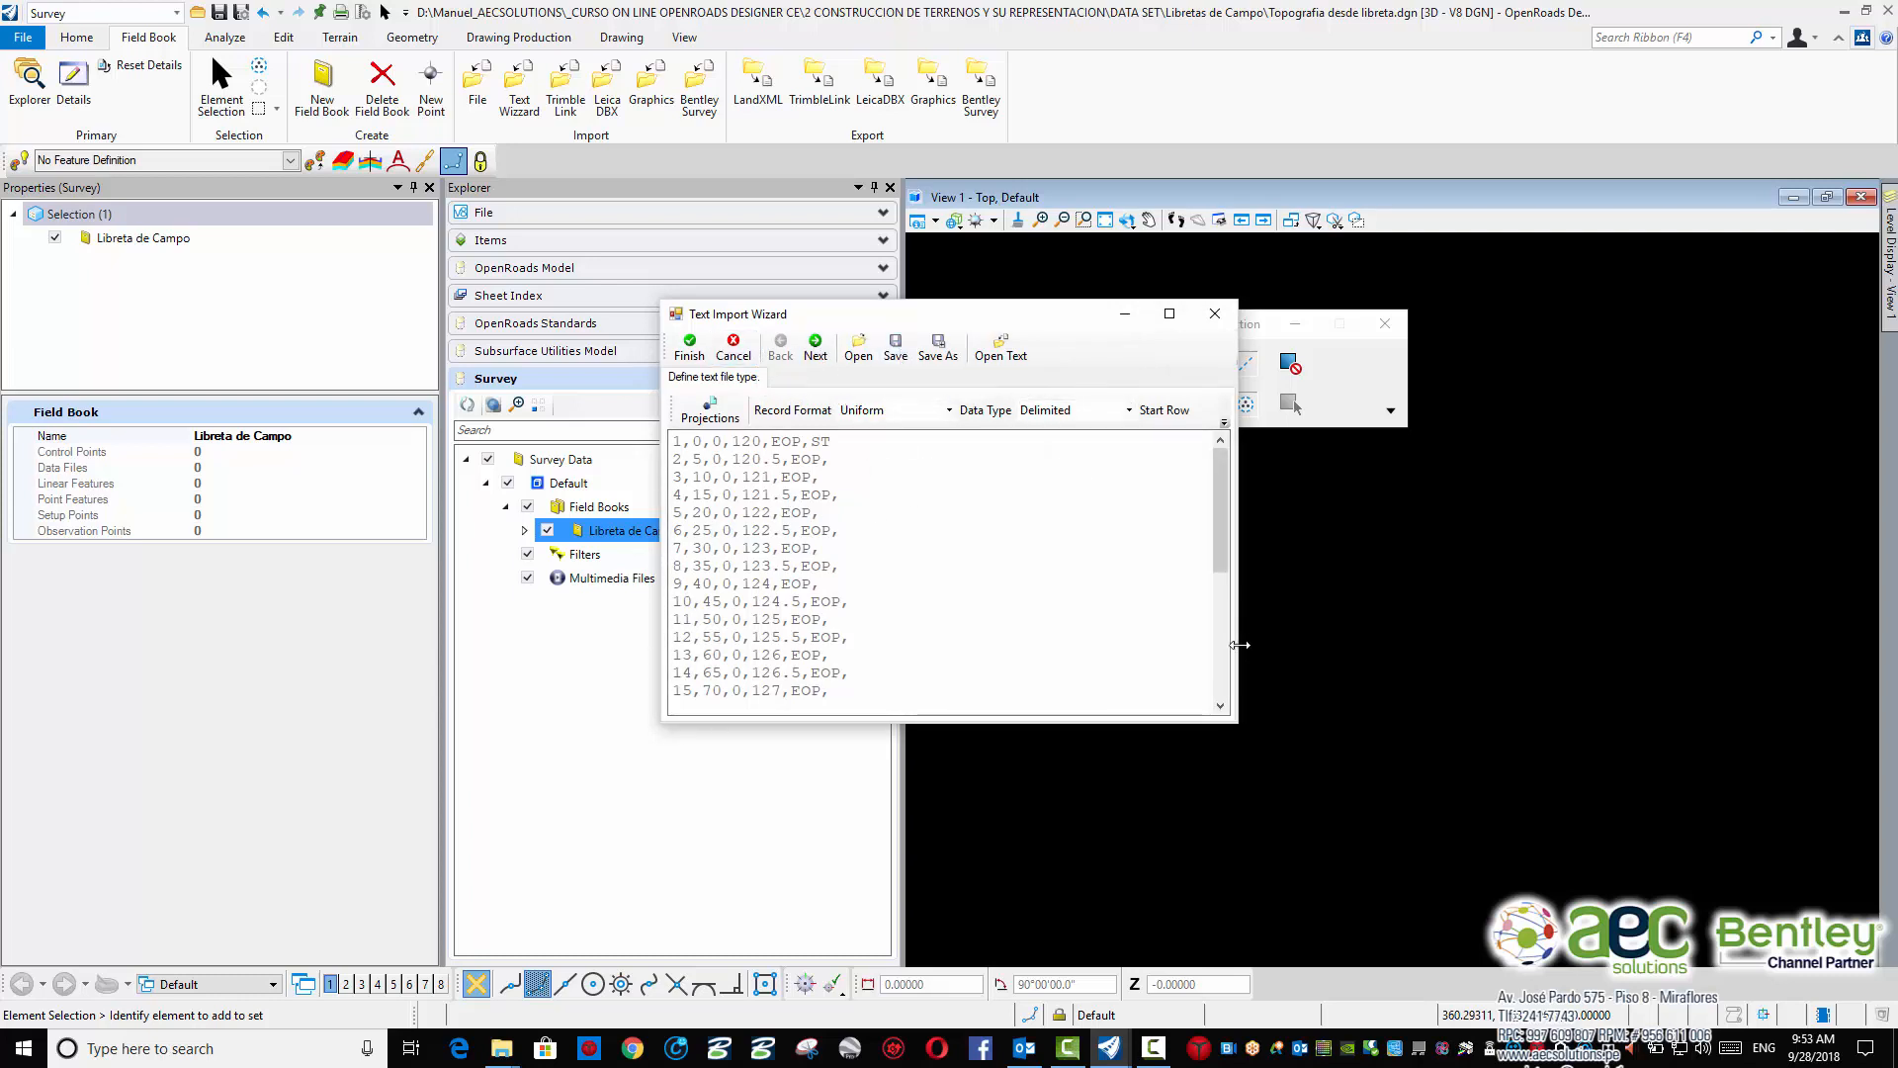
# Enlarge the Text Import Wizard and split the uniform, delimited records into columns using the comma as delimiter
pyautogui.moveTo(1239, 644); pyautogui.dragTo(1542, 644)
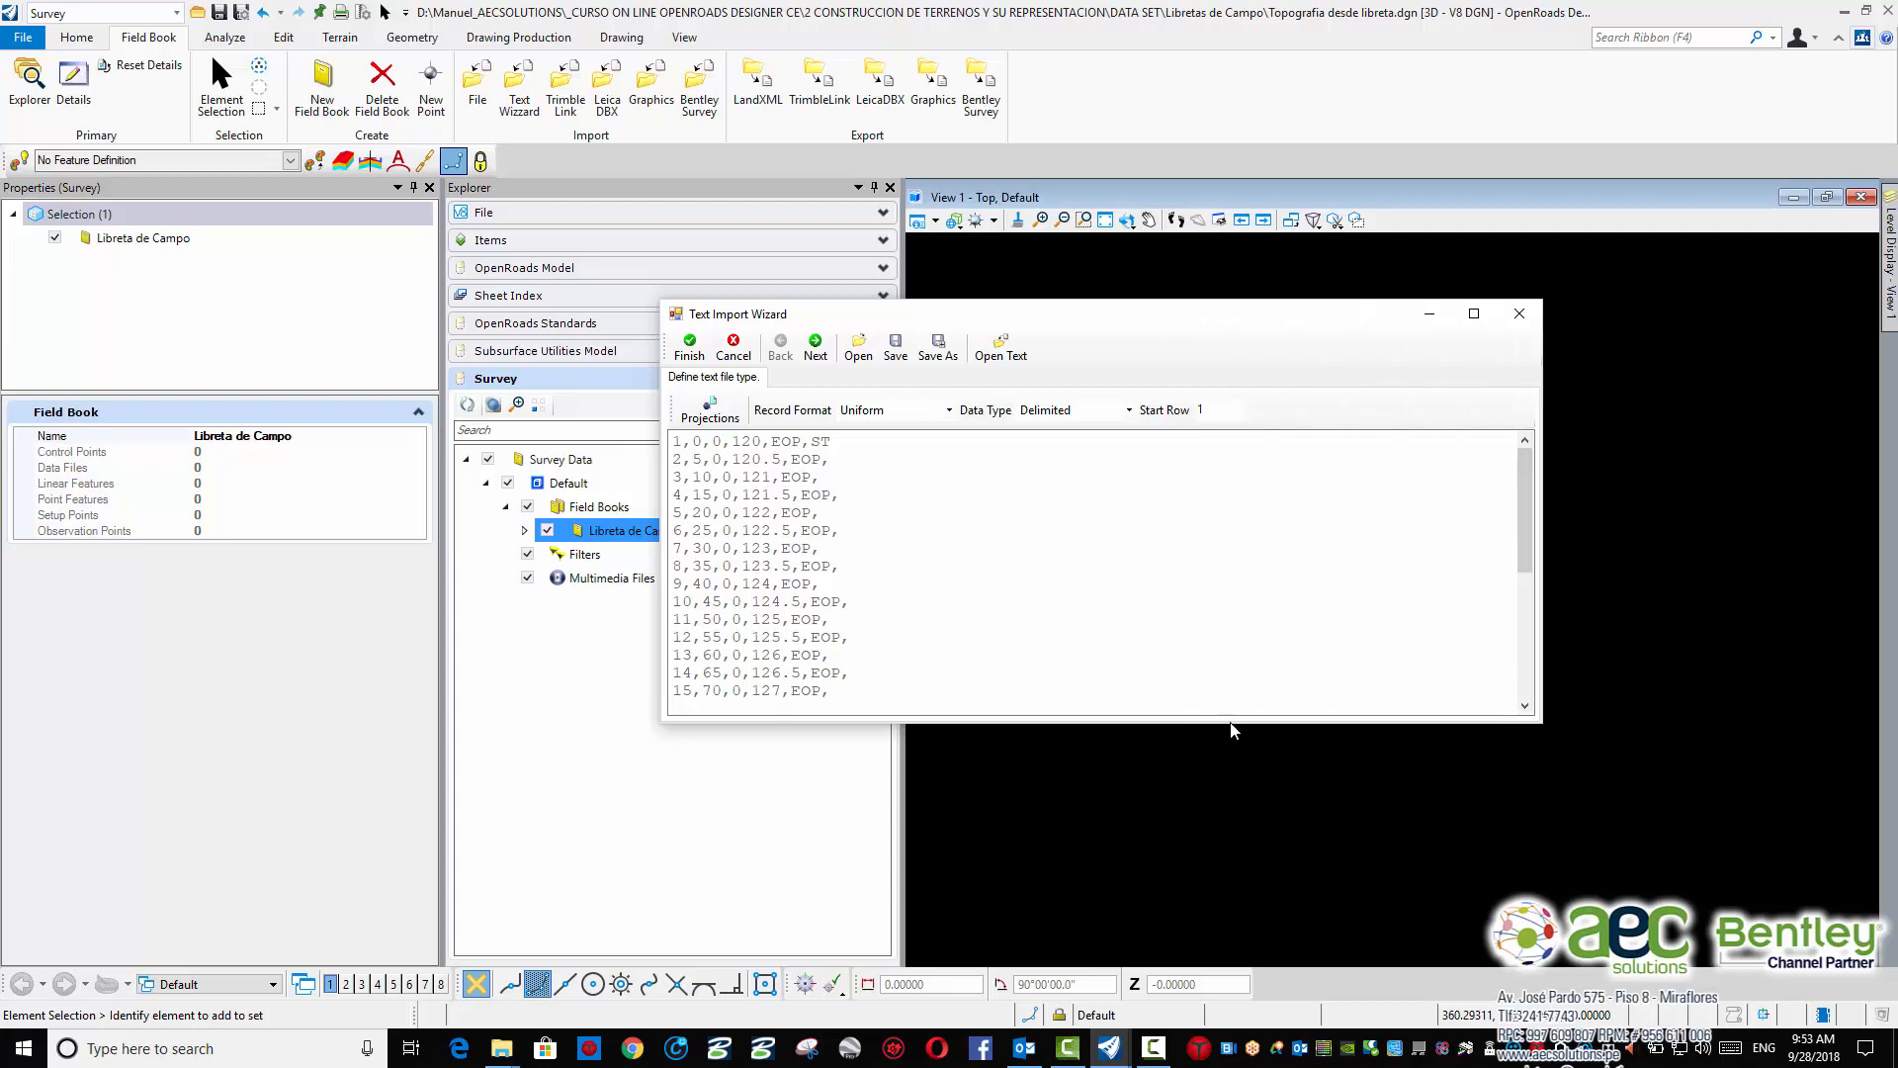
pyautogui.moveTo(1232, 727); pyautogui.dragTo(1231, 860)
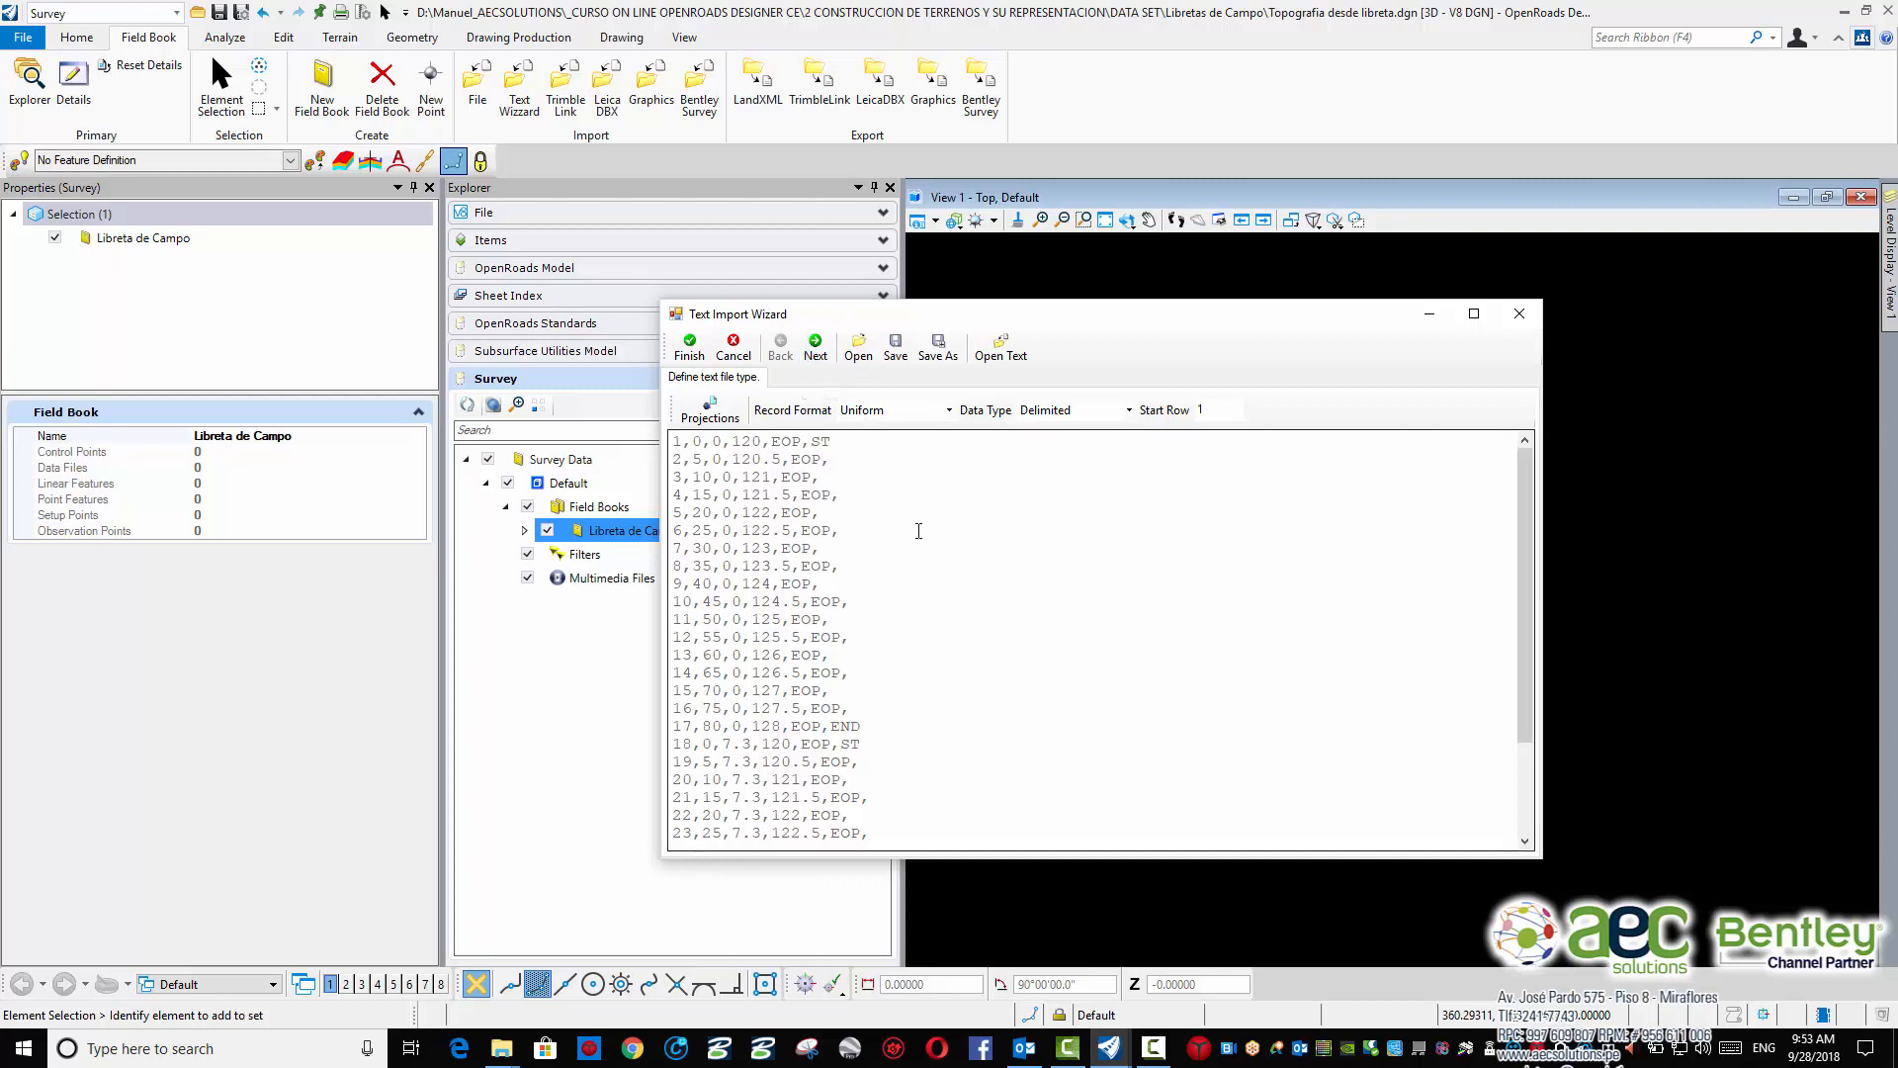
pyautogui.click(817, 350)
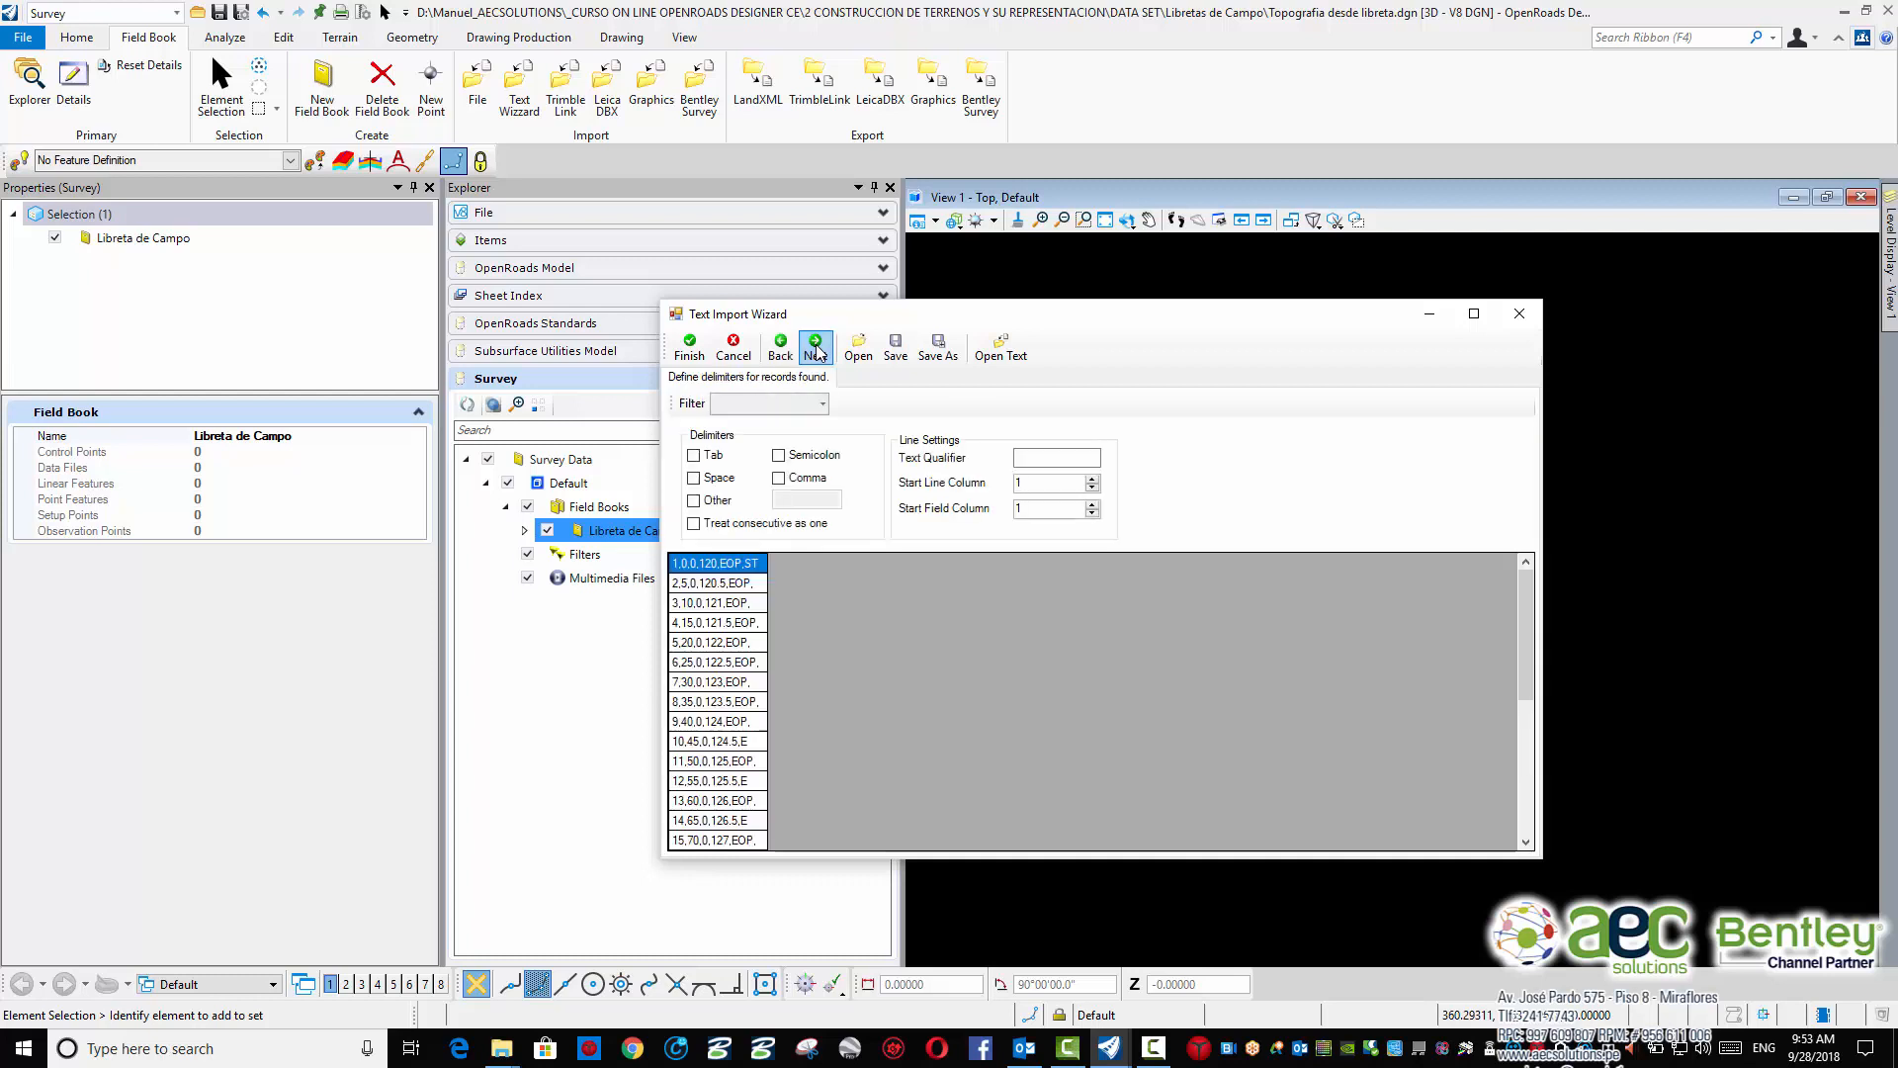
pyautogui.click(783, 480)
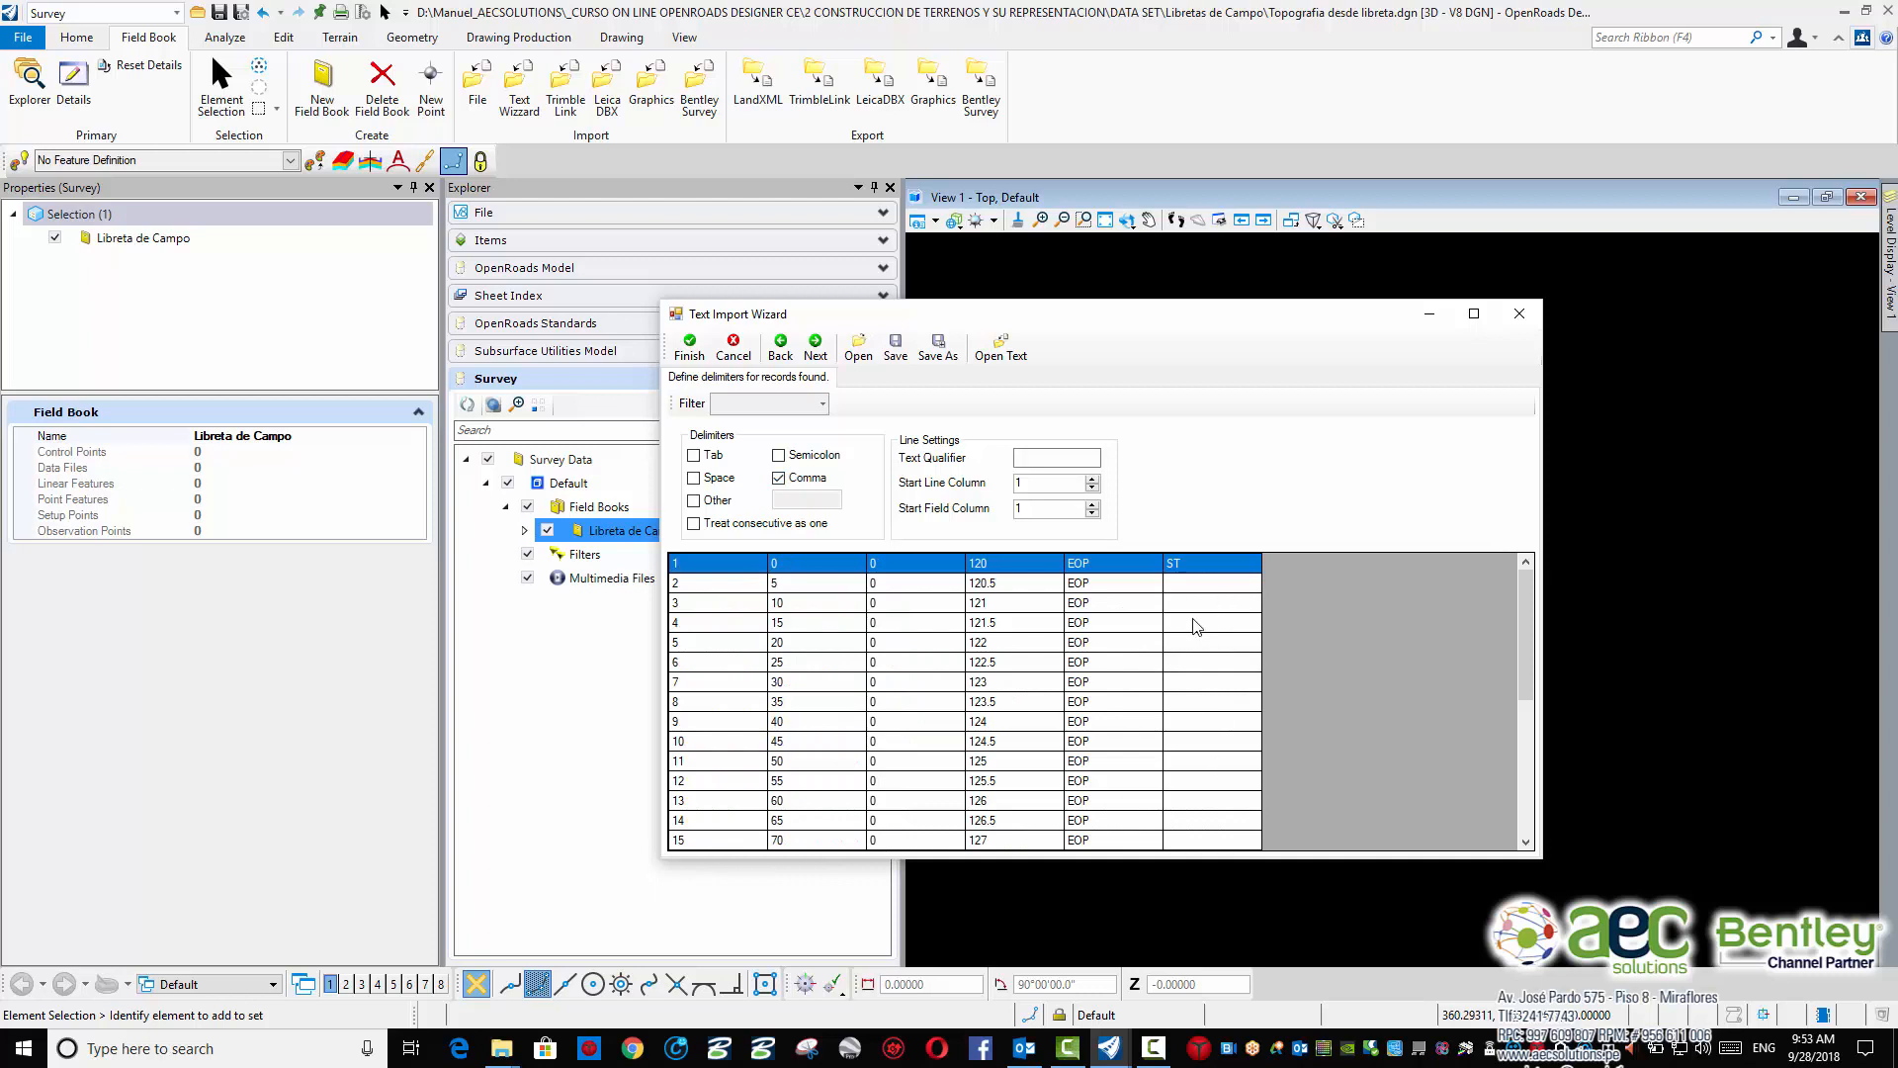
pyautogui.click(819, 346)
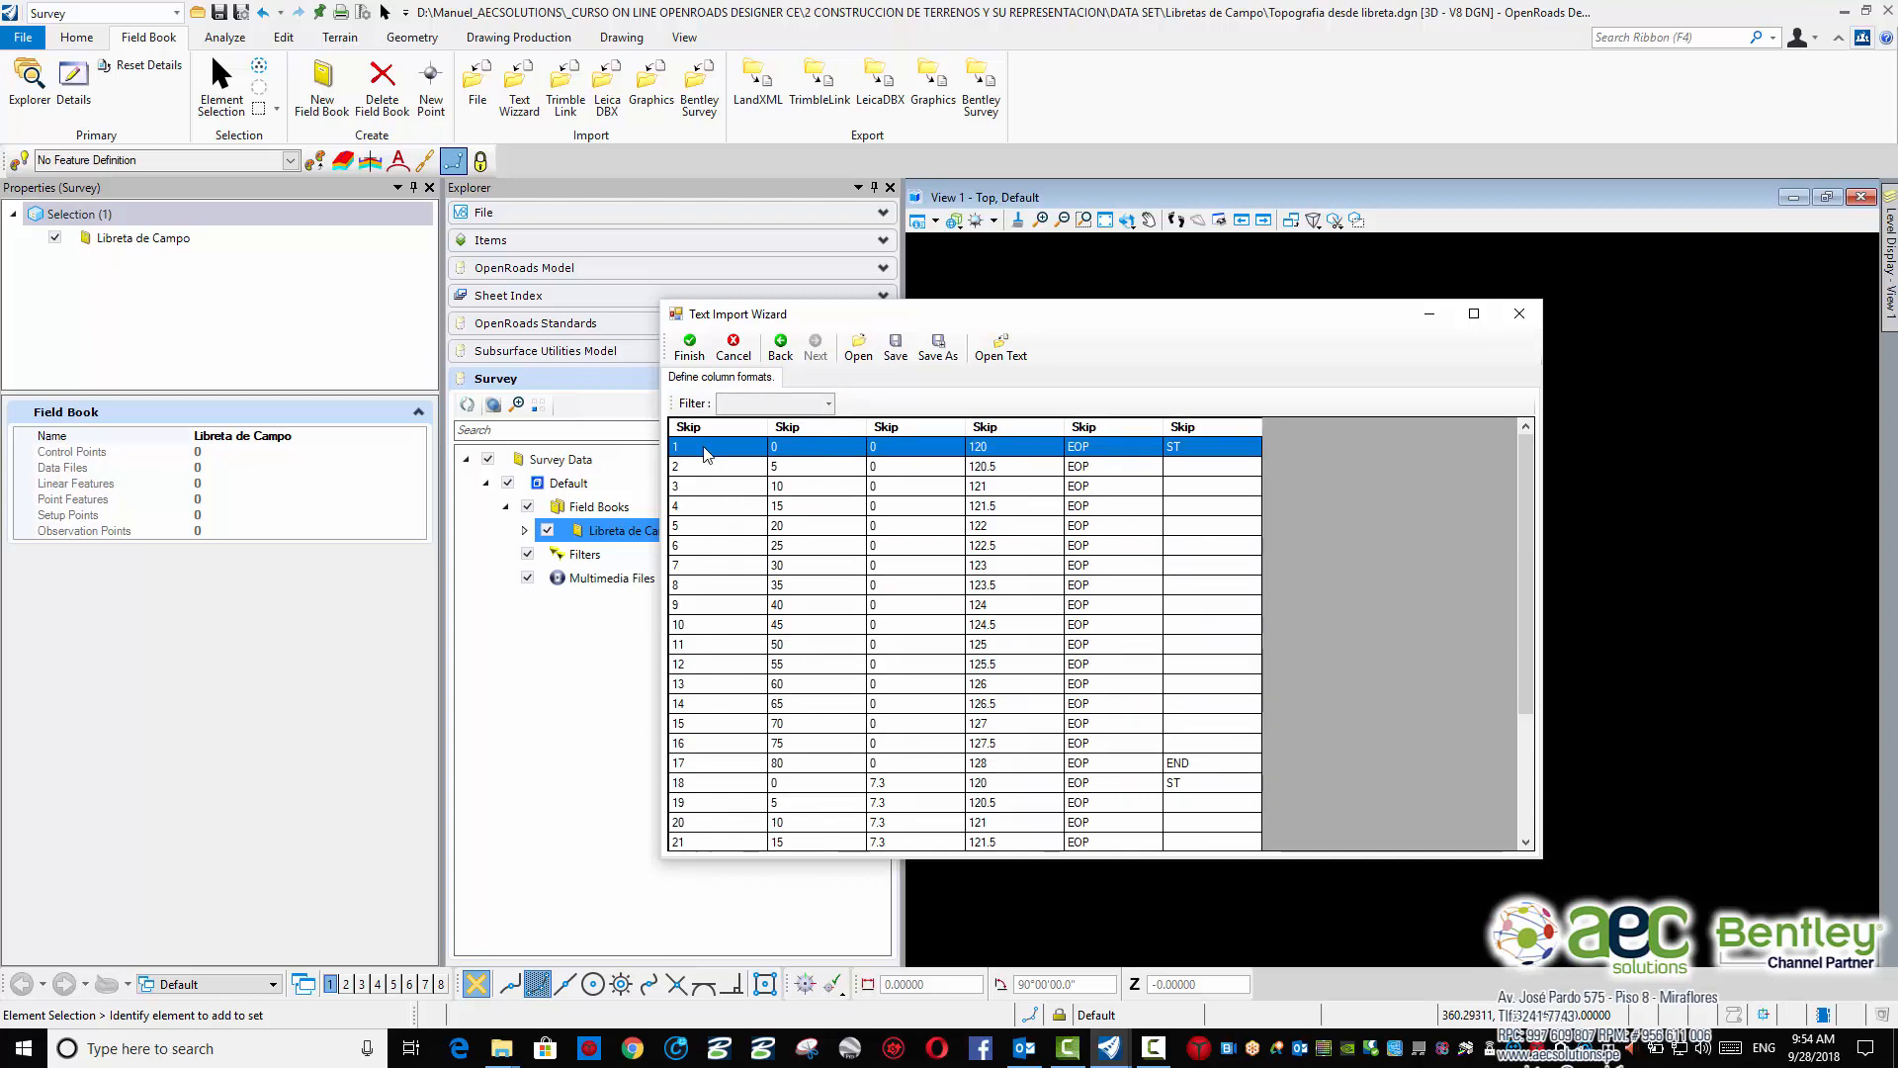
# Assign the first three import columns as Point Name, Easting and Northing
pyautogui.click(721, 427)
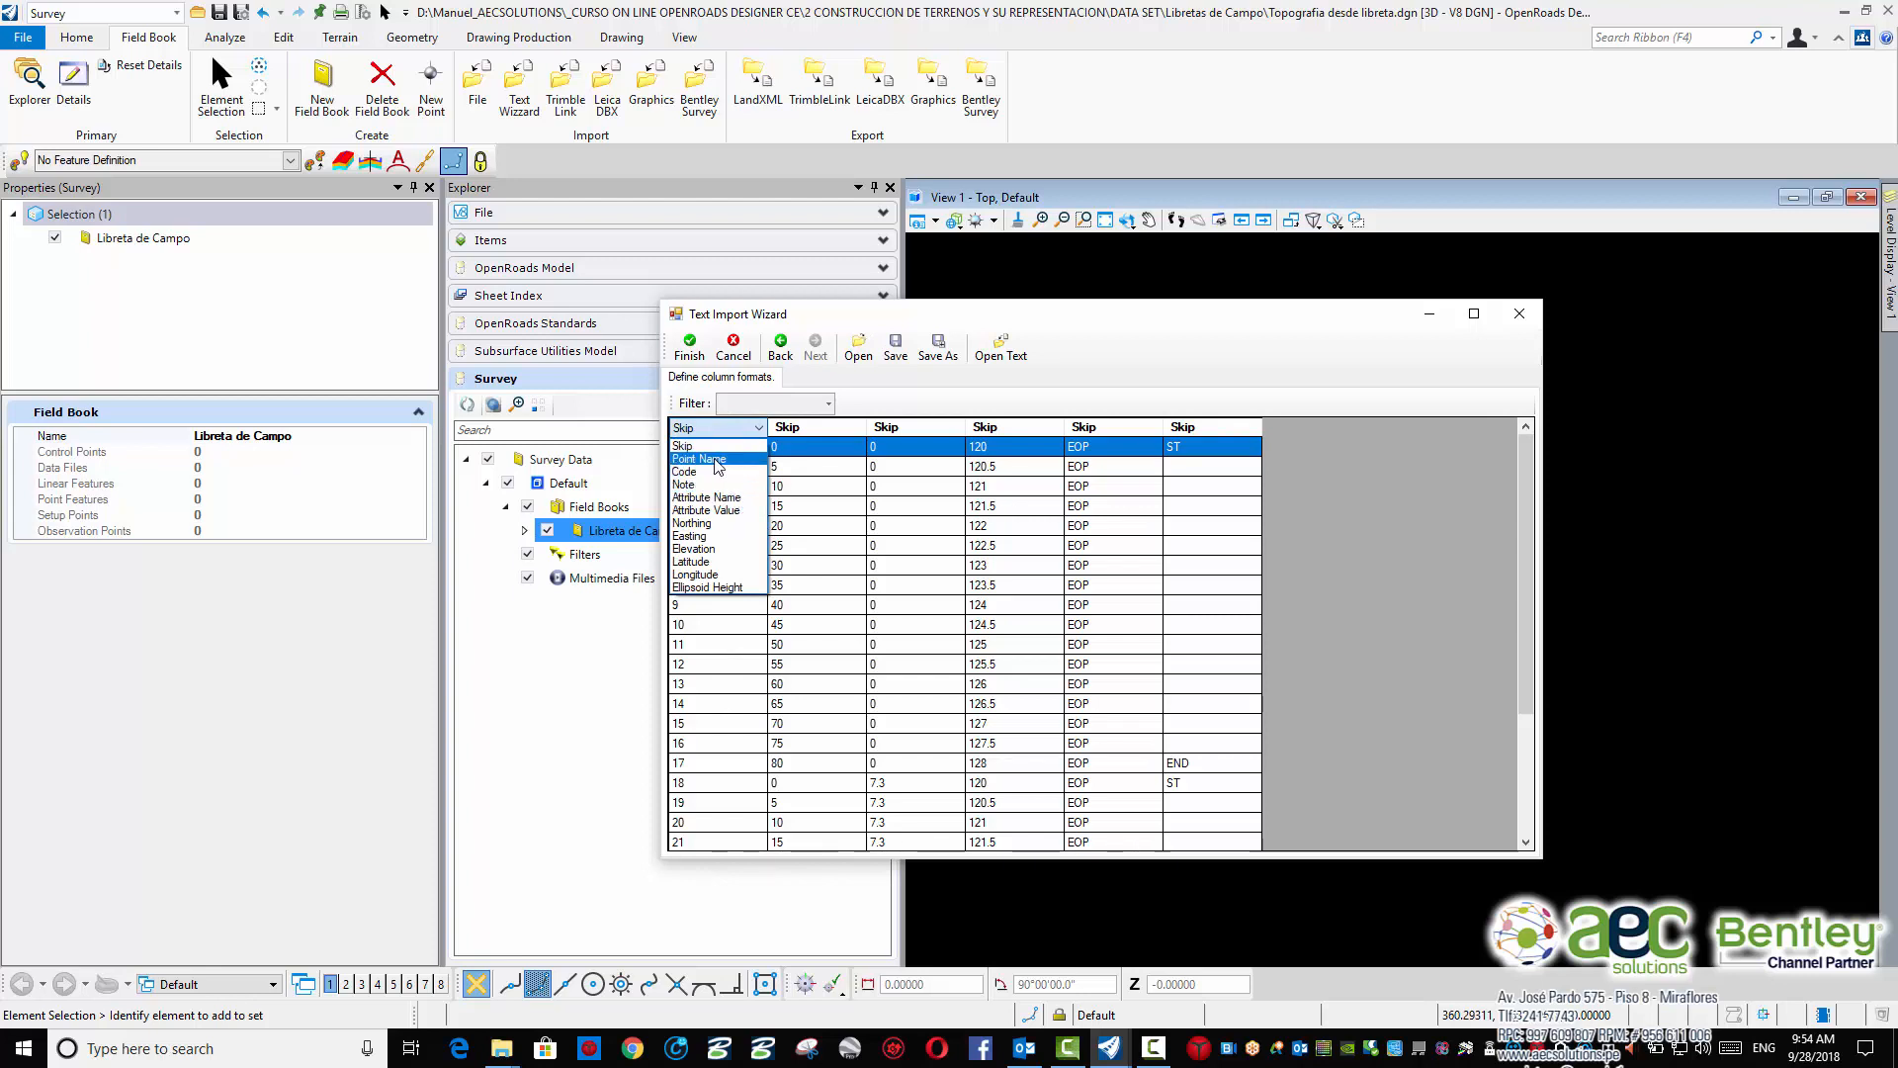
pyautogui.click(717, 462)
pyautogui.click(840, 431)
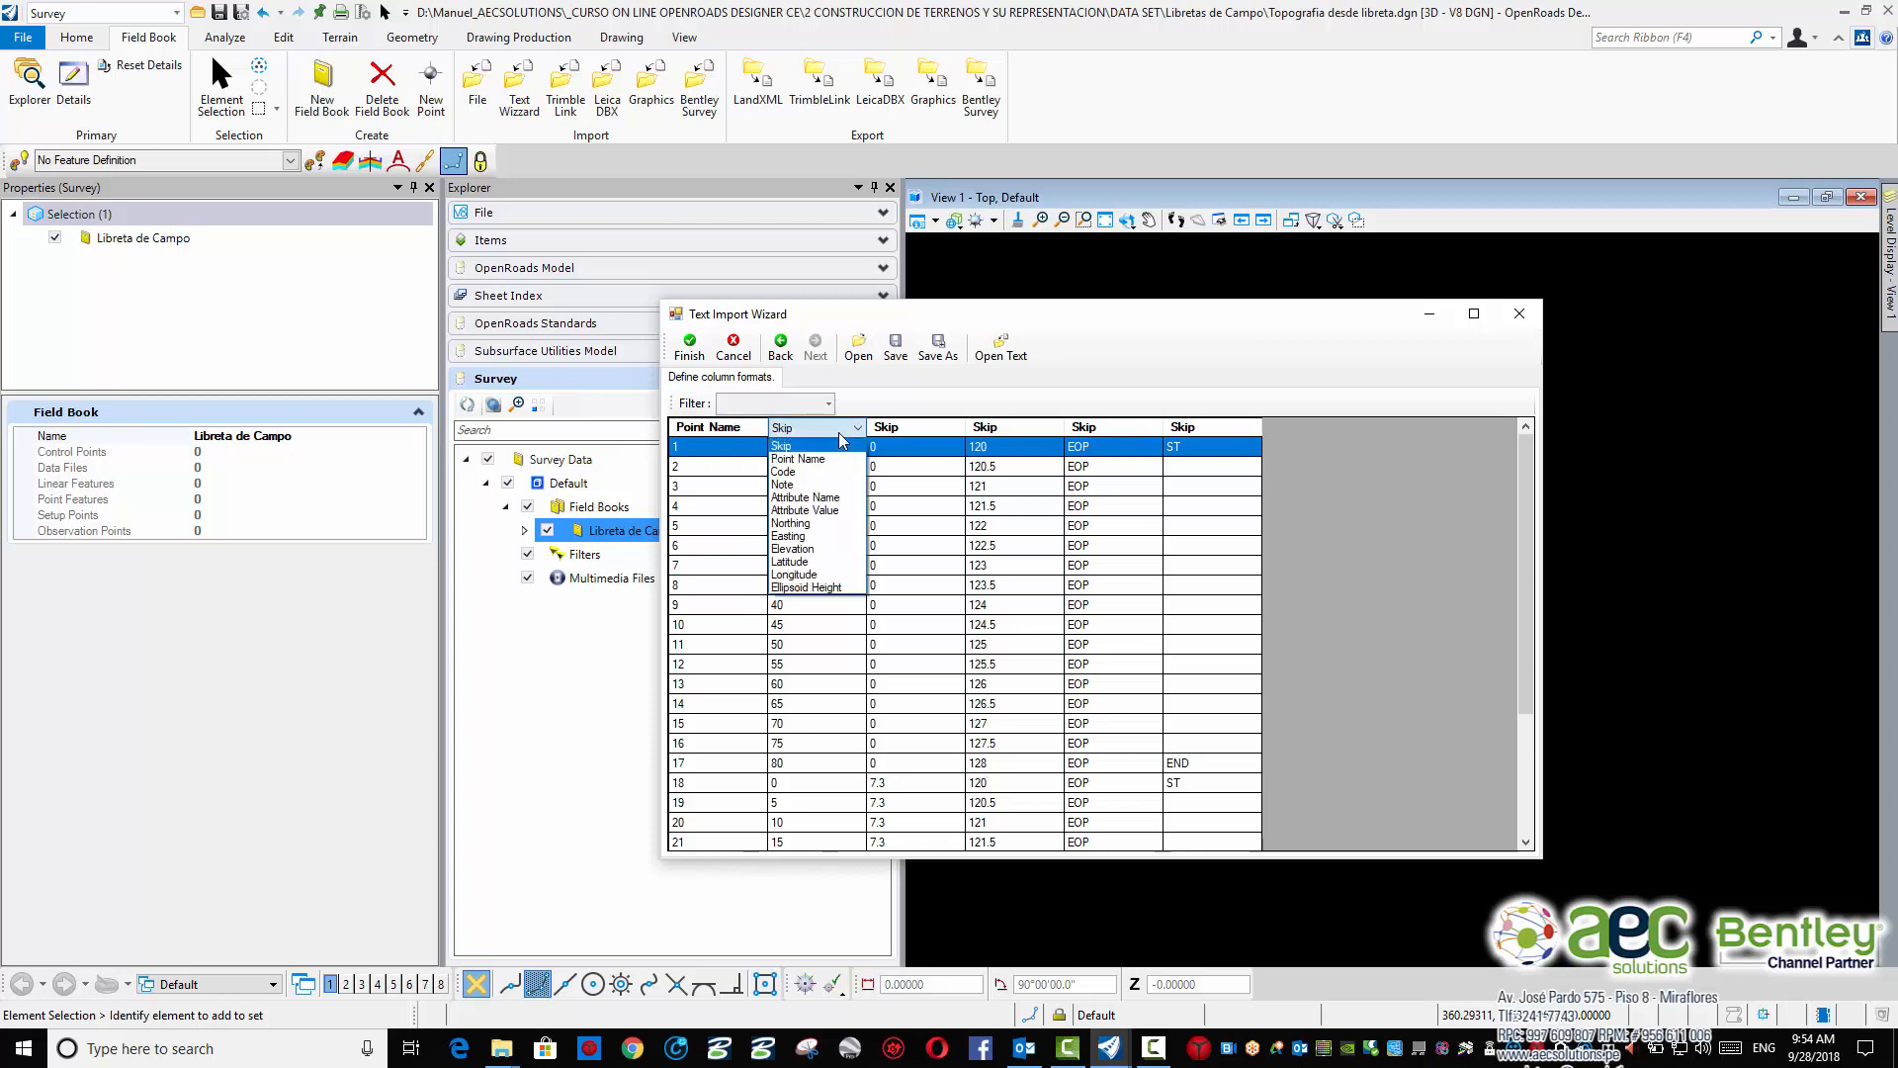
pyautogui.click(810, 537)
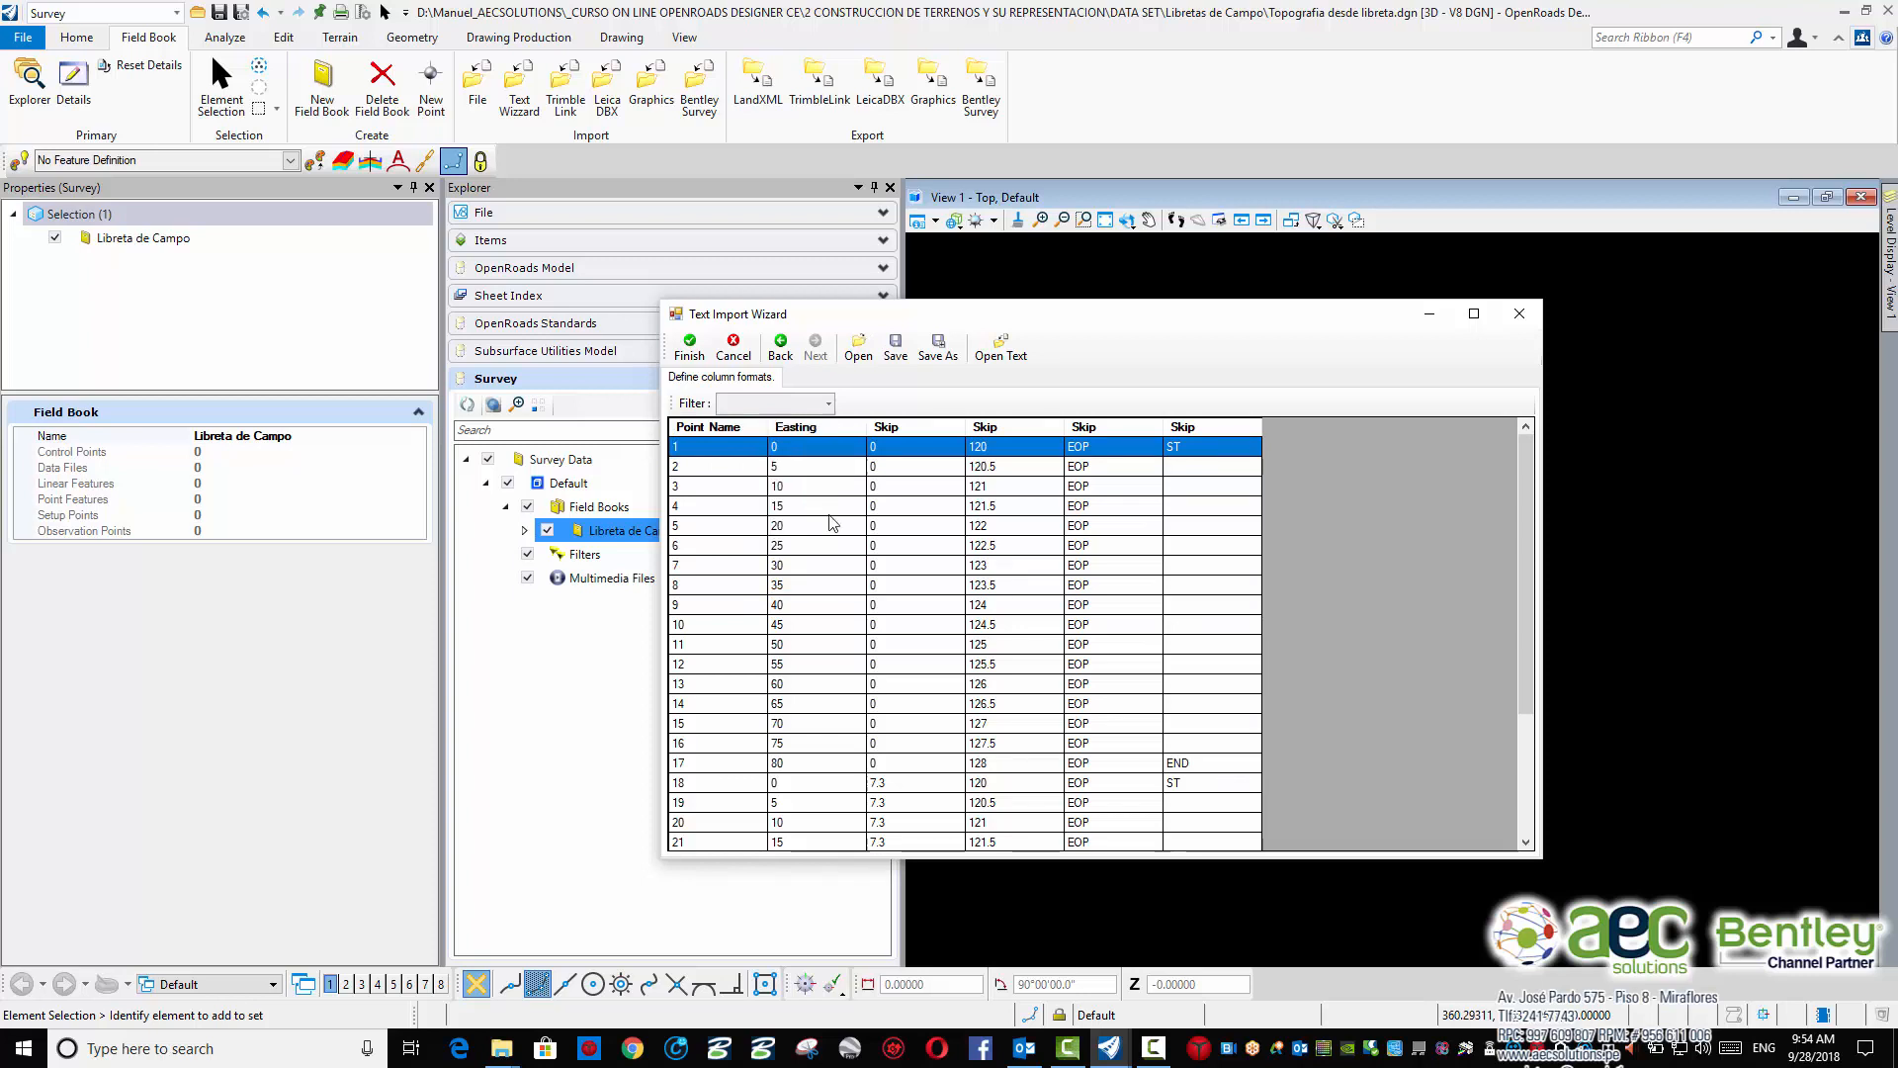
pyautogui.click(915, 427)
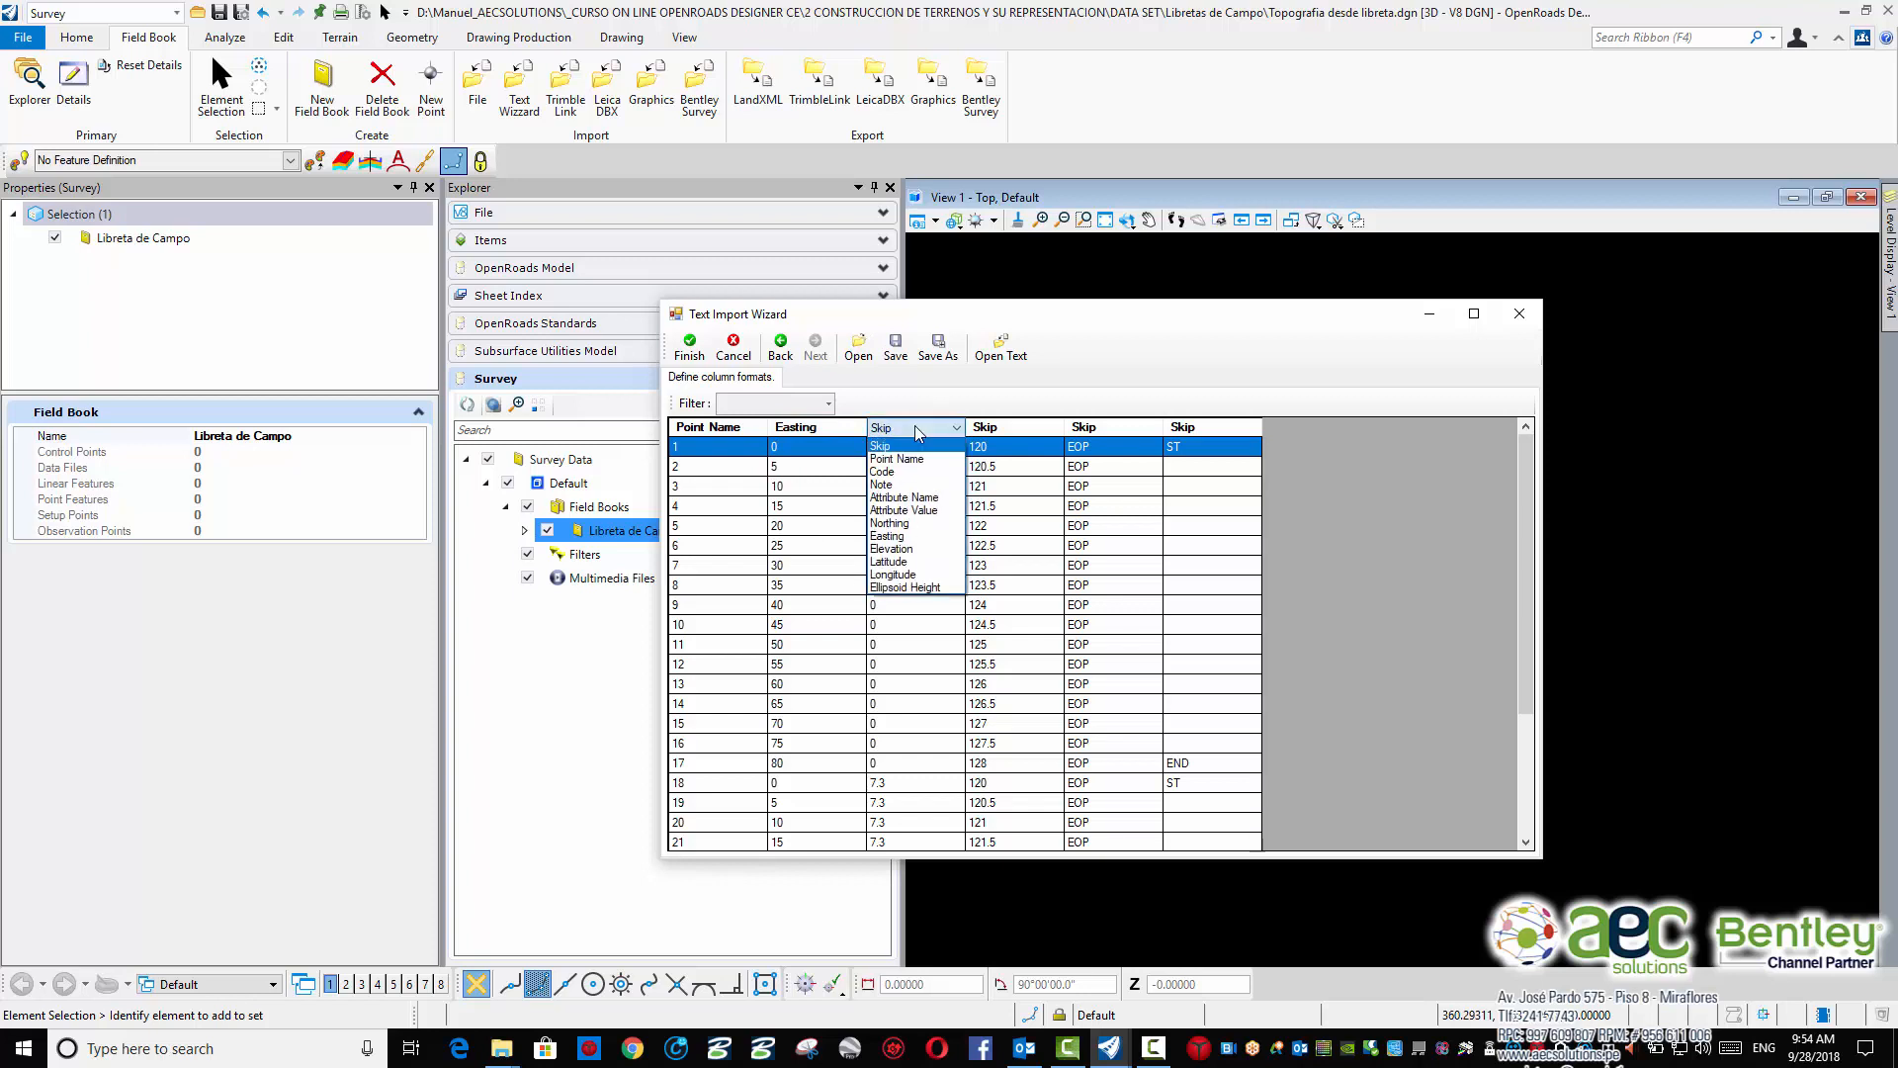
pyautogui.click(908, 524)
# Assign the fourth import column as Elevation and the last two columns as Code
pyautogui.click(1016, 429)
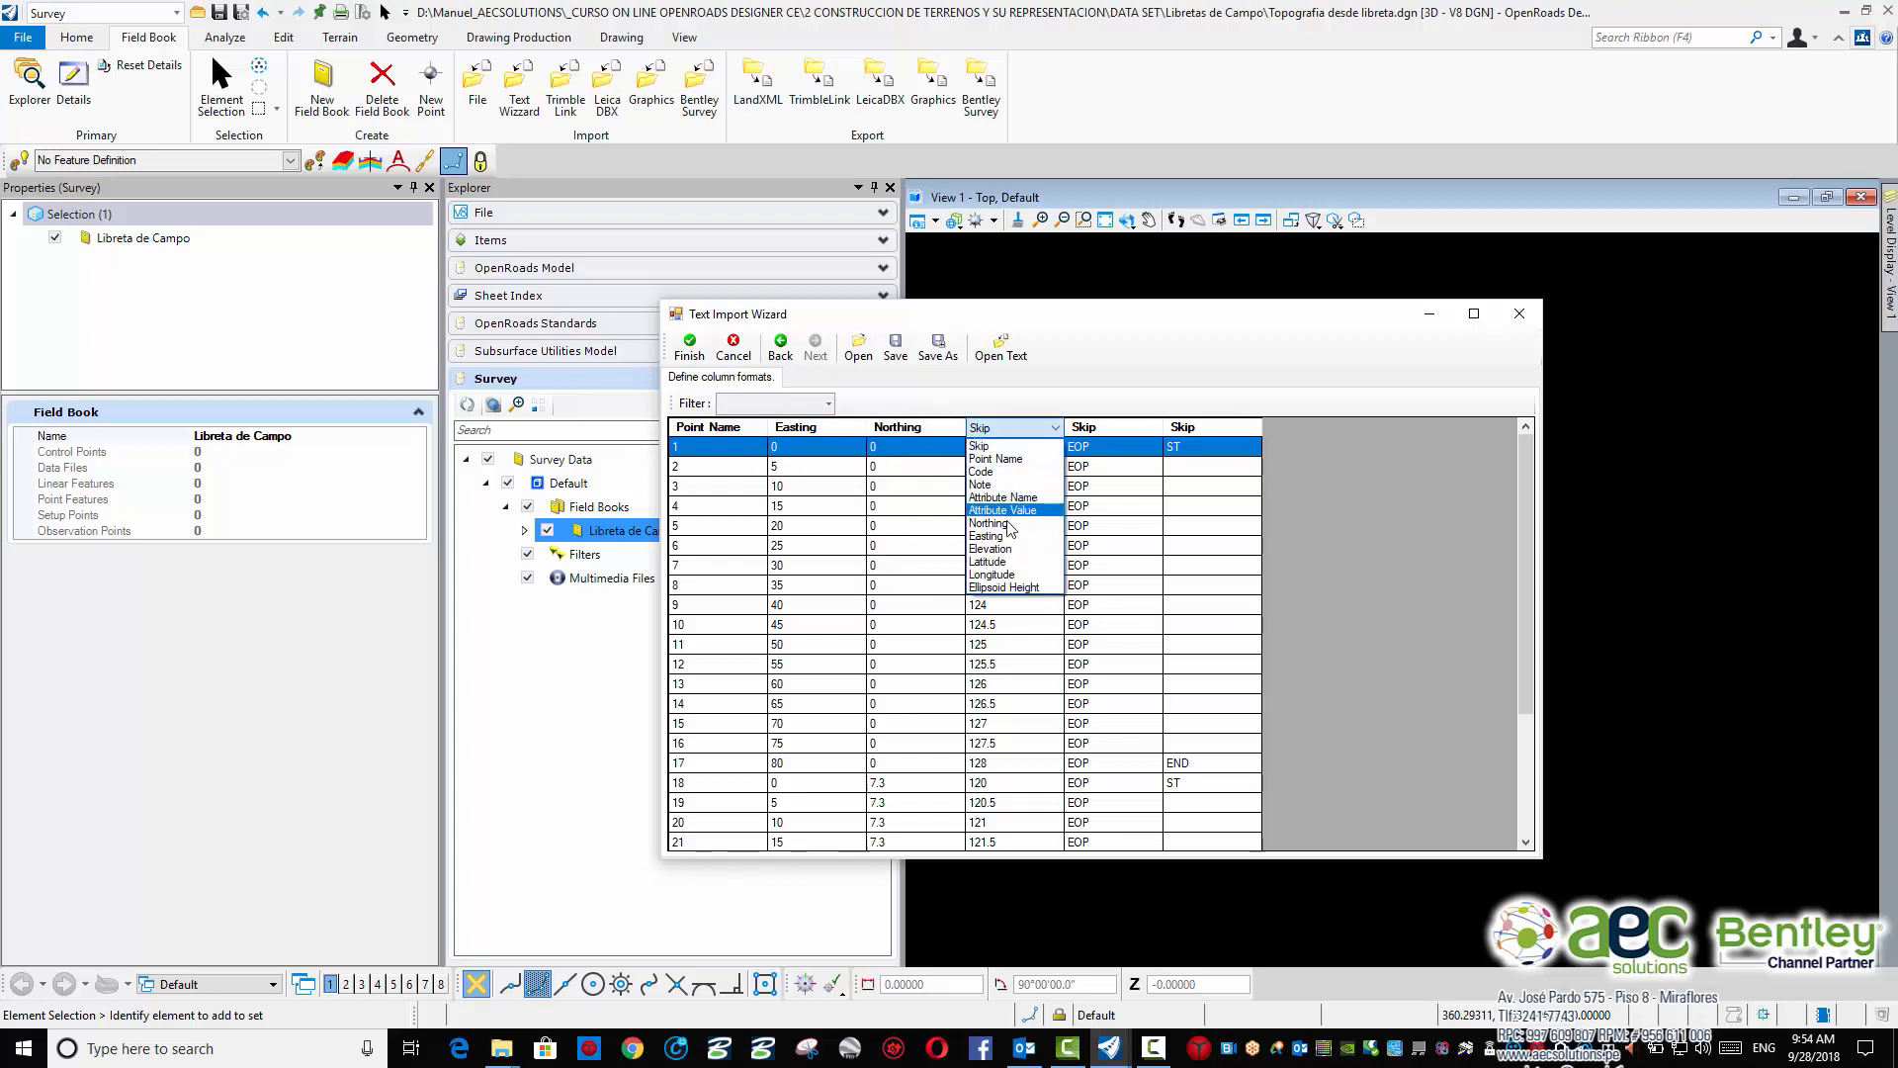
pyautogui.click(1014, 550)
pyautogui.click(1015, 550)
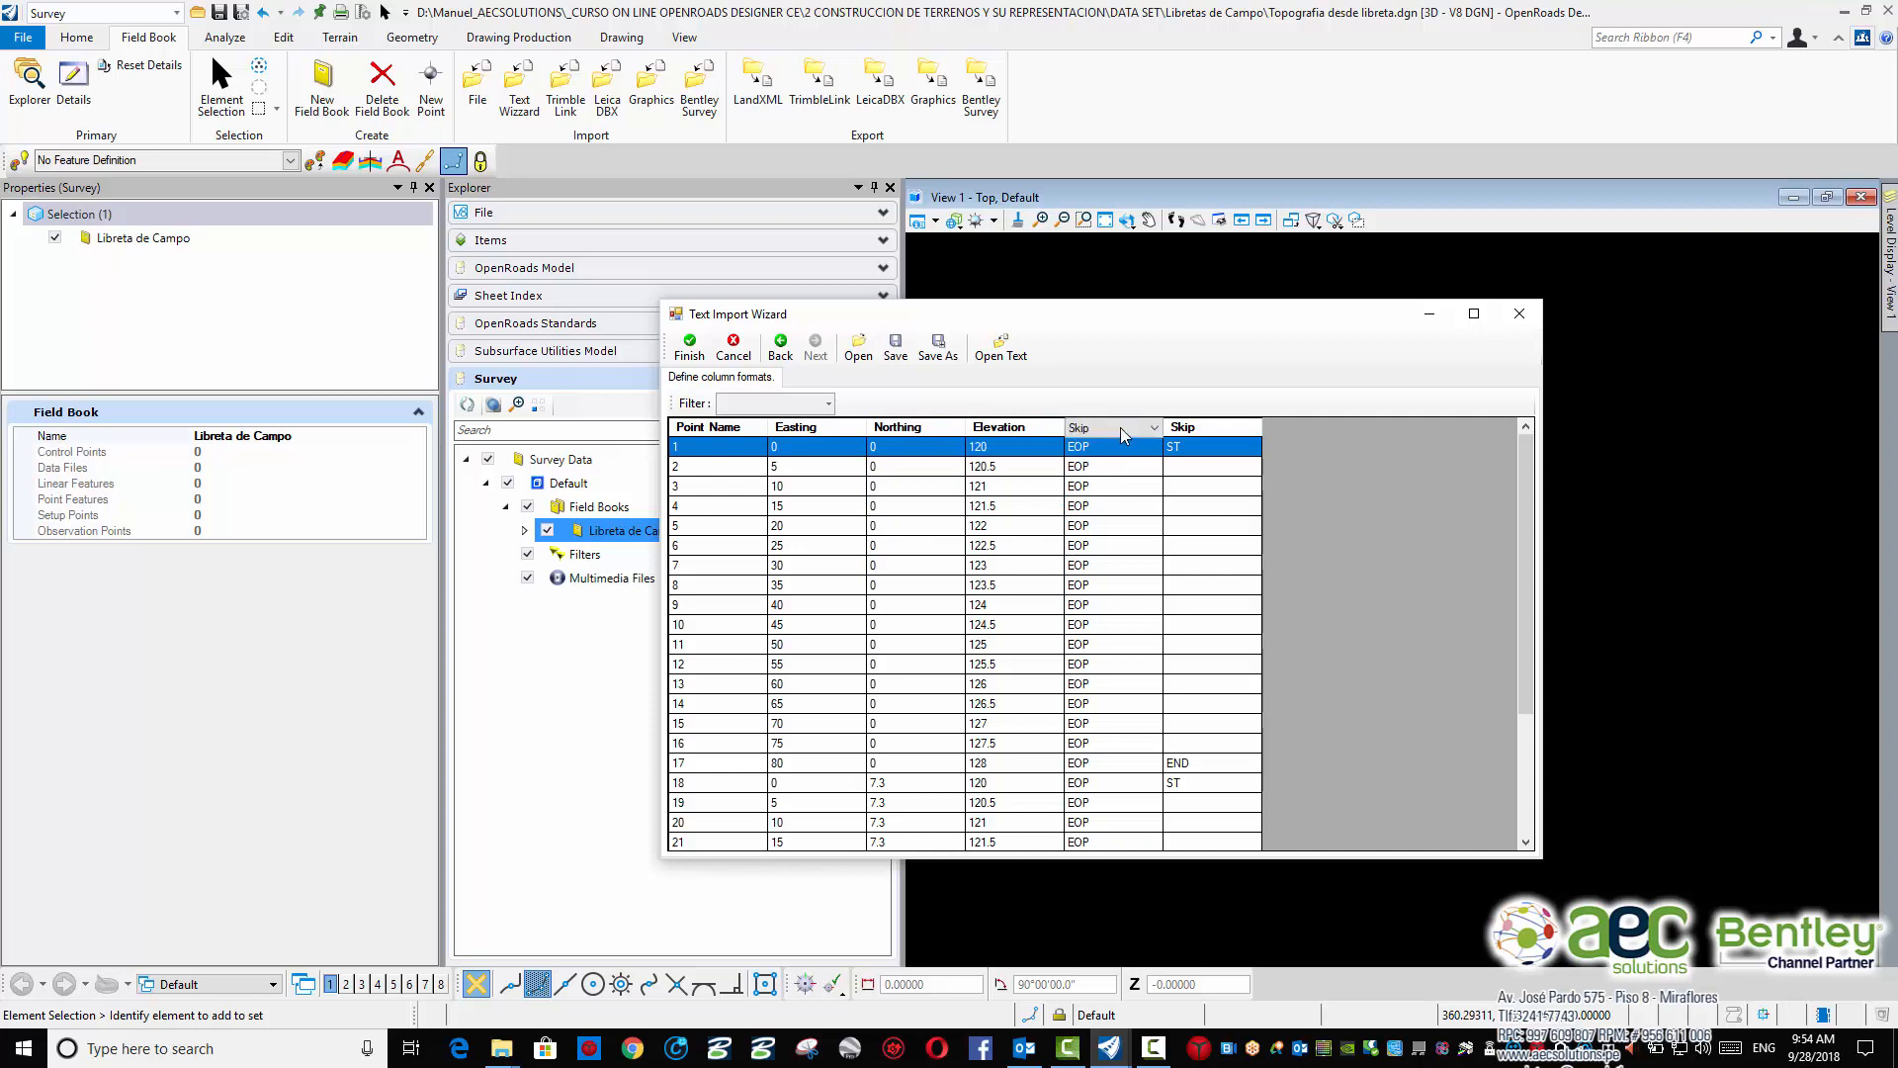
pyautogui.click(1121, 435)
pyautogui.click(1117, 475)
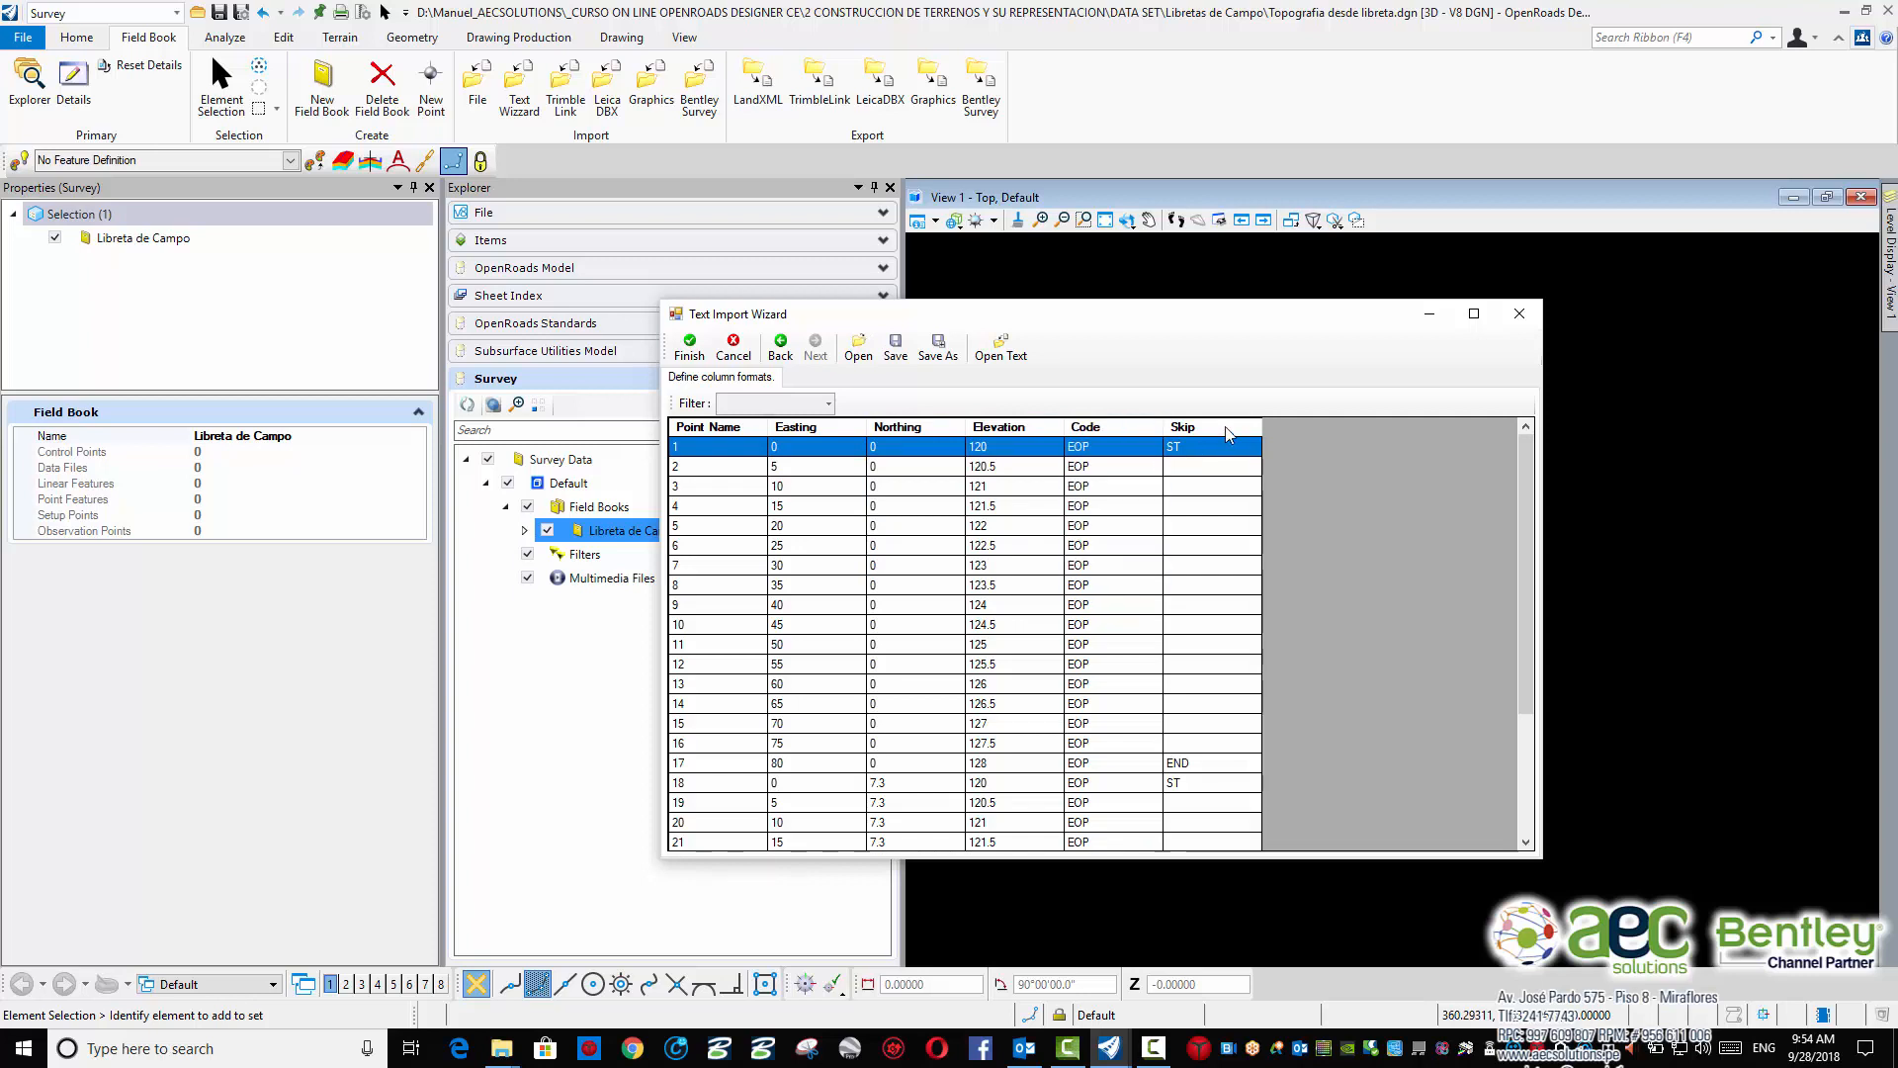
pyautogui.click(1225, 432)
pyautogui.click(1226, 478)
# Review the formatted point rows and finish the import without creating a tiw file
pyautogui.scroll(-1, 1180, 536)
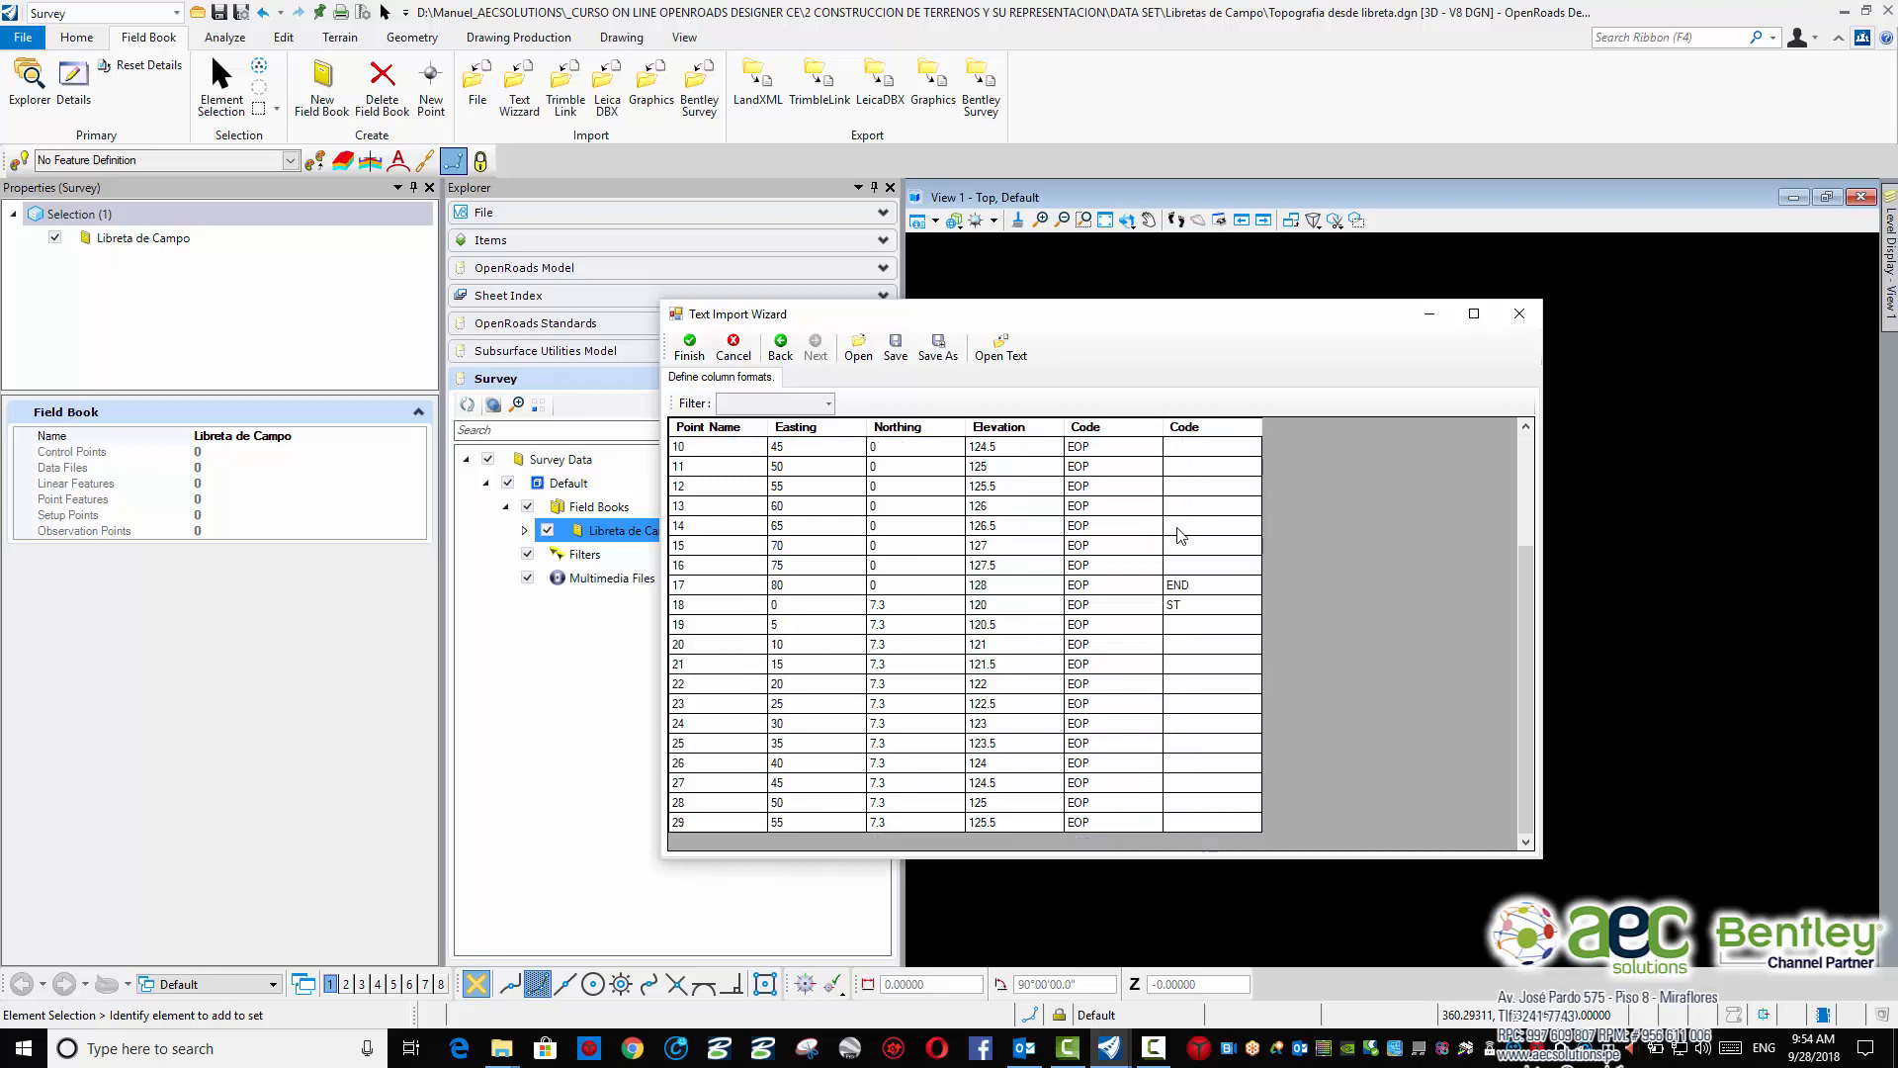
pyautogui.scroll(1, 1180, 536)
pyautogui.scroll(-1, 1179, 536)
pyautogui.scroll(1, 1180, 536)
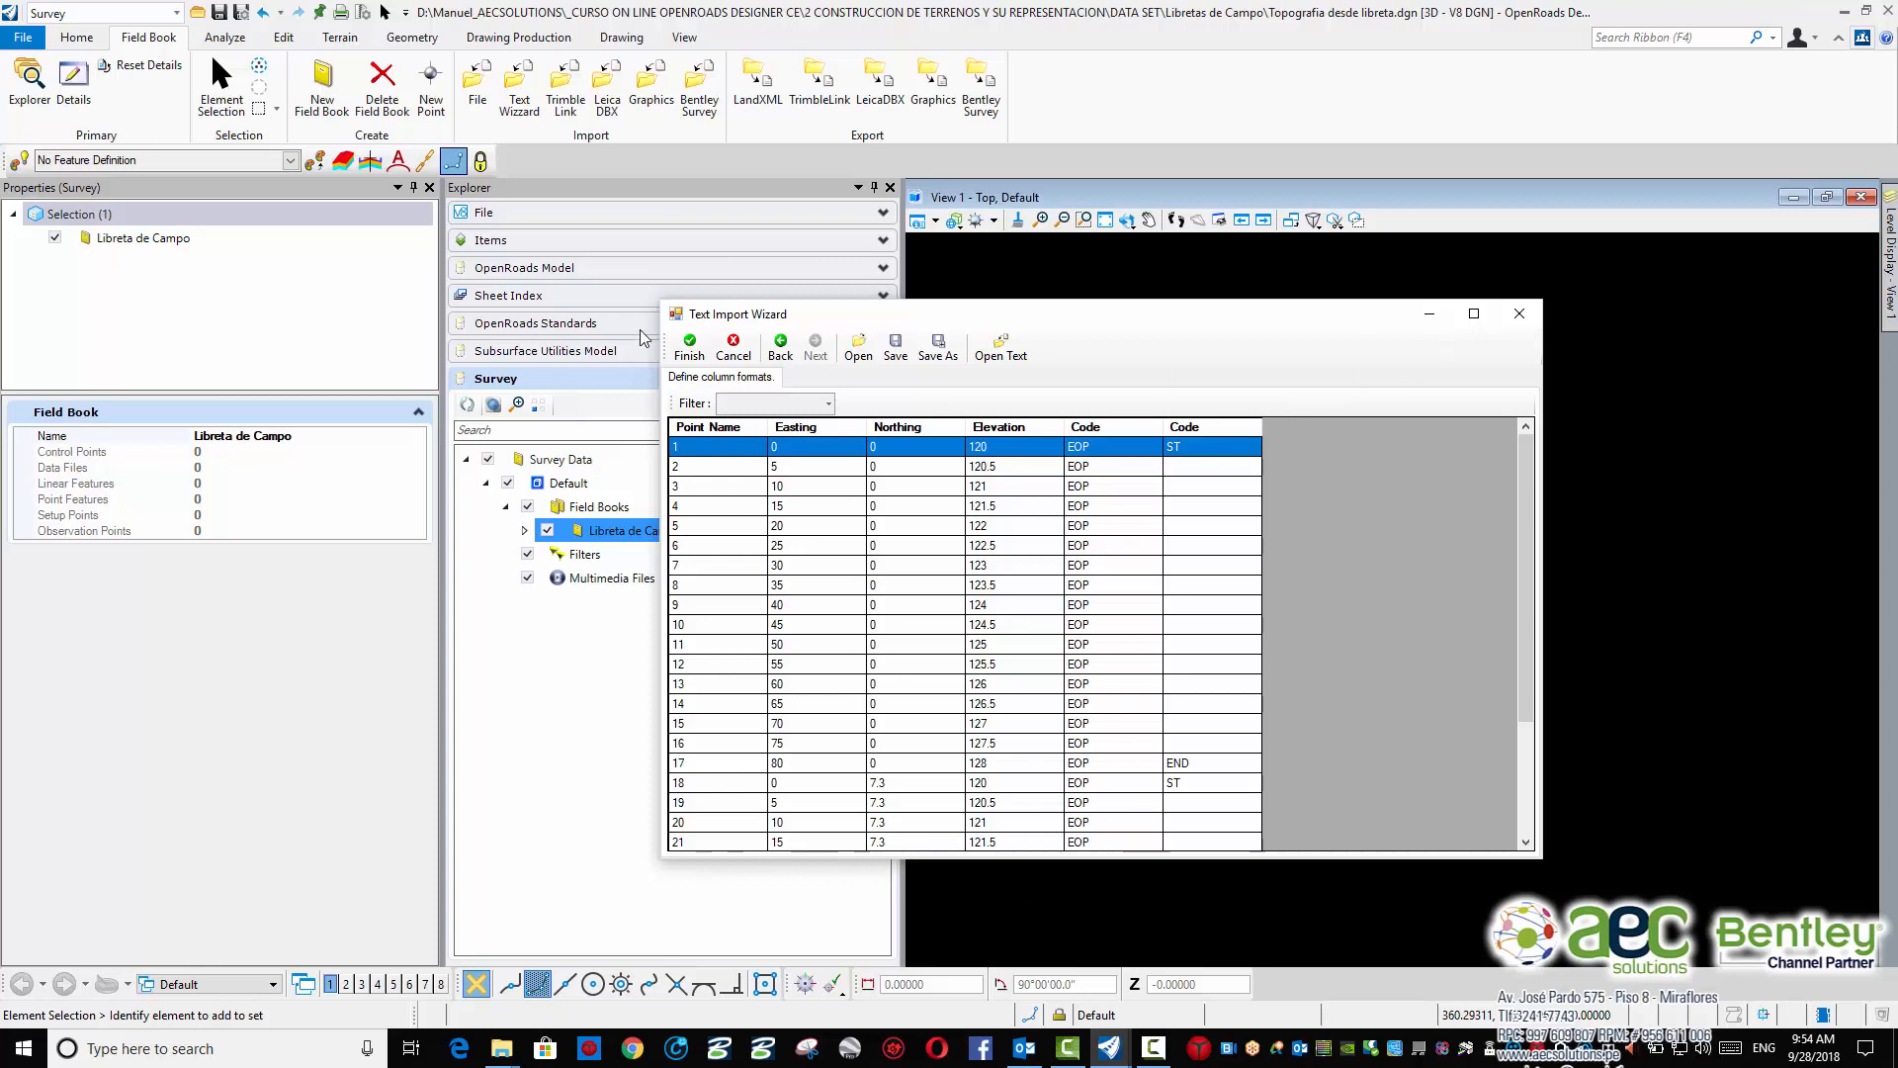
pyautogui.click(689, 348)
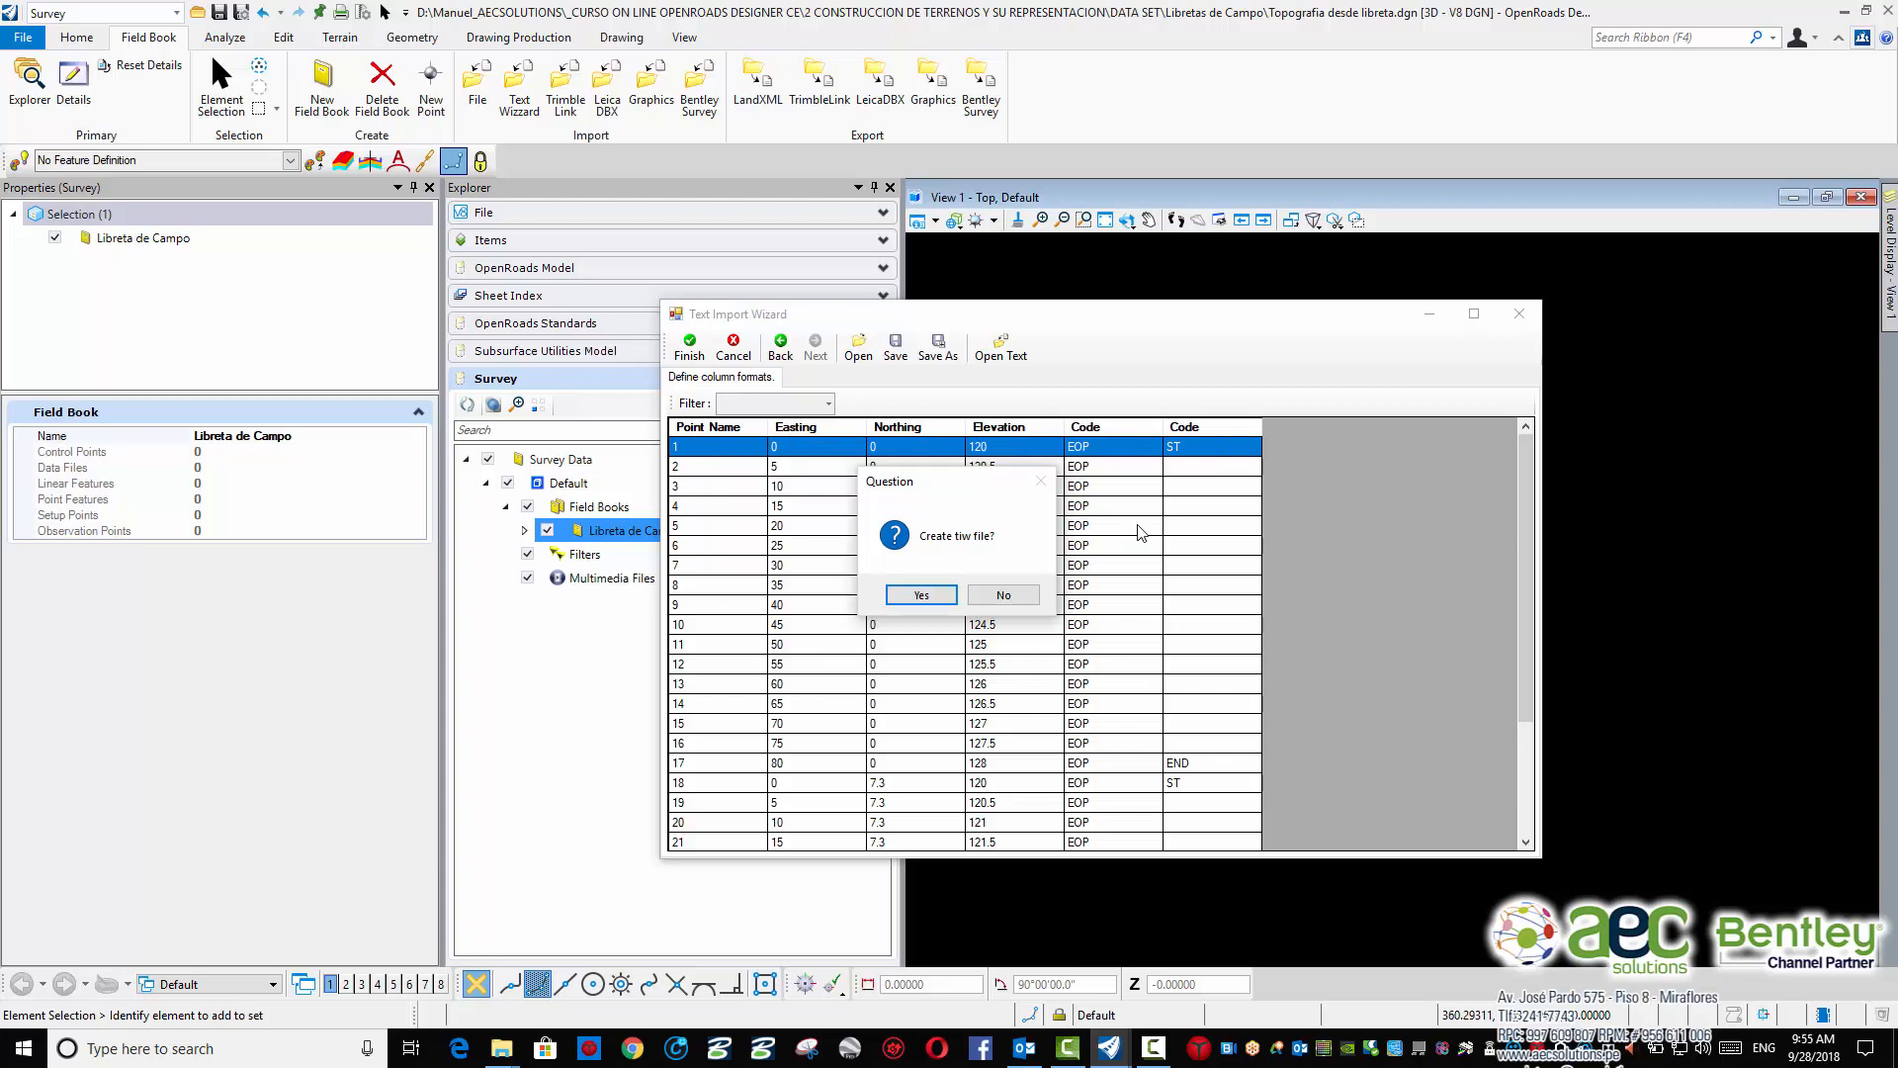
pyautogui.click(1020, 602)
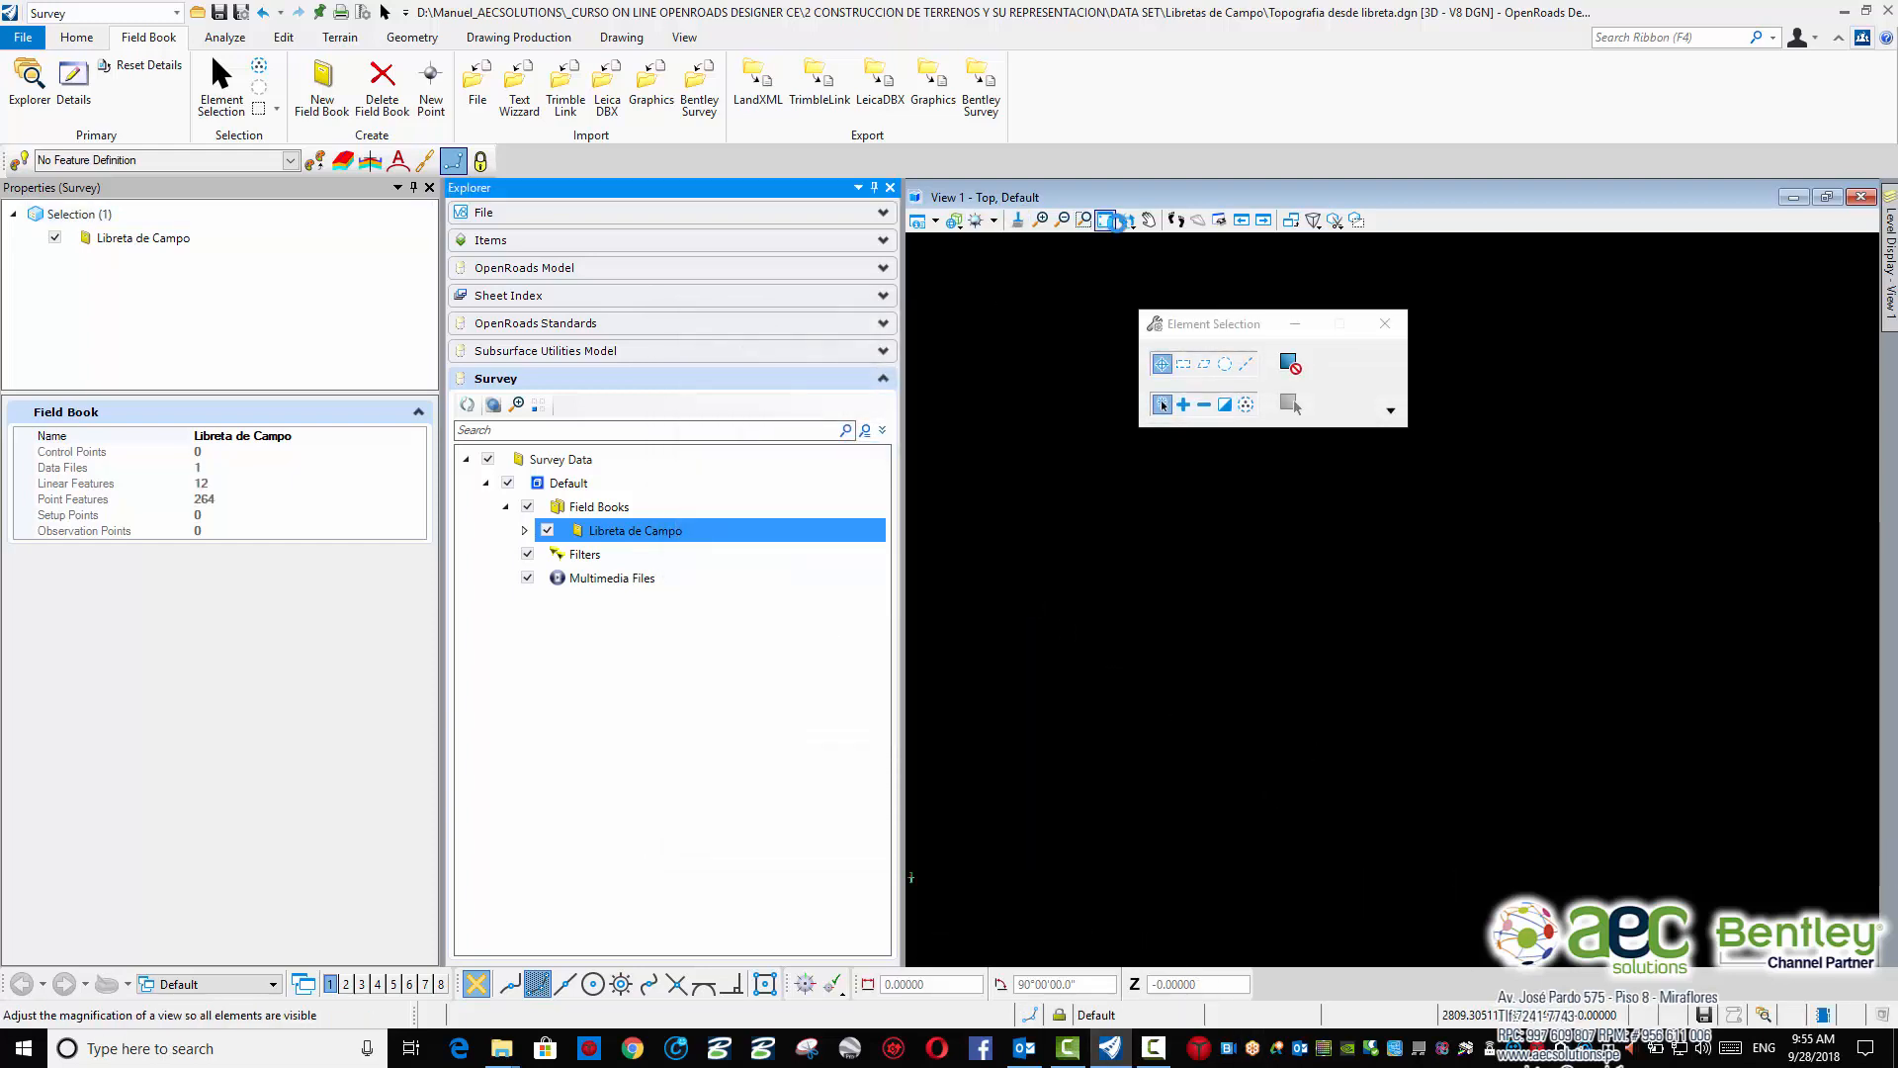
# Fit all the imported survey features in View 1, inspect the intersection from an oblique 3D angle and return to element selection
pyautogui.click(1106, 219)
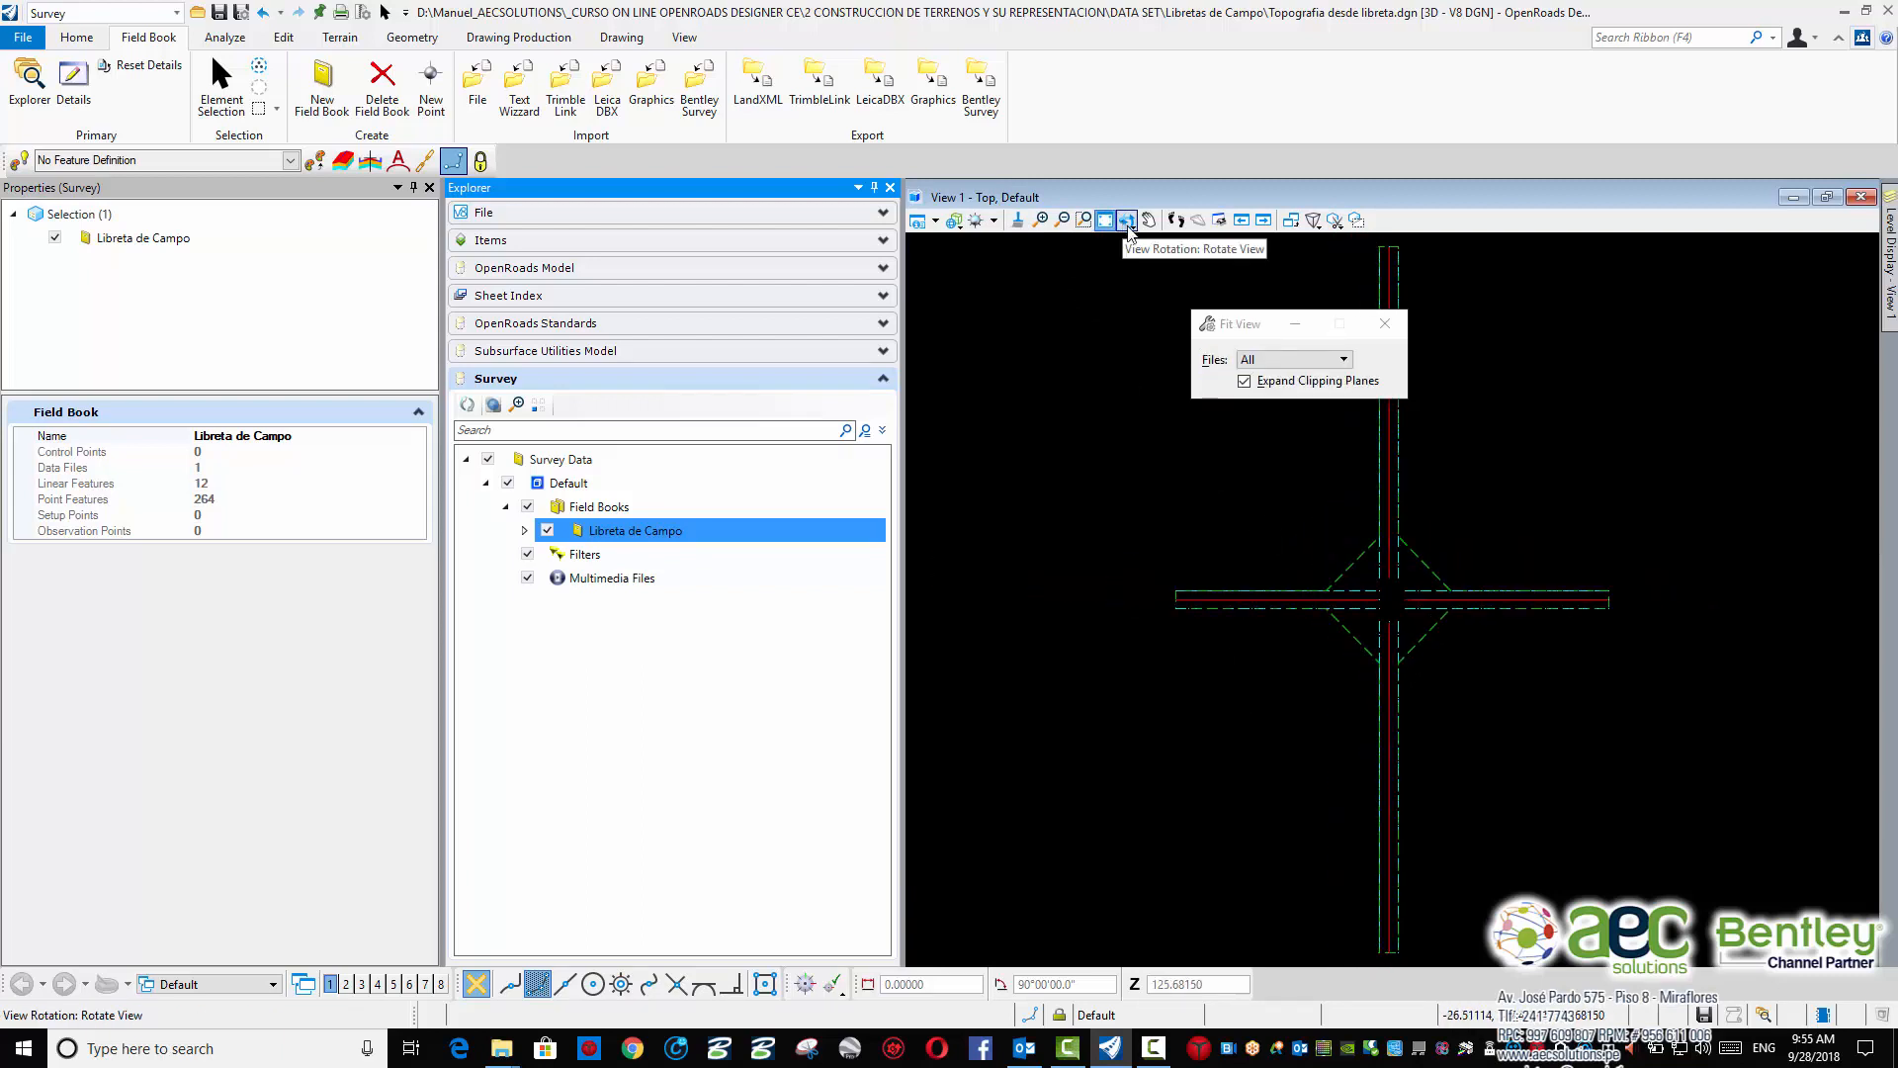
pyautogui.click(1128, 228)
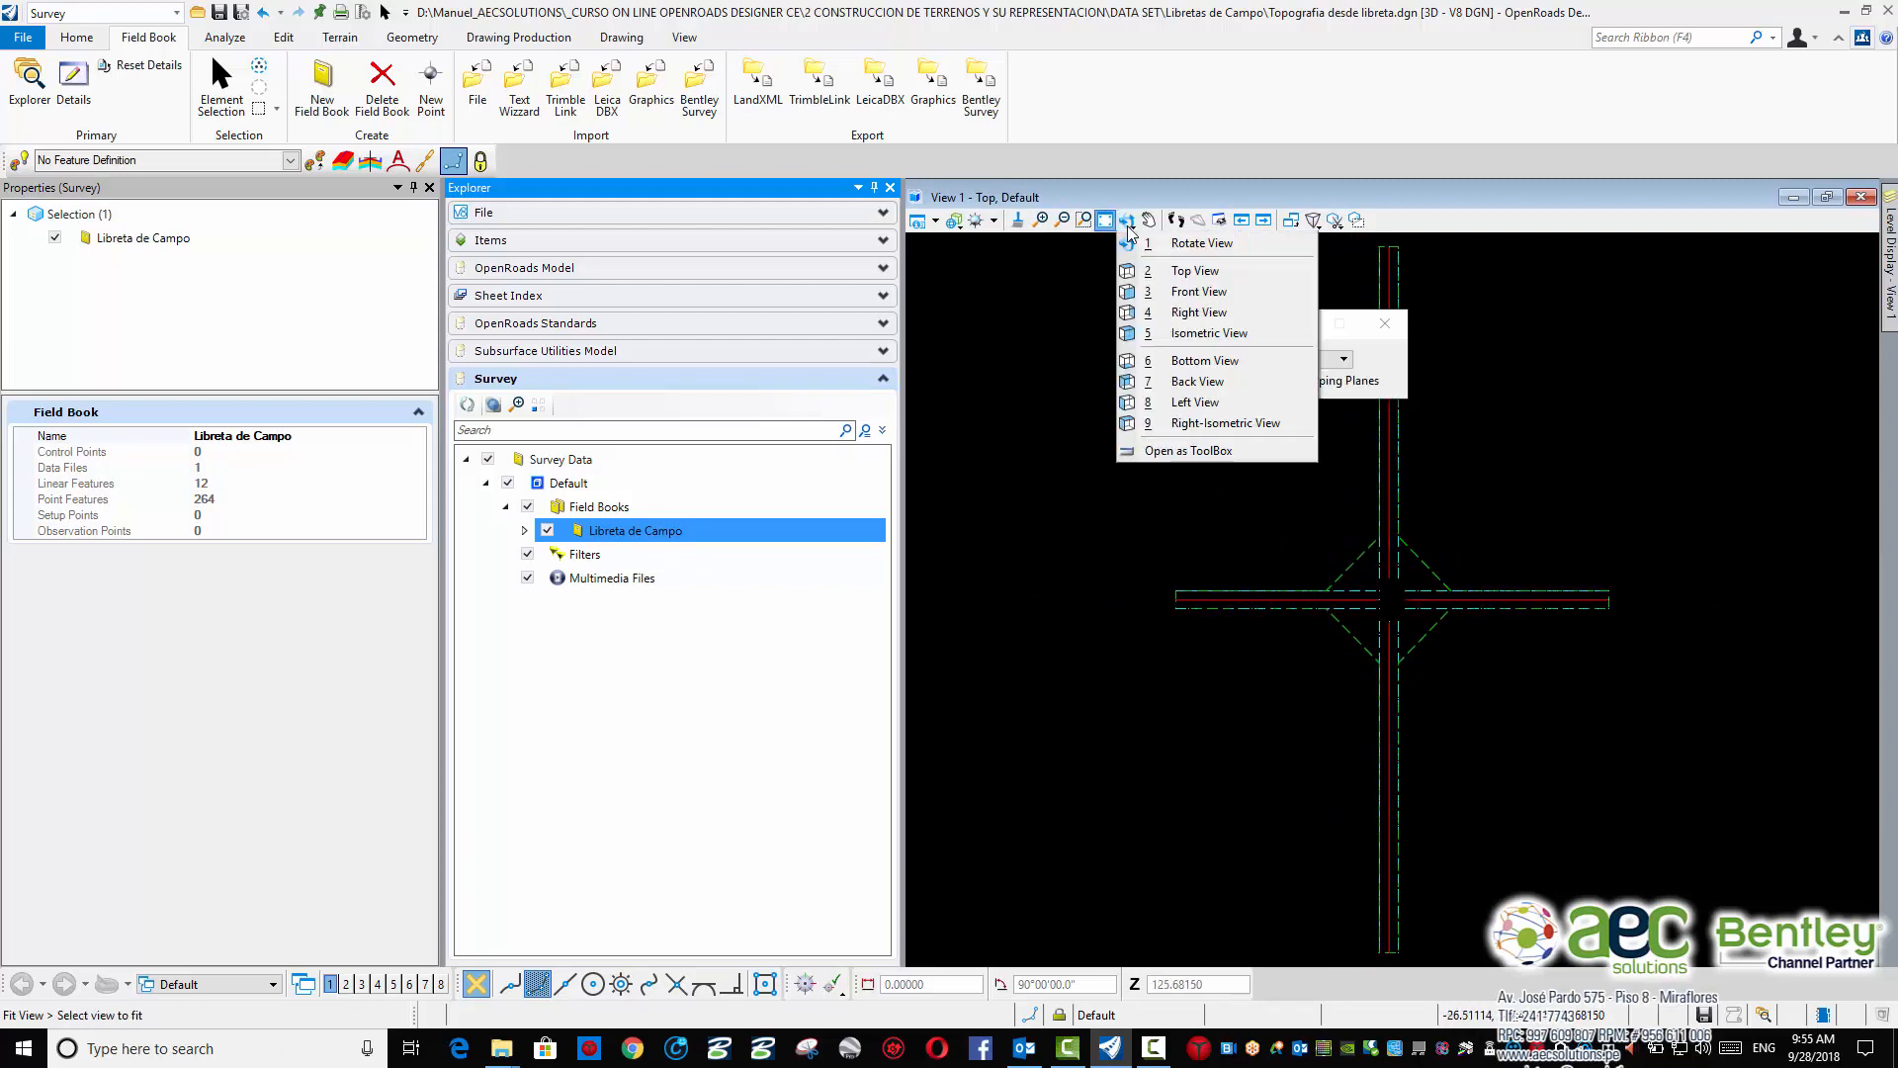
pyautogui.click(1192, 244)
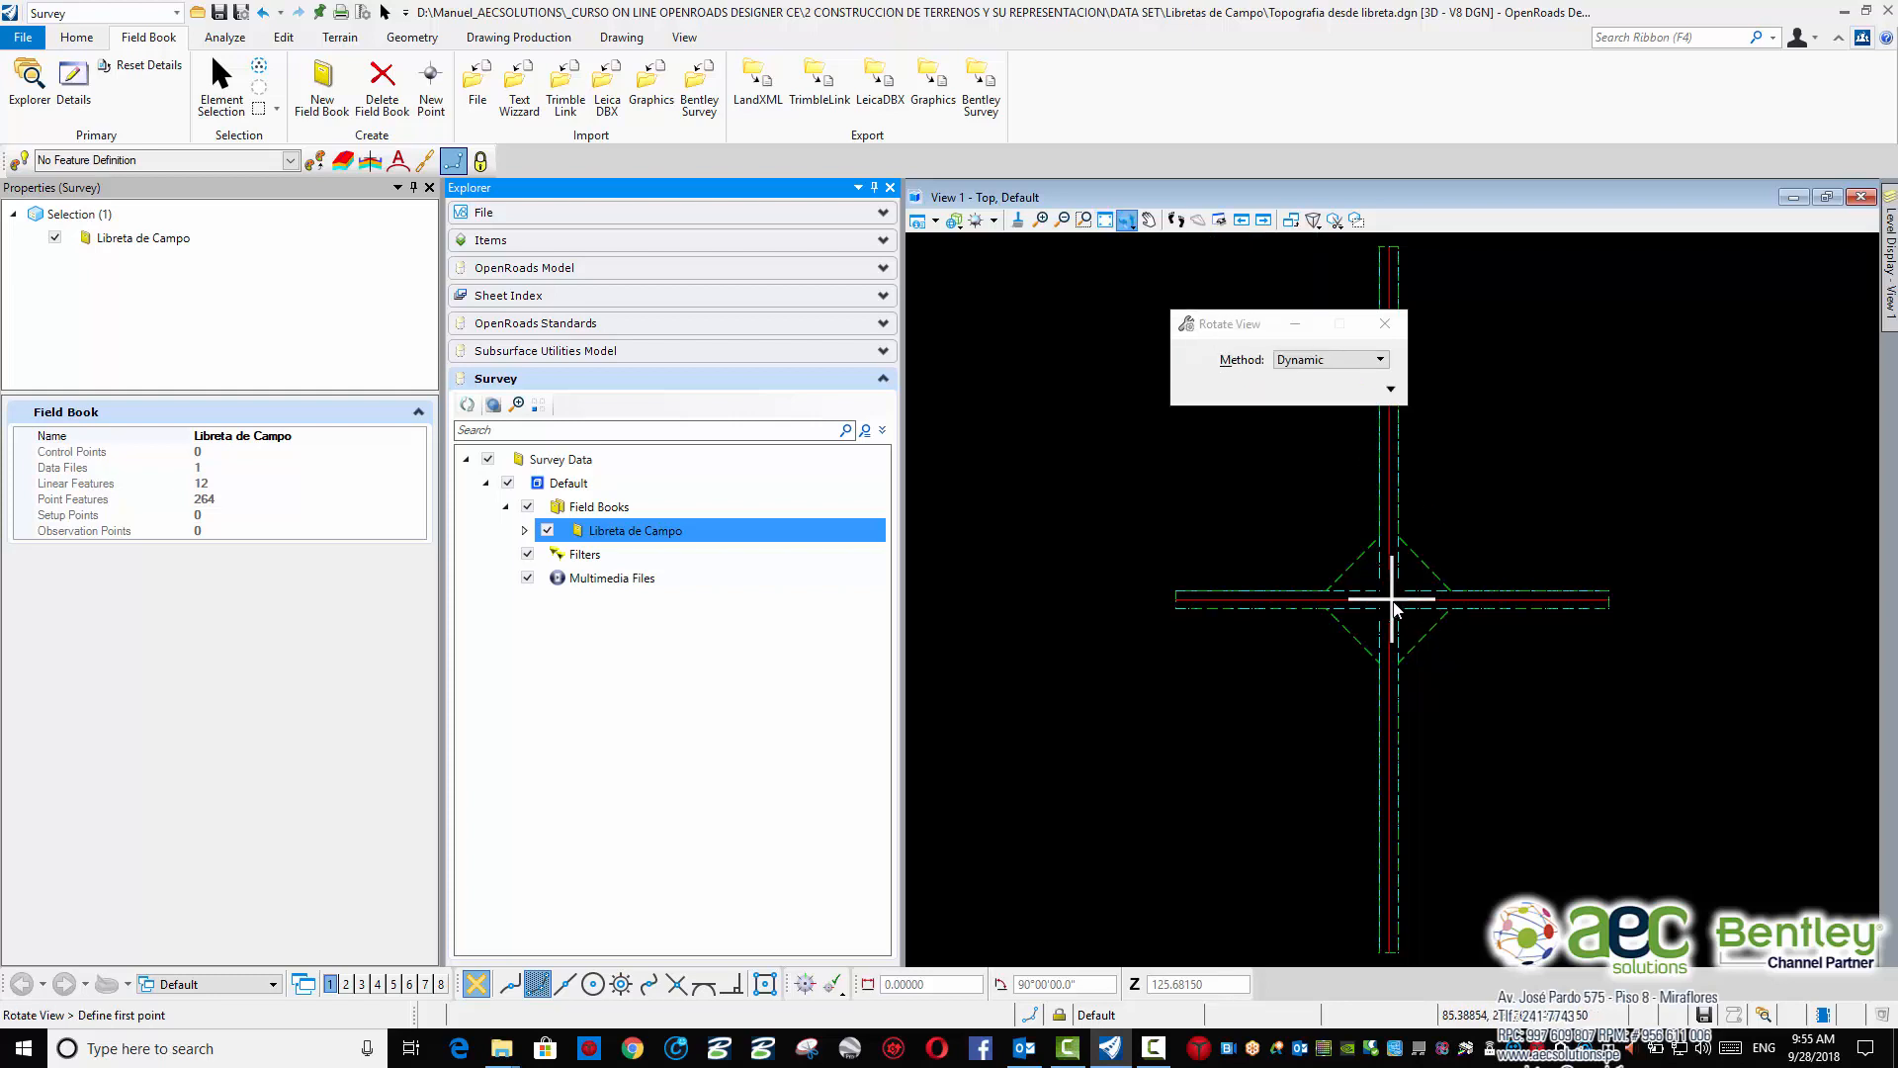
pyautogui.moveTo(1460, 860); pyautogui.dragTo(1249, 598)
pyautogui.scroll(3, 1385, 732)
pyautogui.moveTo(1388, 718); pyautogui.dragTo(1288, 669)
pyautogui.scroll(1, 1297, 715)
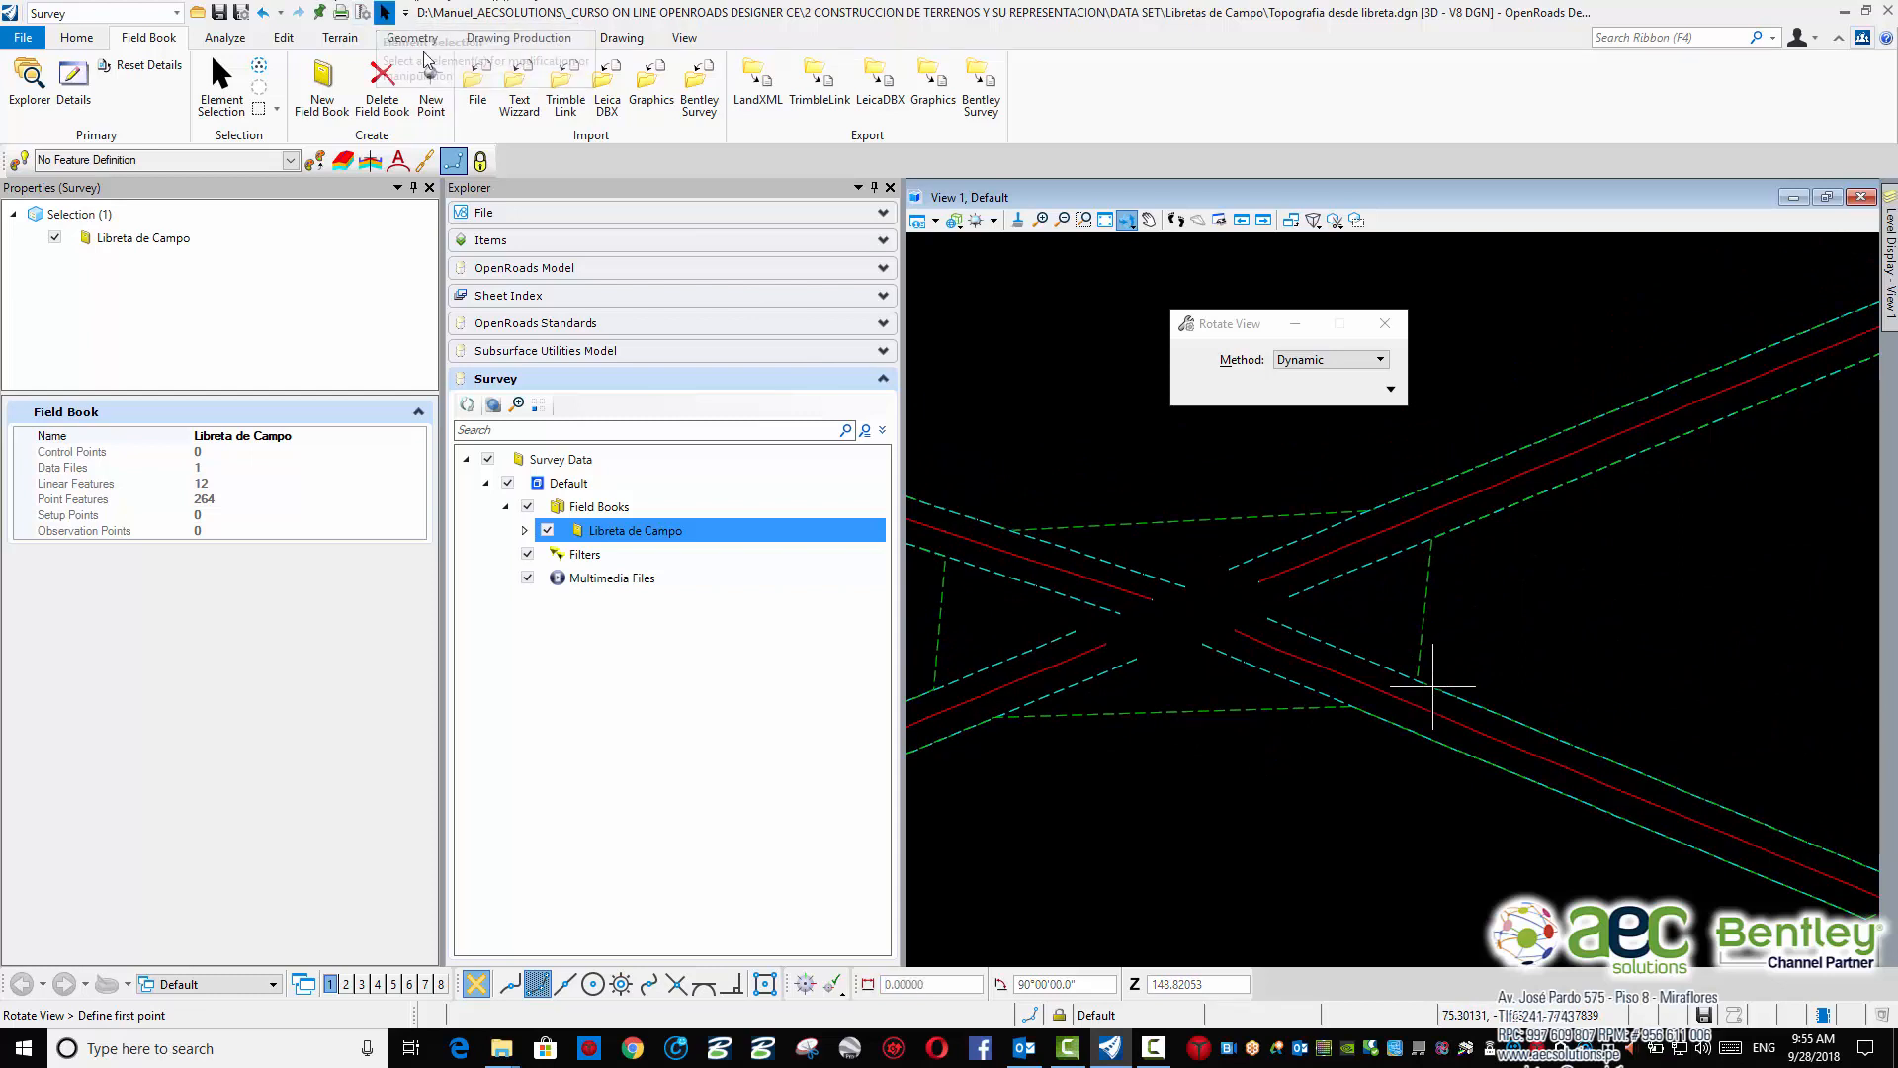
pyautogui.click(385, 12)
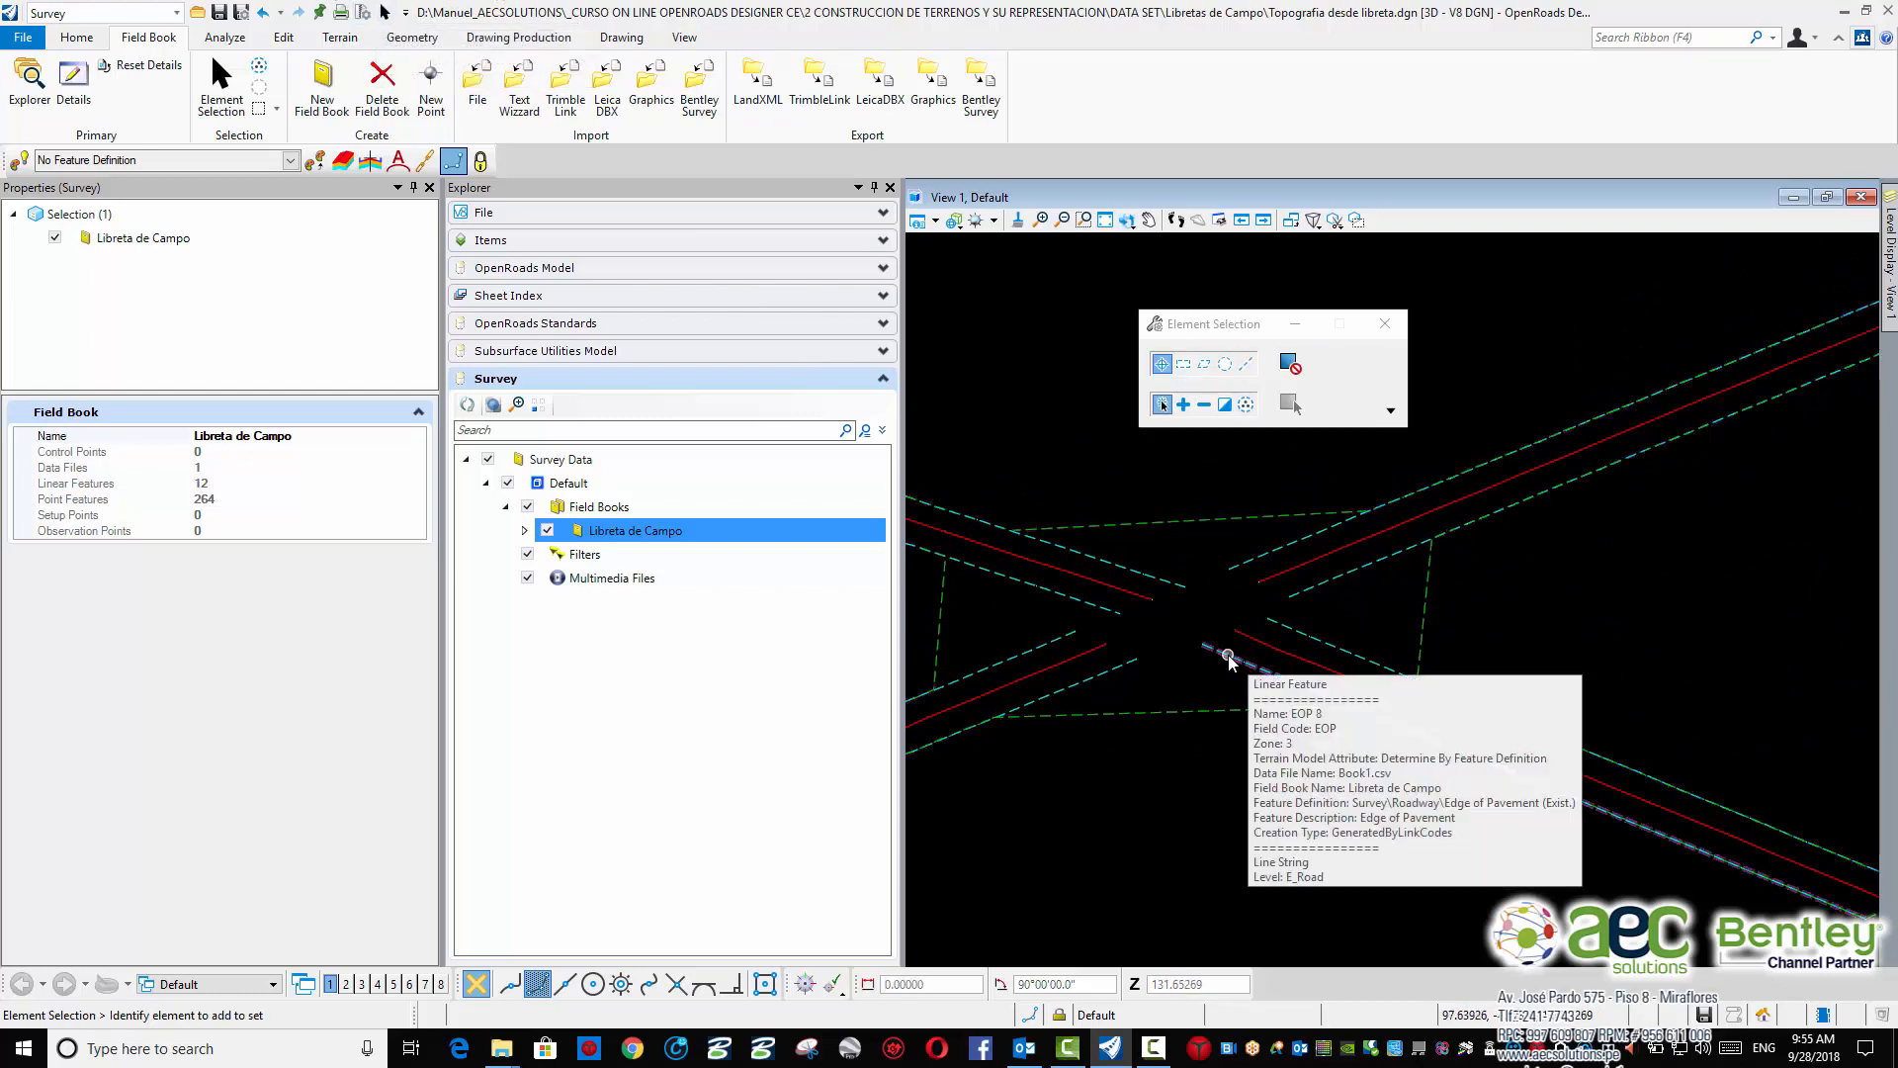
# Examine the Terrain Models branch in the OpenRoads Model tree down to the terrain listed under Existing Boundary
pyautogui.moveTo(1305, 634)
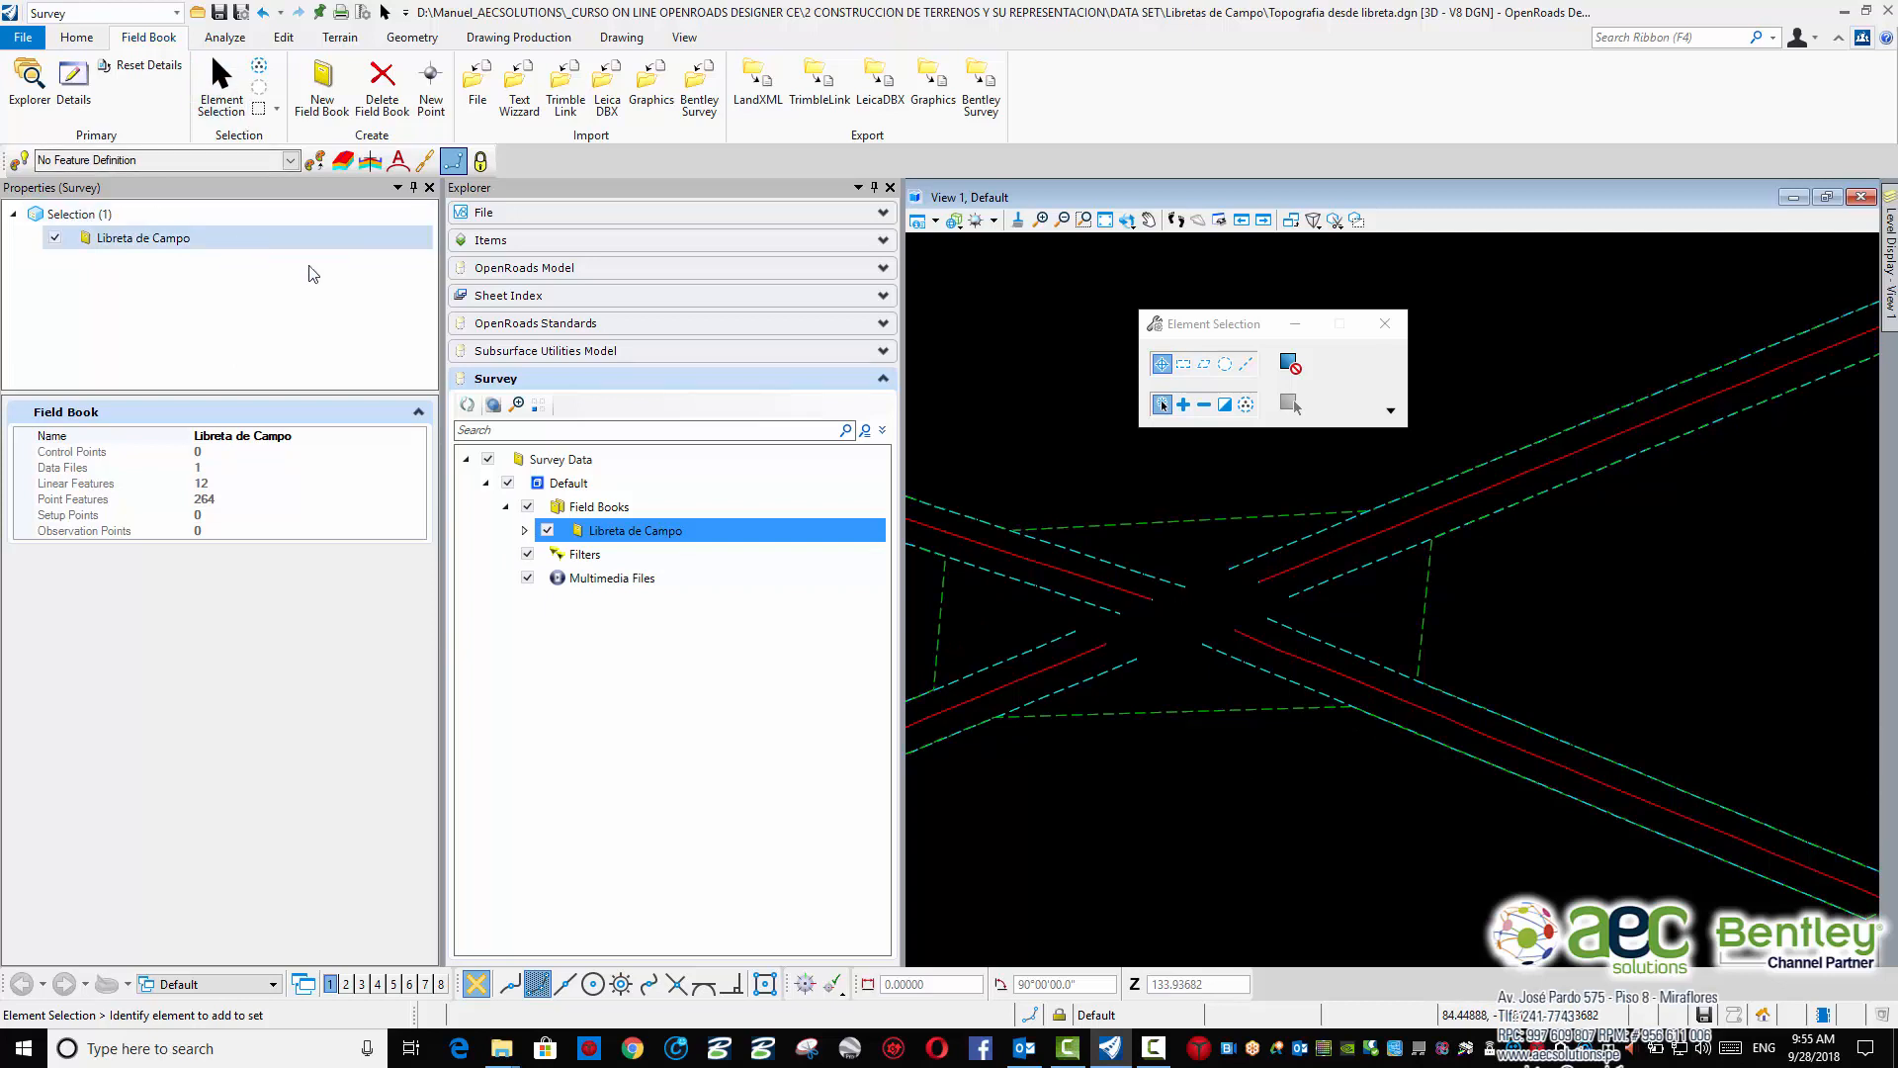
pyautogui.click(635, 269)
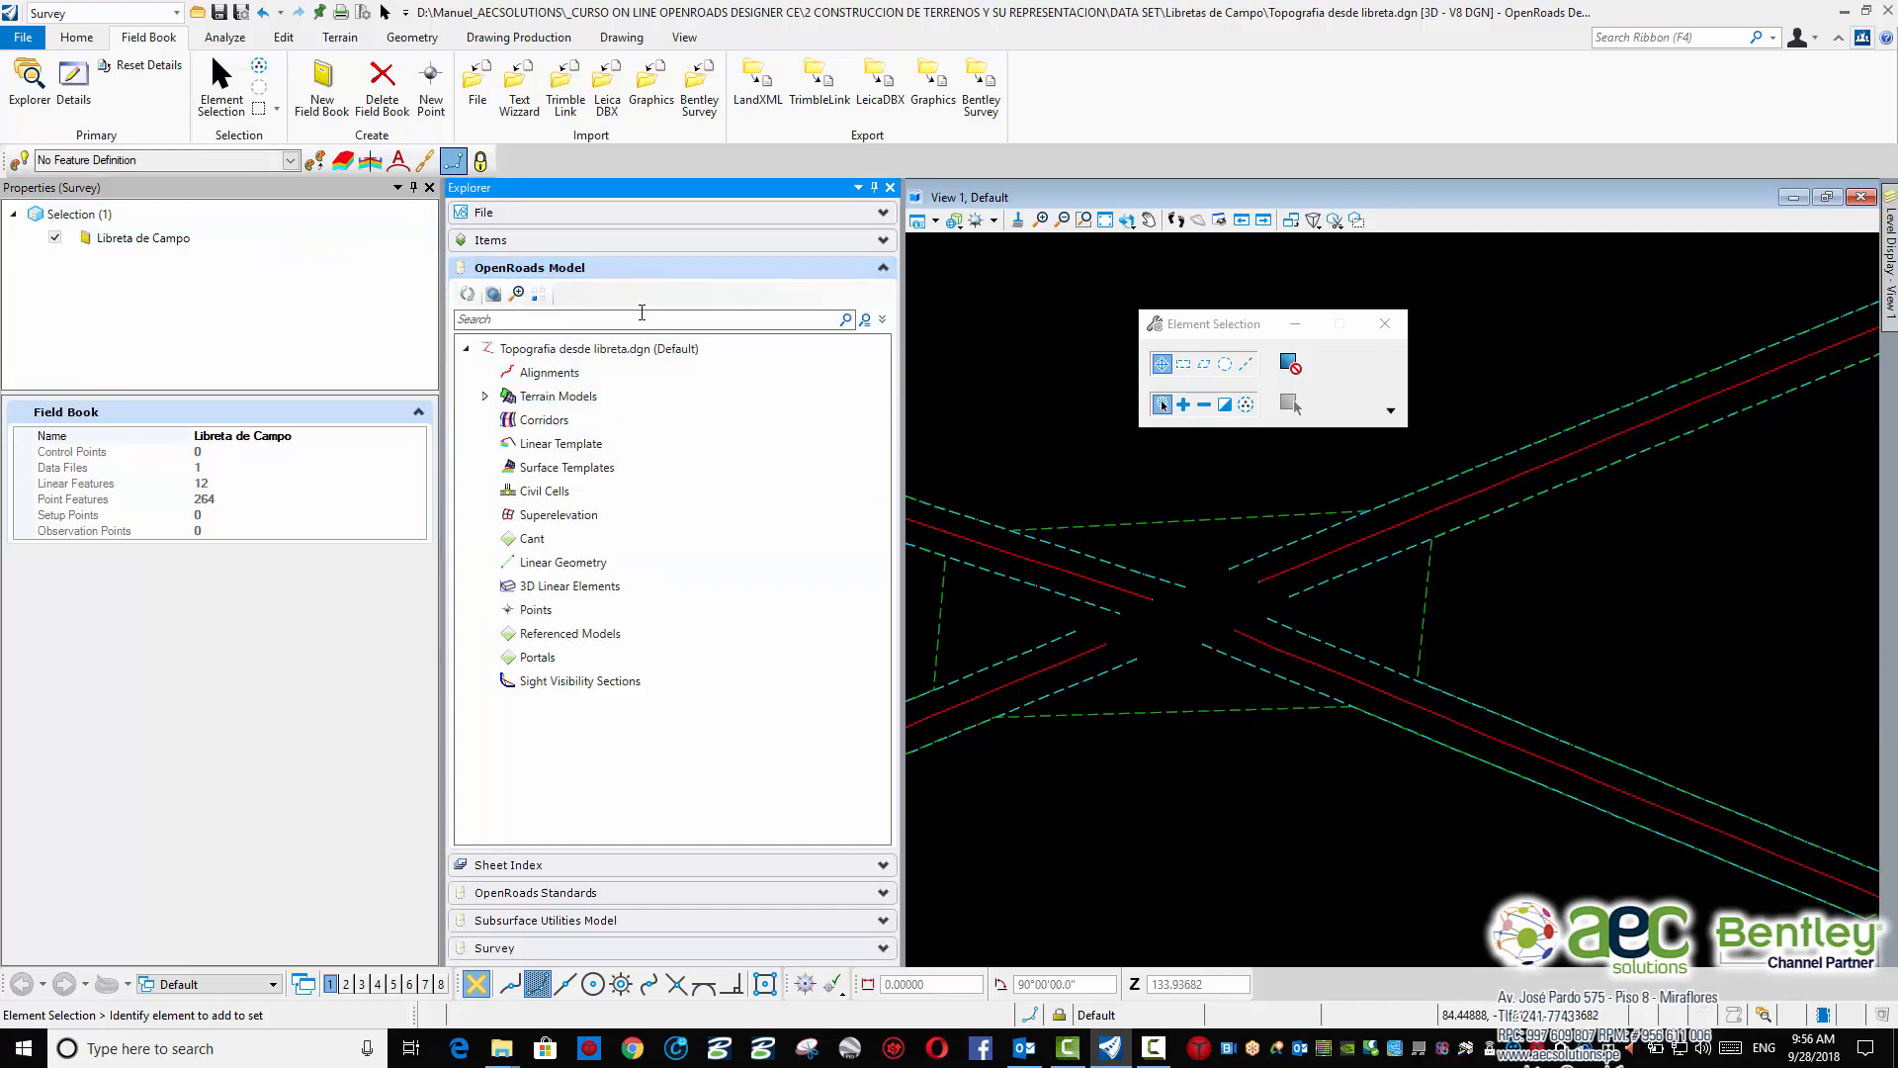
pyautogui.click(484, 398)
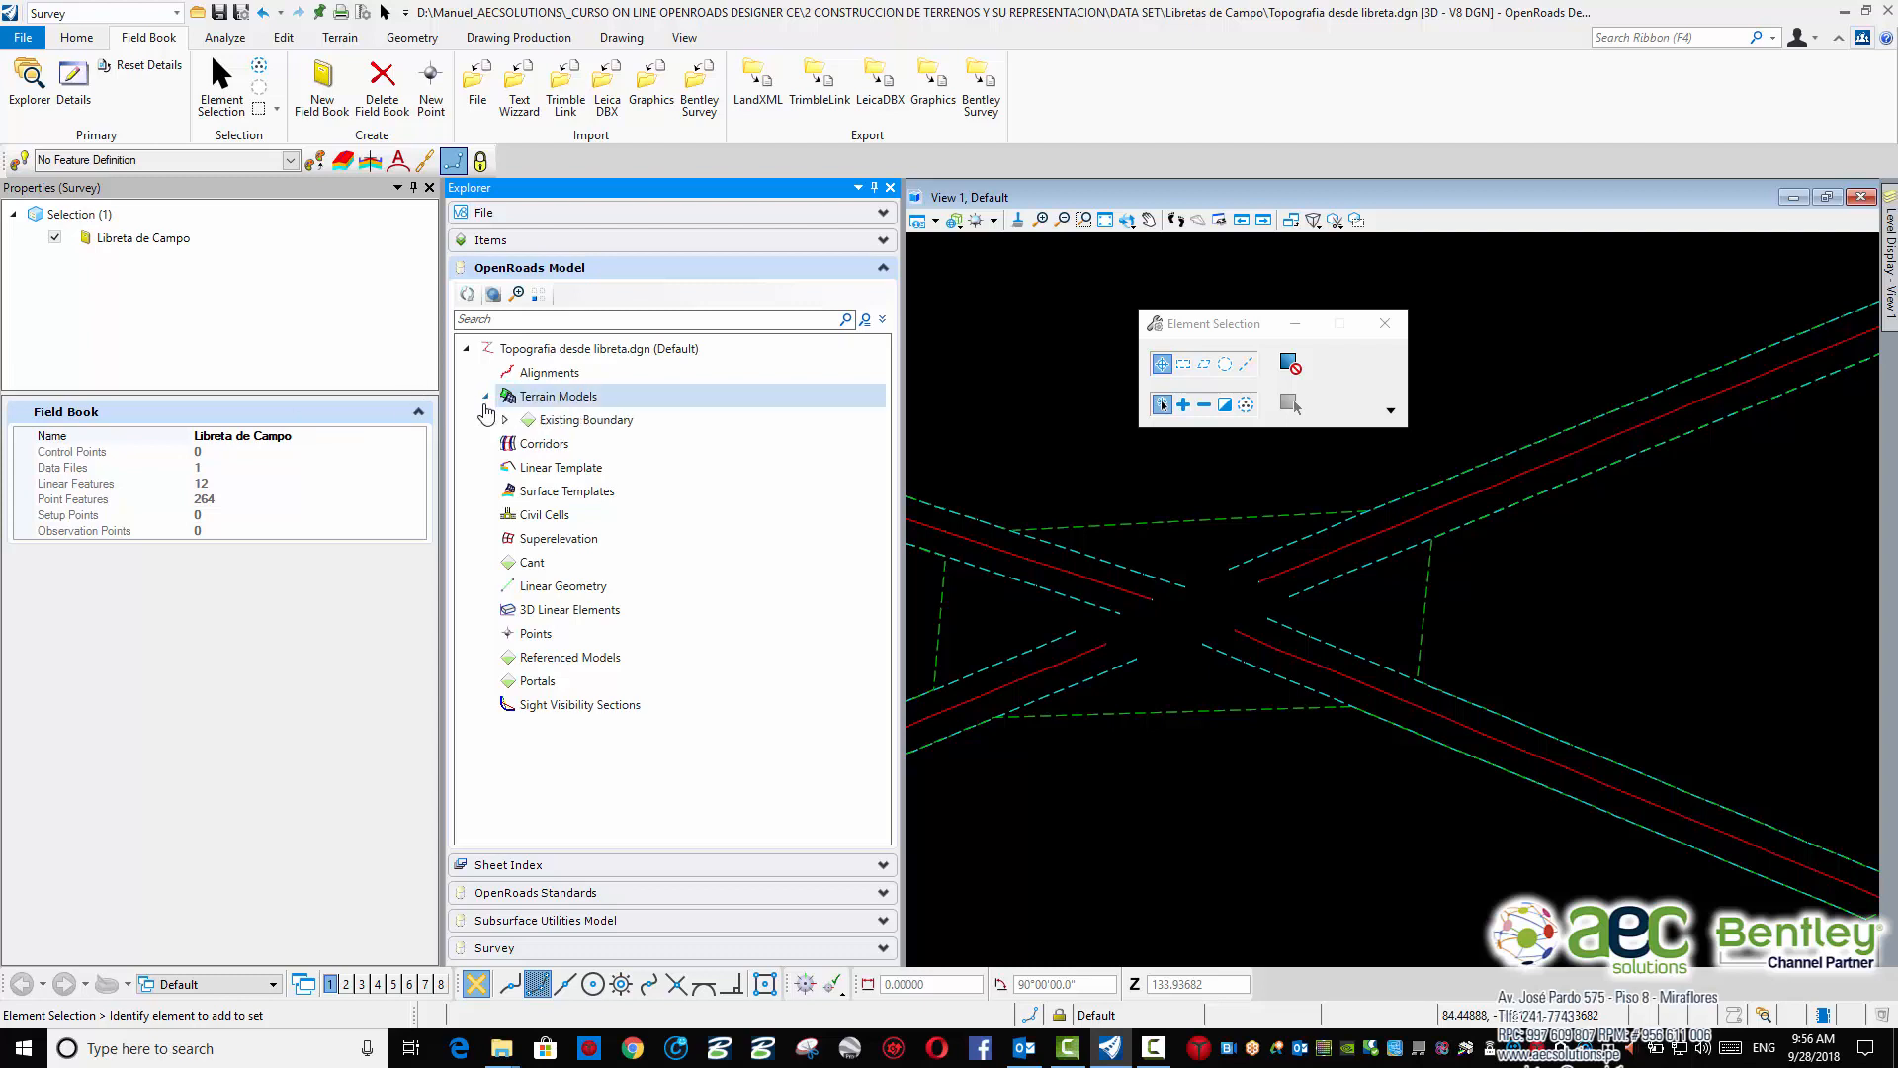
pyautogui.click(569, 427)
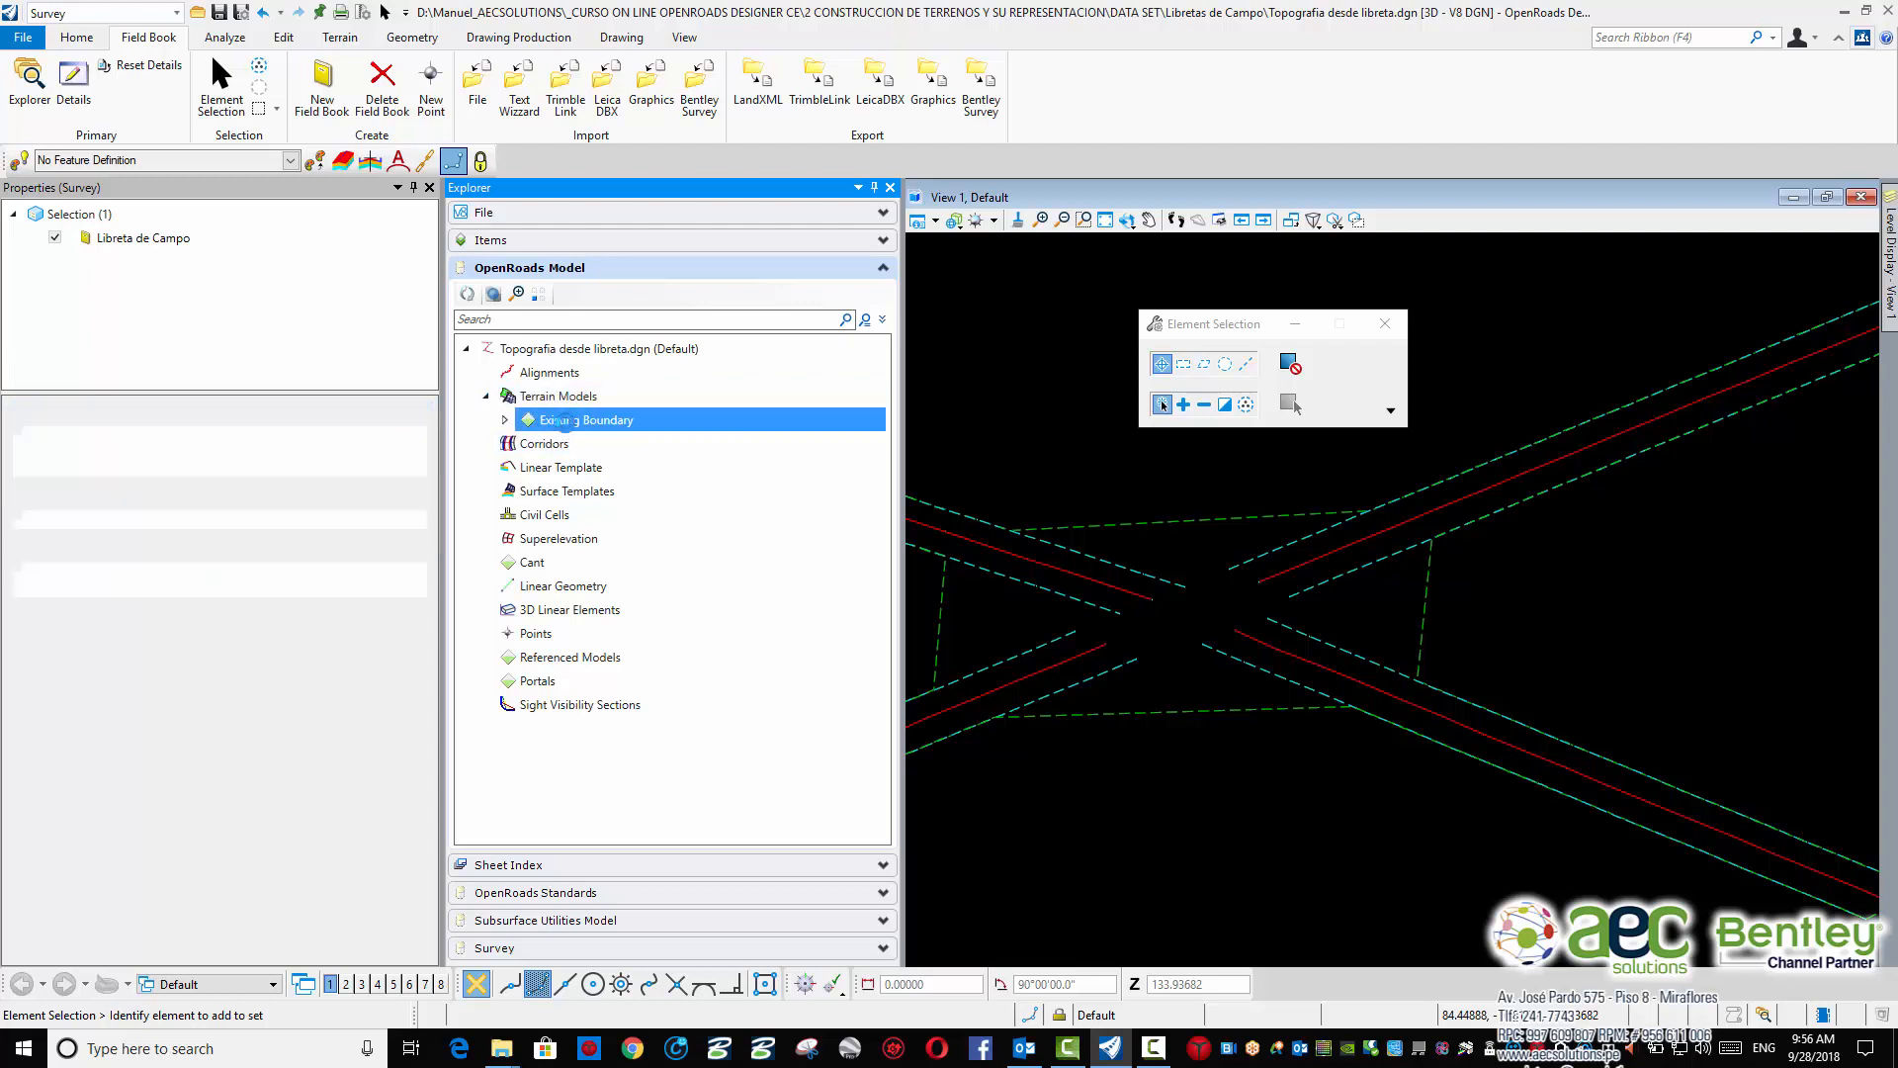
pyautogui.click(505, 420)
pyautogui.click(525, 443)
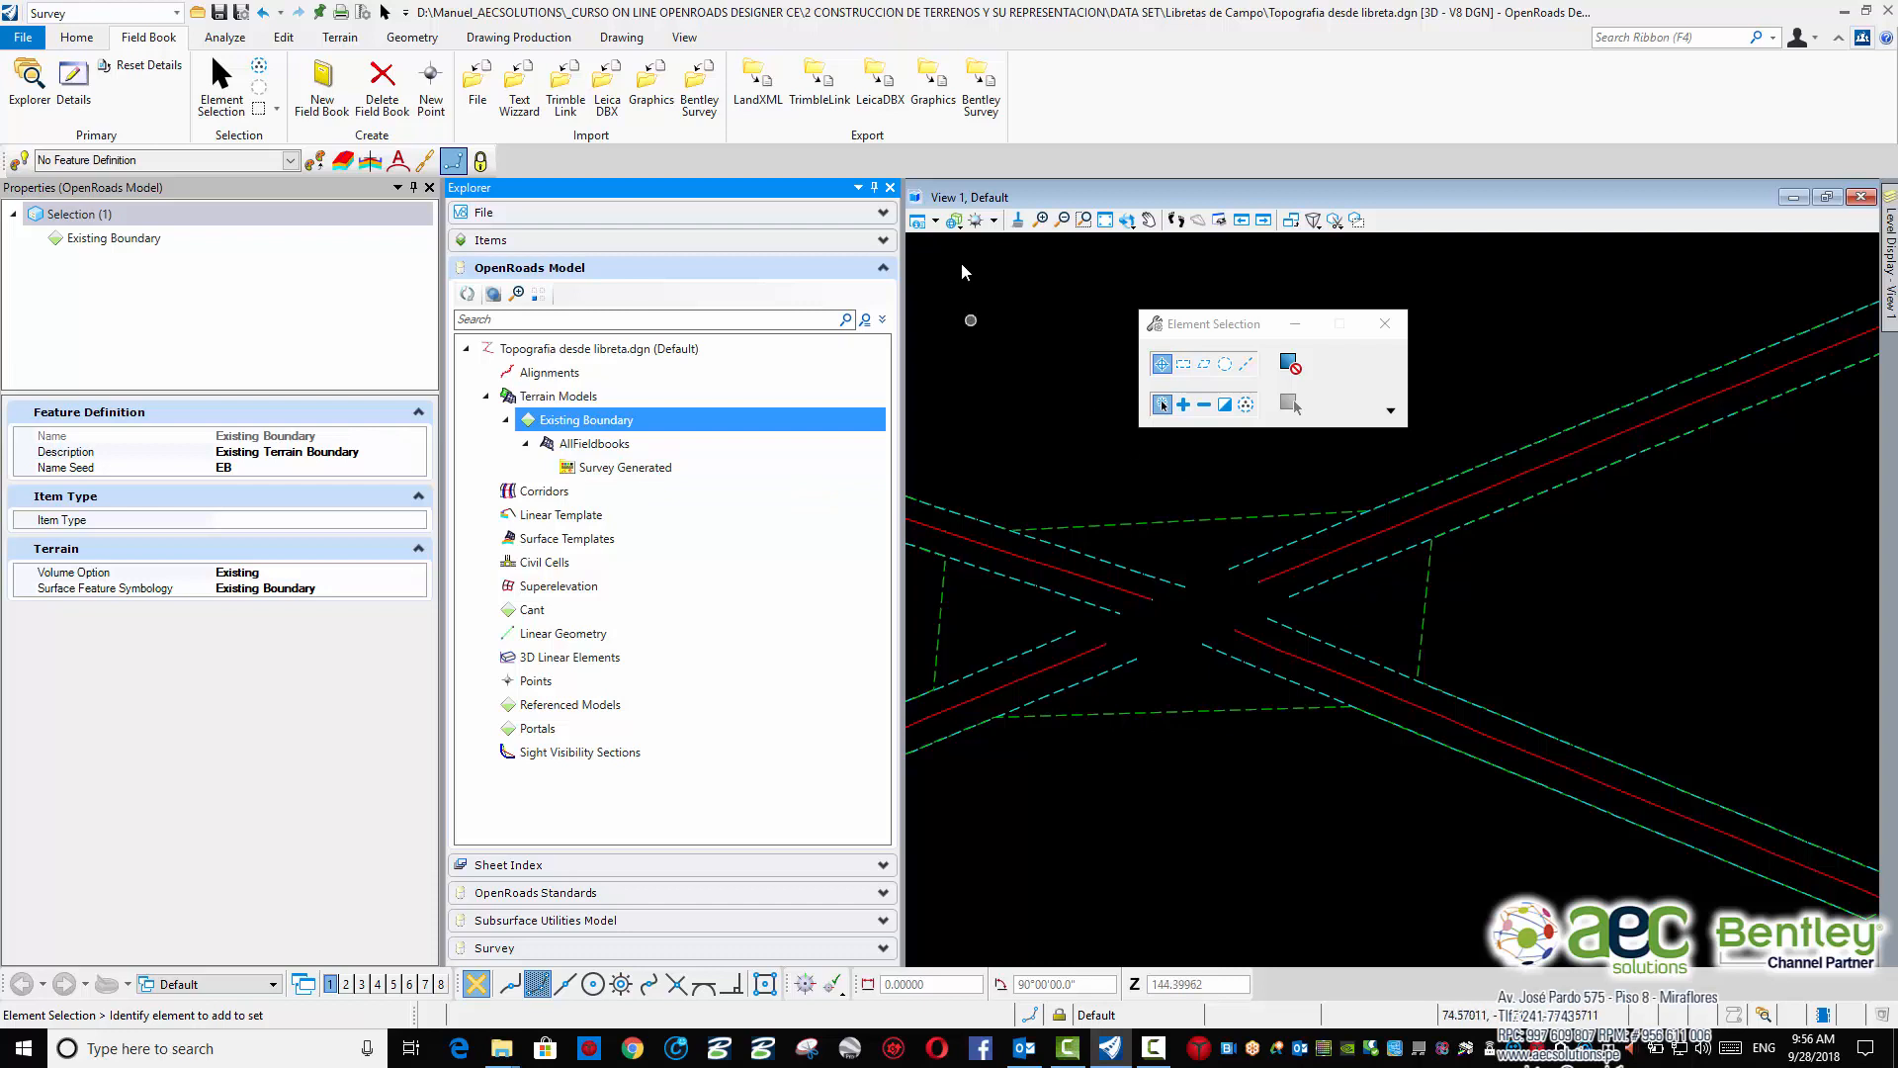
# Rotate View 1 to the Top orientation and return to element selection
pyautogui.click(1127, 219)
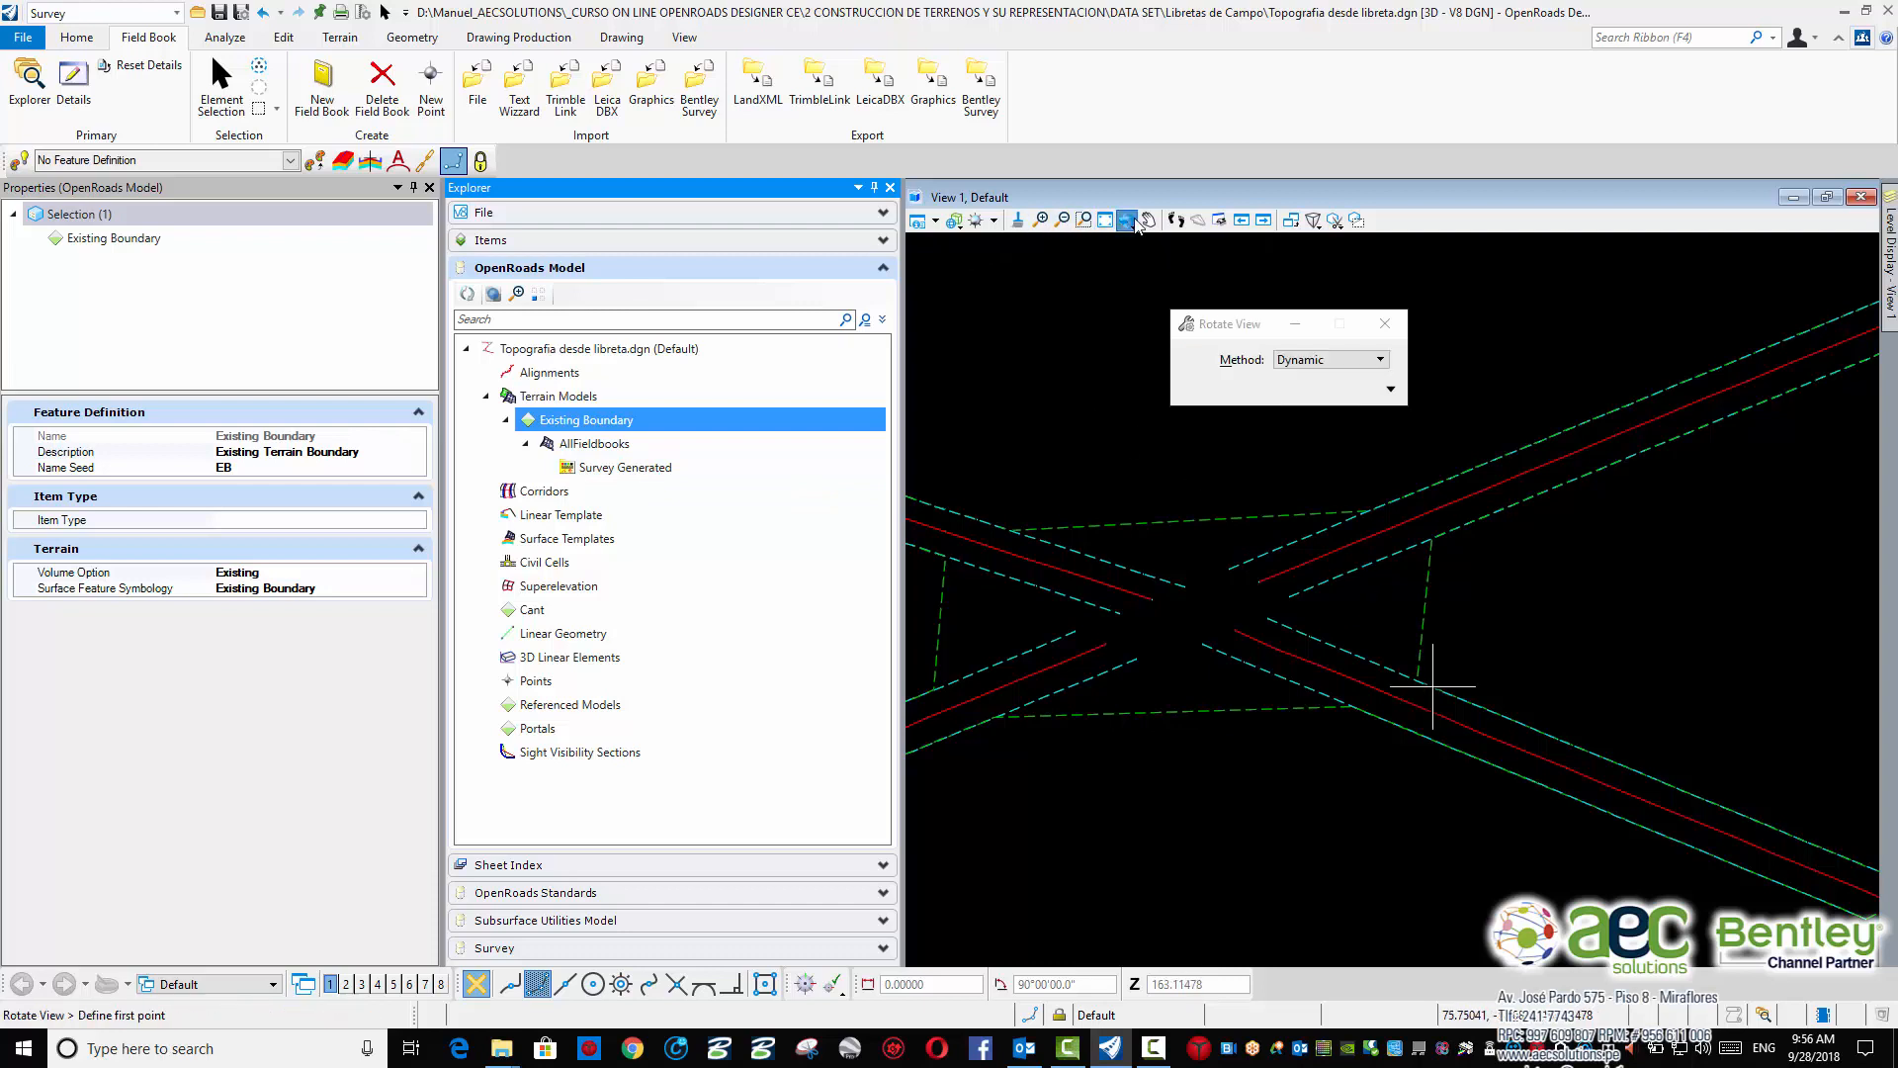
pyautogui.click(1311, 361)
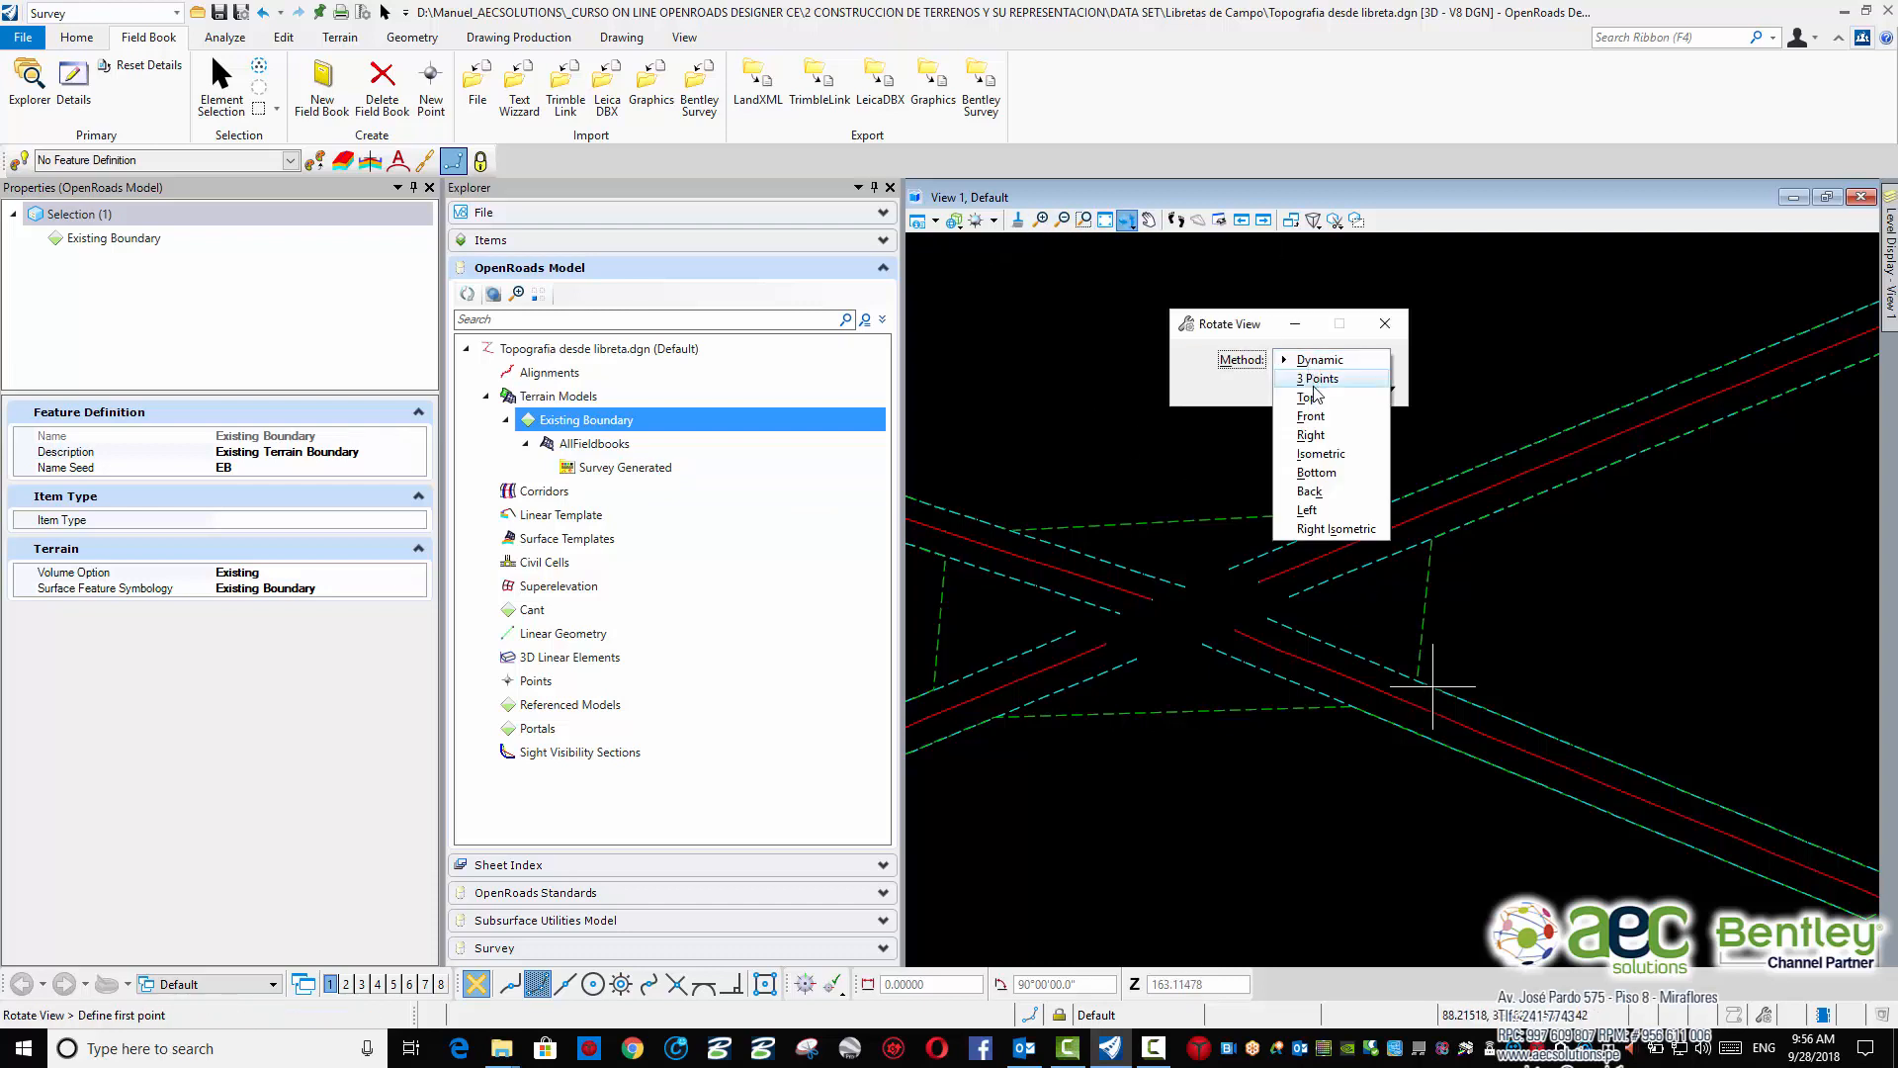
pyautogui.click(1316, 398)
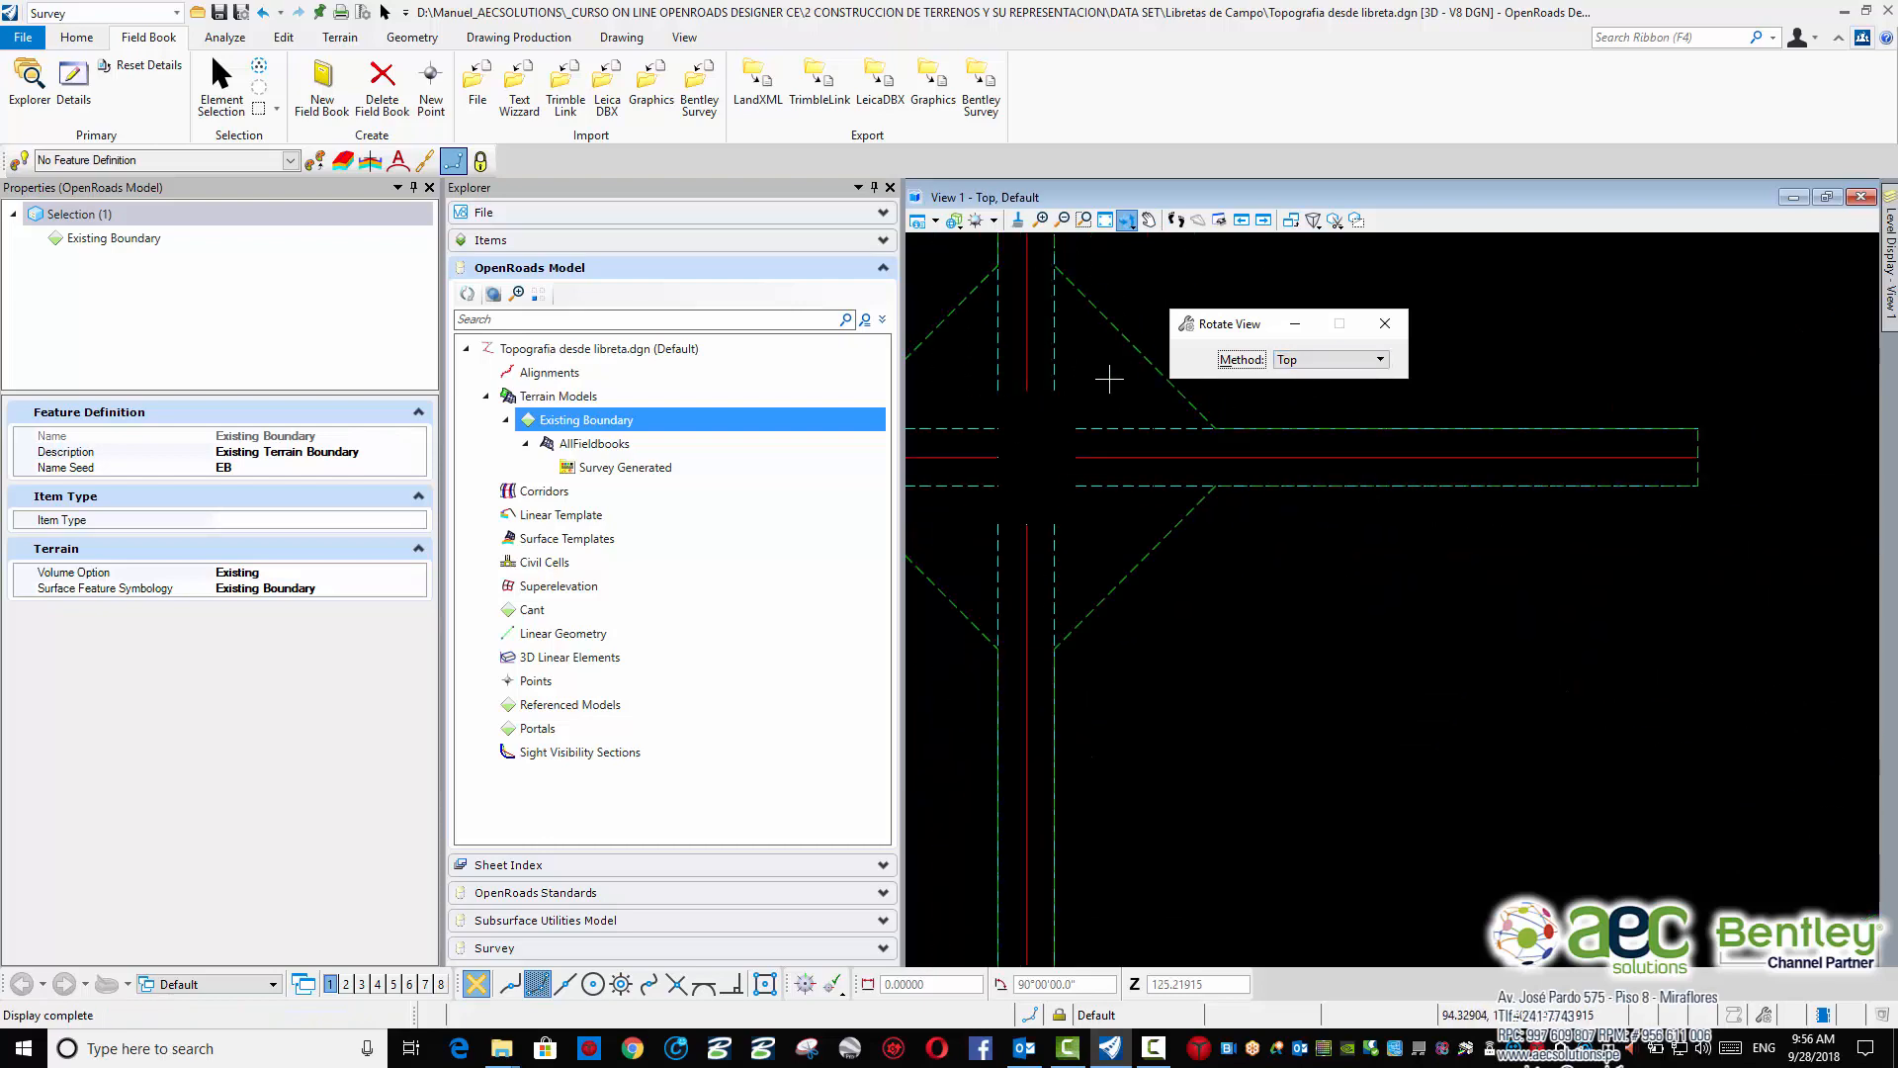
pyautogui.click(1149, 220)
pyautogui.press('Escape')
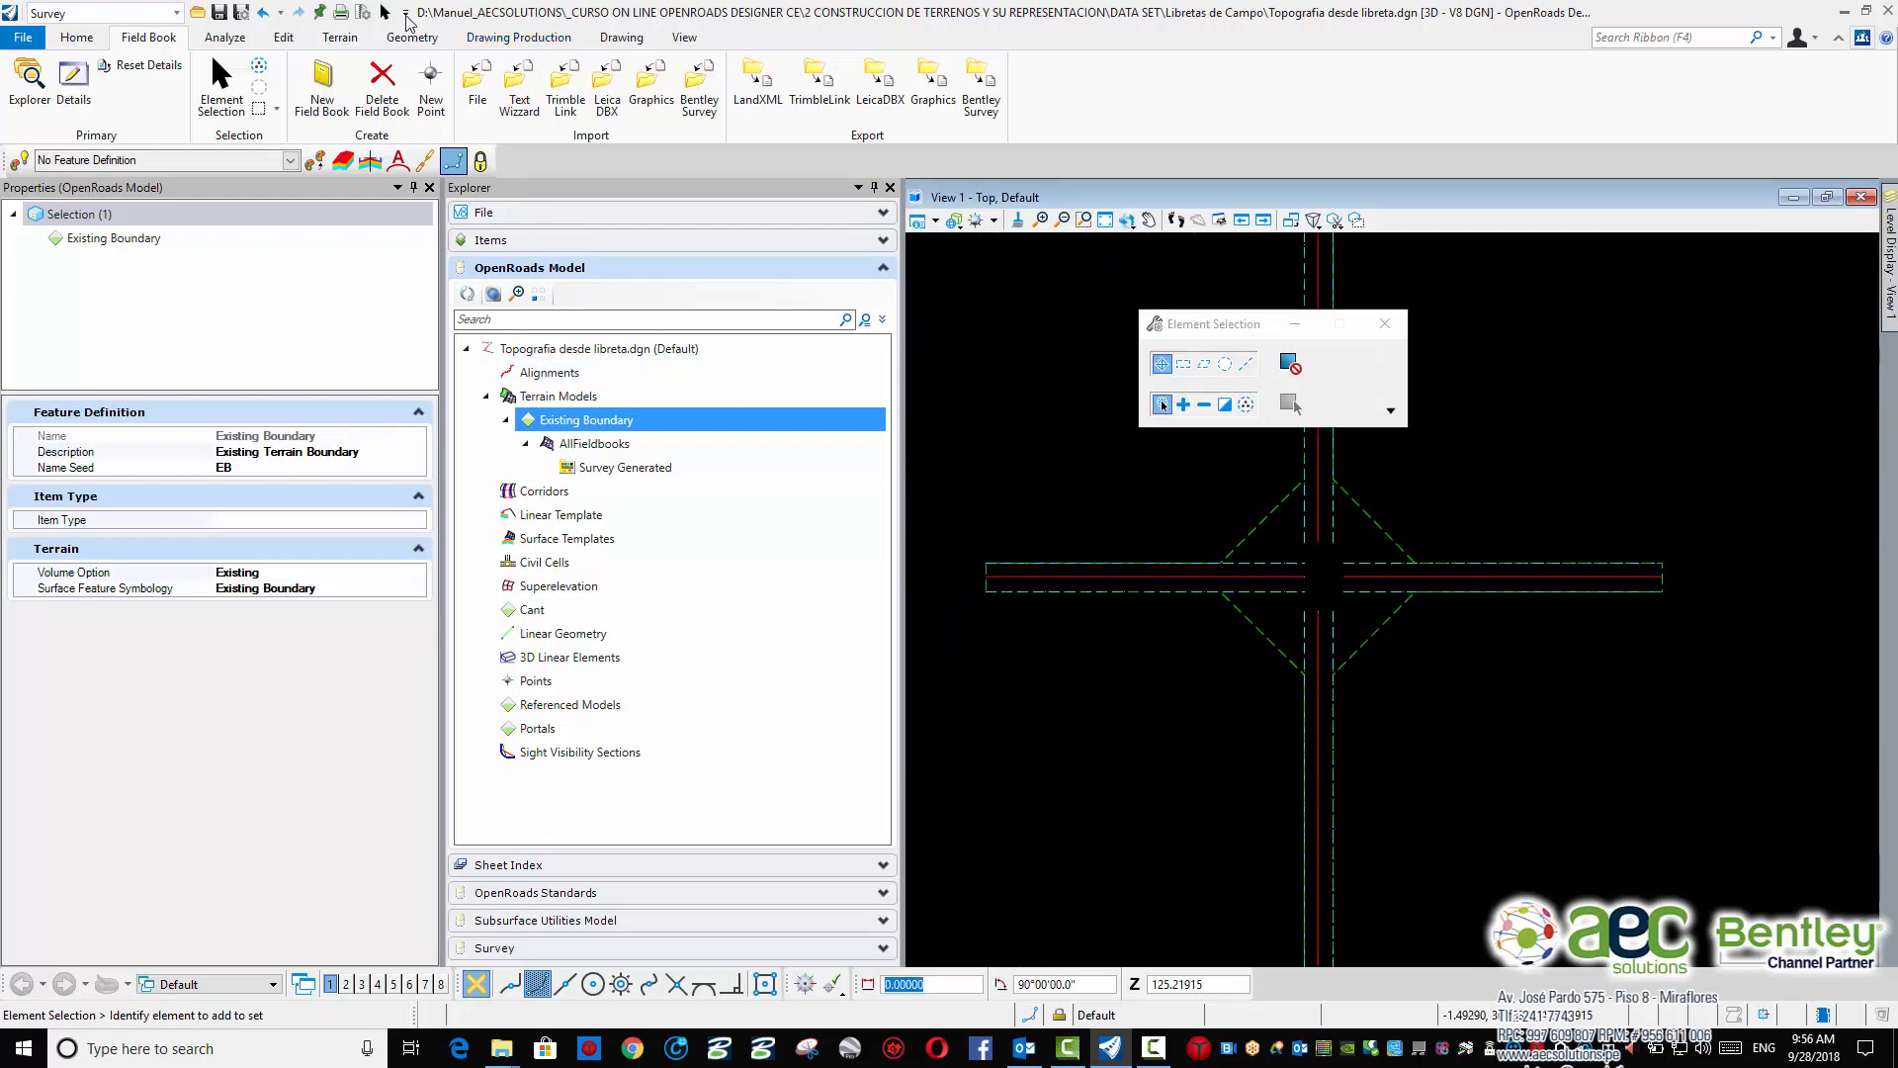
# Set the AllFieldbooks terrain model's Edge Method to None and inspect its outer boundary around the intersection
pyautogui.scroll(2, 1327, 490)
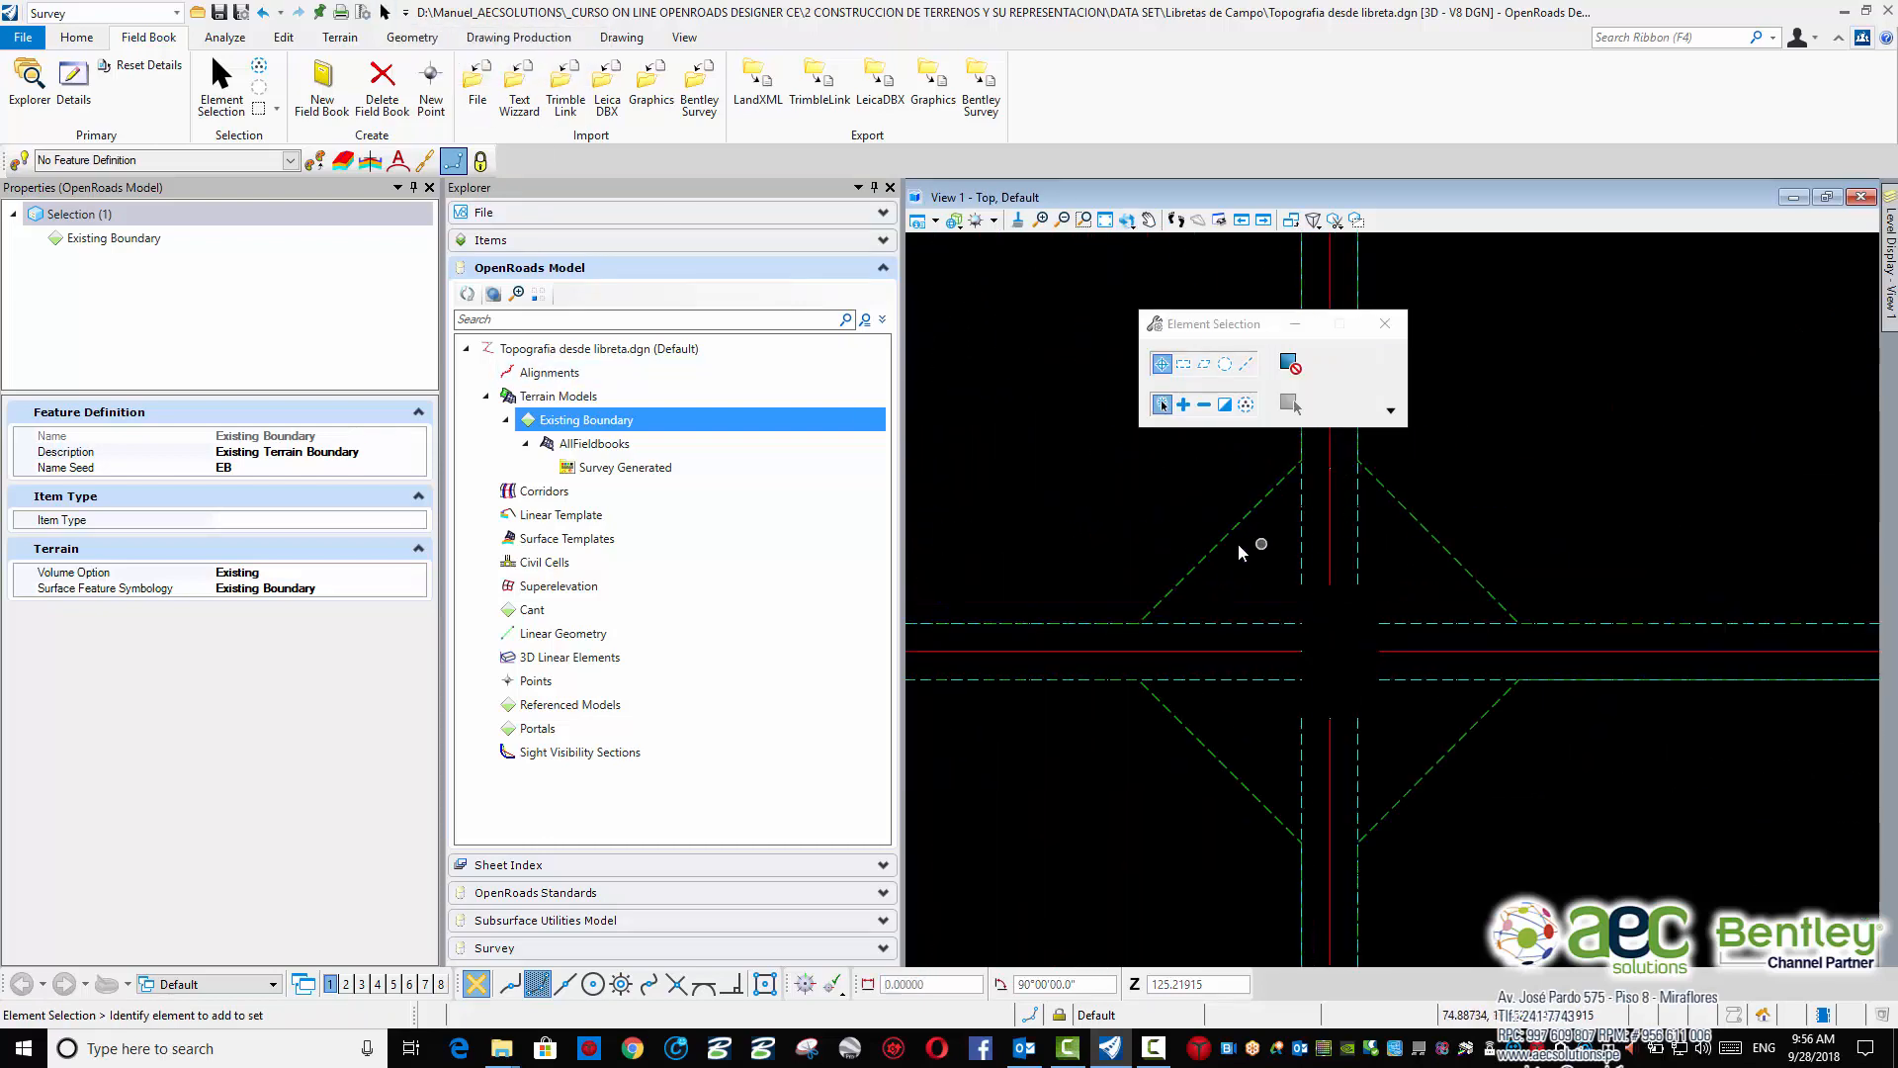
pyautogui.scroll(1, 1238, 543)
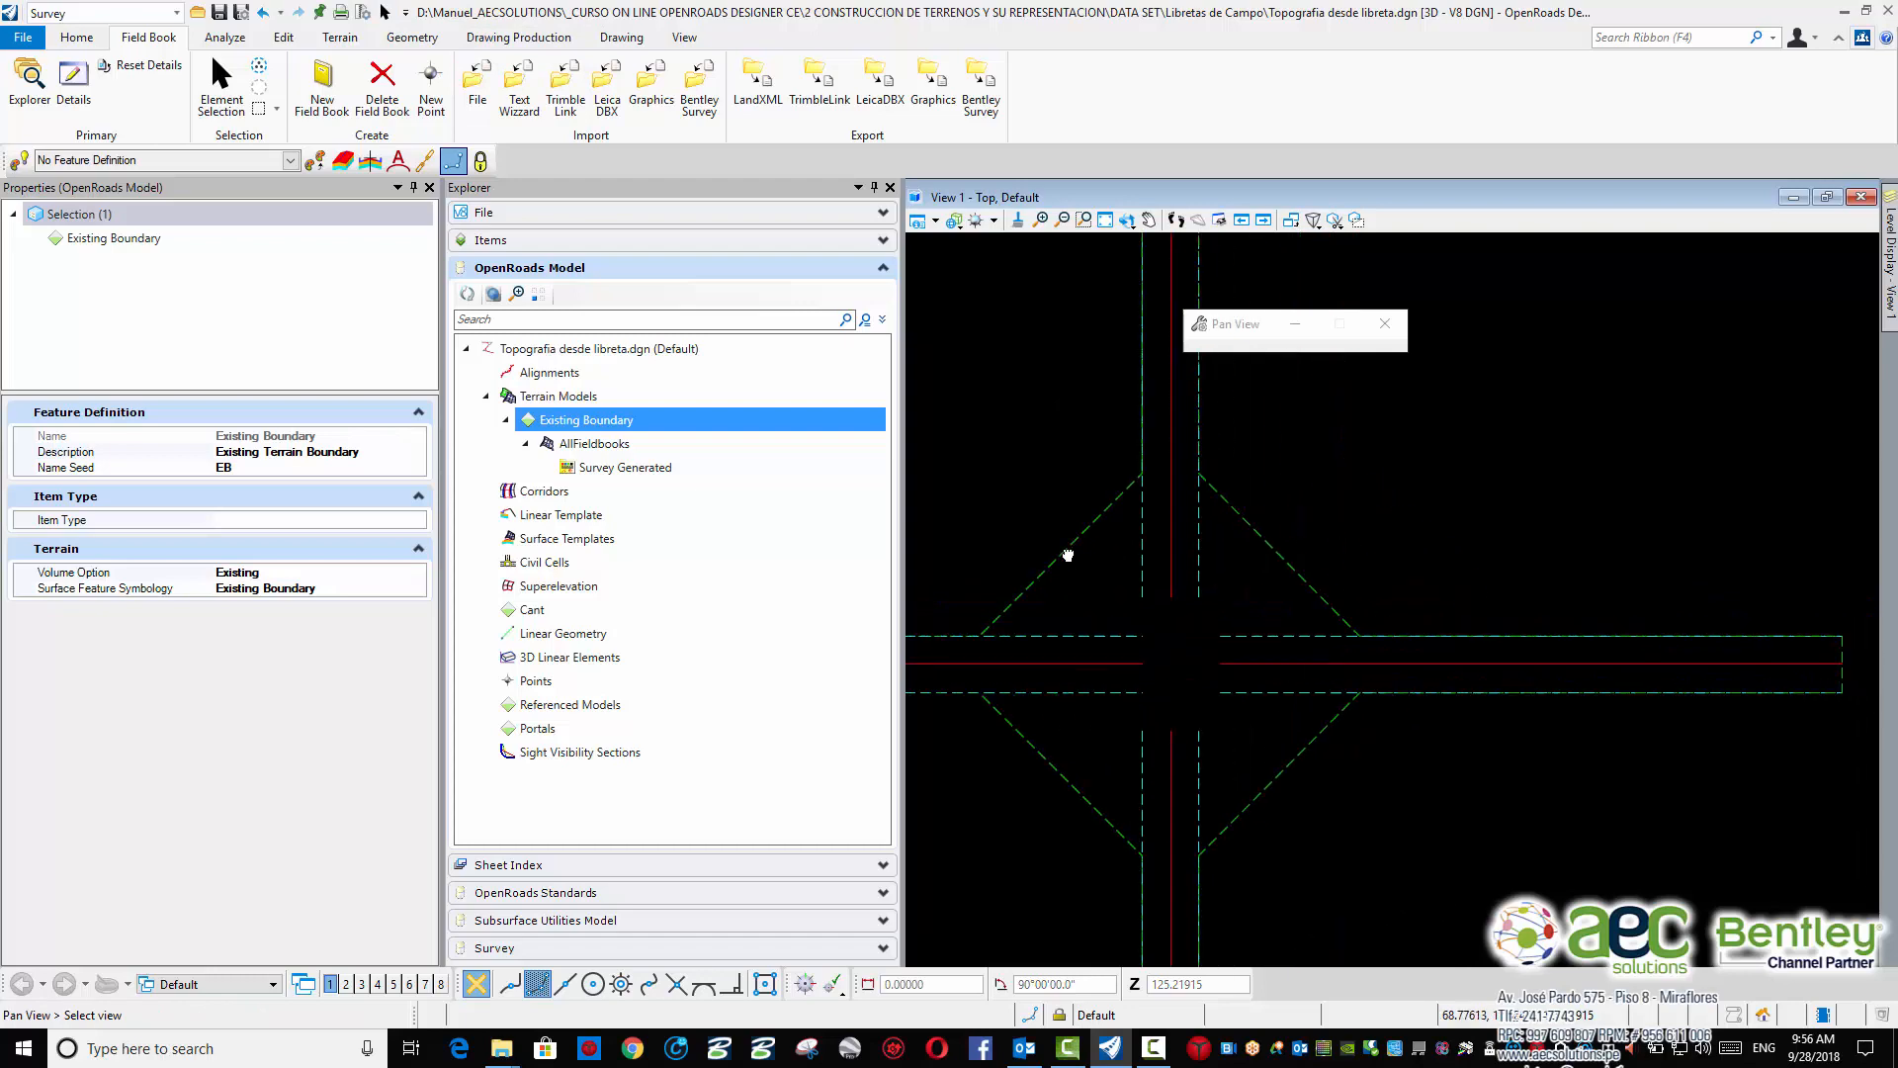
pyautogui.click(1223, 500)
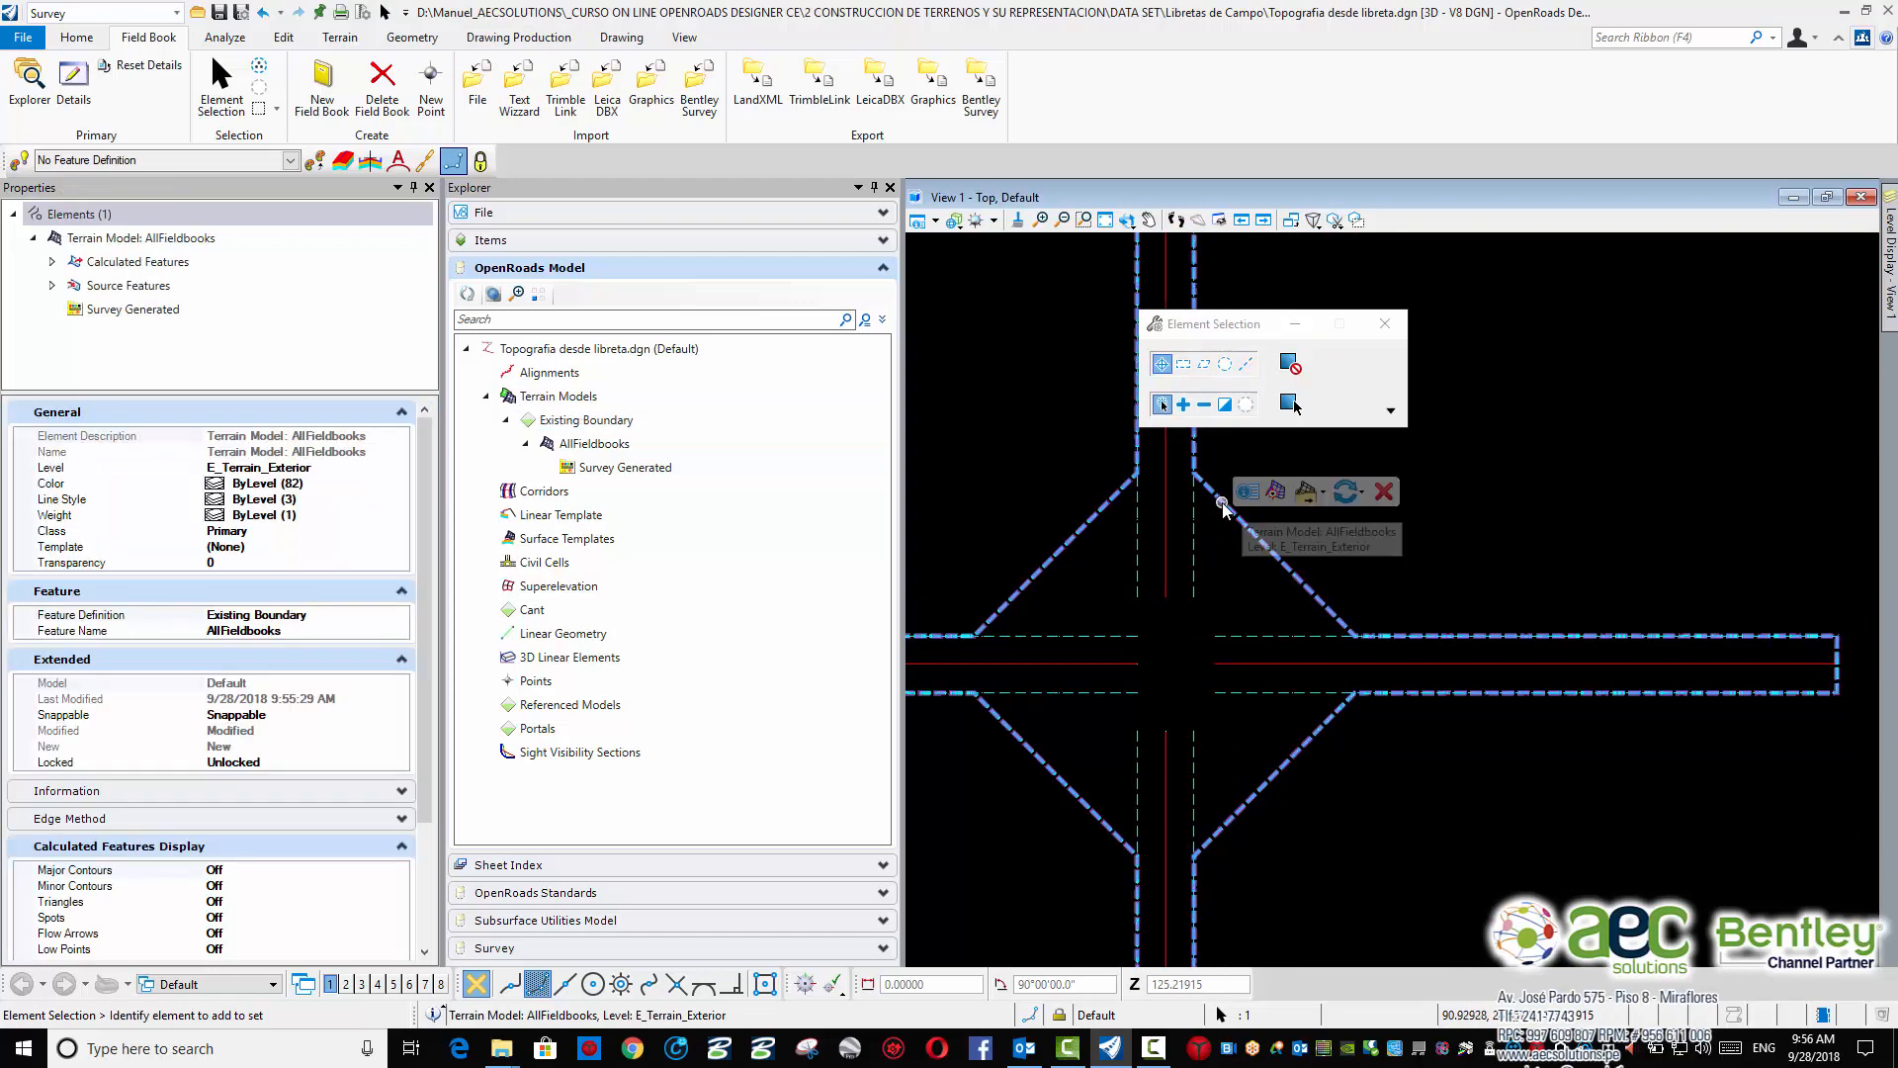
pyautogui.click(1251, 498)
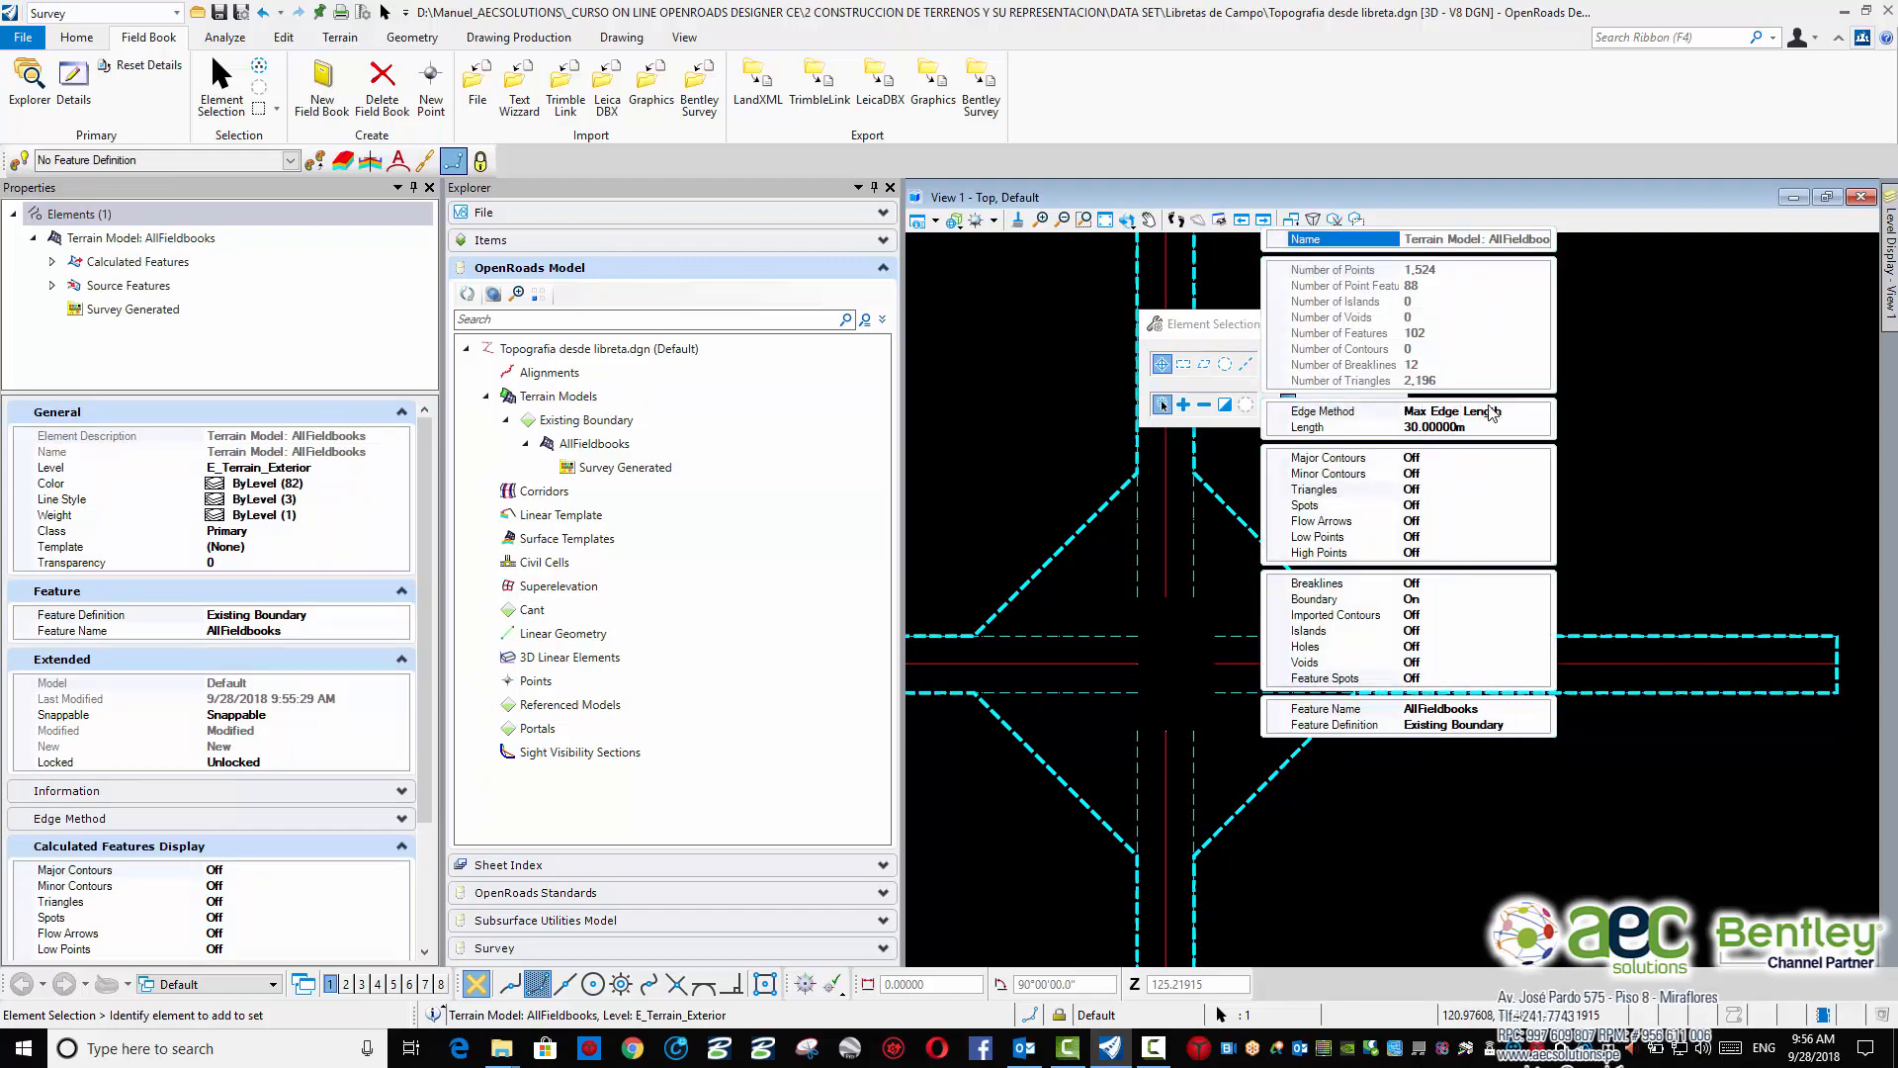
pyautogui.click(1536, 416)
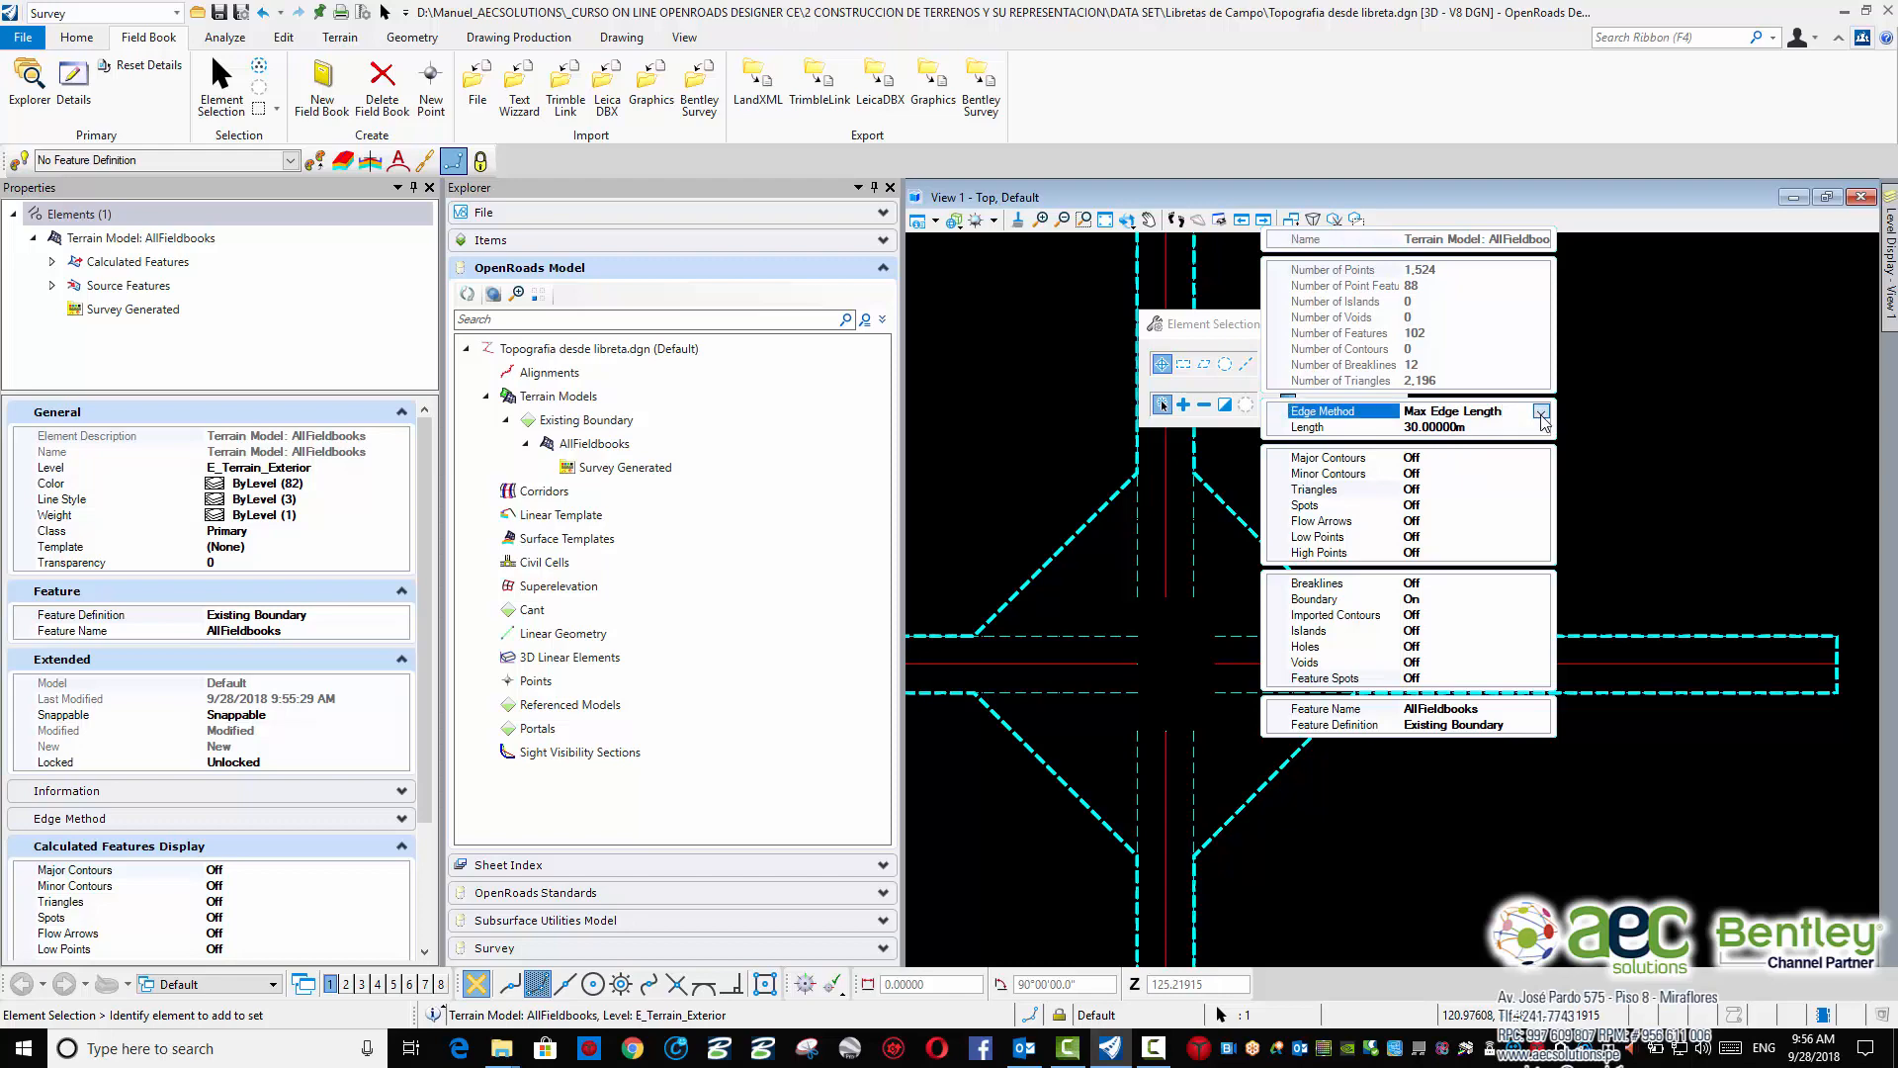
pyautogui.click(1541, 412)
pyautogui.click(1469, 430)
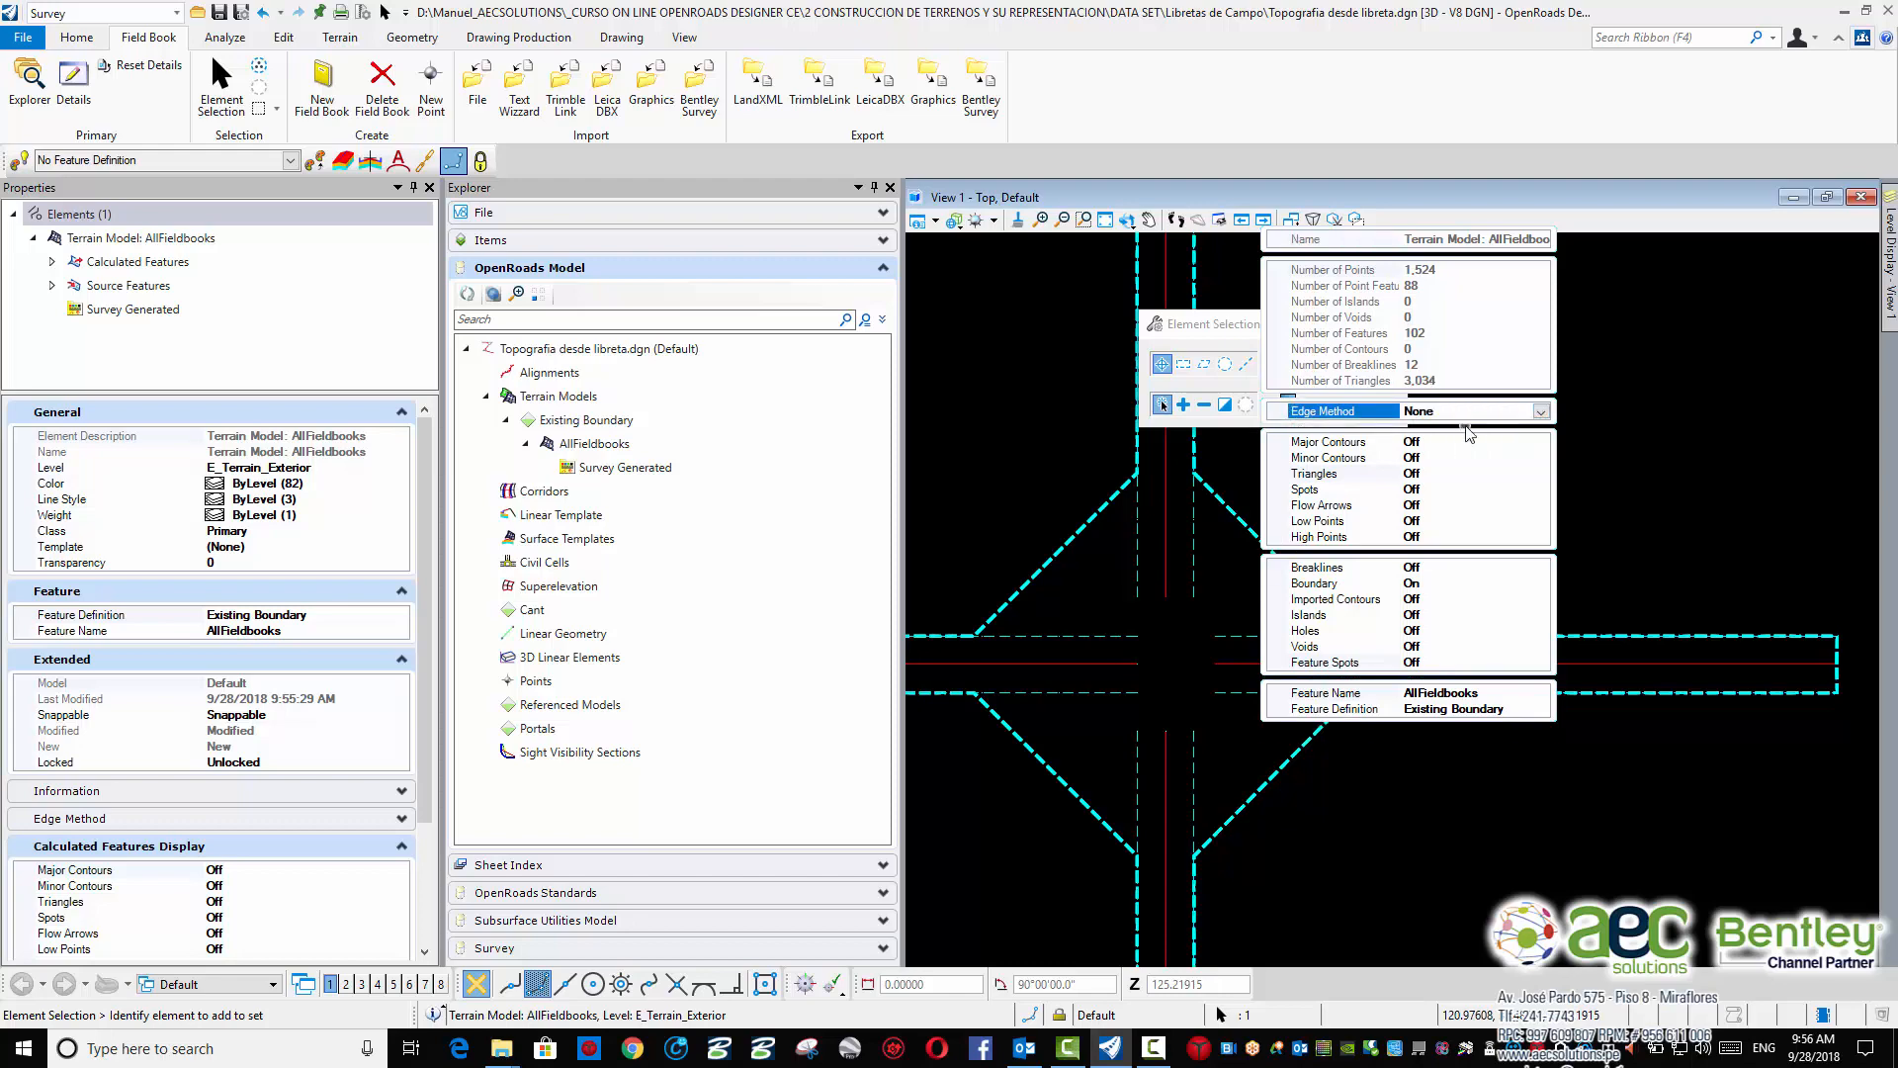
pyautogui.scroll(-2, 1667, 435)
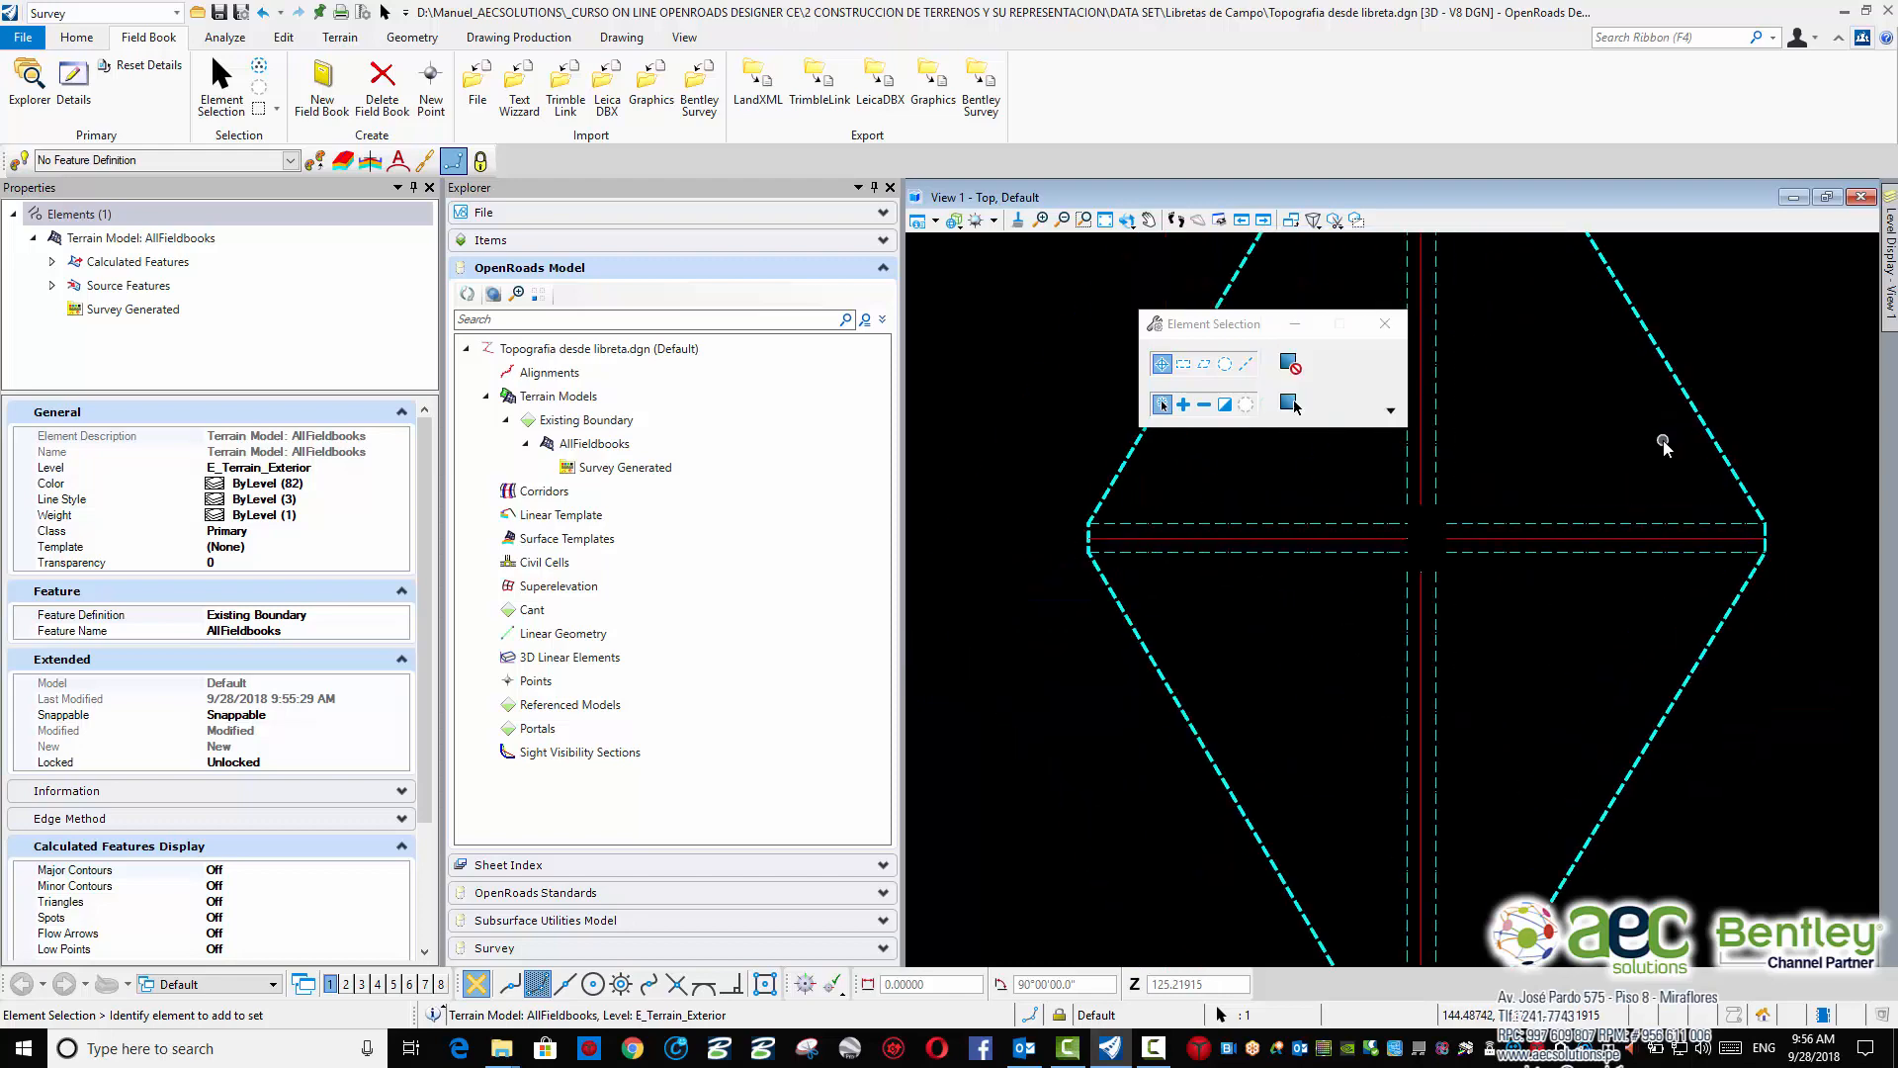
pyautogui.scroll(3, 1663, 446)
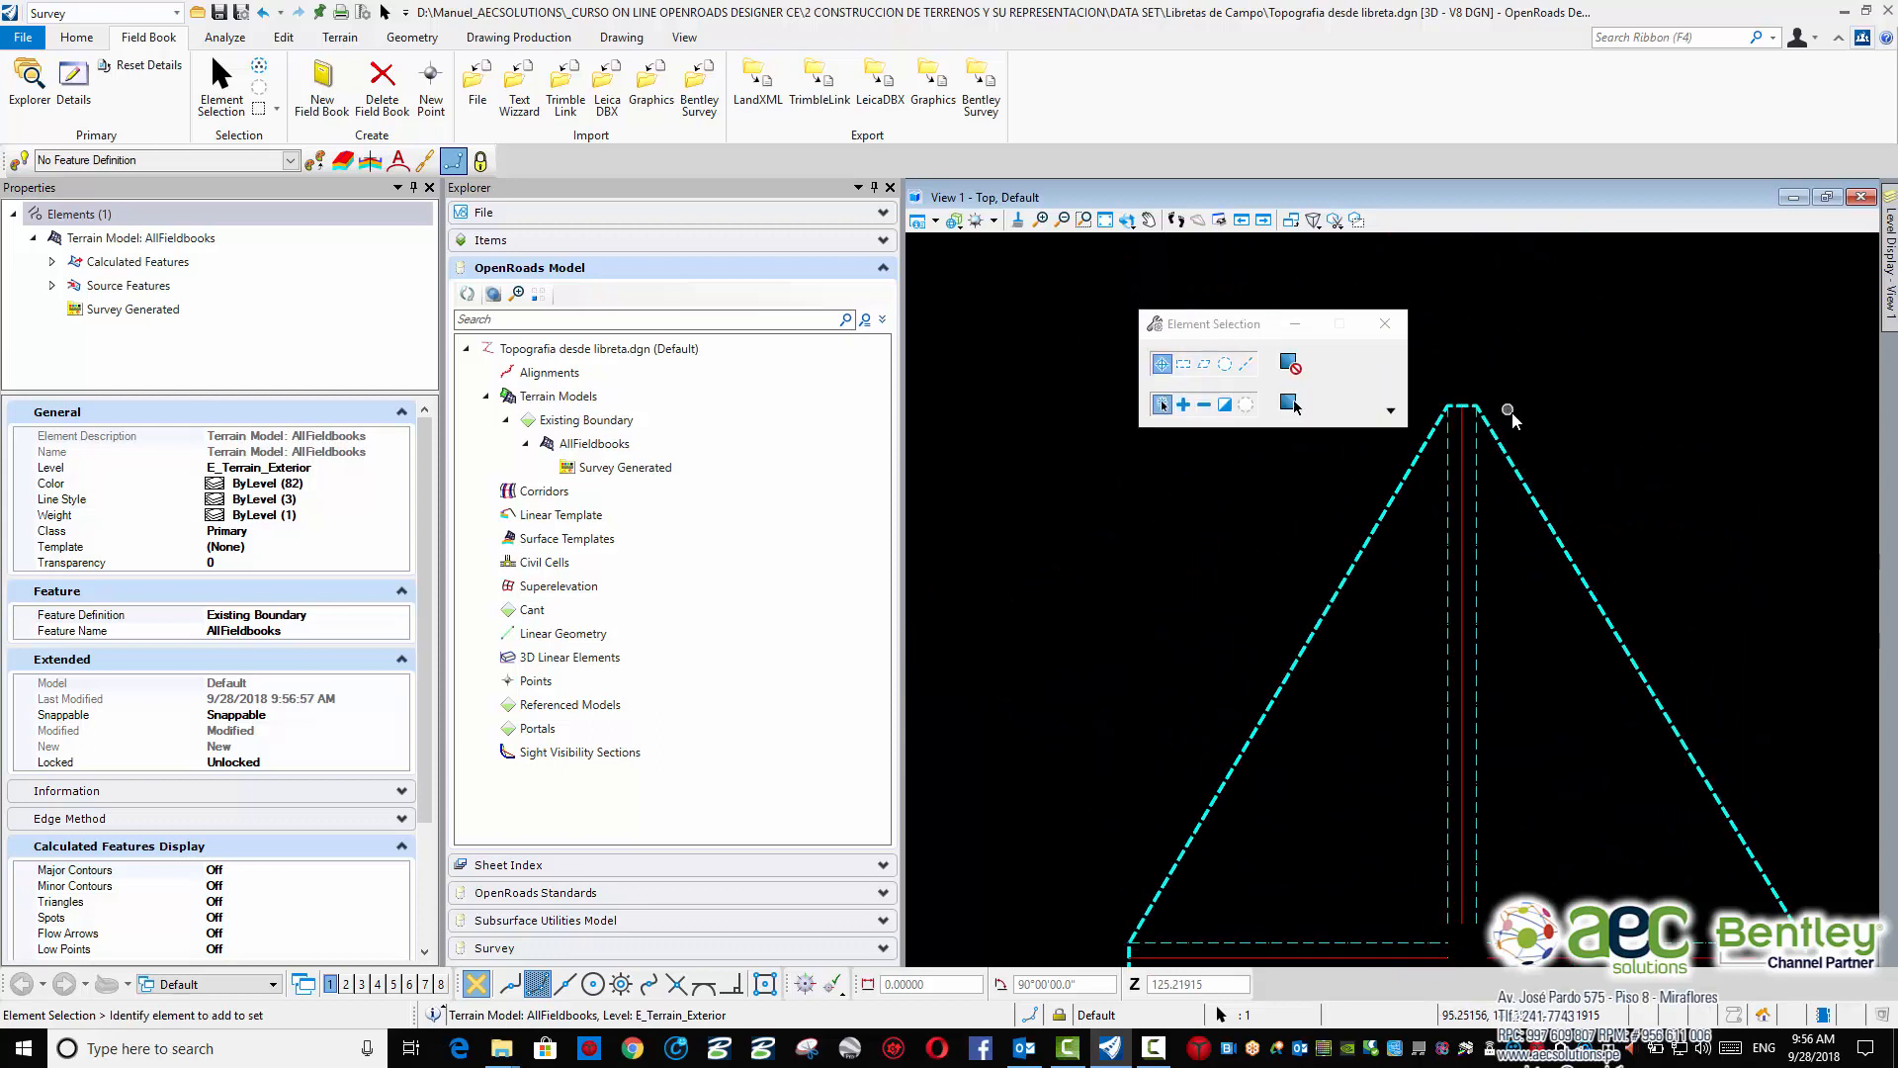
pyautogui.scroll(-2, 1626, 613)
pyautogui.moveTo(1565, 819); pyautogui.dragTo(1555, 668, button='middle')
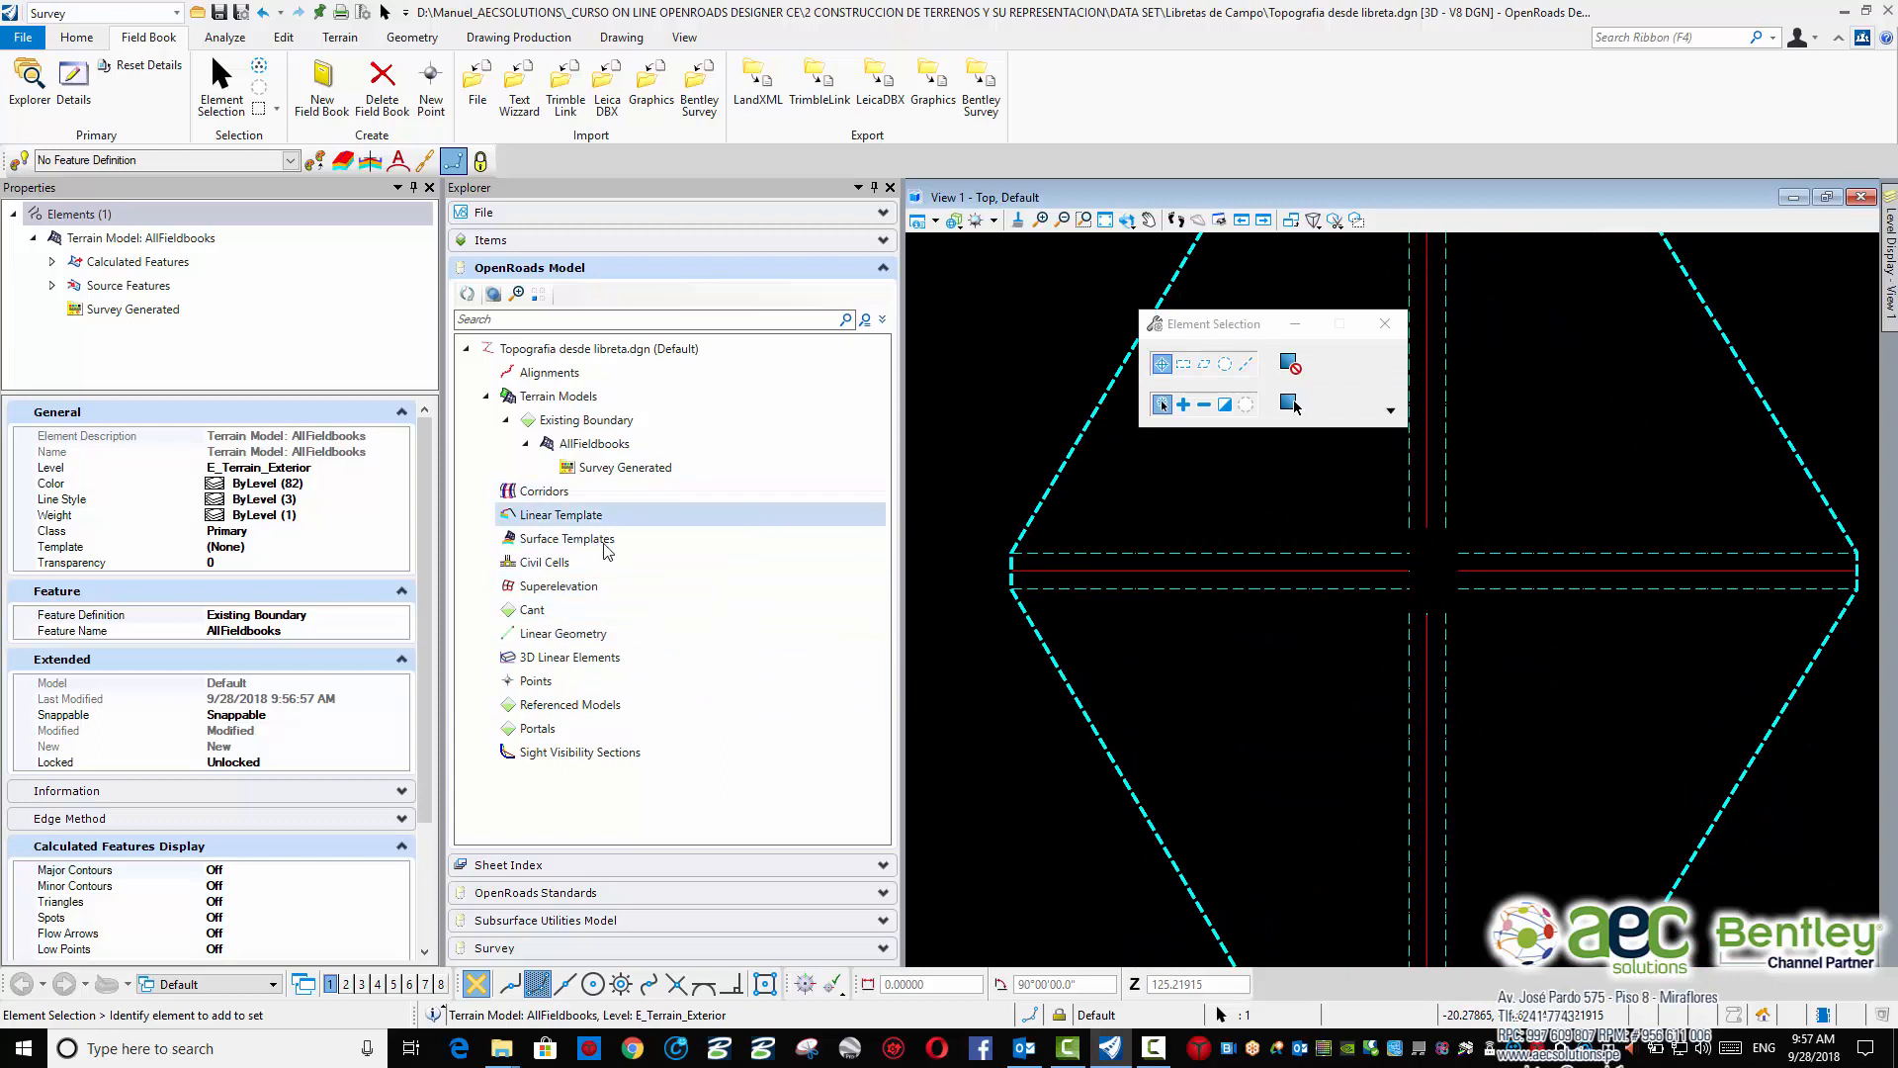
# Start a Text Import Wizard import of BOOK2 into the Libreta de Campo field book, splitting its rows at commas
pyautogui.click(883, 267)
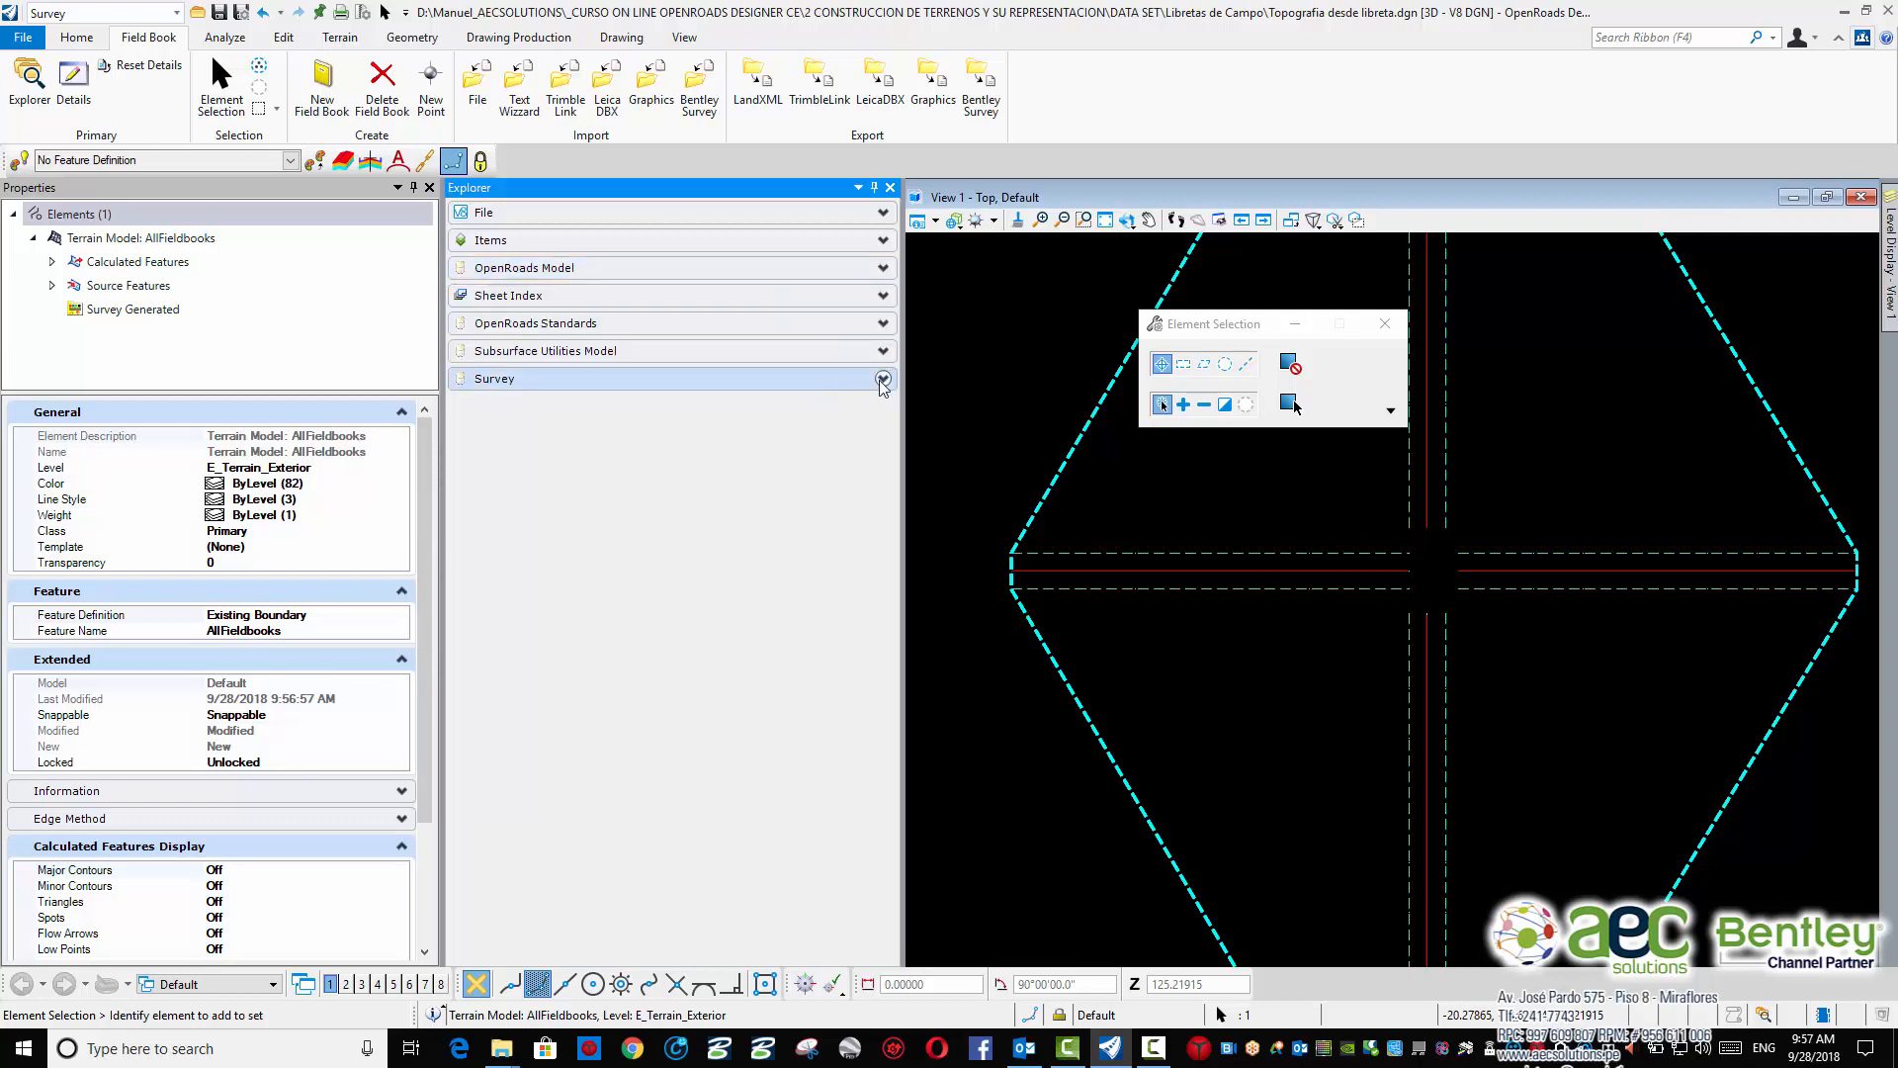
pyautogui.click(875, 382)
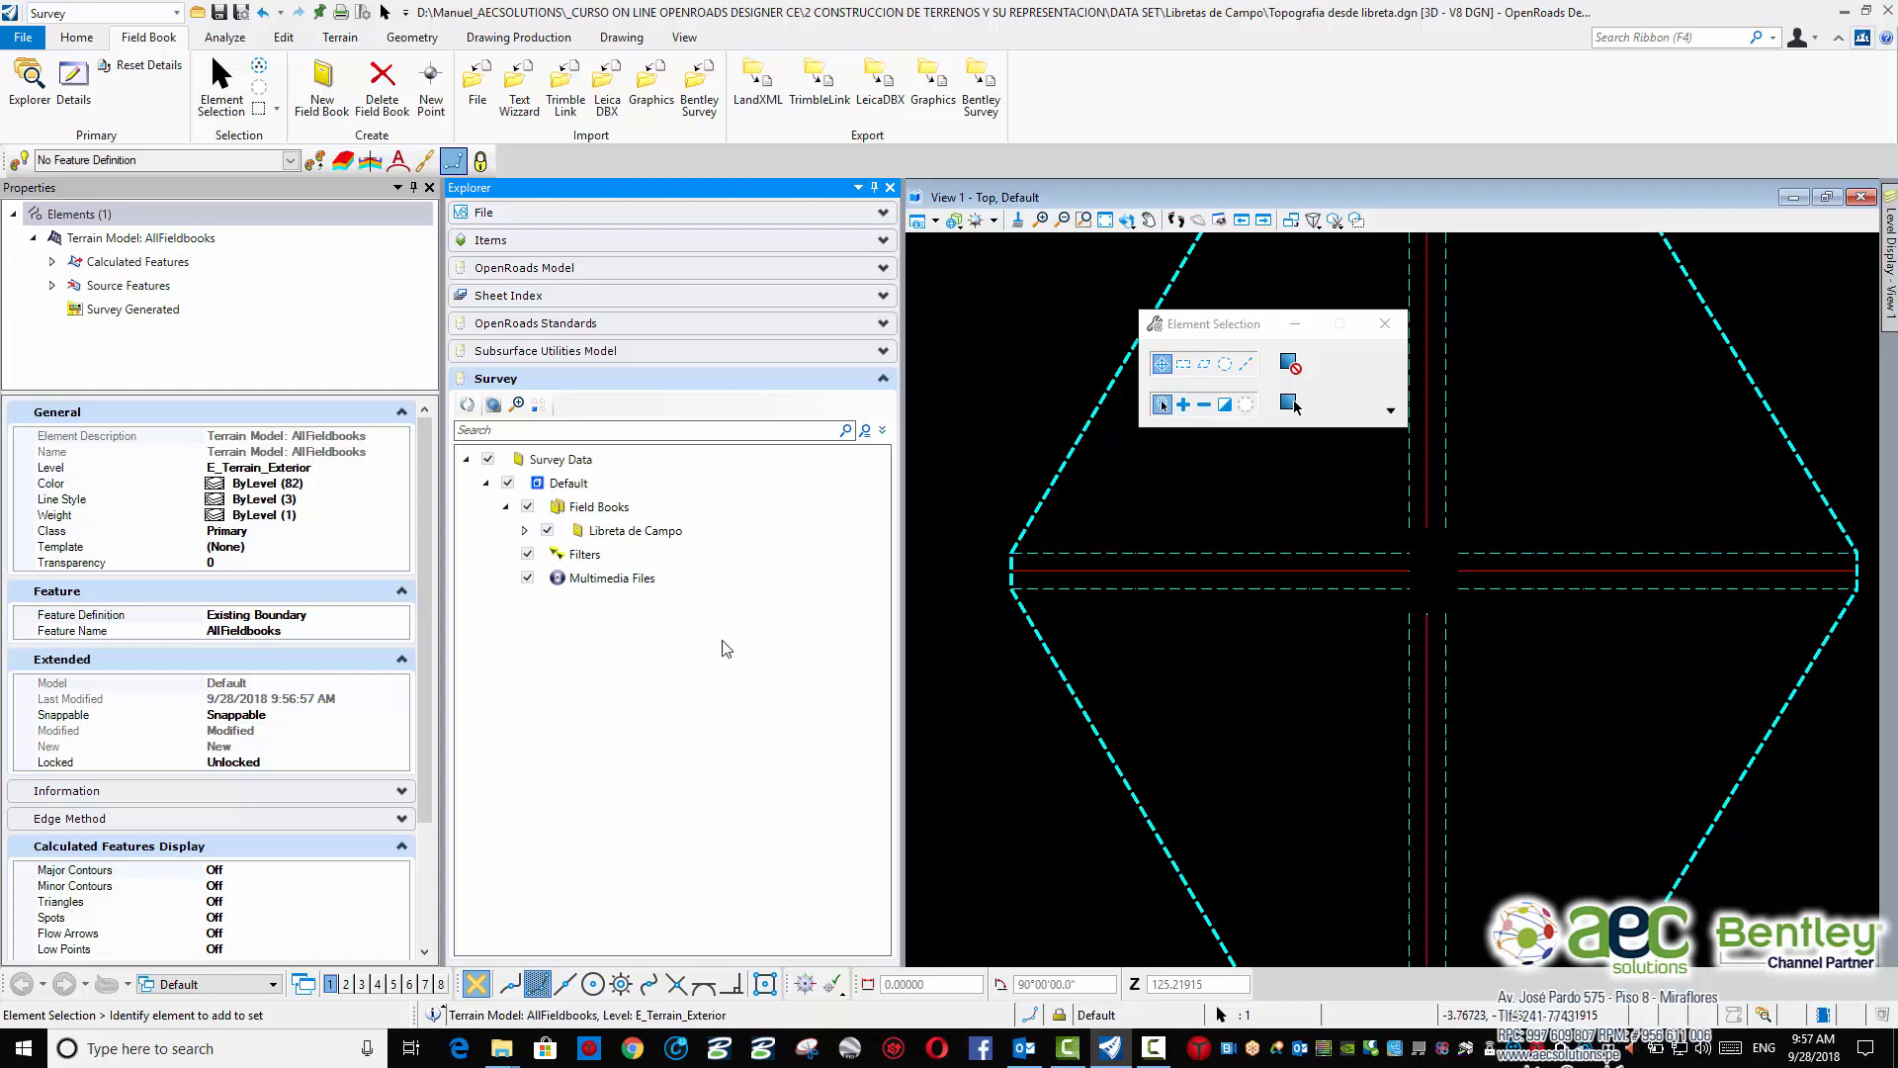
pyautogui.rightClick(615, 534)
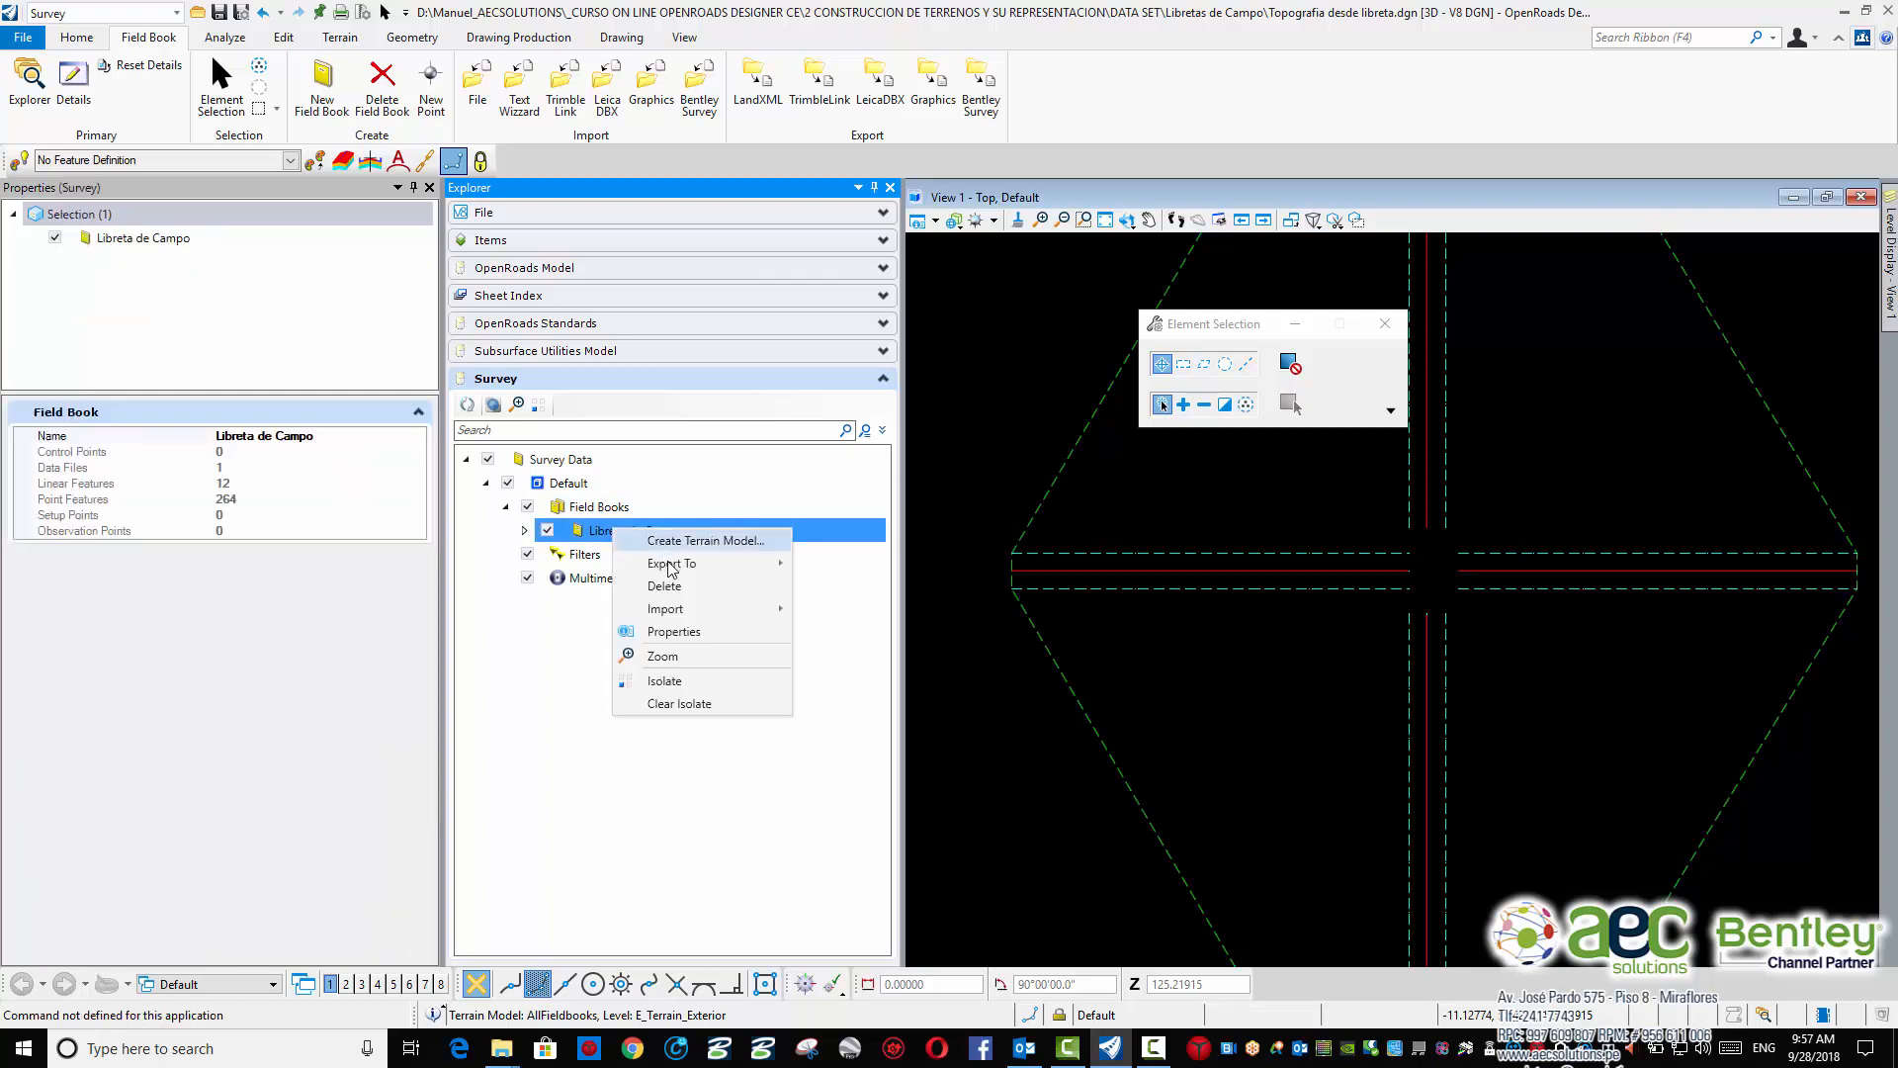
pyautogui.moveTo(764, 611)
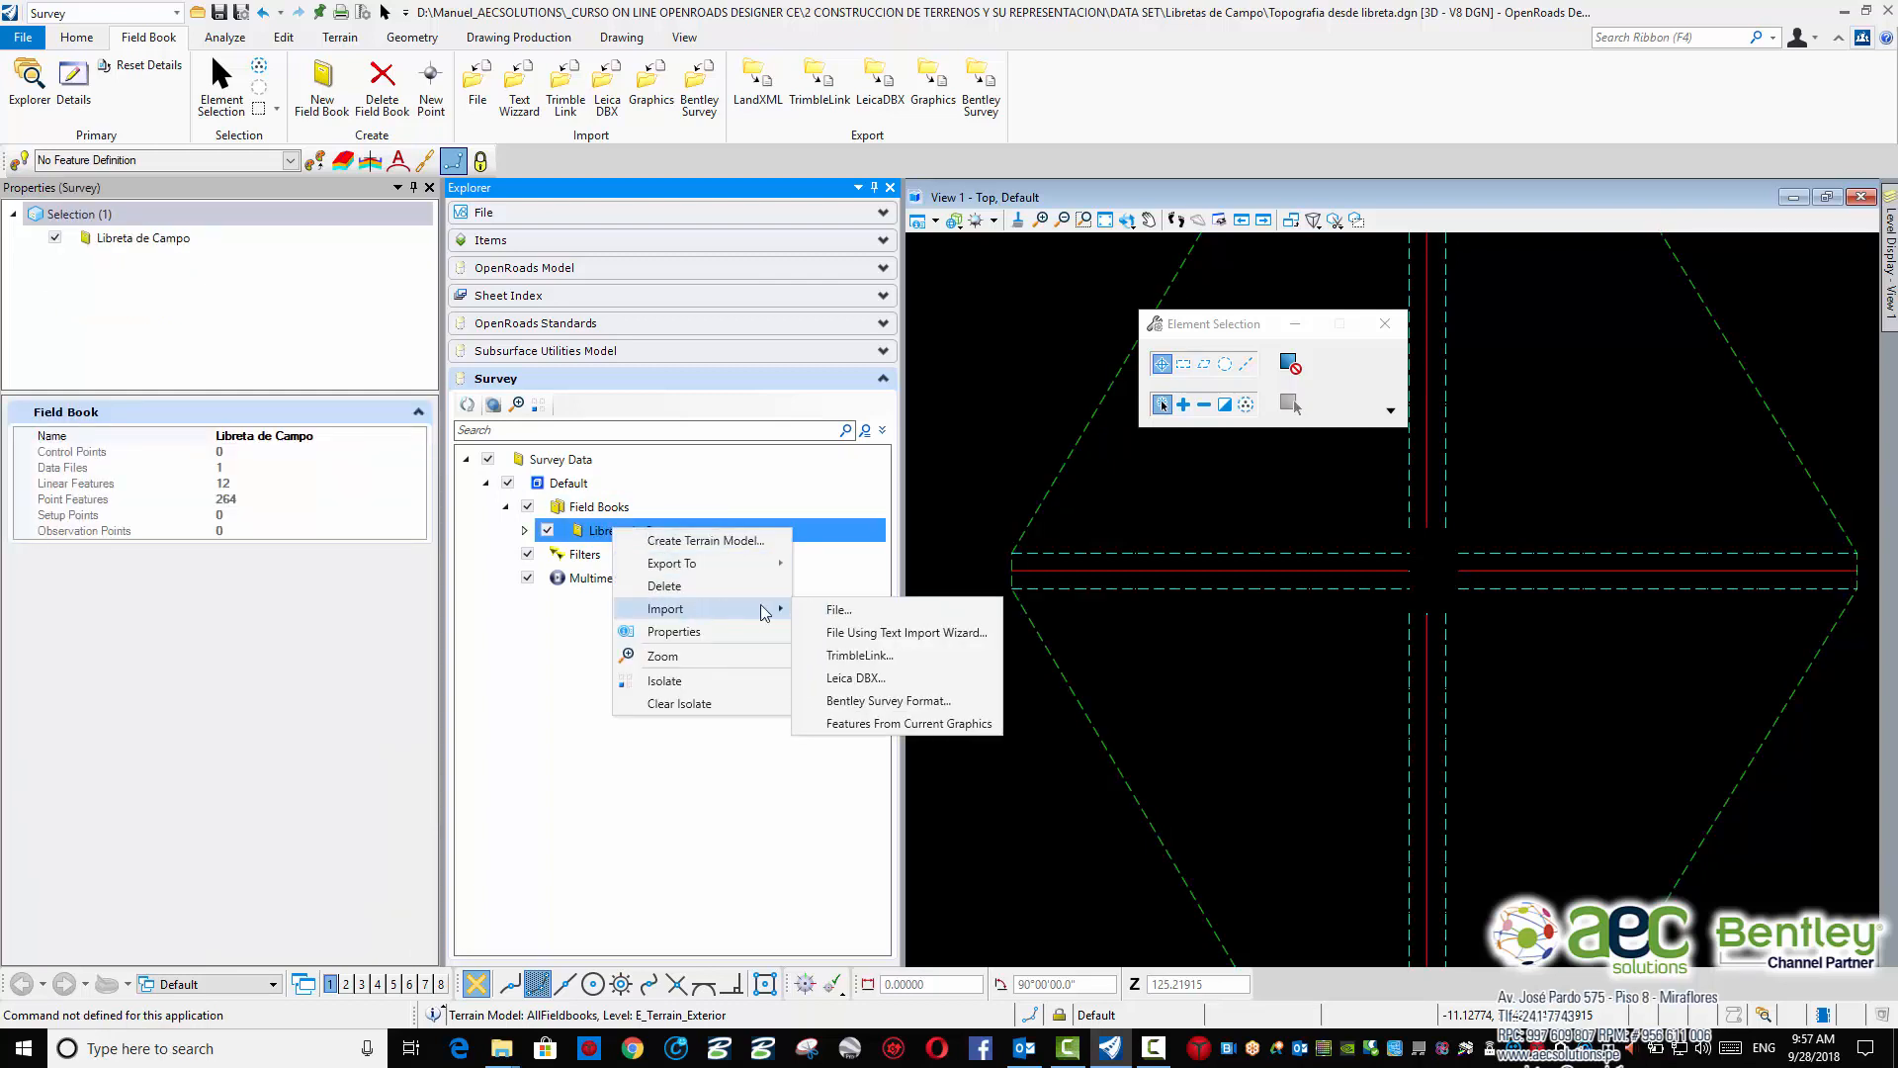
pyautogui.click(849, 633)
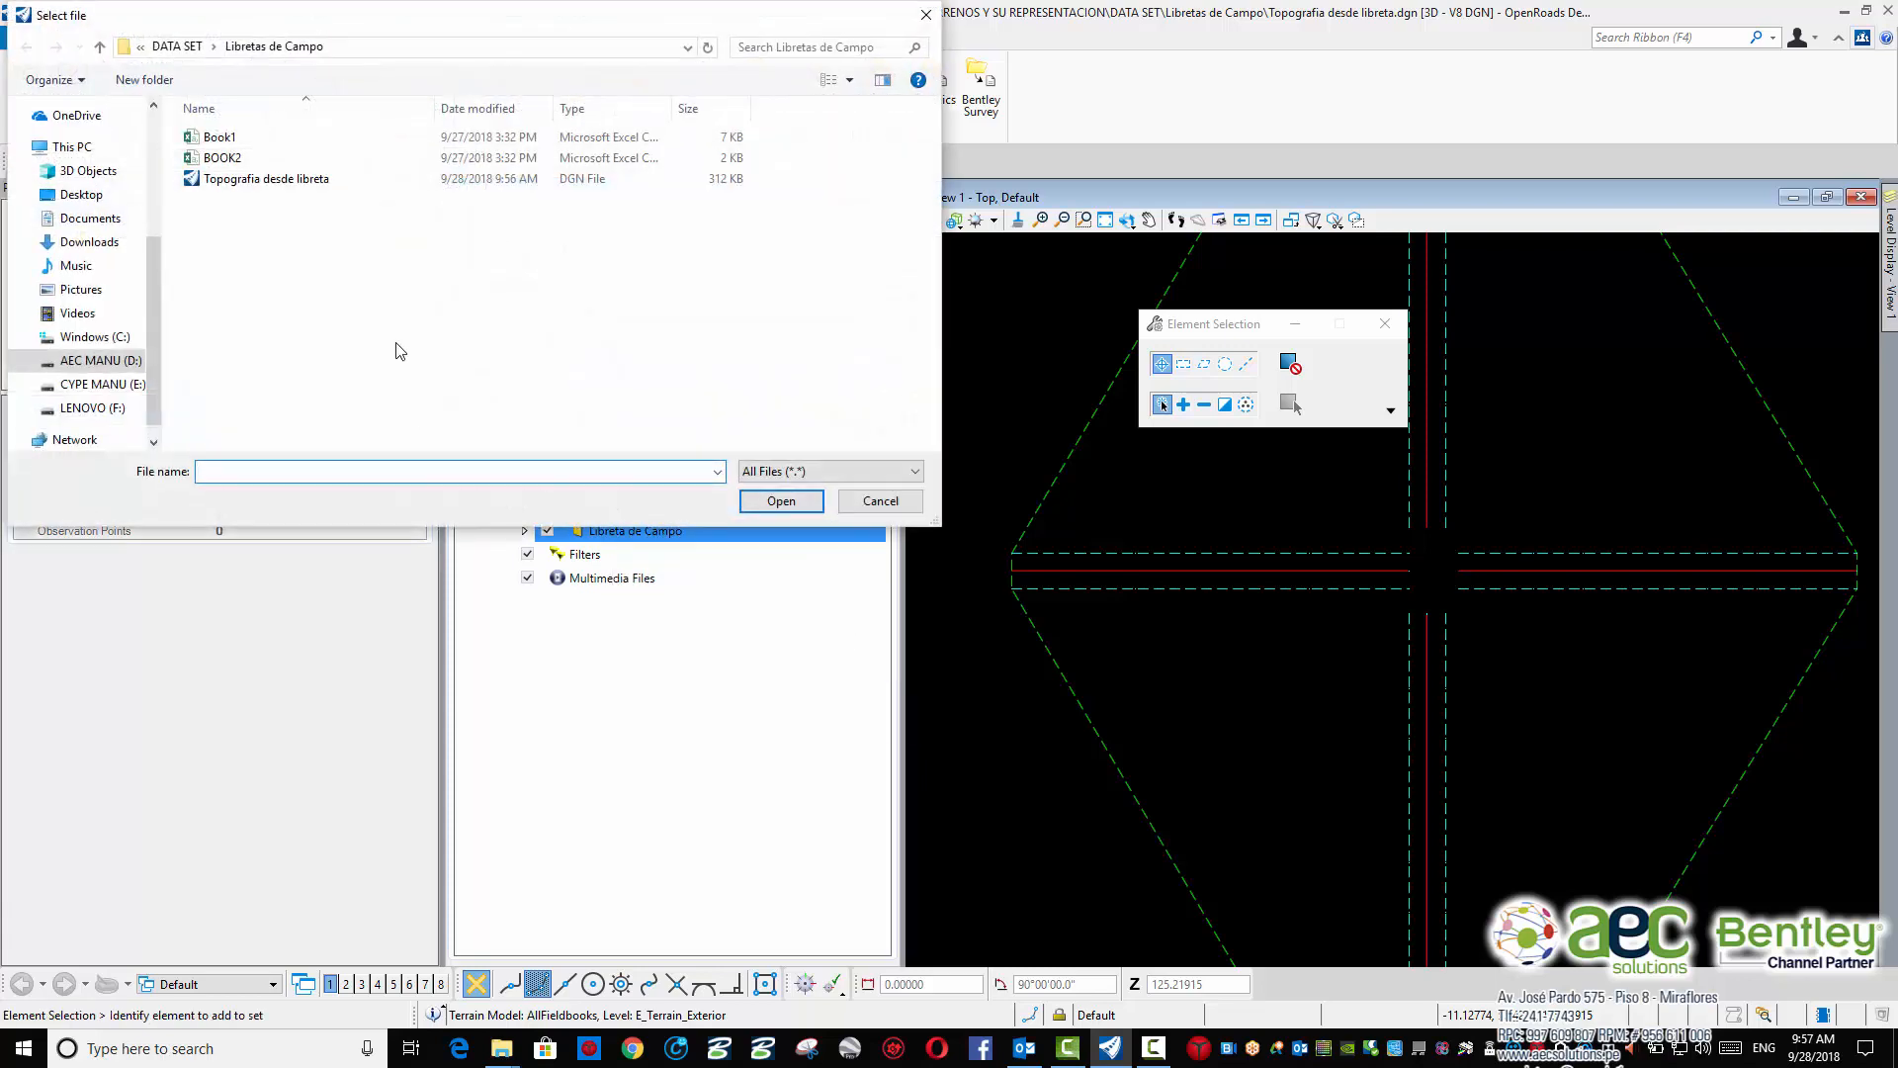
pyautogui.click(247, 160)
pyautogui.click(781, 501)
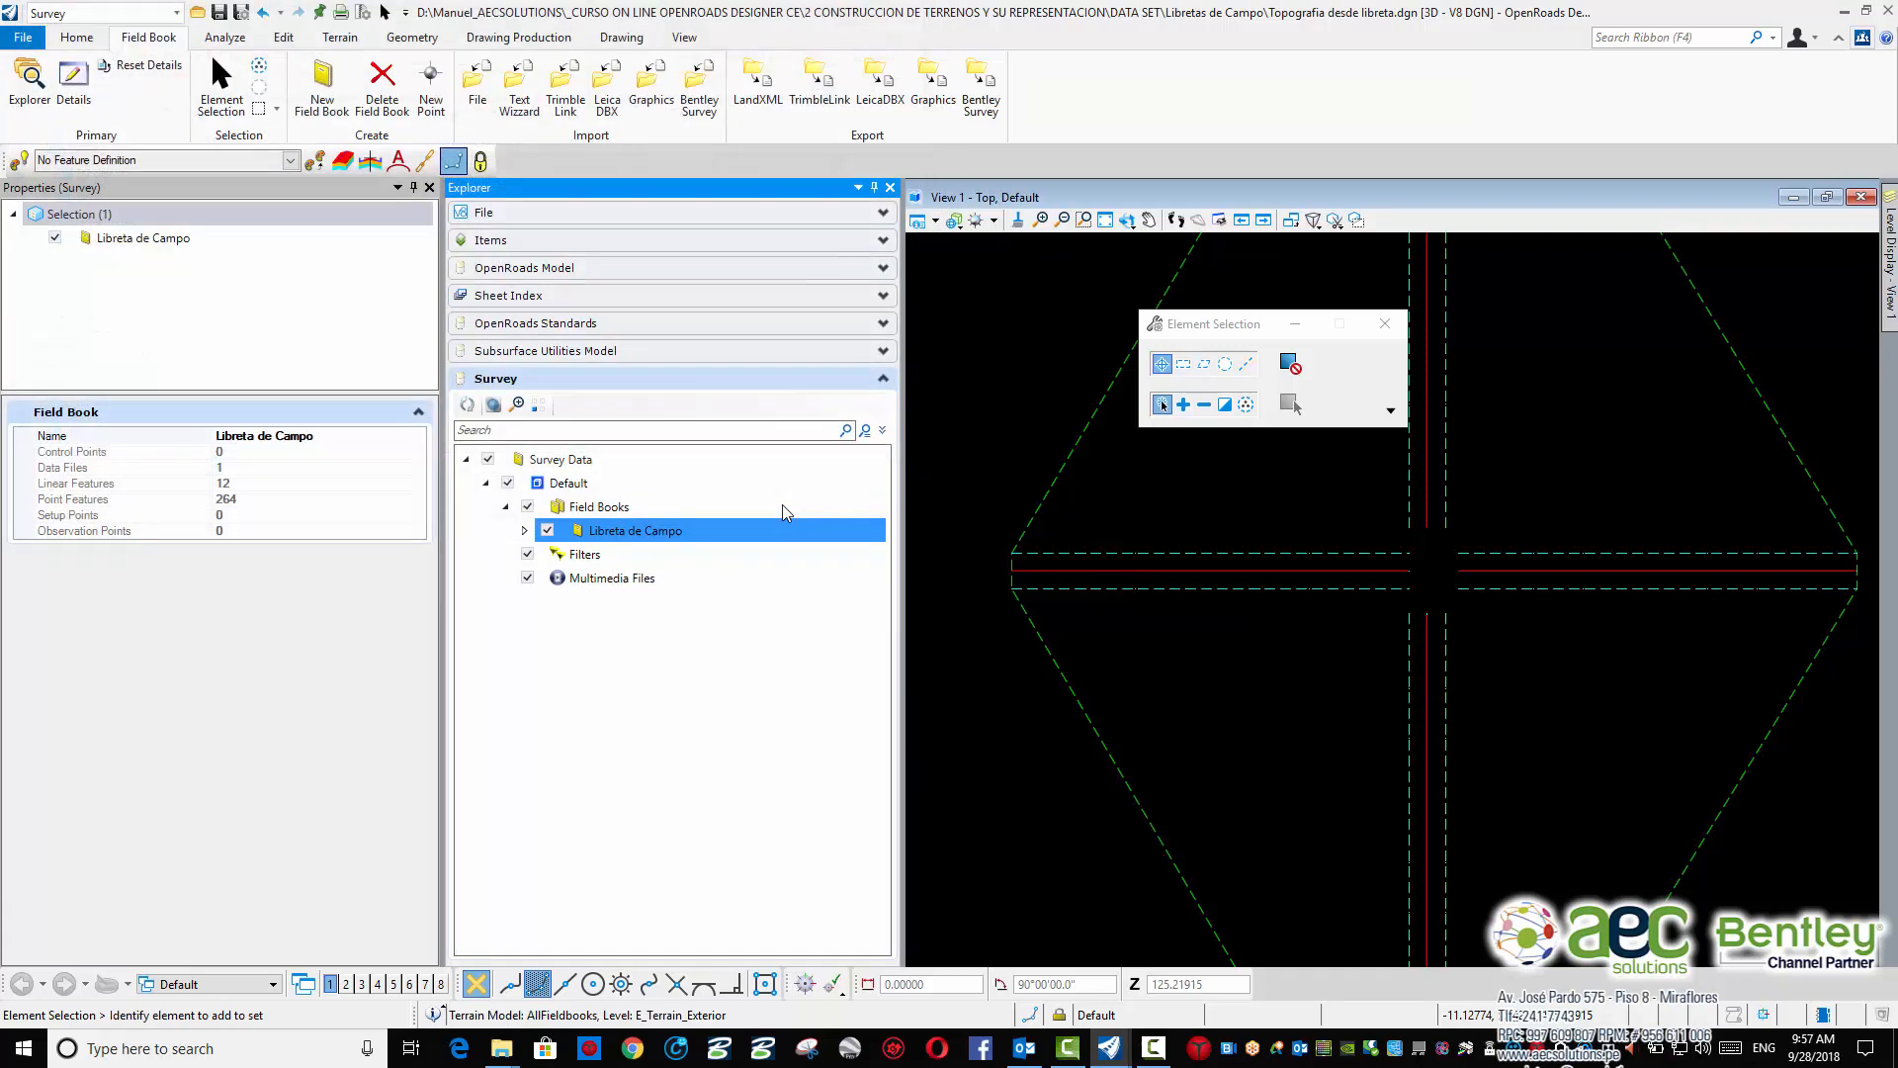
pyautogui.click(815, 358)
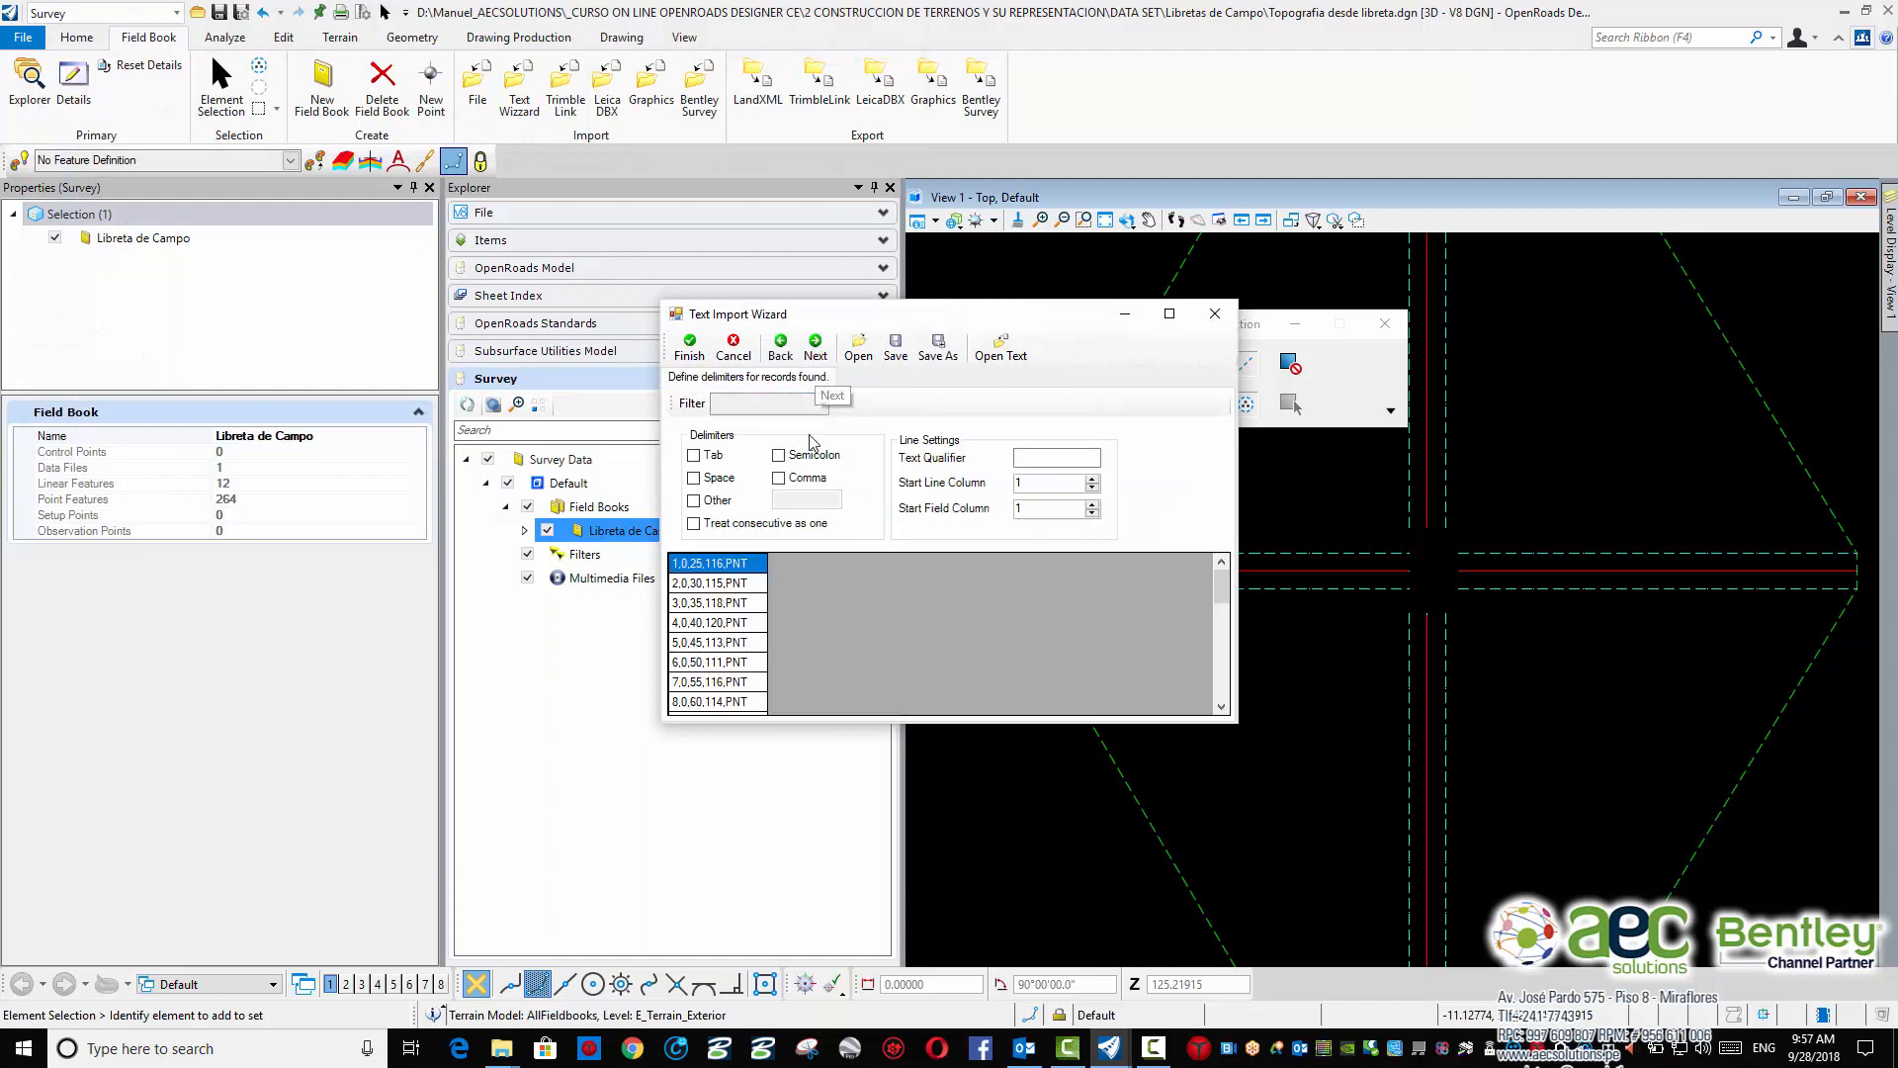
pyautogui.click(816, 348)
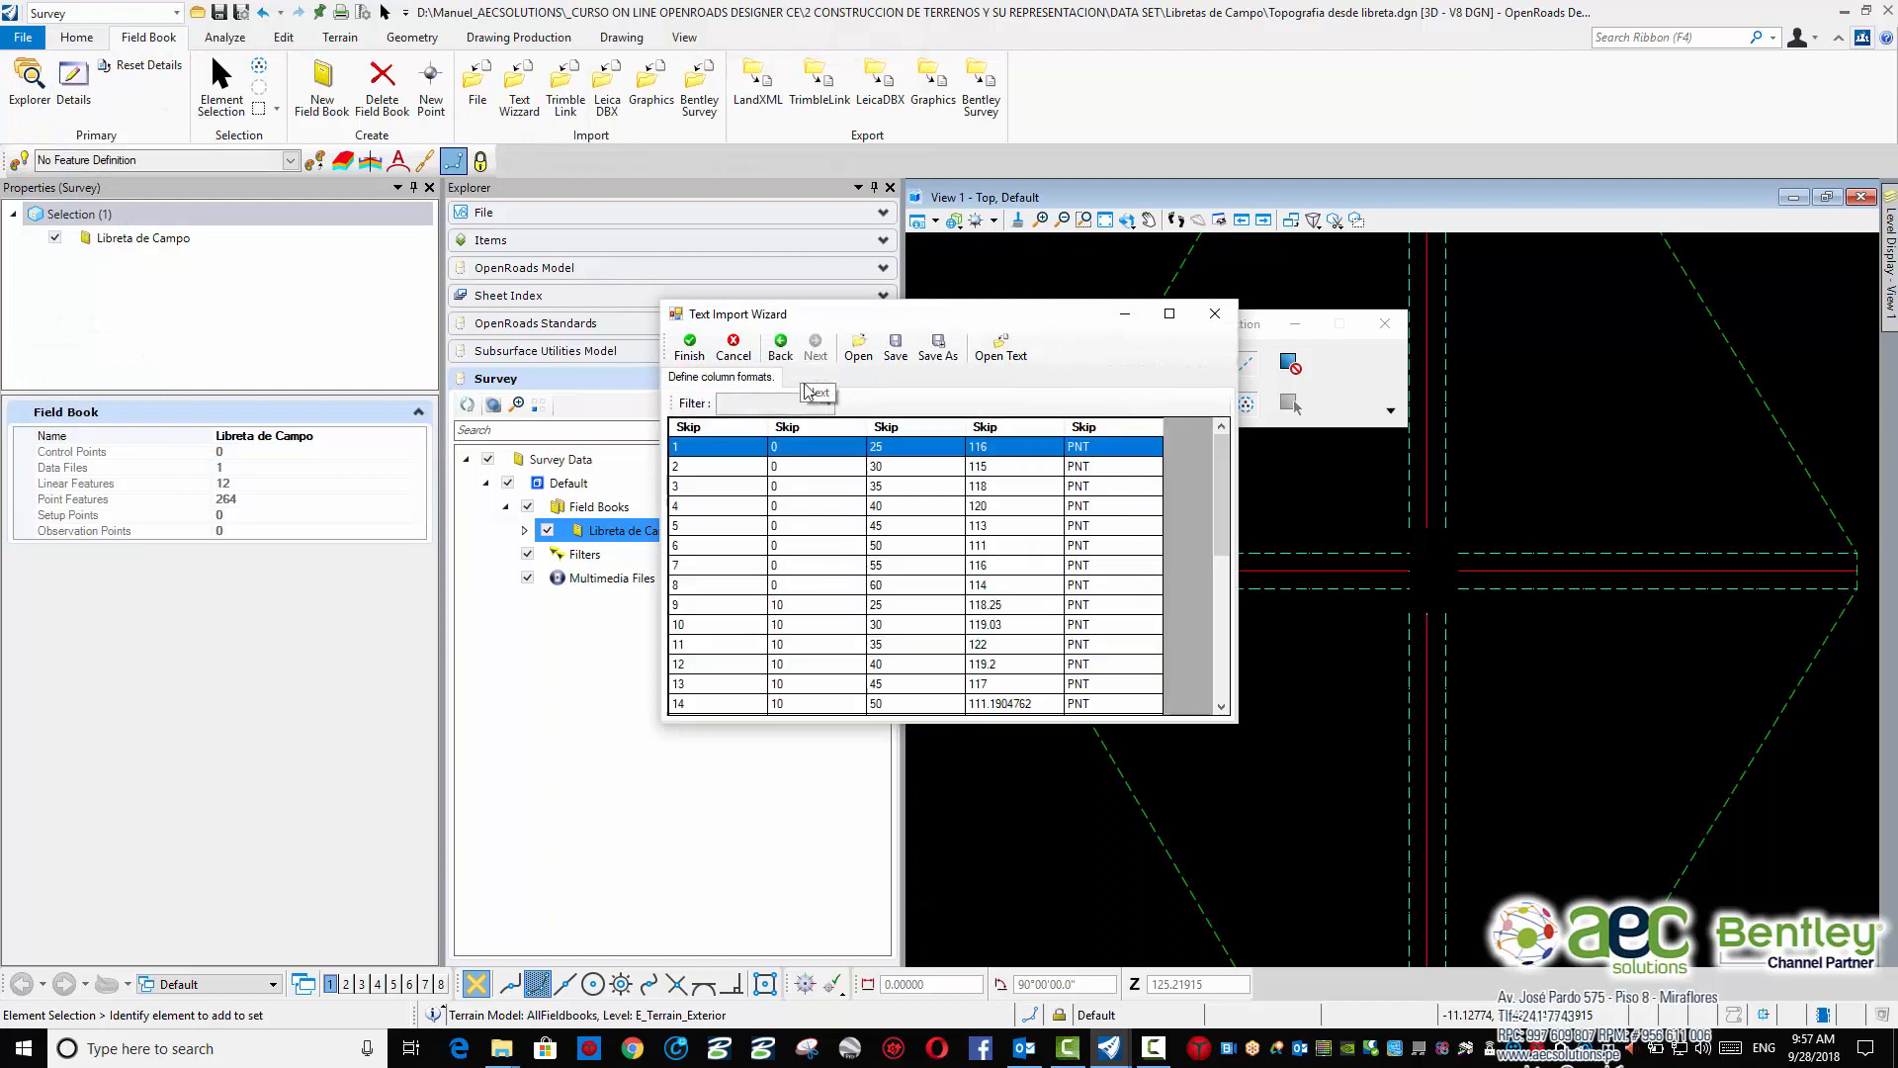
# Assign the first four BOOK2 columns as Point Name, Easting, Northing and Elevation
pyautogui.click(737, 431)
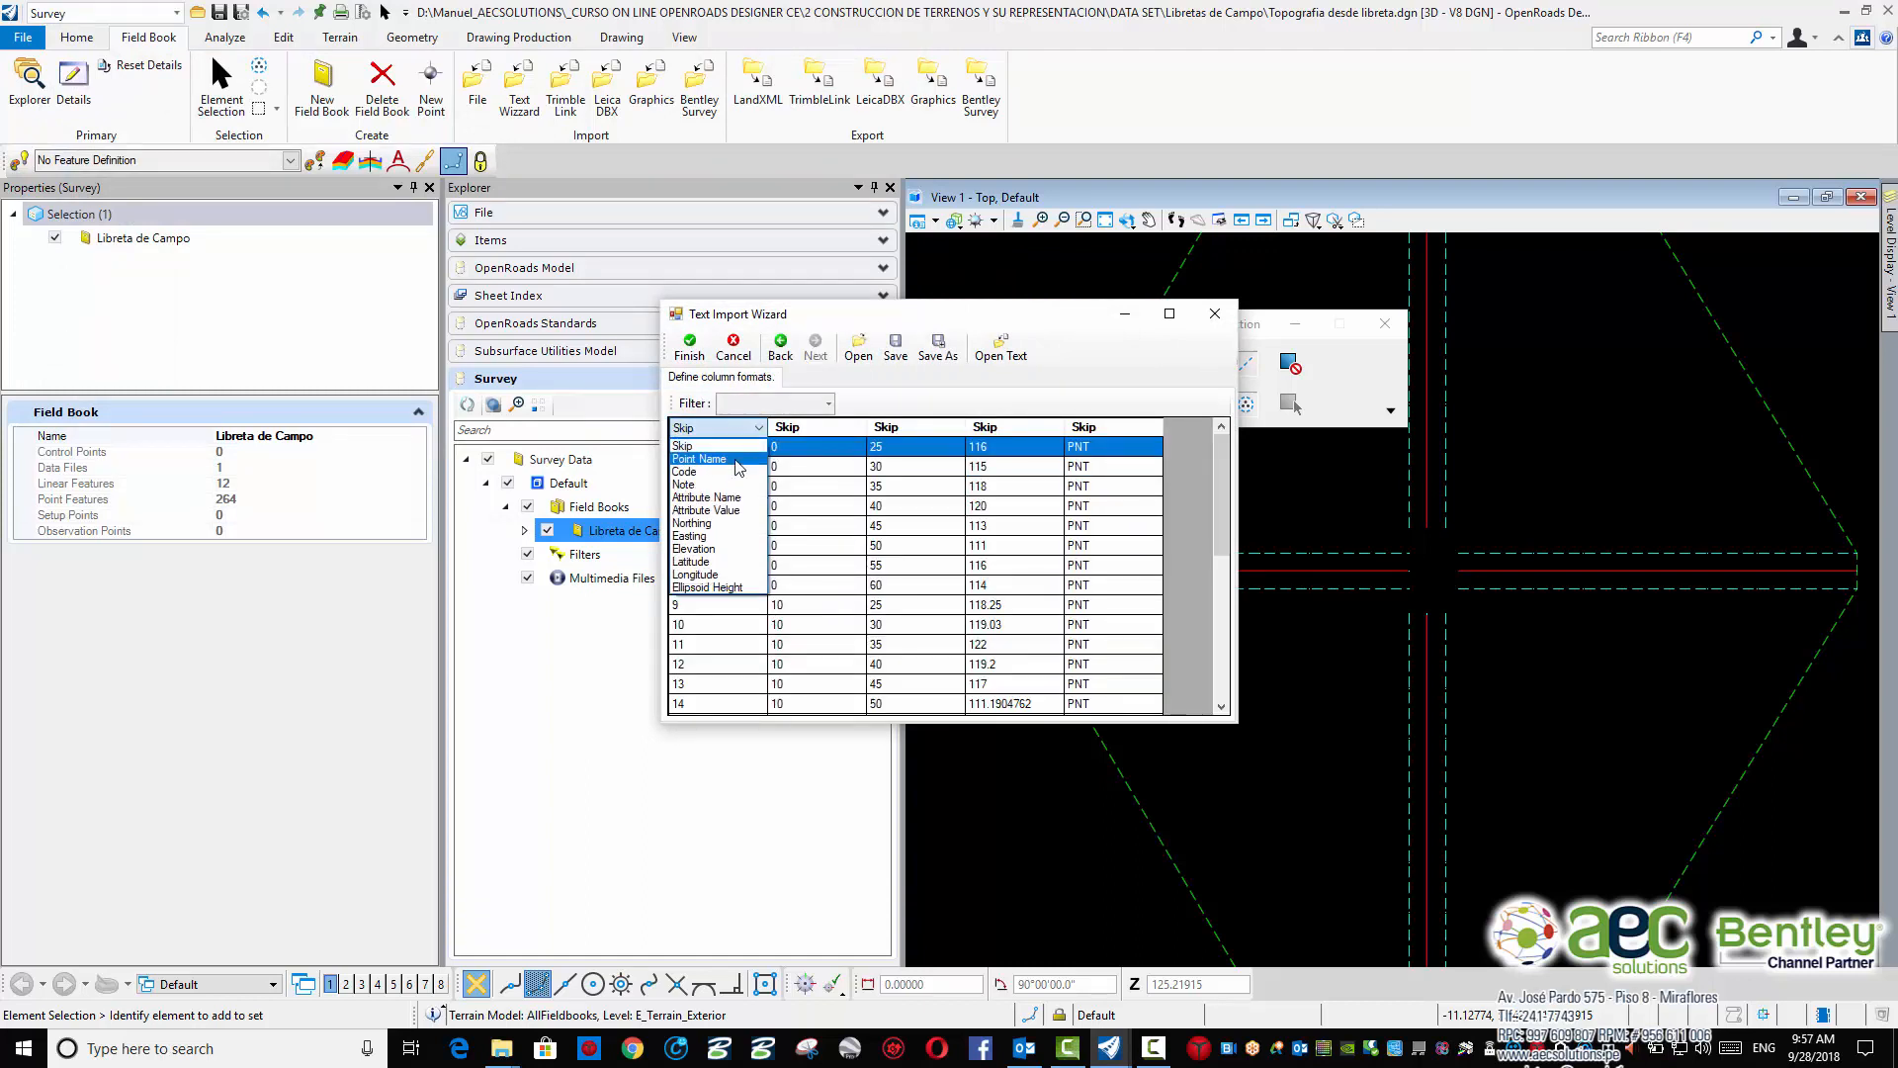
pyautogui.click(744, 467)
pyautogui.click(856, 428)
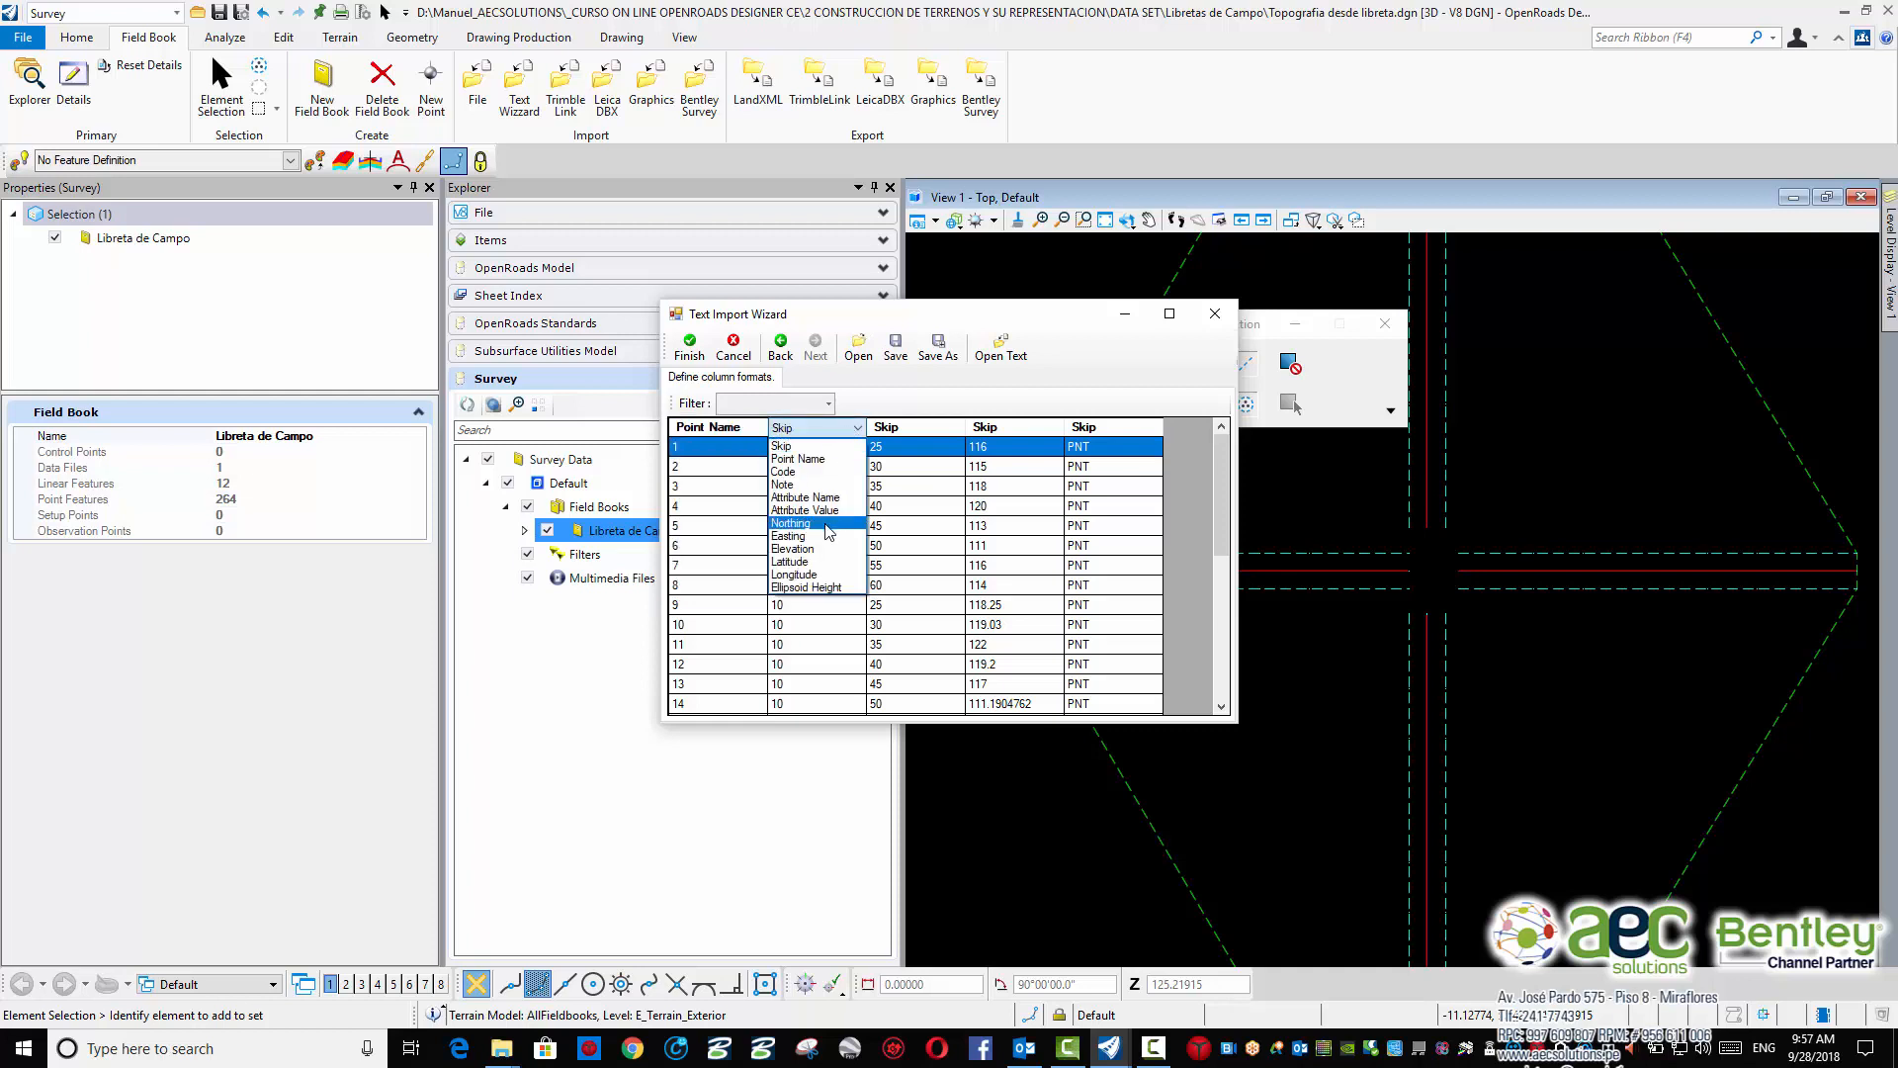
pyautogui.click(824, 535)
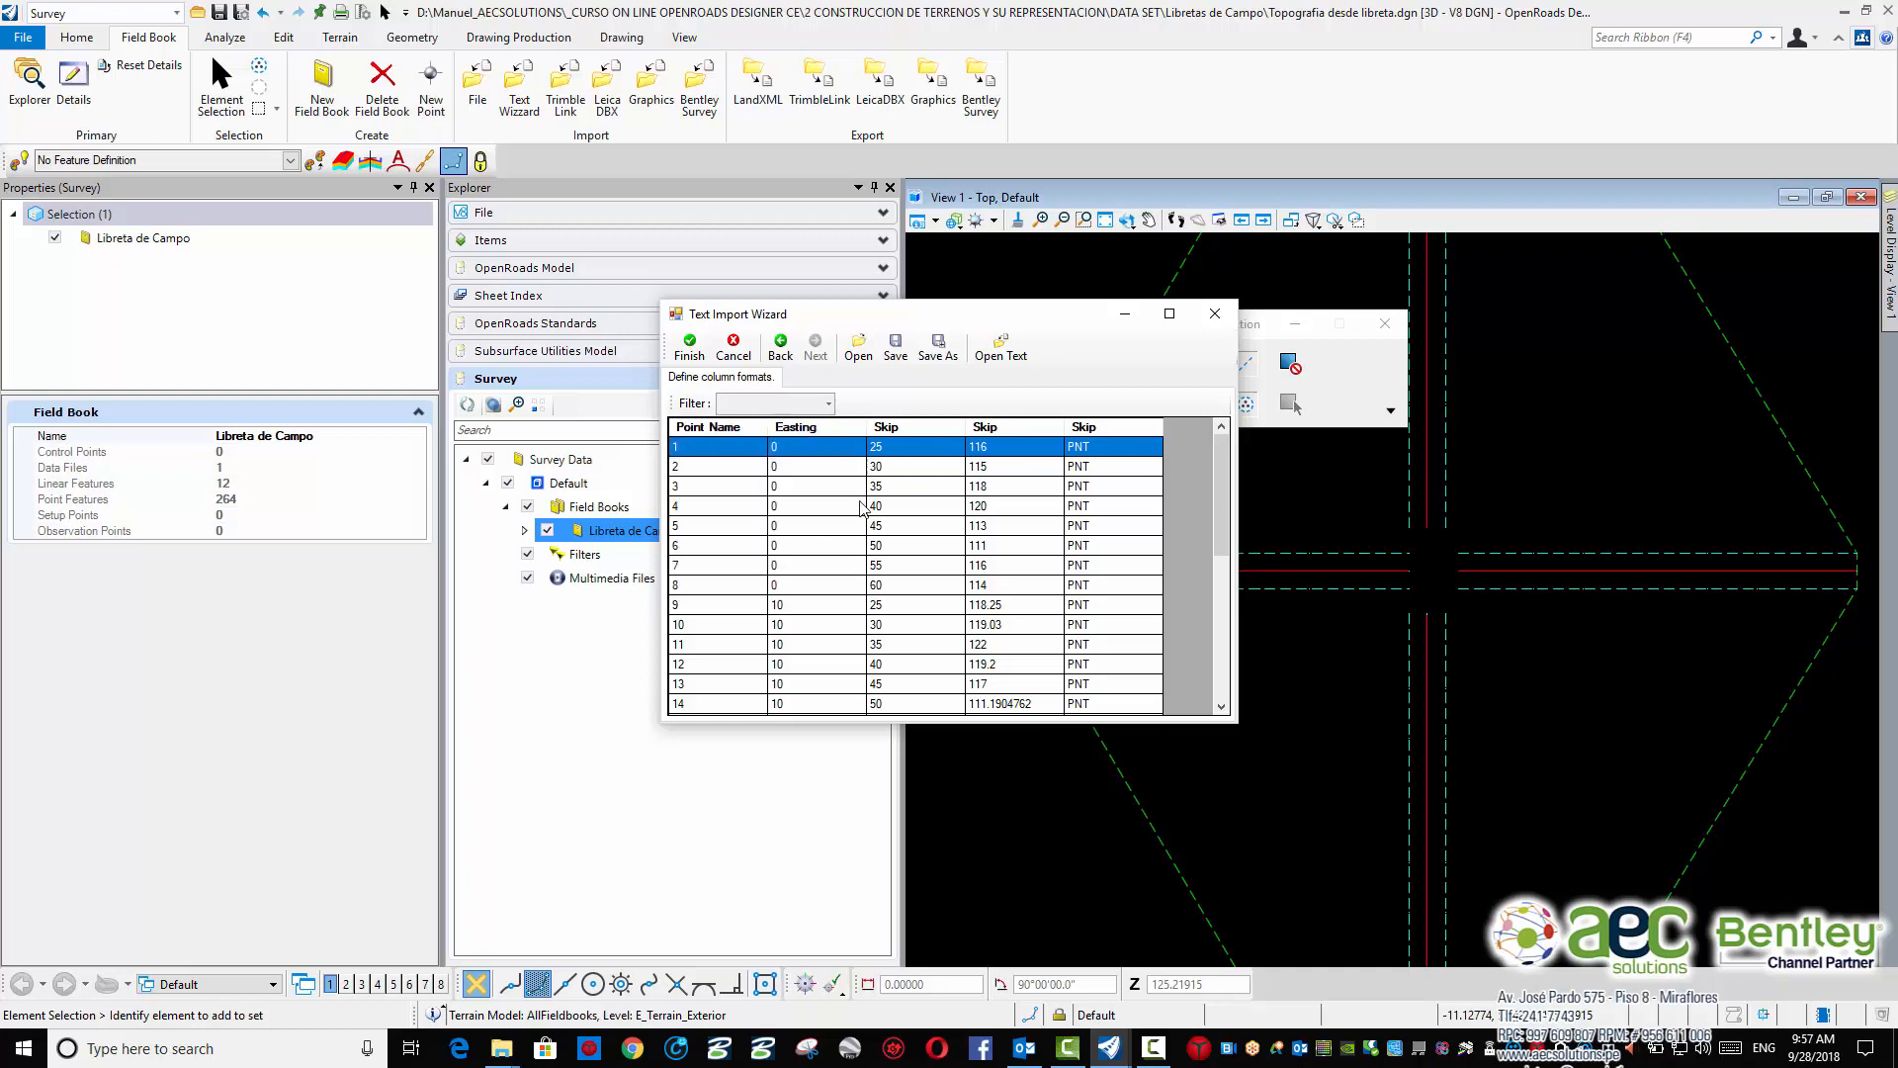
pyautogui.click(909, 432)
pyautogui.click(917, 501)
pyautogui.click(1009, 430)
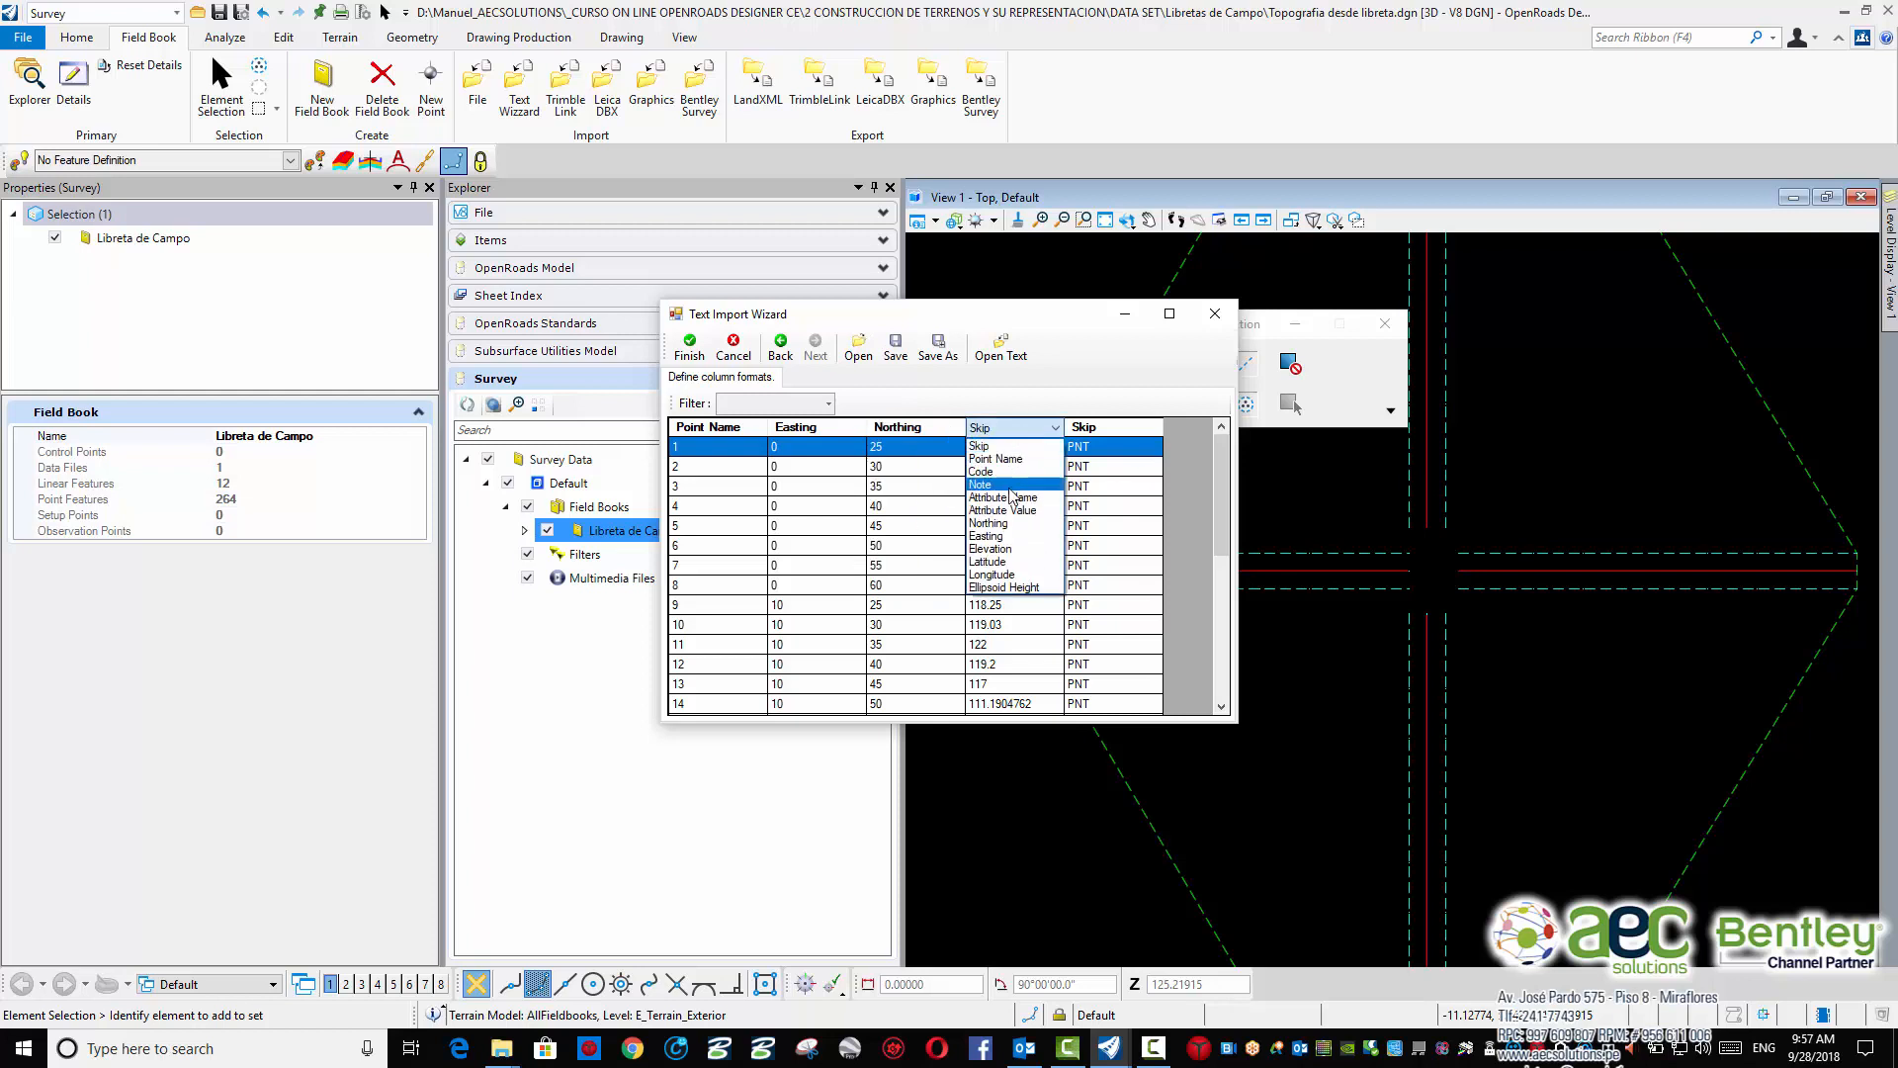
pyautogui.click(1009, 549)
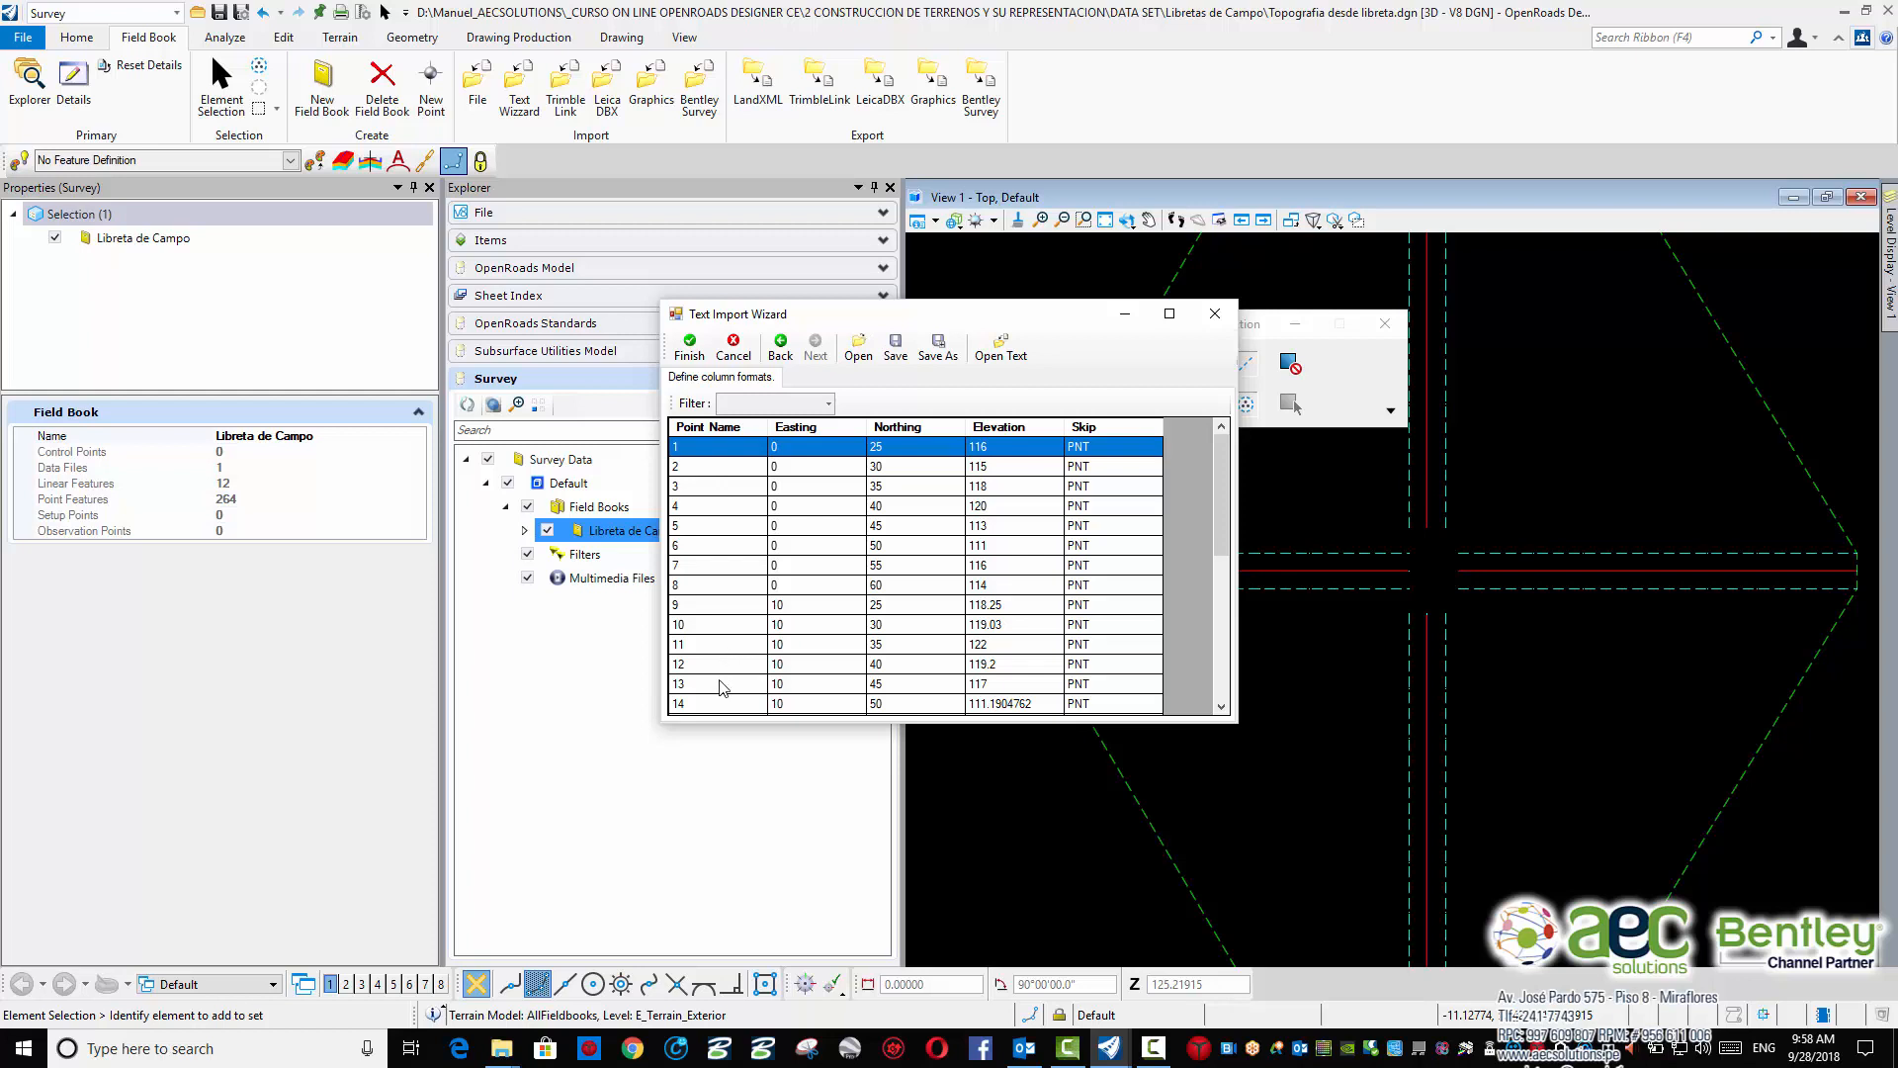
# Finish the column setup without creating a tiw file and compare the existing and proposed data of duplicate point 1
pyautogui.click(689, 347)
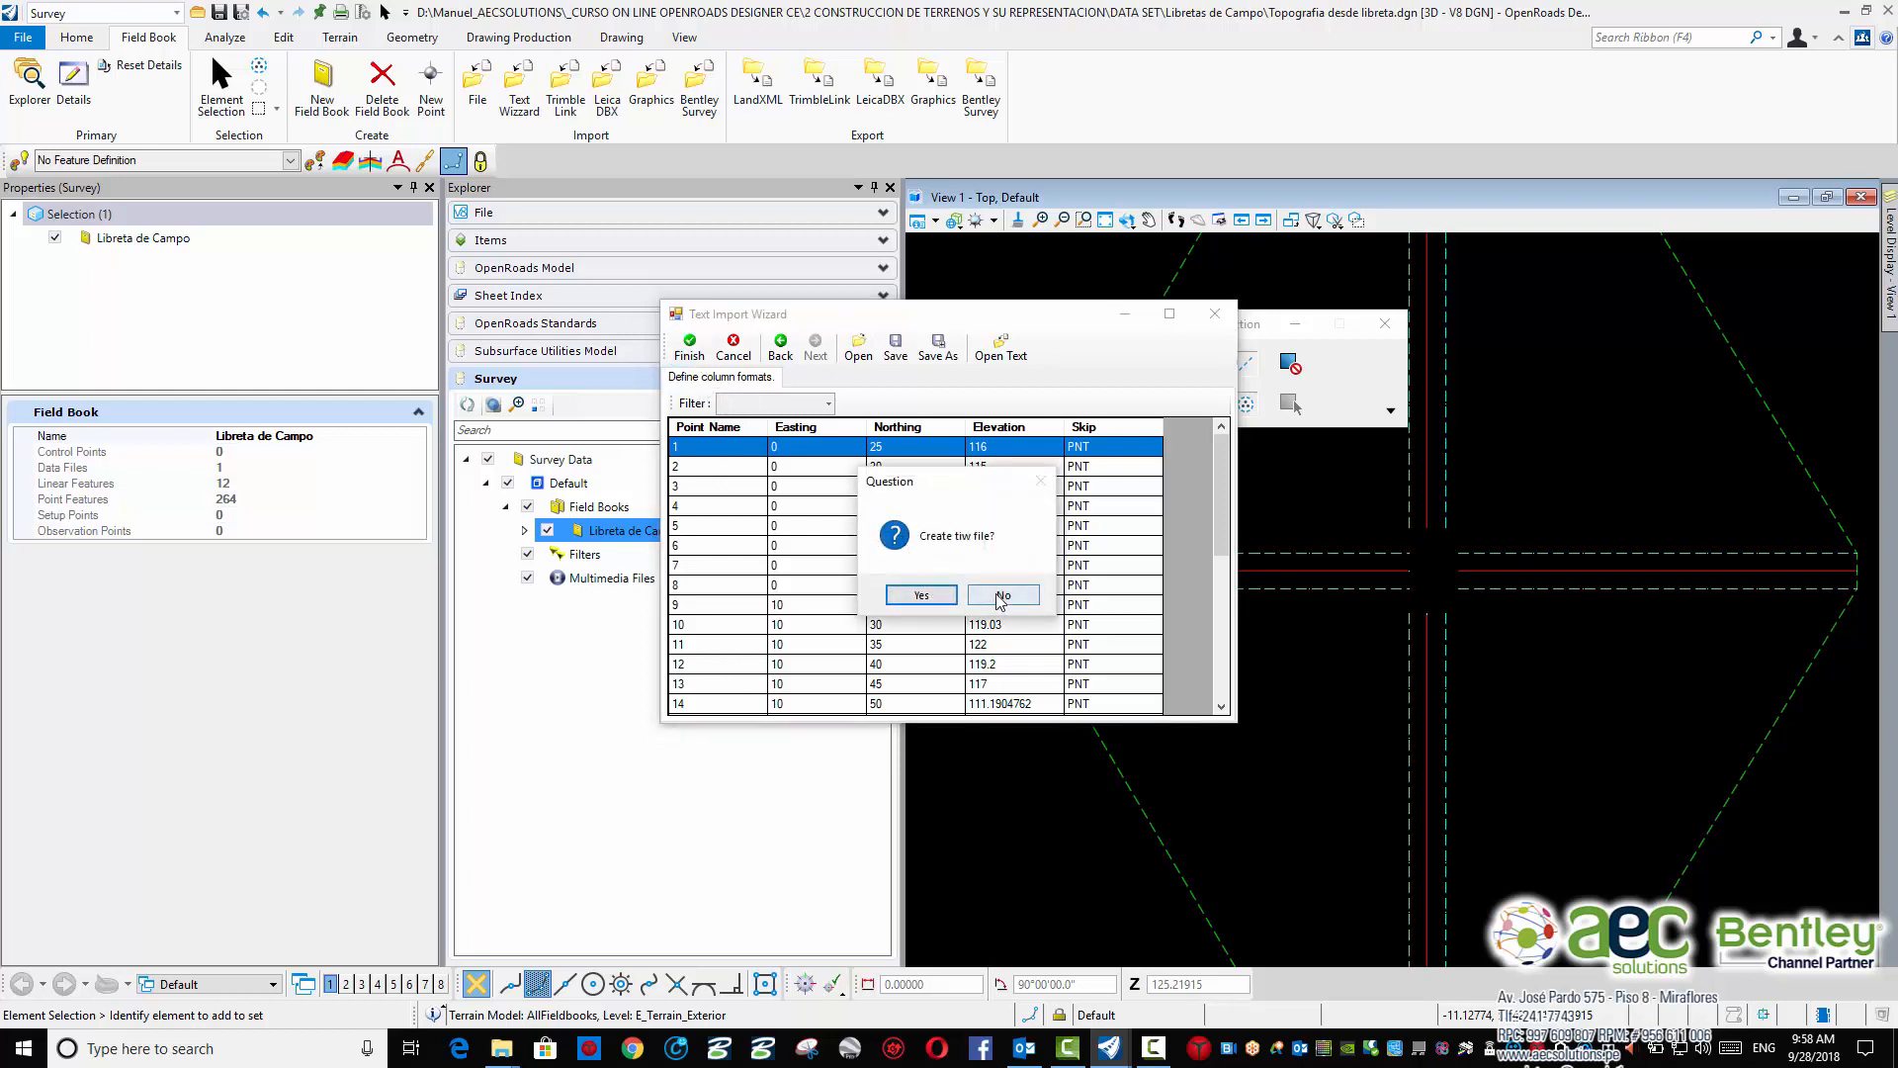
pyautogui.click(999, 593)
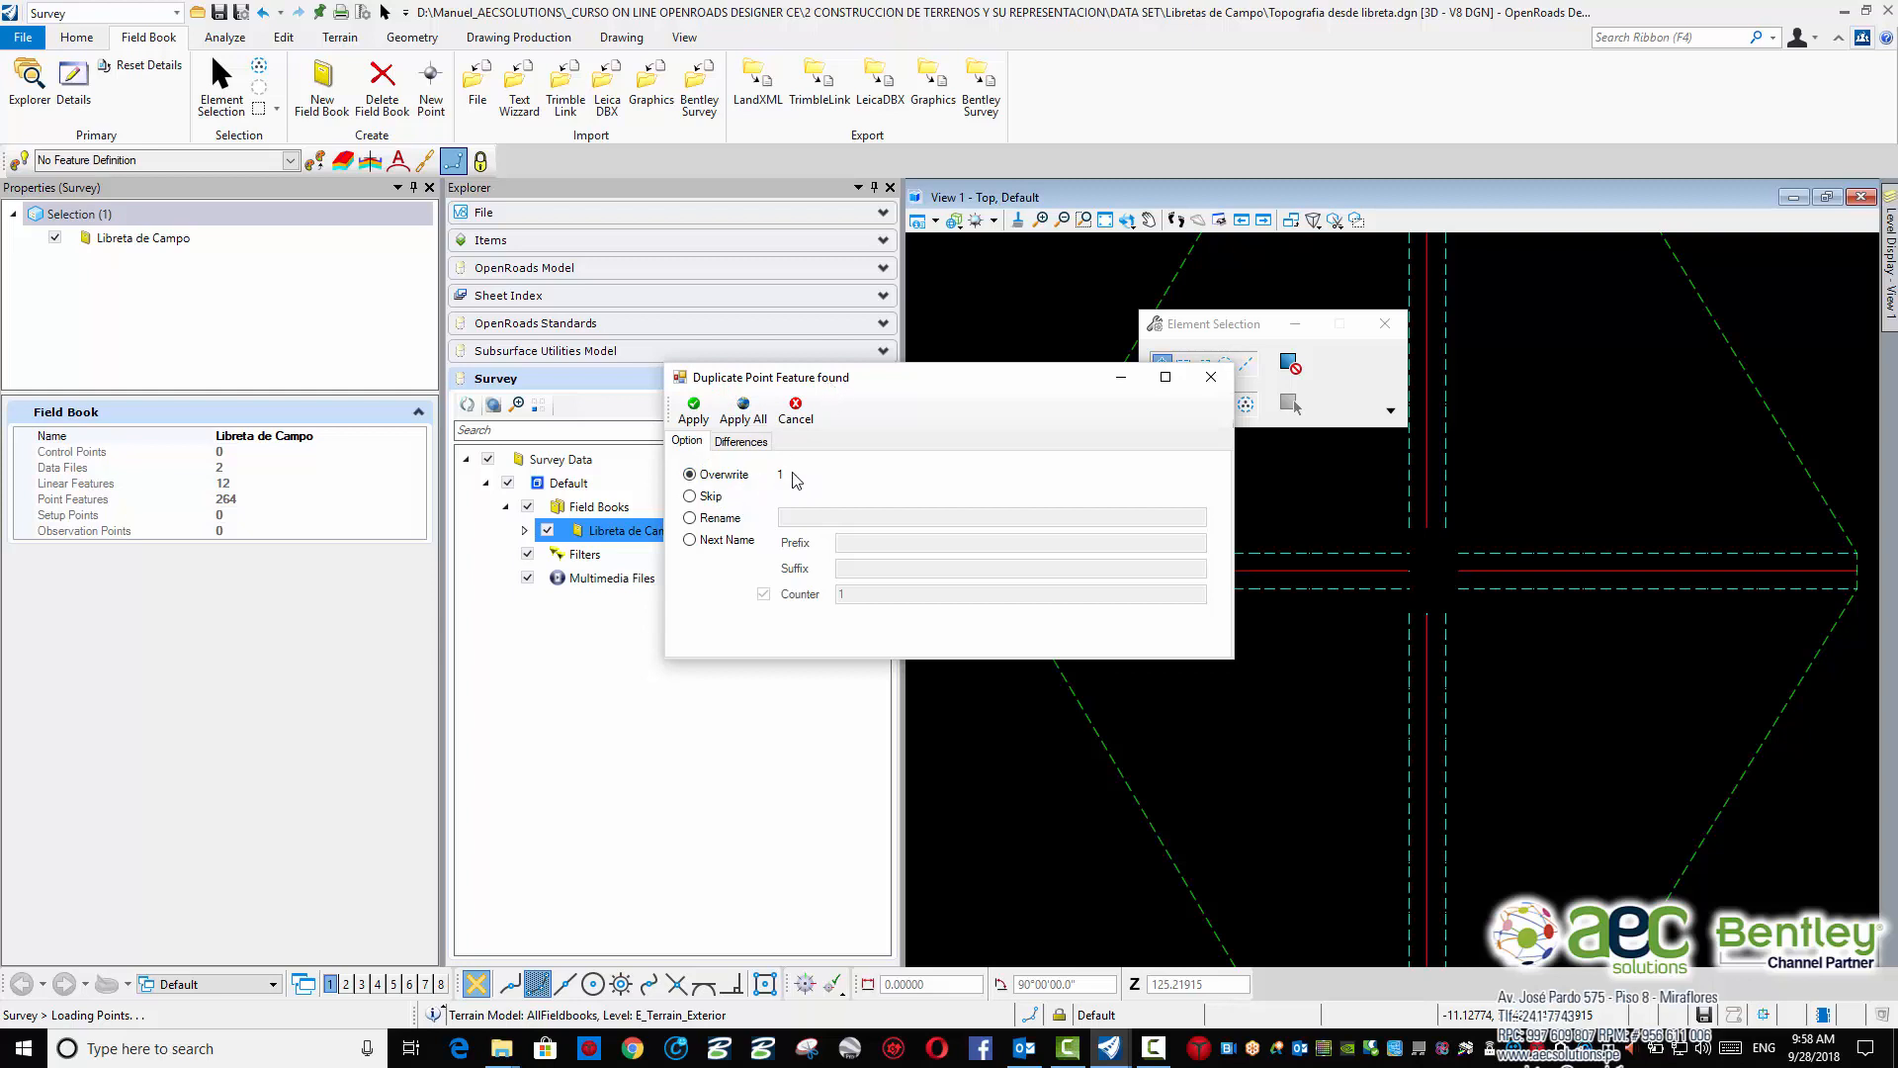
pyautogui.click(741, 441)
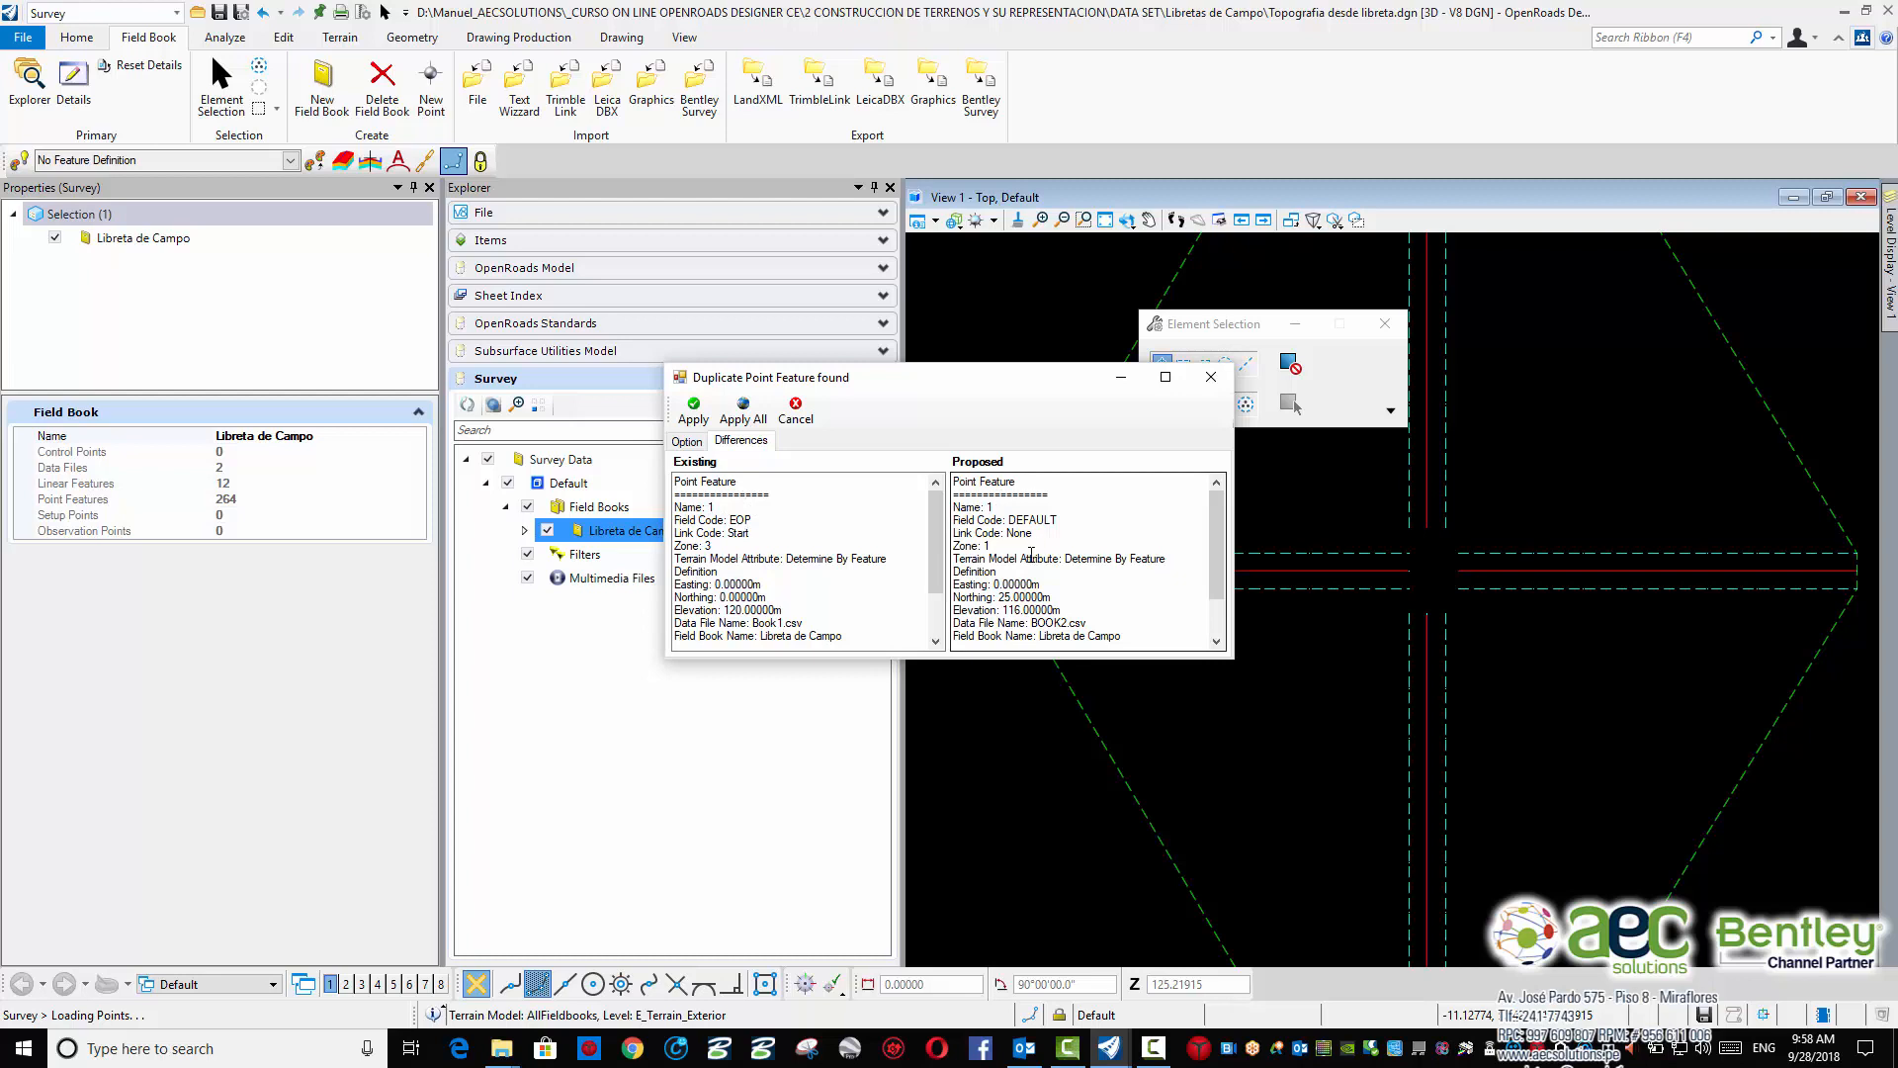
pyautogui.click(699, 441)
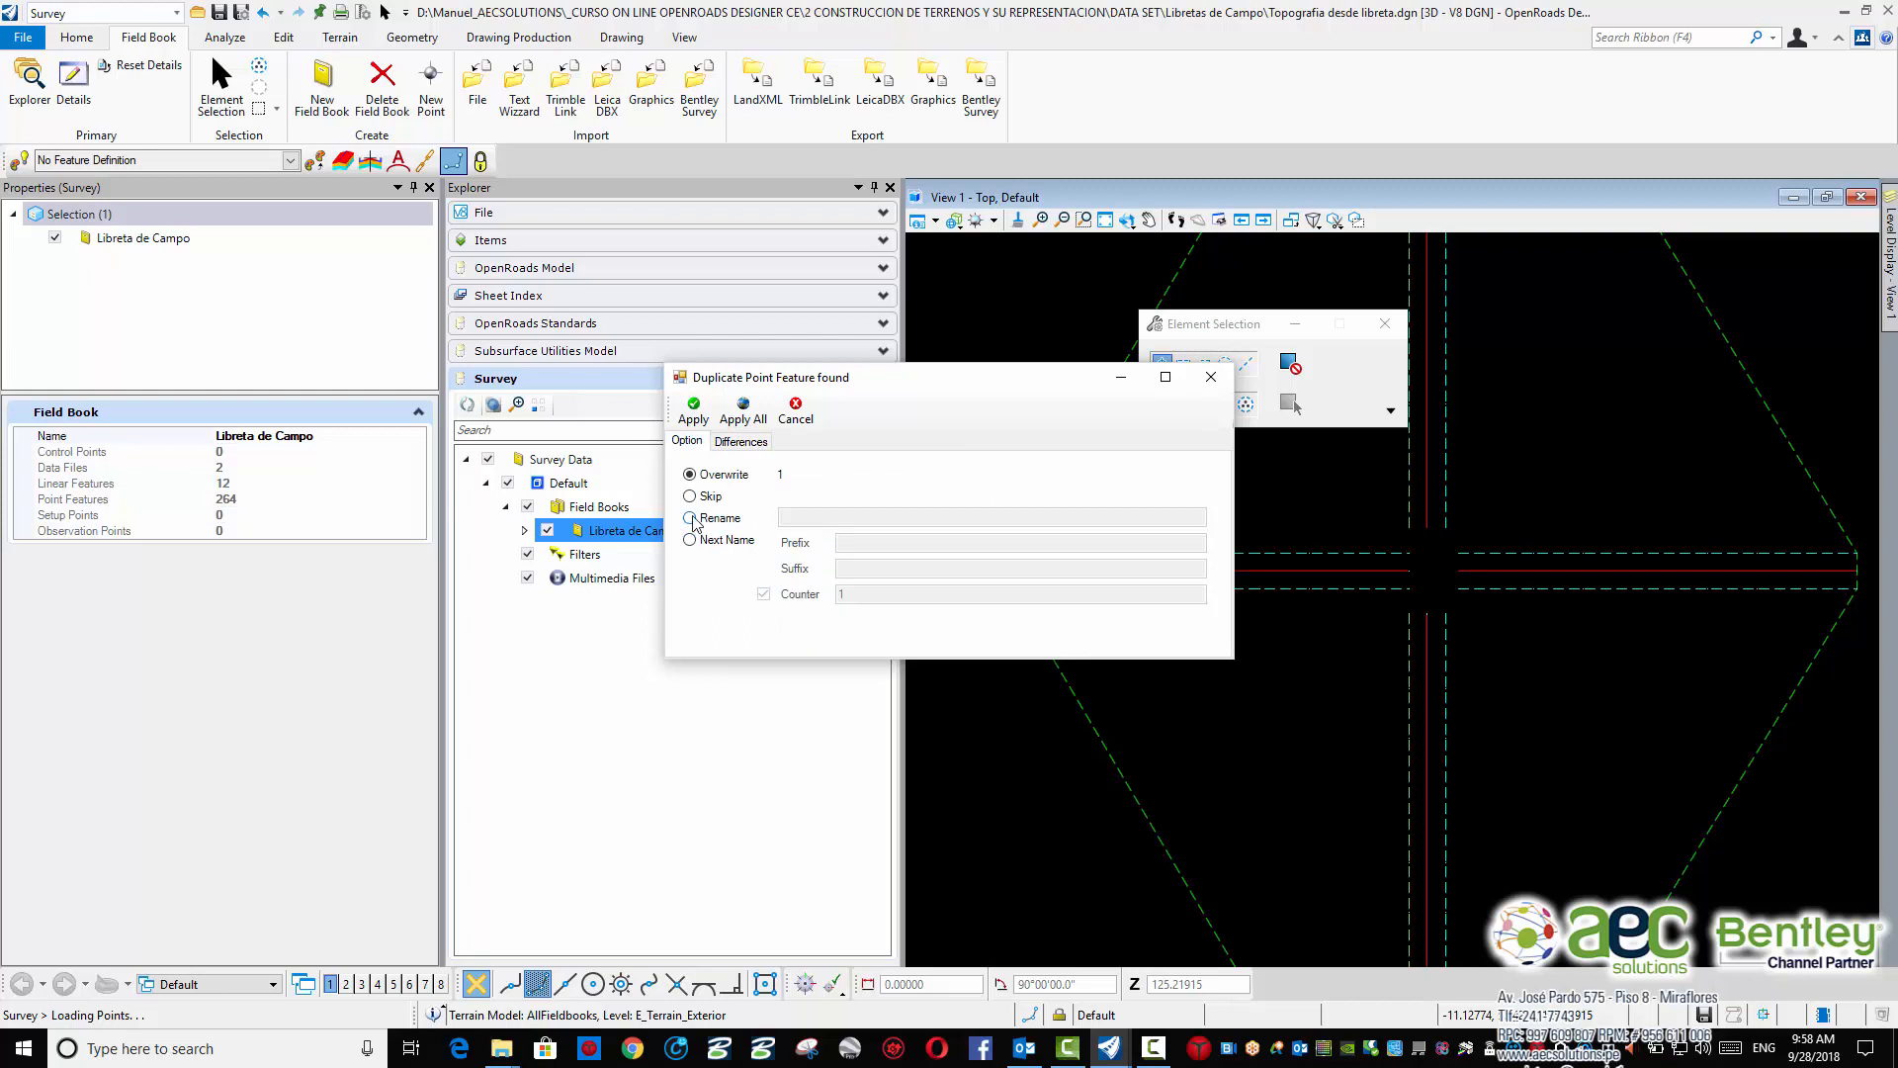
# Resolve all duplicate points with the Next Name option, using the prefix Rell and a counter starting at 1
pyautogui.click(690, 518)
pyautogui.click(891, 515)
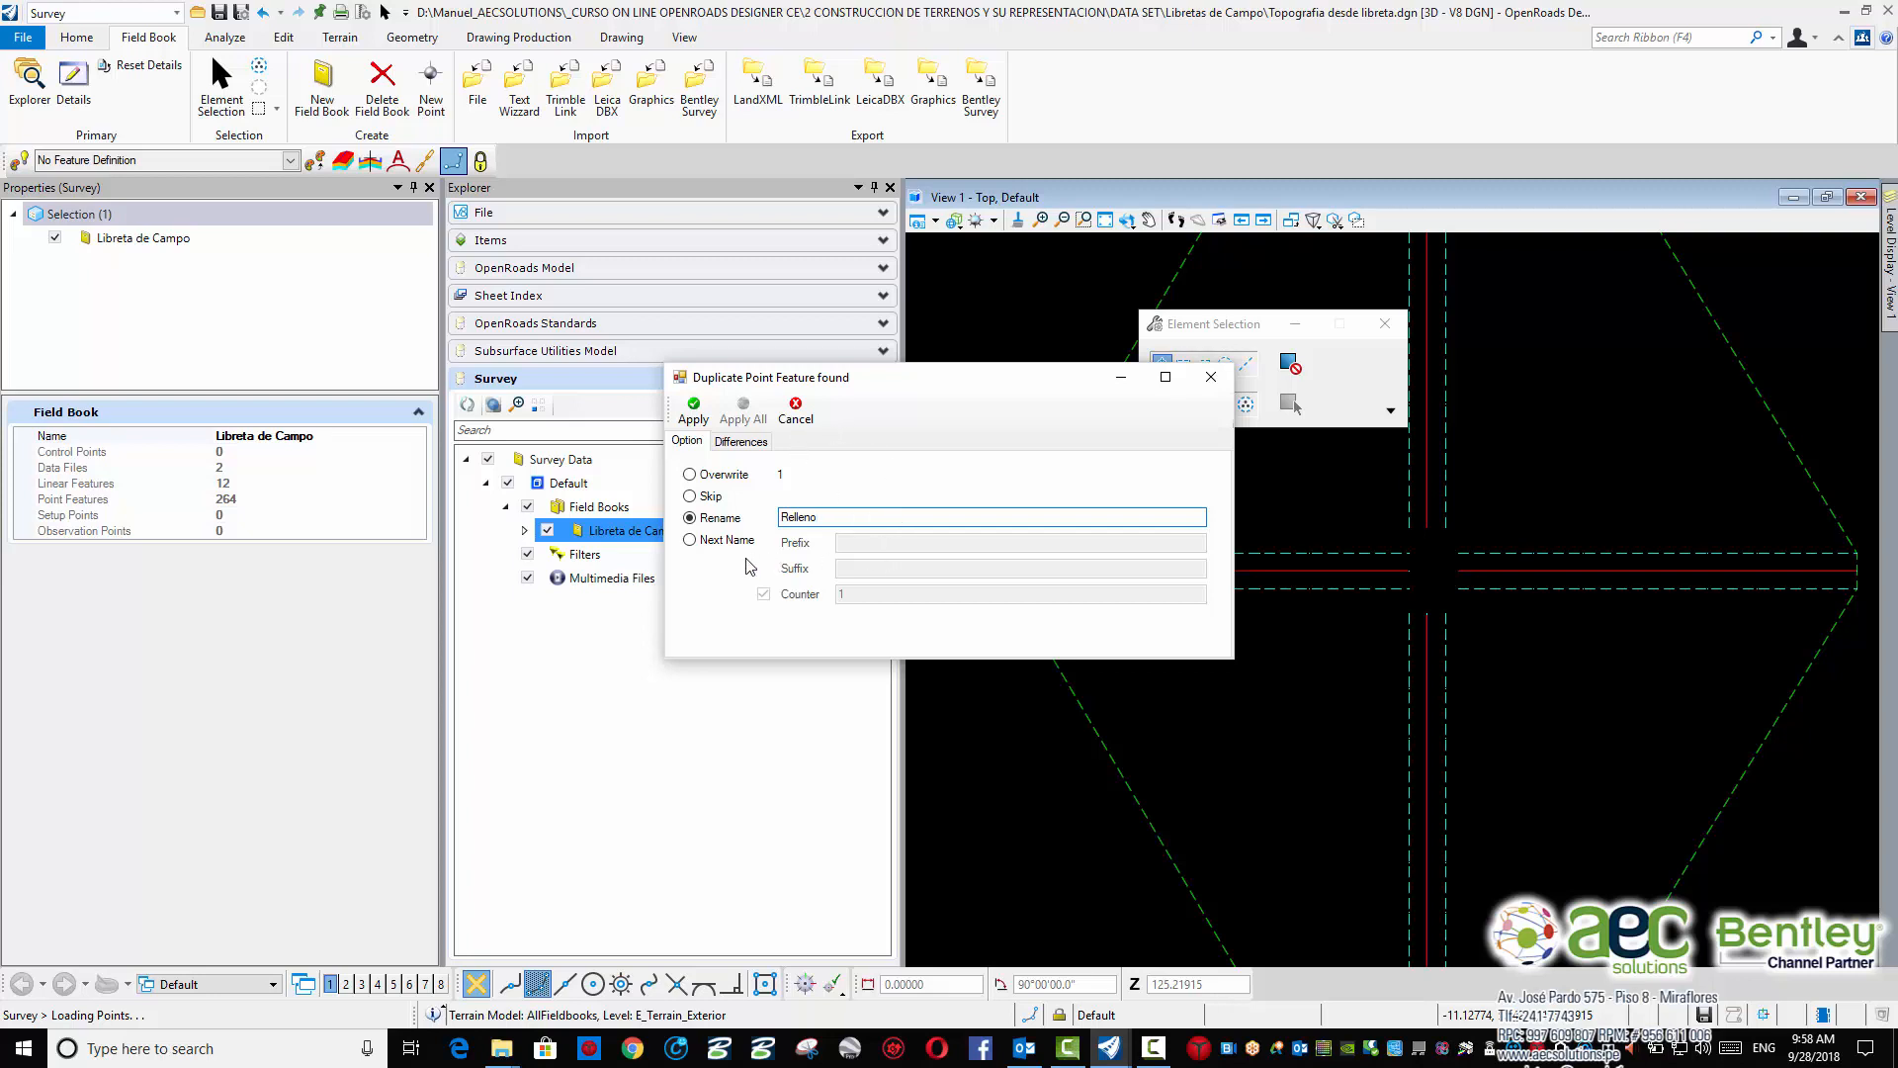
pyautogui.click(690, 540)
pyautogui.click(848, 542)
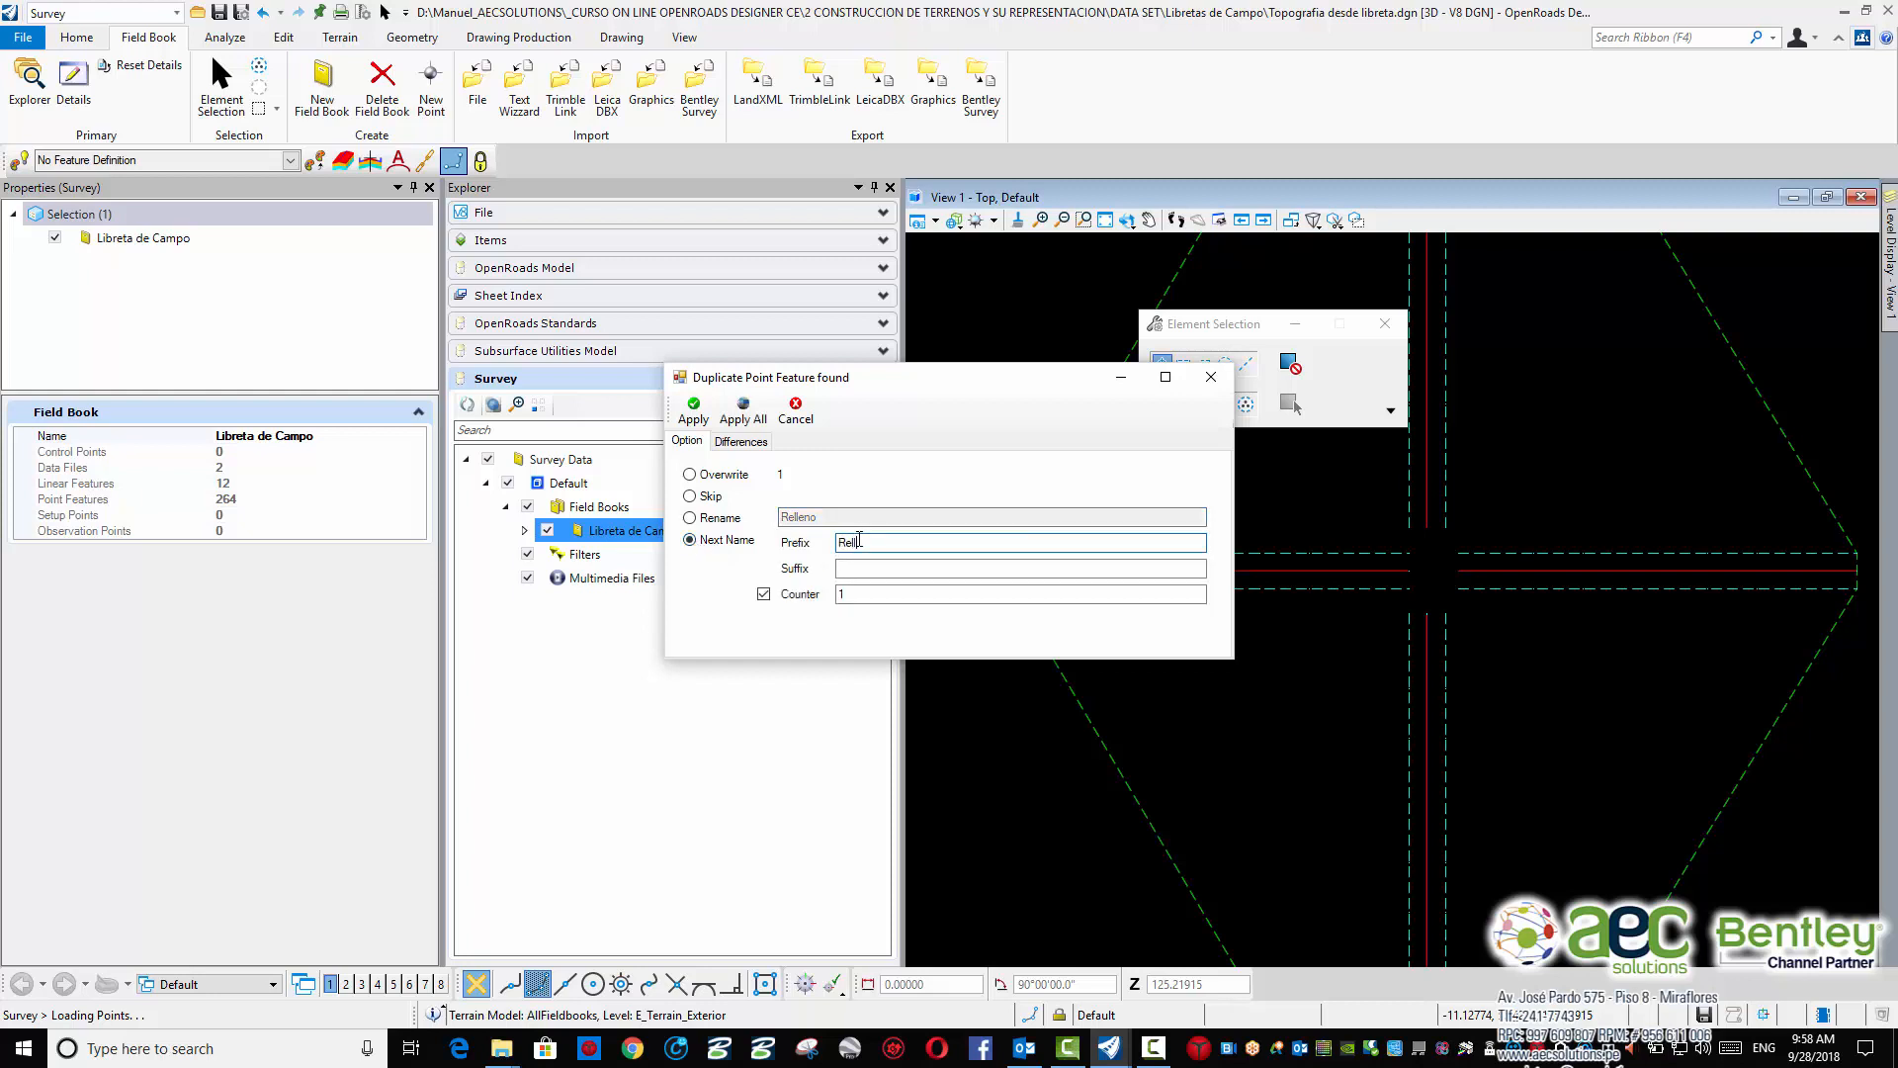
pyautogui.click(762, 415)
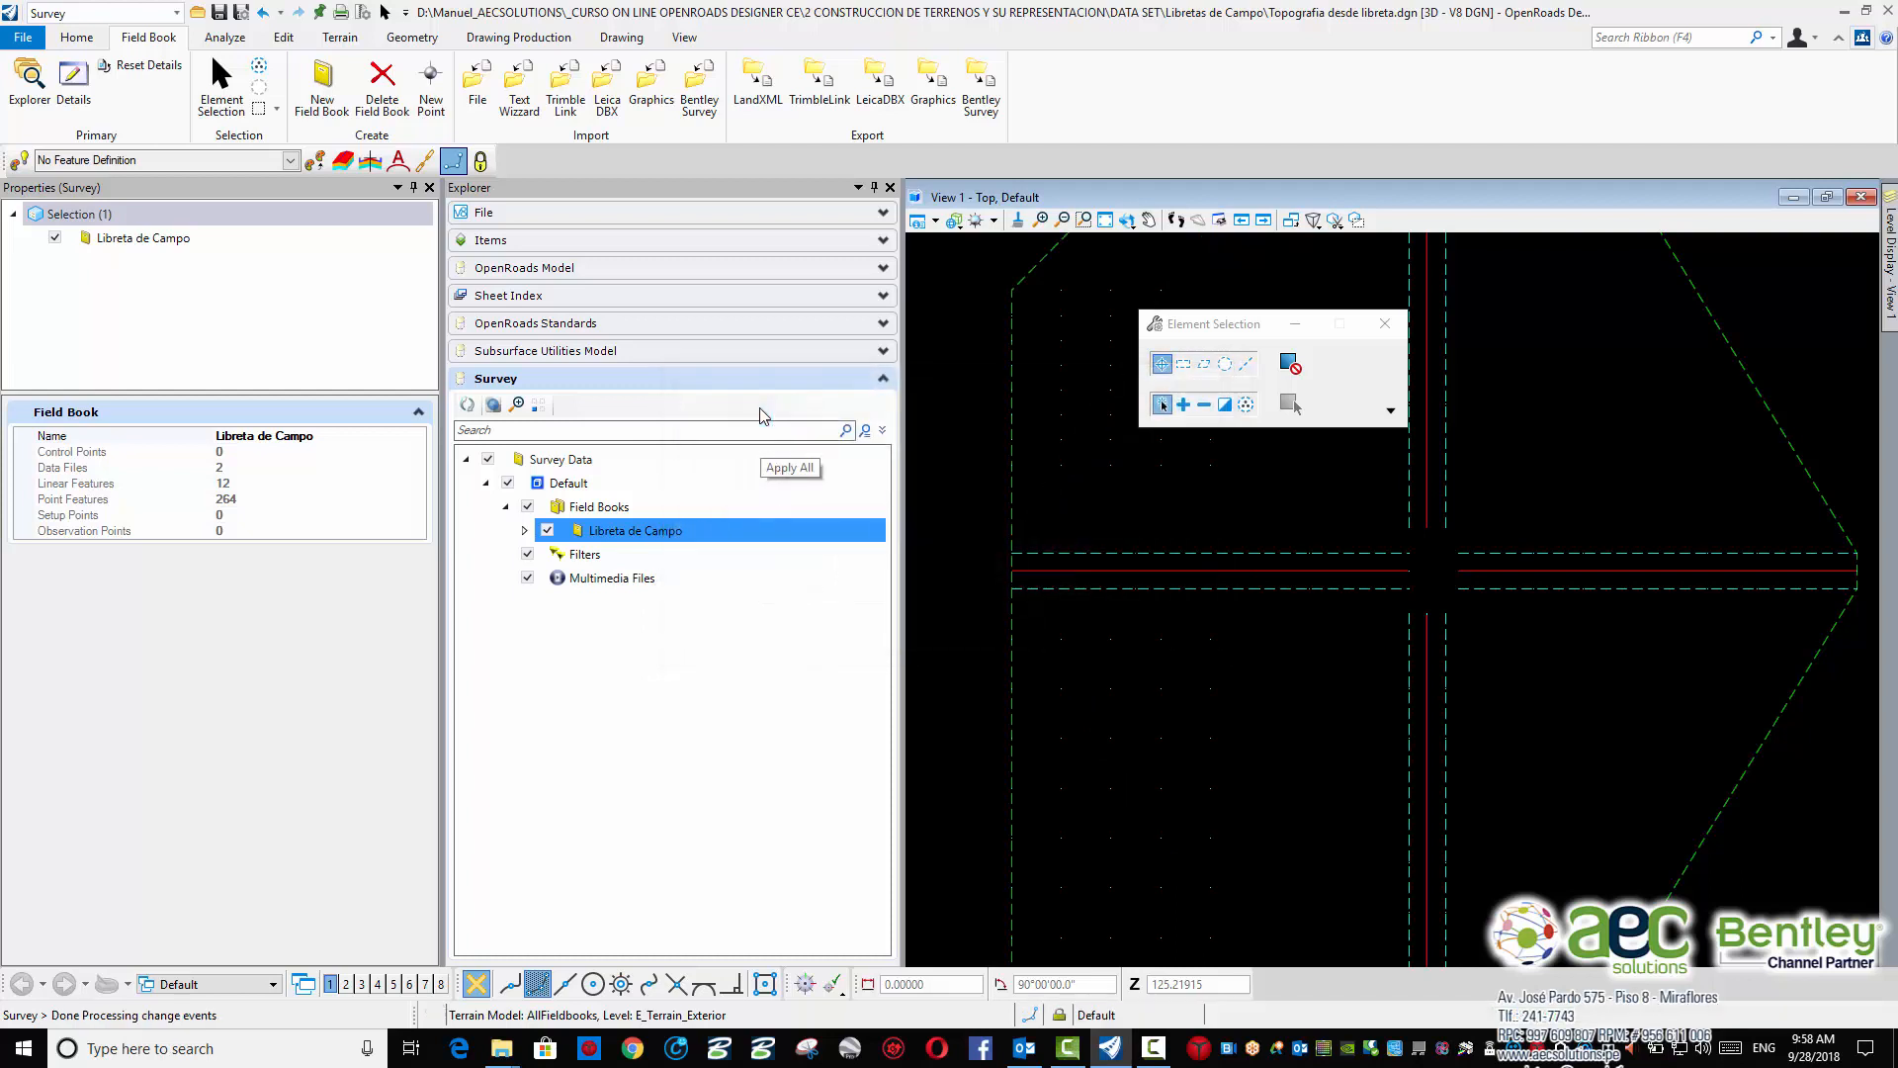
# Examine the newly imported BOOK2 points inside the terrain boundary, northwest of the road intersection
pyautogui.scroll(4, 1153, 591)
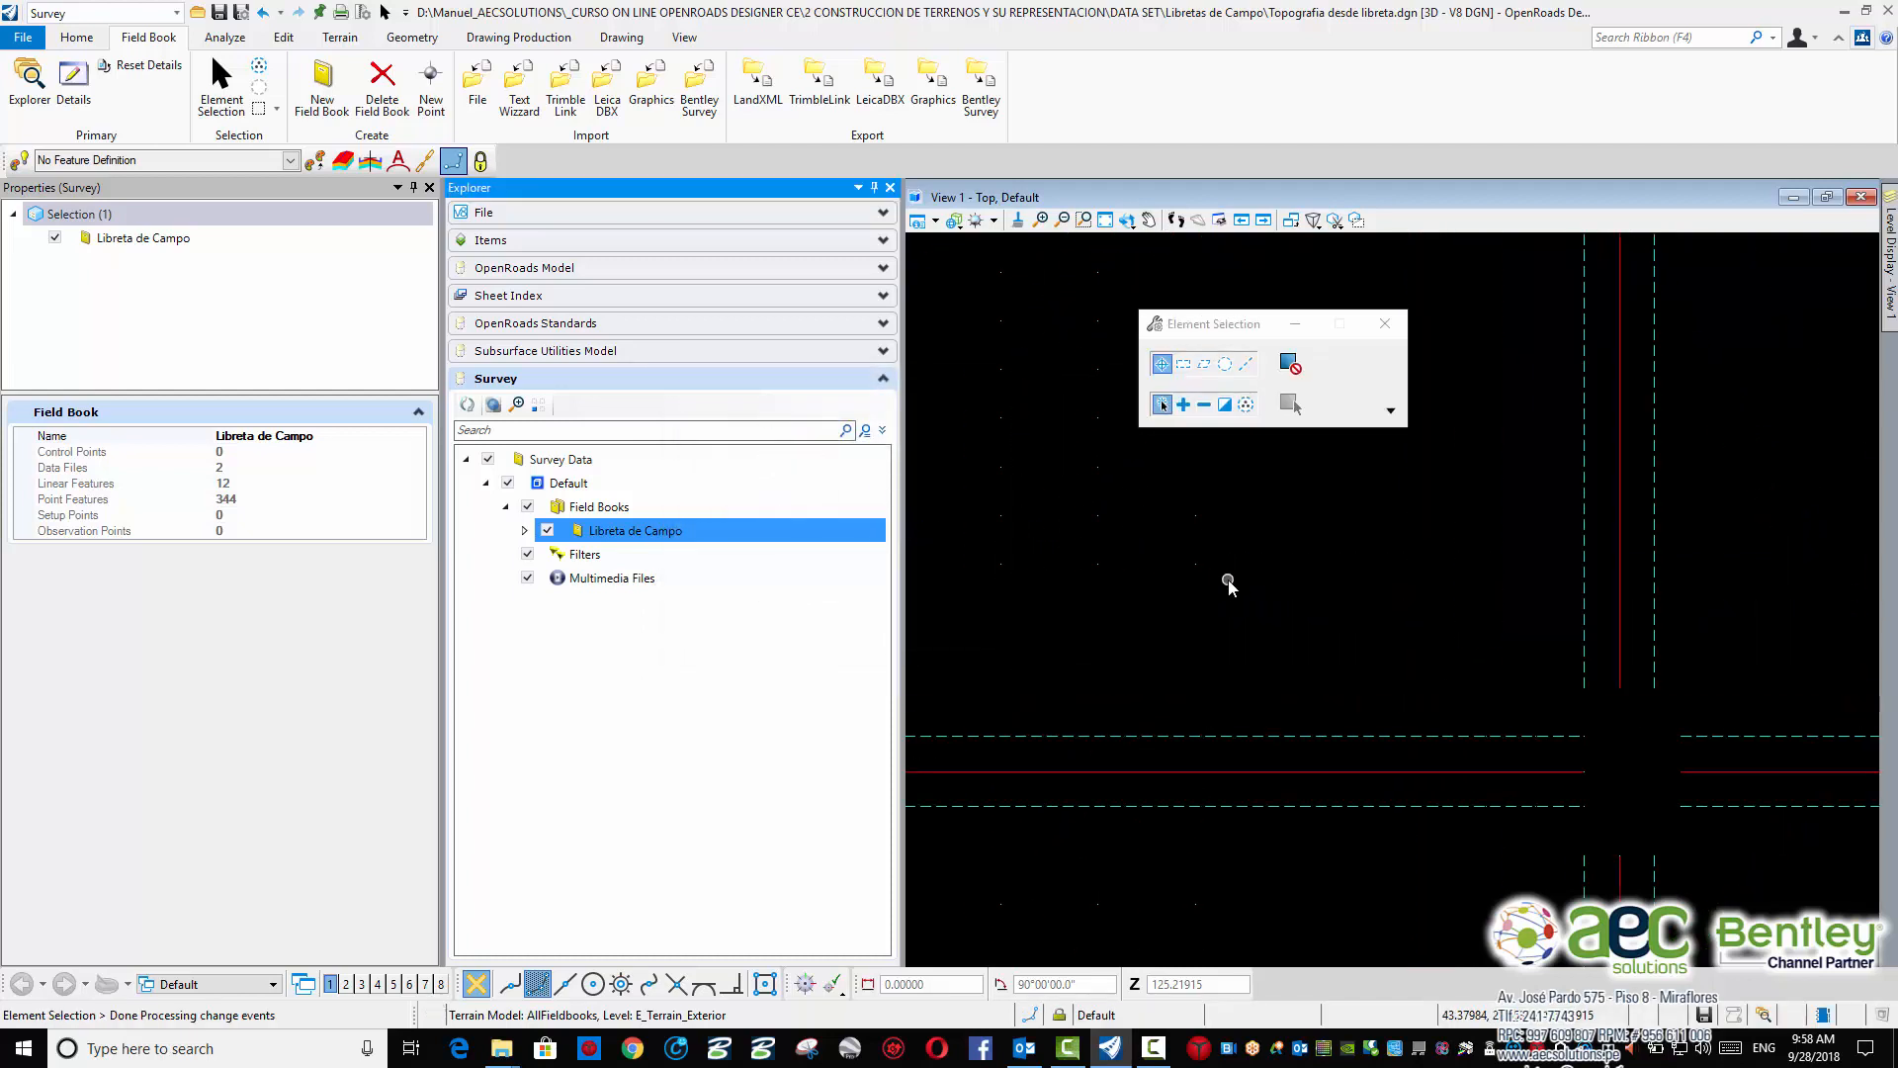
pyautogui.scroll(-5, 1335, 632)
pyautogui.moveTo(1360, 725); pyautogui.dragTo(1366, 617, button='middle')
pyautogui.scroll(-2, 1354, 779)
pyautogui.moveTo(1354, 777)
pyautogui.mouseDown(button='middle')
pyautogui.moveTo(1319, 691)
pyautogui.moveTo(1373, 775)
pyautogui.moveTo(1373, 856)
pyautogui.mouseUp(button='middle')
pyautogui.scroll(1, 1373, 855)
pyautogui.moveTo(1352, 567); pyautogui.dragTo(1346, 646, button='middle')
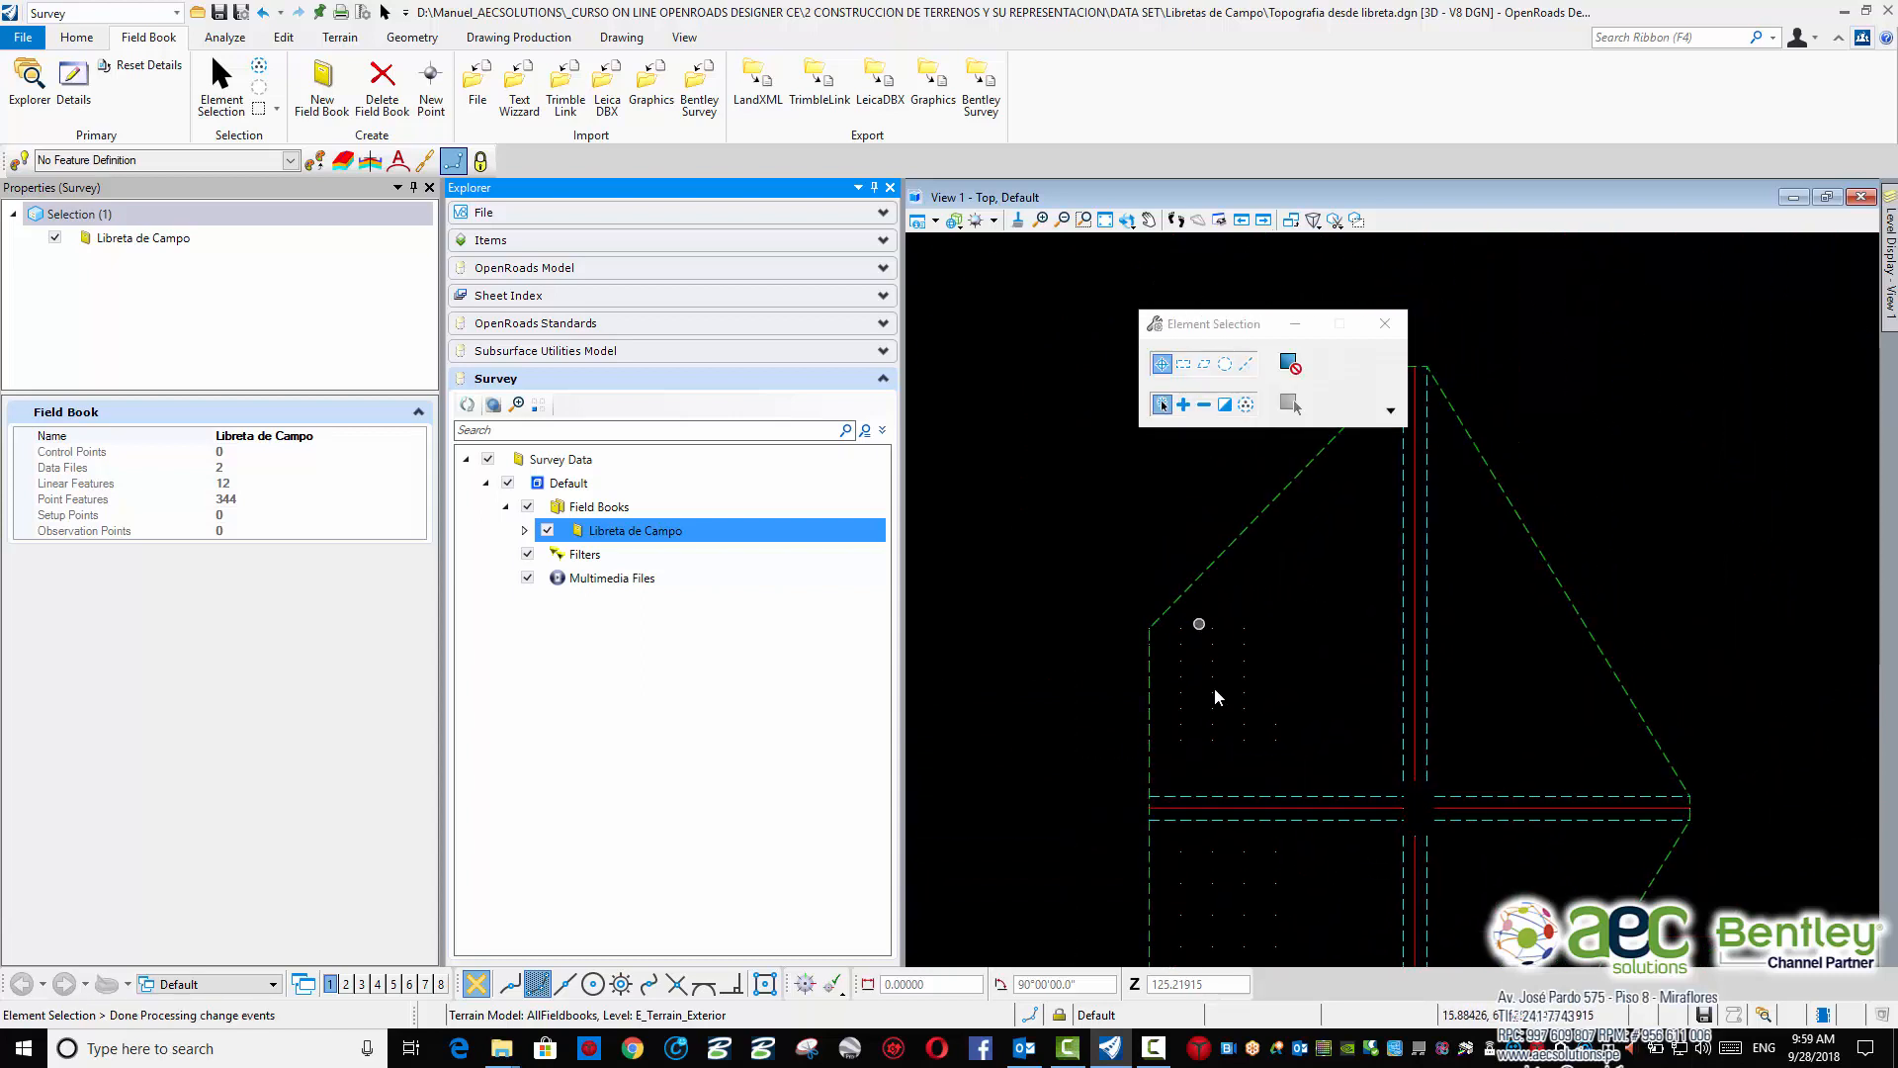
pyautogui.scroll(3, 1246, 656)
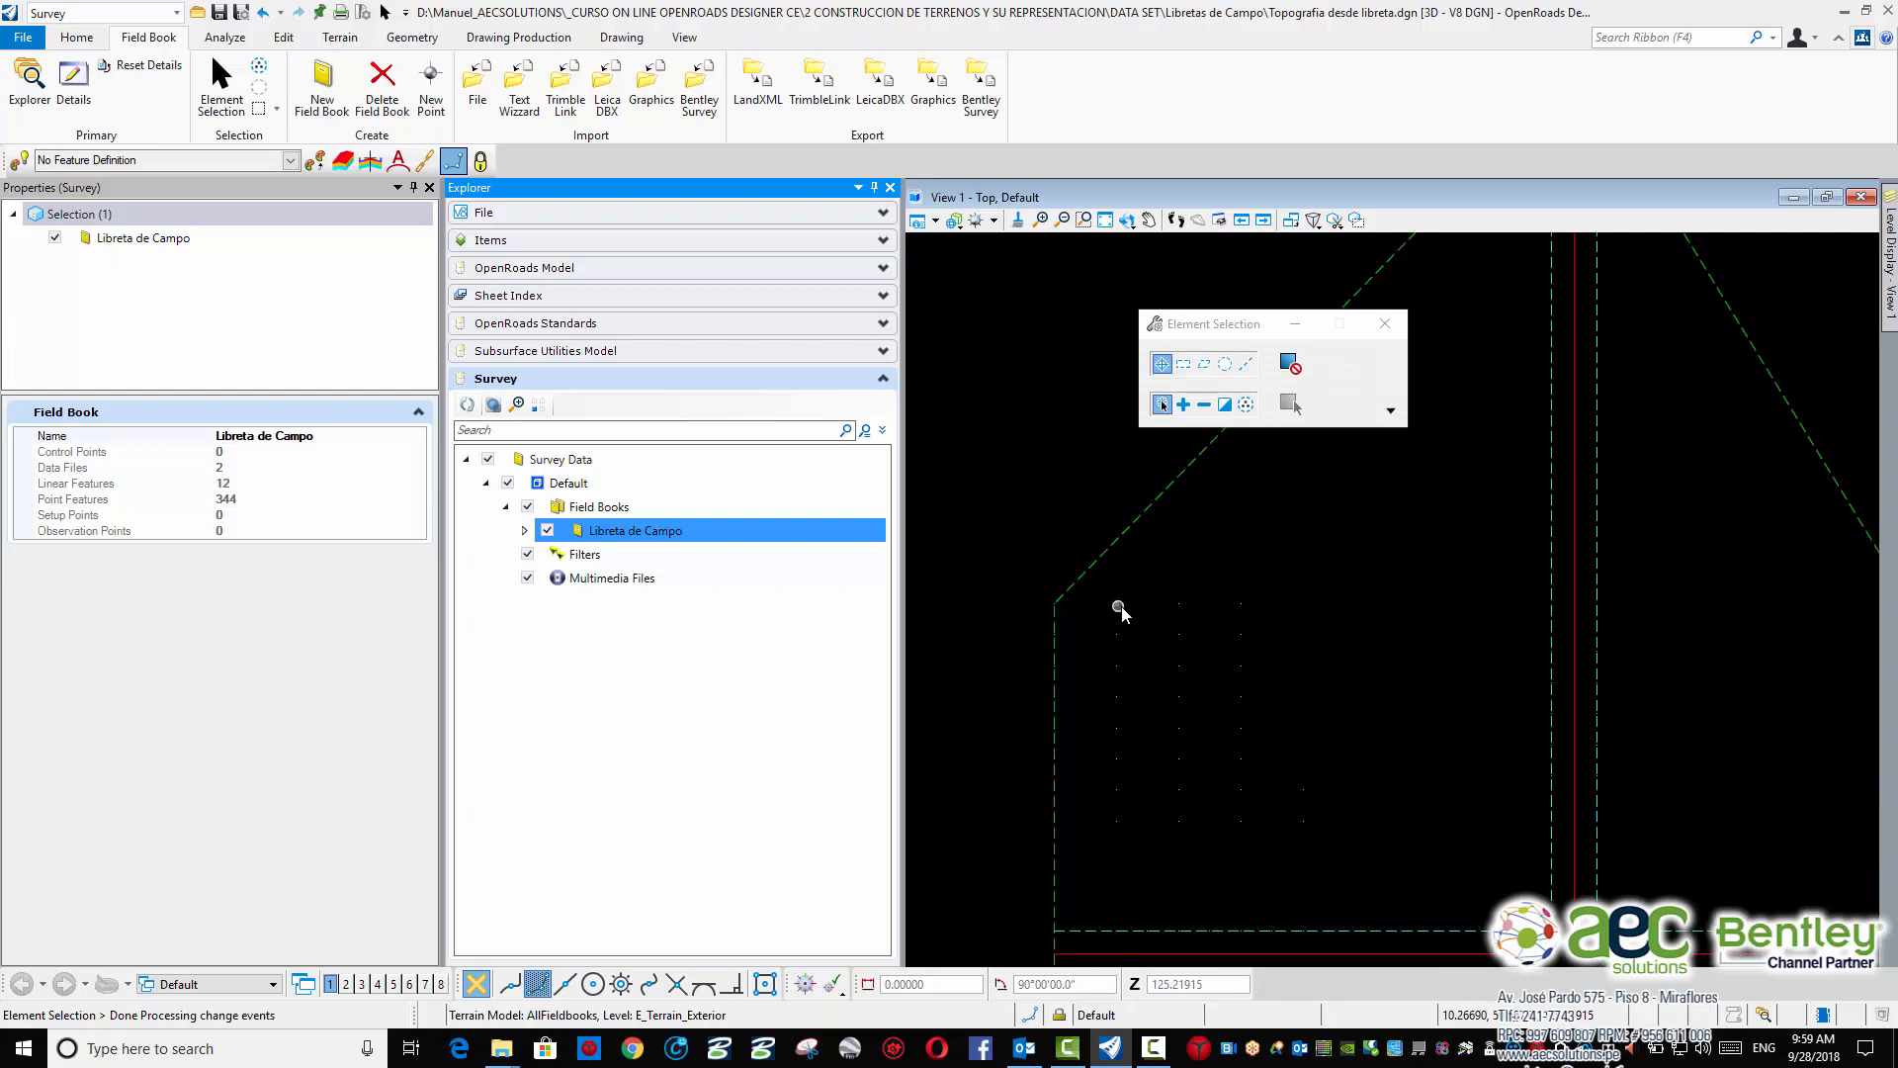
pyautogui.scroll(3, 1191, 728)
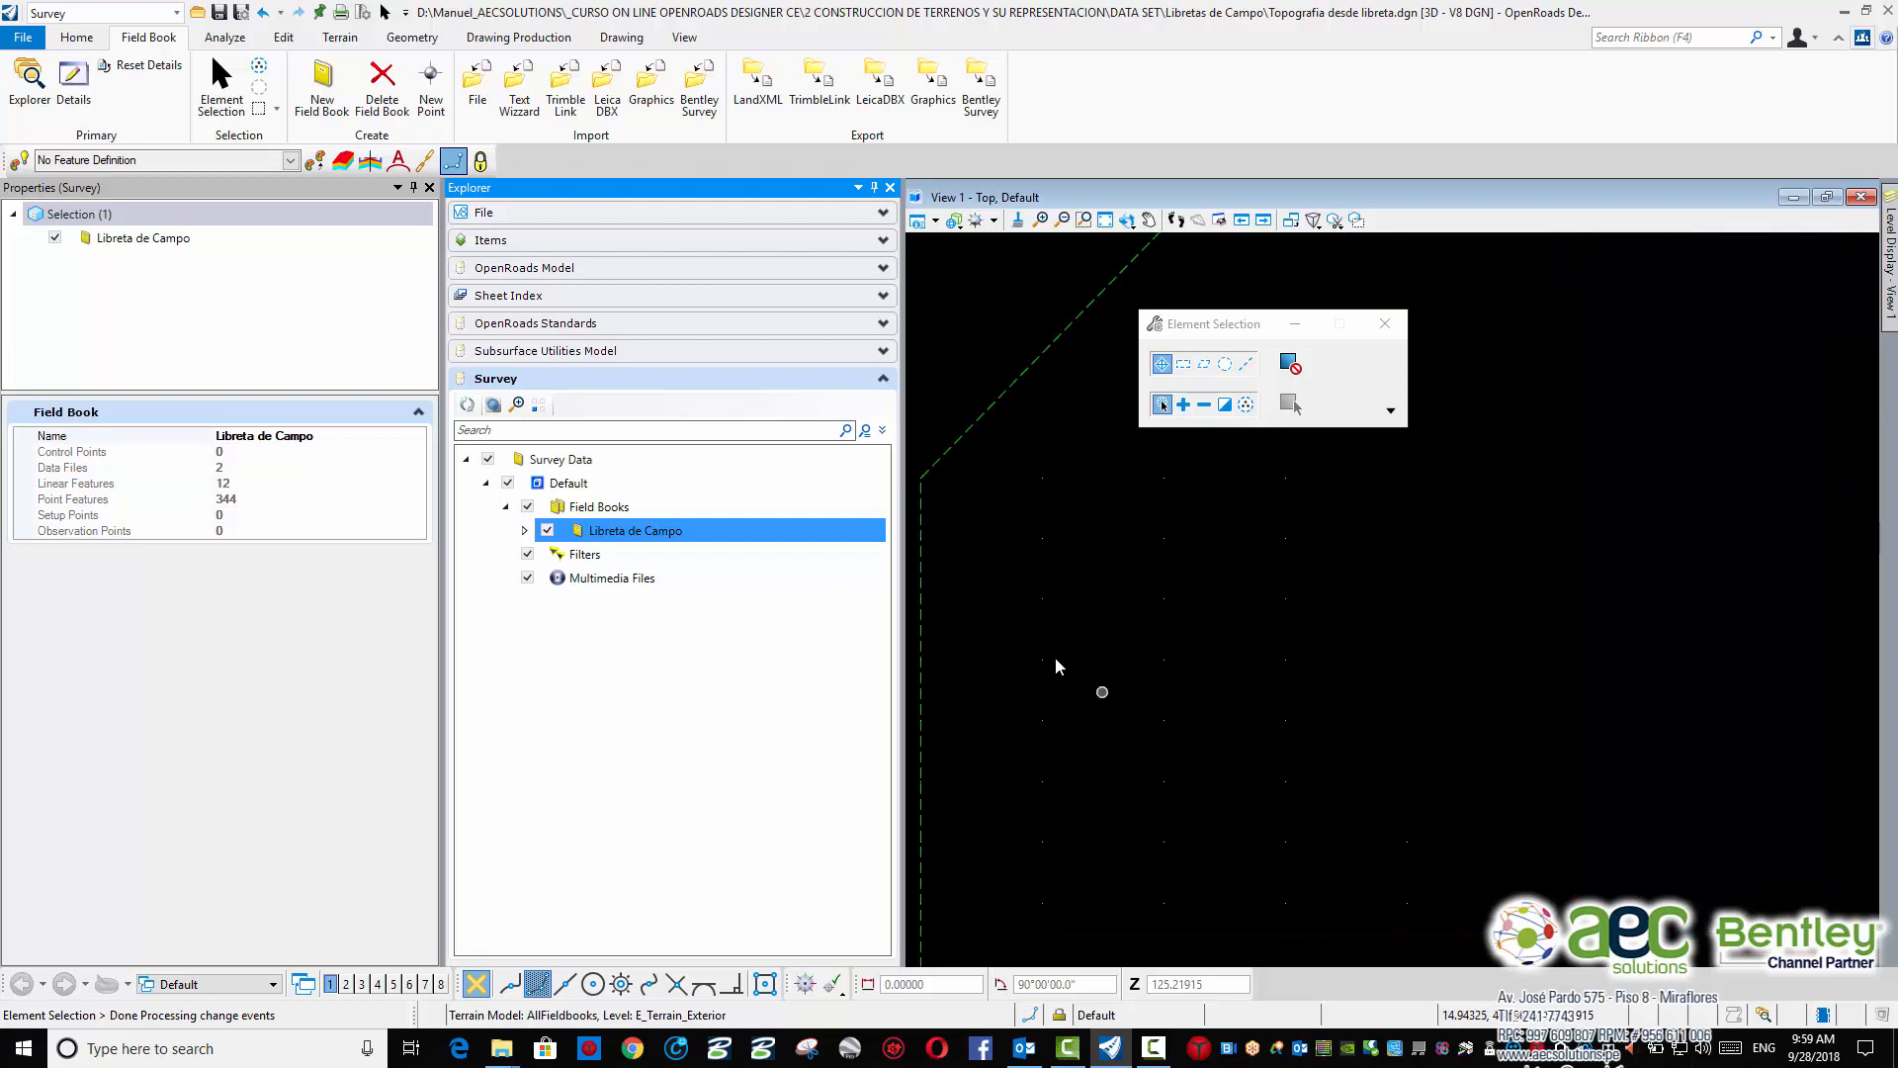
pyautogui.scroll(-3, 1152, 657)
pyautogui.moveTo(1125, 641); pyautogui.dragTo(1241, 683, button='middle')
pyautogui.scroll(2, 1326, 656)
pyautogui.scroll(1, 1241, 683)
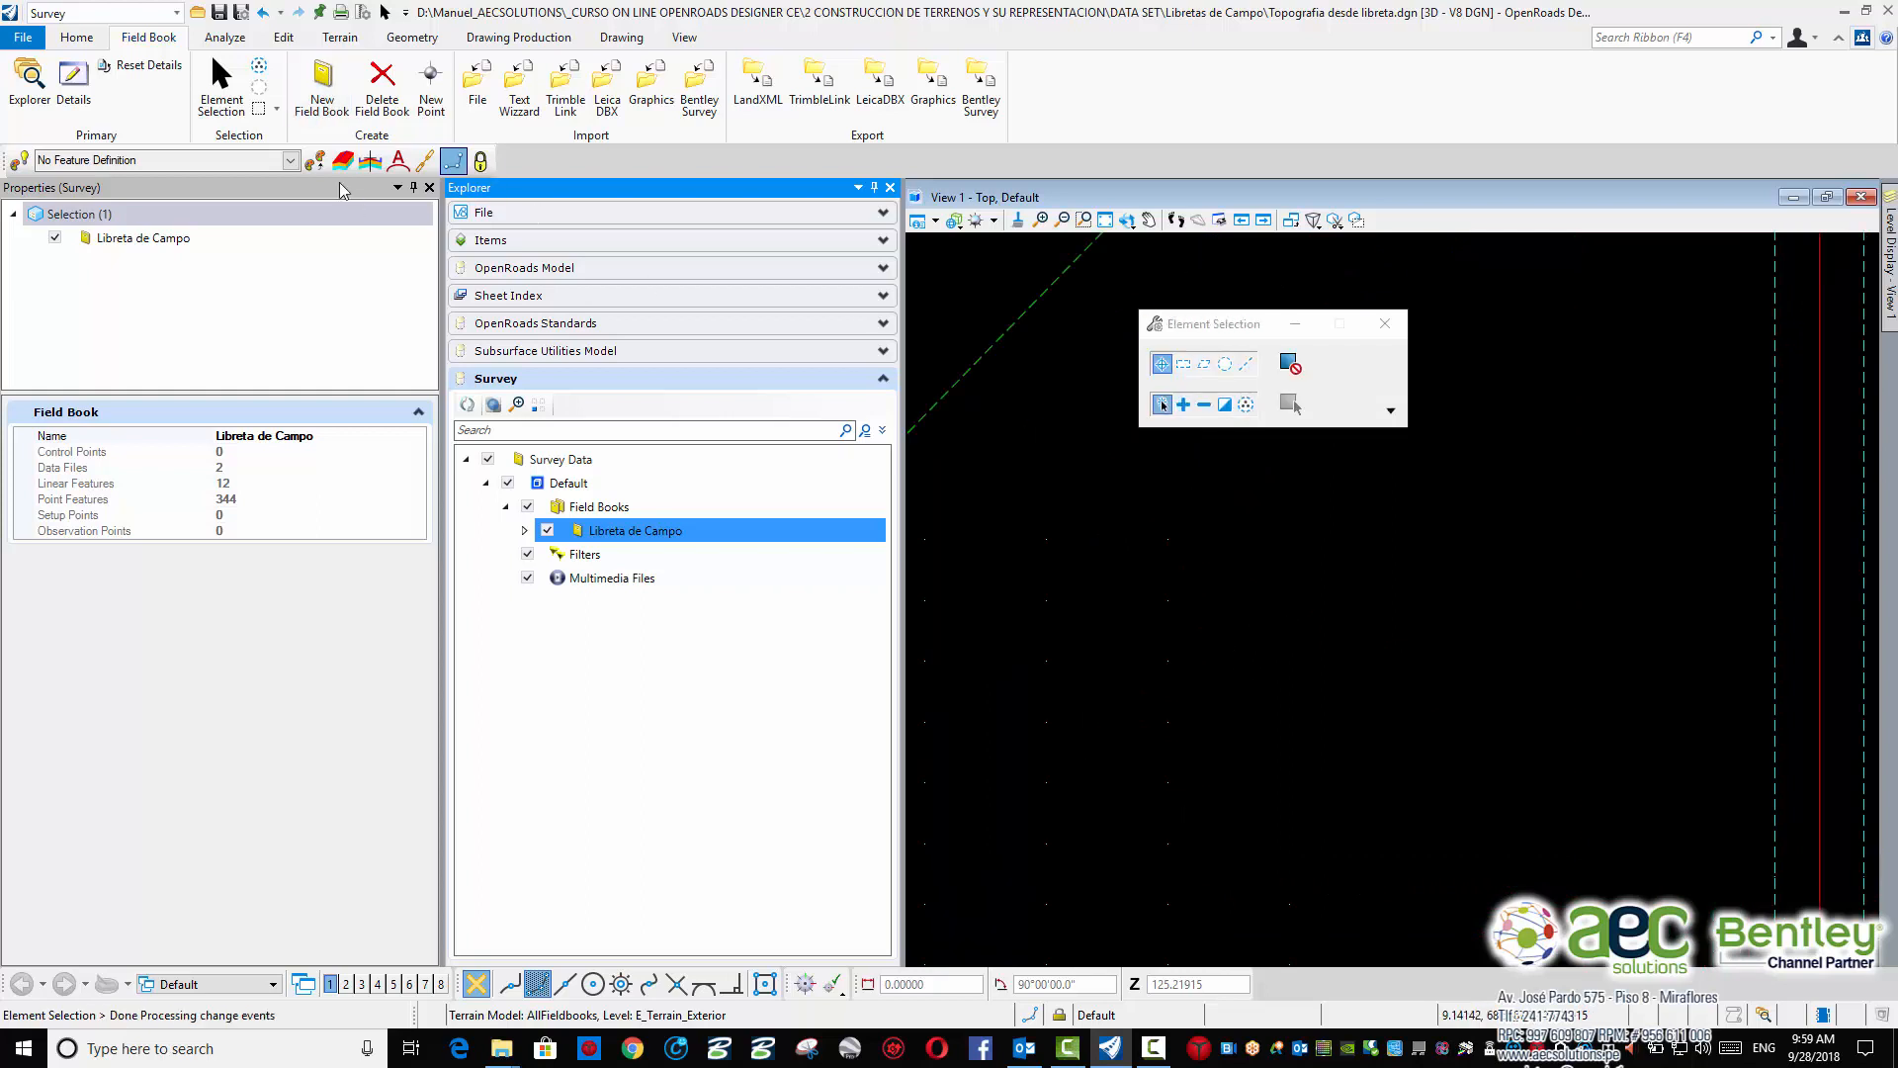
# Display the elevation labels of the survey points and compare them between the imported point grid and the north-south road
pyautogui.click(225, 40)
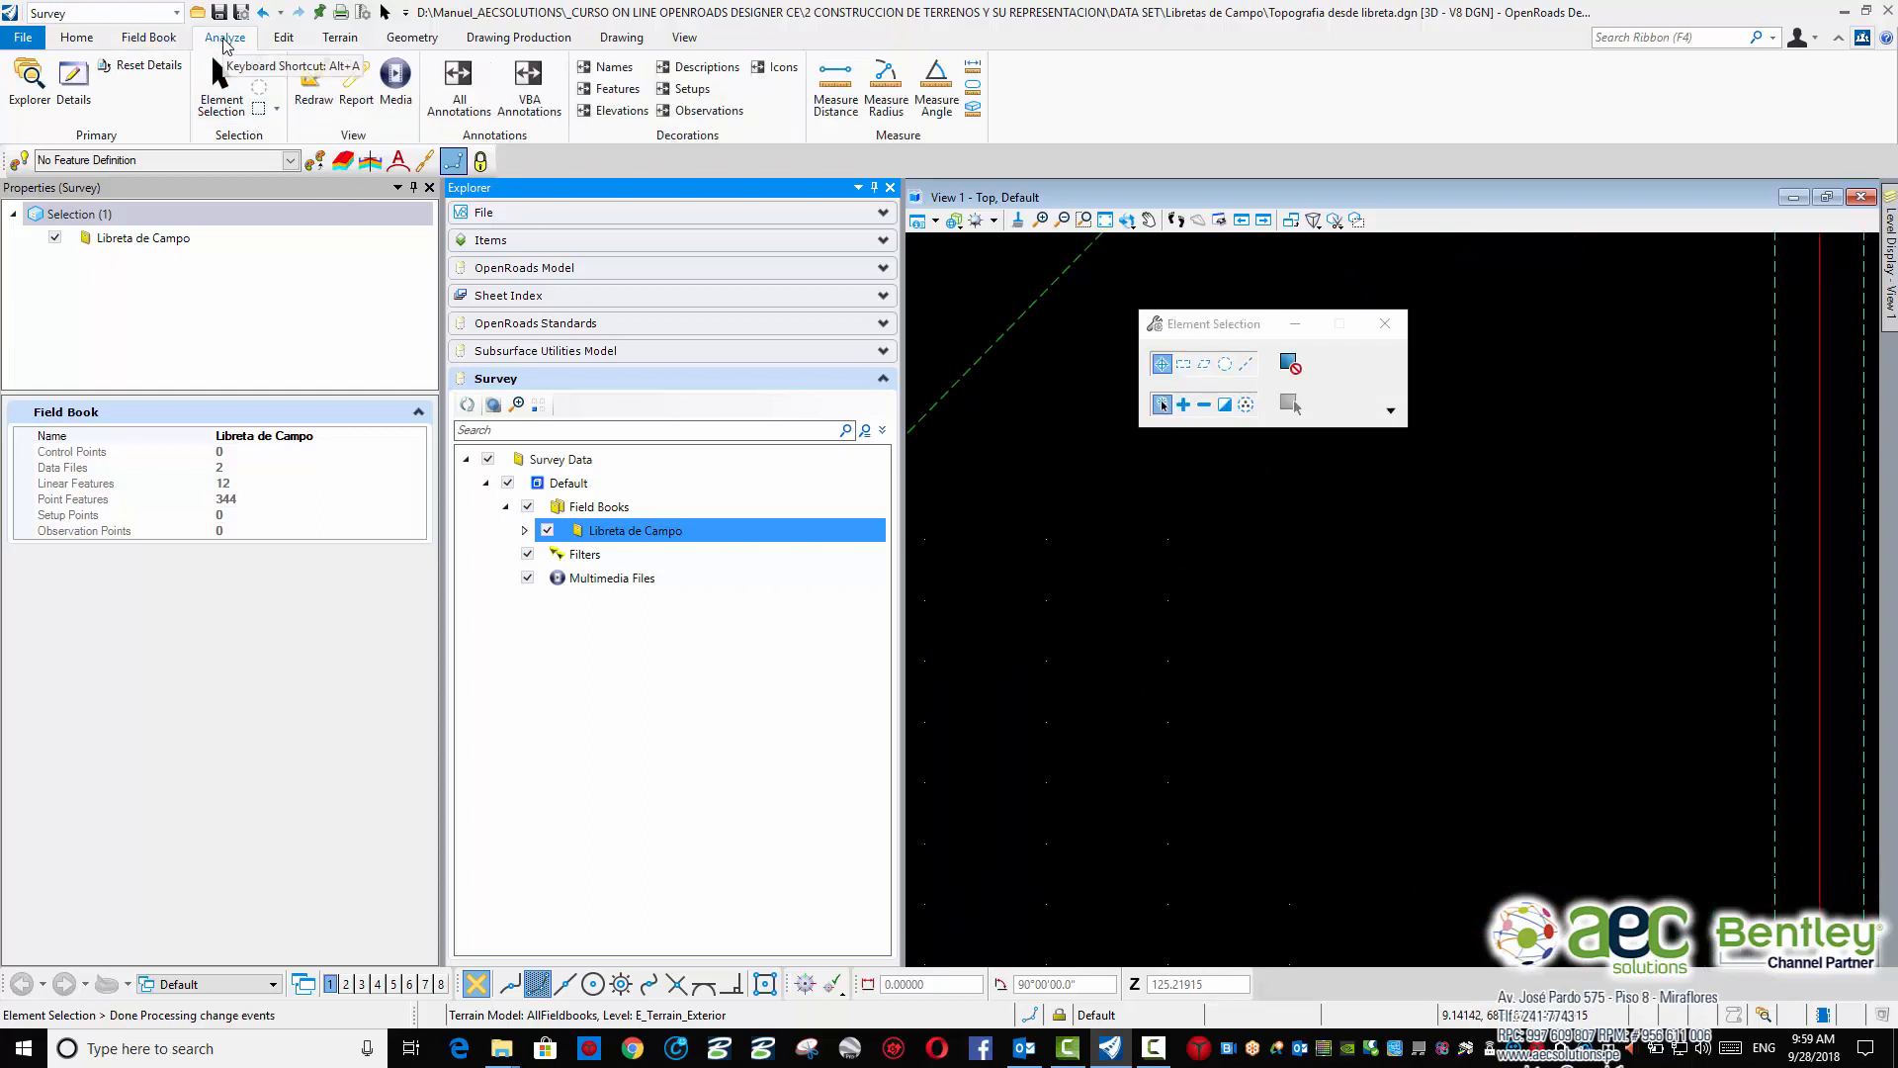
pyautogui.click(618, 91)
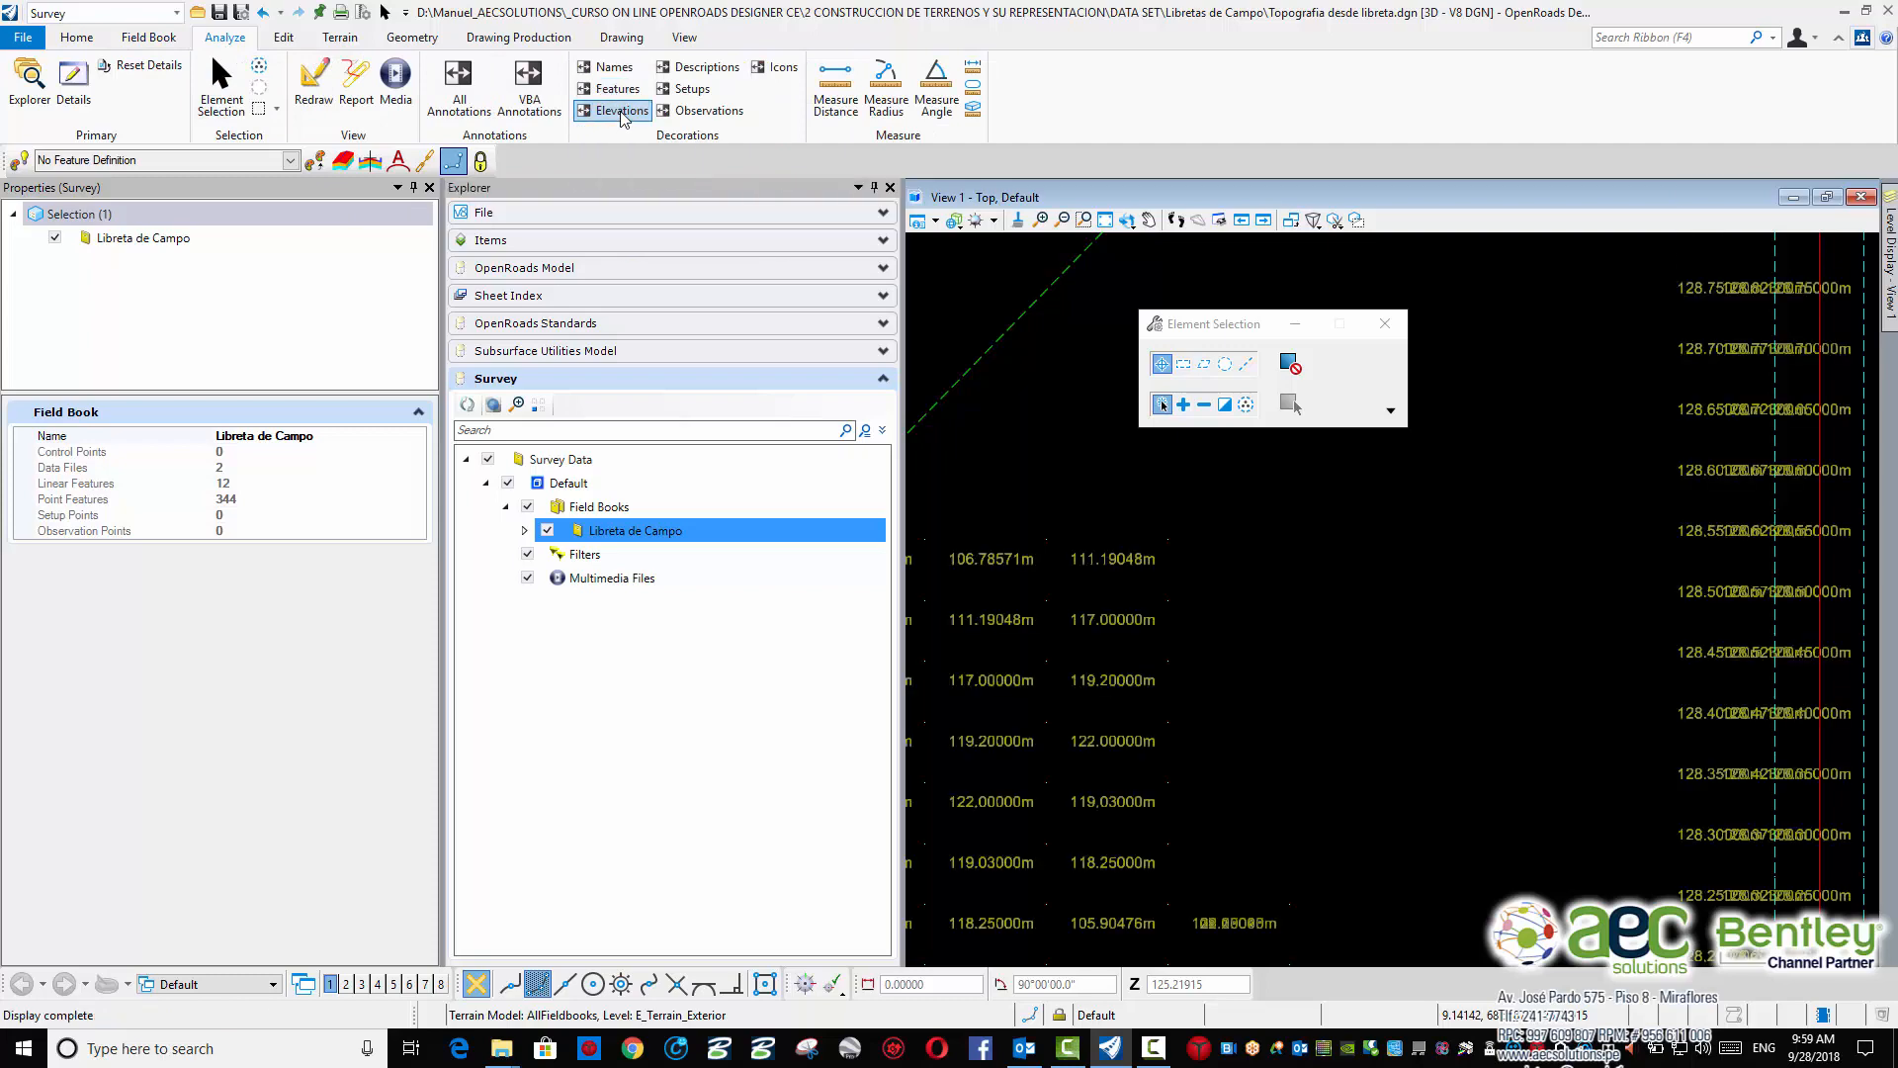
pyautogui.scroll(4, 1237, 646)
pyautogui.scroll(-5, 1237, 647)
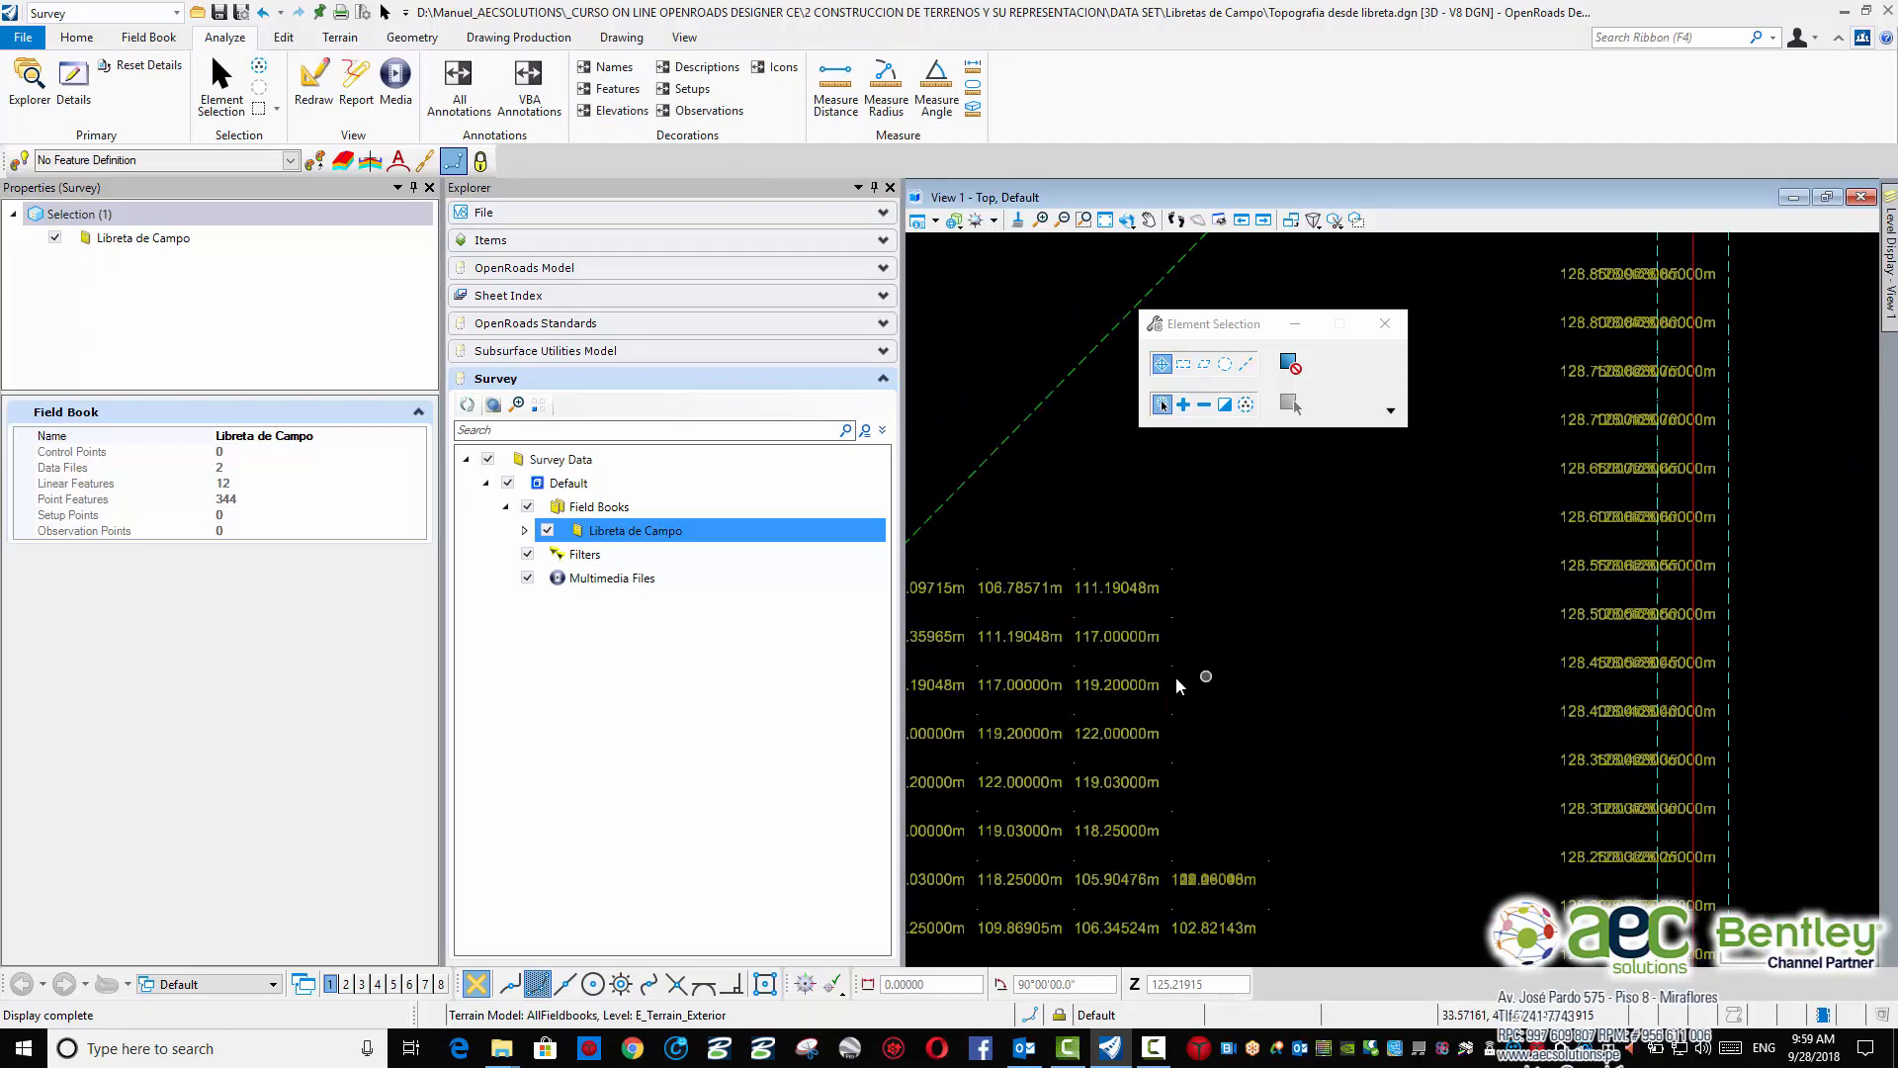
pyautogui.scroll(4, 1176, 676)
pyautogui.scroll(2, 1129, 575)
pyautogui.moveTo(1210, 574); pyautogui.dragTo(1257, 679, button='middle')
pyautogui.scroll(-2, 1260, 679)
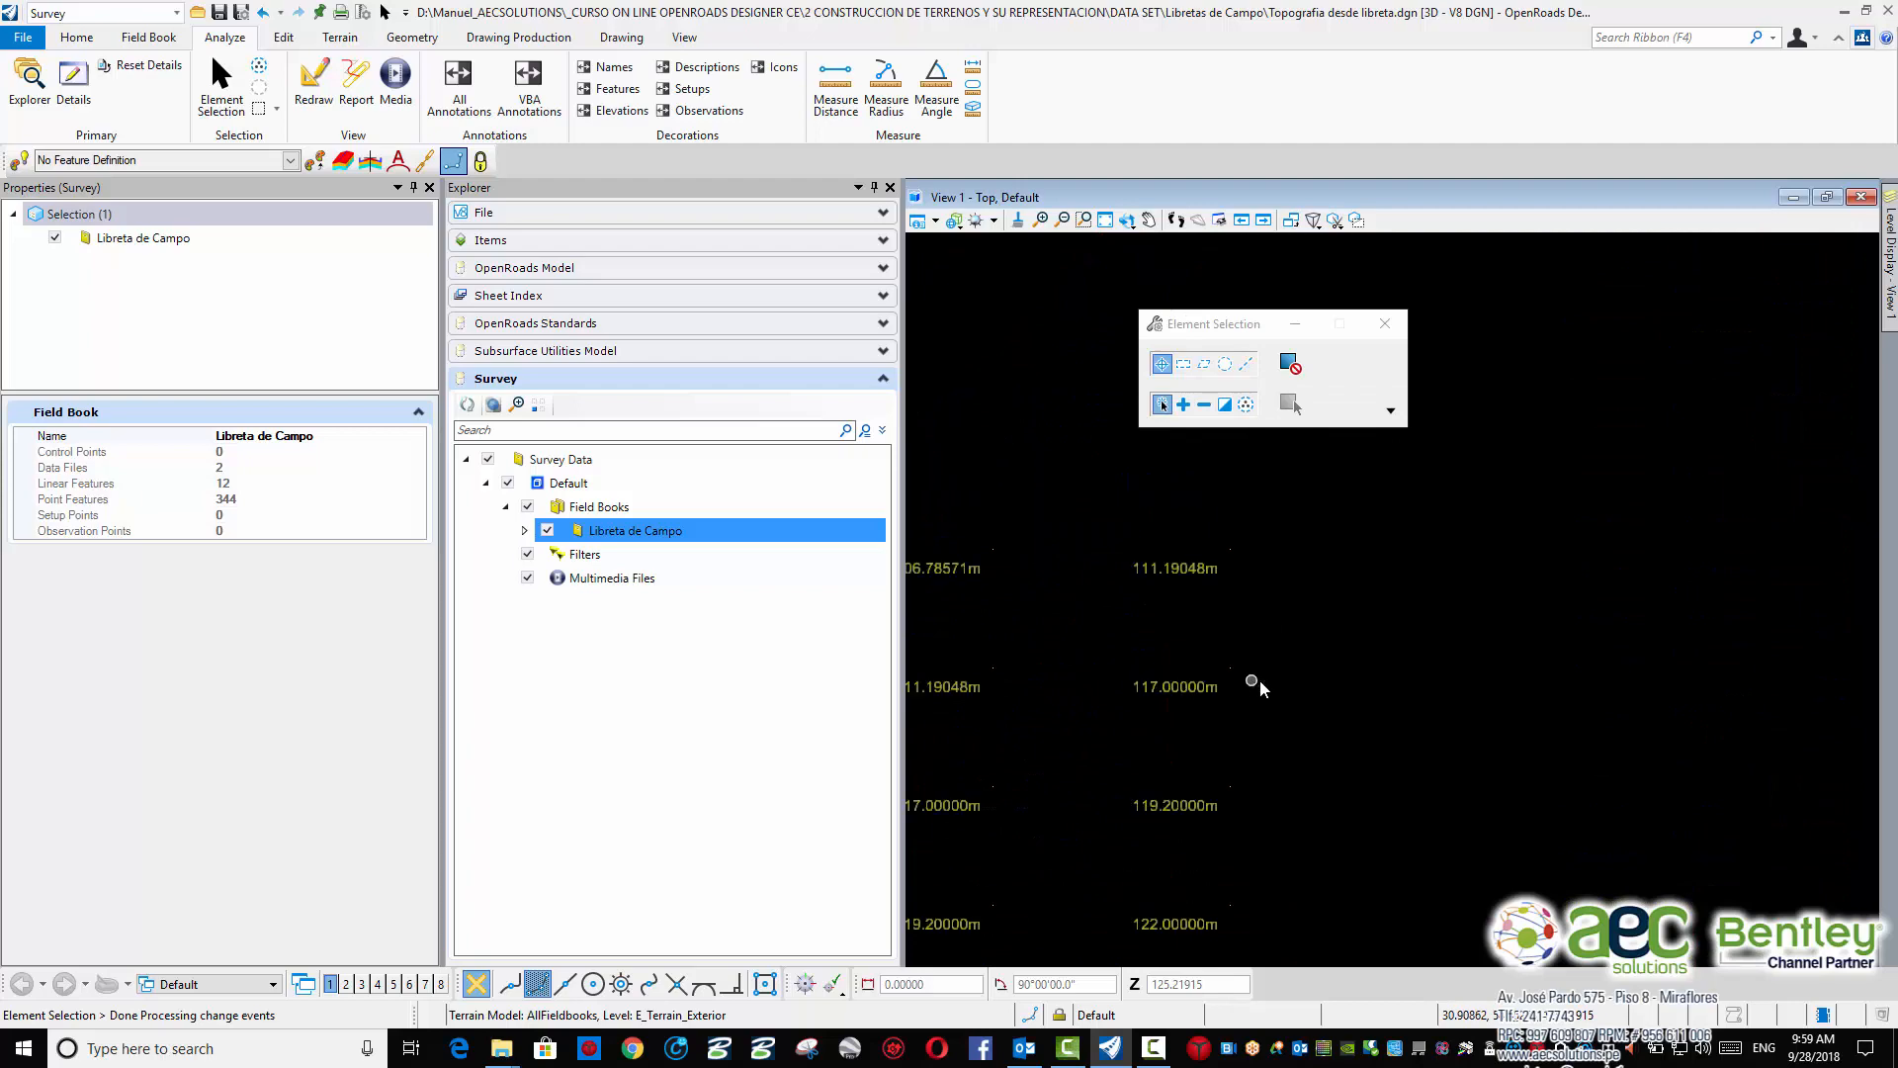
pyautogui.scroll(-3, 1430, 638)
pyautogui.moveTo(1431, 638); pyautogui.dragTo(981, 693, button='middle')
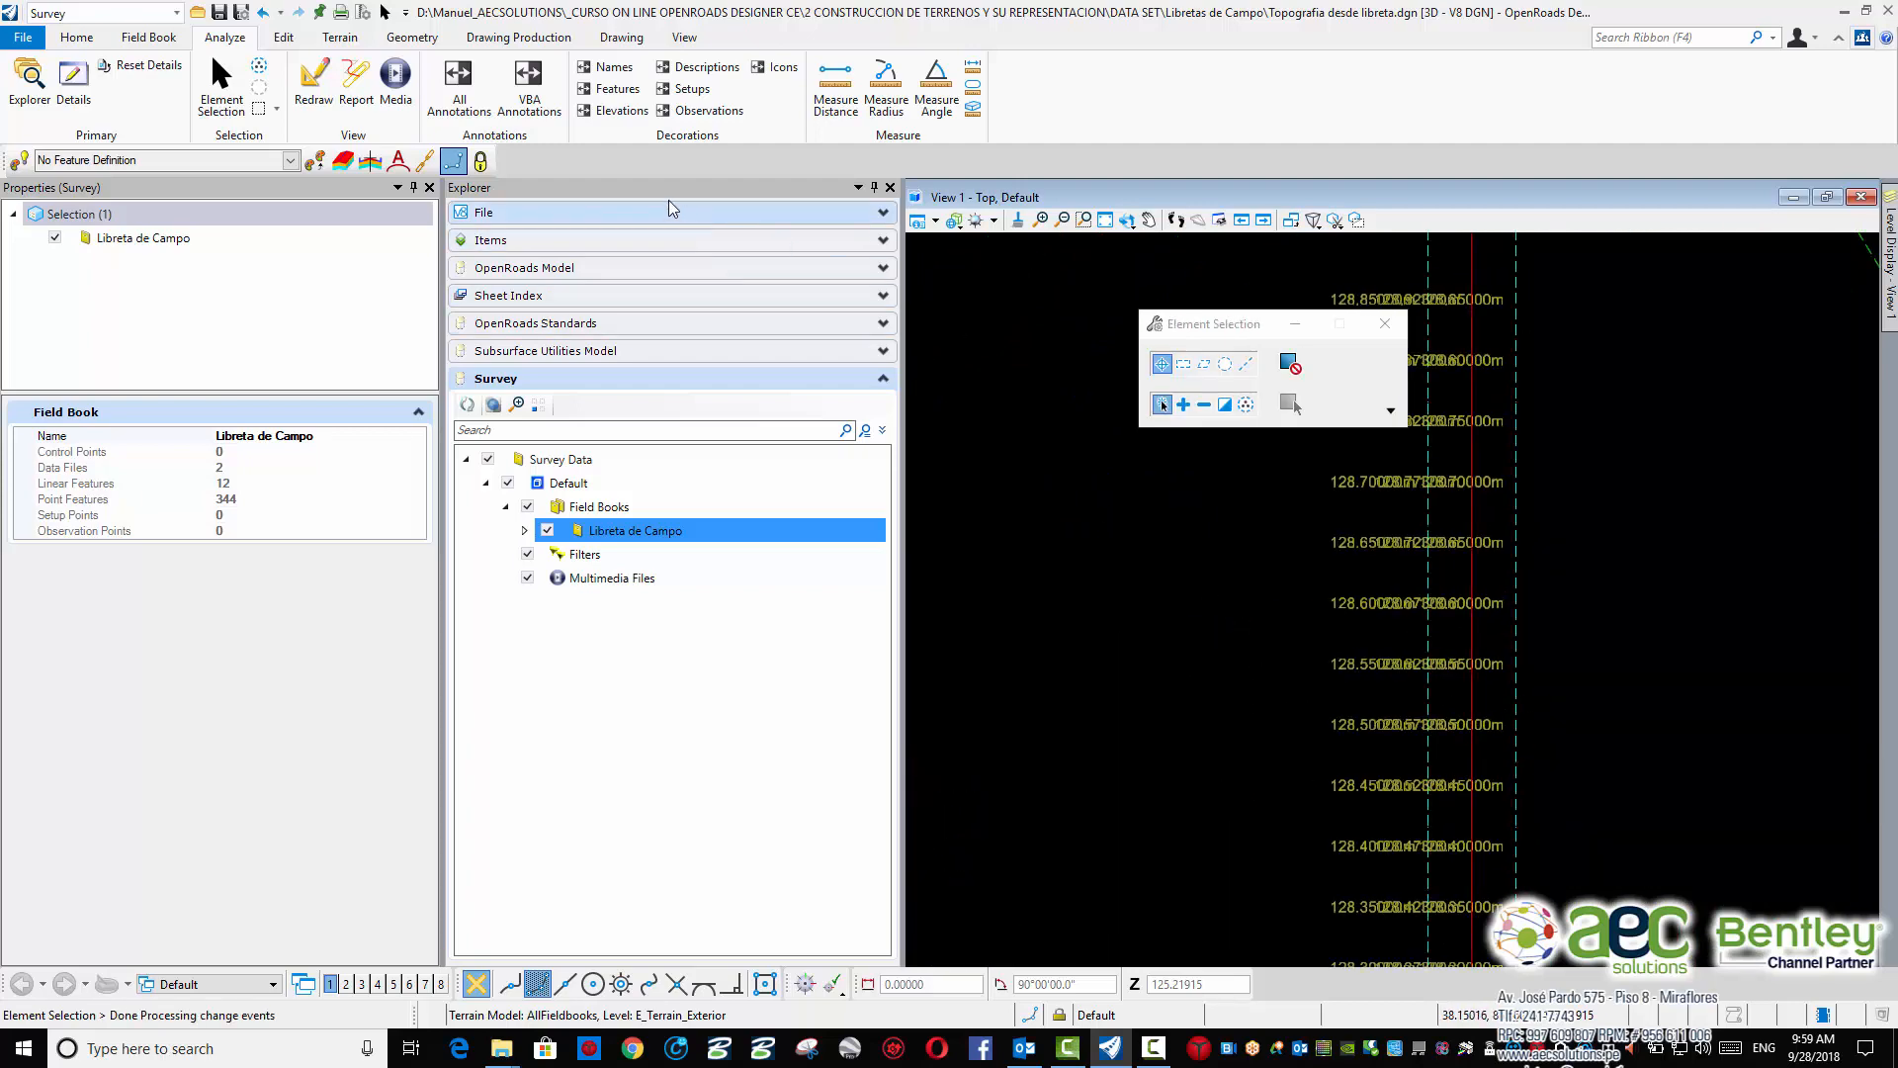
pyautogui.scroll(4, 1169, 615)
pyautogui.moveTo(1415, 649); pyautogui.dragTo(1123, 712, button='middle')
pyautogui.scroll(1, 1220, 691)
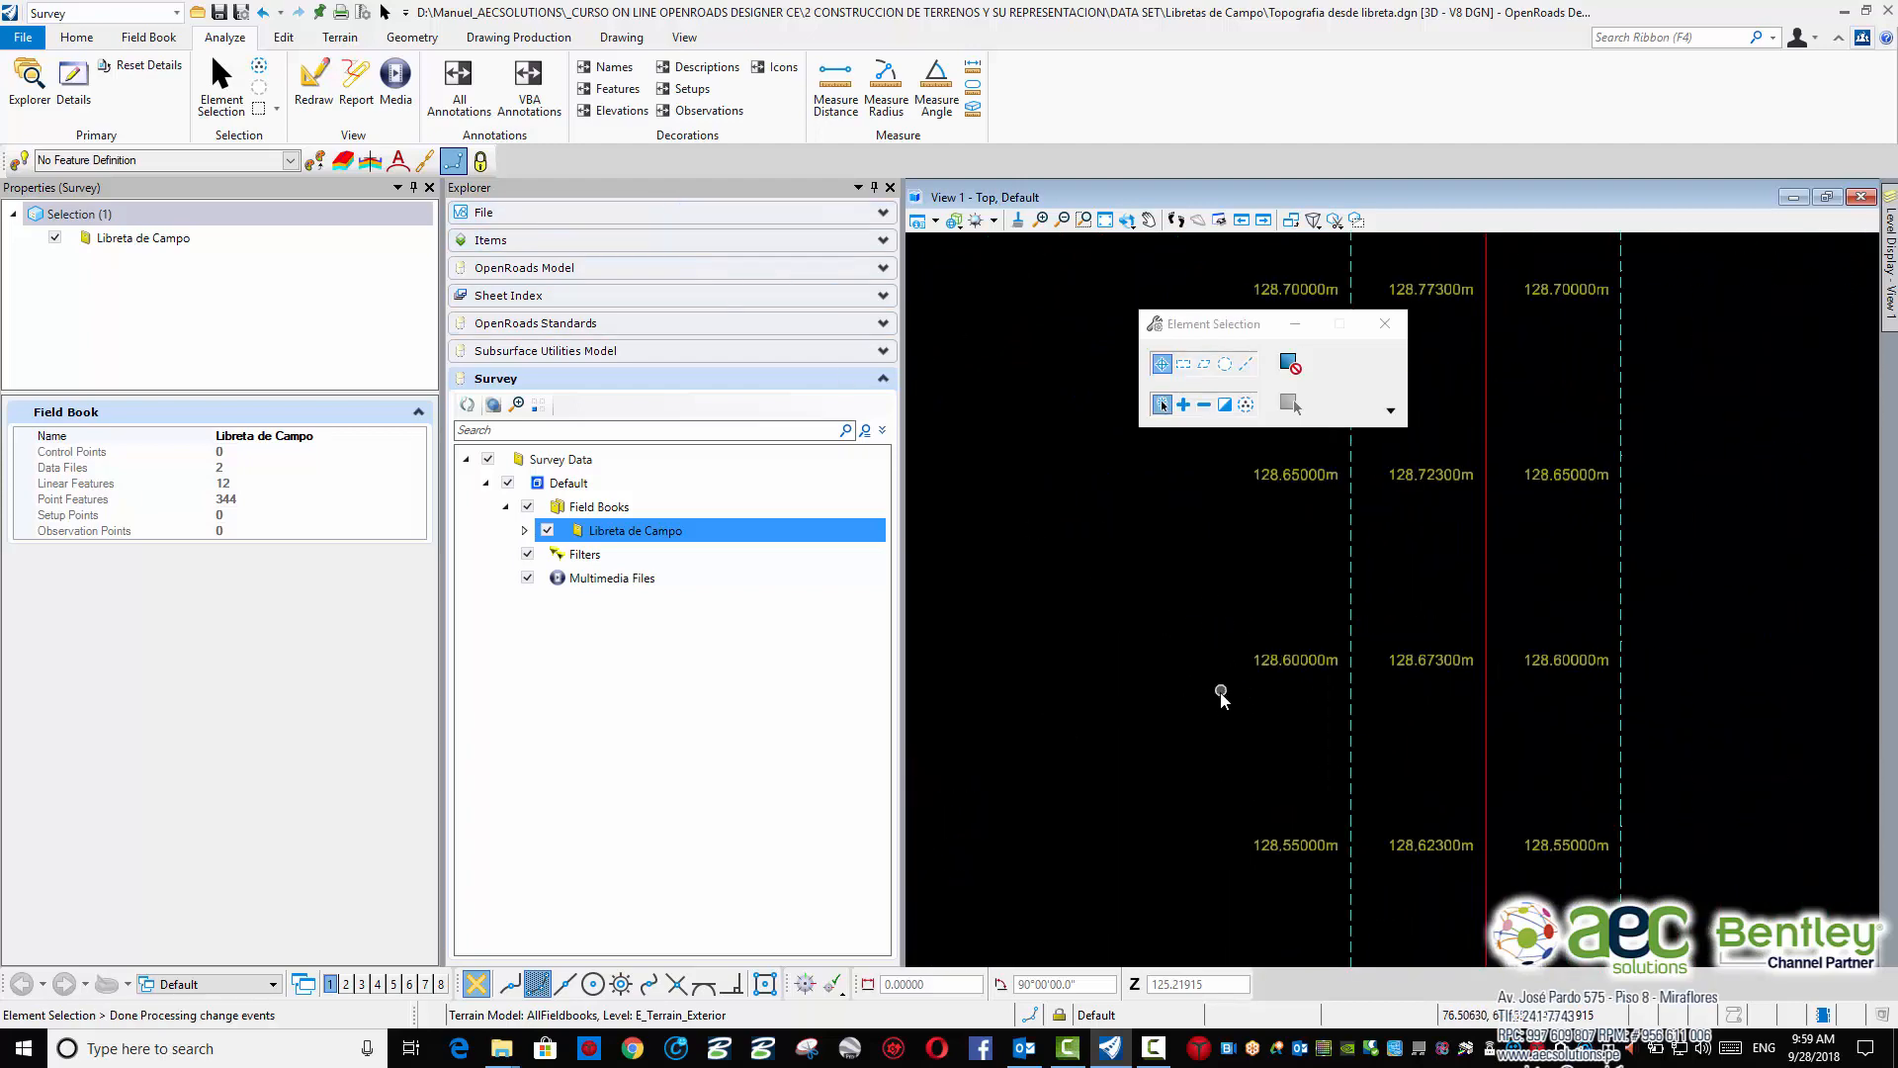
# Turn off the elevation labels of the survey points and display their feature labels instead
pyautogui.click(617, 69)
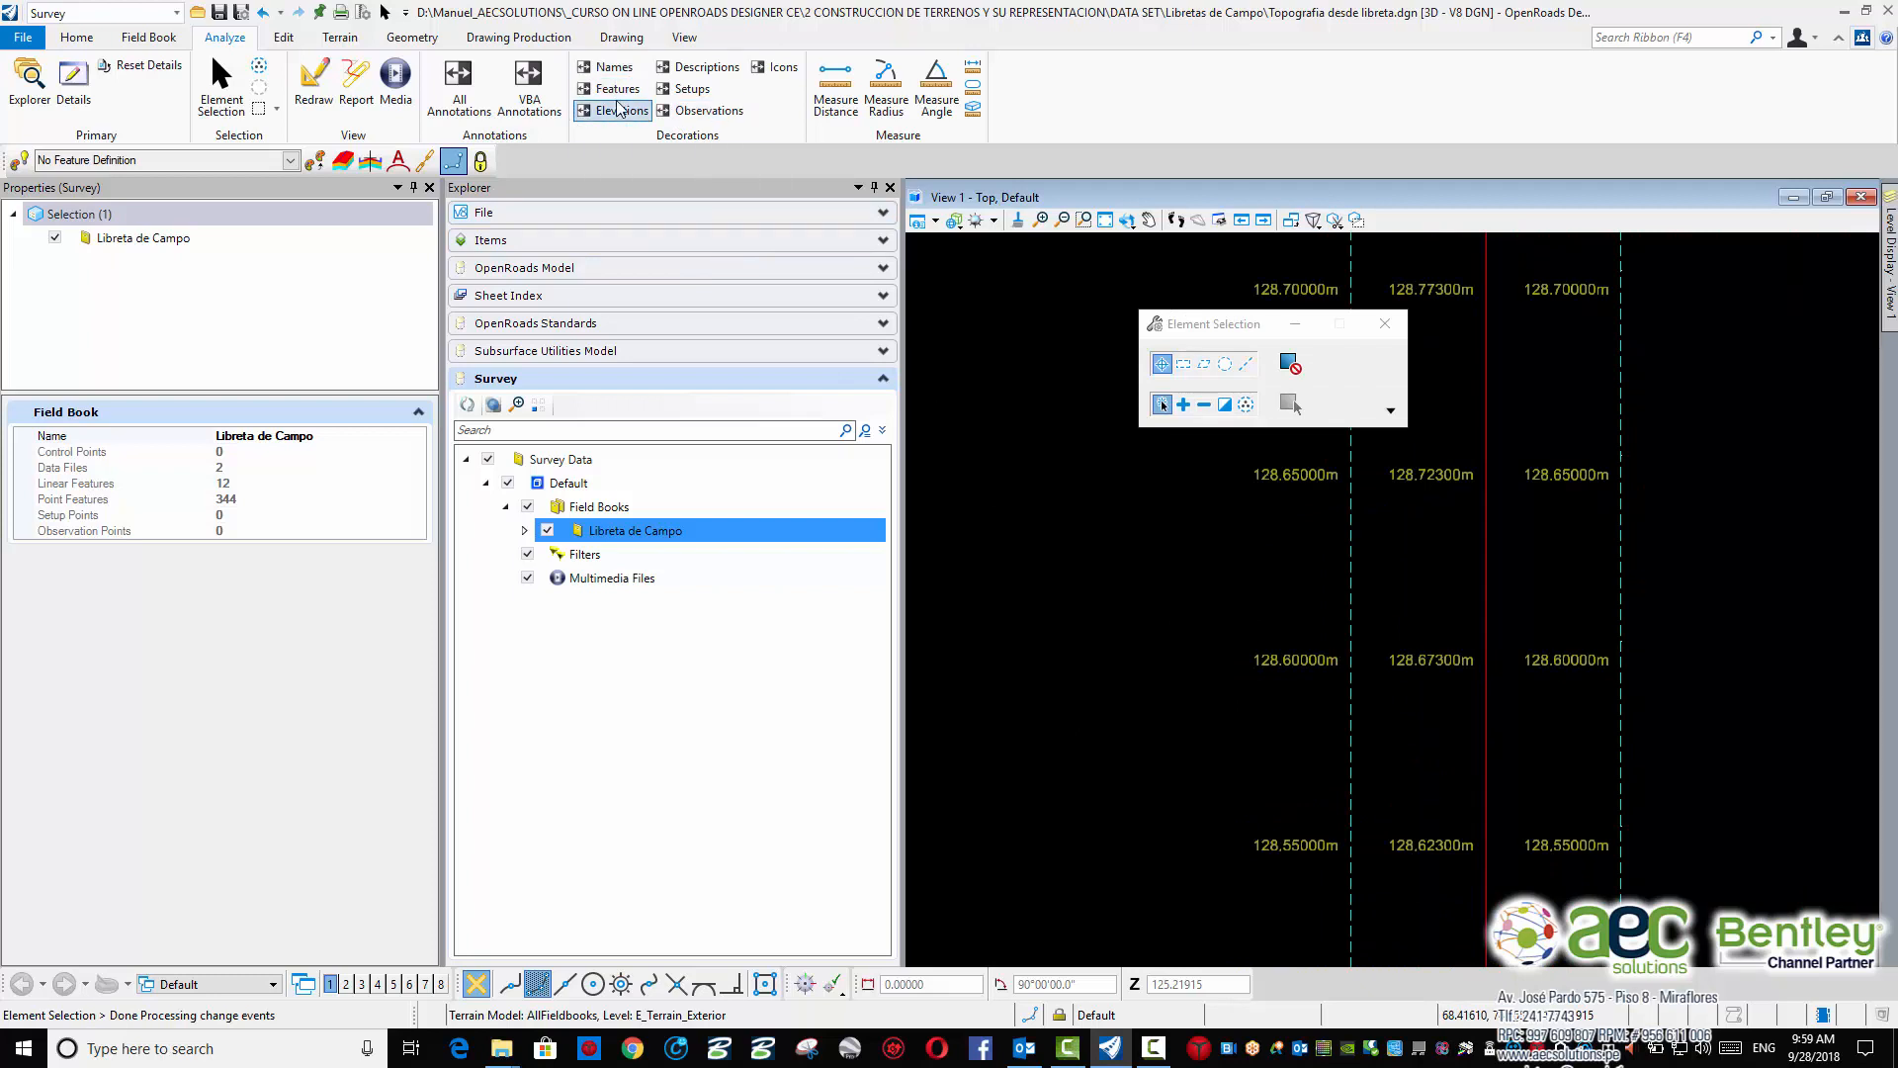
pyautogui.click(619, 110)
pyautogui.click(620, 110)
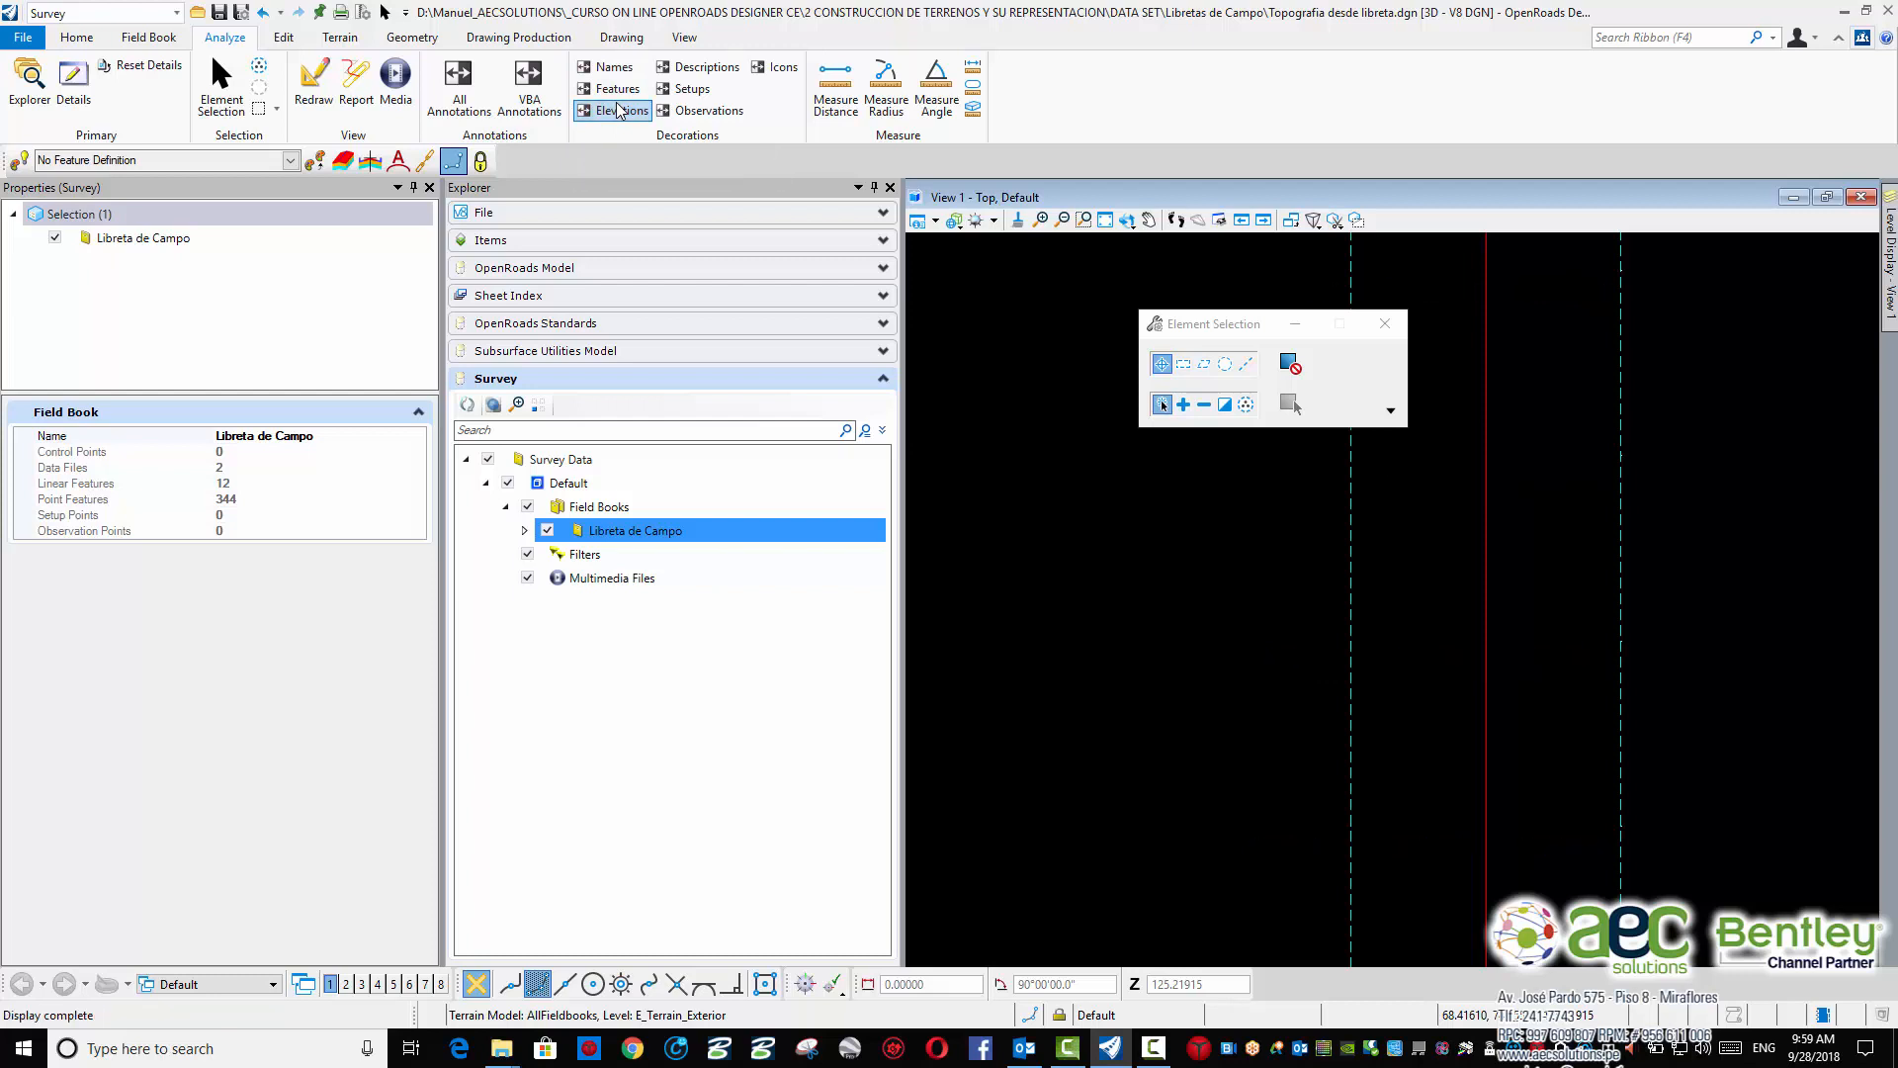
pyautogui.click(620, 110)
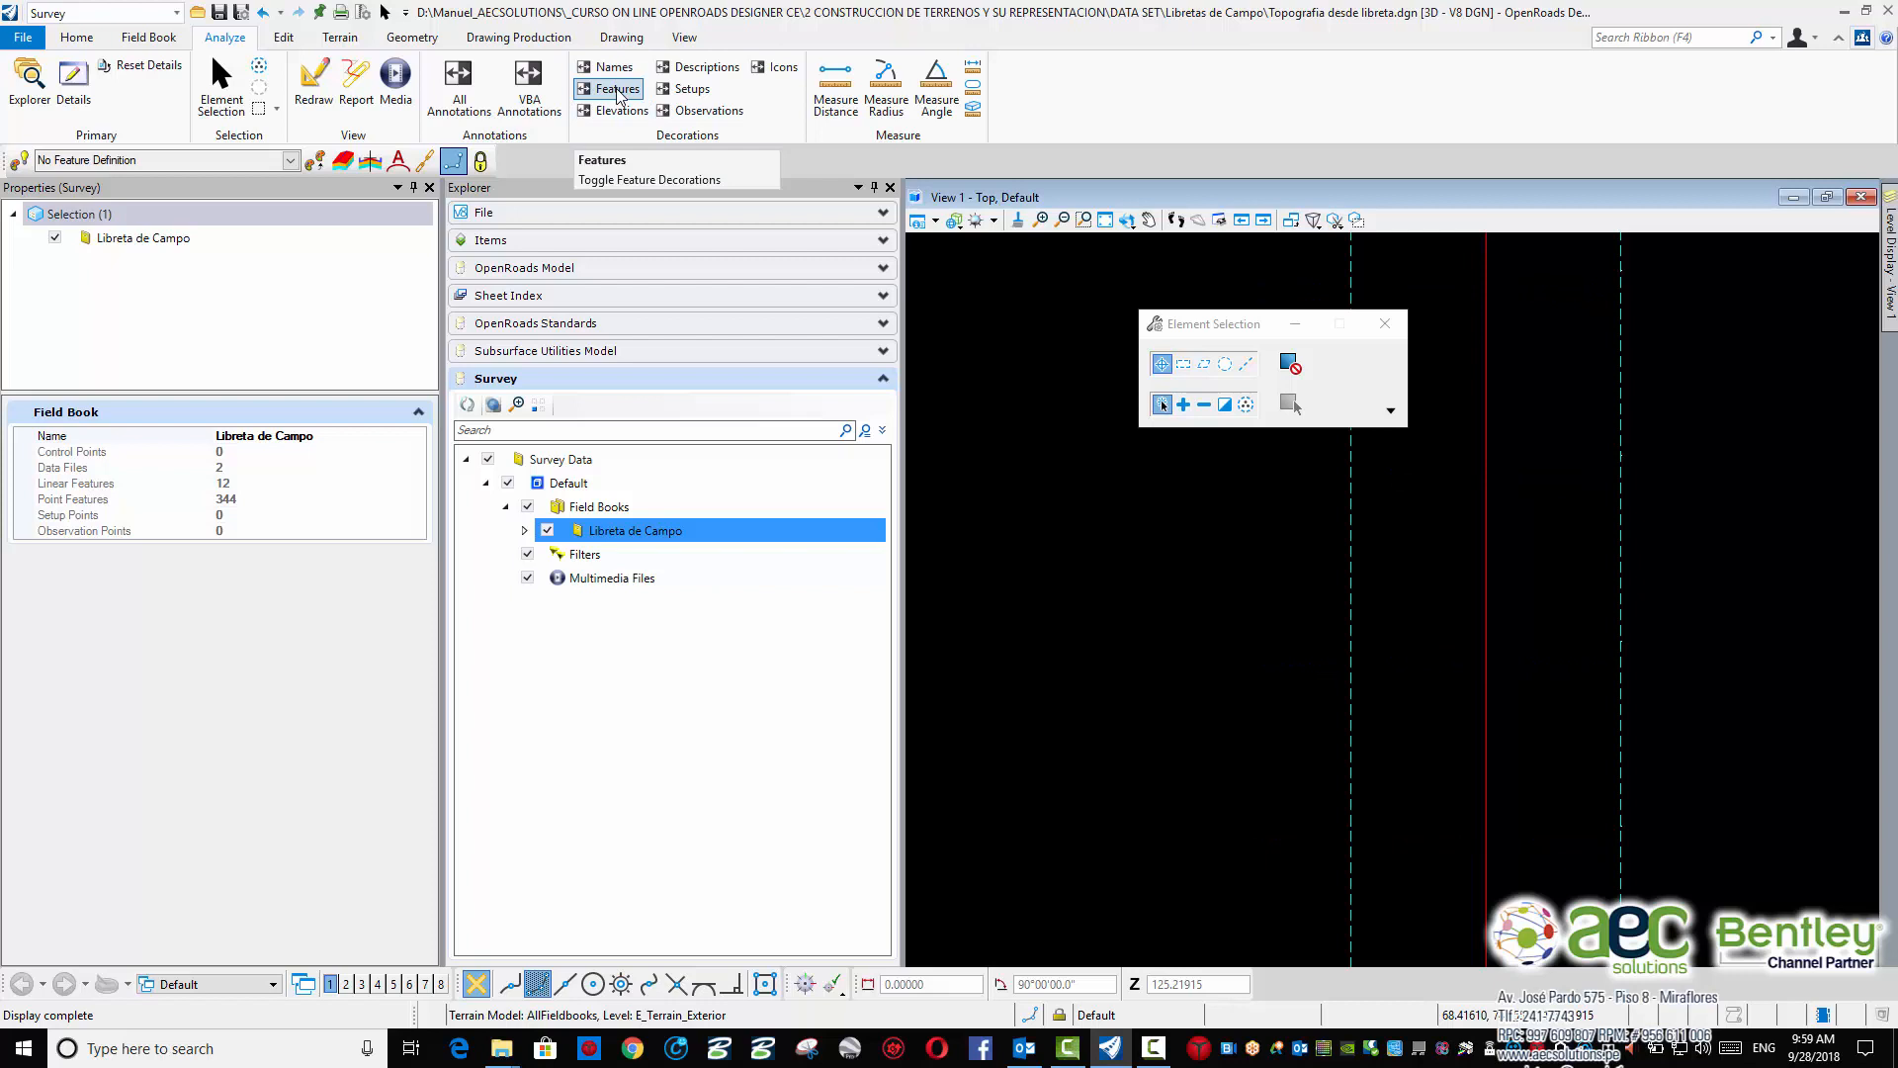
pyautogui.click(617, 89)
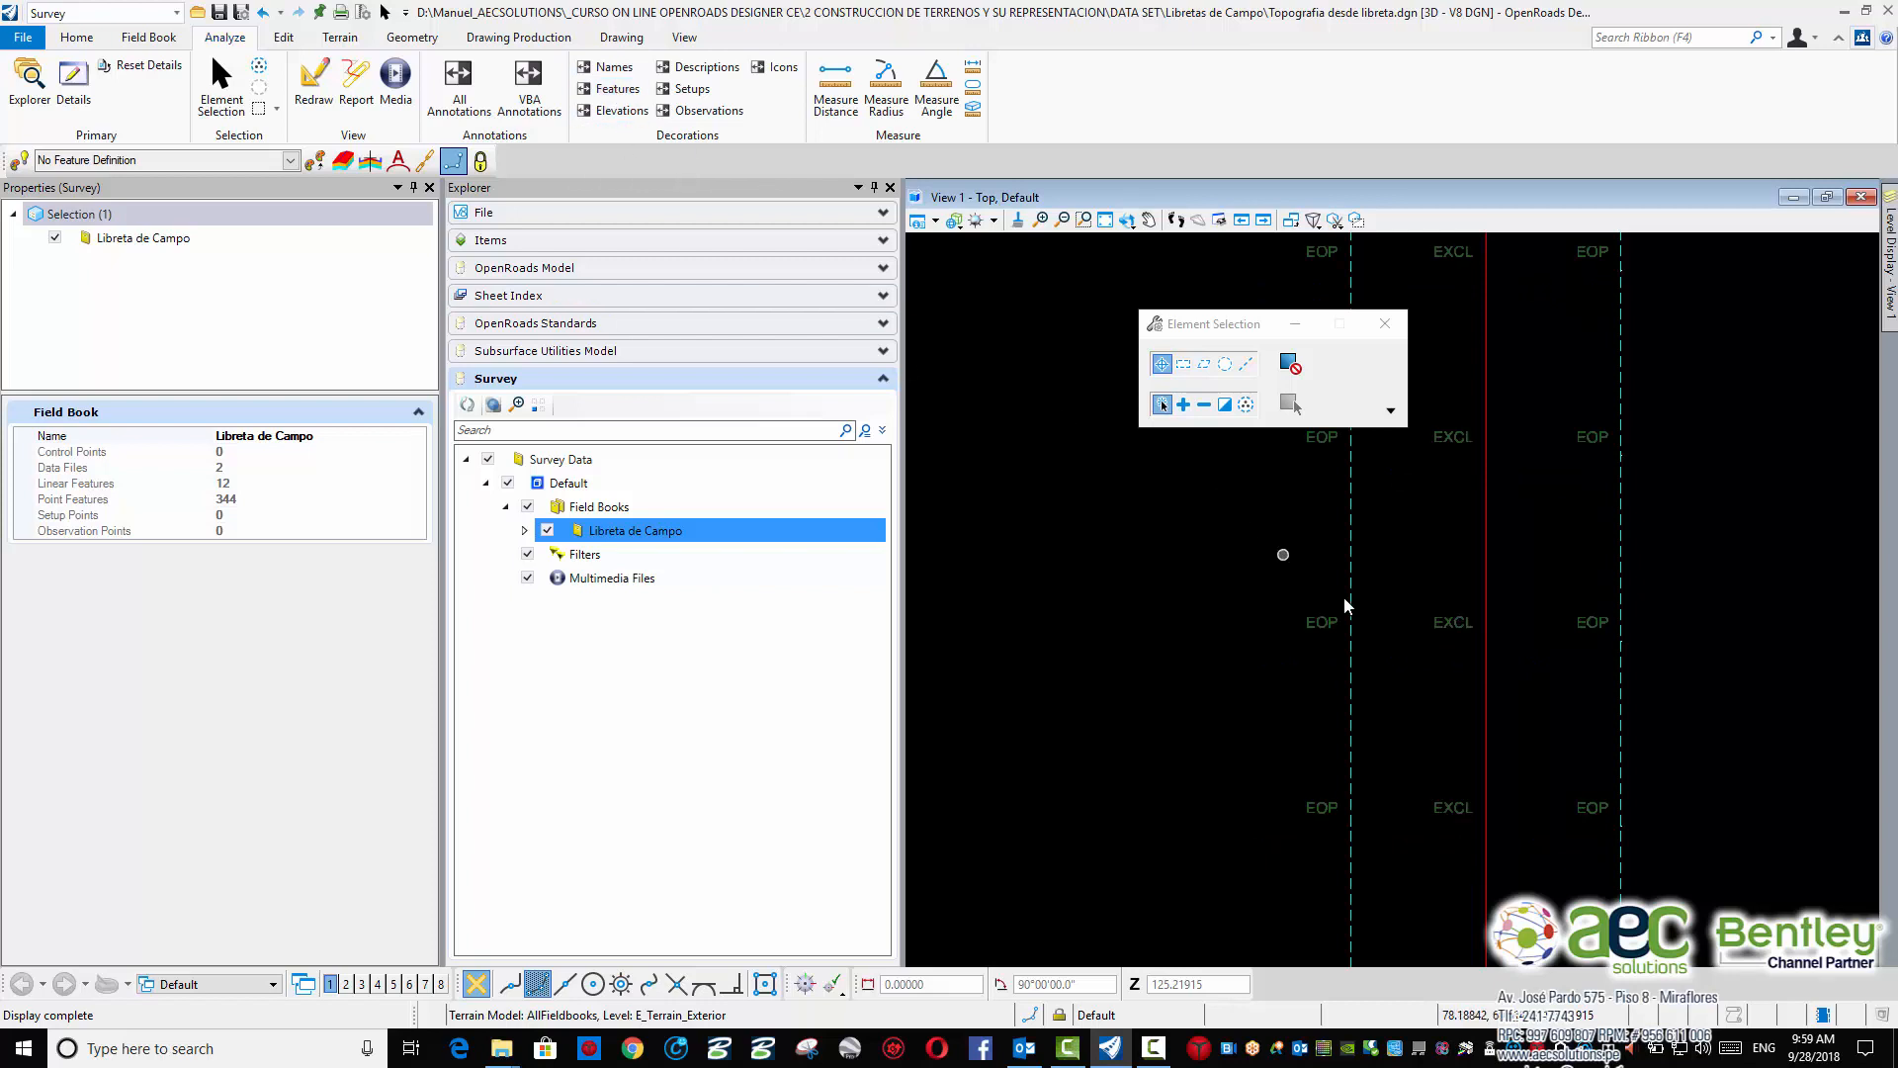
# Examine the feature labels along the north-south road's edges and centerline and on the imported point grid
pyautogui.scroll(2, 1386, 643)
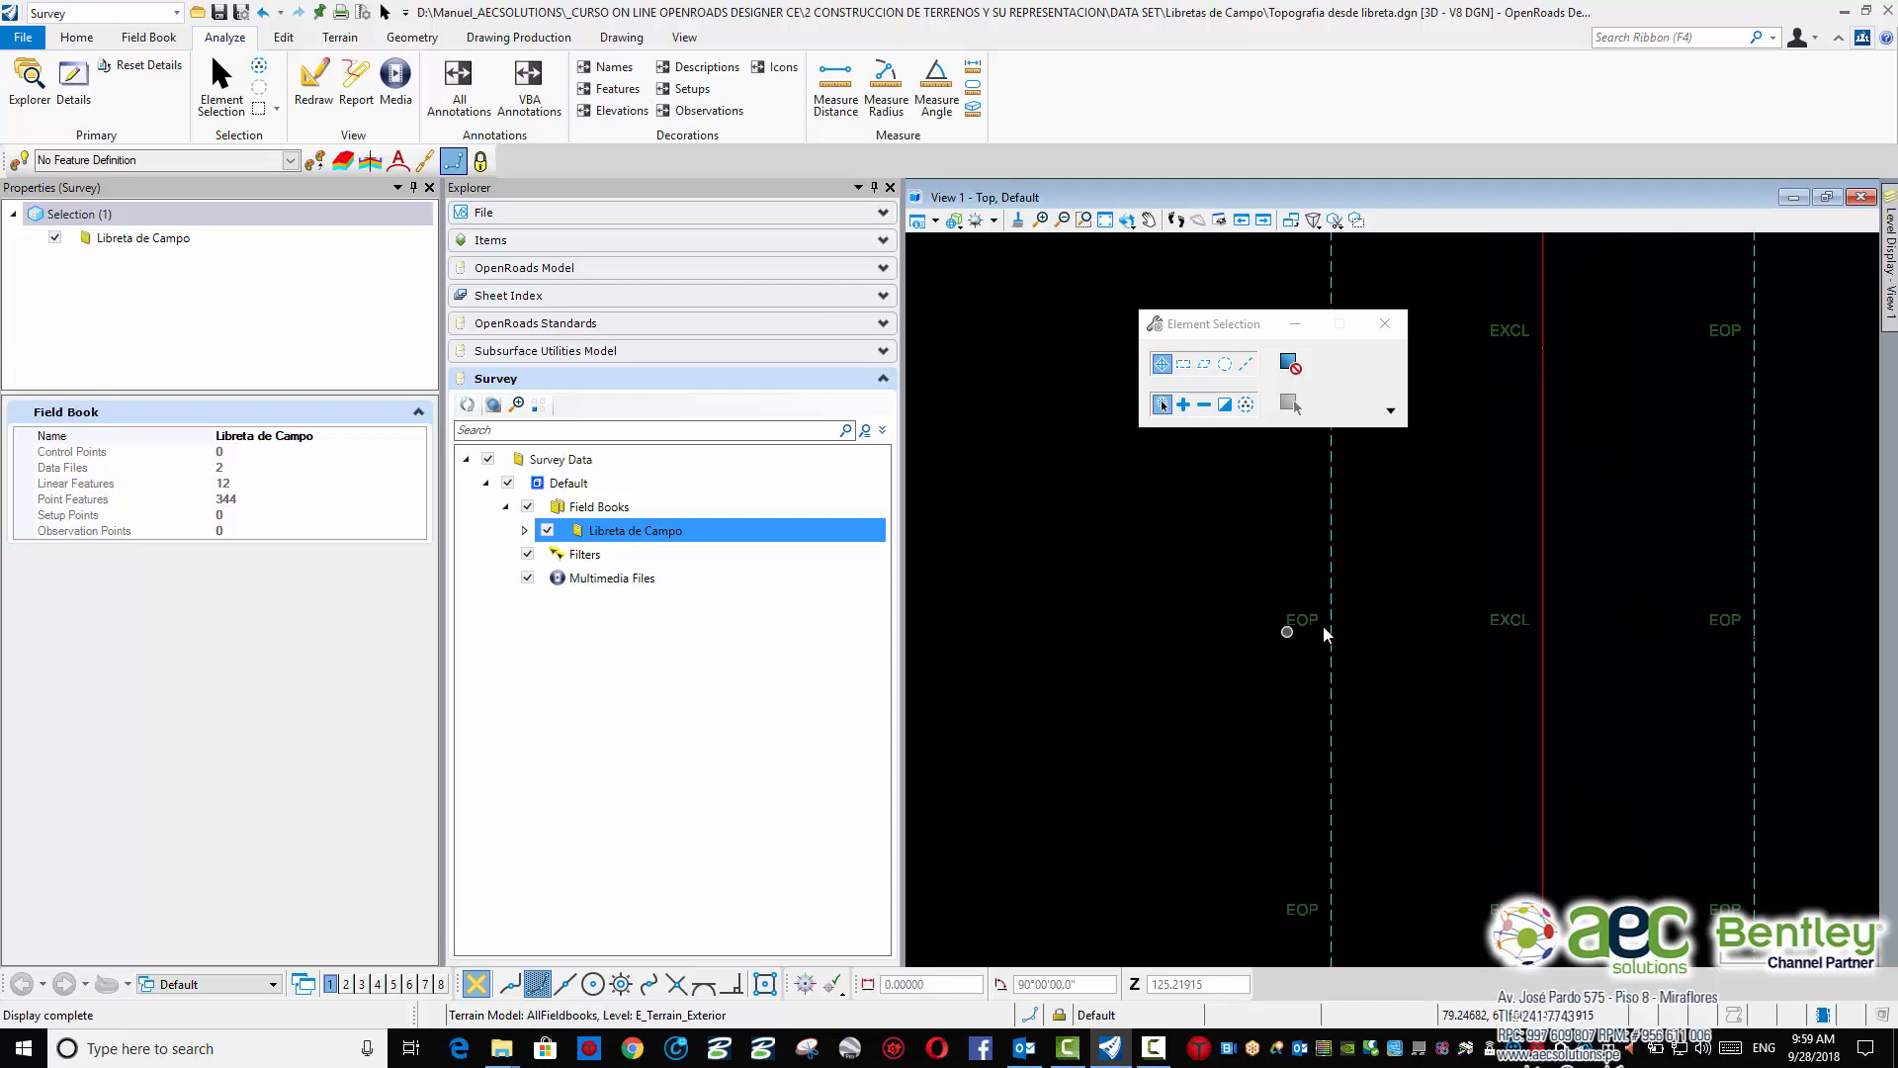
pyautogui.scroll(-2, 1374, 554)
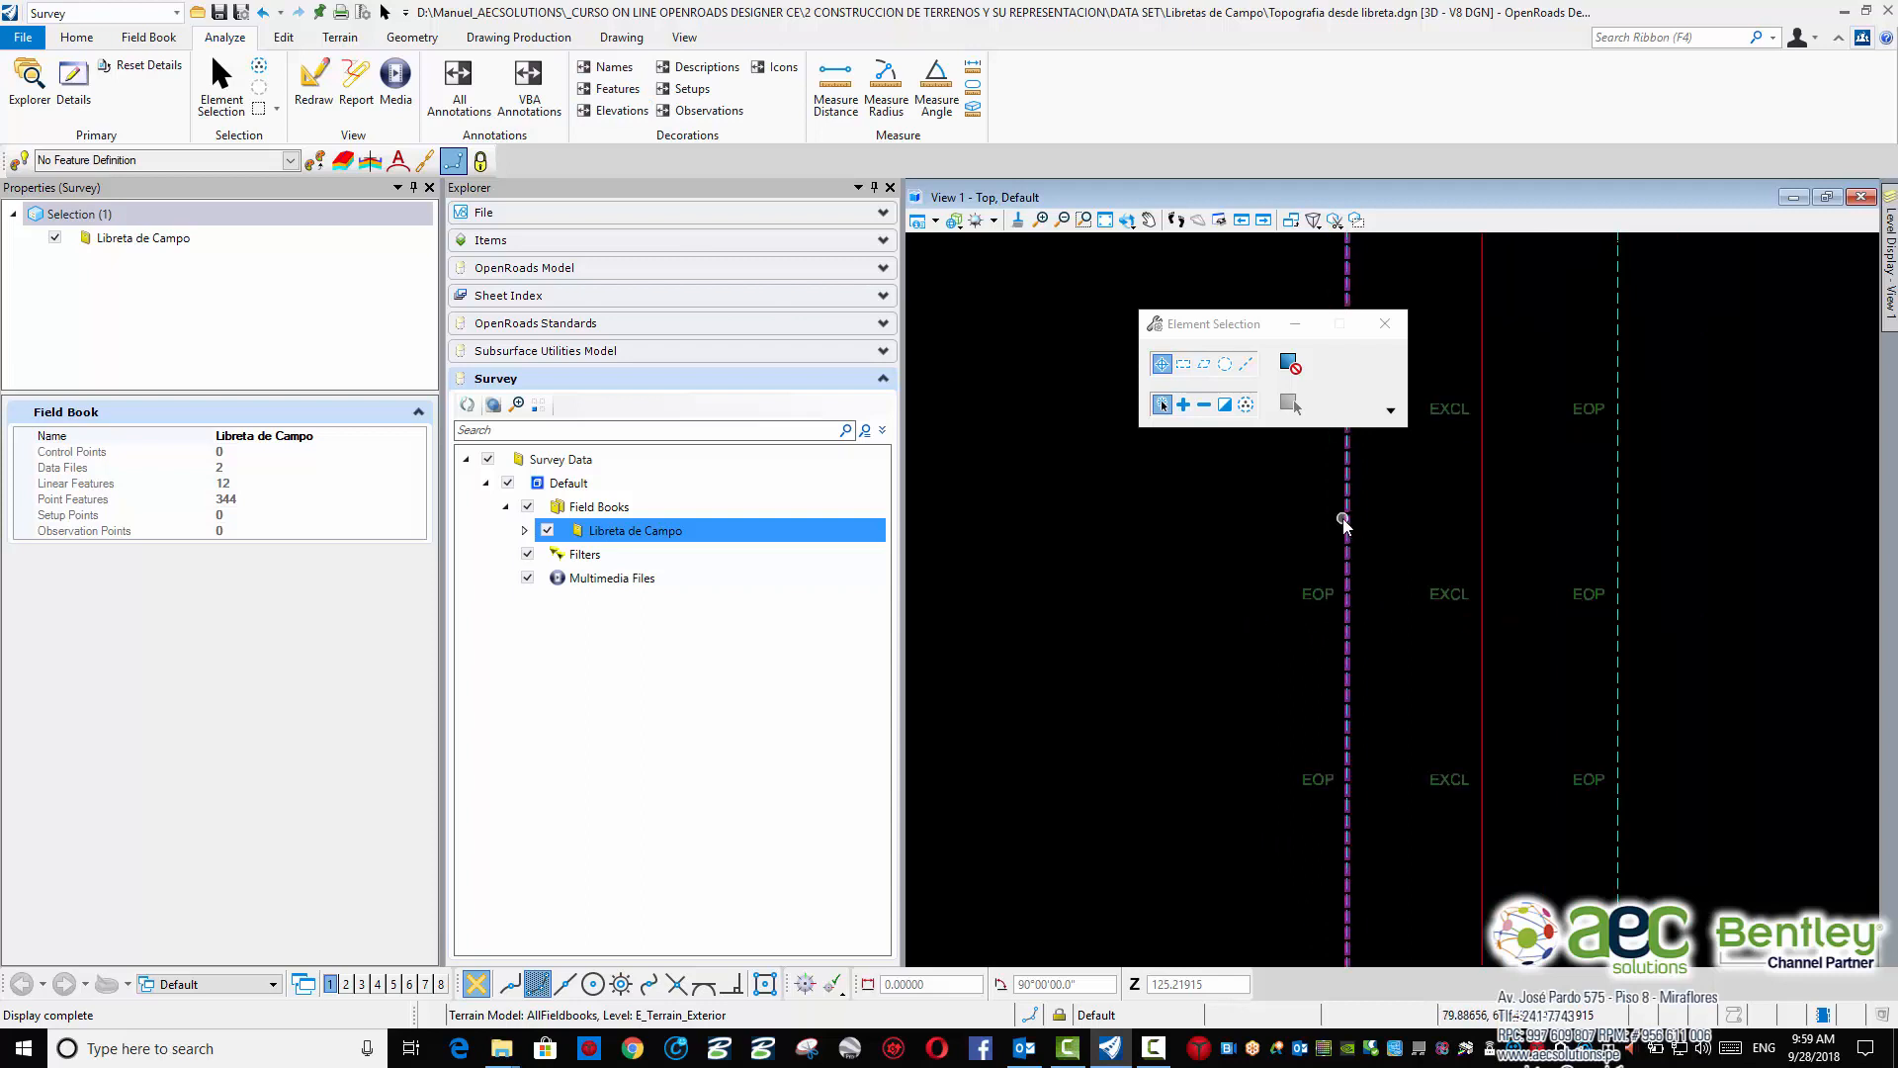
pyautogui.scroll(-3, 1354, 638)
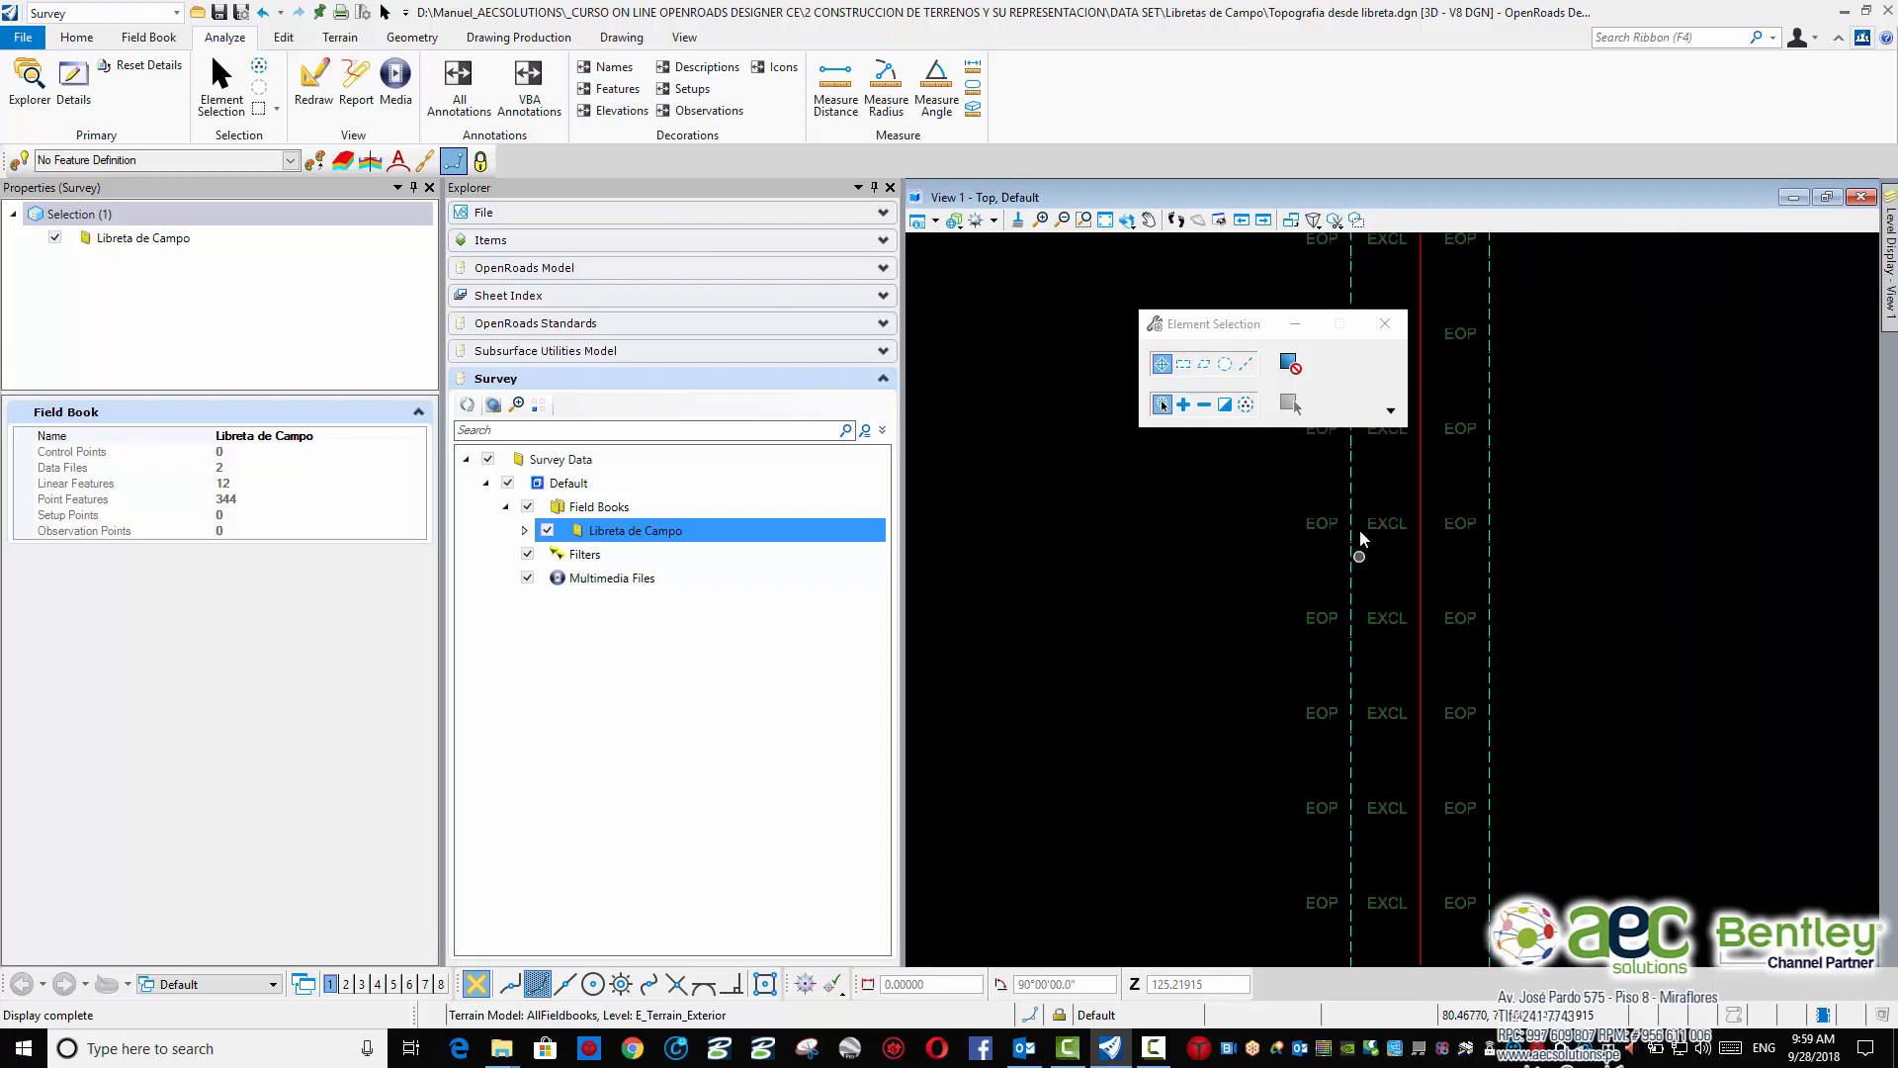
pyautogui.scroll(3, 1406, 629)
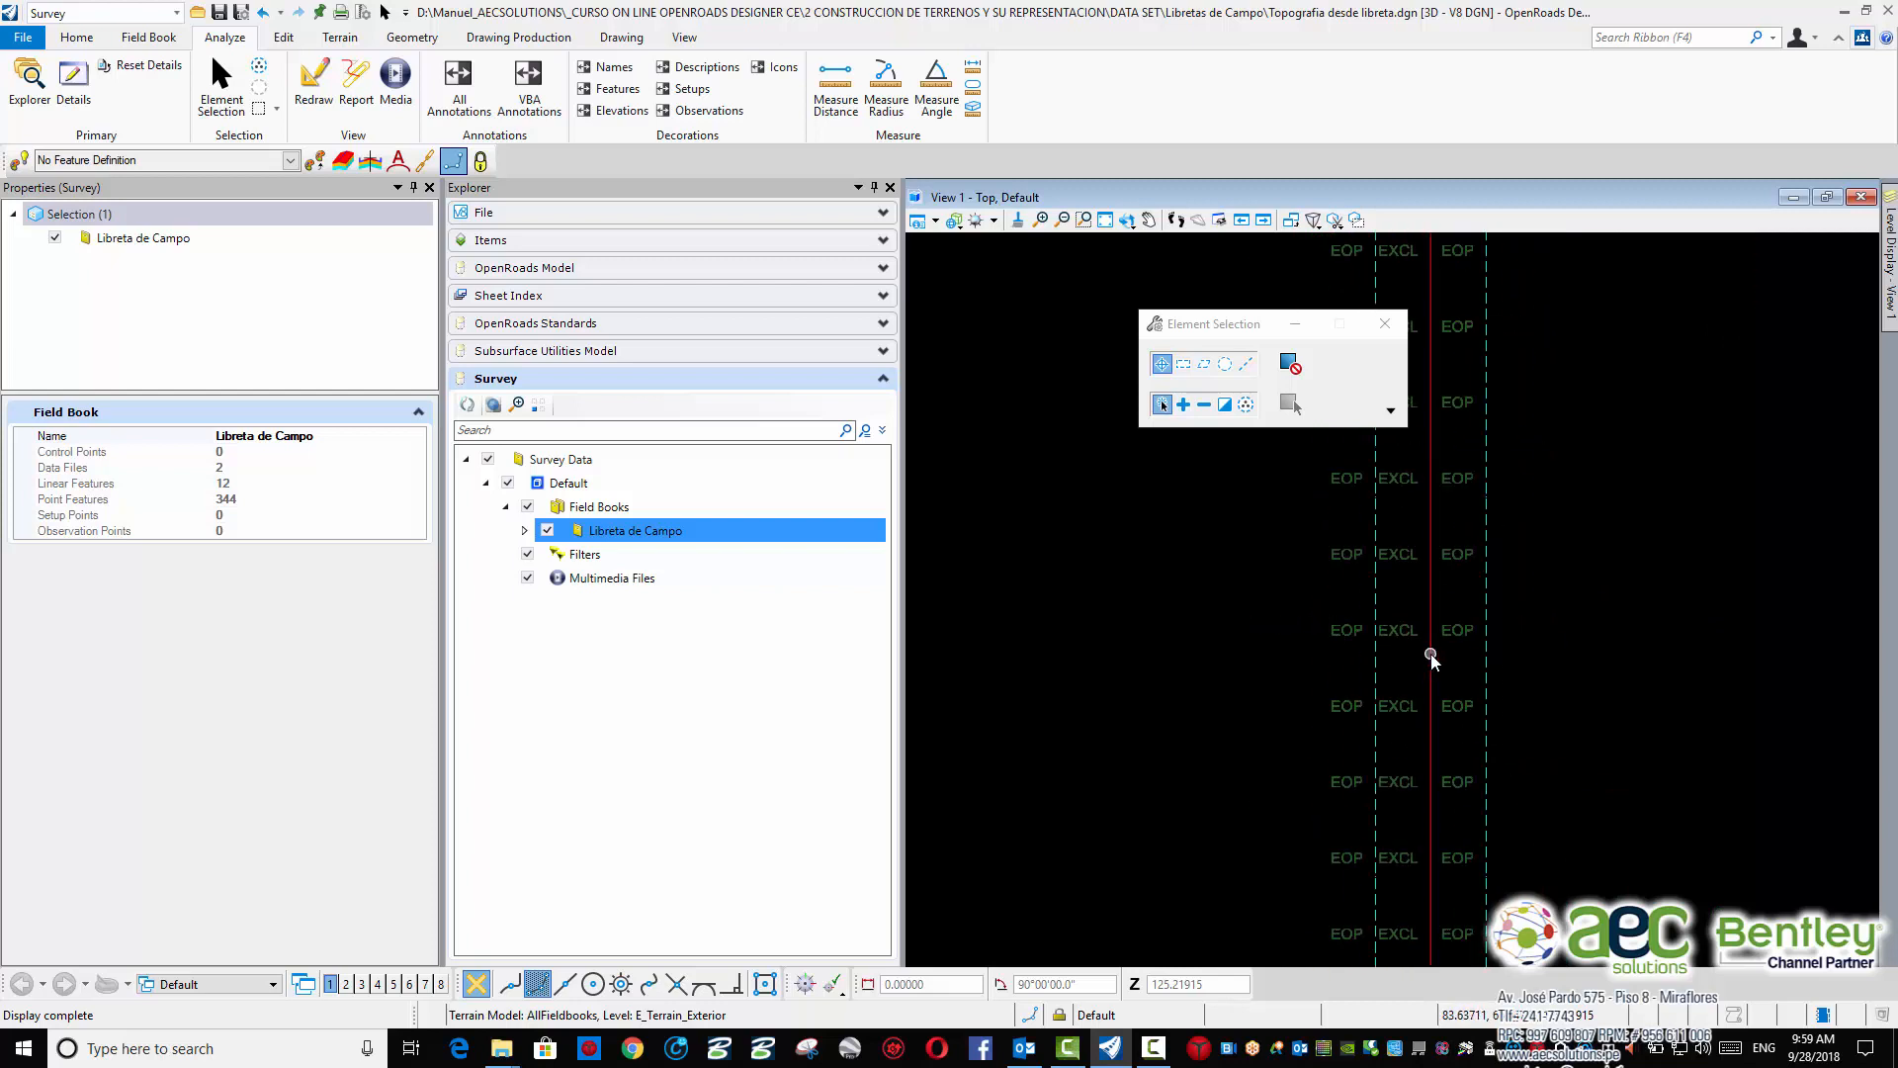
pyautogui.scroll(-1, 1424, 647)
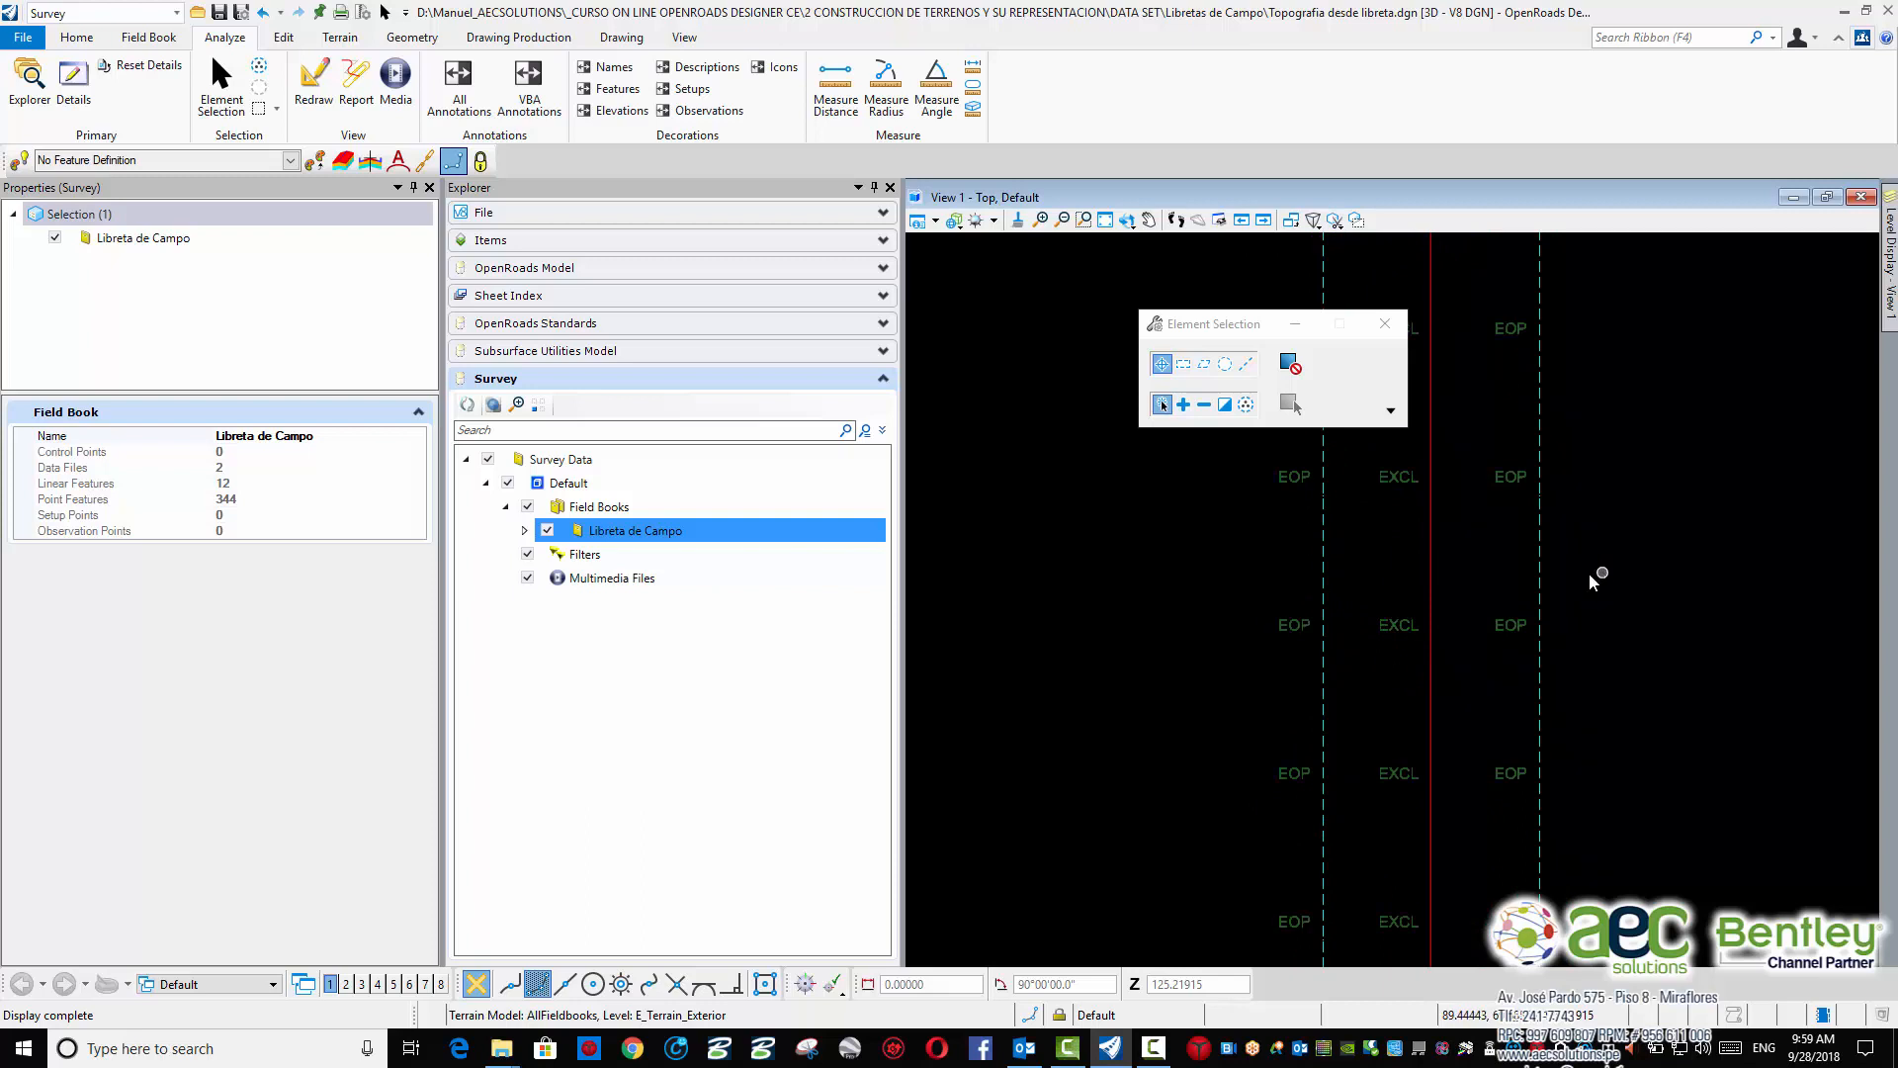
pyautogui.scroll(-4, 1130, 655)
pyautogui.scroll(3, 993, 668)
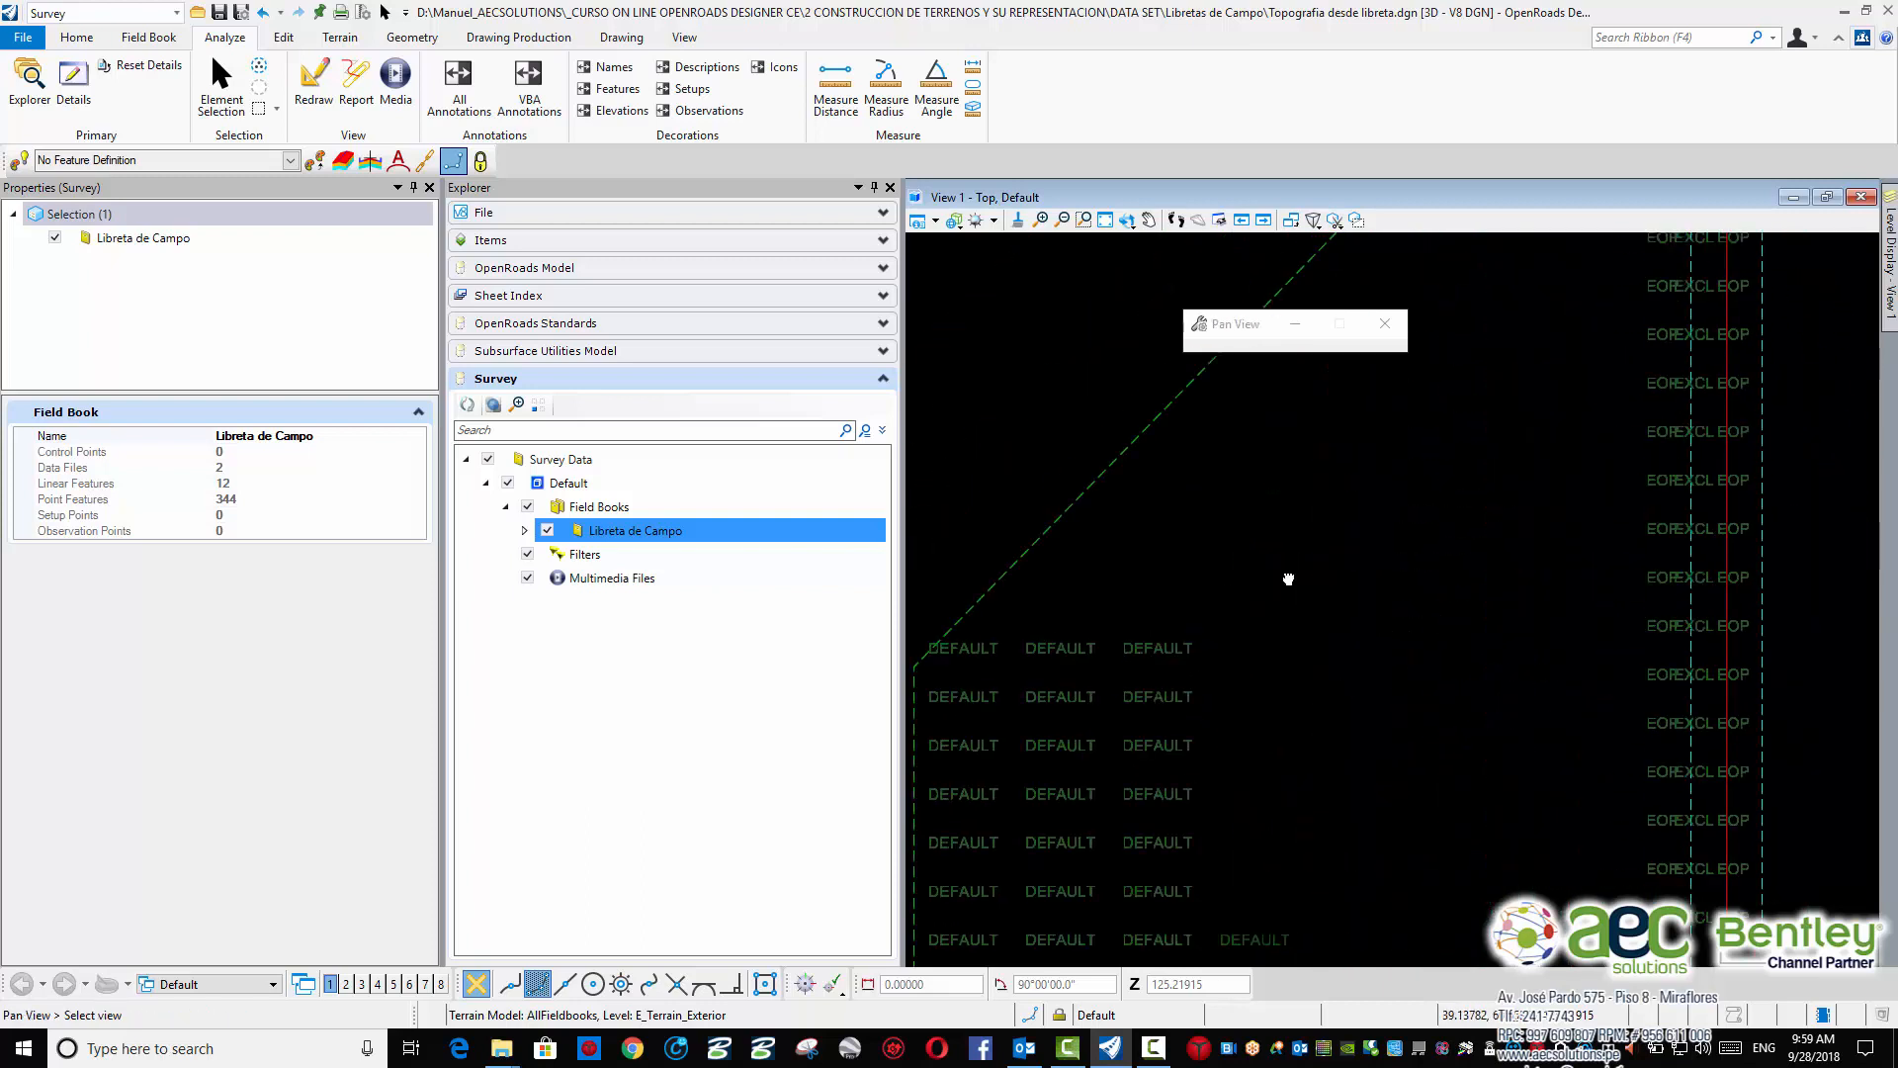
pyautogui.scroll(1, 1285, 629)
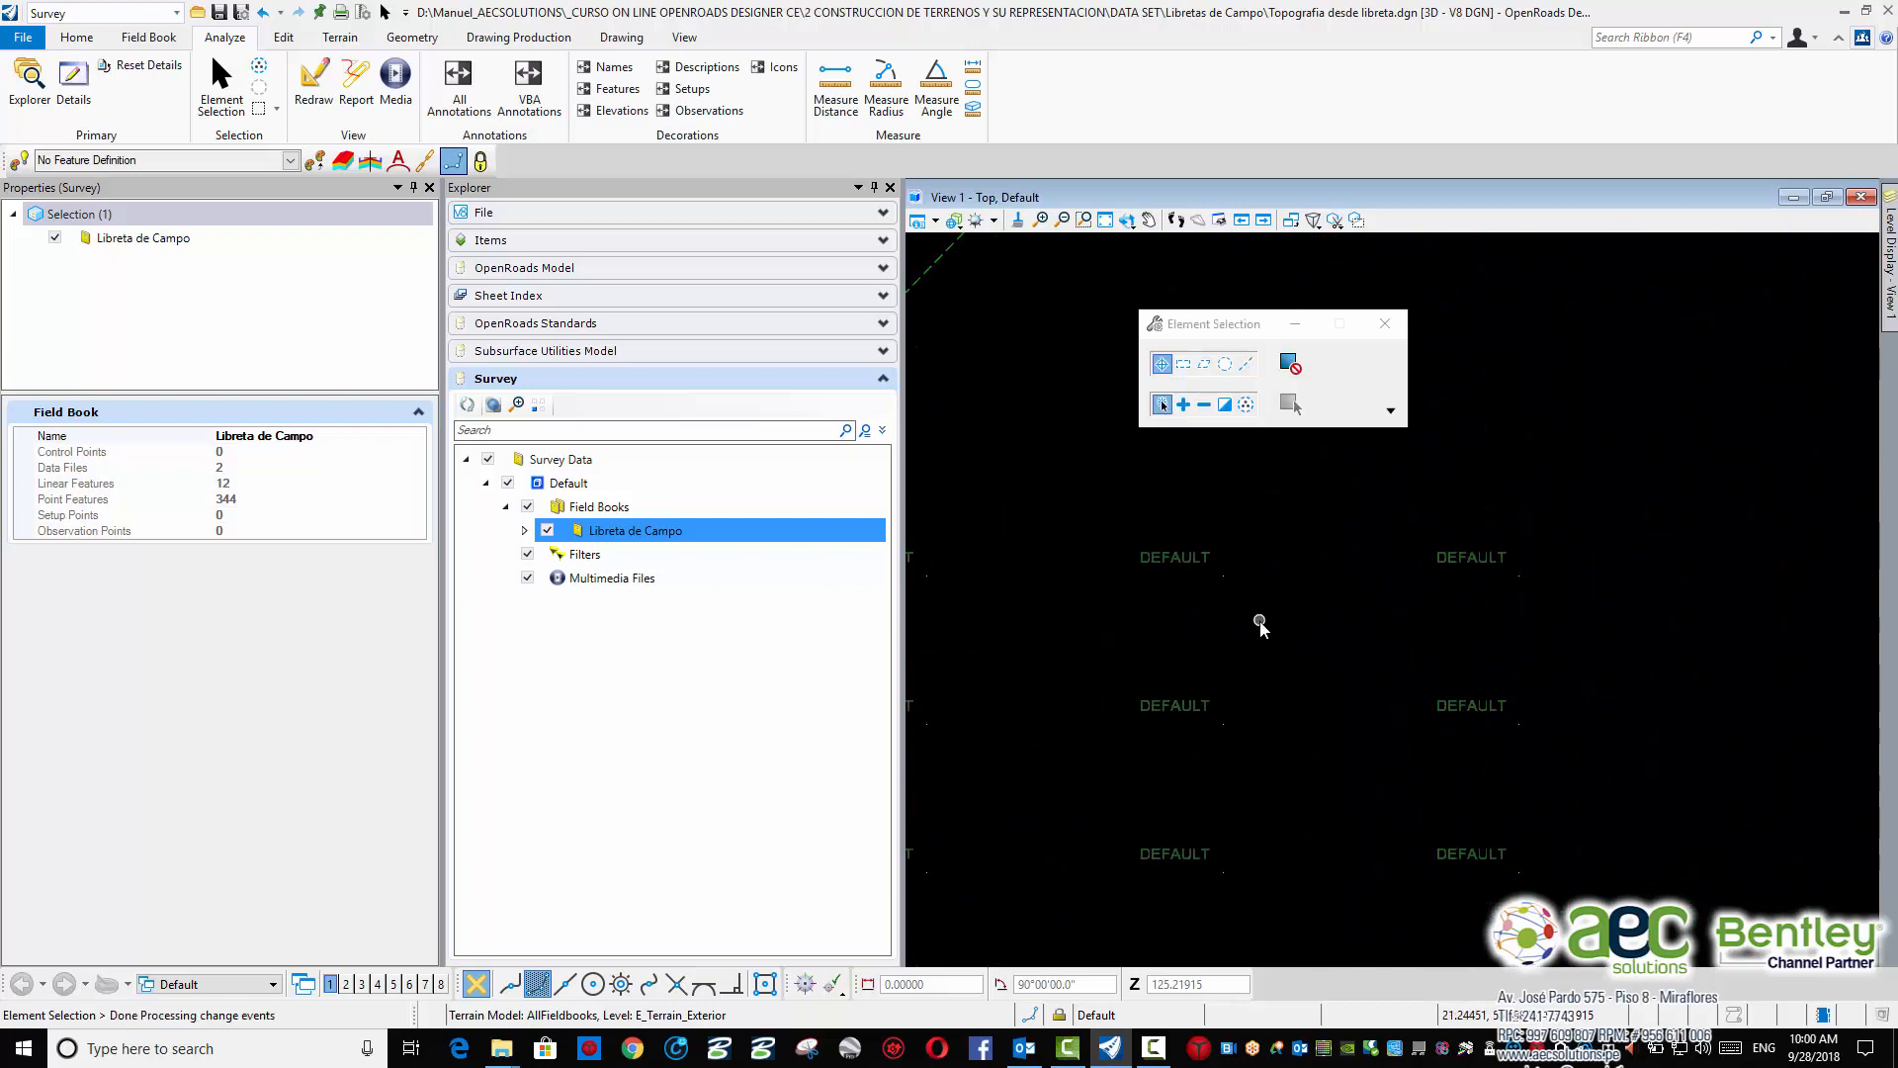
pyautogui.scroll(-2, 1275, 633)
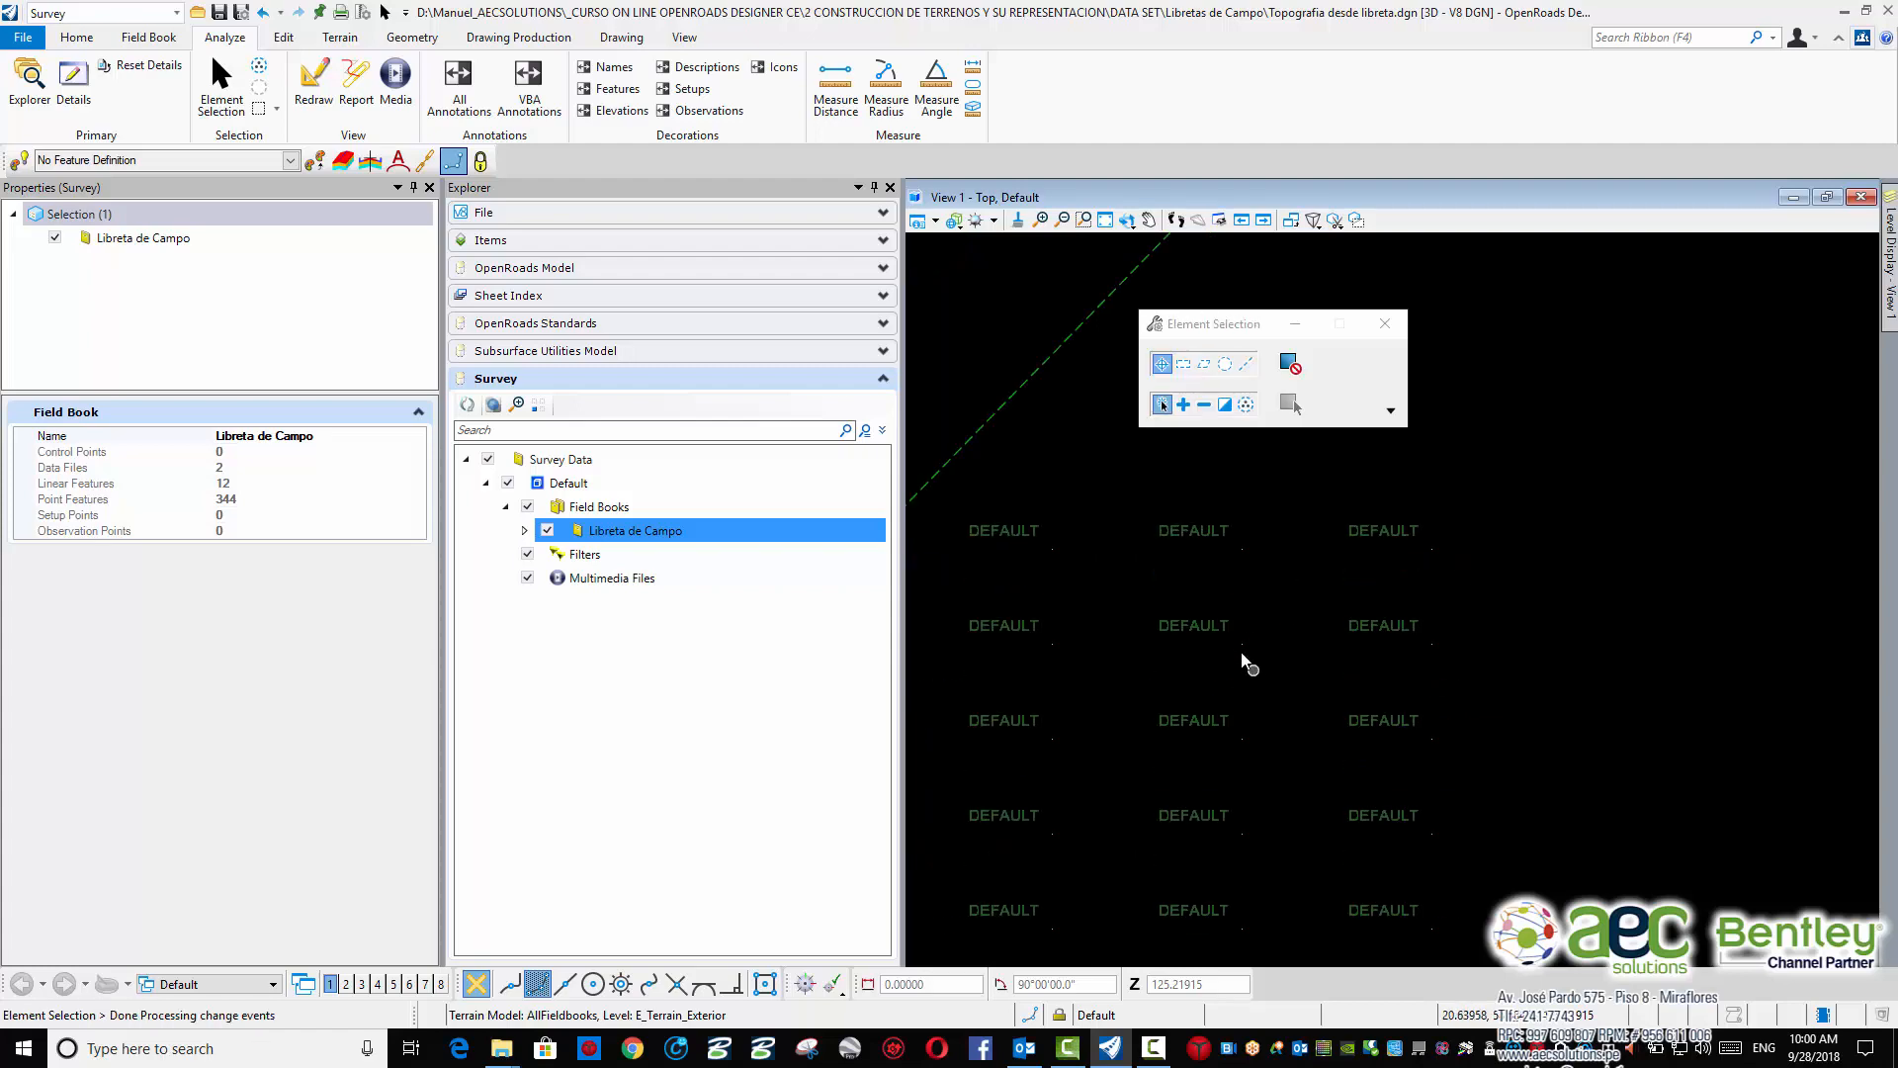
pyautogui.moveTo(1296, 631); pyautogui.dragTo(1176, 658, button='middle')
pyautogui.scroll(-4, 1376, 627)
pyautogui.moveTo(1386, 630); pyautogui.dragTo(1271, 650, button='middle')
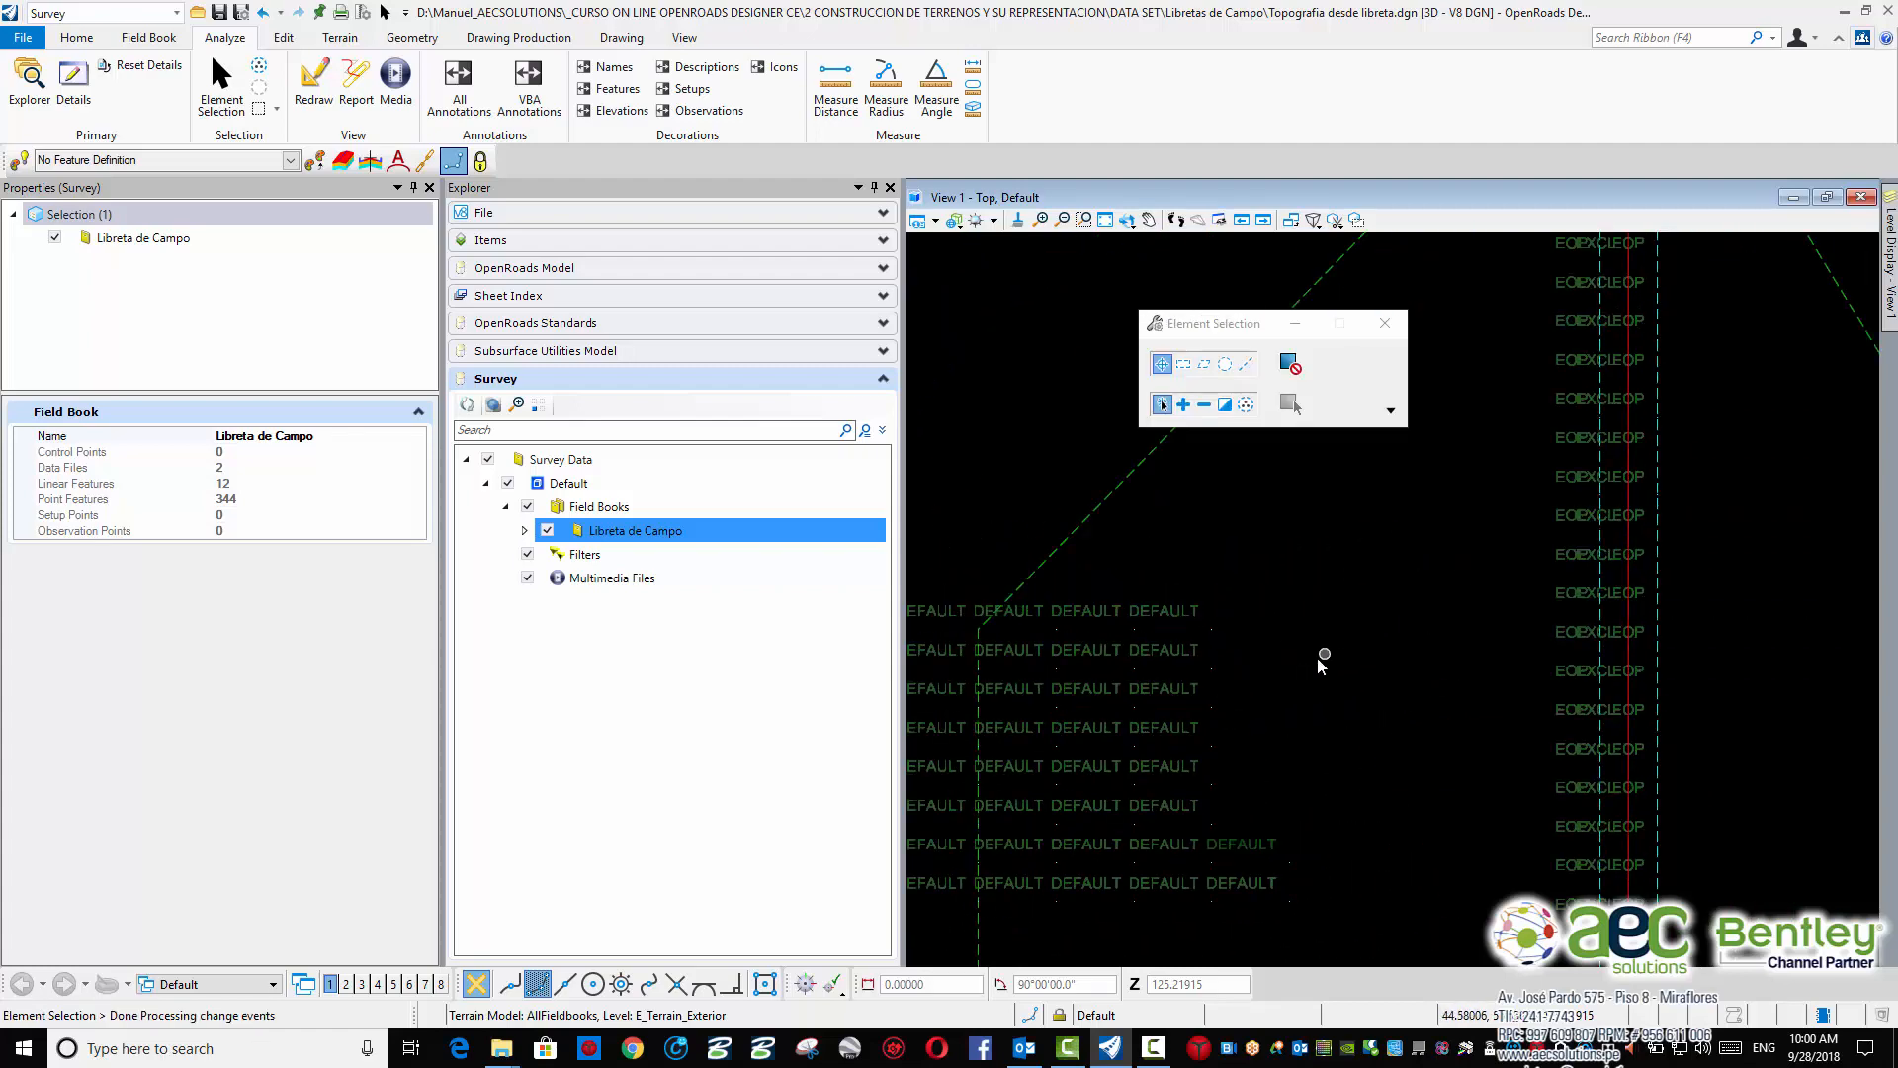
pyautogui.scroll(3, 1317, 656)
pyautogui.moveTo(1052, 656); pyautogui.dragTo(1278, 615, button='middle')
pyautogui.scroll(2, 1274, 613)
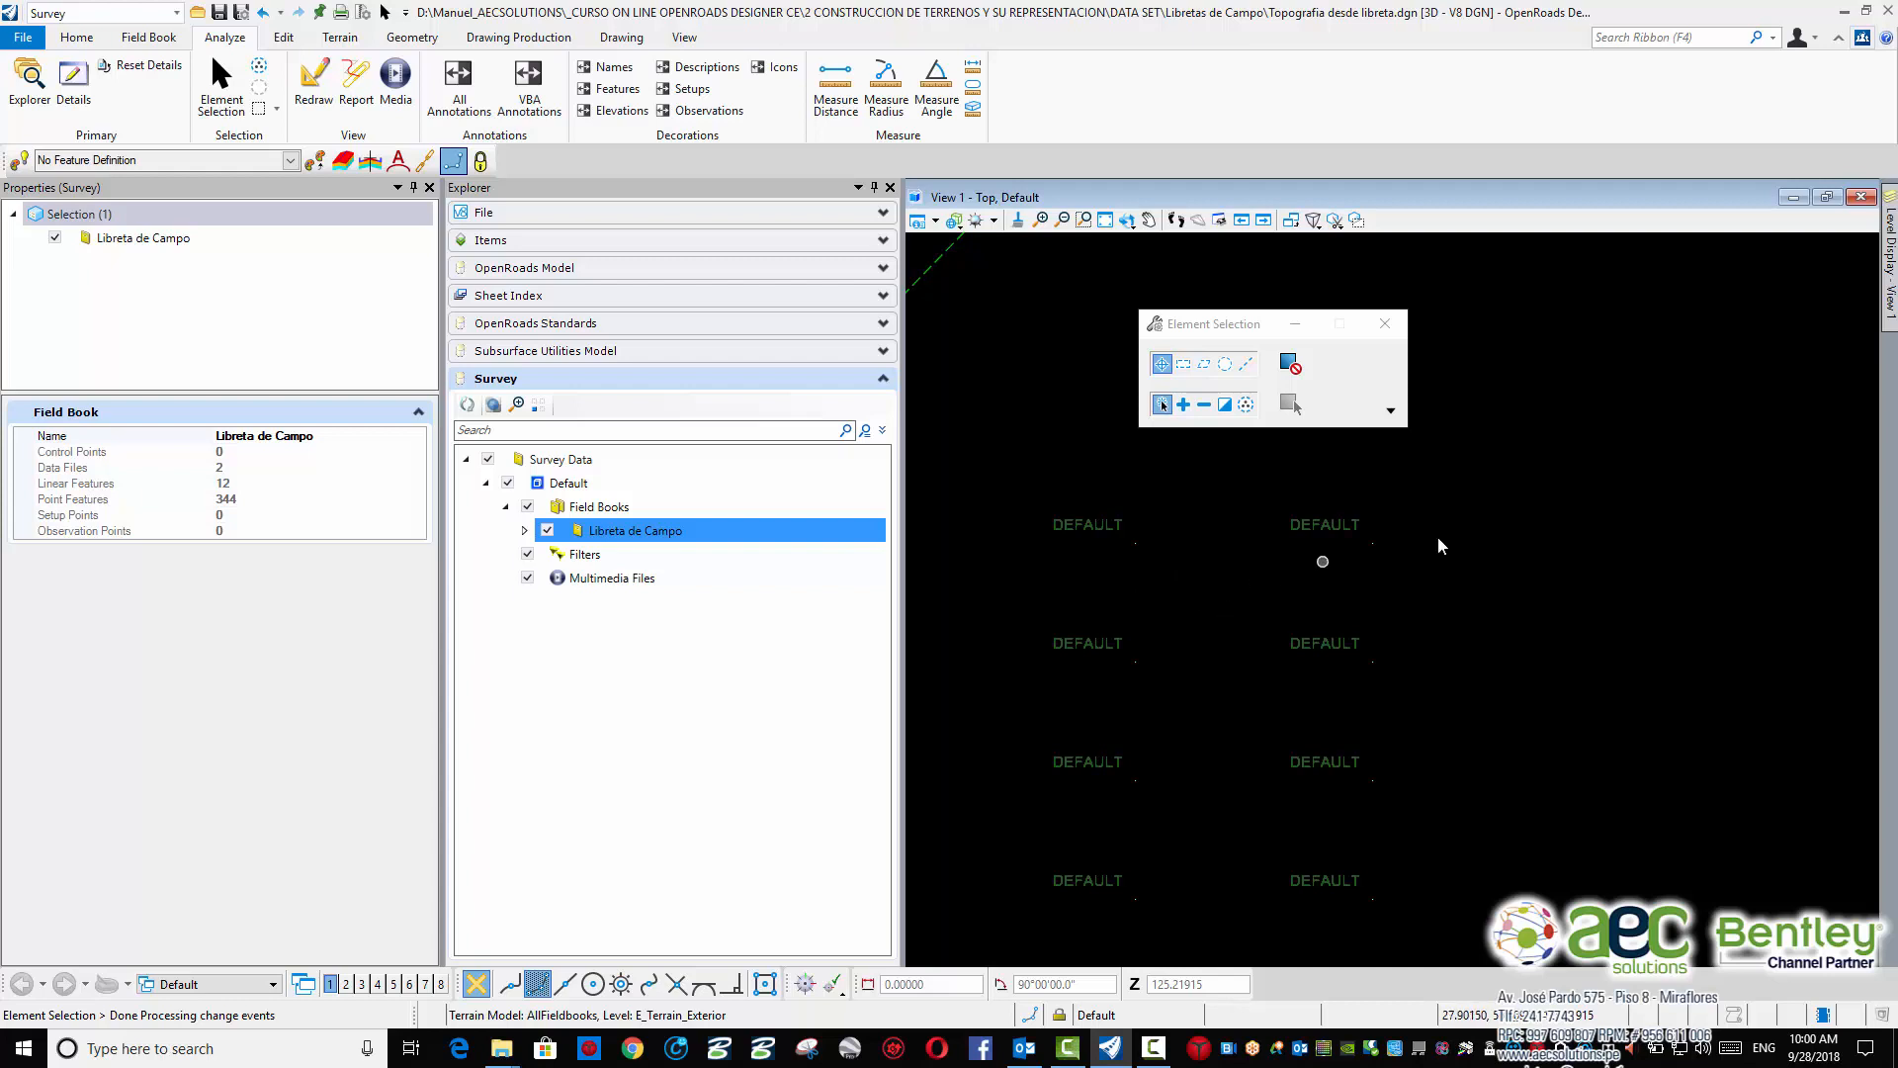
# Generate a survey linear feature report for the road's western edge line EOP 2, review its points and courses, and close it
pyautogui.scroll(-2, 1432, 549)
pyautogui.moveTo(1473, 542); pyautogui.dragTo(1125, 654, button='middle')
pyautogui.scroll(2, 1372, 653)
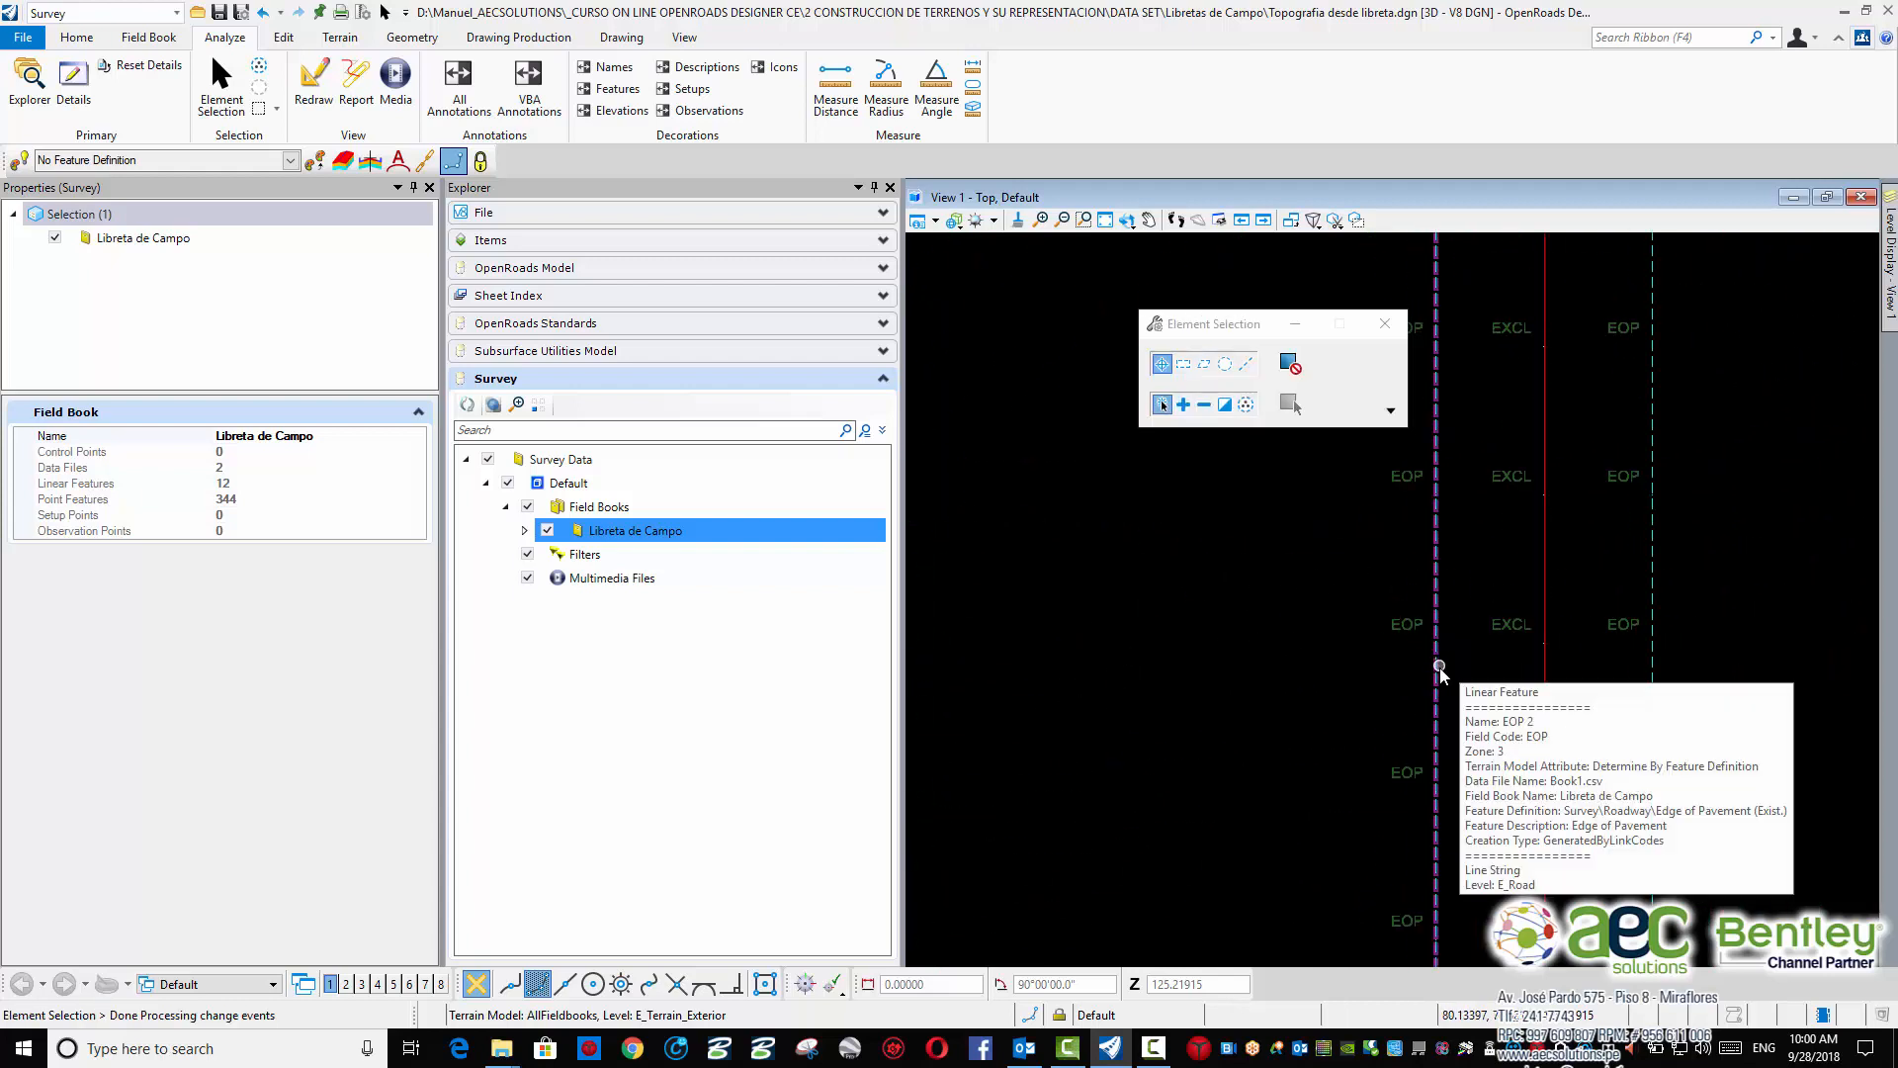
pyautogui.click(1438, 669)
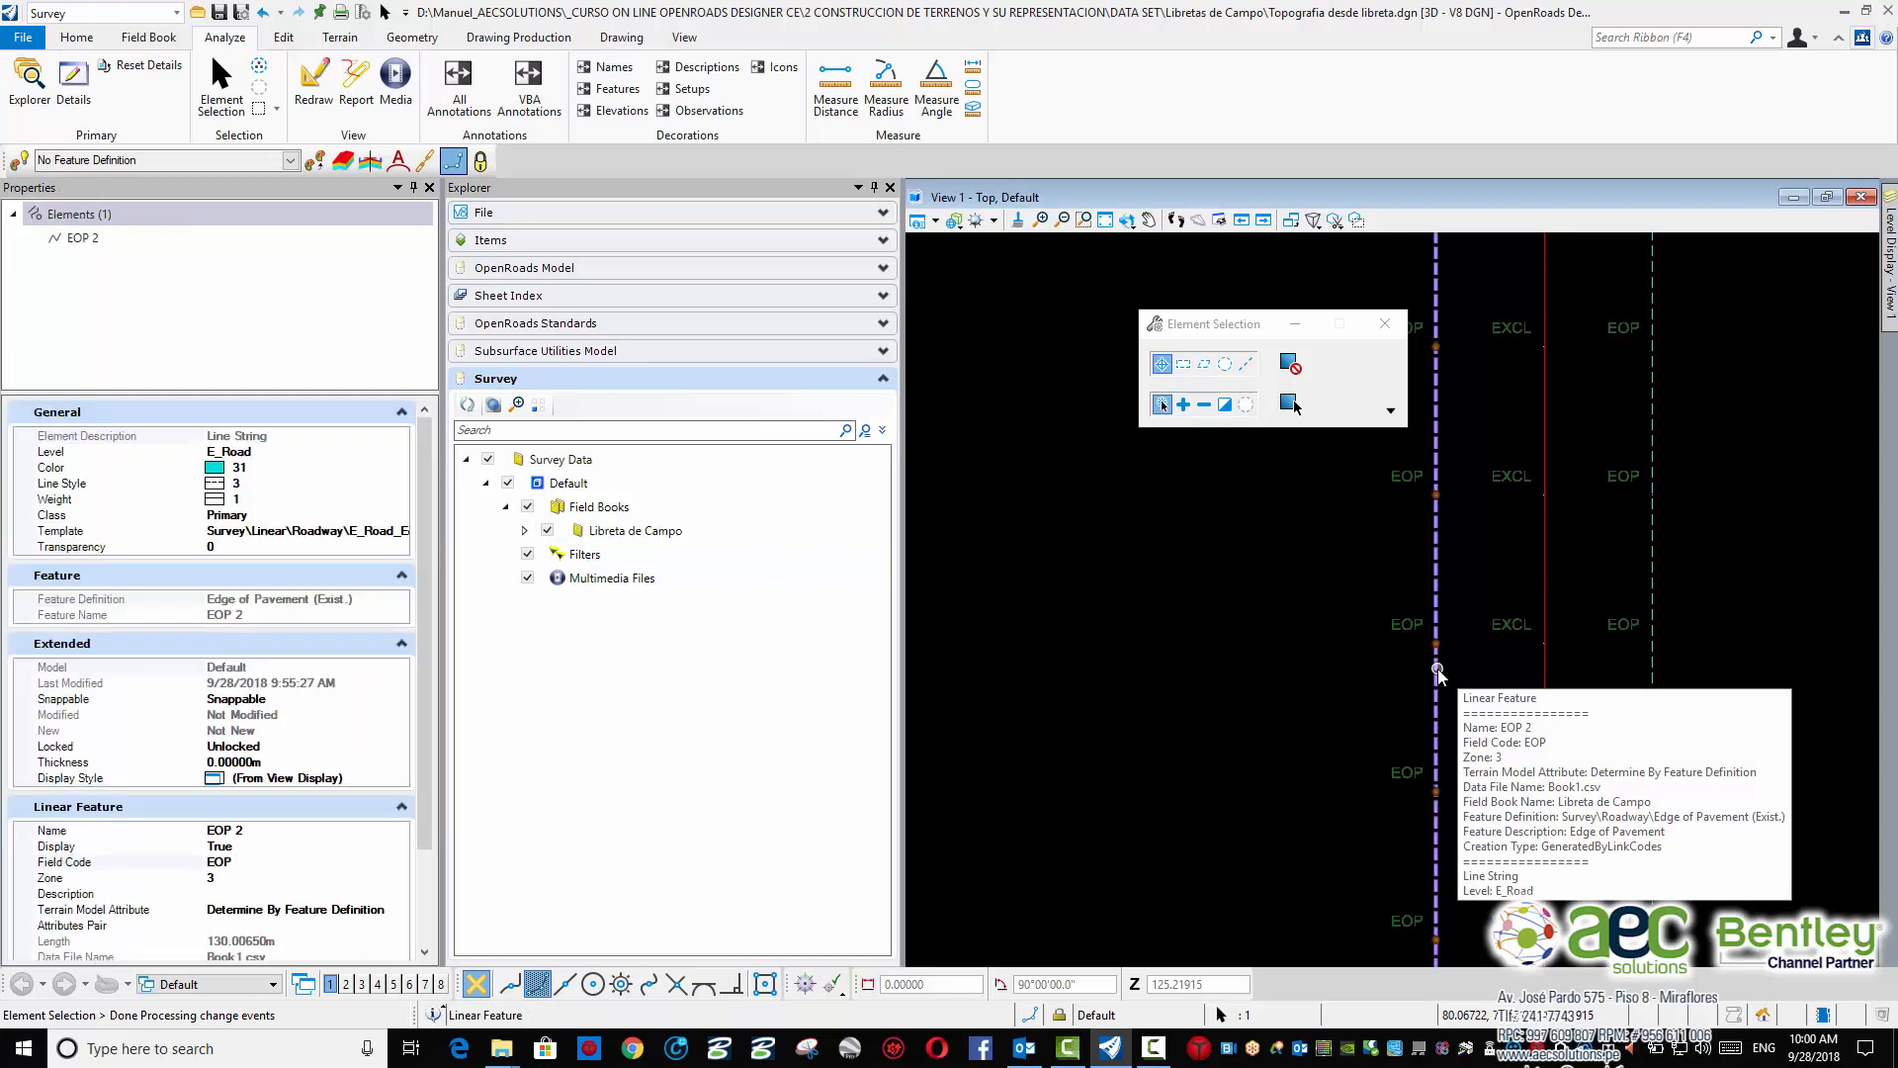
pyautogui.moveTo(1435, 668)
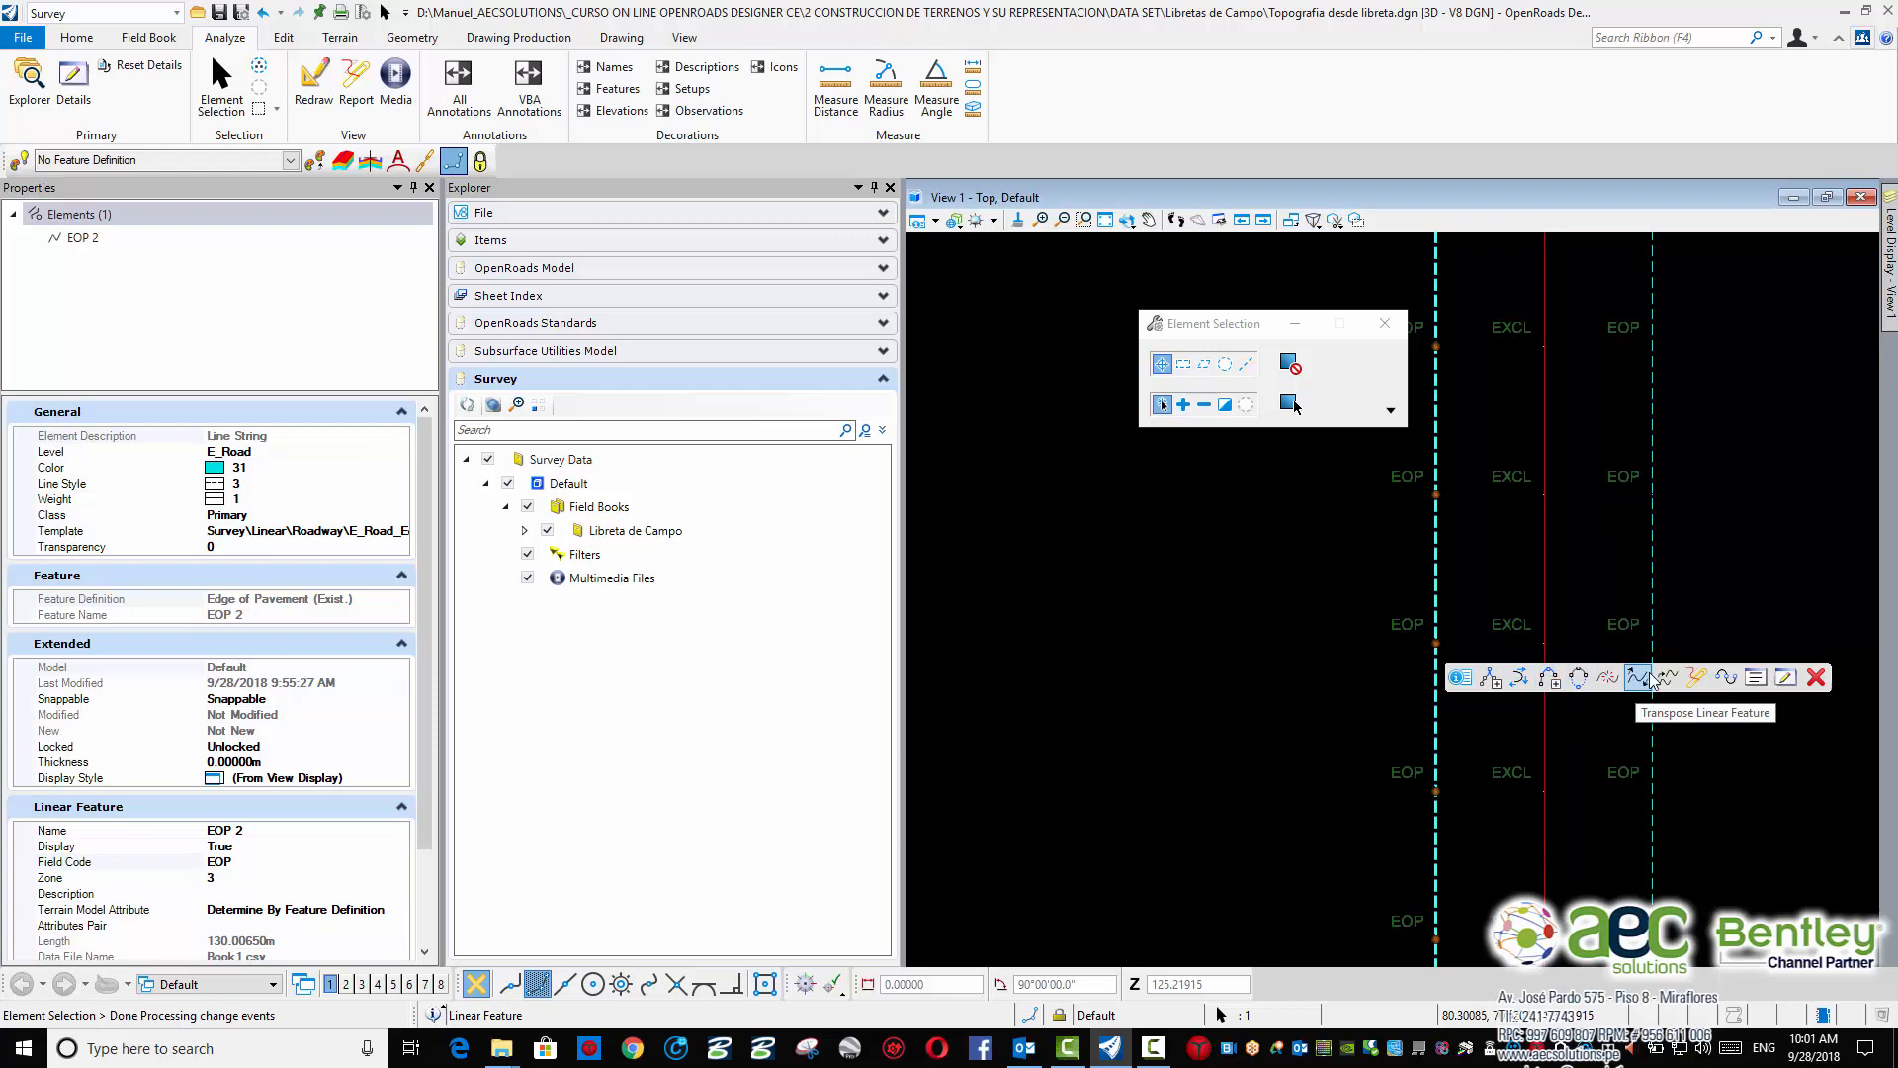
pyautogui.click(1696, 678)
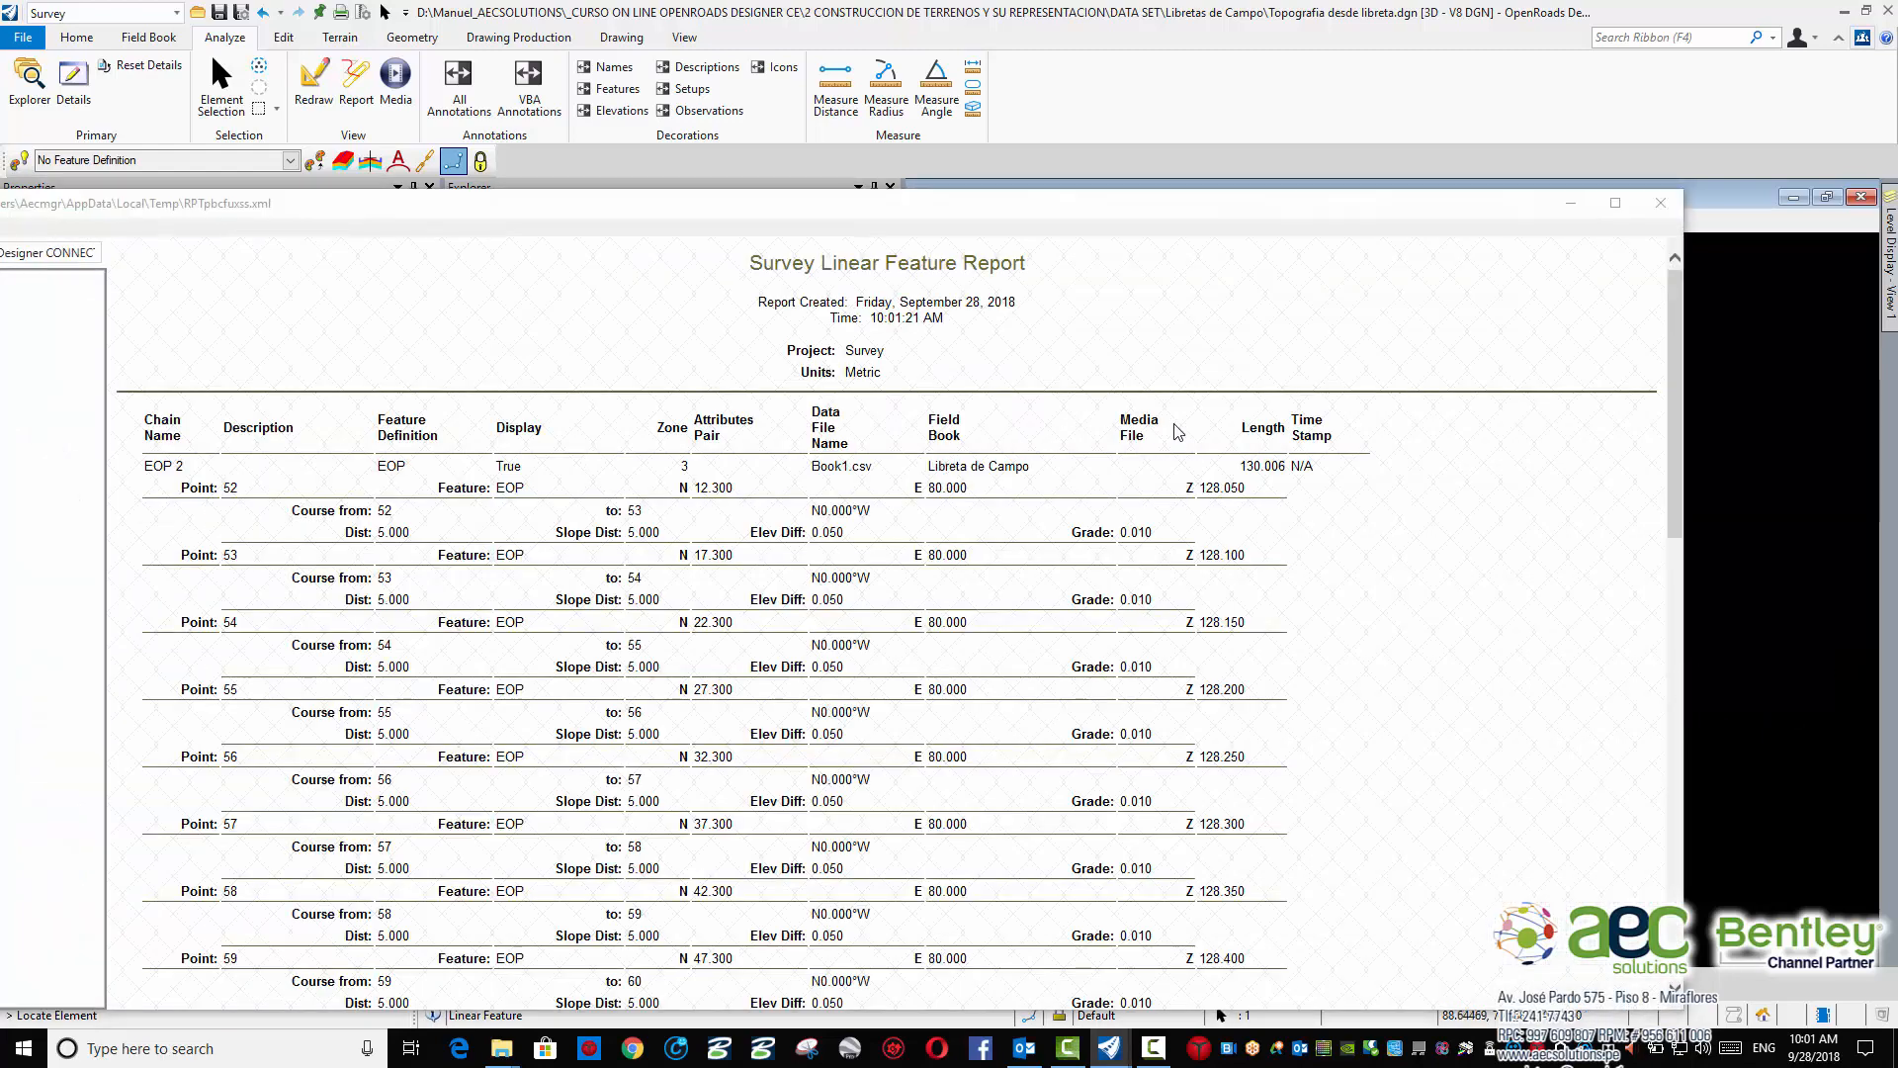
pyautogui.scroll(-5, 853, 541)
pyautogui.scroll(-5, 853, 541)
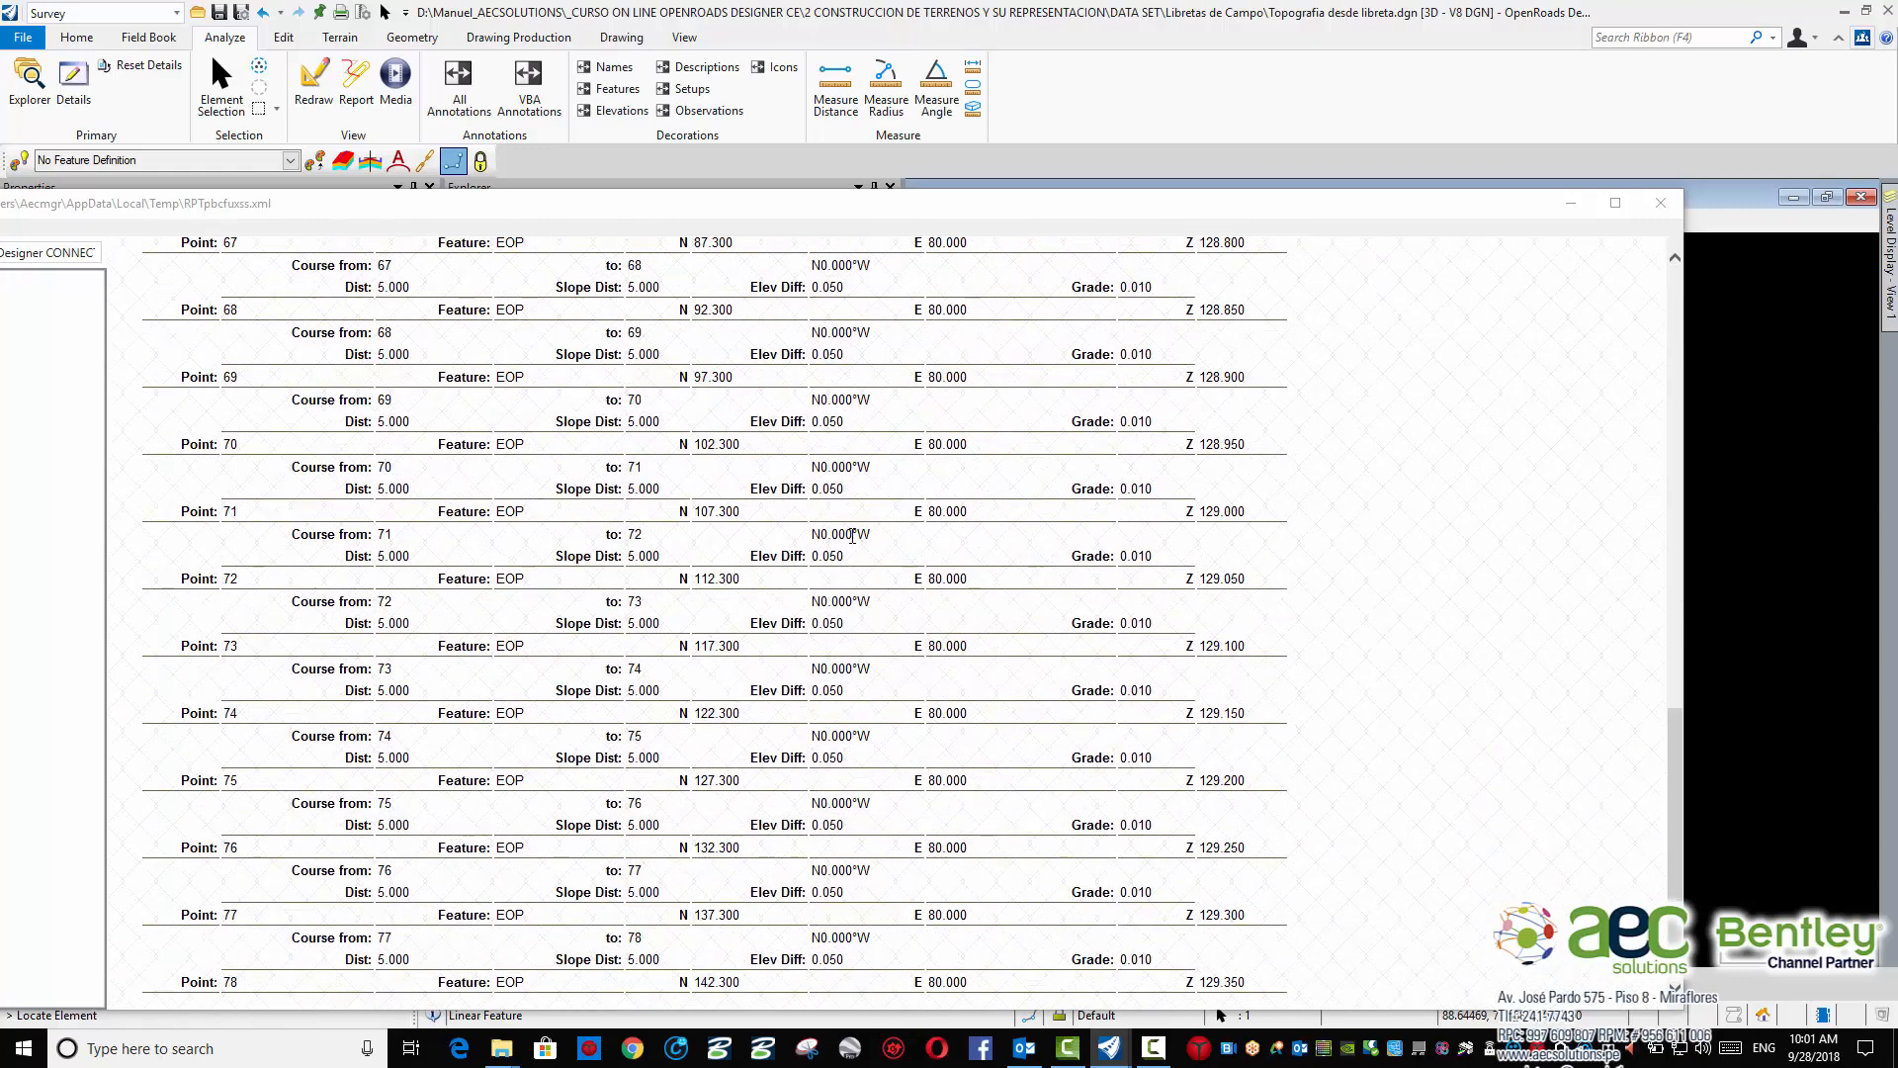
pyautogui.scroll(10, 852, 541)
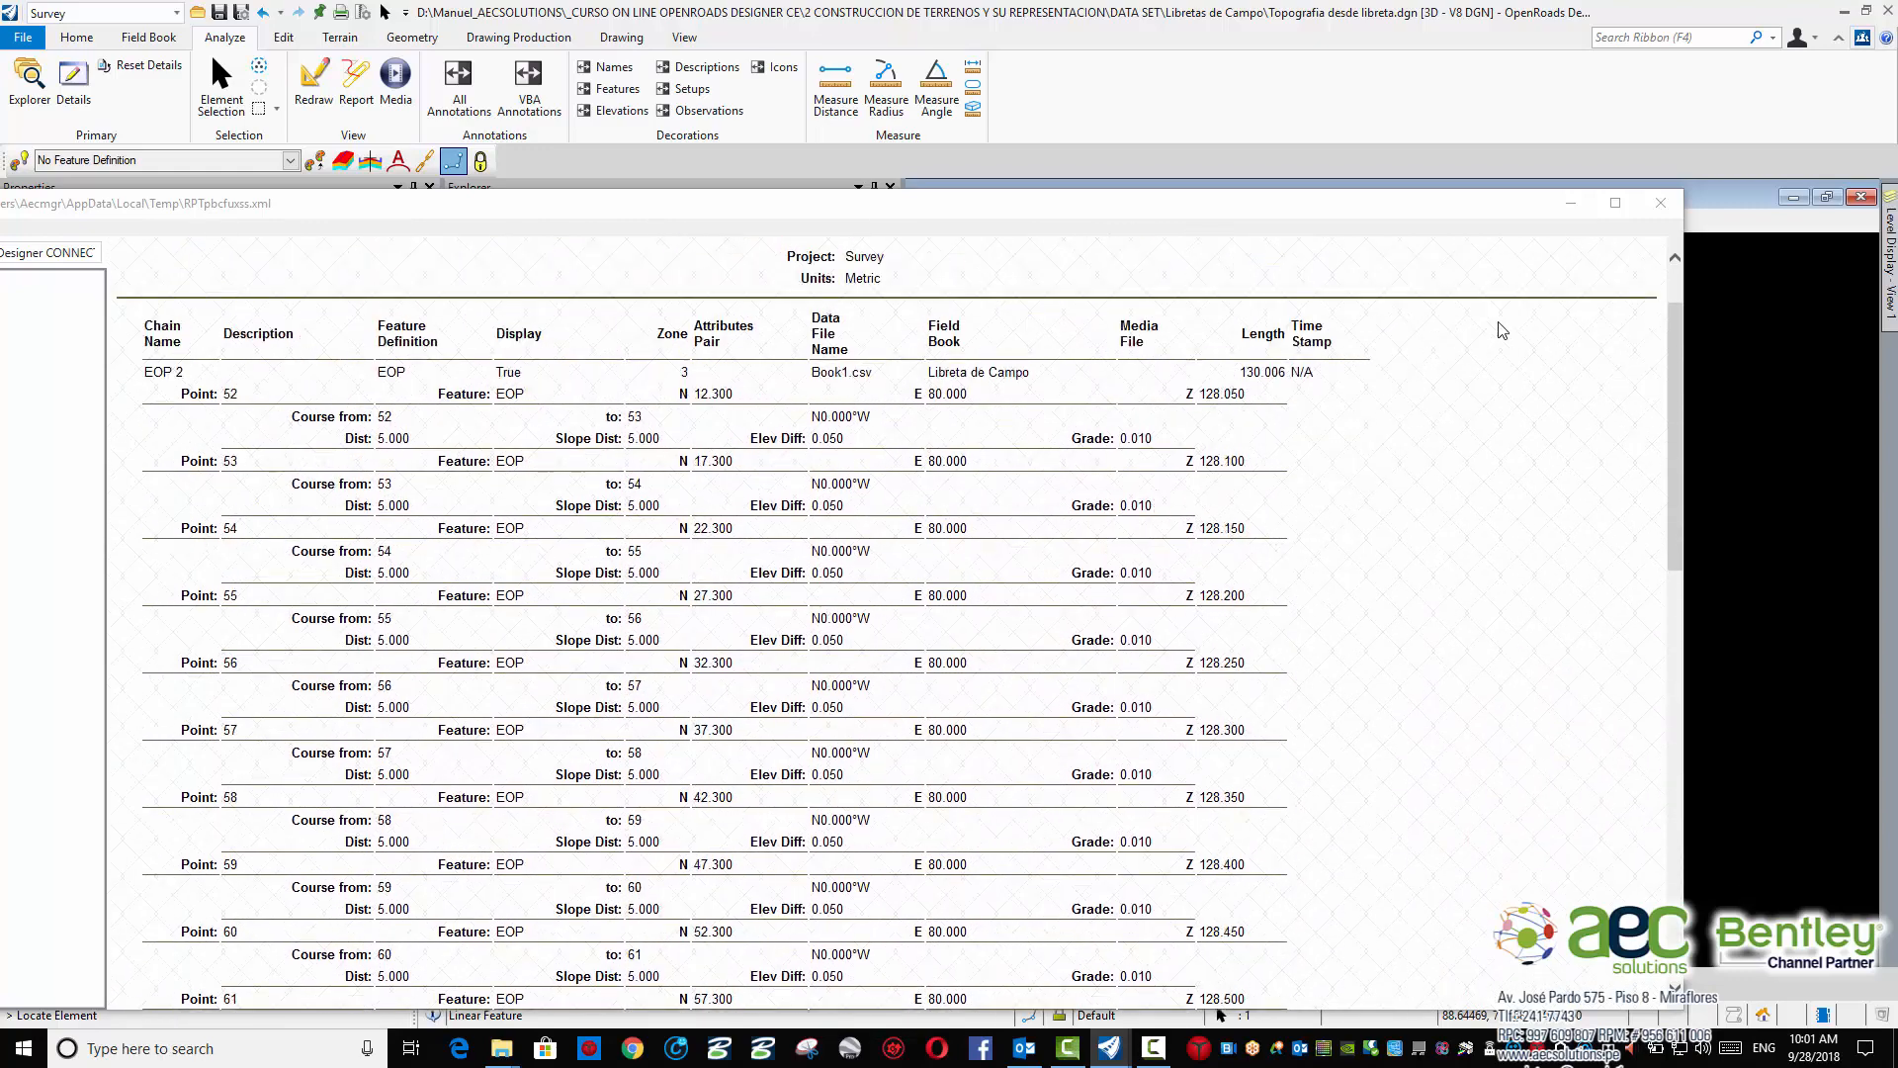
pyautogui.click(1660, 203)
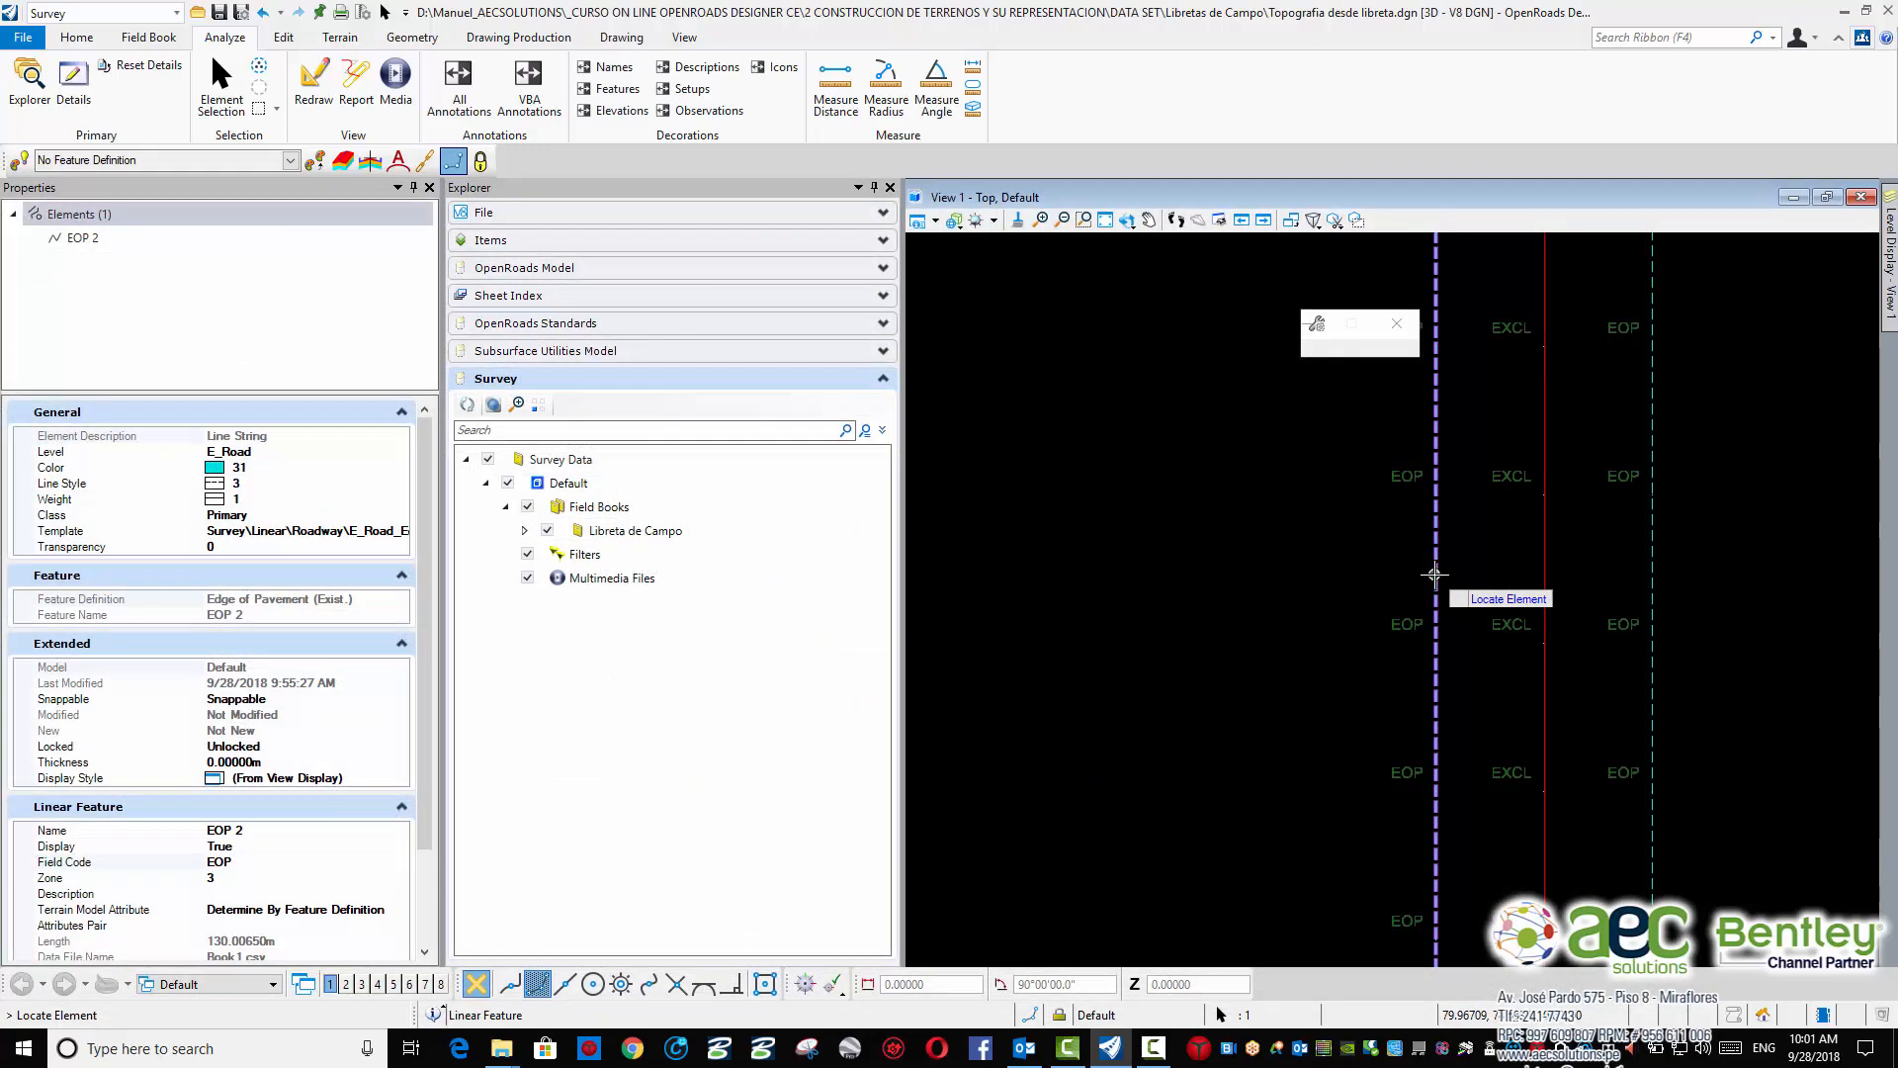
# Open the survey details of the road's western edge line EOP 2, review its point list, and close them
pyautogui.moveTo(1436, 573)
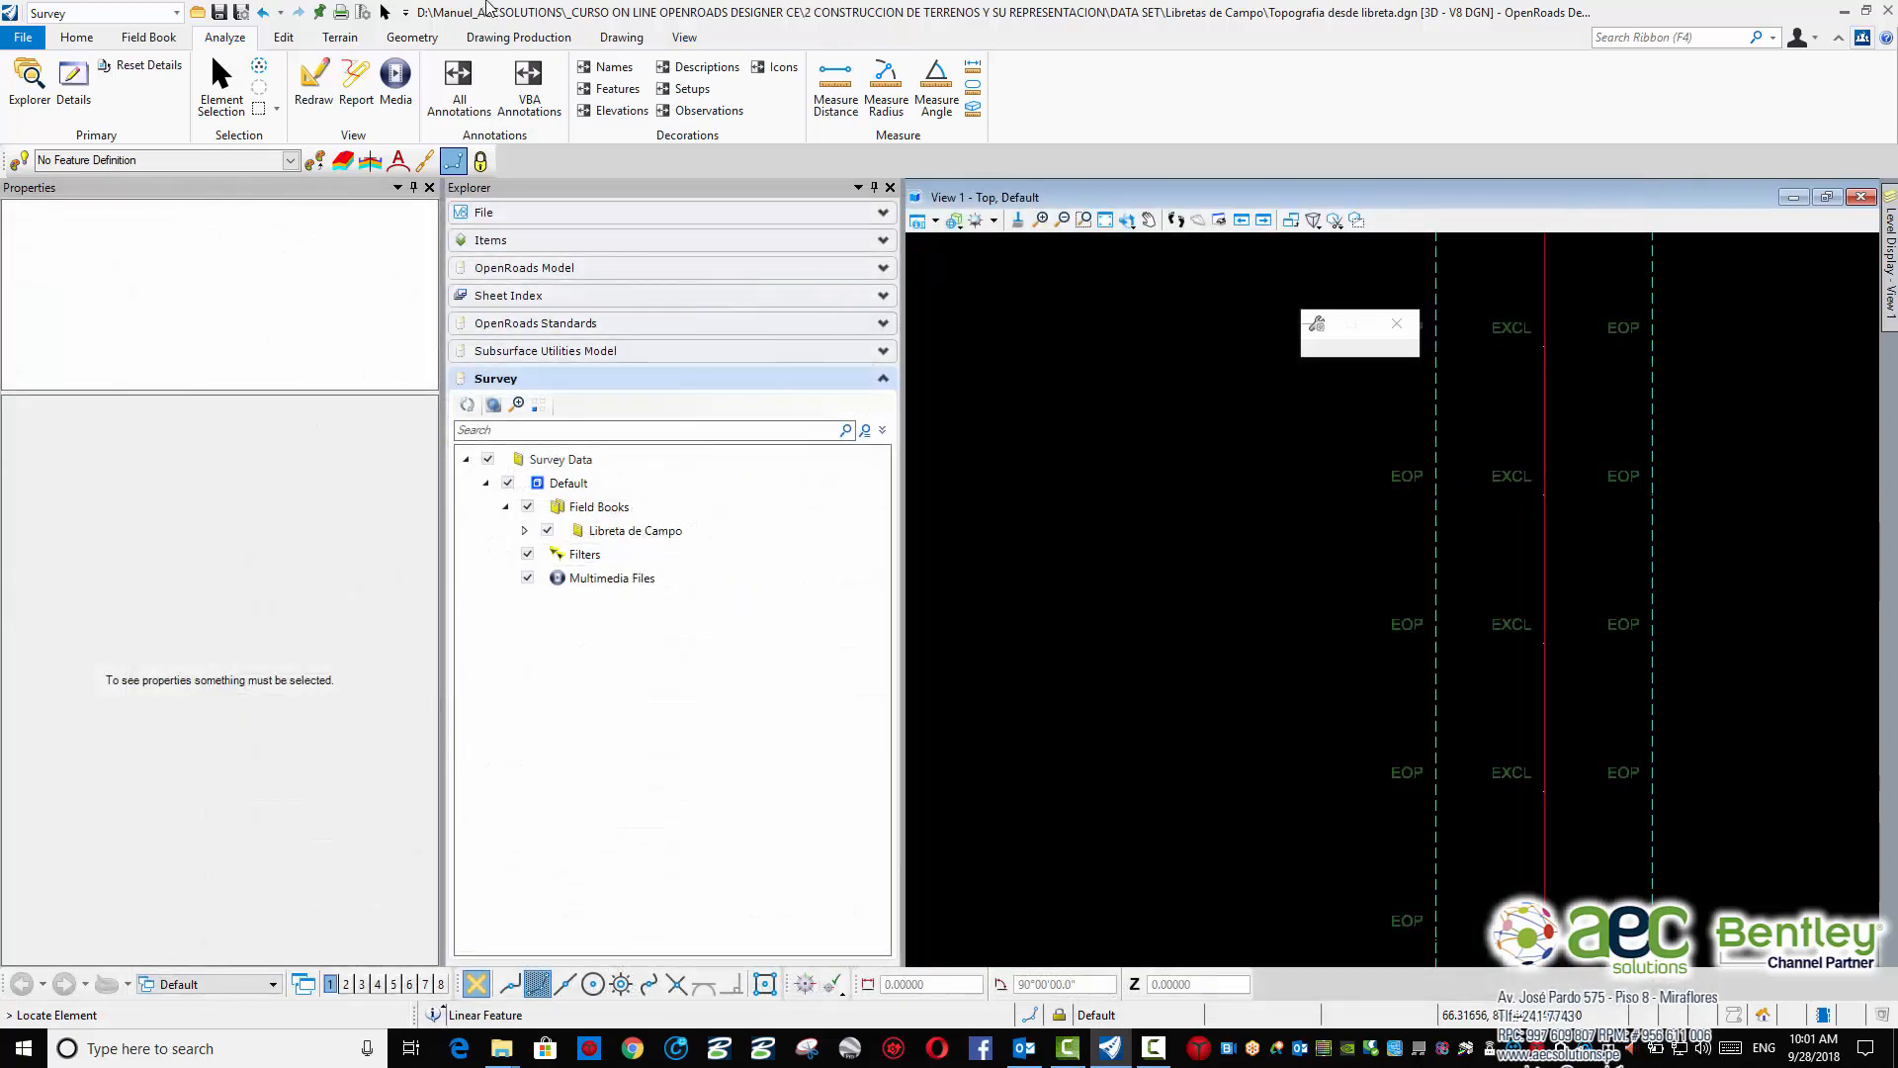
pyautogui.click(384, 12)
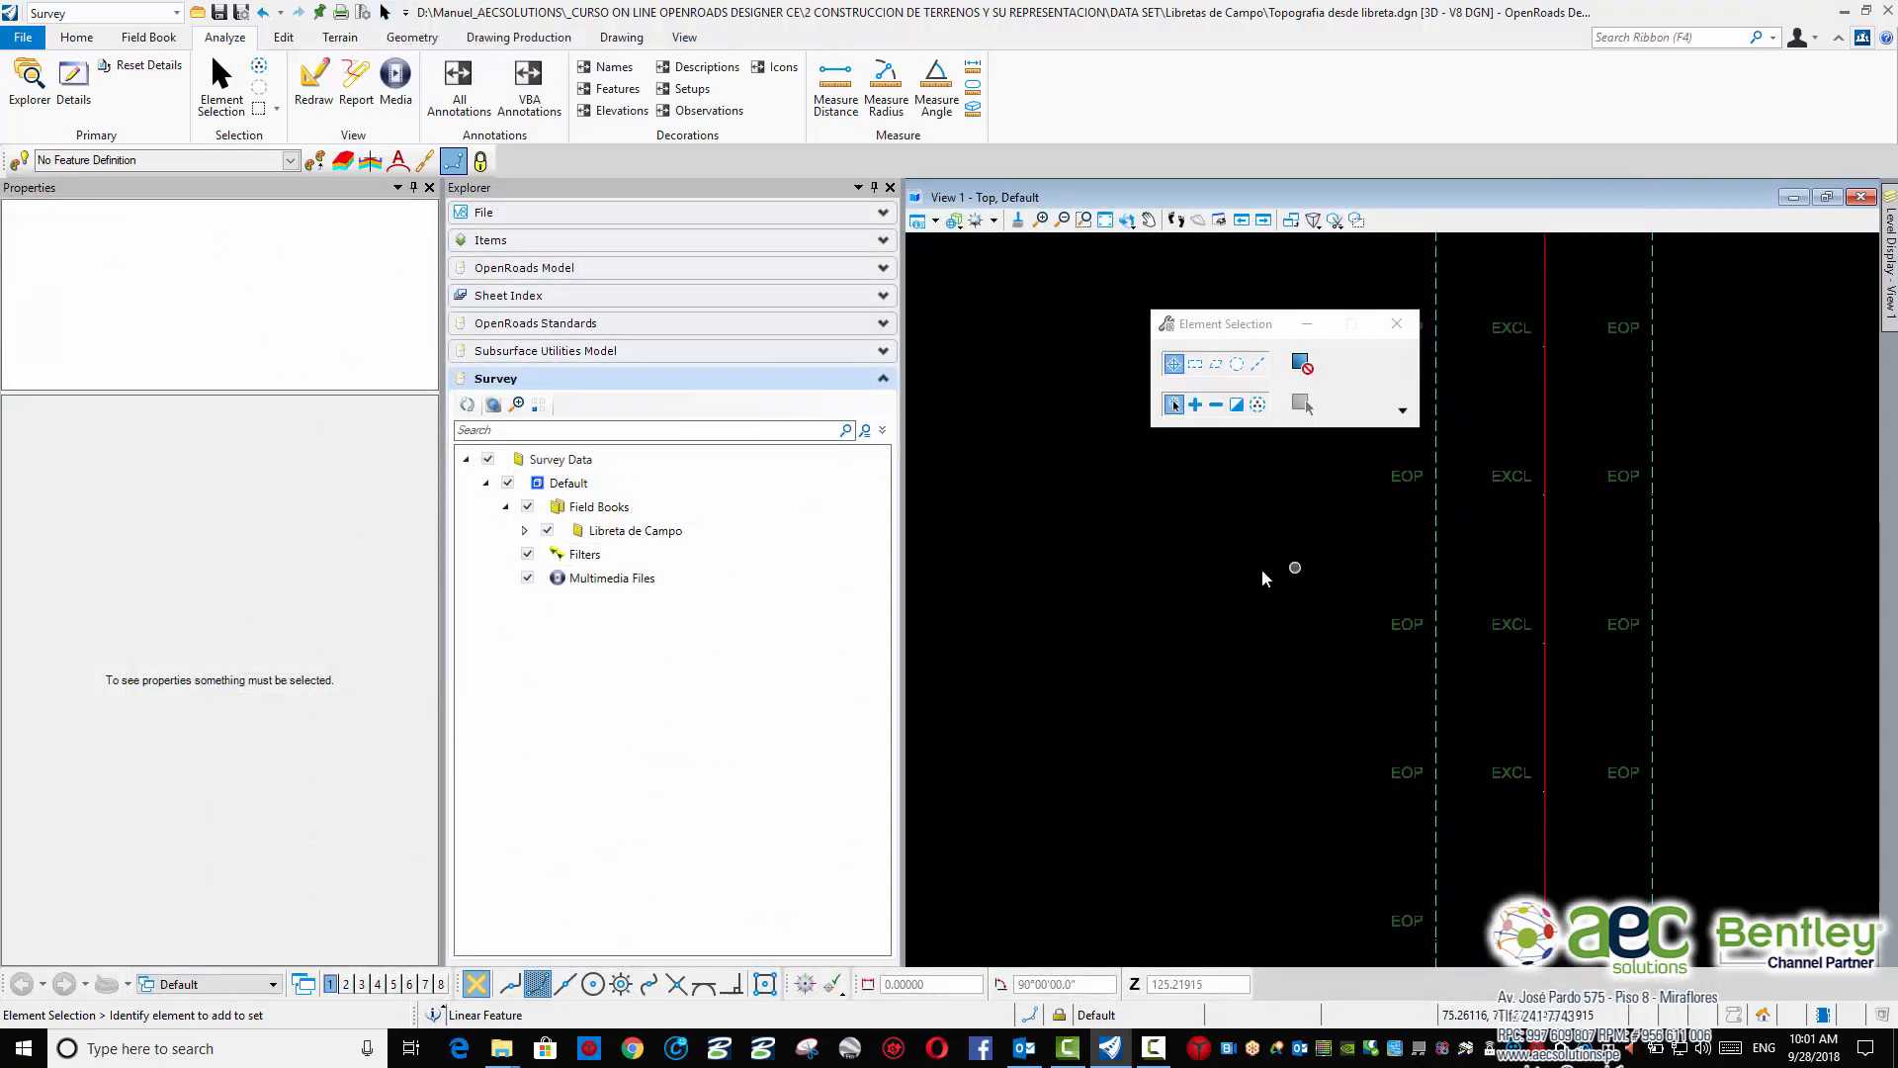
pyautogui.click(1436, 541)
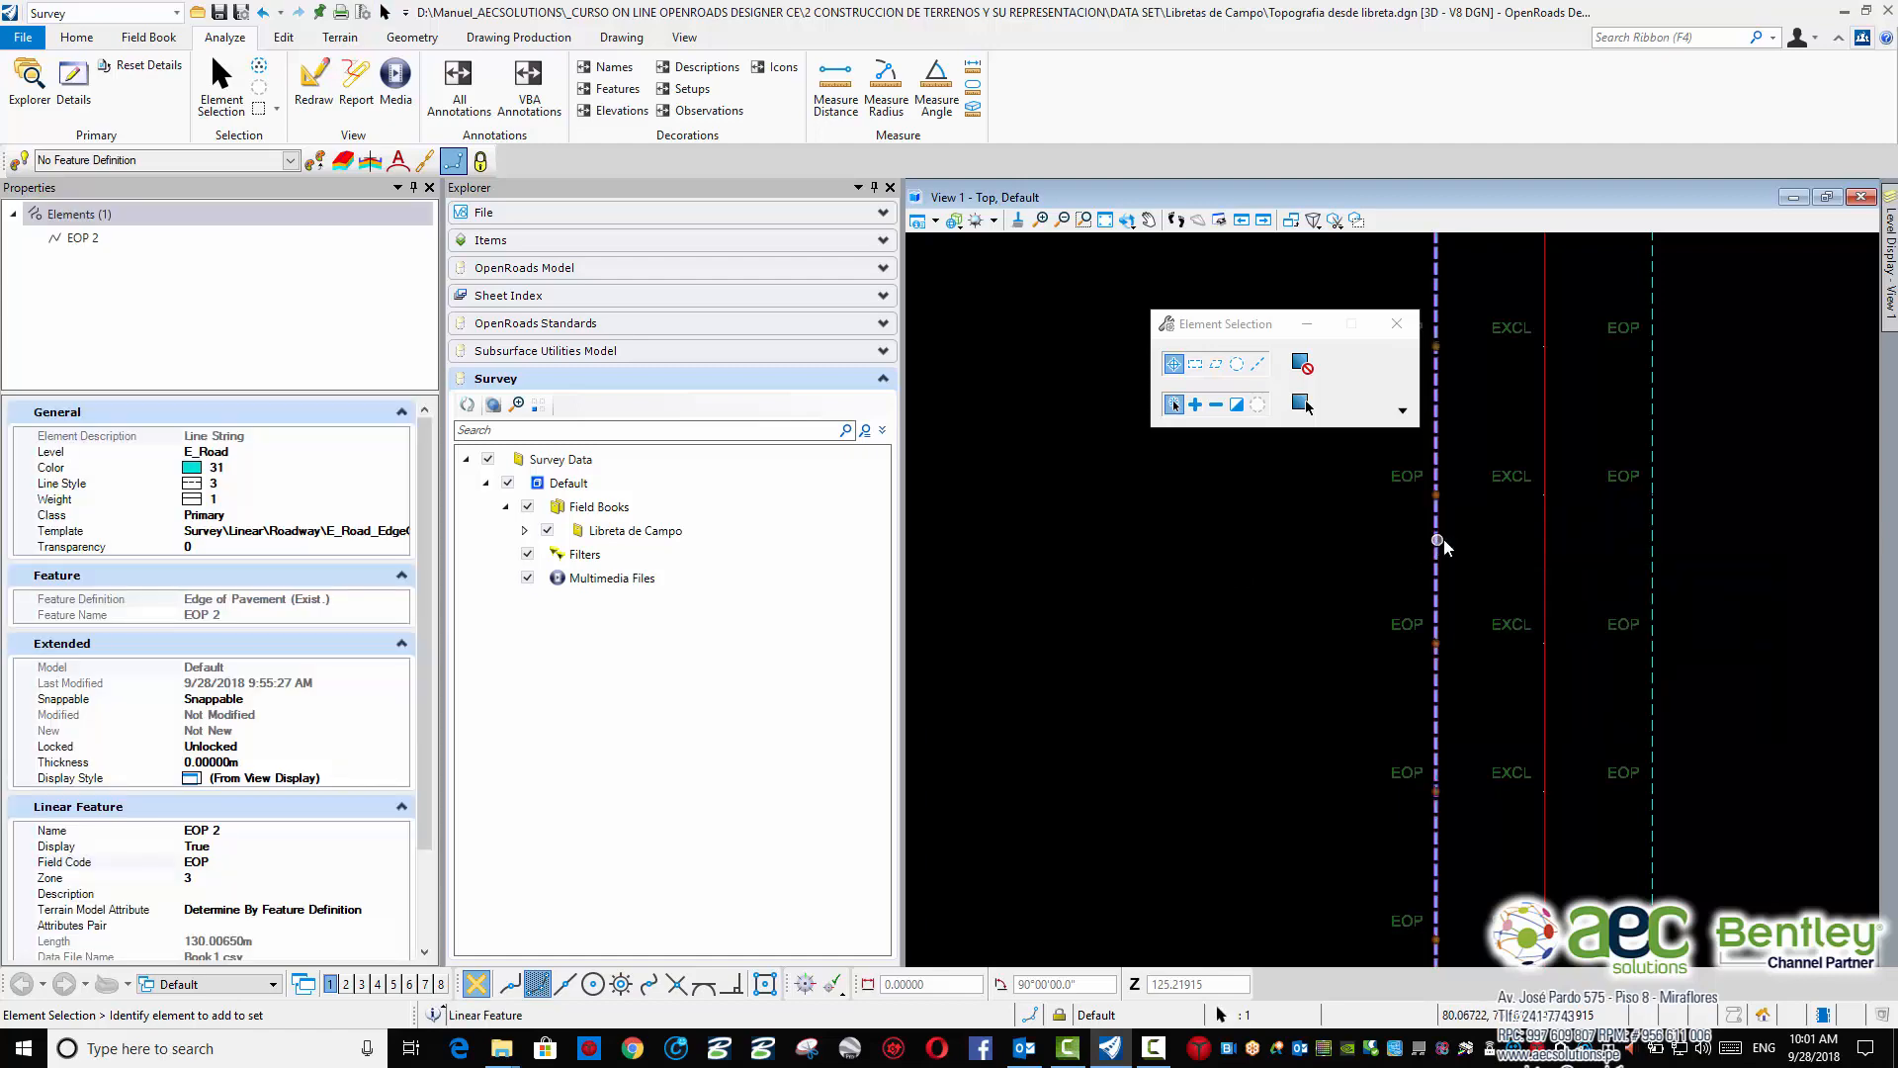
pyautogui.click(1788, 530)
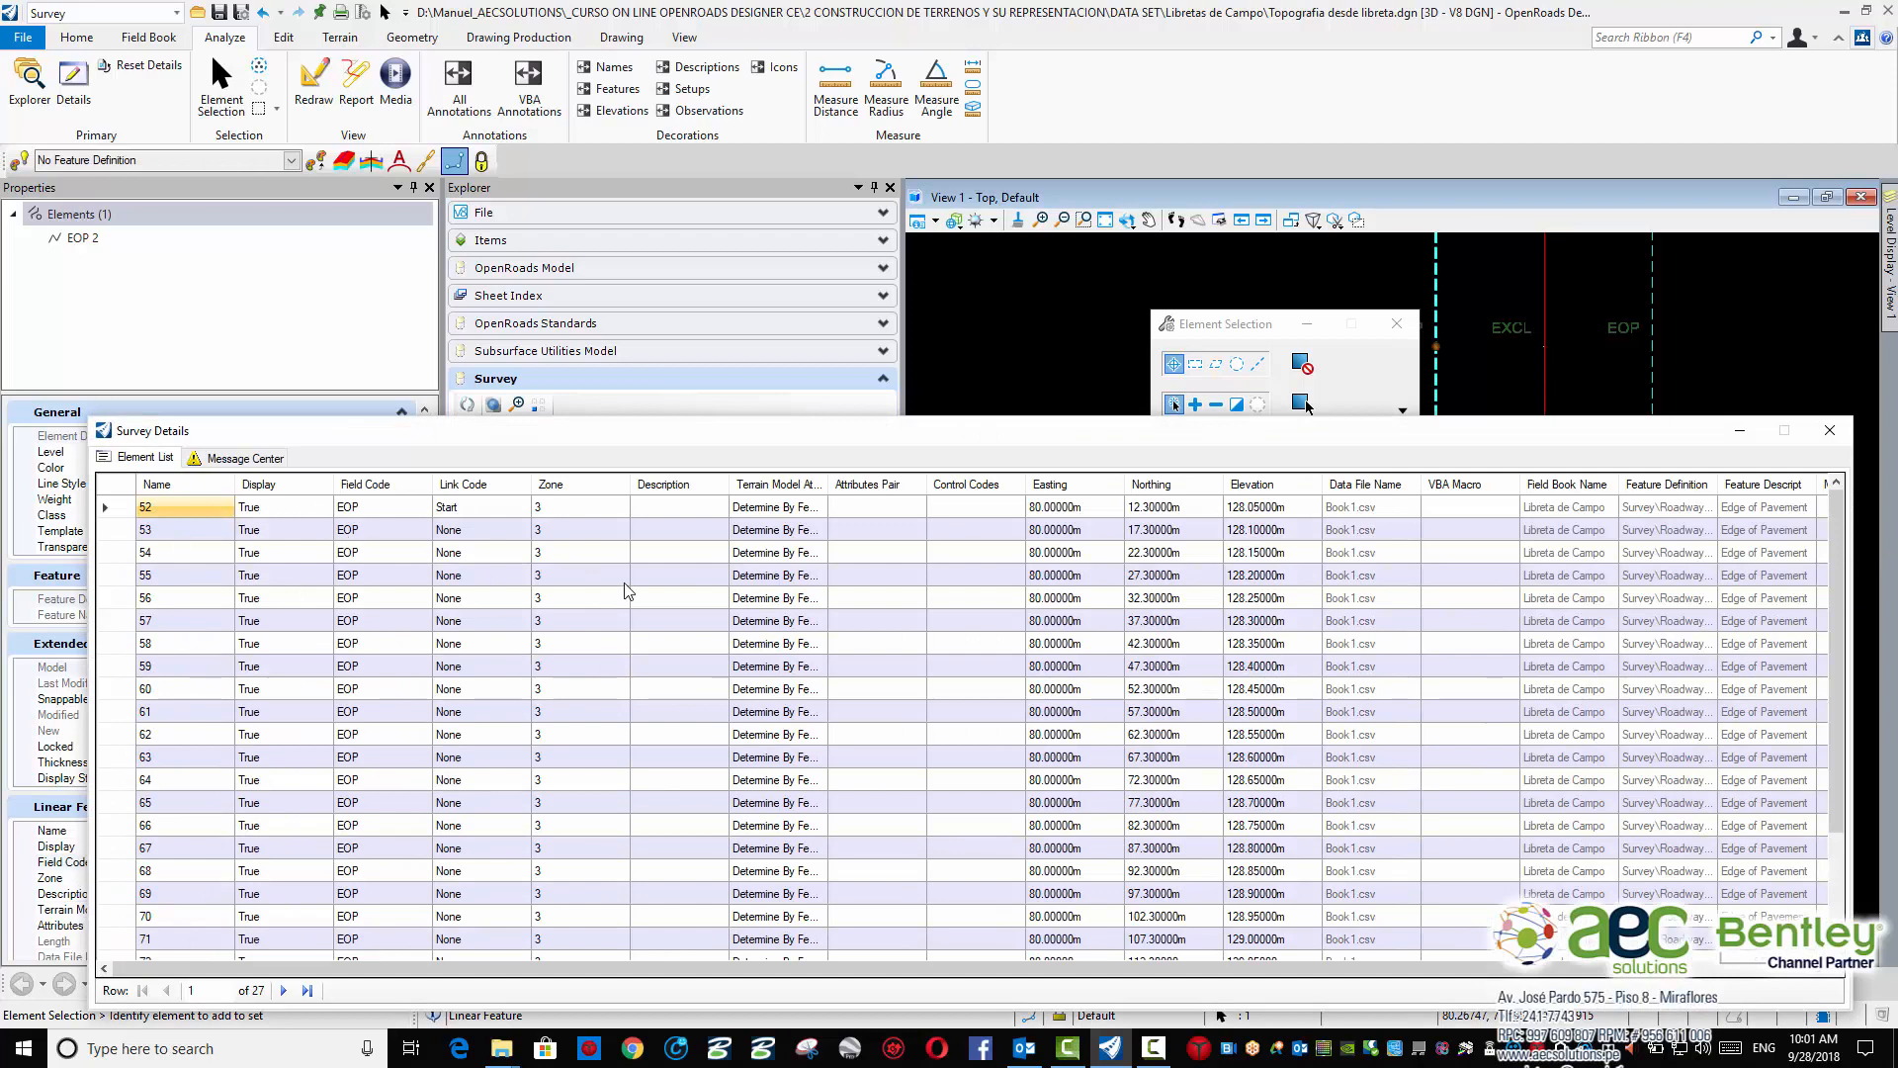
pyautogui.click(412, 507)
pyautogui.click(423, 507)
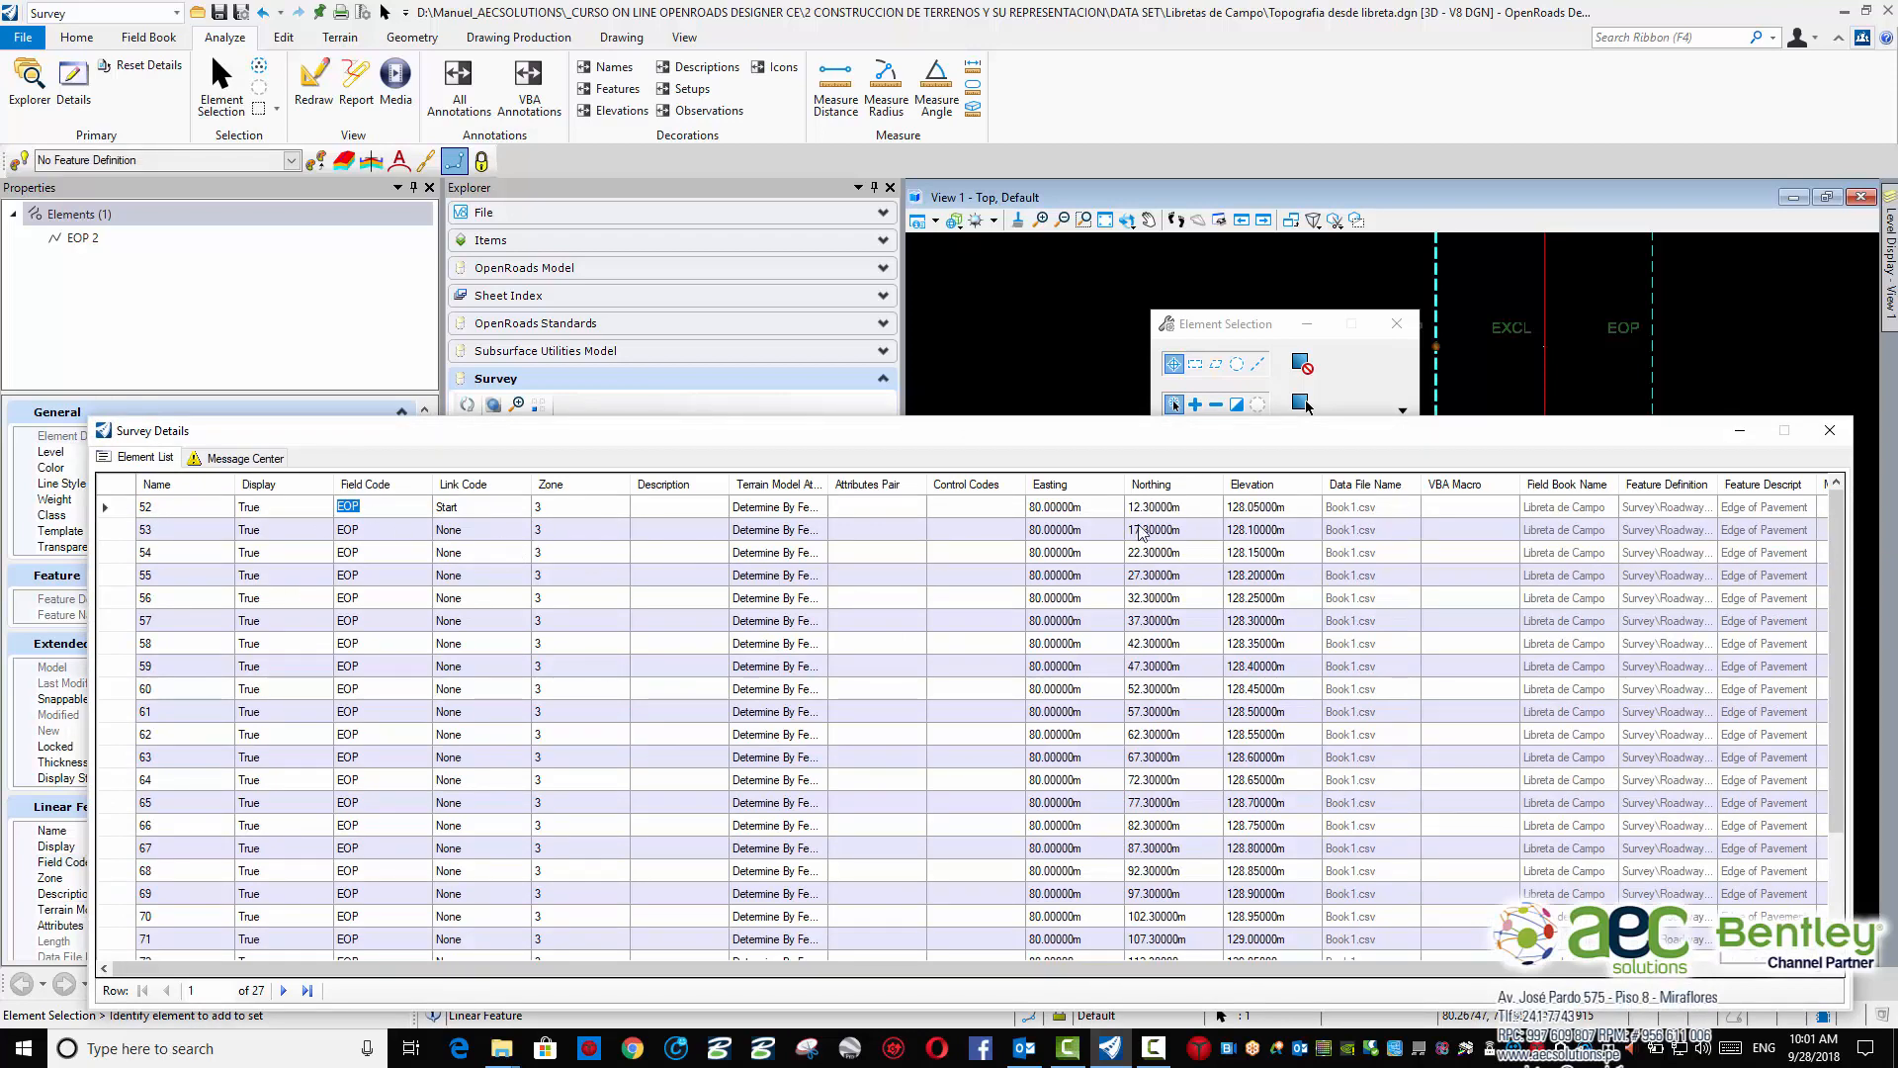
pyautogui.moveTo(1172, 430); pyautogui.dragTo(1026, 330)
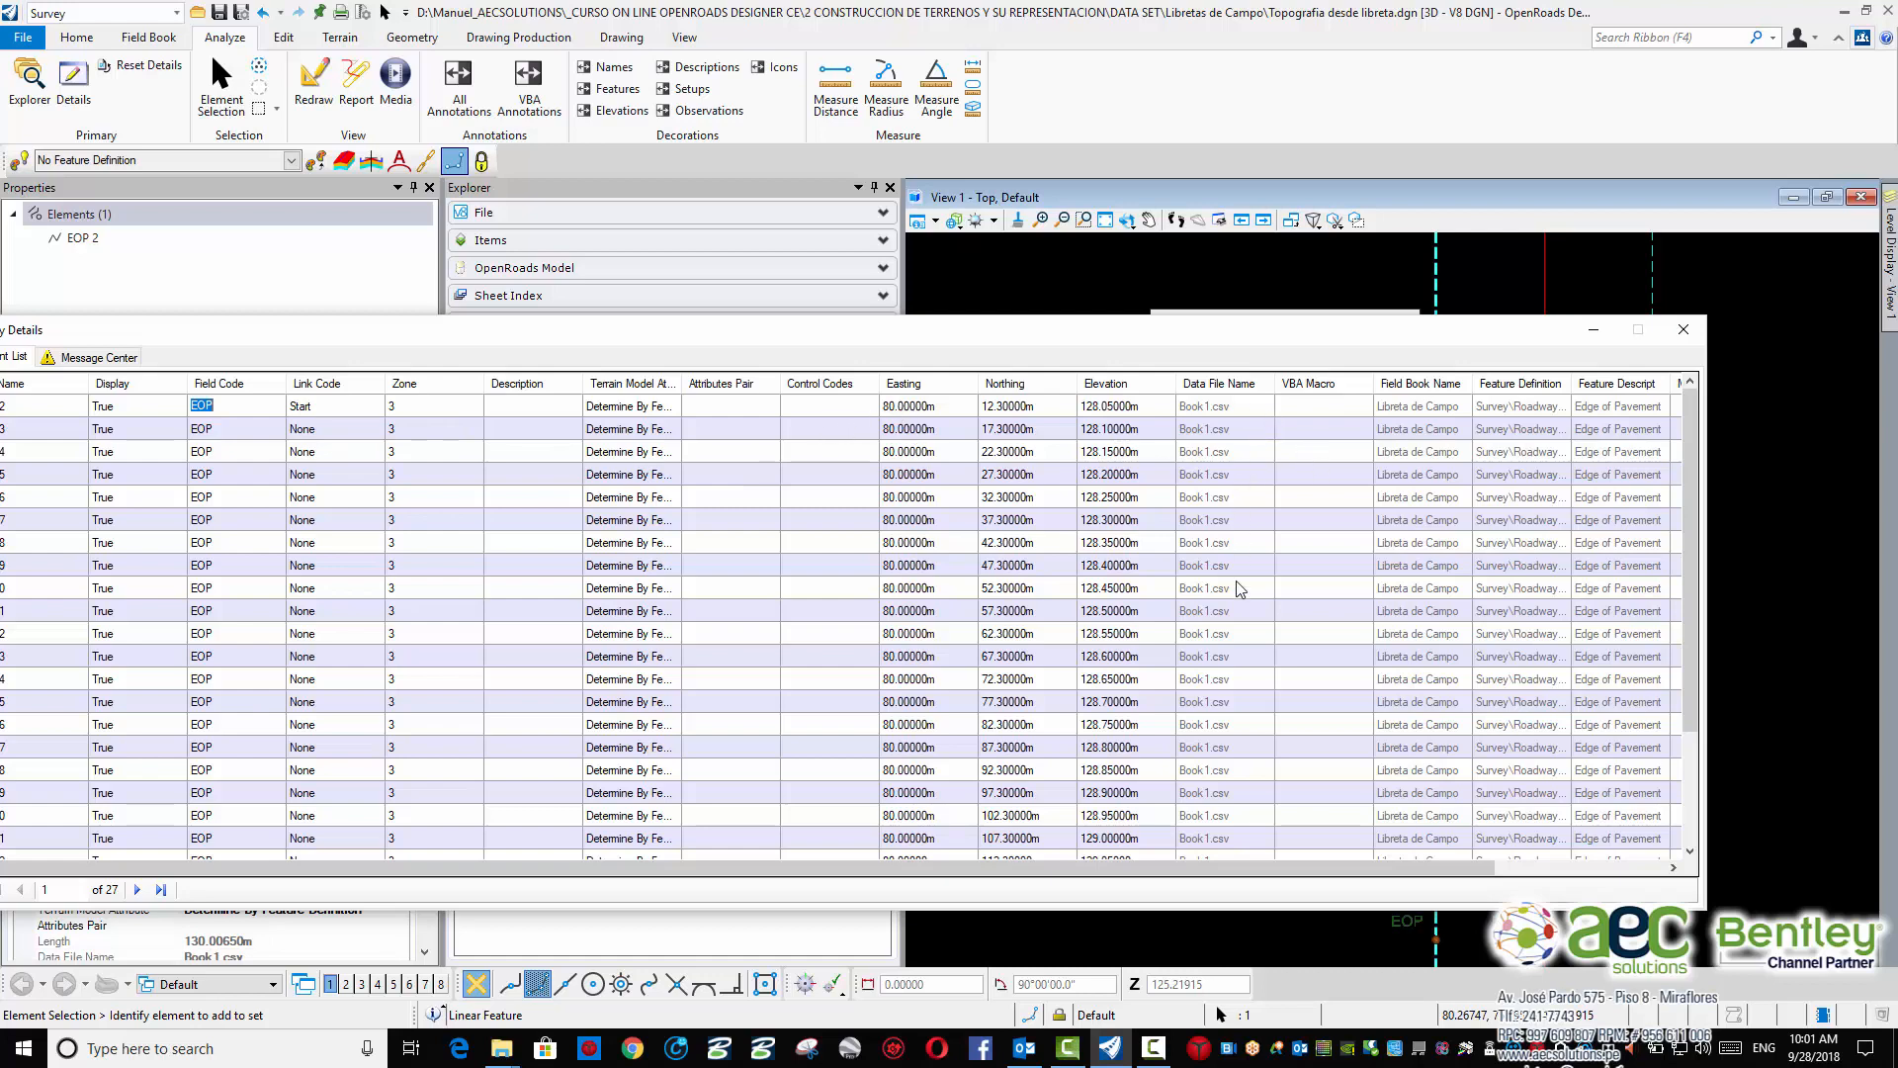
pyautogui.click(1702, 336)
pyautogui.scroll(-2, 1273, 582)
pyautogui.click(1187, 602)
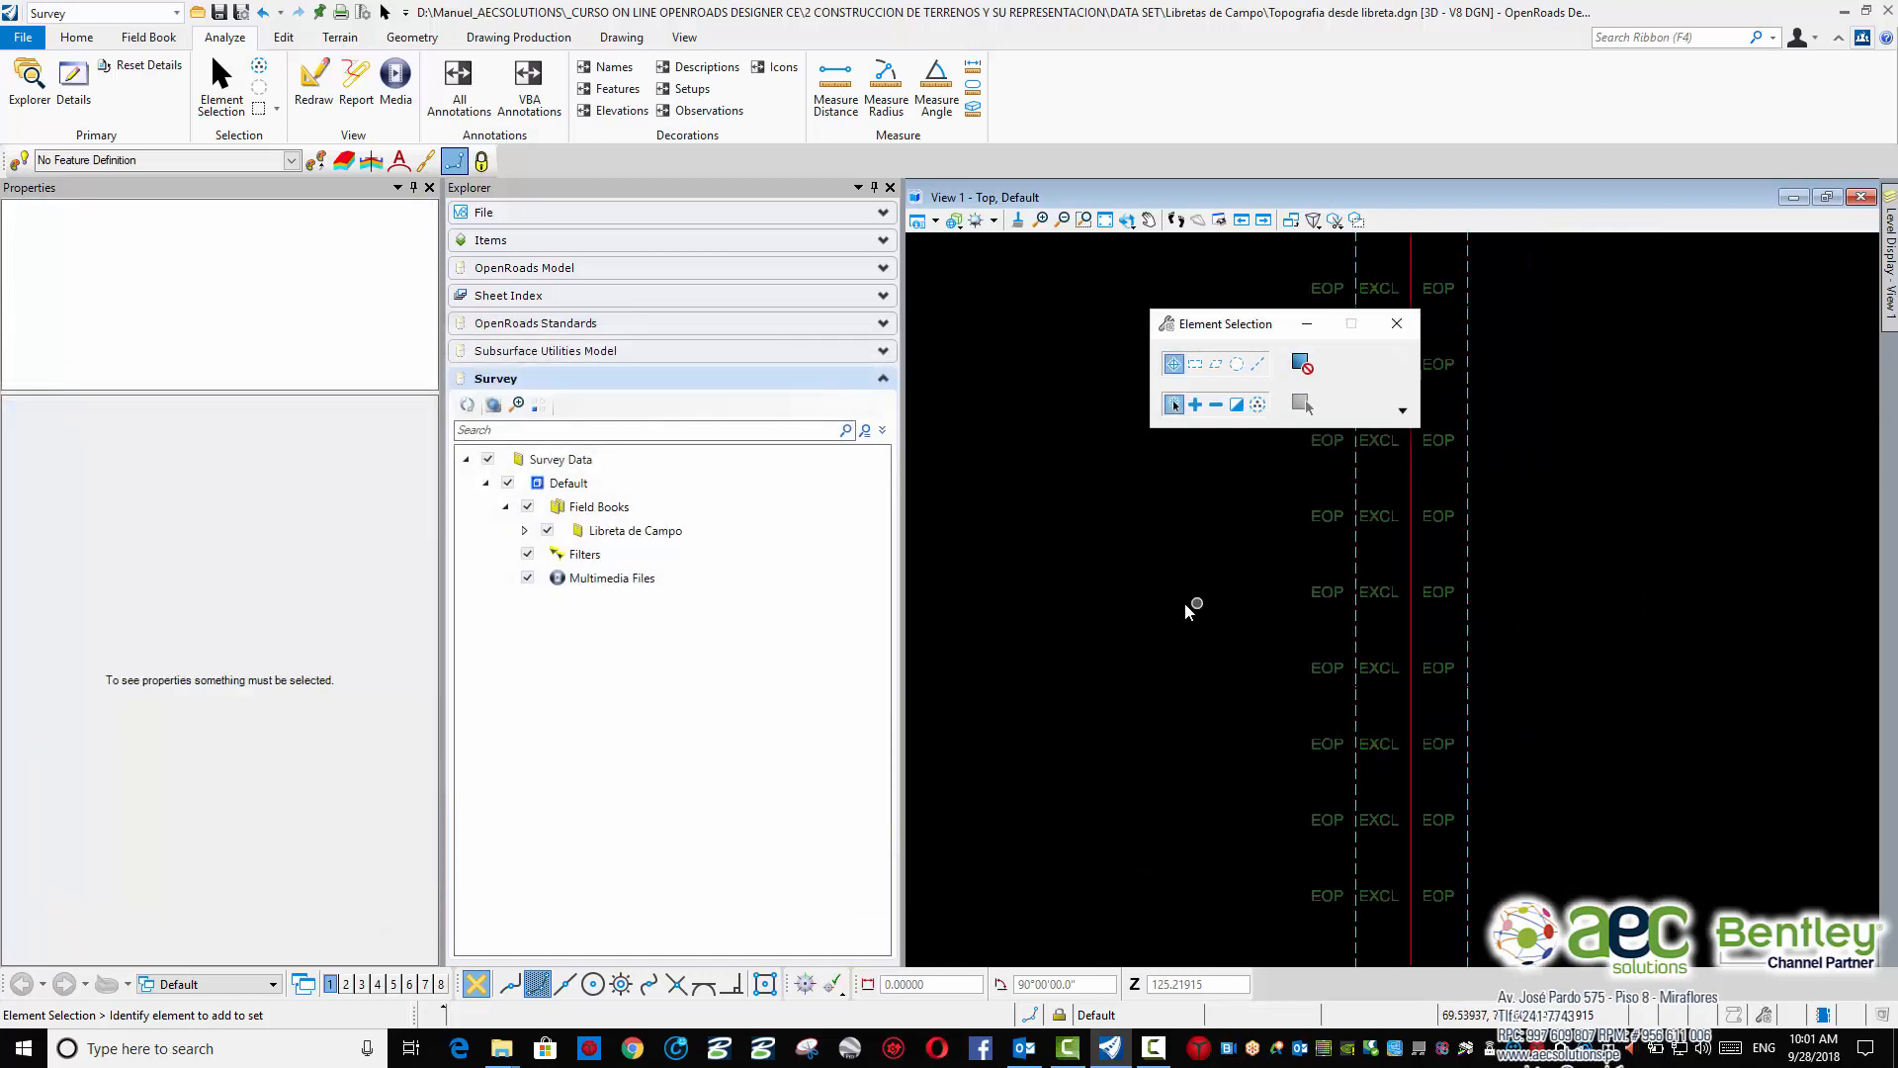
# Inspect the survey properties of point Relleno321 at the northeastern corner of the imported DEFAULT point grid, and deselect it
pyautogui.moveTo(1185, 602); pyautogui.dragTo(1610, 585, button='middle')
pyautogui.scroll(-2, 1471, 686)
pyautogui.scroll(2, 1498, 630)
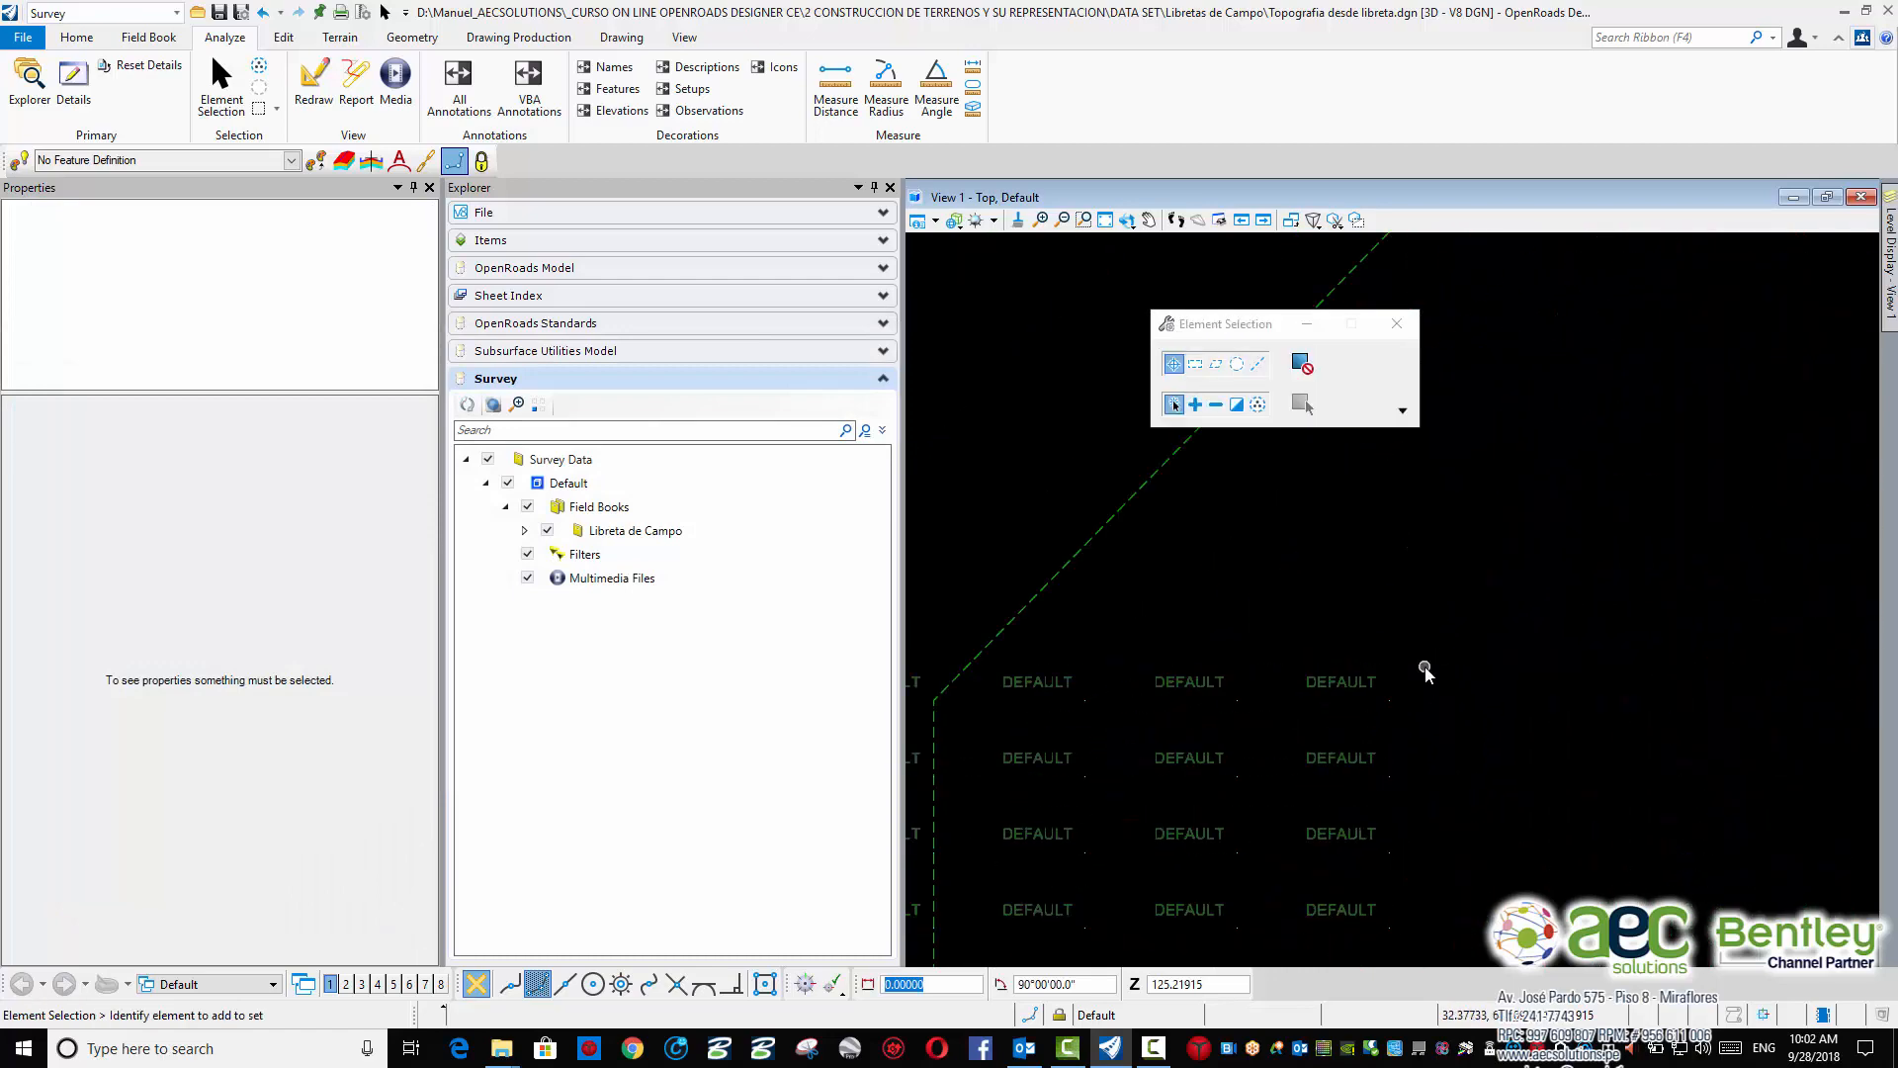
pyautogui.click(1390, 704)
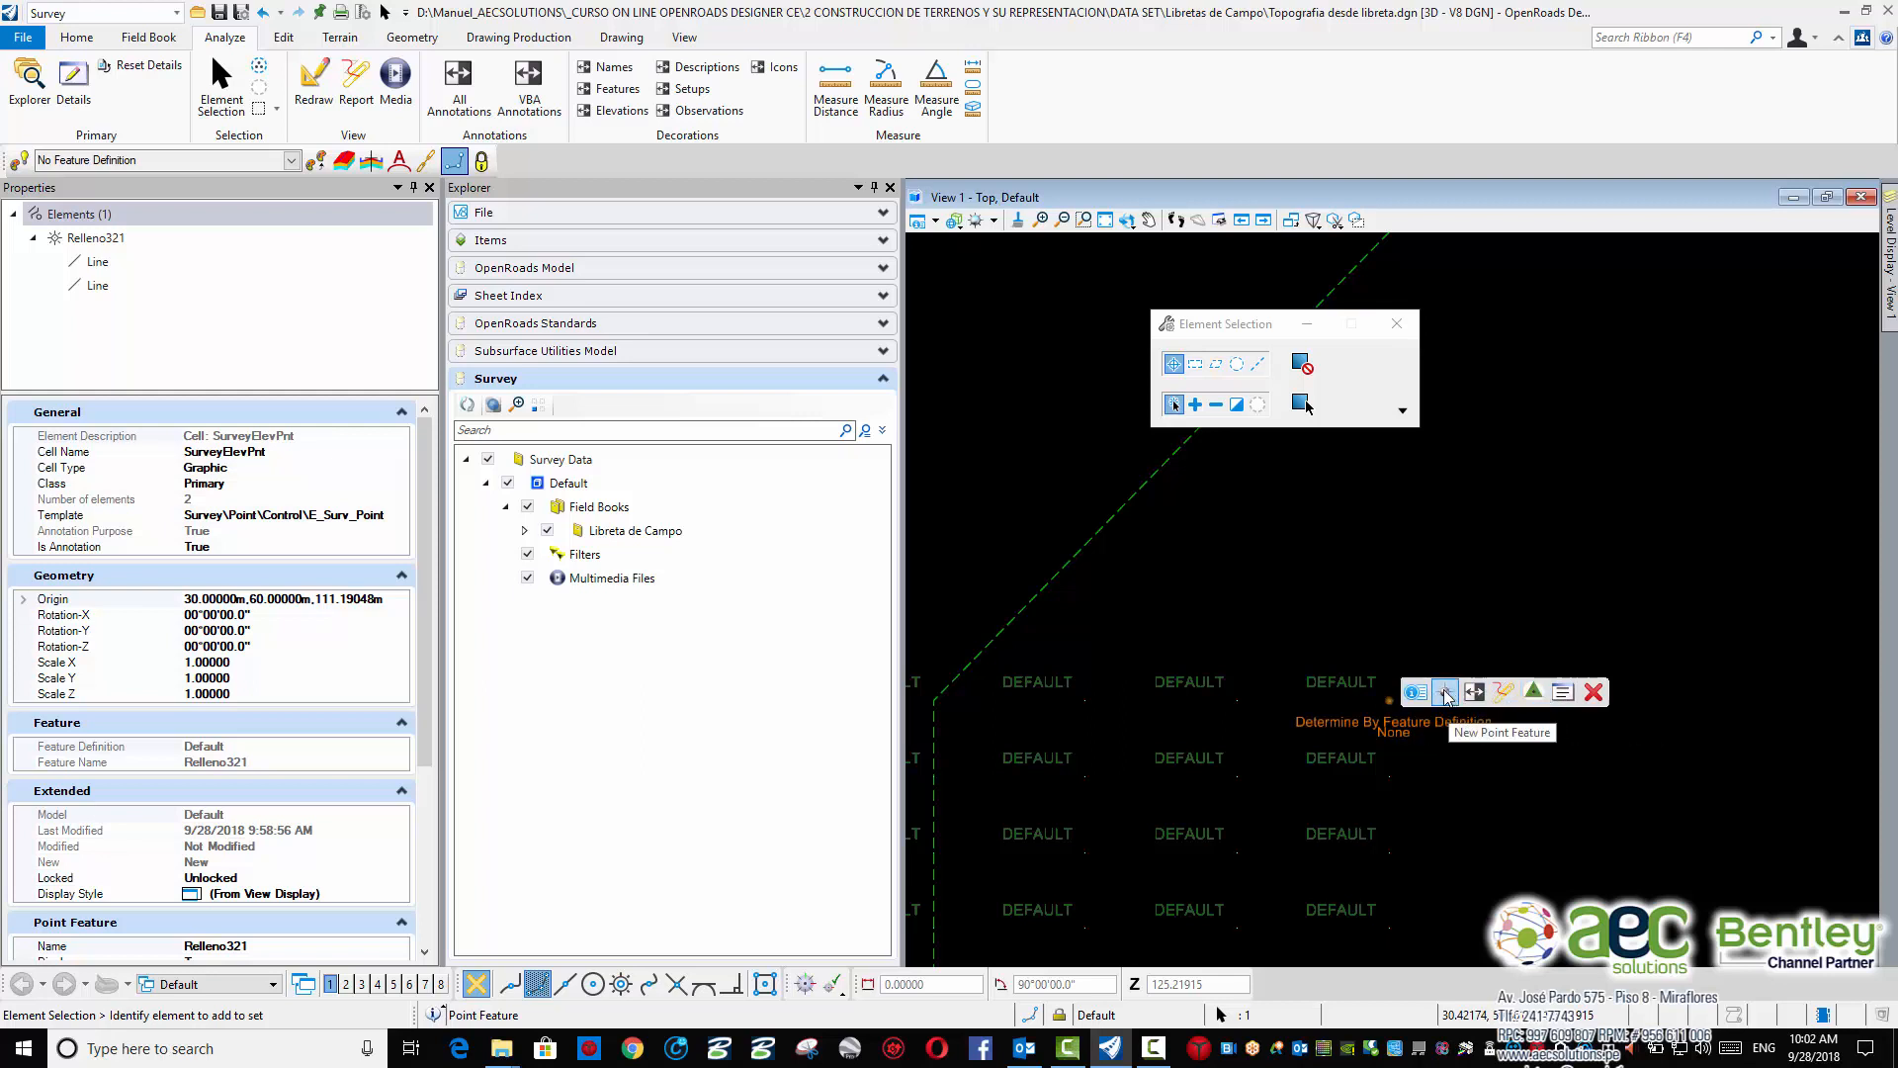
pyautogui.moveTo(1415, 692)
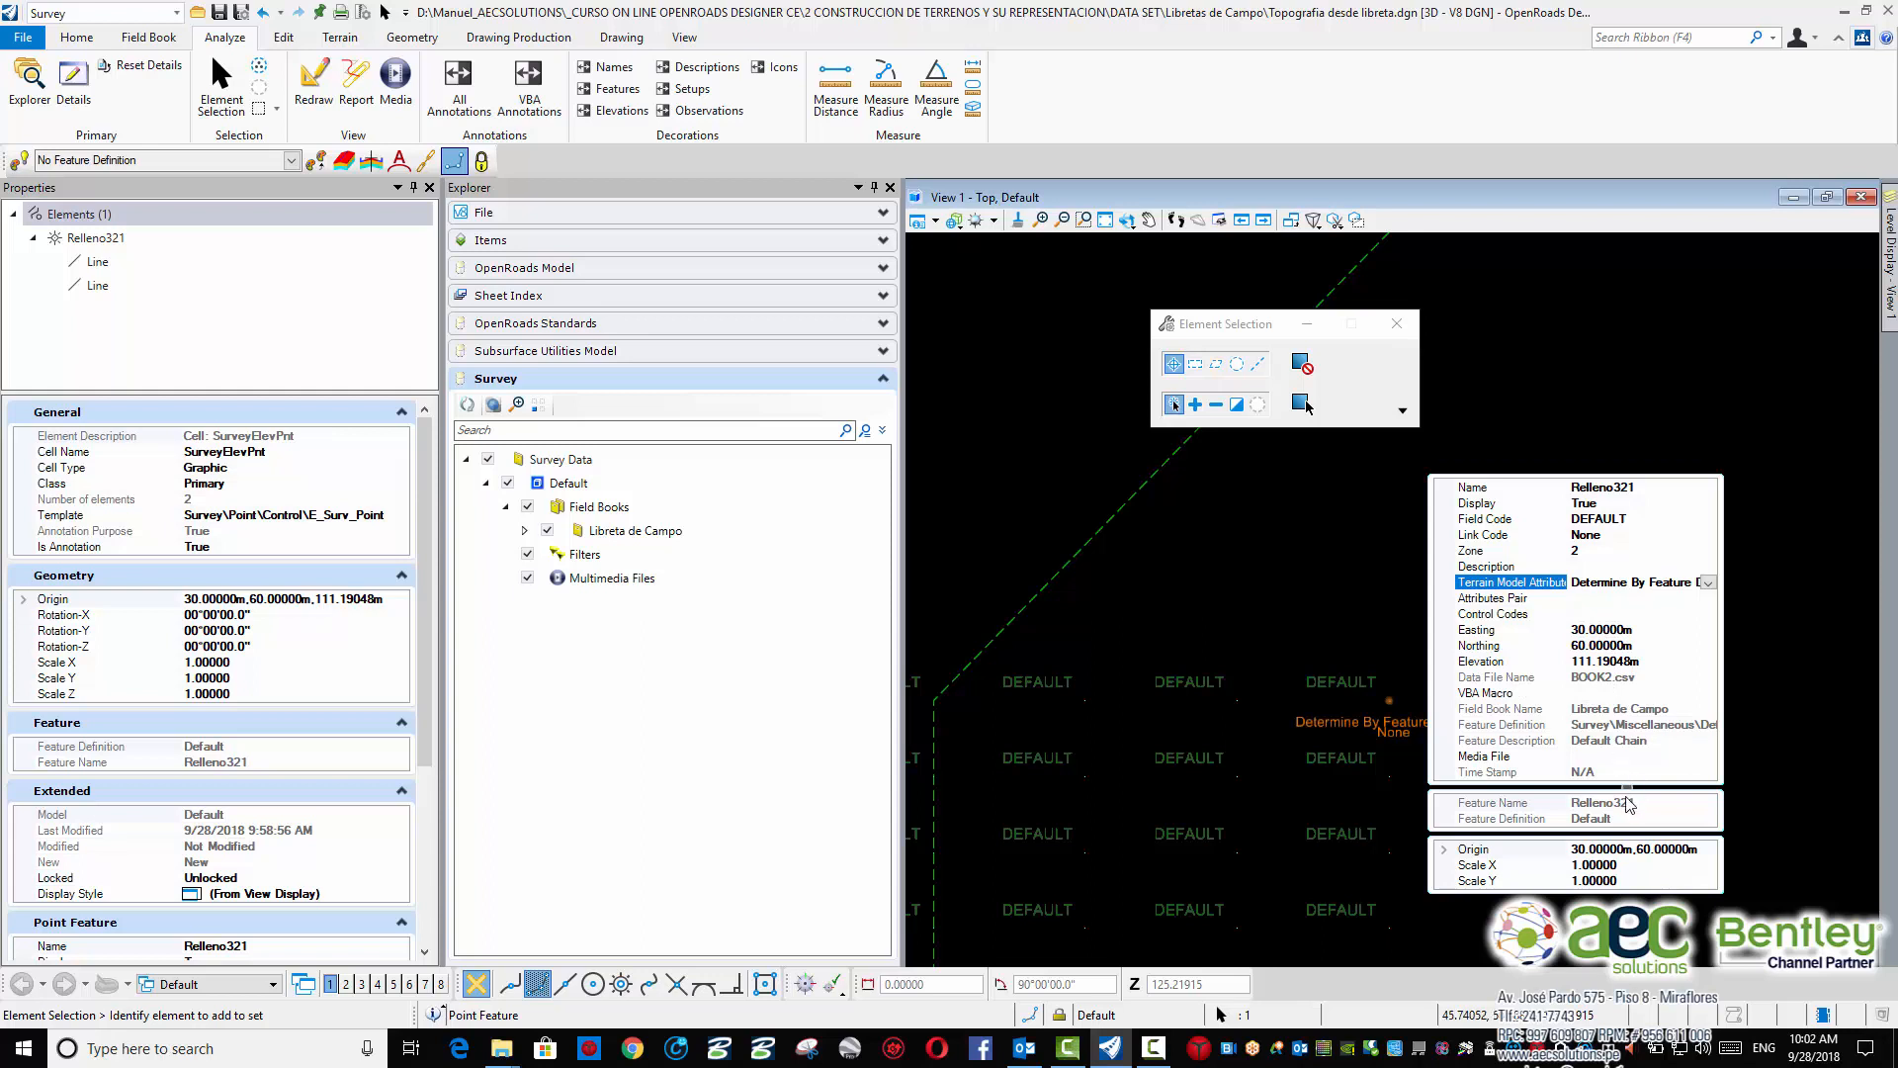
pyautogui.click(1701, 465)
pyautogui.scroll(-2, 1700, 465)
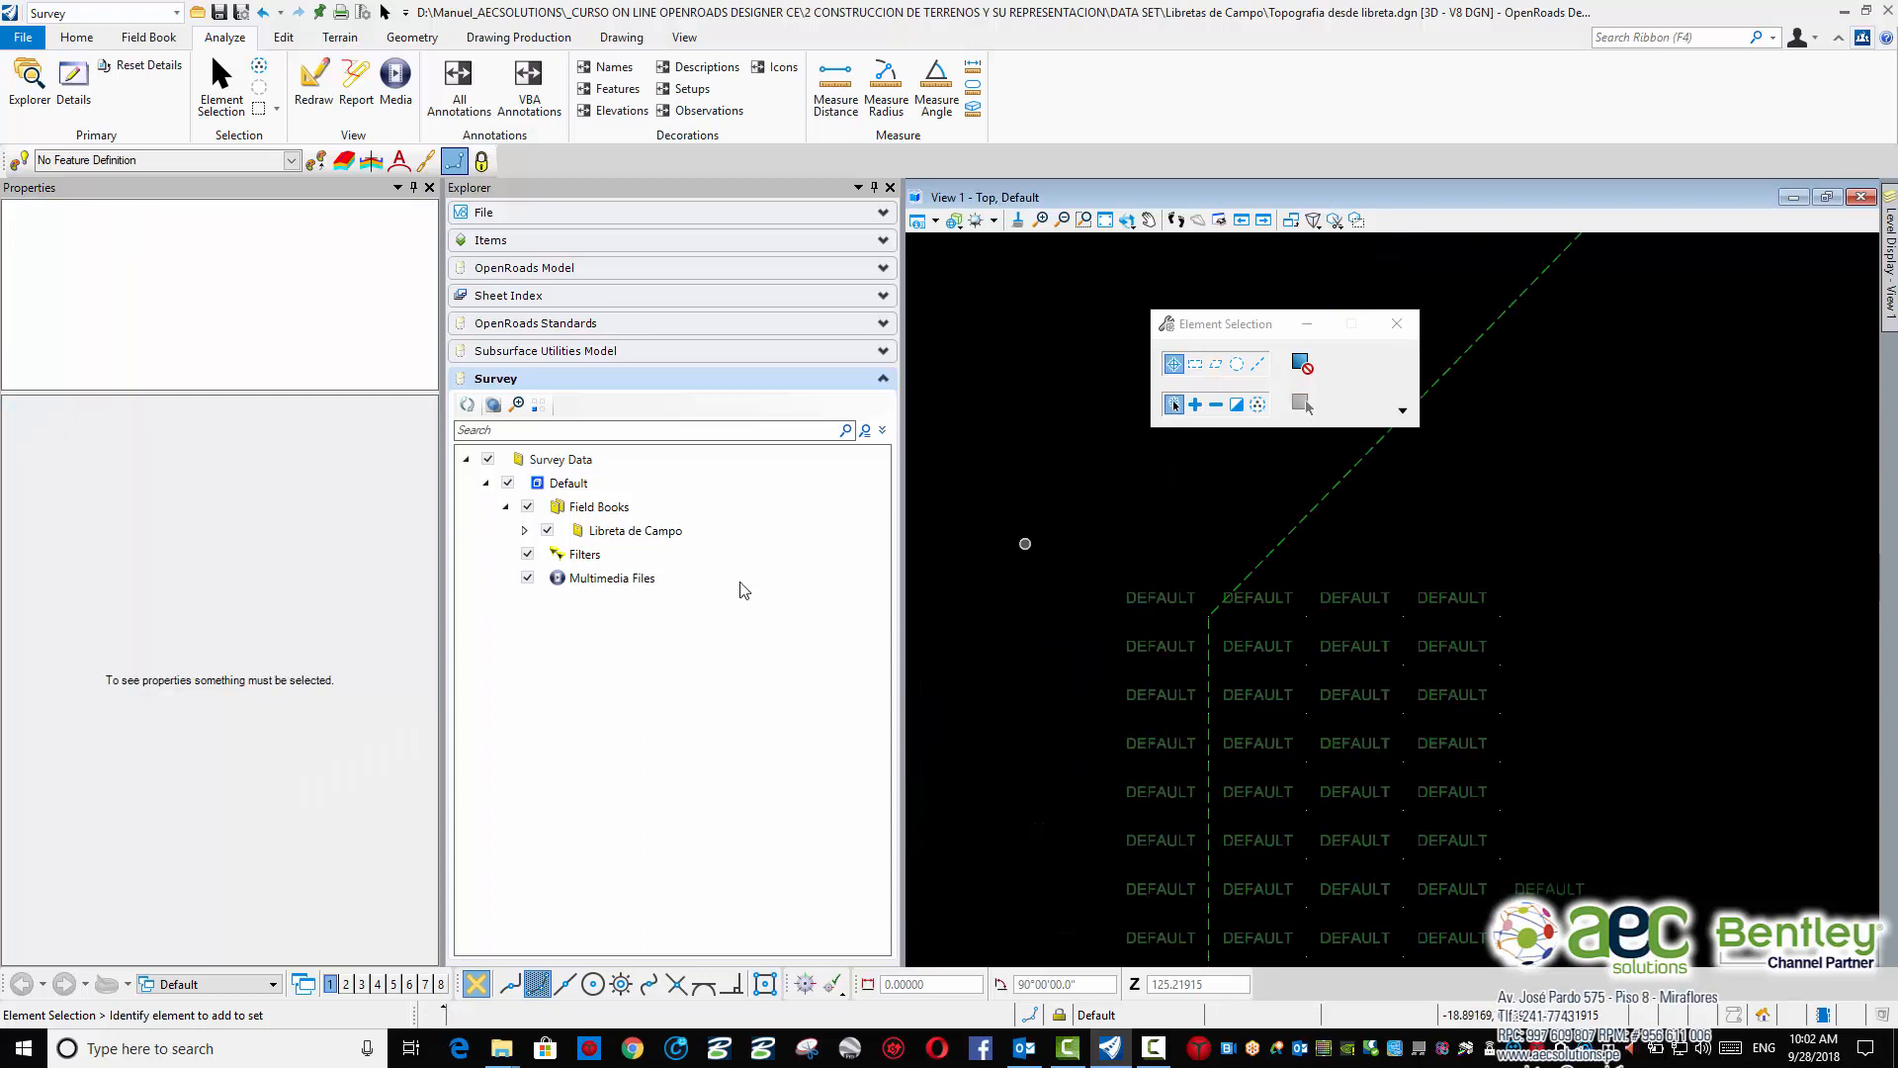
# Hide all linear features of the Libreta de Campo field book and turn off the feature labels of the survey points
pyautogui.click(531, 532)
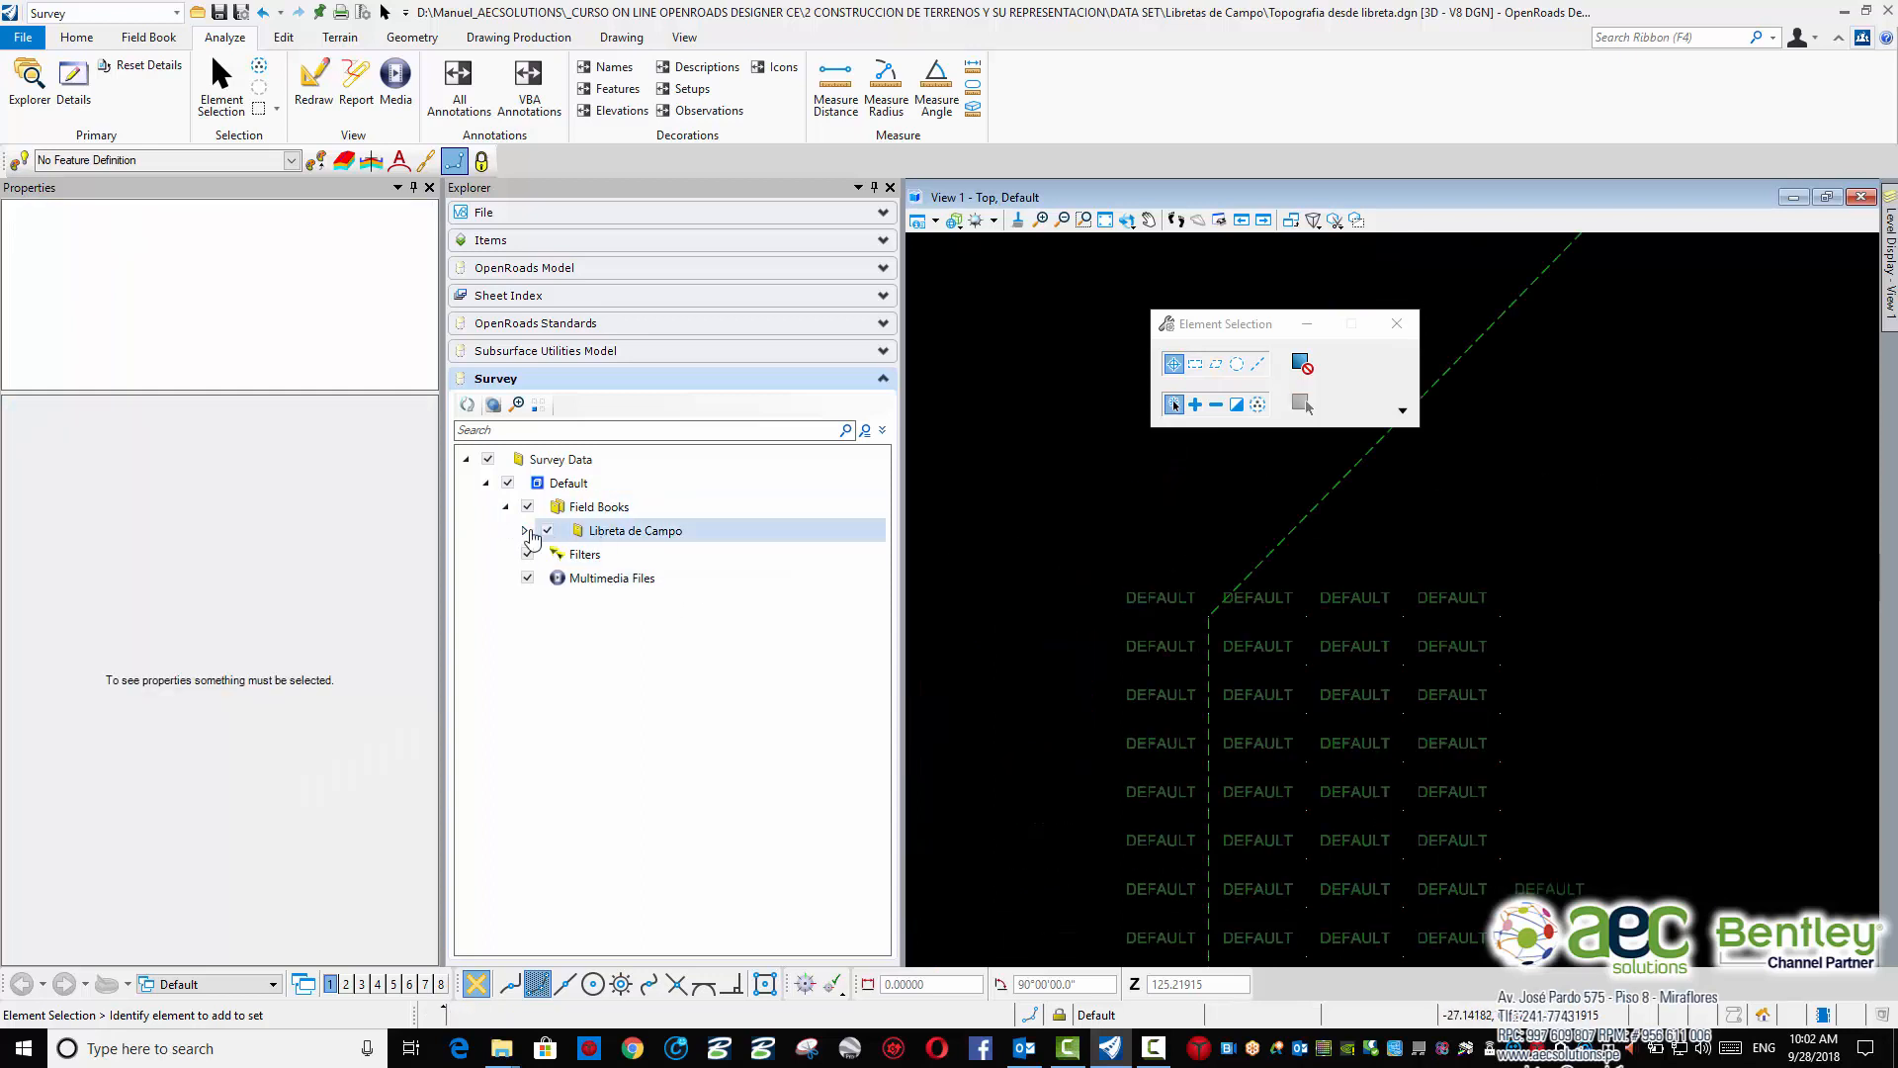
pyautogui.click(524, 532)
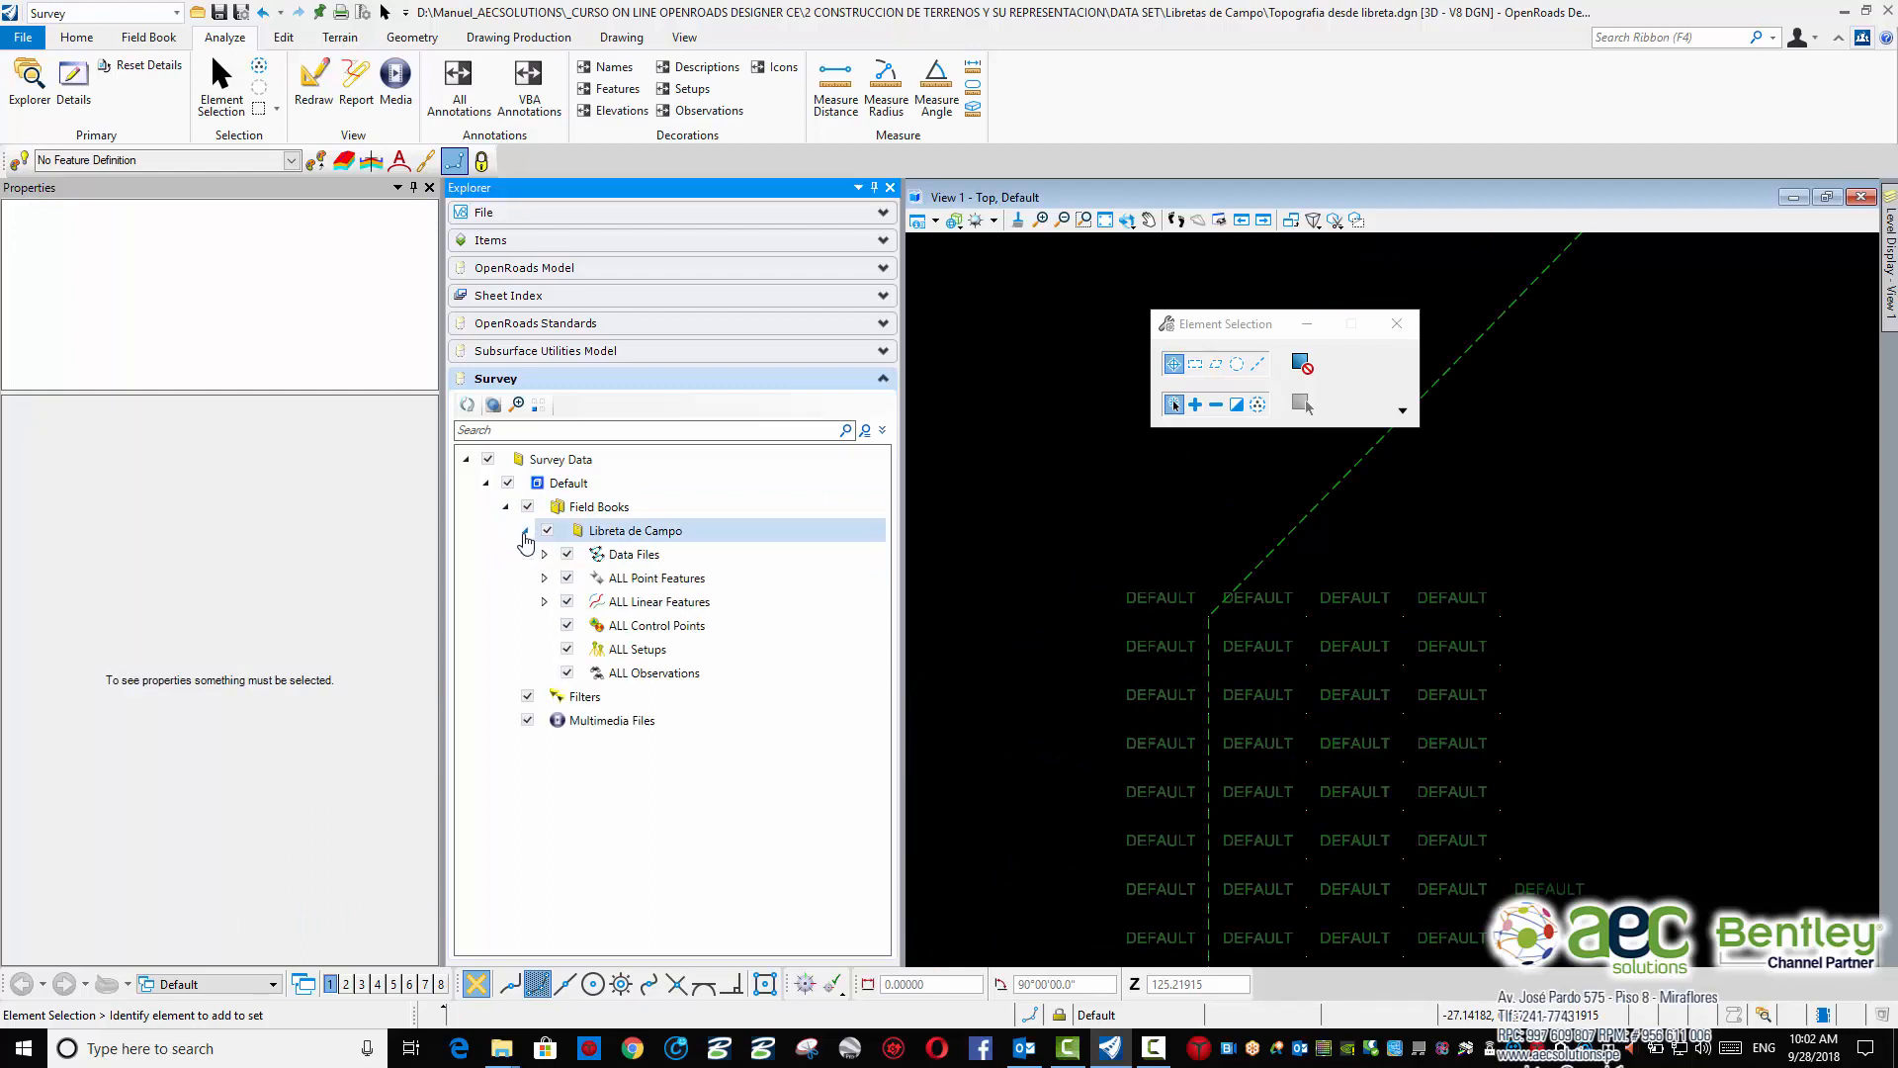
pyautogui.click(567, 602)
pyautogui.scroll(-5, 1588, 573)
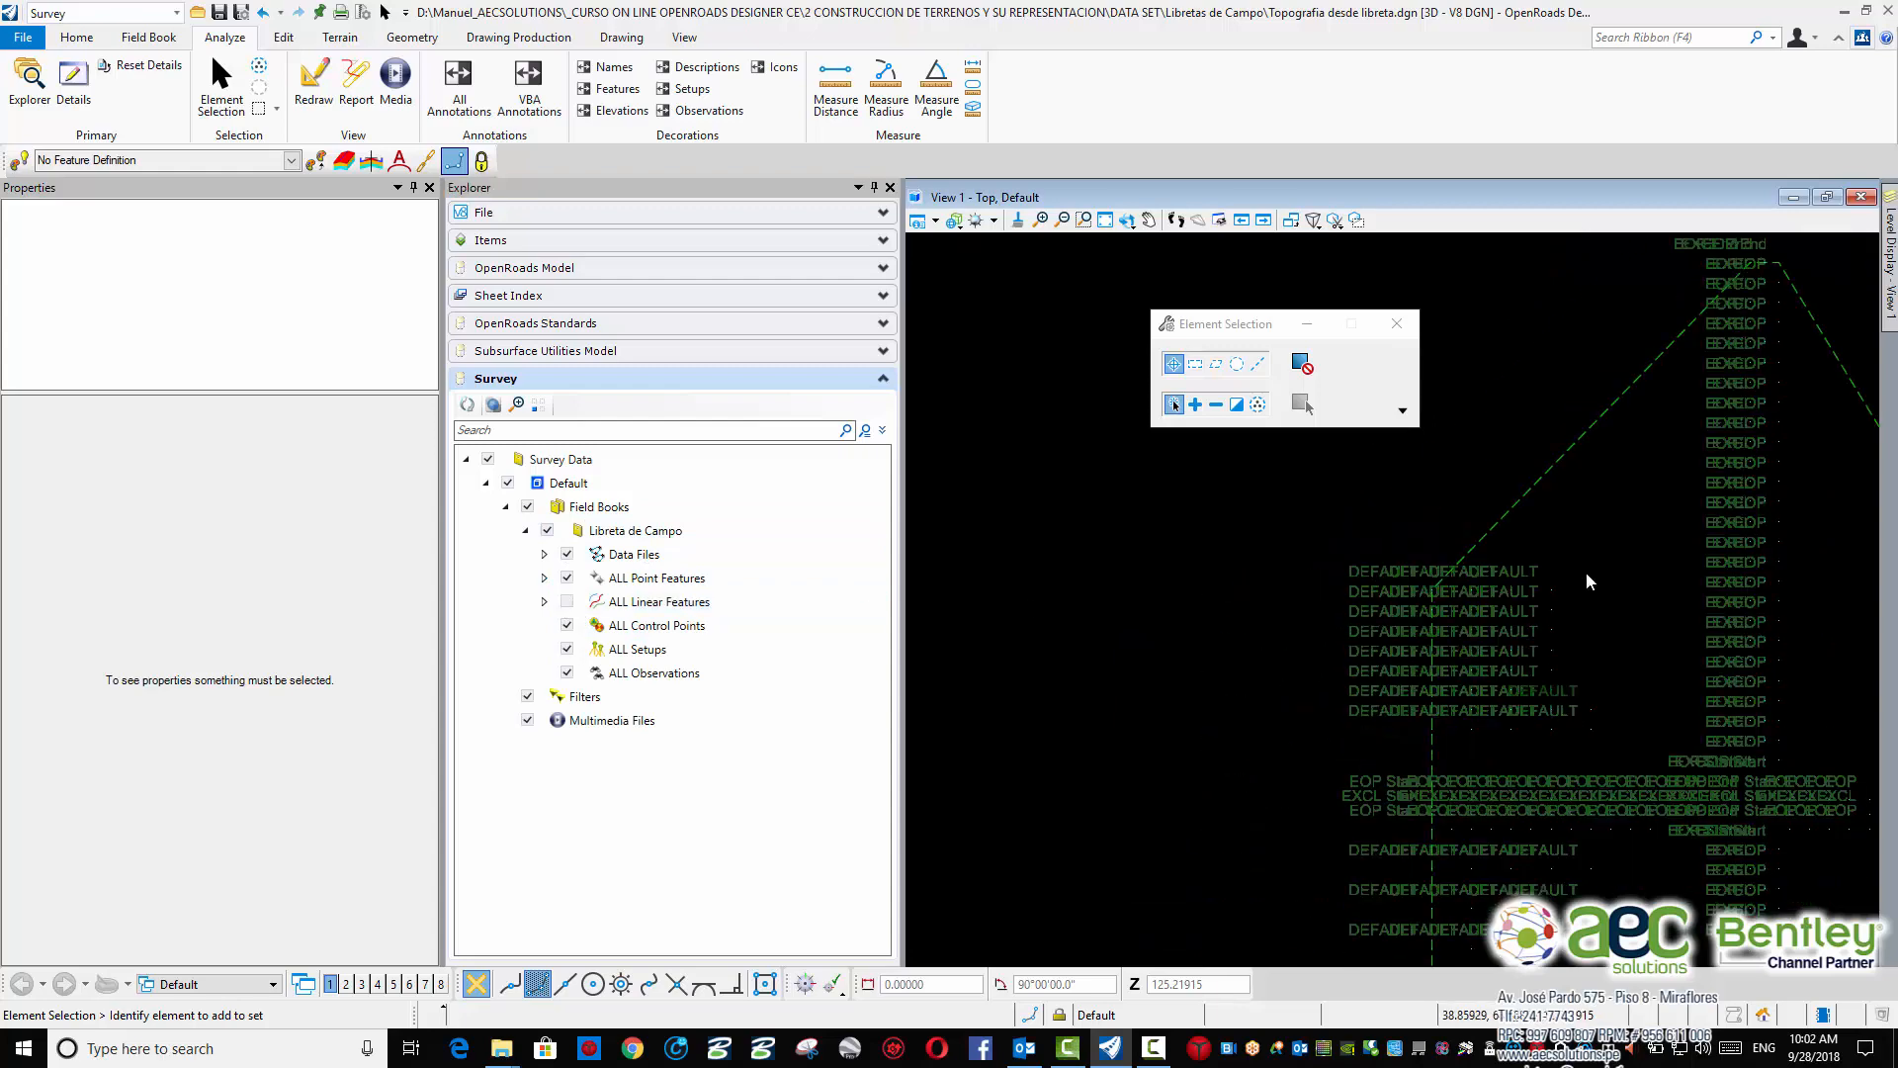
pyautogui.scroll(6, 1696, 579)
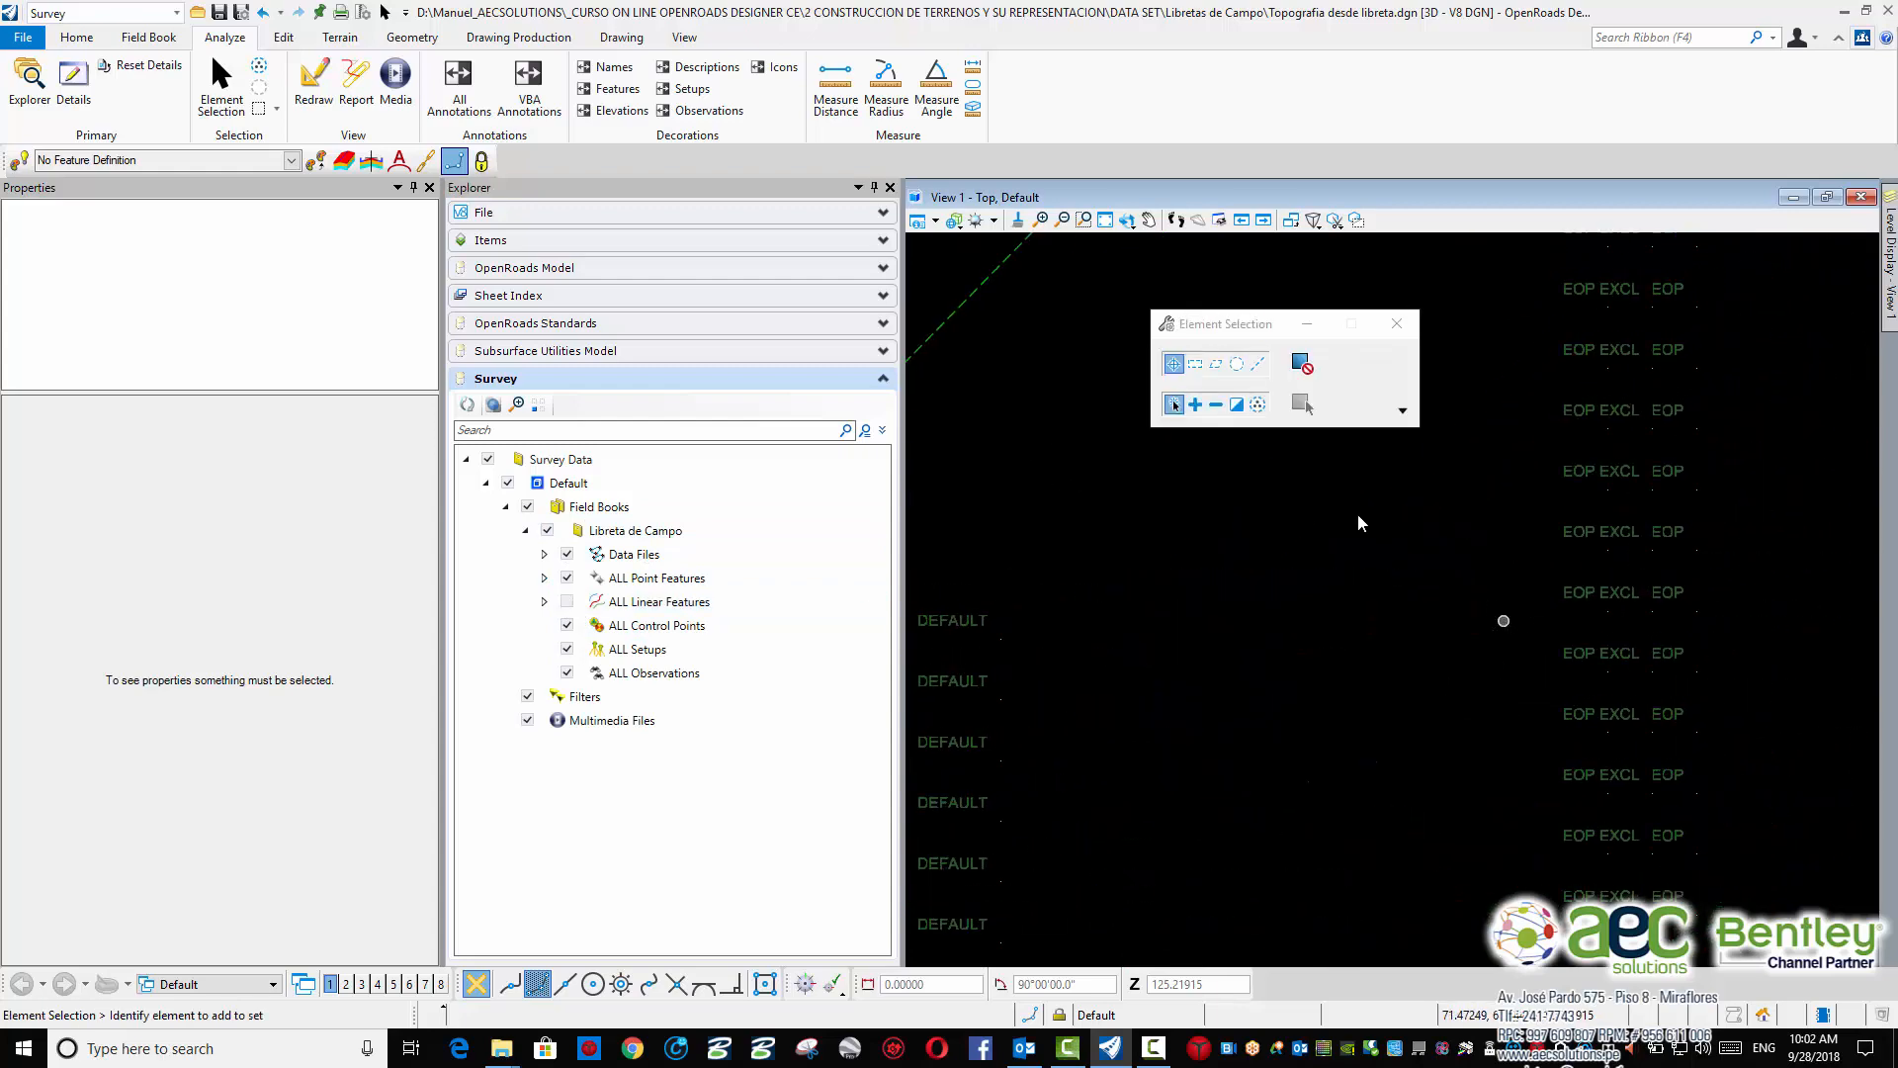
pyautogui.click(623, 94)
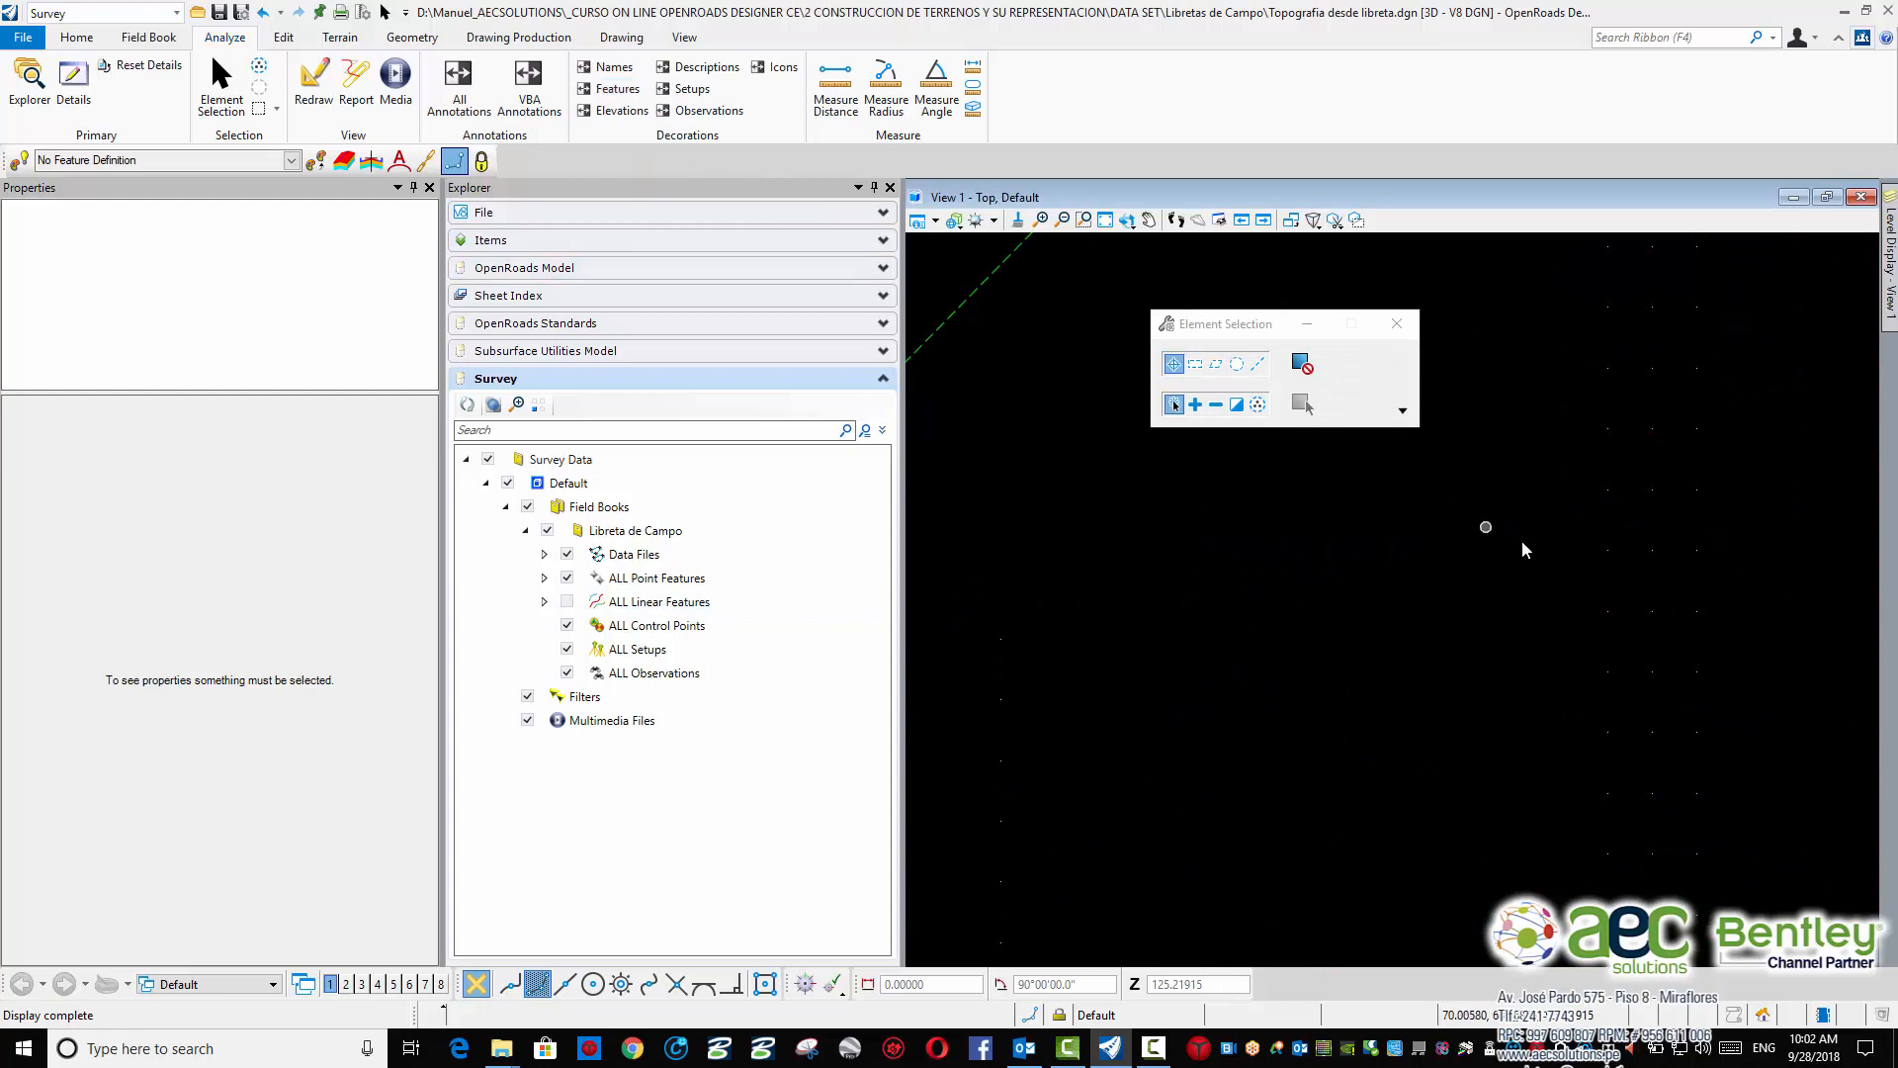
pyautogui.scroll(-1, 1461, 544)
# Toggle the field book's EOP linear features on and off, and display both the EXCL and EOP linear features
pyautogui.click(550, 610)
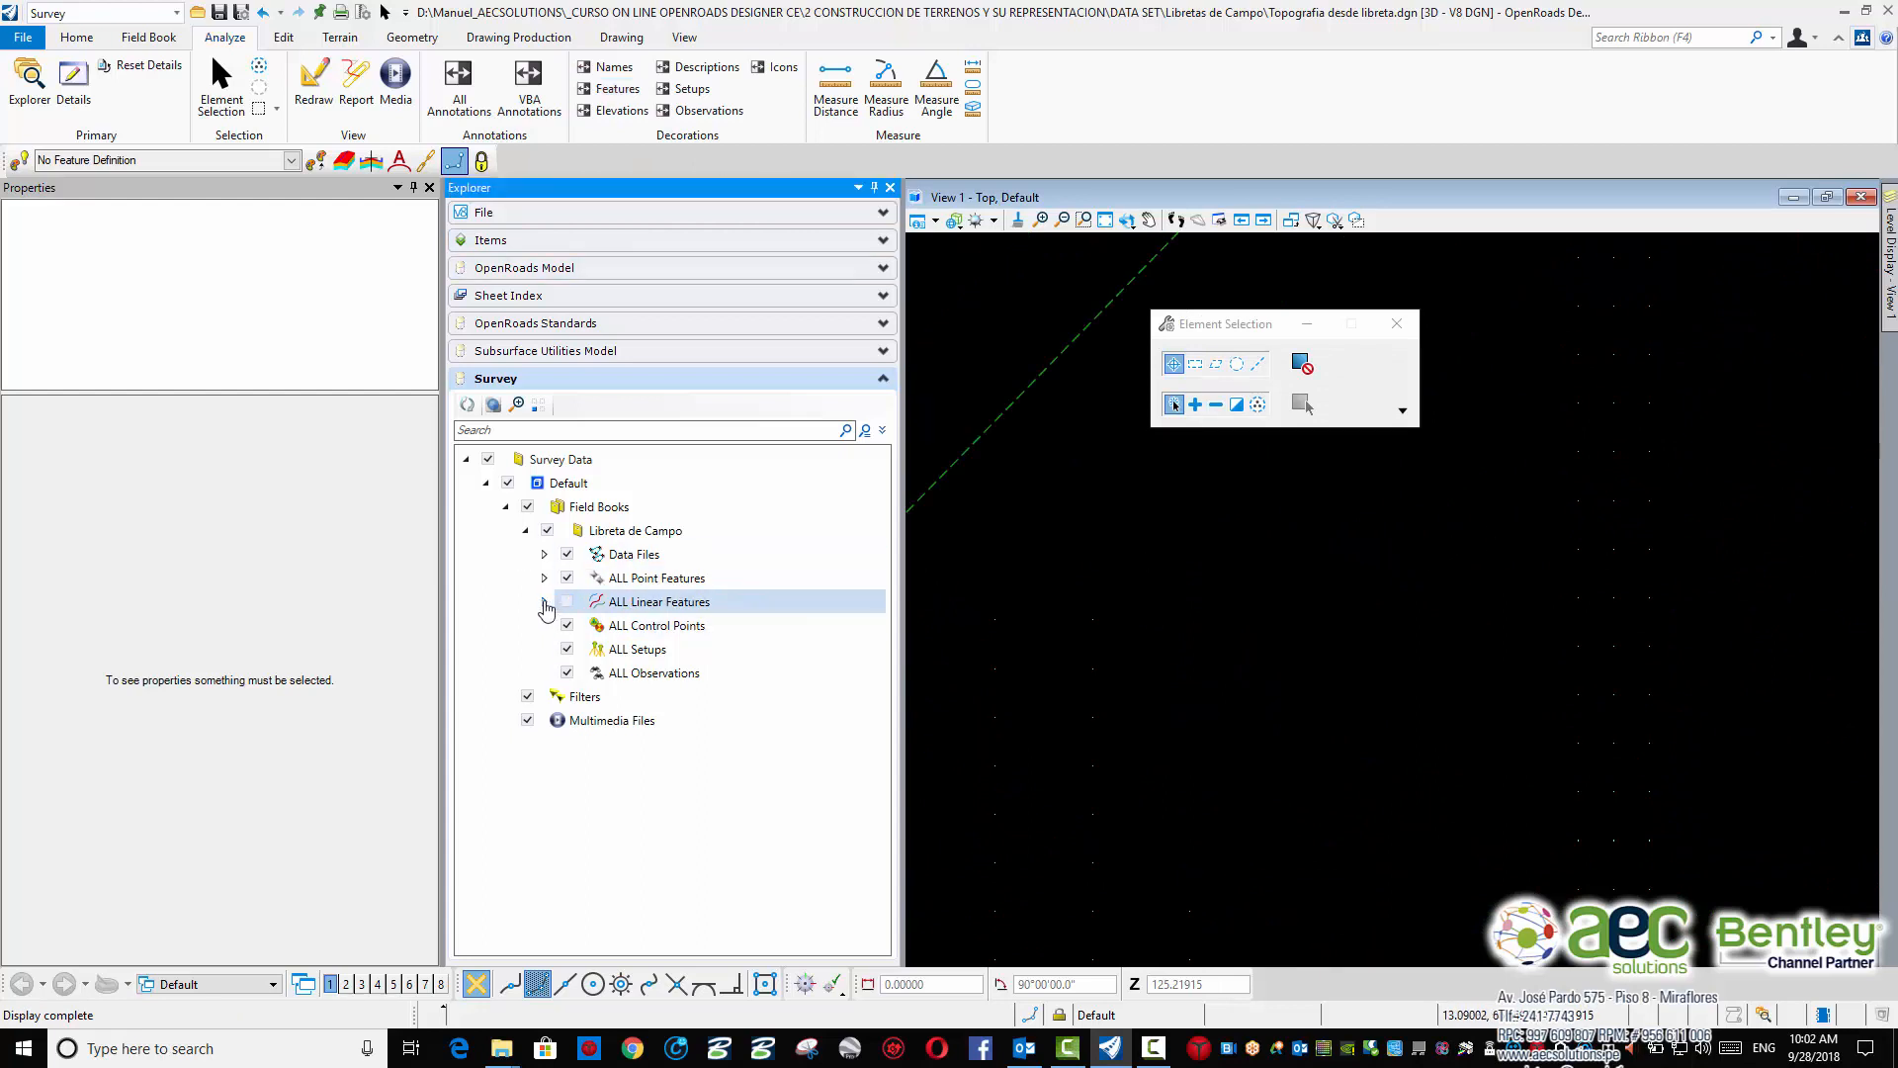
pyautogui.click(545, 602)
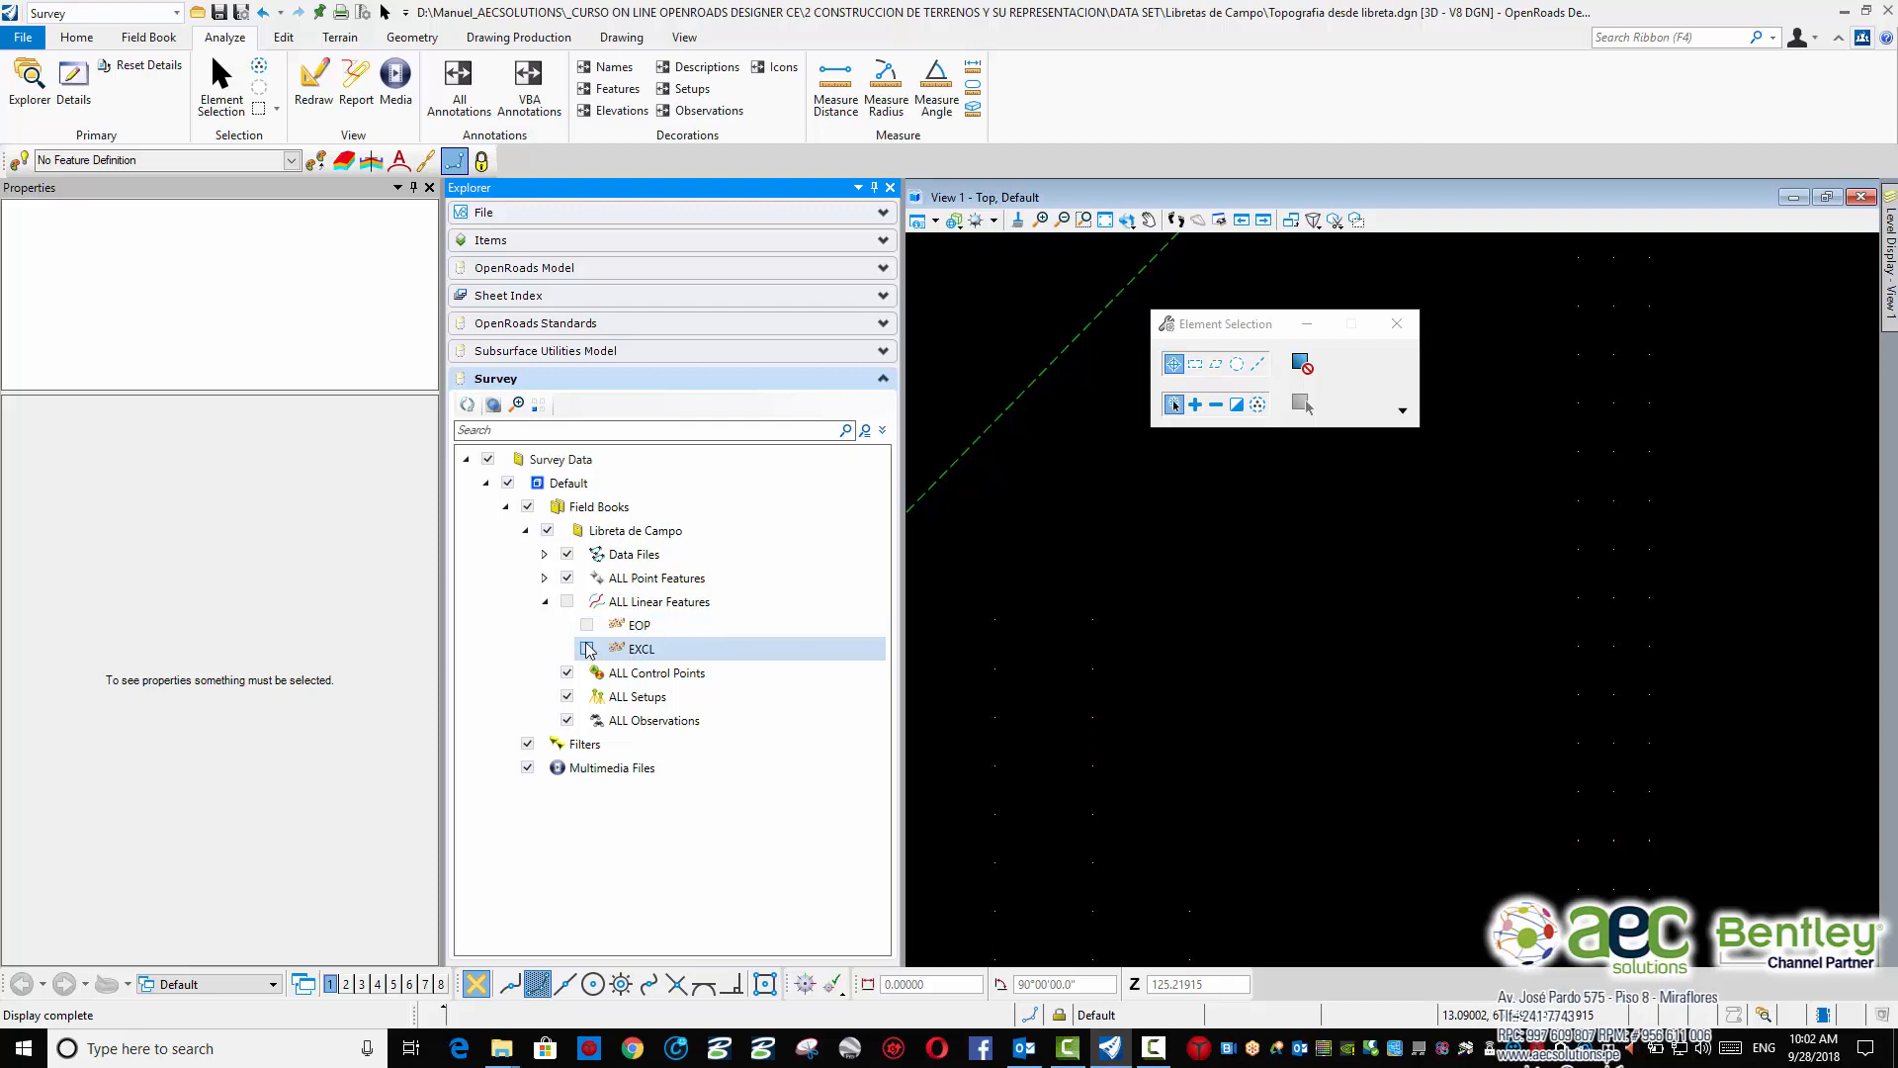
pyautogui.click(587, 626)
pyautogui.click(585, 626)
pyautogui.click(586, 649)
pyautogui.click(586, 625)
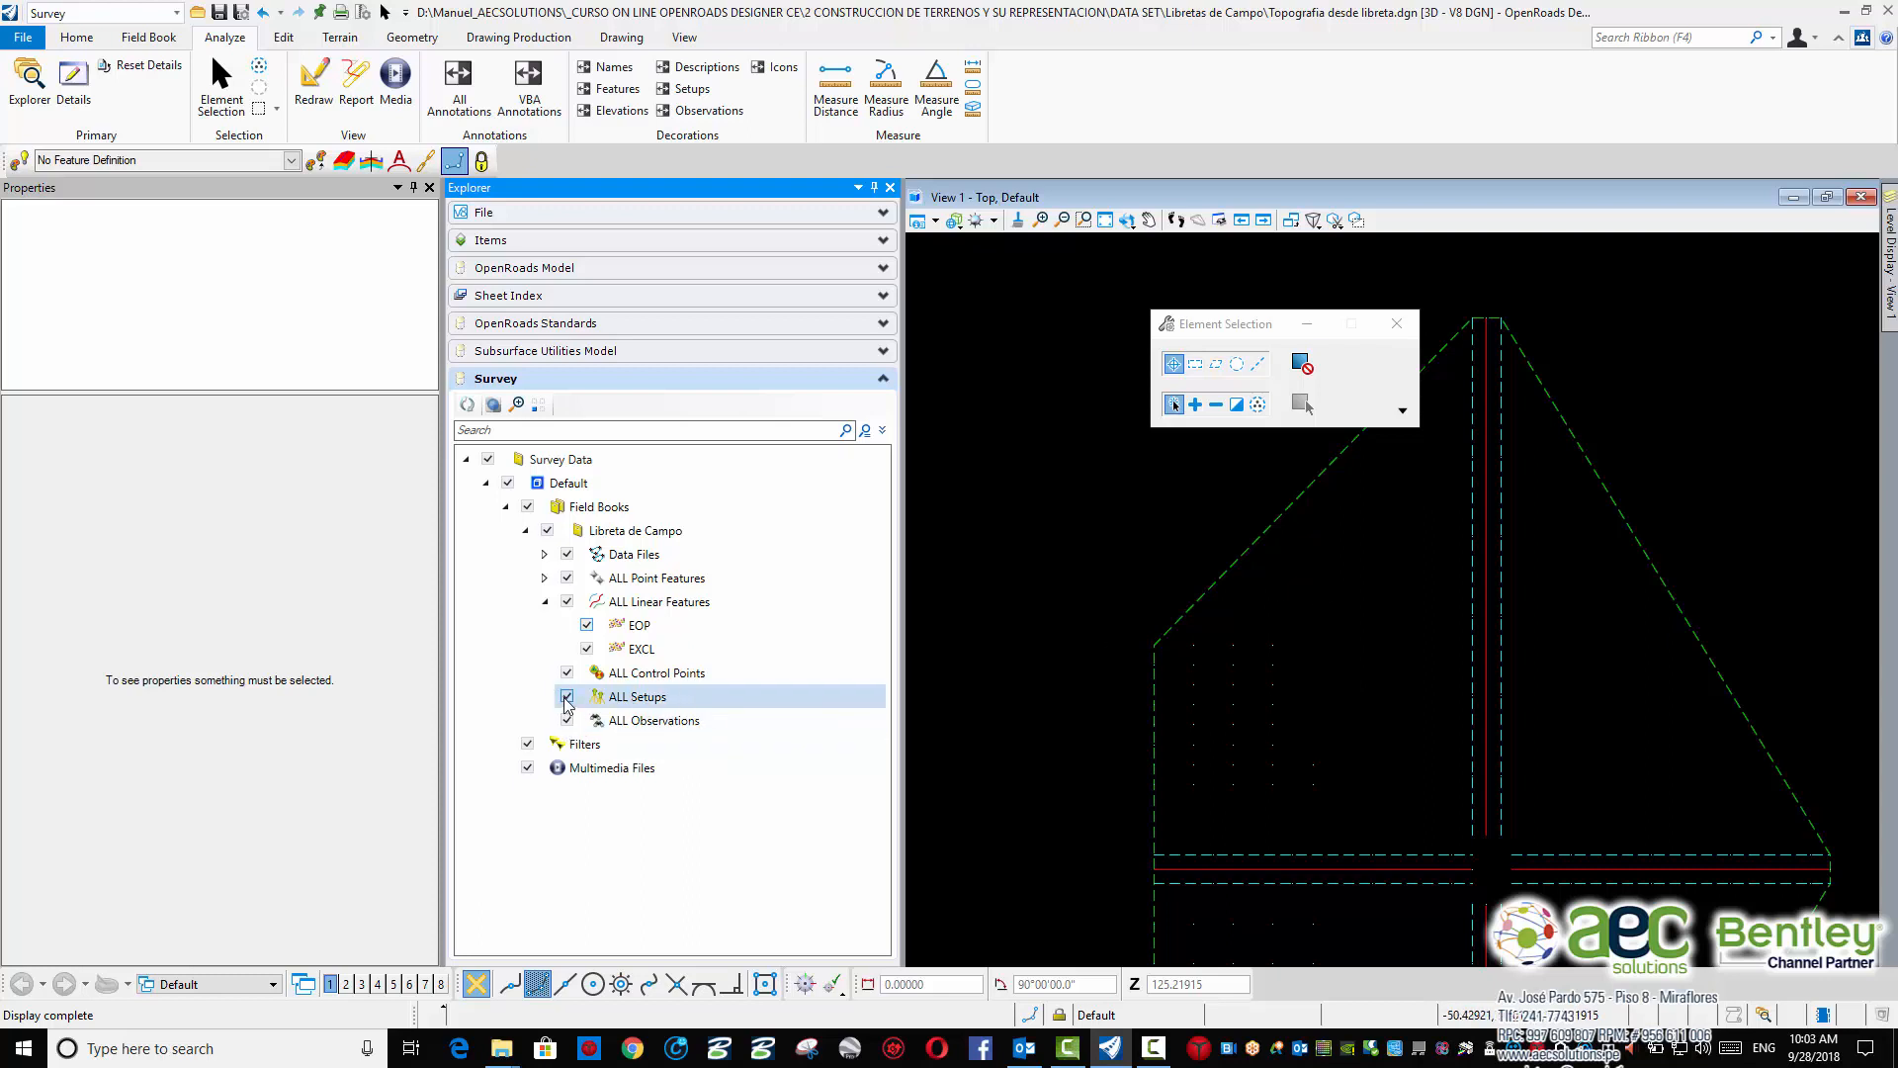
# List the field book's data files, and hide and redisplay Book1.csv and BOOK2.csv one at a time to compare their content
pyautogui.click(543, 556)
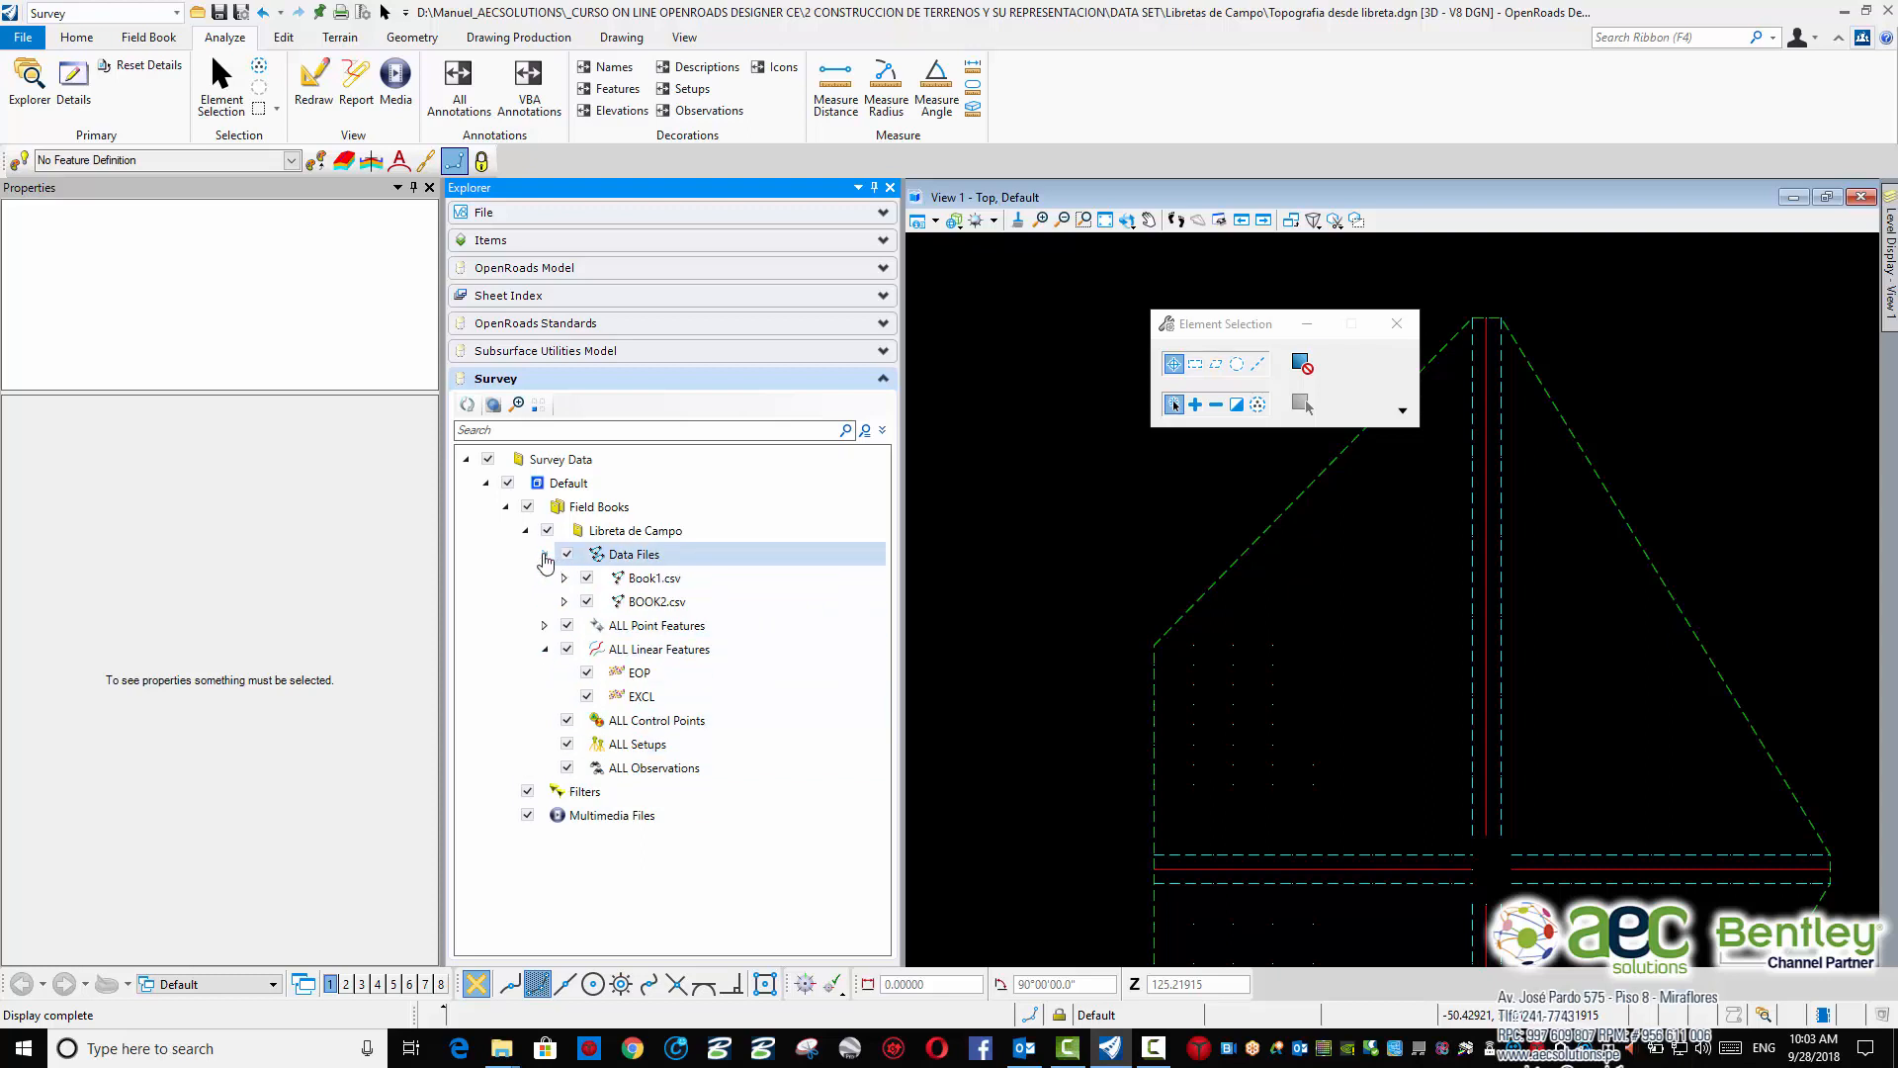
pyautogui.click(588, 578)
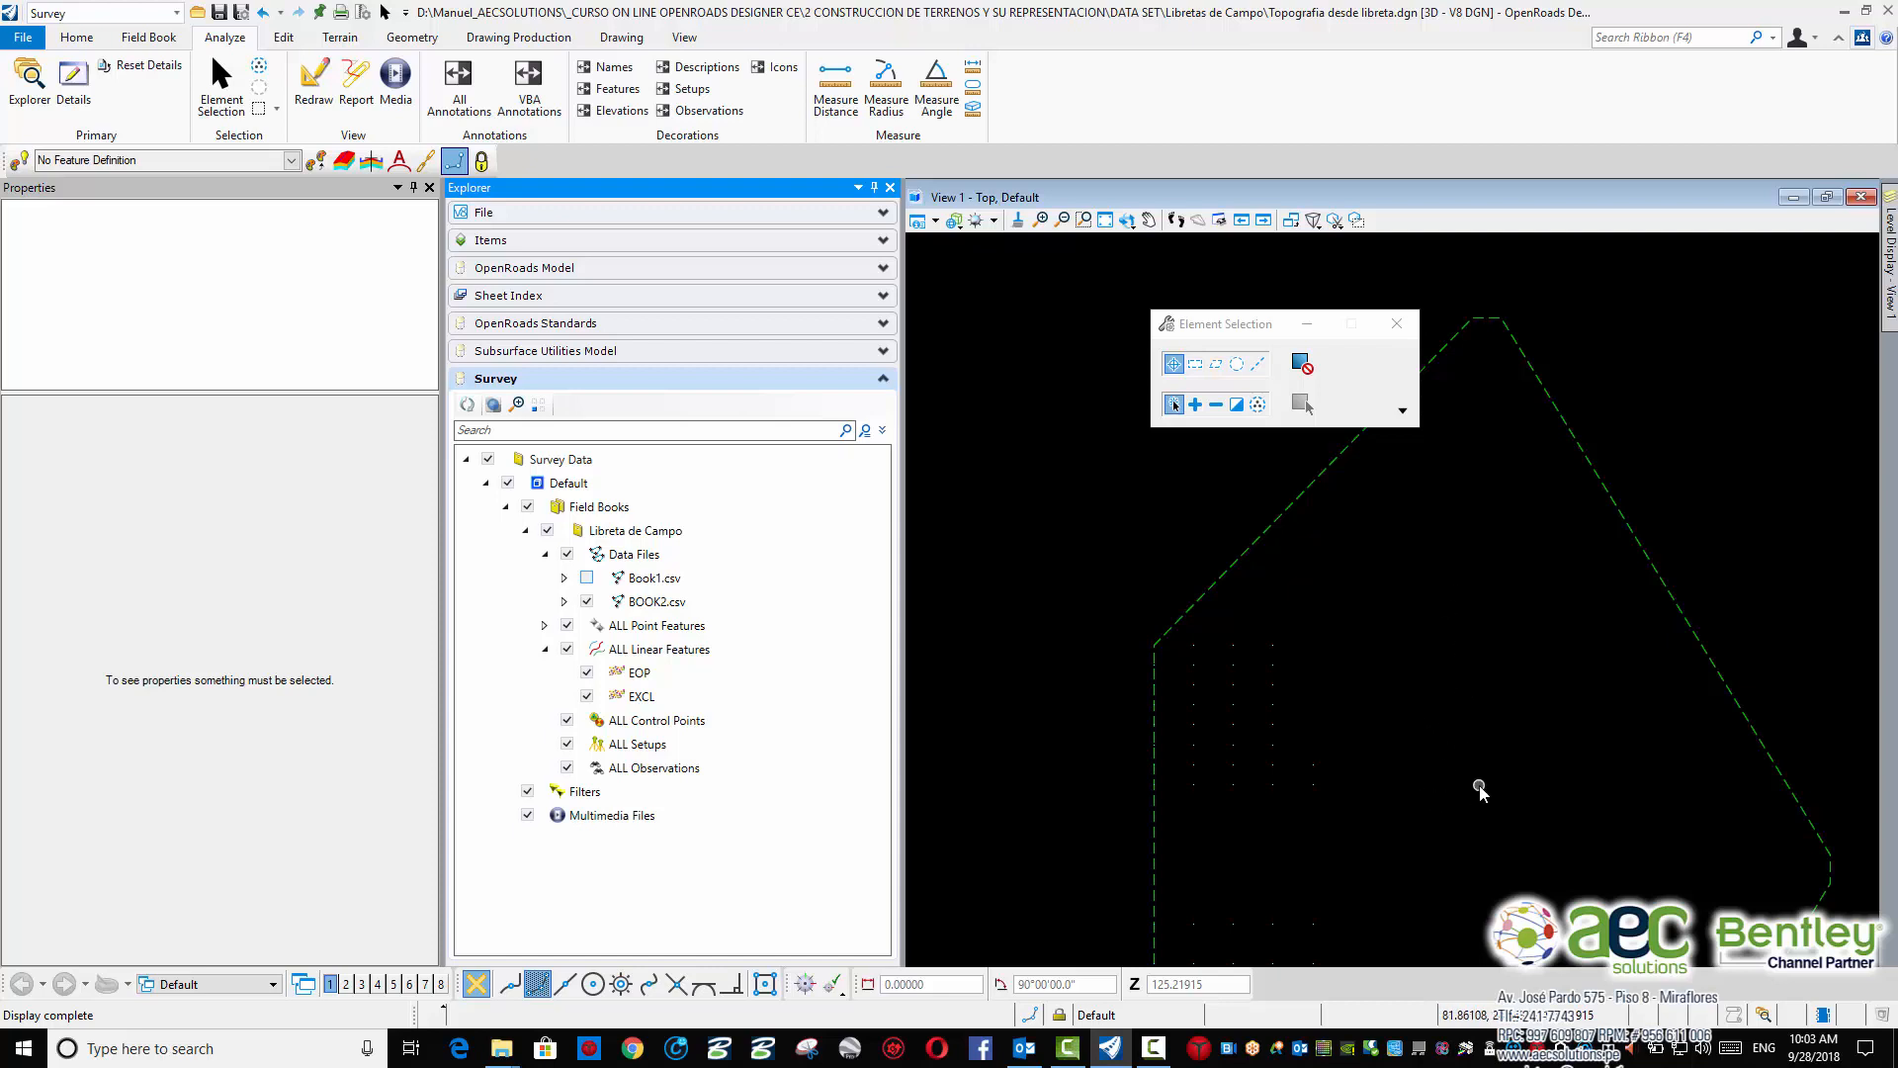
pyautogui.click(588, 578)
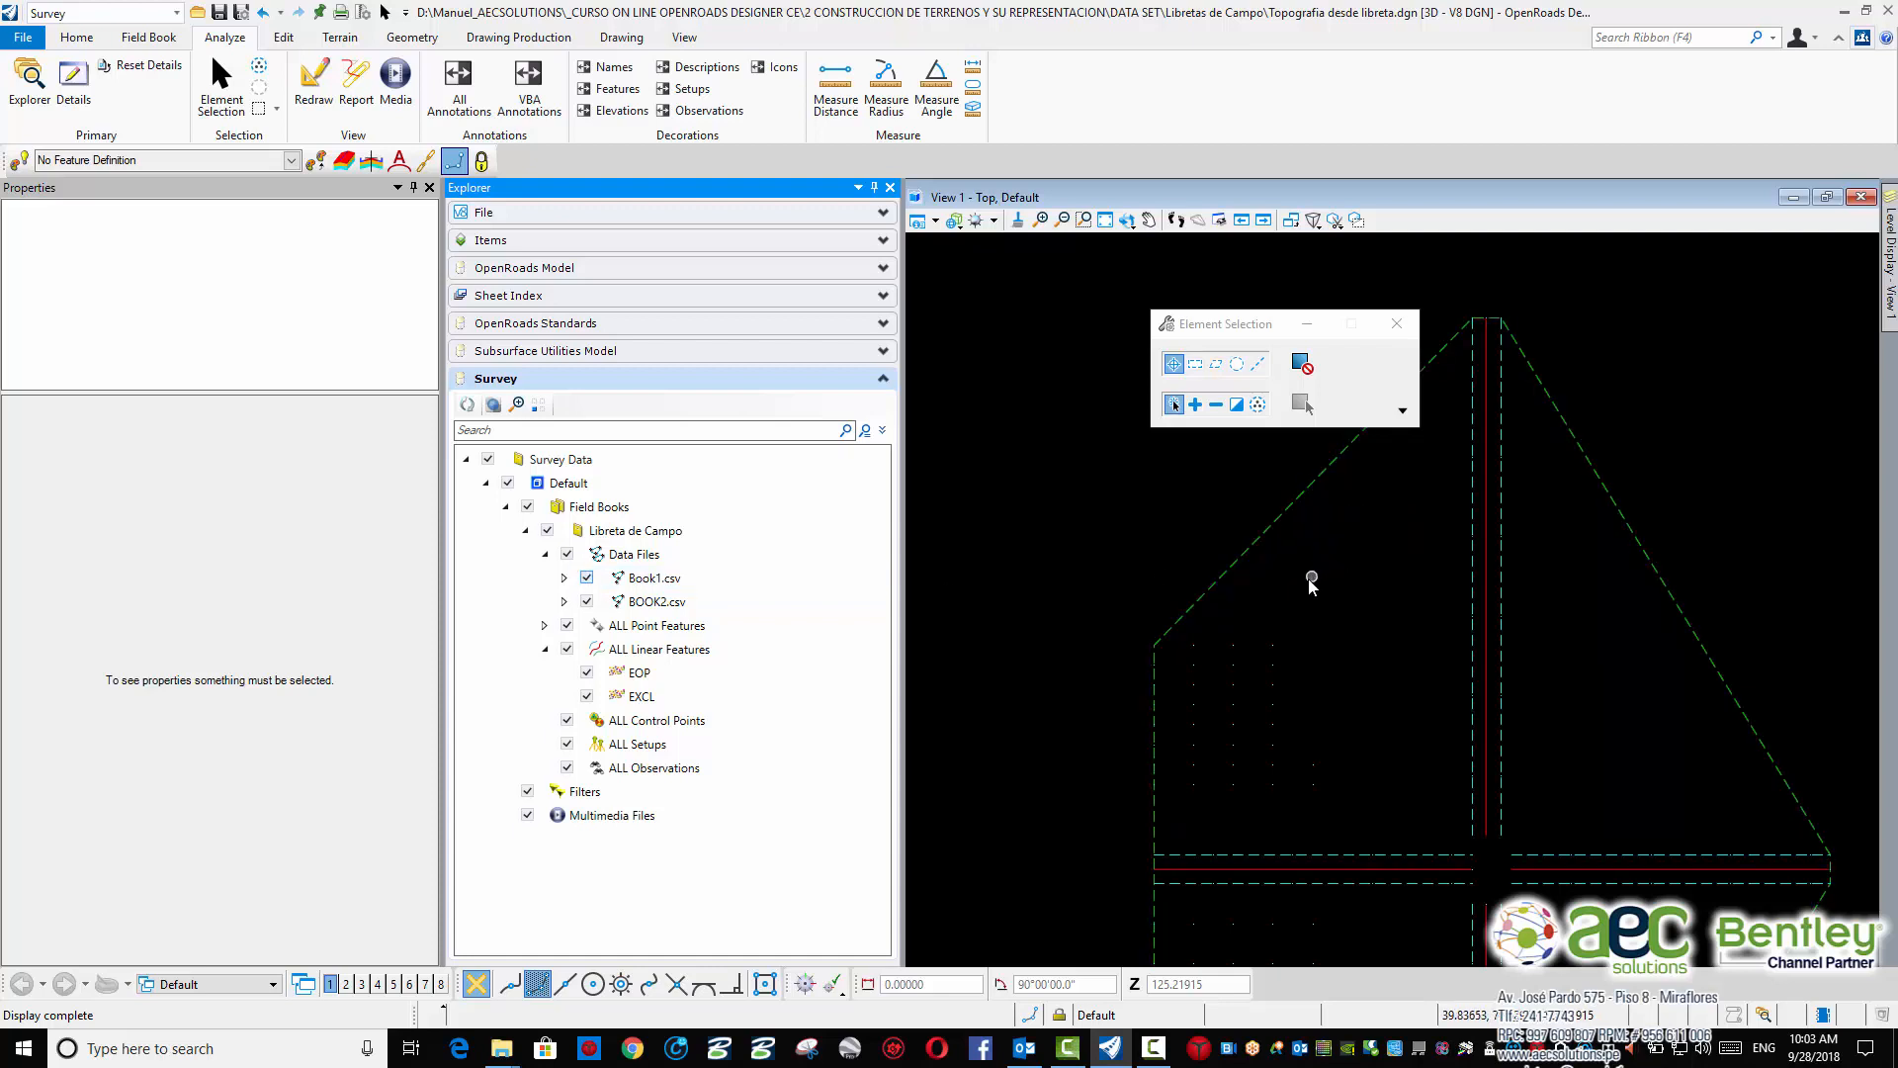
pyautogui.click(588, 602)
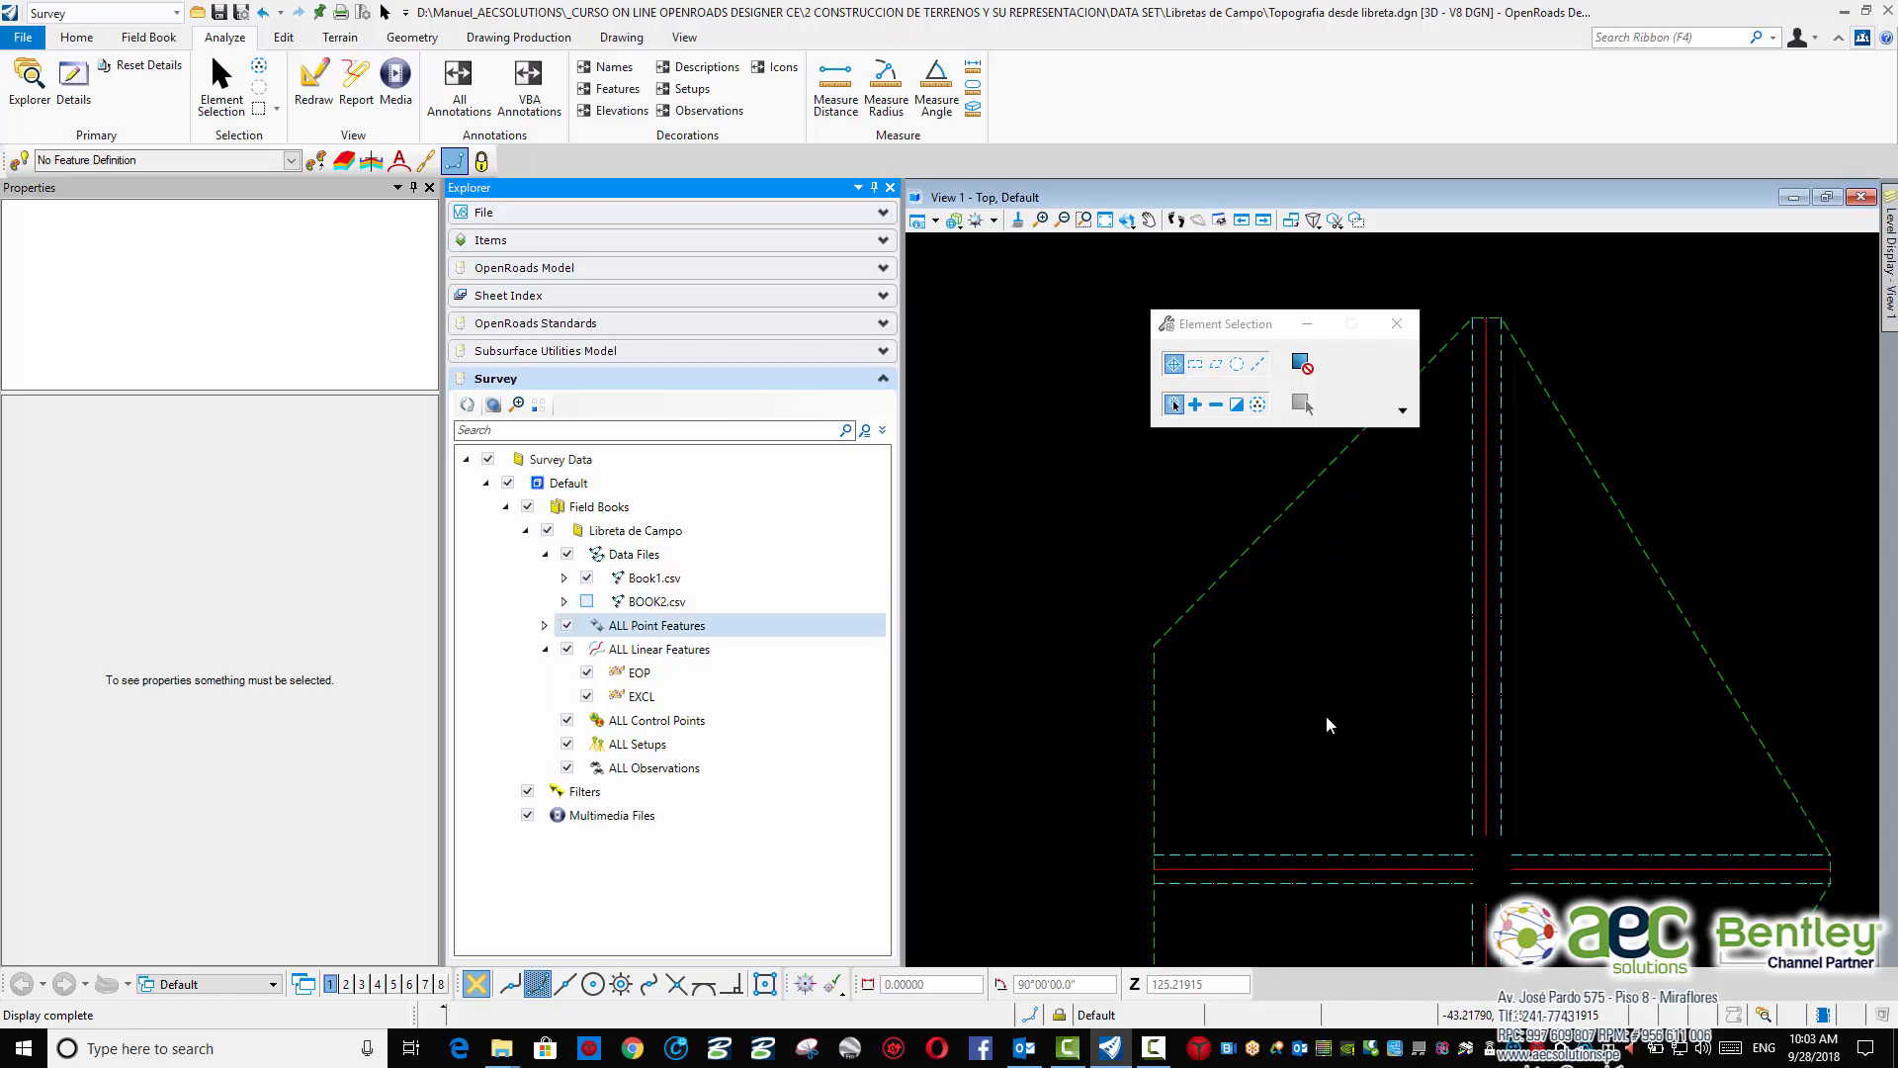
pyautogui.click(587, 602)
# Rotate the view dynamically to examine the survey's roads, points and terrain boundary from an oblique 3D angle
pyautogui.scroll(-2, 1334, 643)
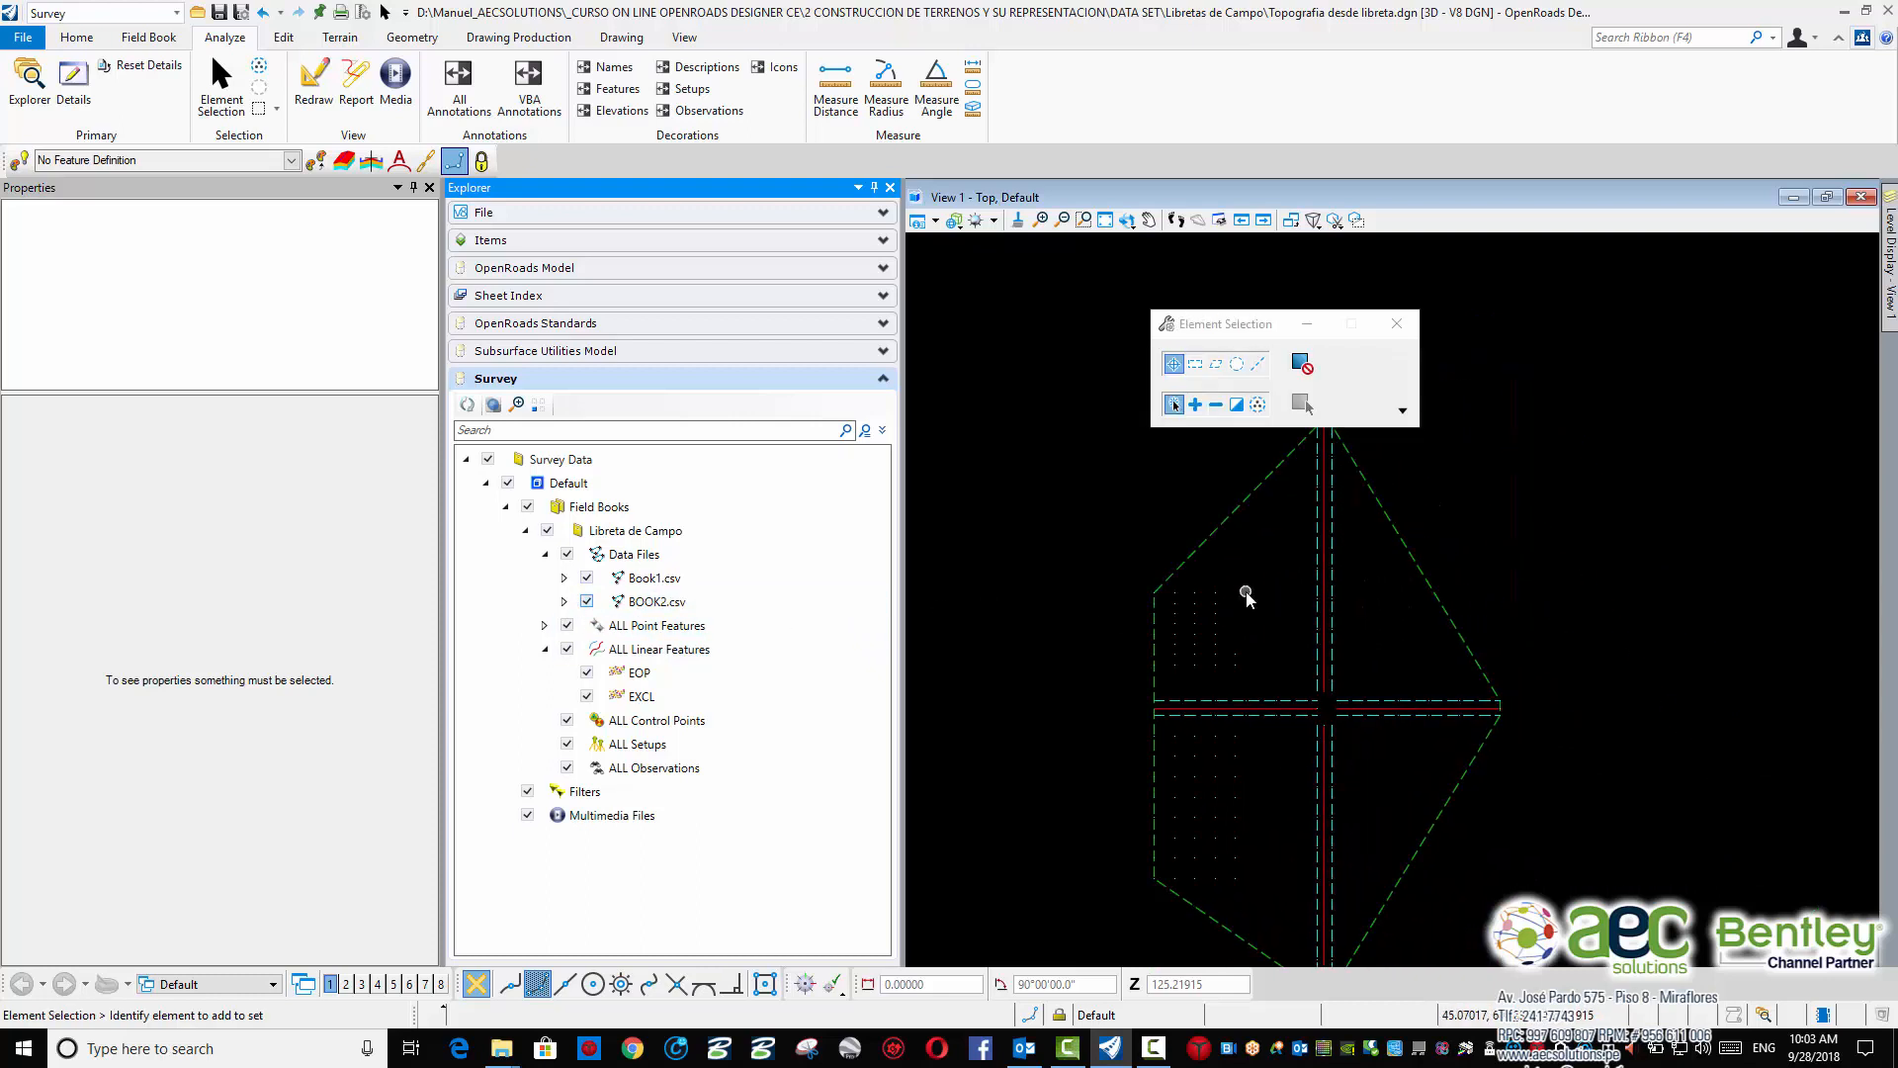
pyautogui.moveTo(1289, 609); pyautogui.dragTo(1241, 644, button='middle')
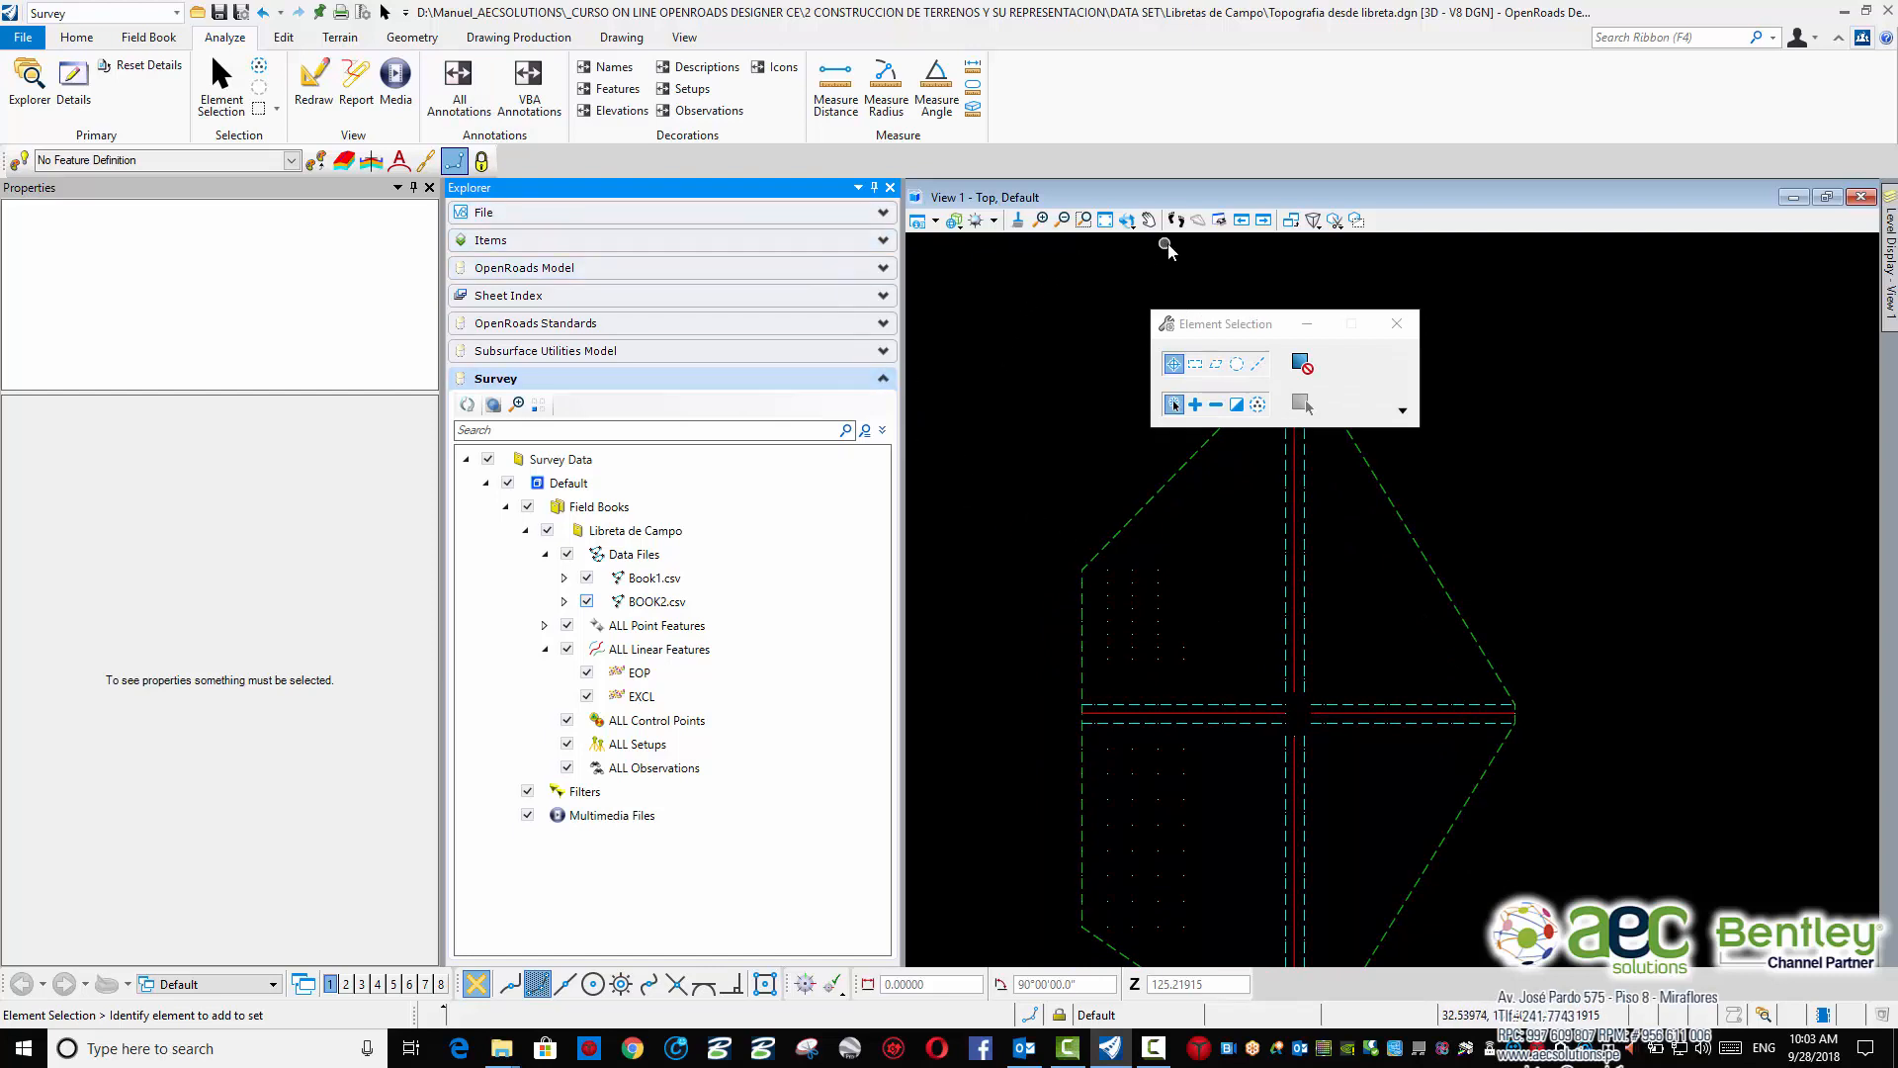
pyautogui.click(1127, 220)
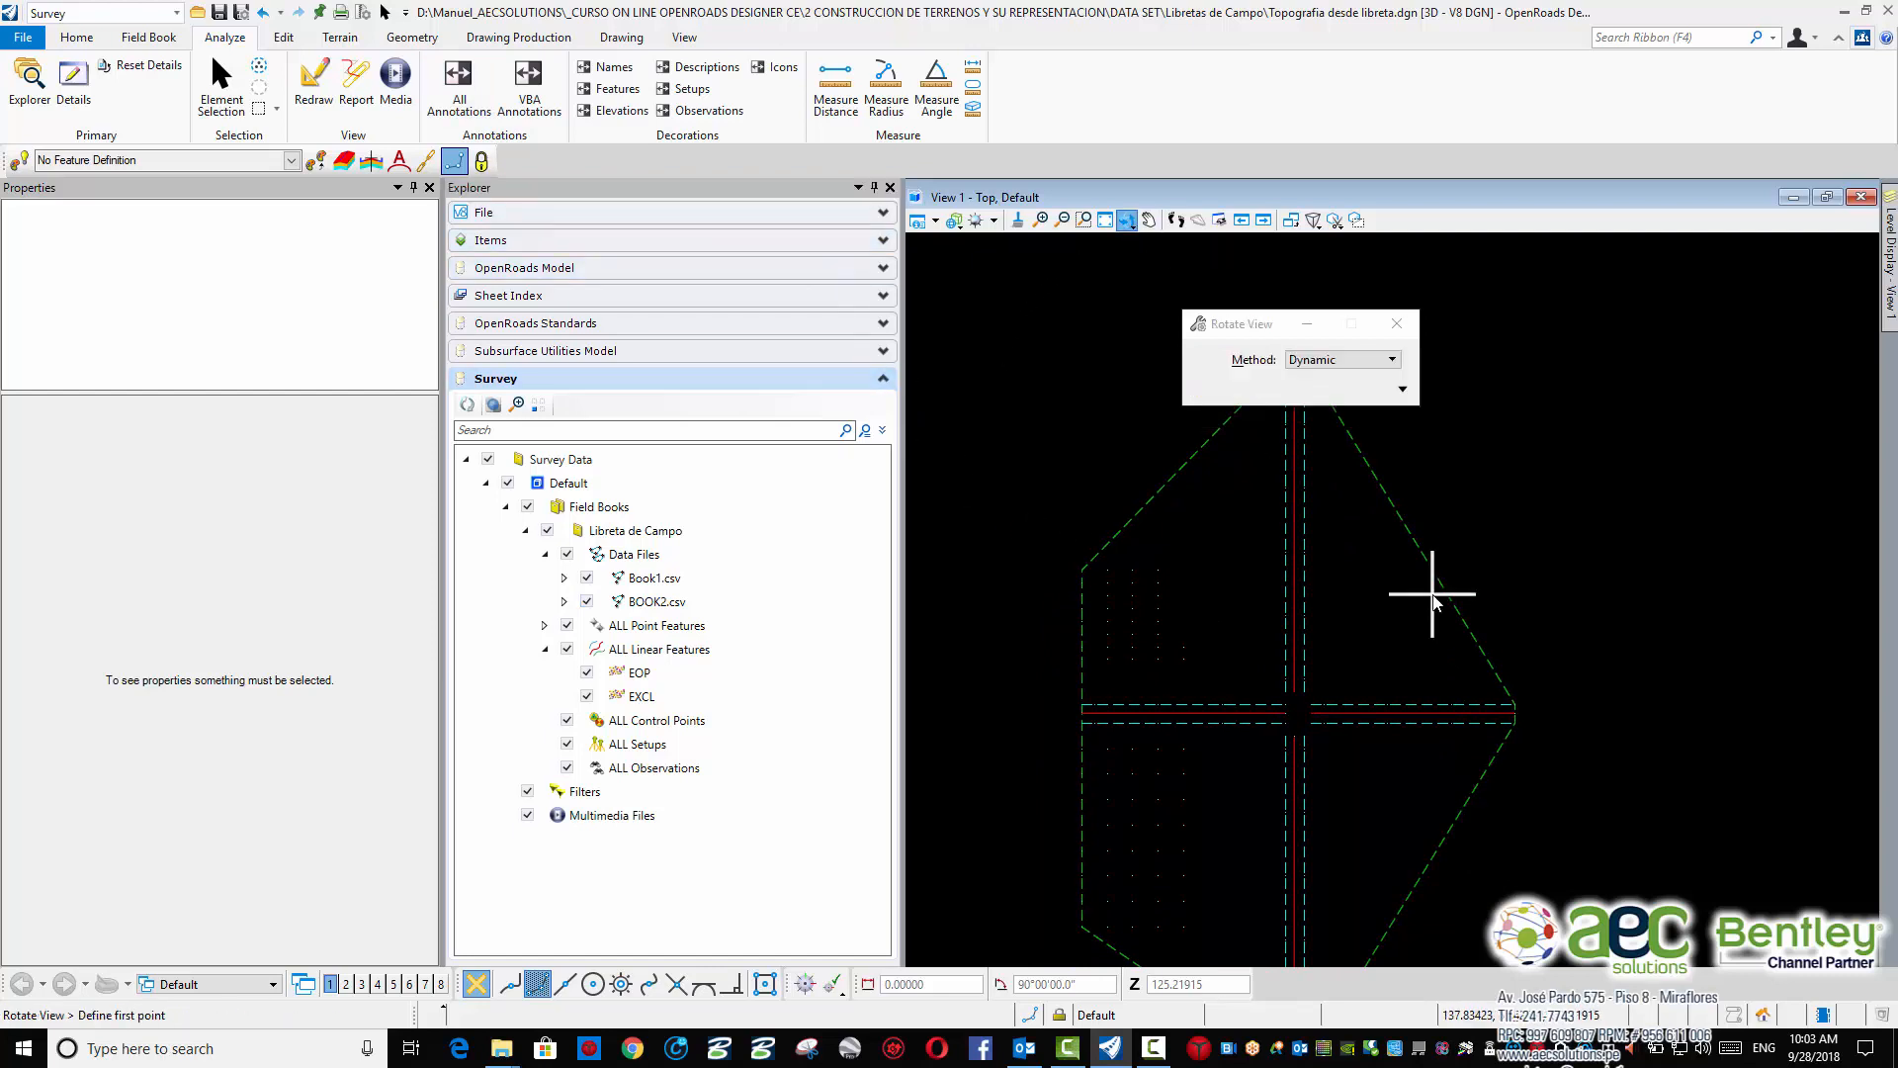
pyautogui.click(1510, 694)
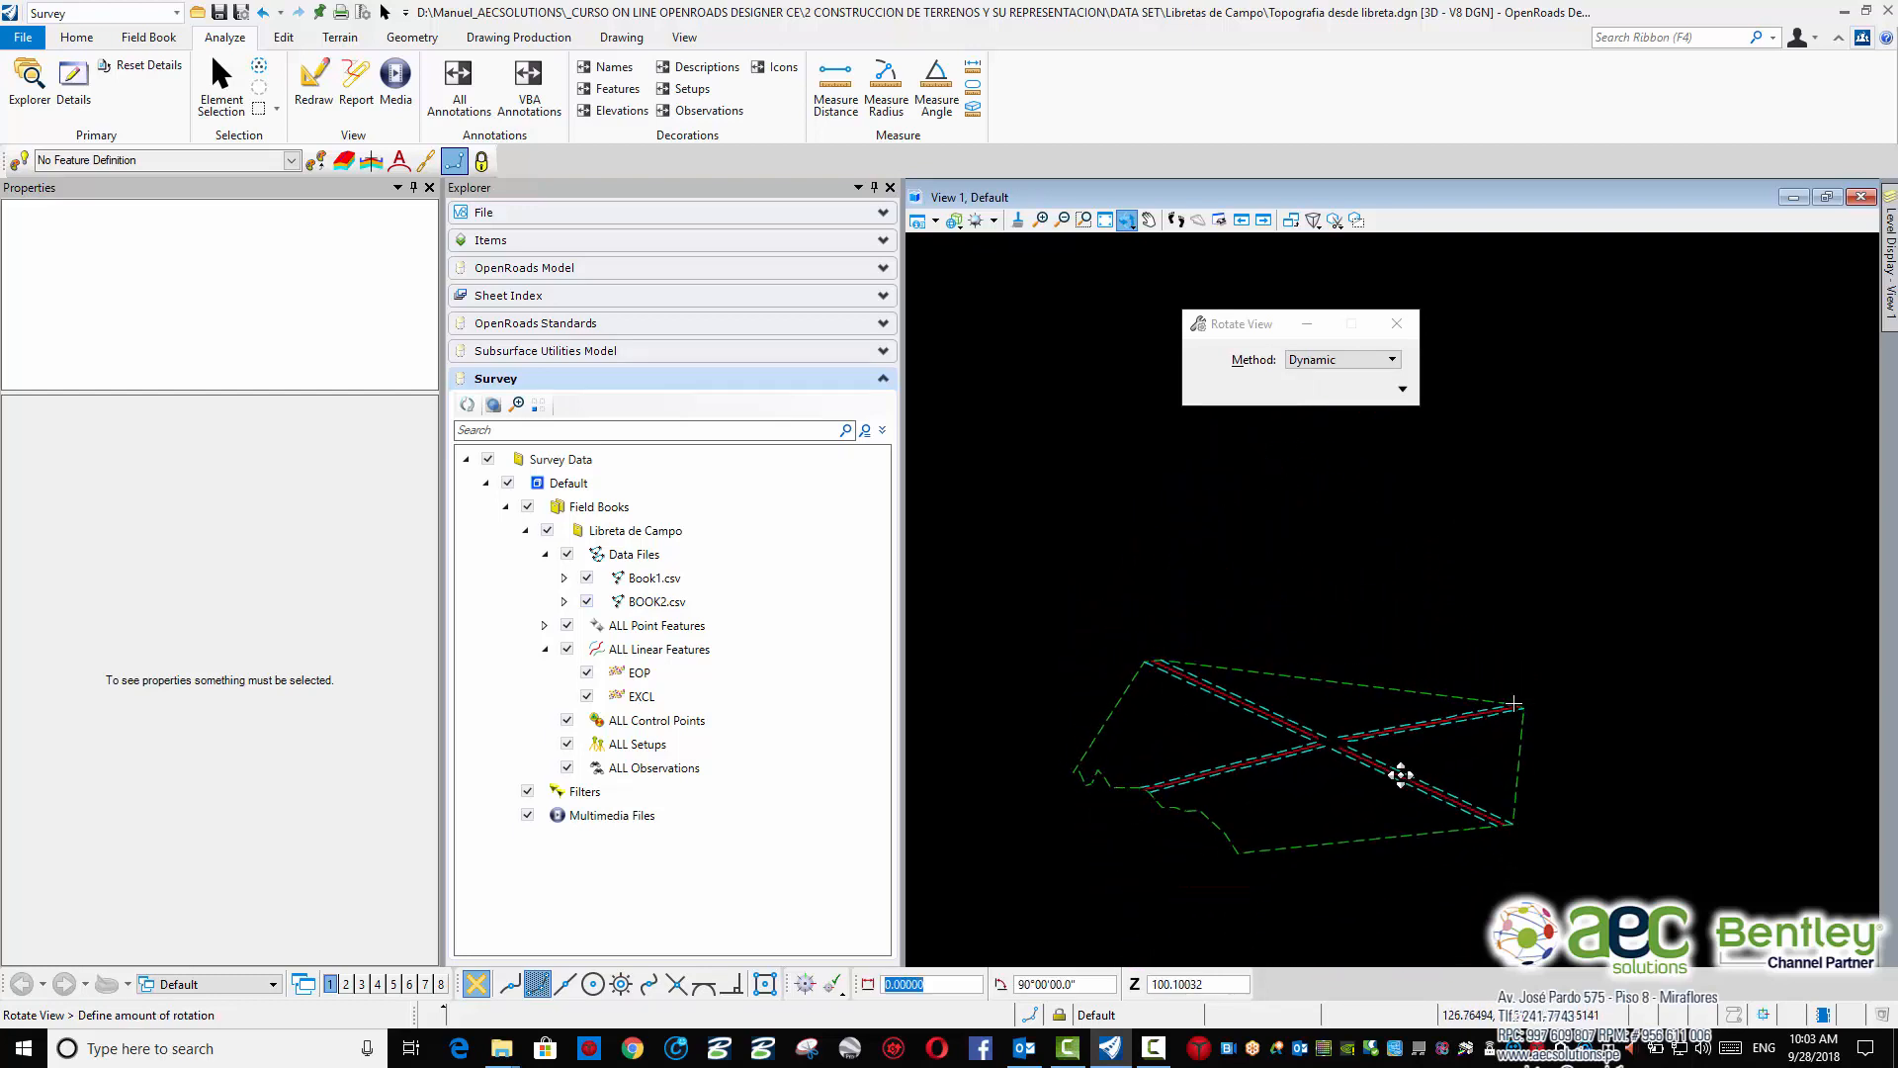
pyautogui.click(1350, 757)
pyautogui.click(1350, 757)
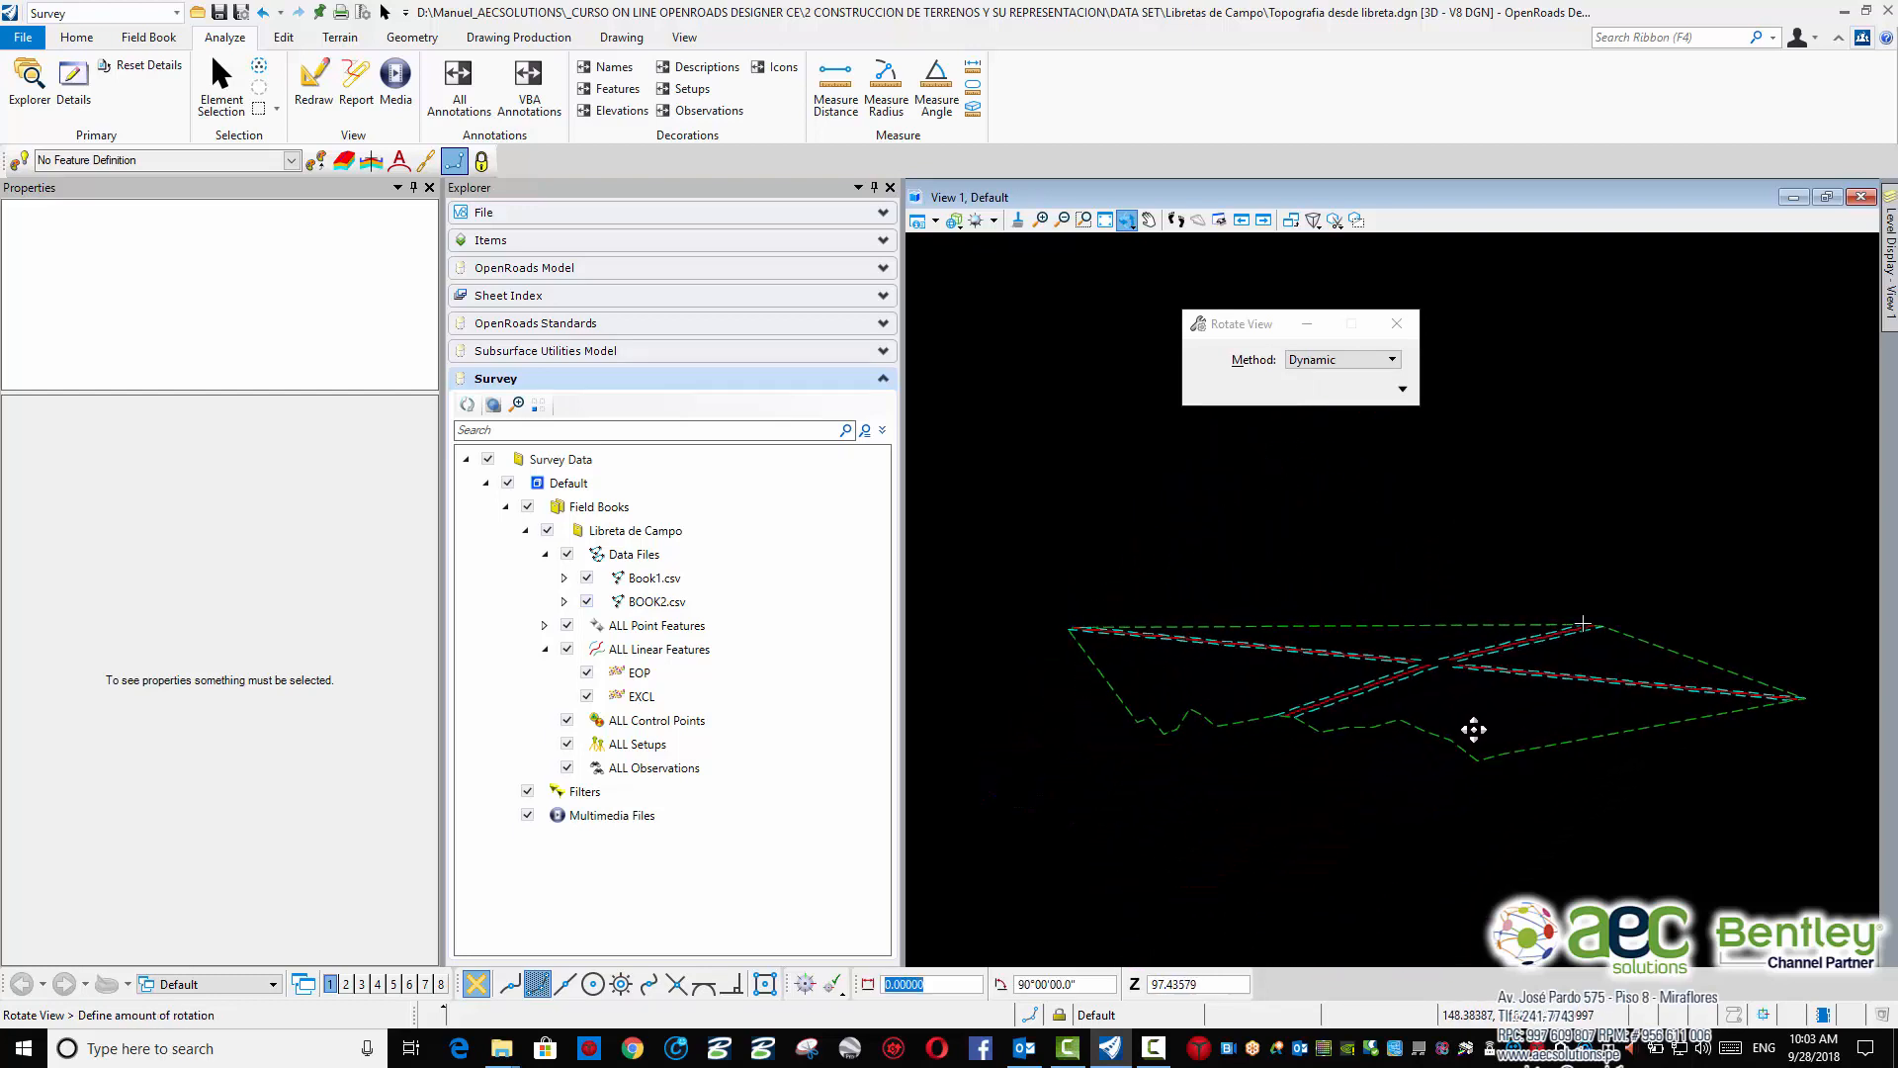
pyautogui.click(1337, 772)
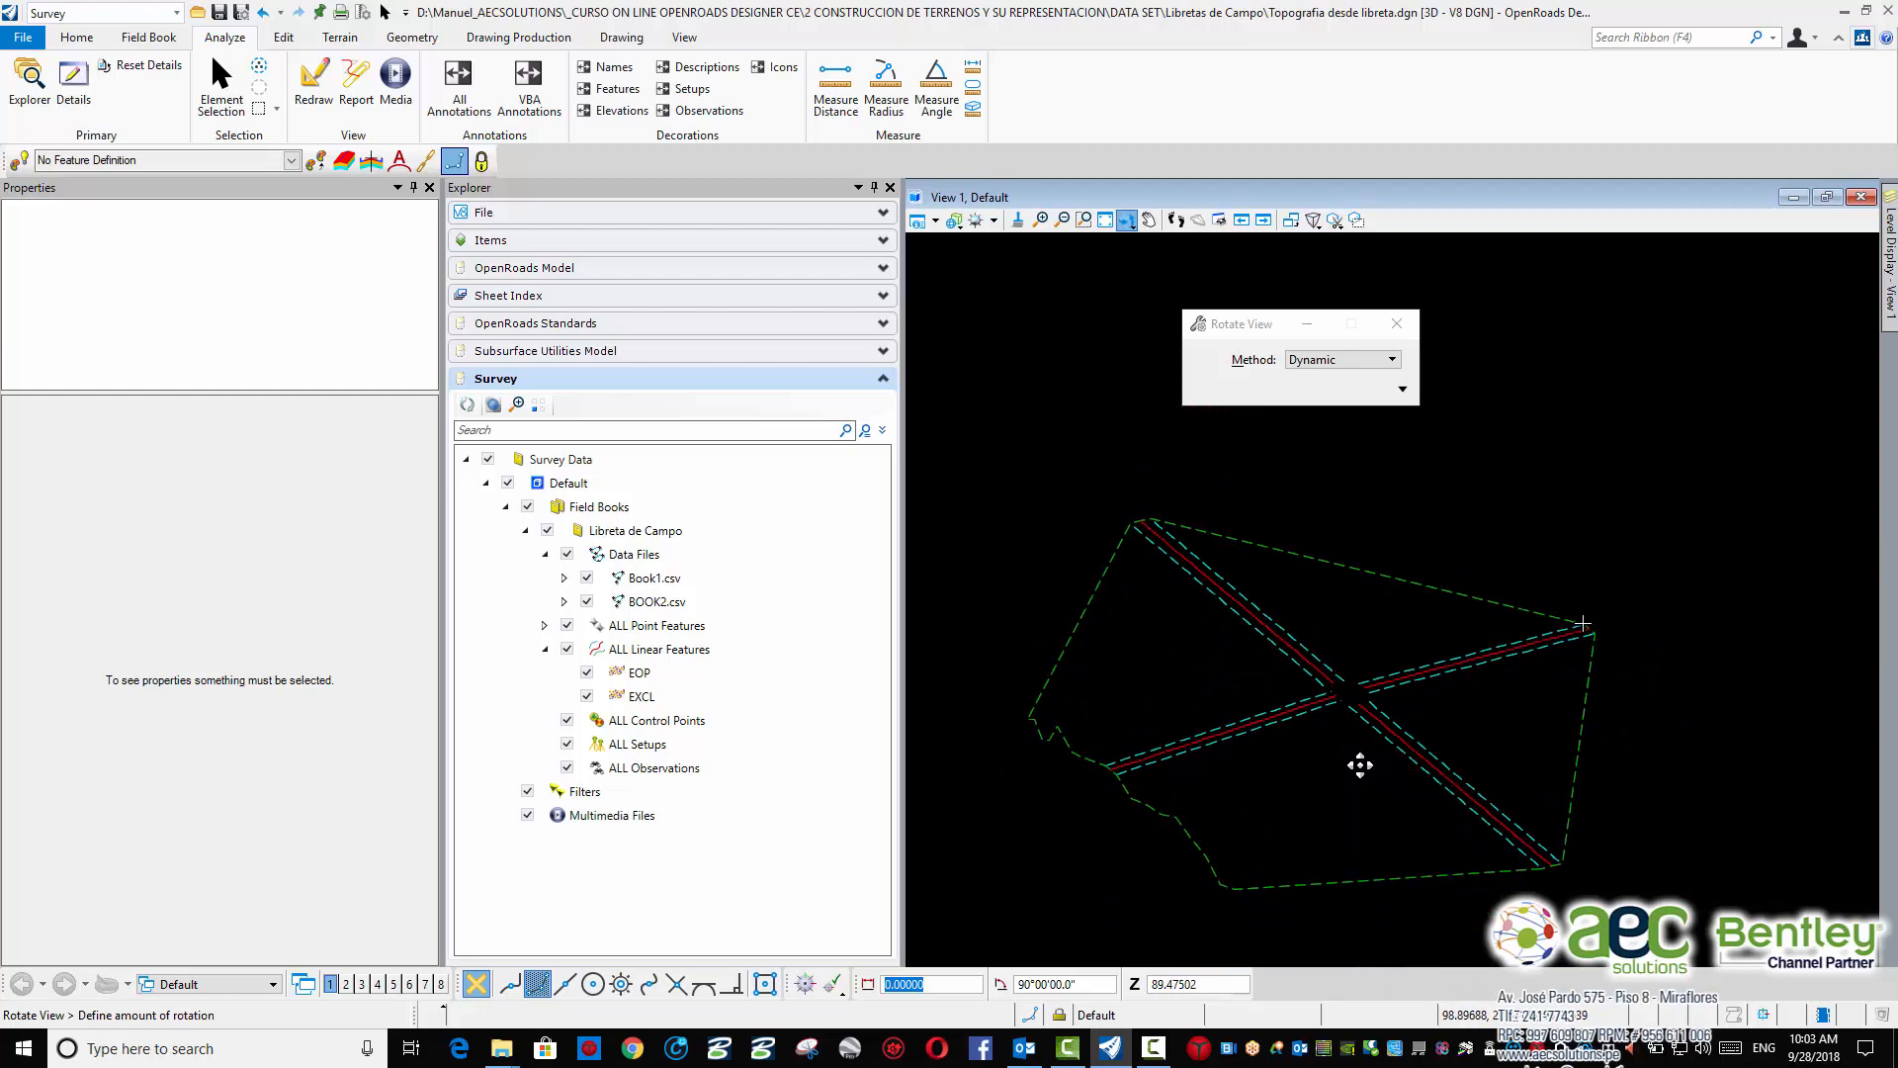
pyautogui.click(1356, 763)
pyautogui.click(385, 13)
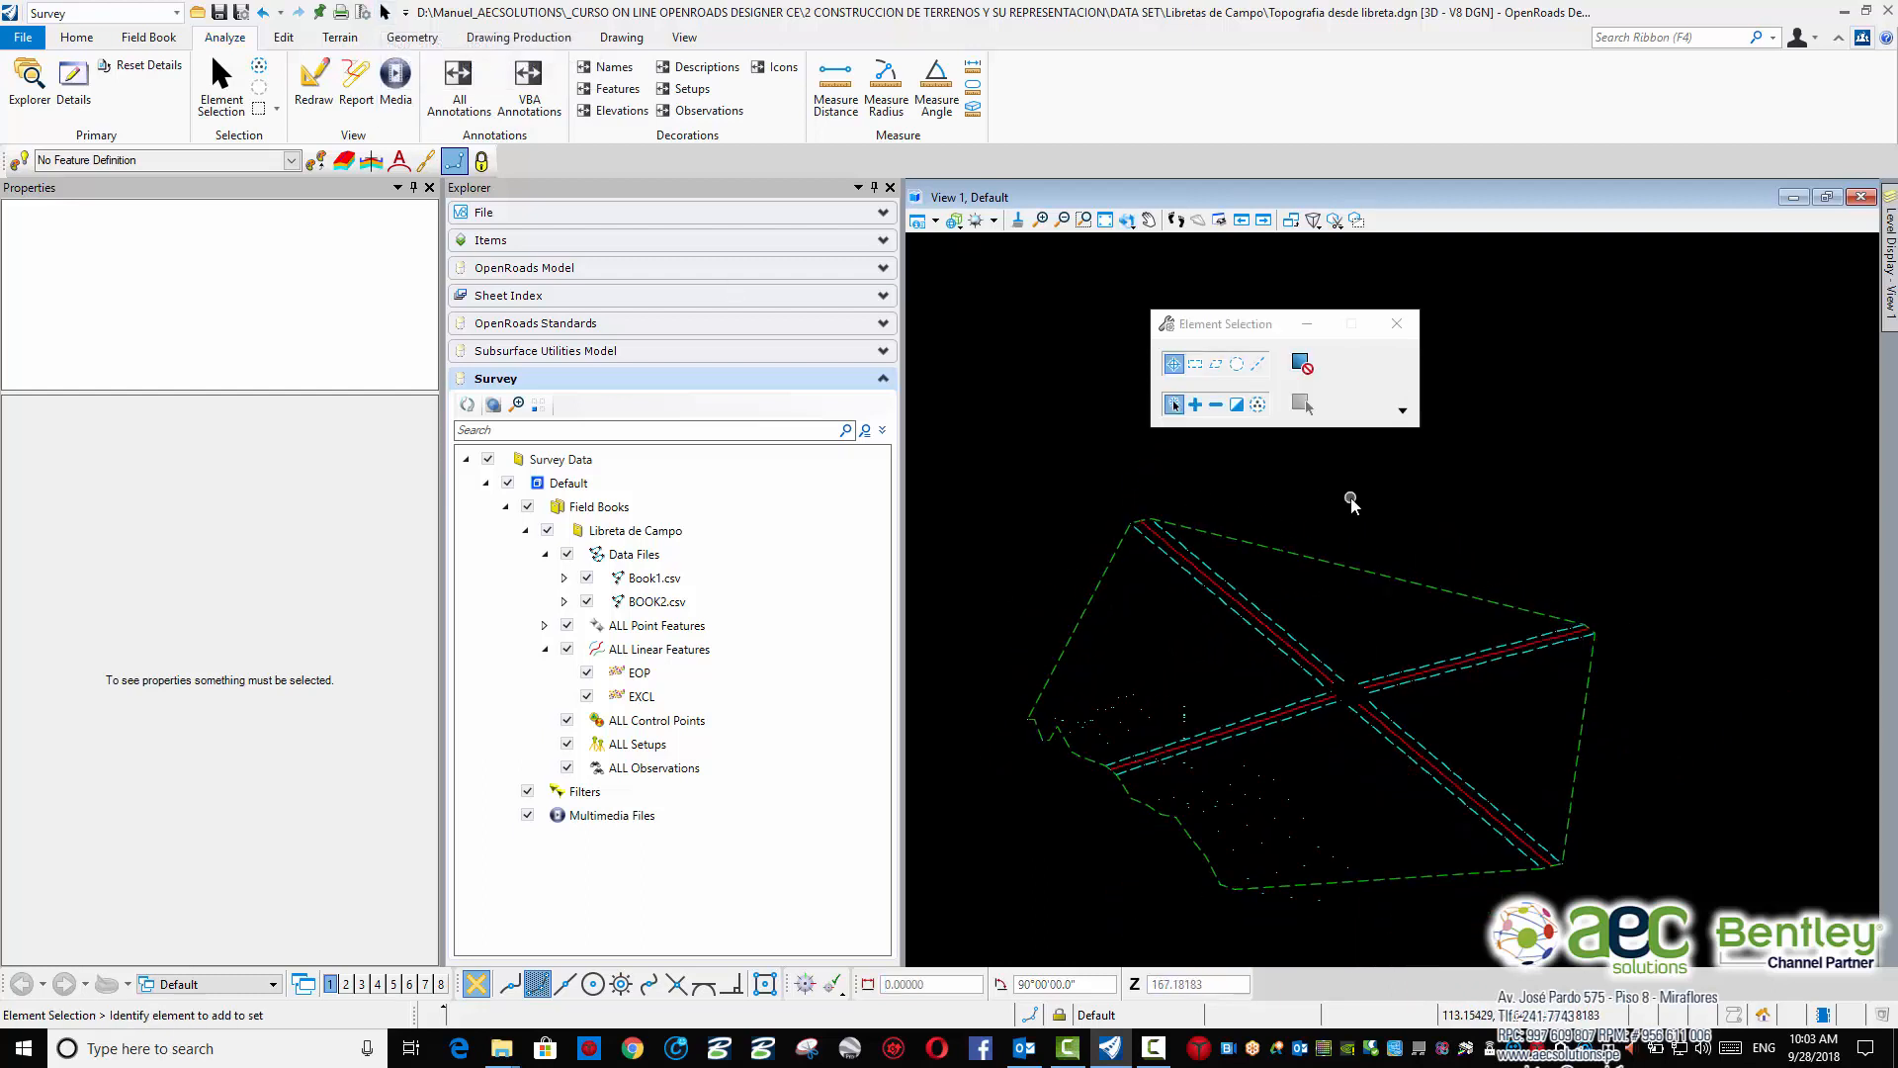
# Change the feature definition of the AllFieldbooks terrain model to Existing Contours
pyautogui.click(1384, 584)
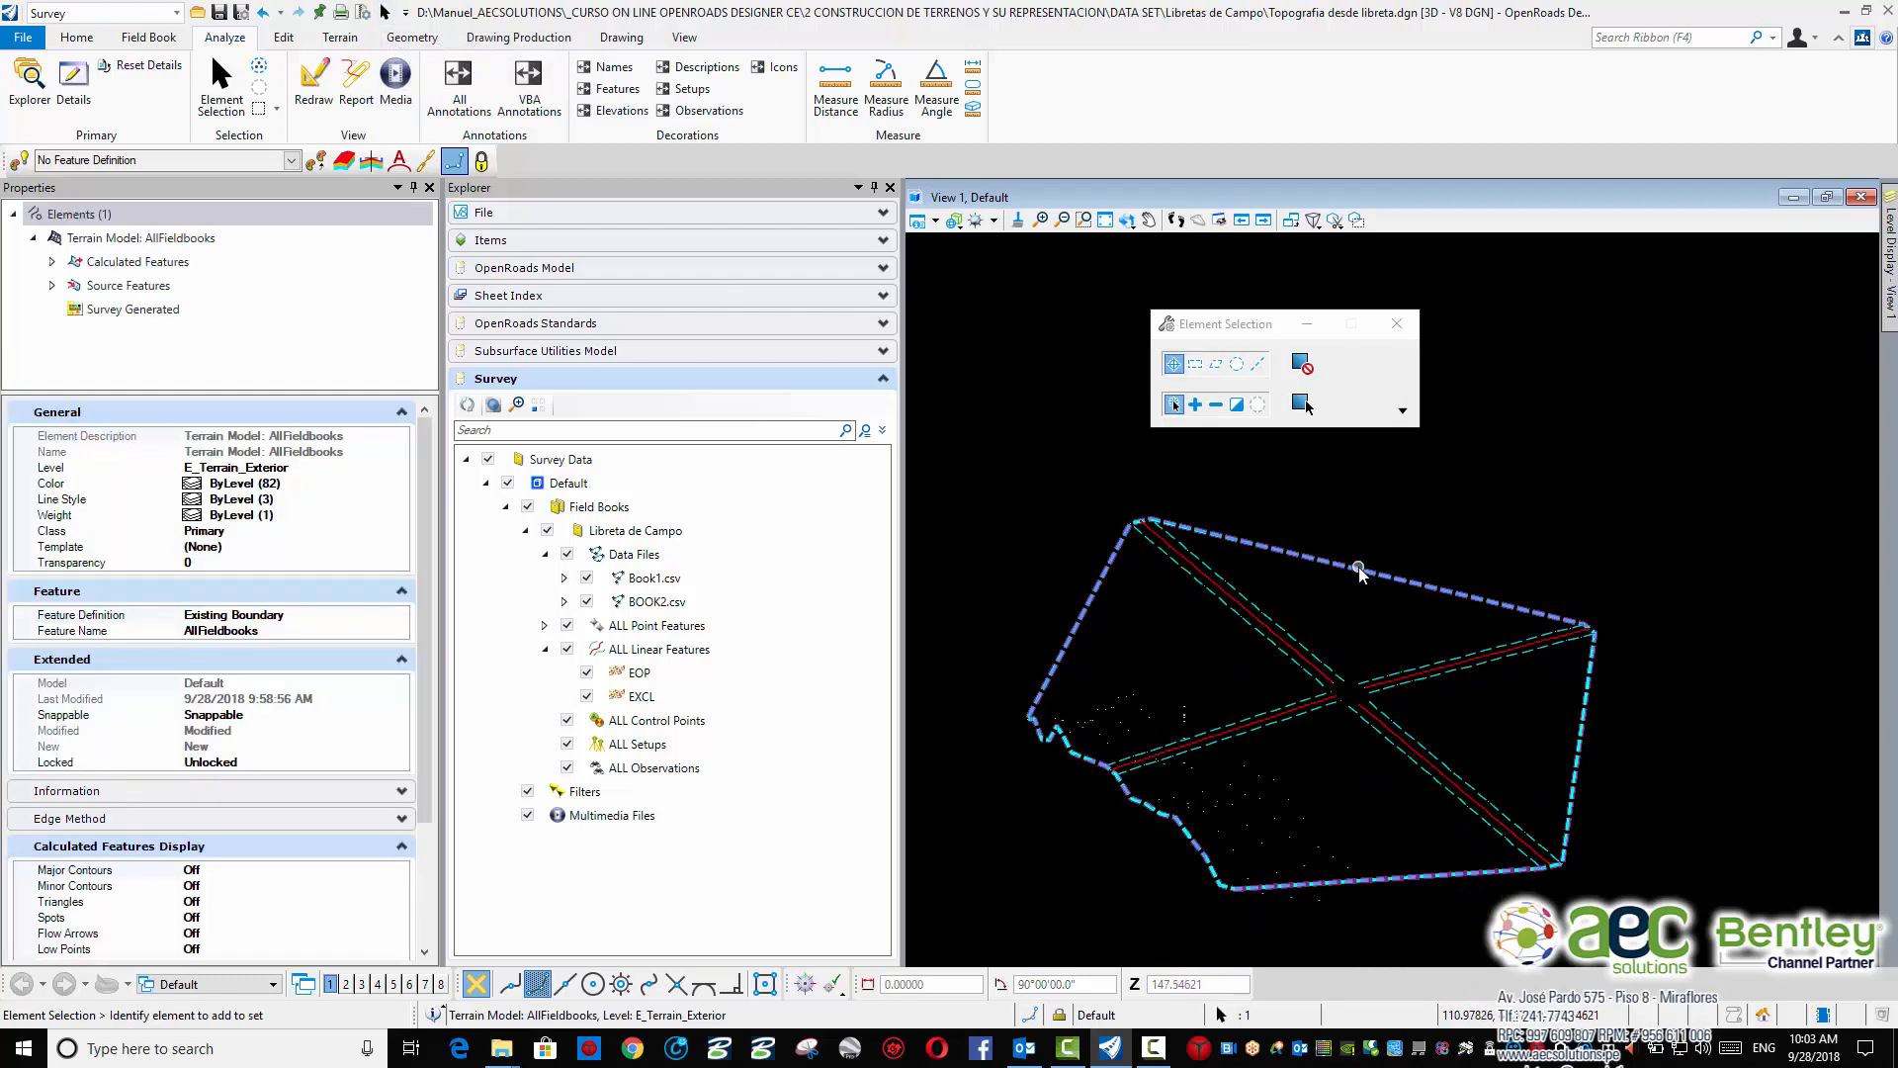
pyautogui.click(1392, 564)
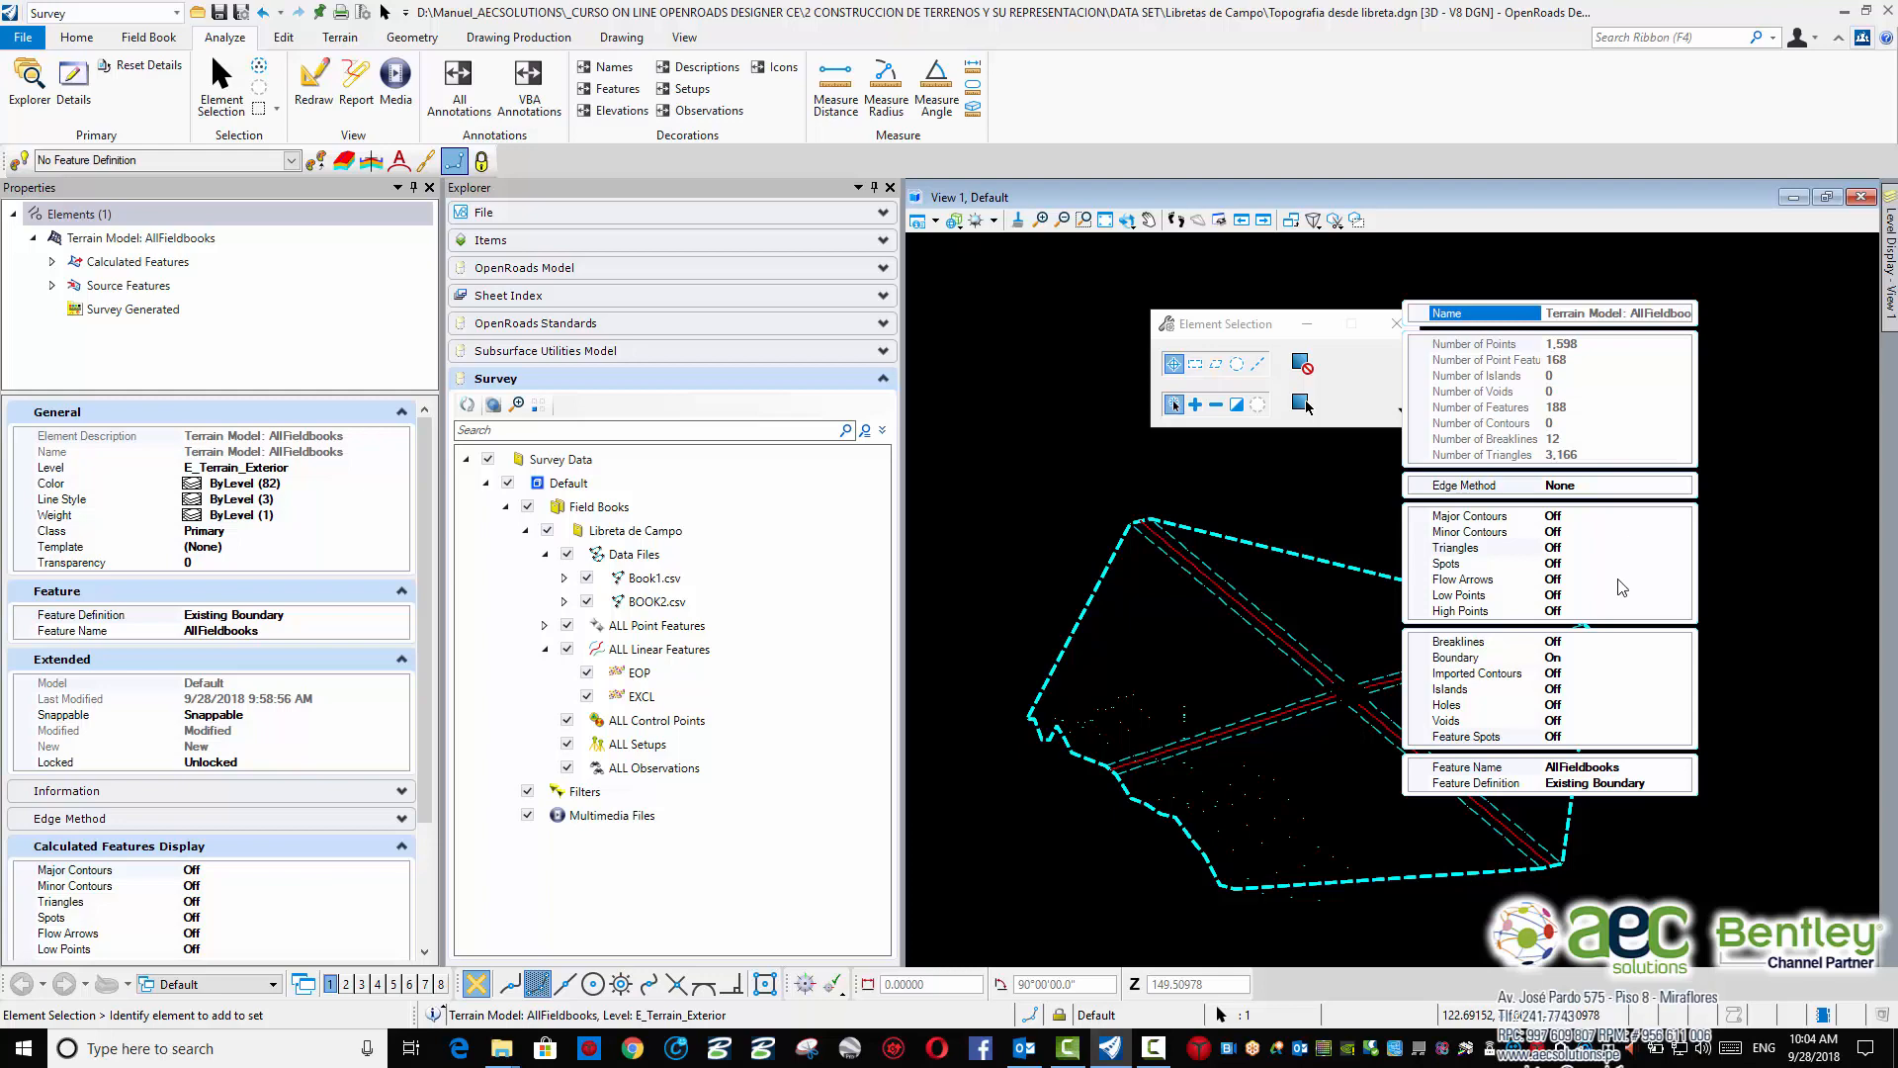
pyautogui.click(1686, 769)
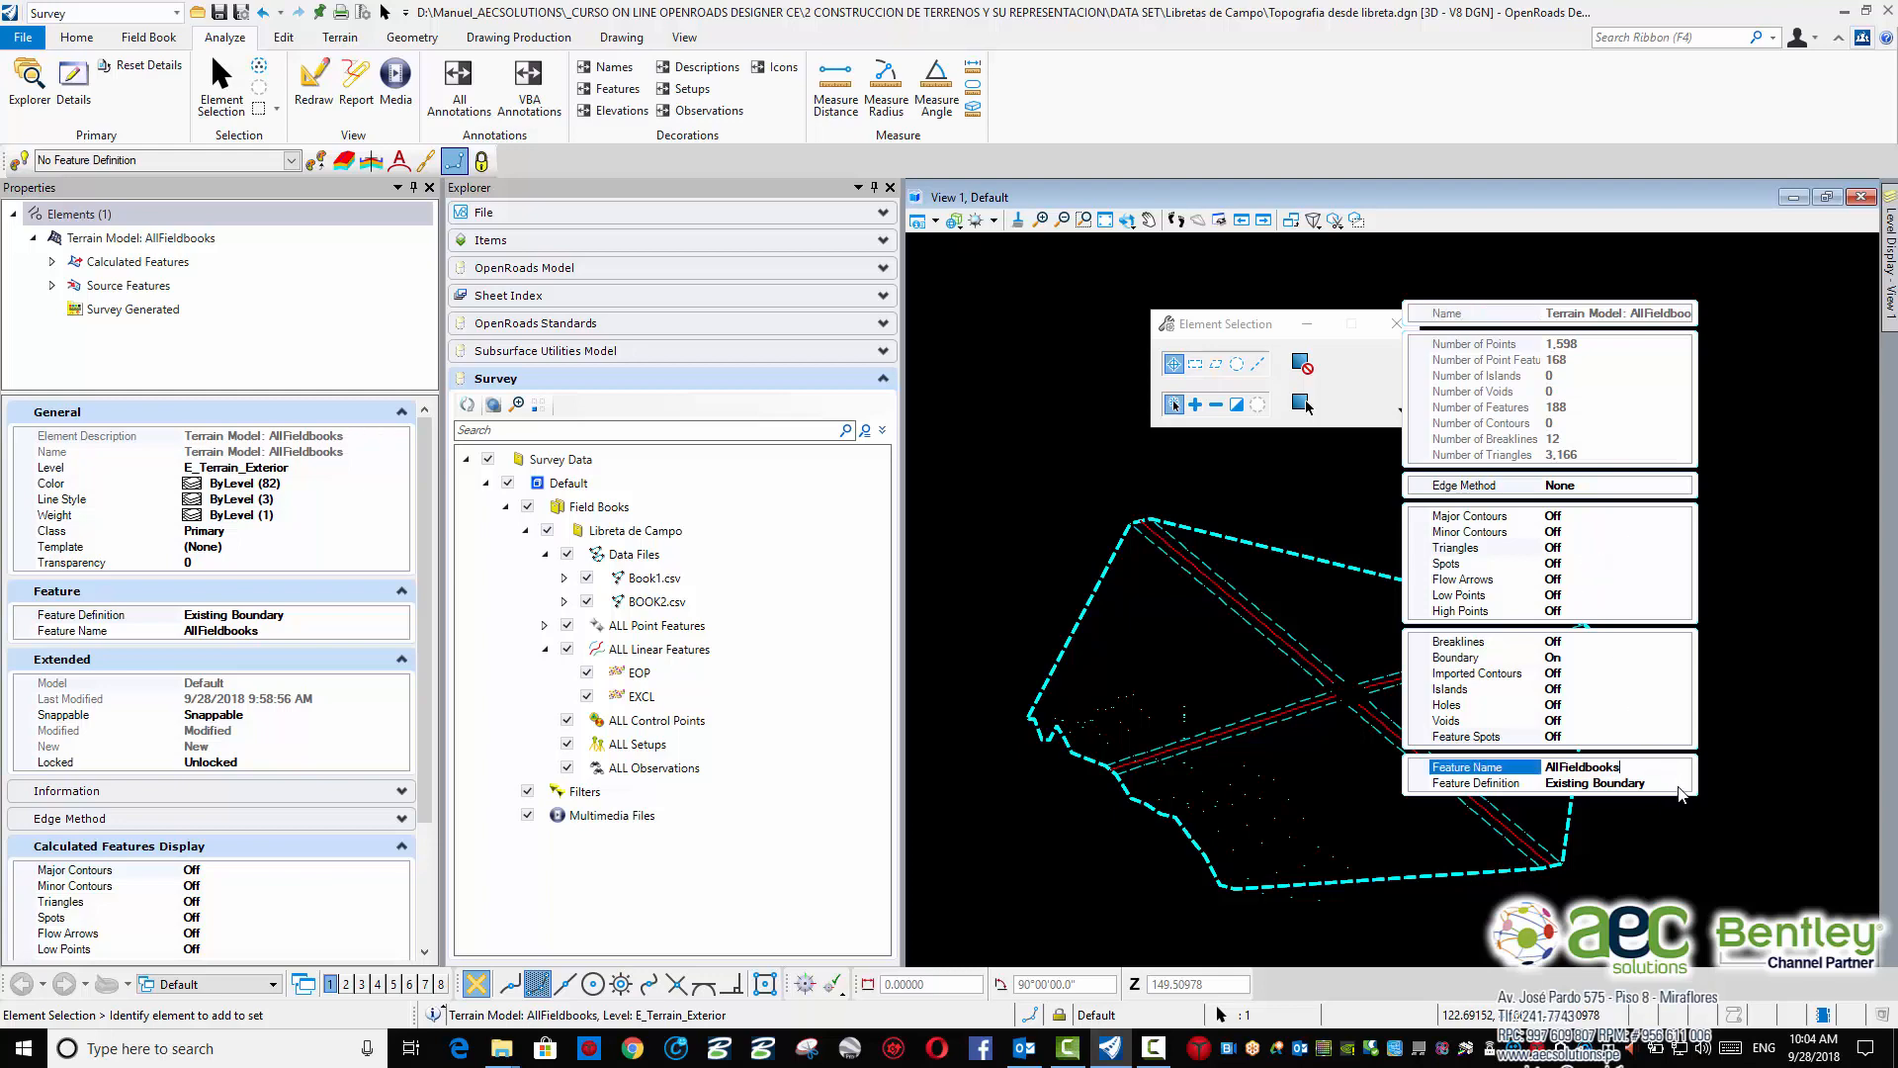
pyautogui.click(1681, 788)
pyautogui.click(1680, 784)
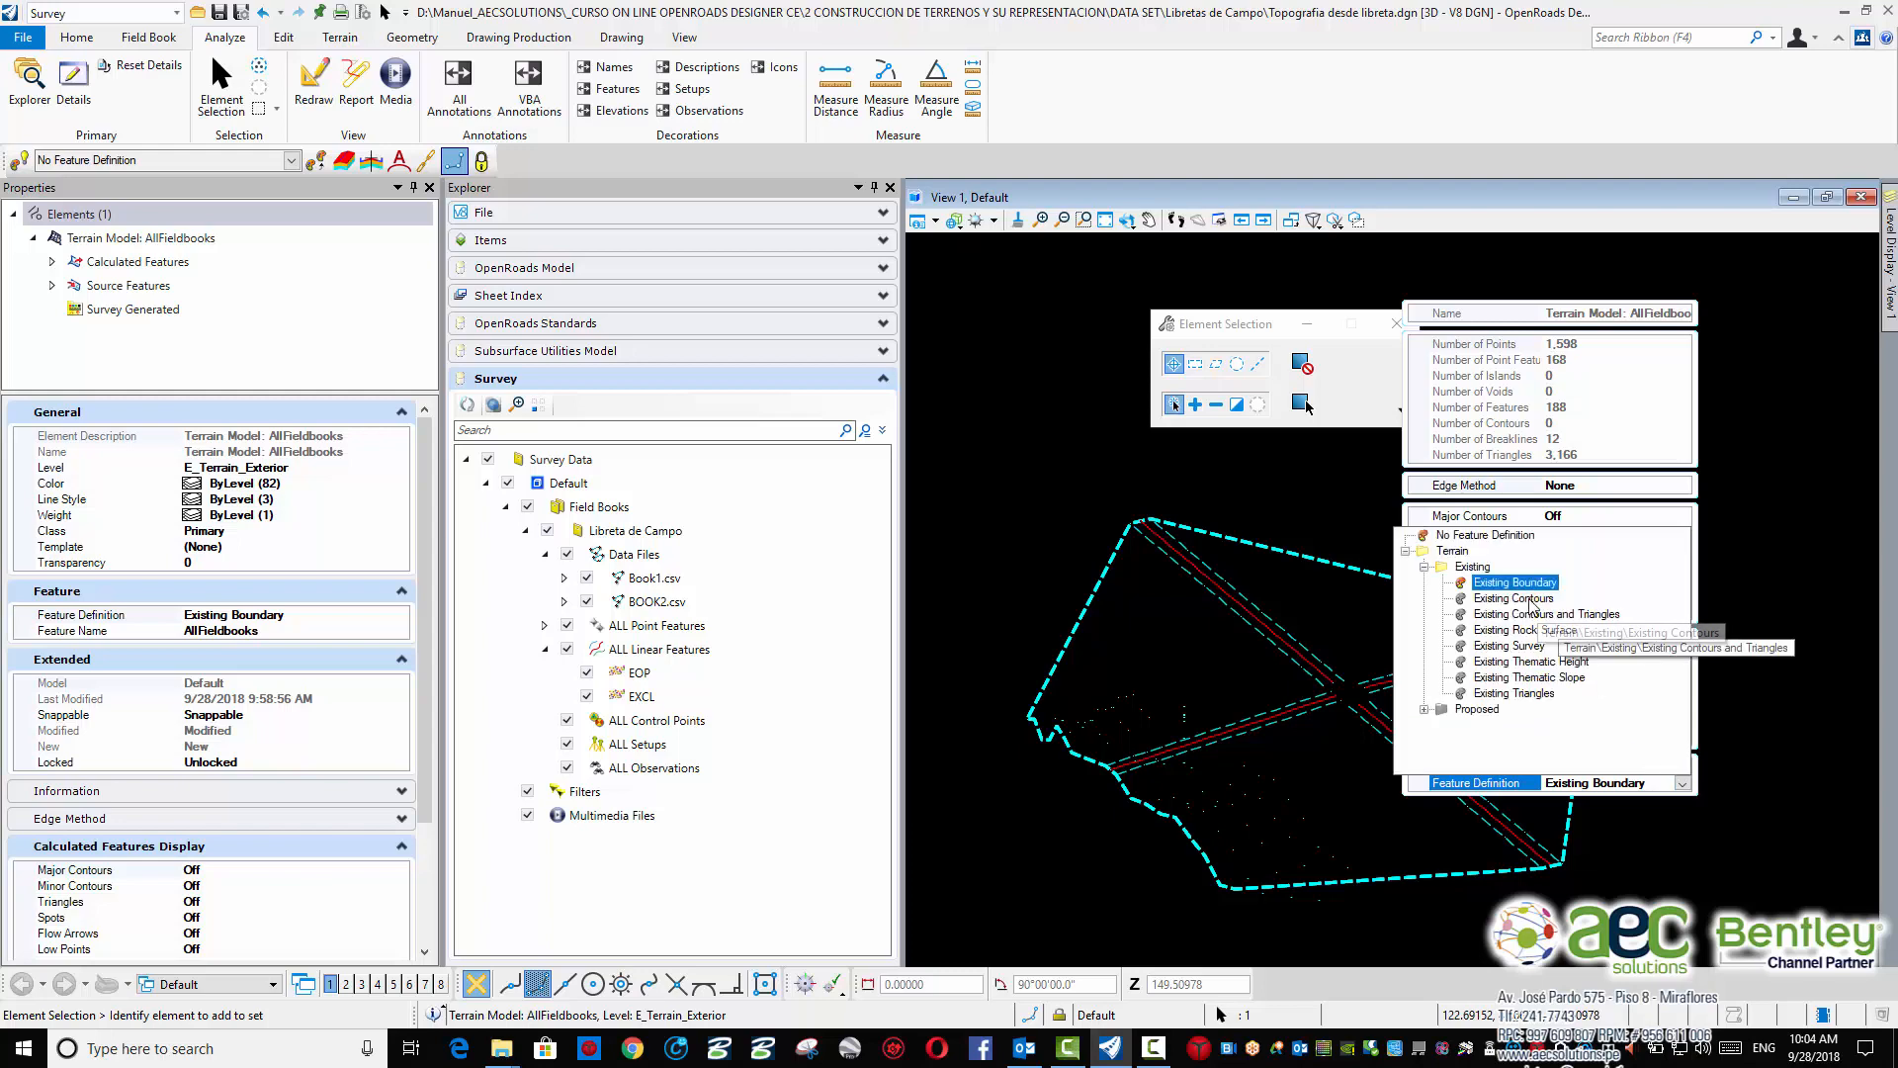
pyautogui.click(1529, 600)
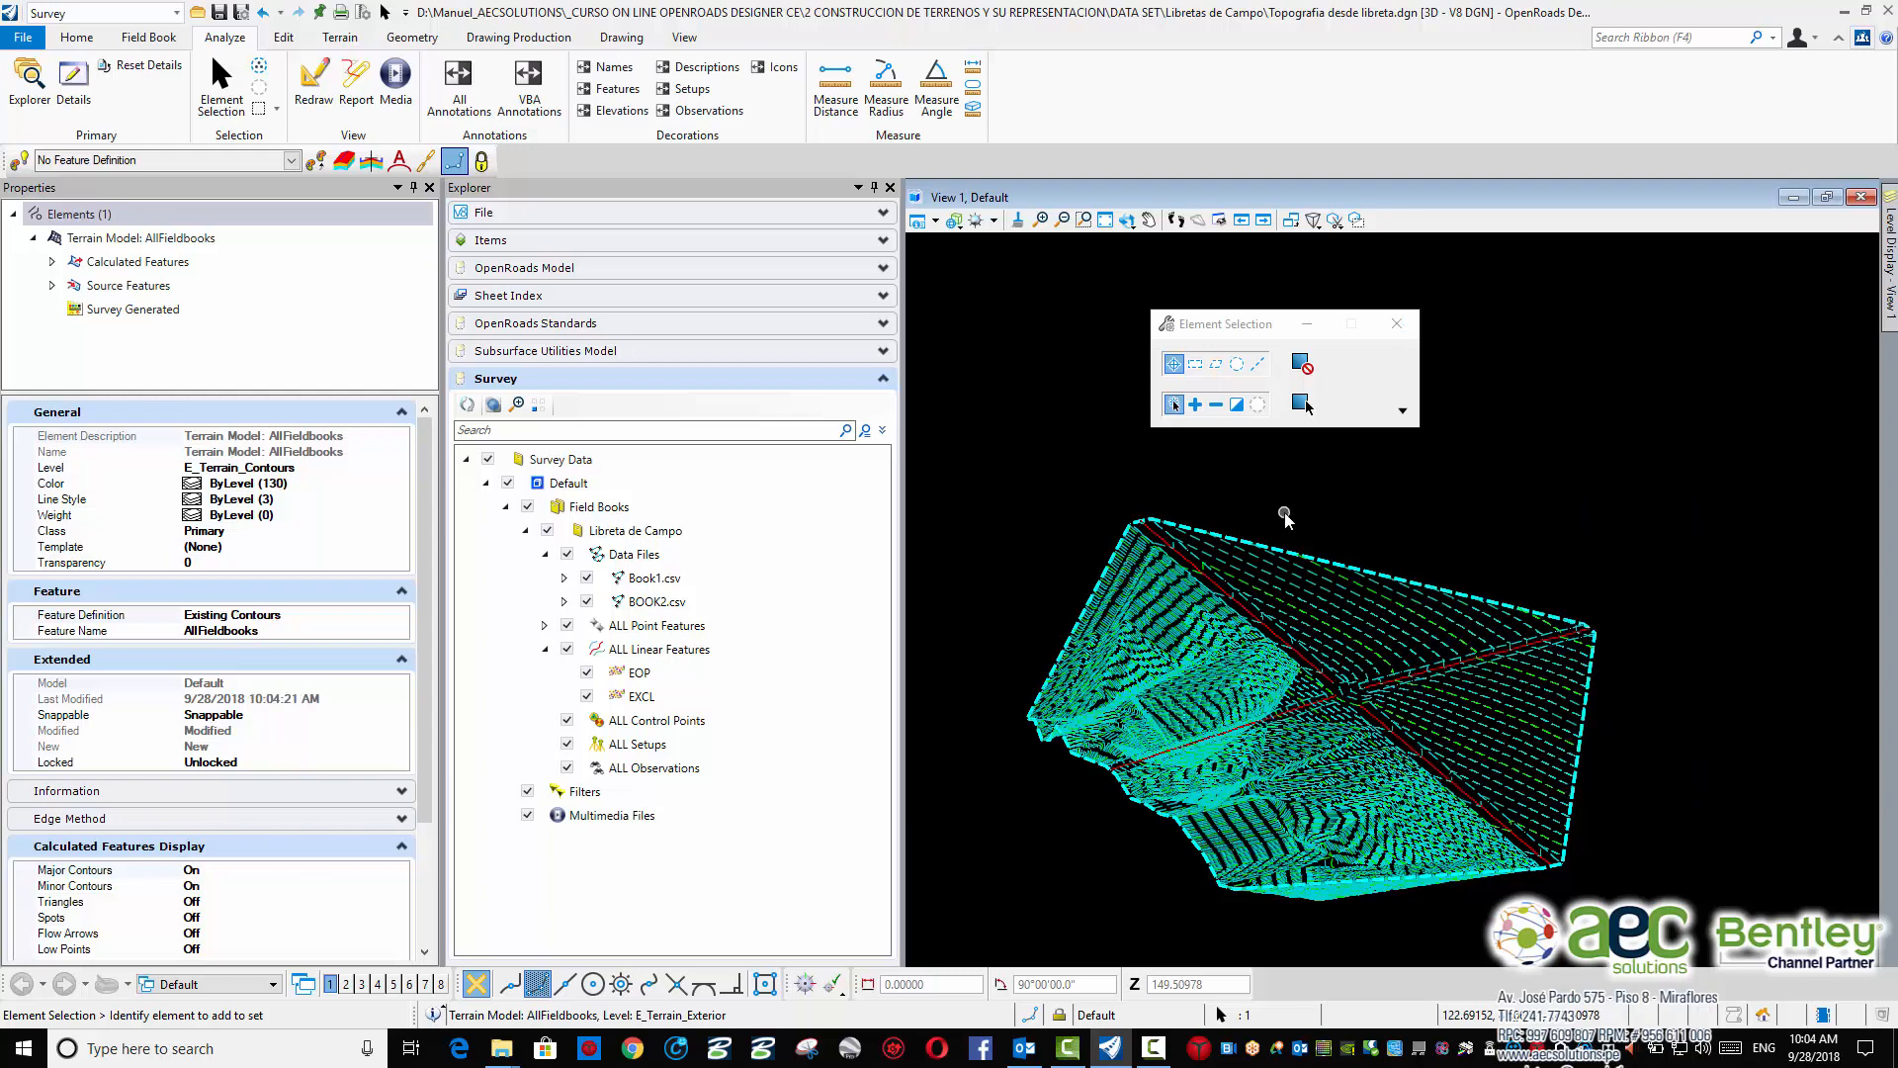
# Examine how the terrain contours run across the road intersection, along the road edges and over the steep, irregular part of the survey
pyautogui.scroll(4, 1401, 699)
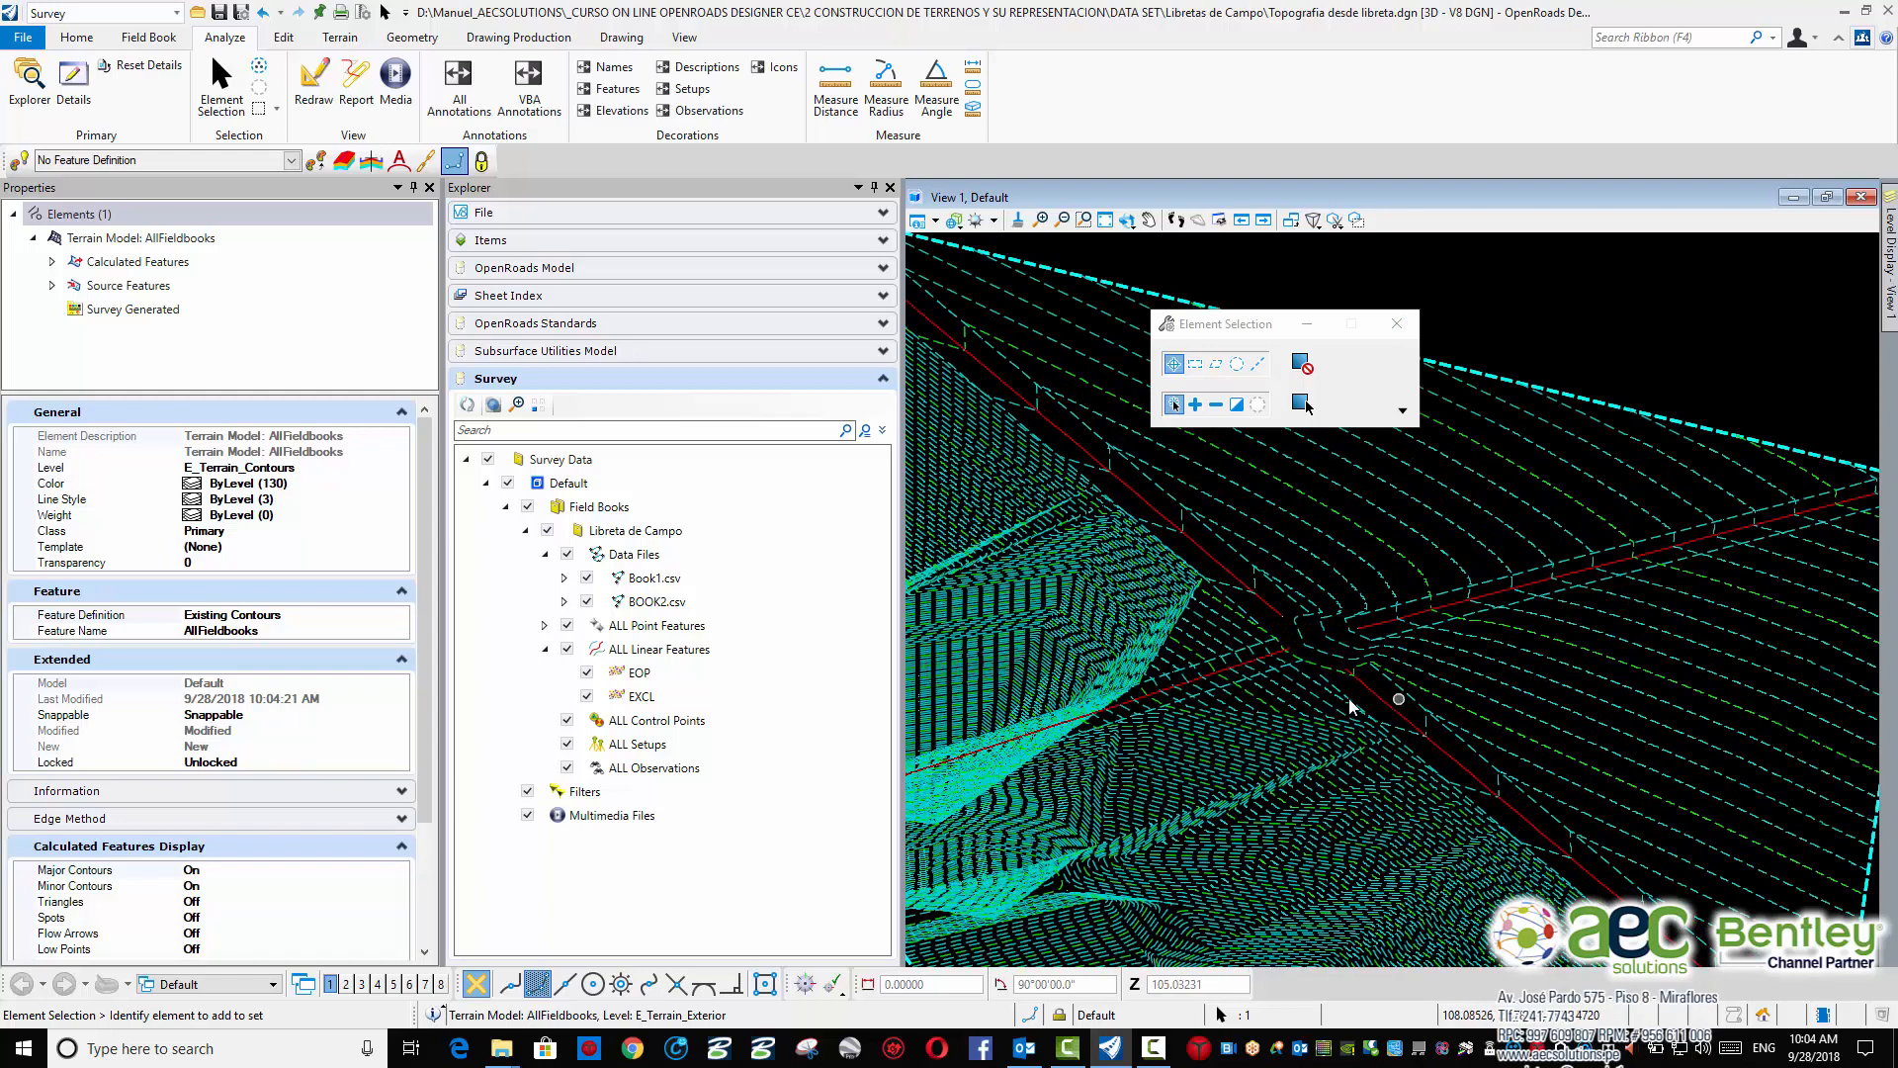
pyautogui.scroll(-4, 1379, 667)
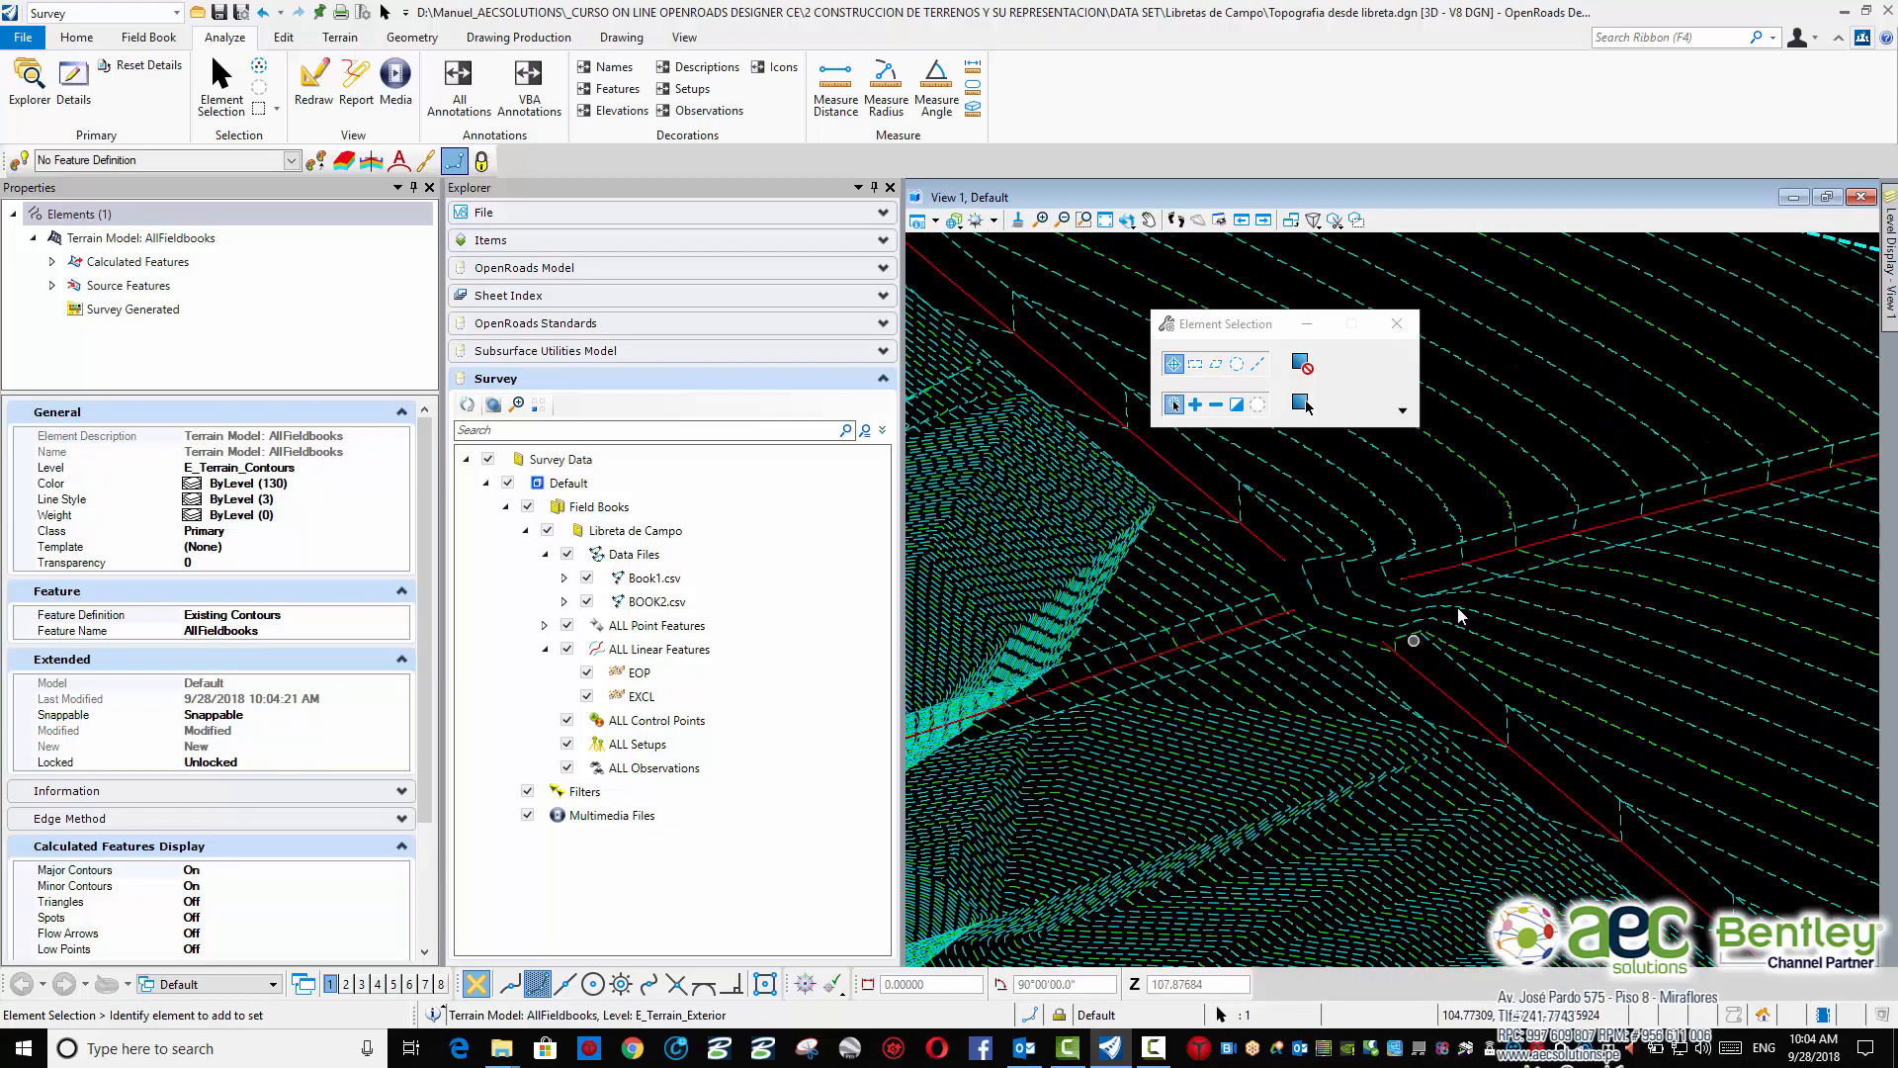
pyautogui.moveTo(1457, 607); pyautogui.dragTo(1313, 686, button='middle')
pyautogui.scroll(2, 1314, 686)
pyautogui.scroll(1, 1443, 625)
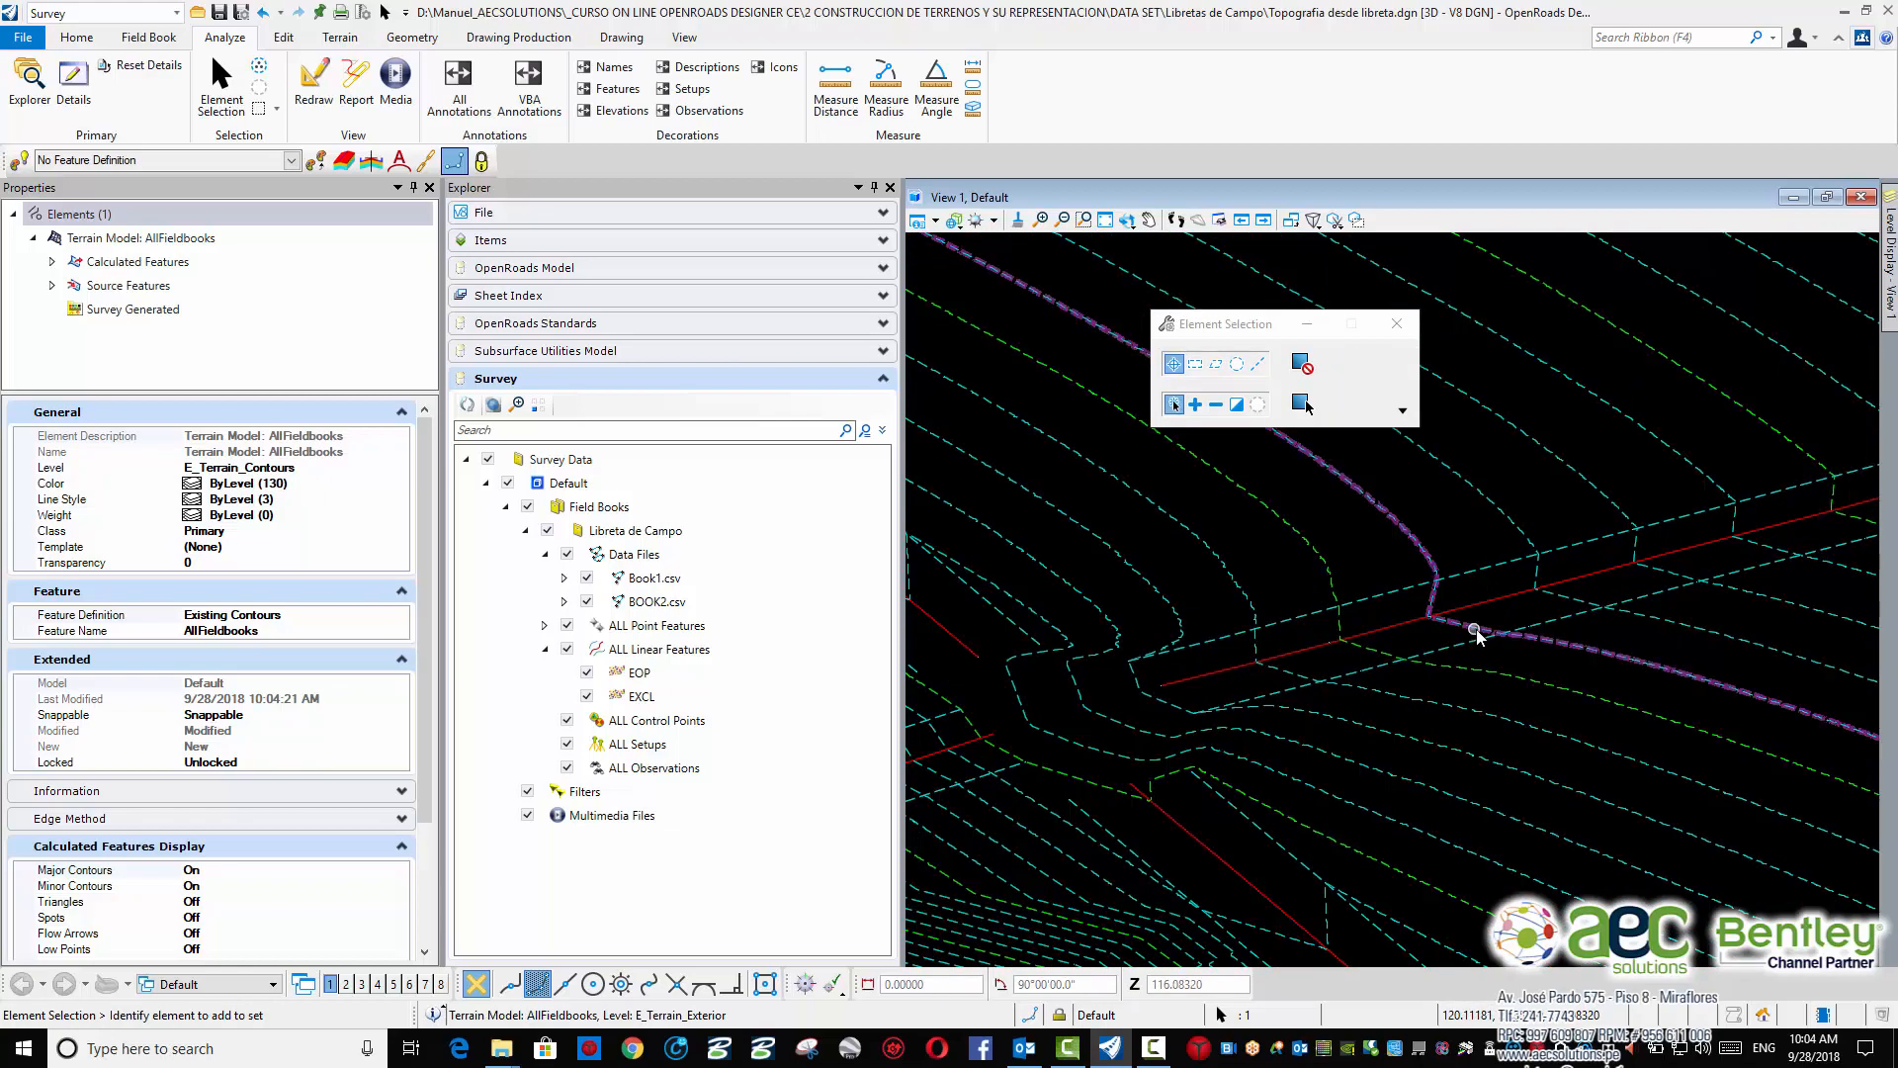
pyautogui.scroll(2, 1532, 585)
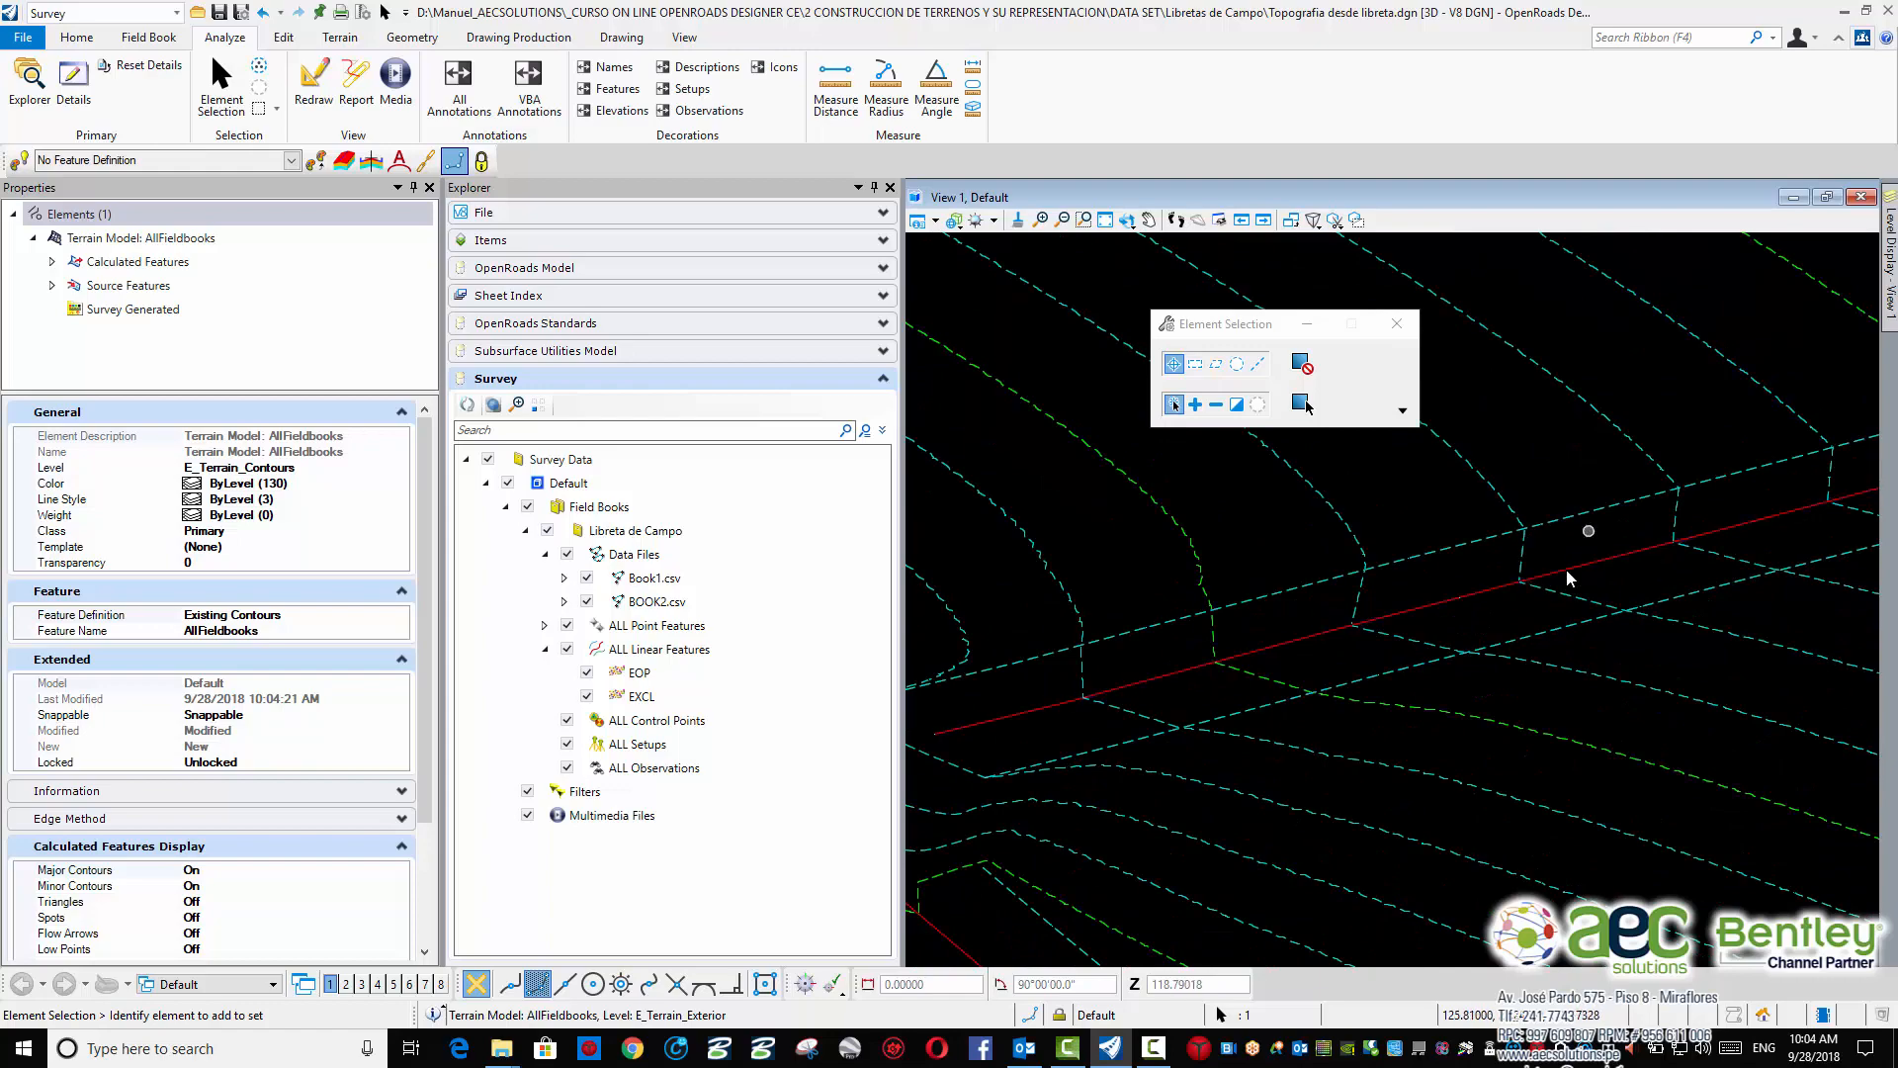
pyautogui.scroll(-3, 1533, 584)
pyautogui.scroll(2, 1517, 643)
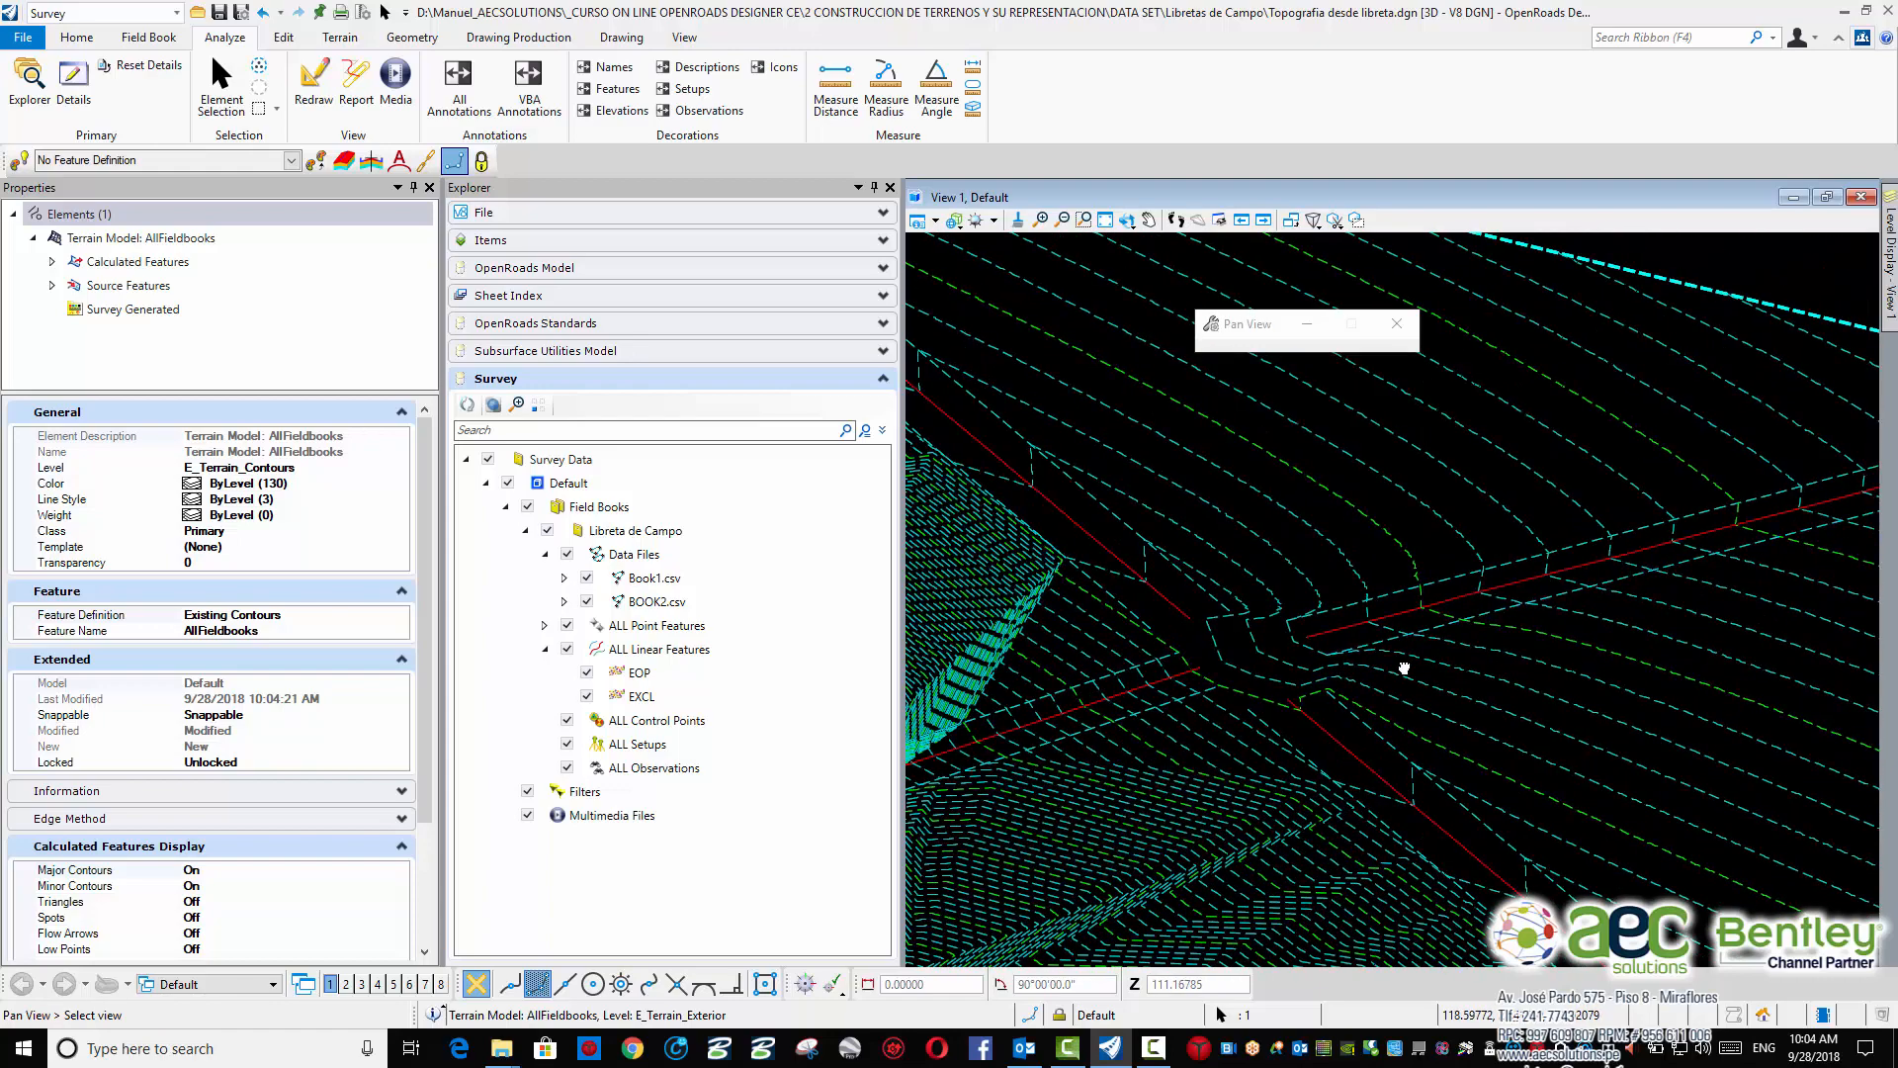
pyautogui.scroll(1, 1493, 603)
pyautogui.scroll(-4, 1491, 603)
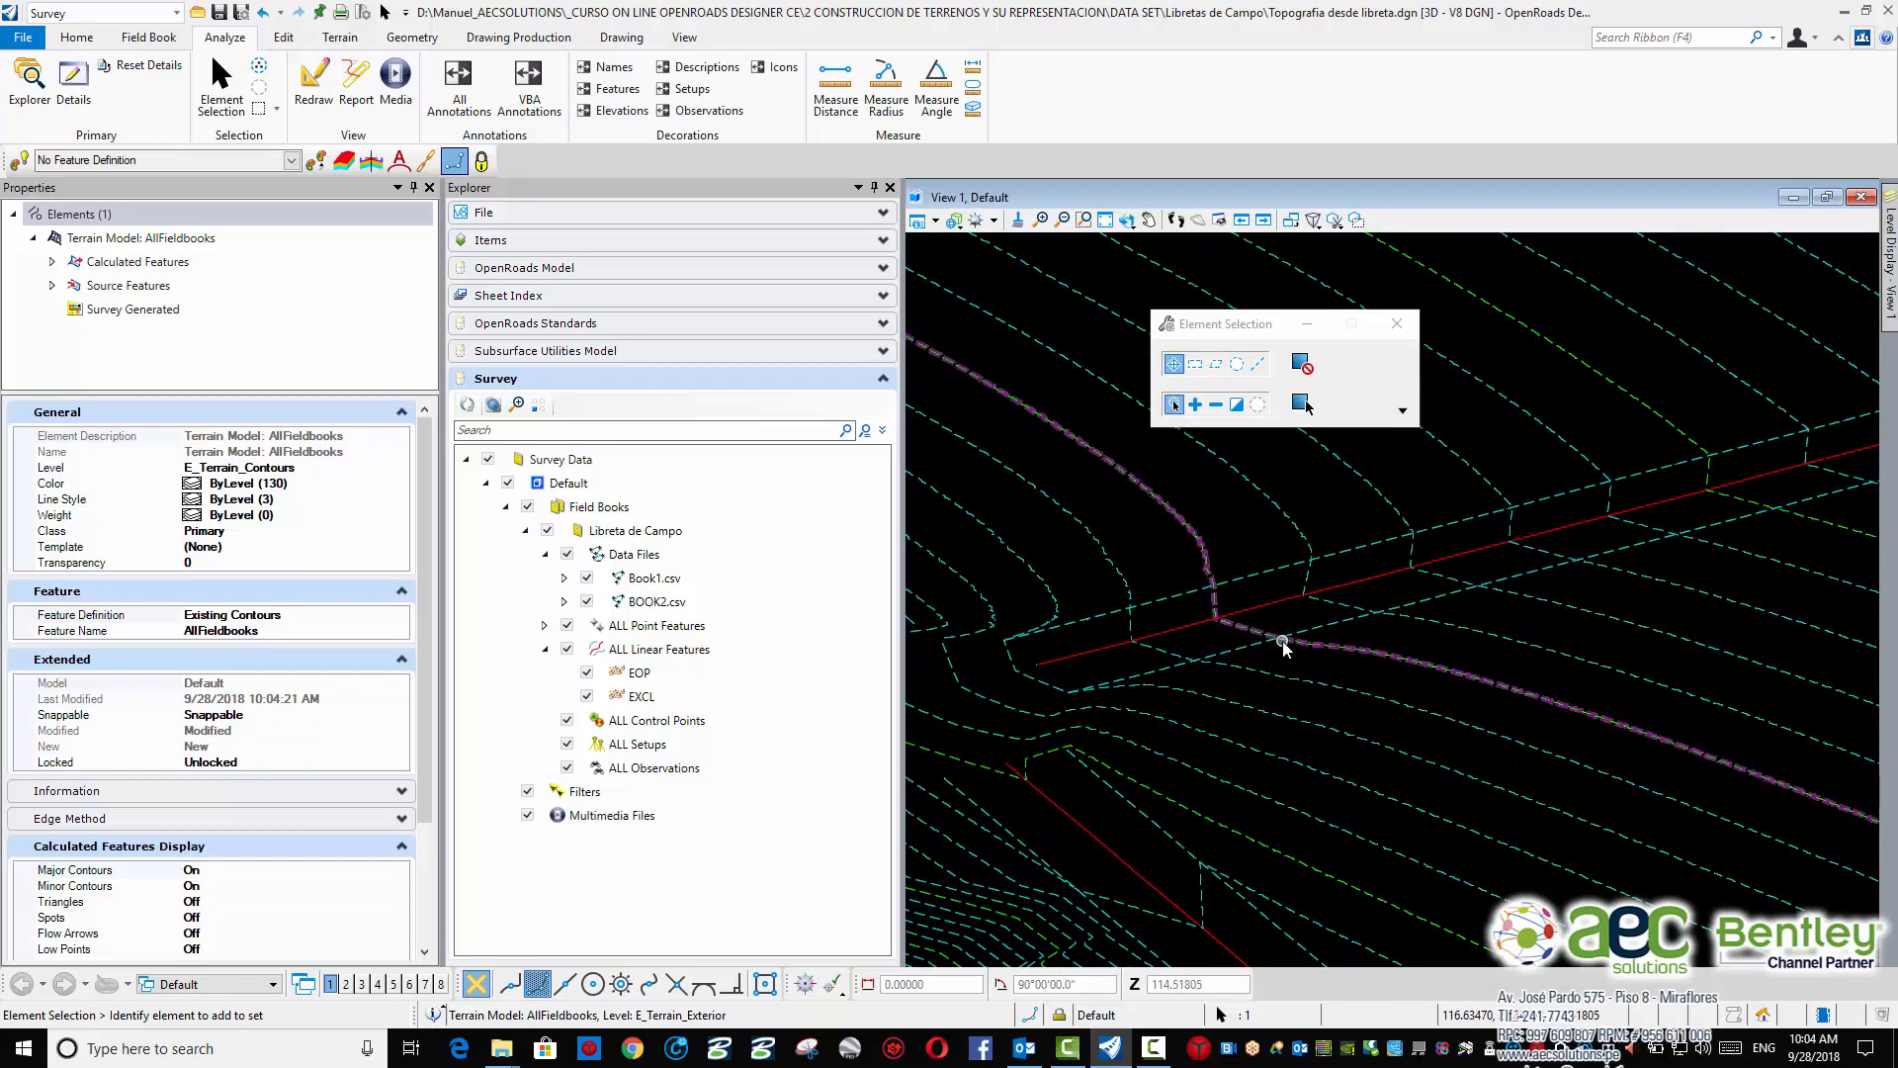
pyautogui.moveTo(1491, 603); pyautogui.dragTo(1558, 598, button='middle')
pyautogui.scroll(4, 1558, 598)
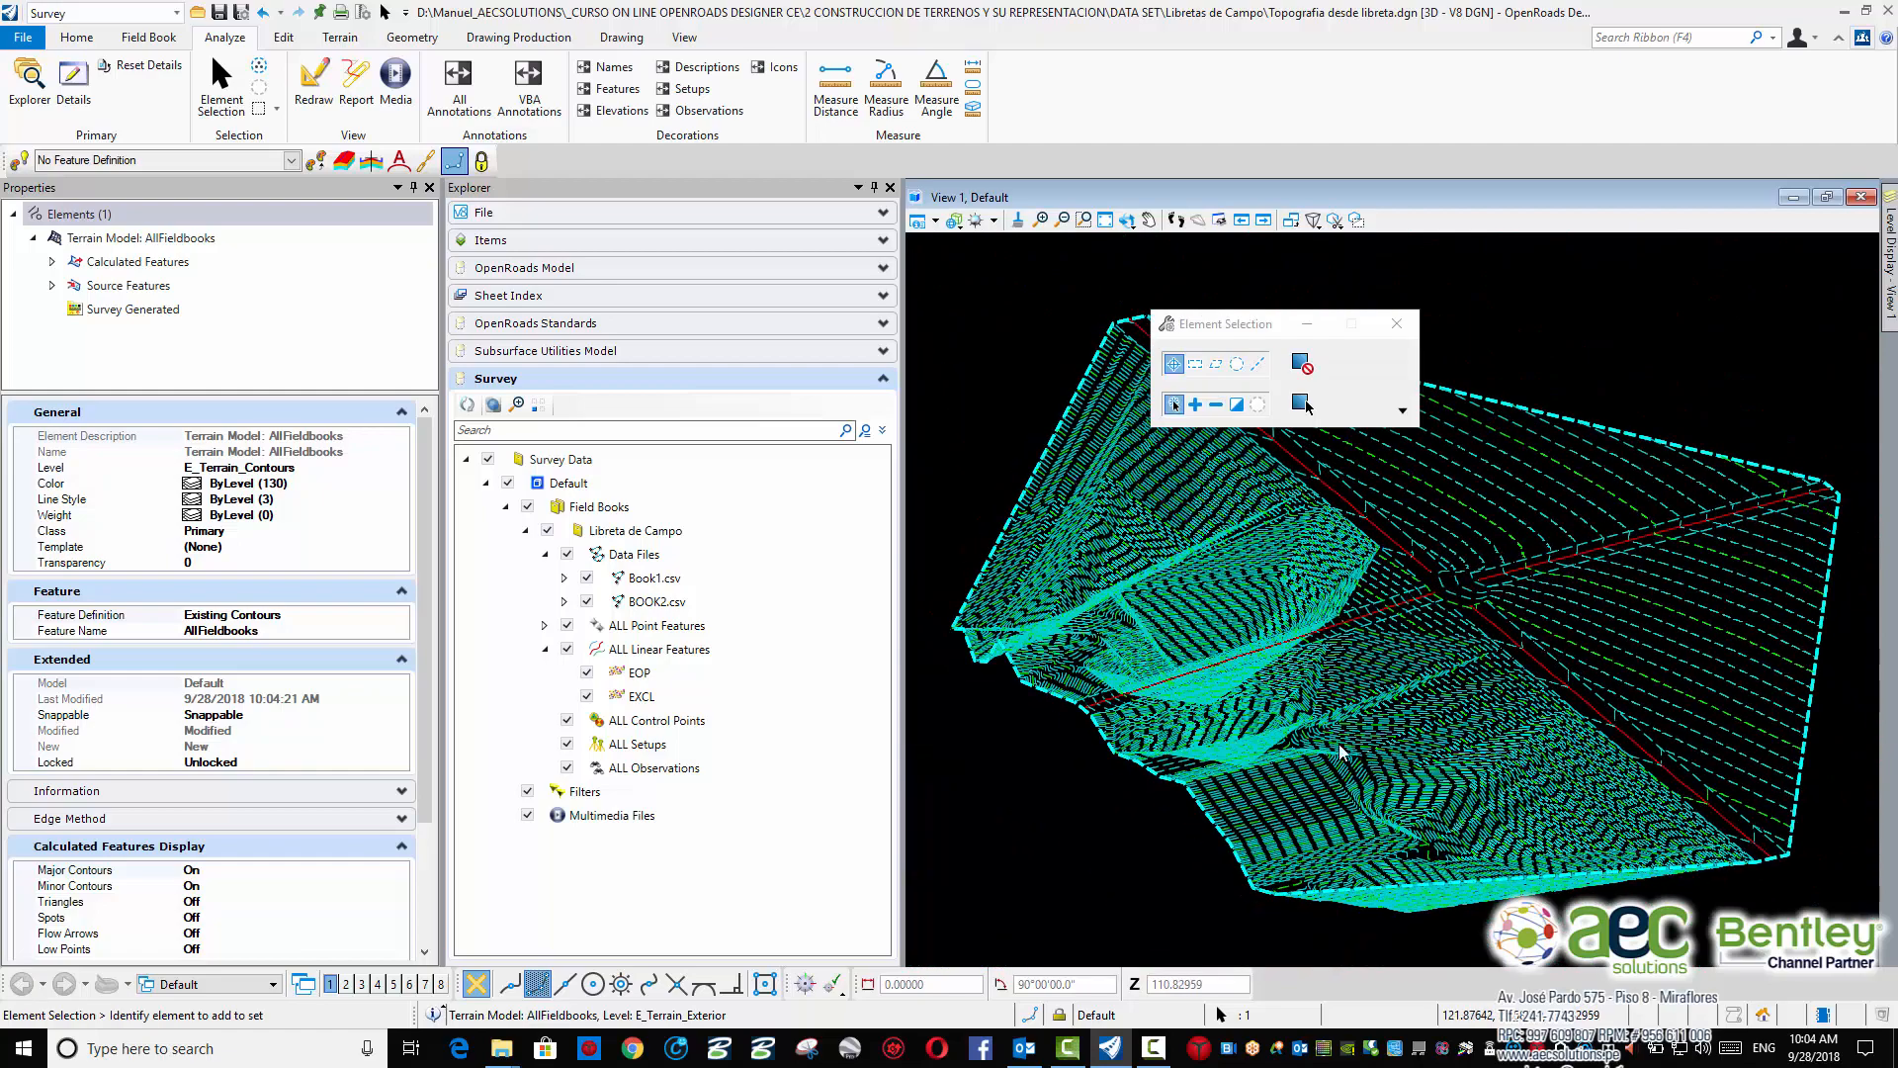
pyautogui.rightClick(1428, 689)
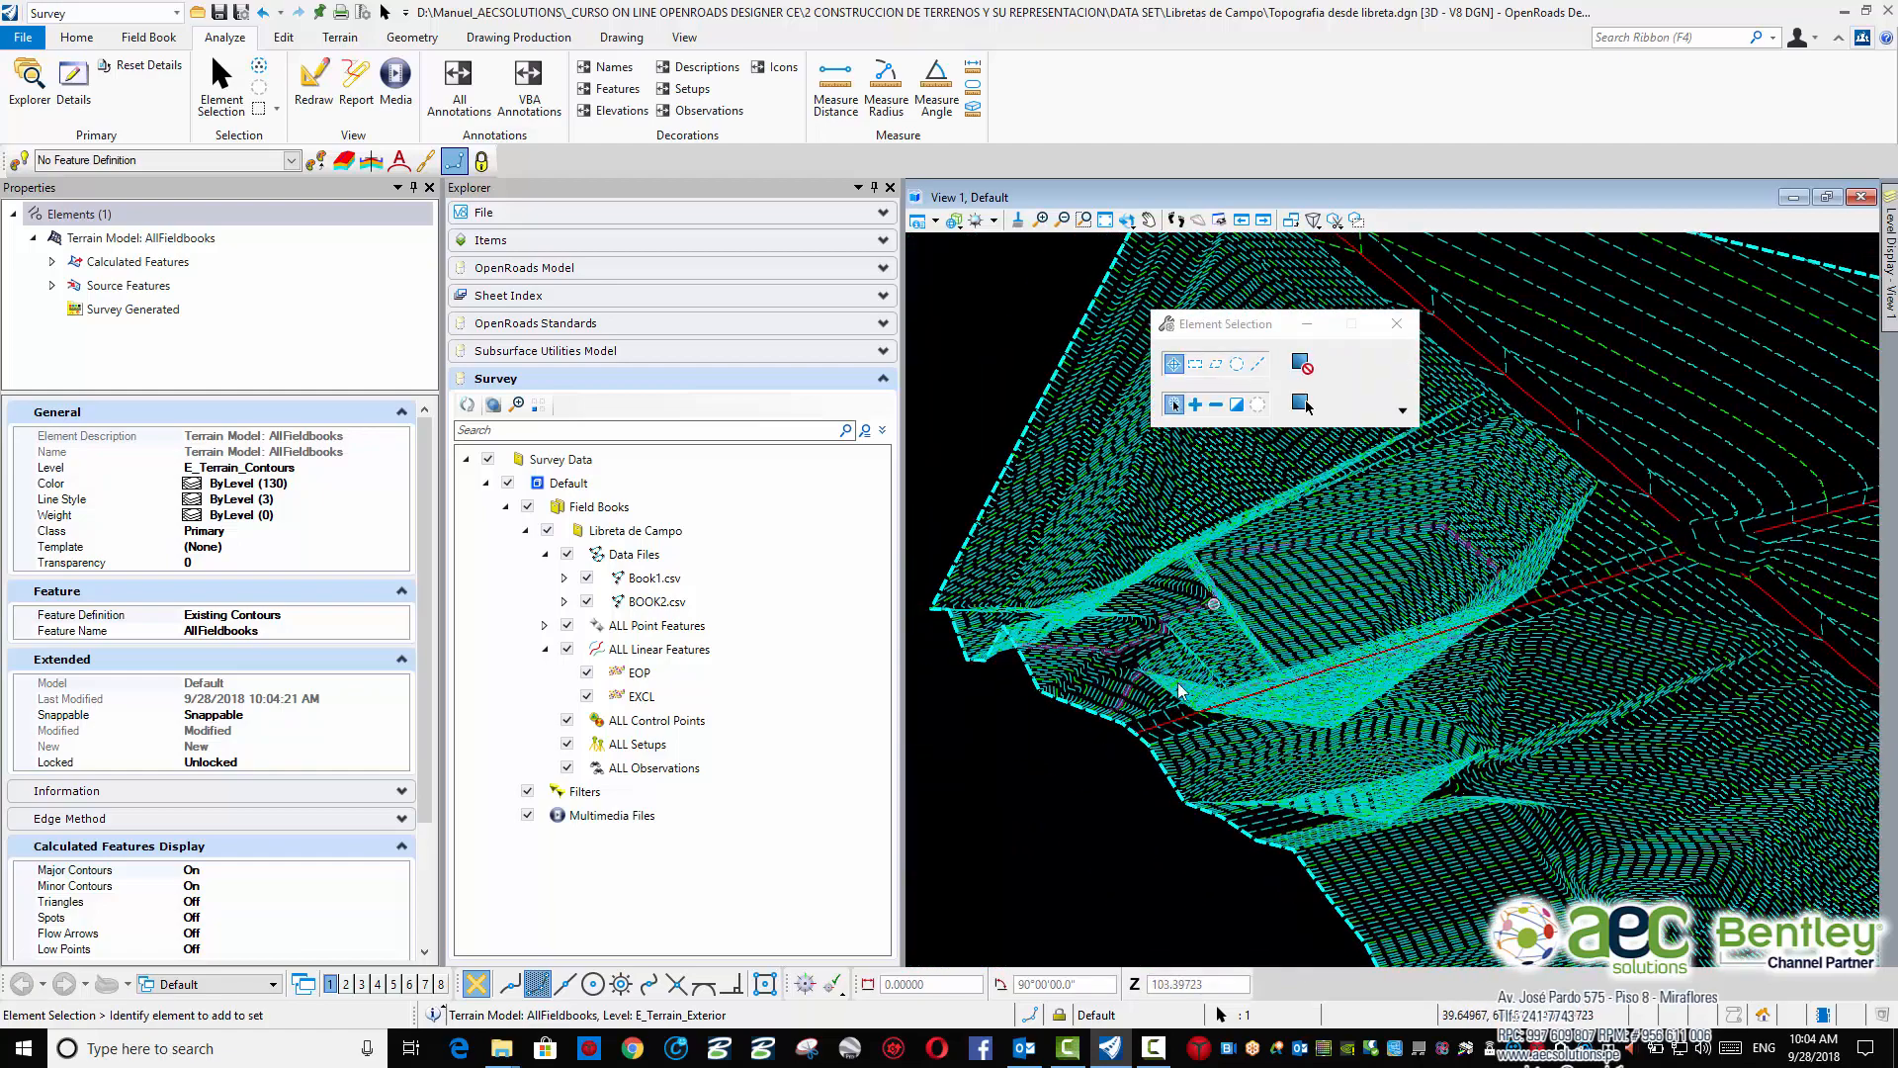
pyautogui.scroll(1, 1226, 628)
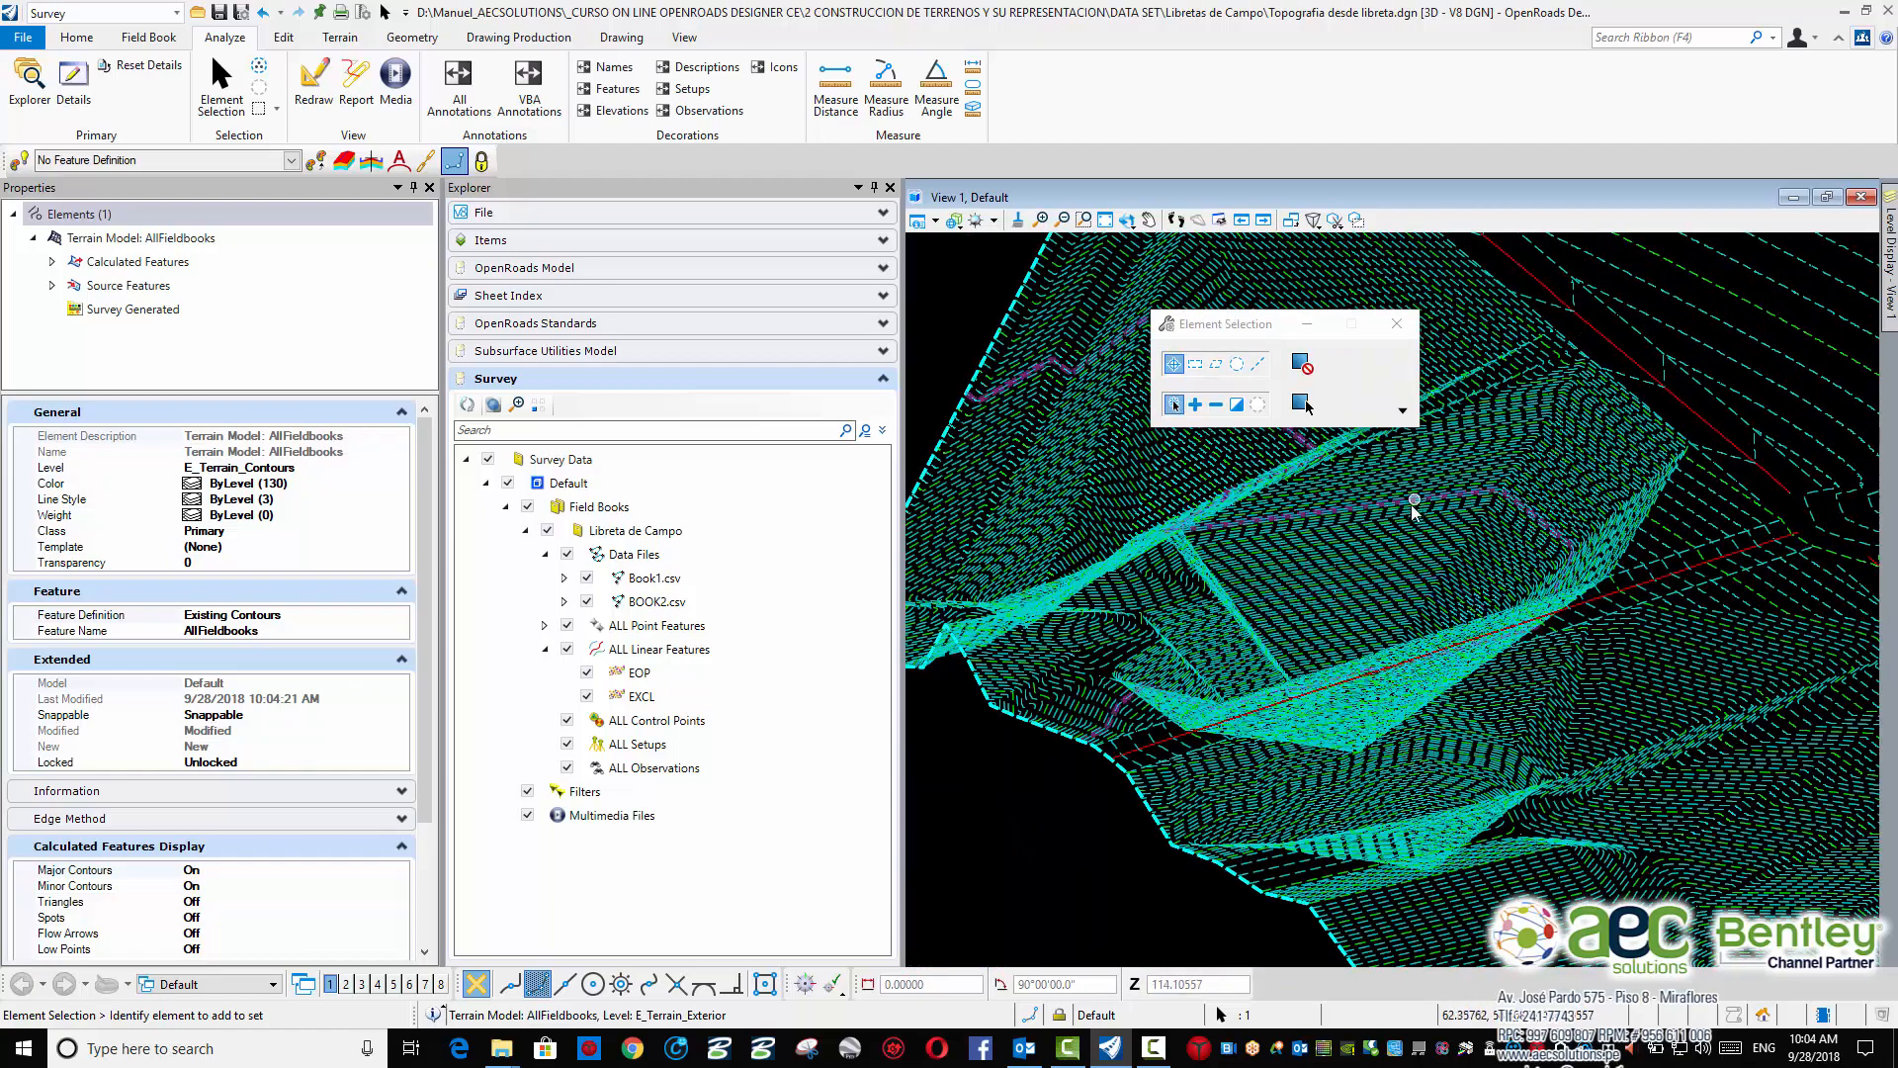
pyautogui.scroll(-2, 1416, 502)
pyautogui.moveTo(1362, 585); pyautogui.dragTo(1196, 662, button='middle')
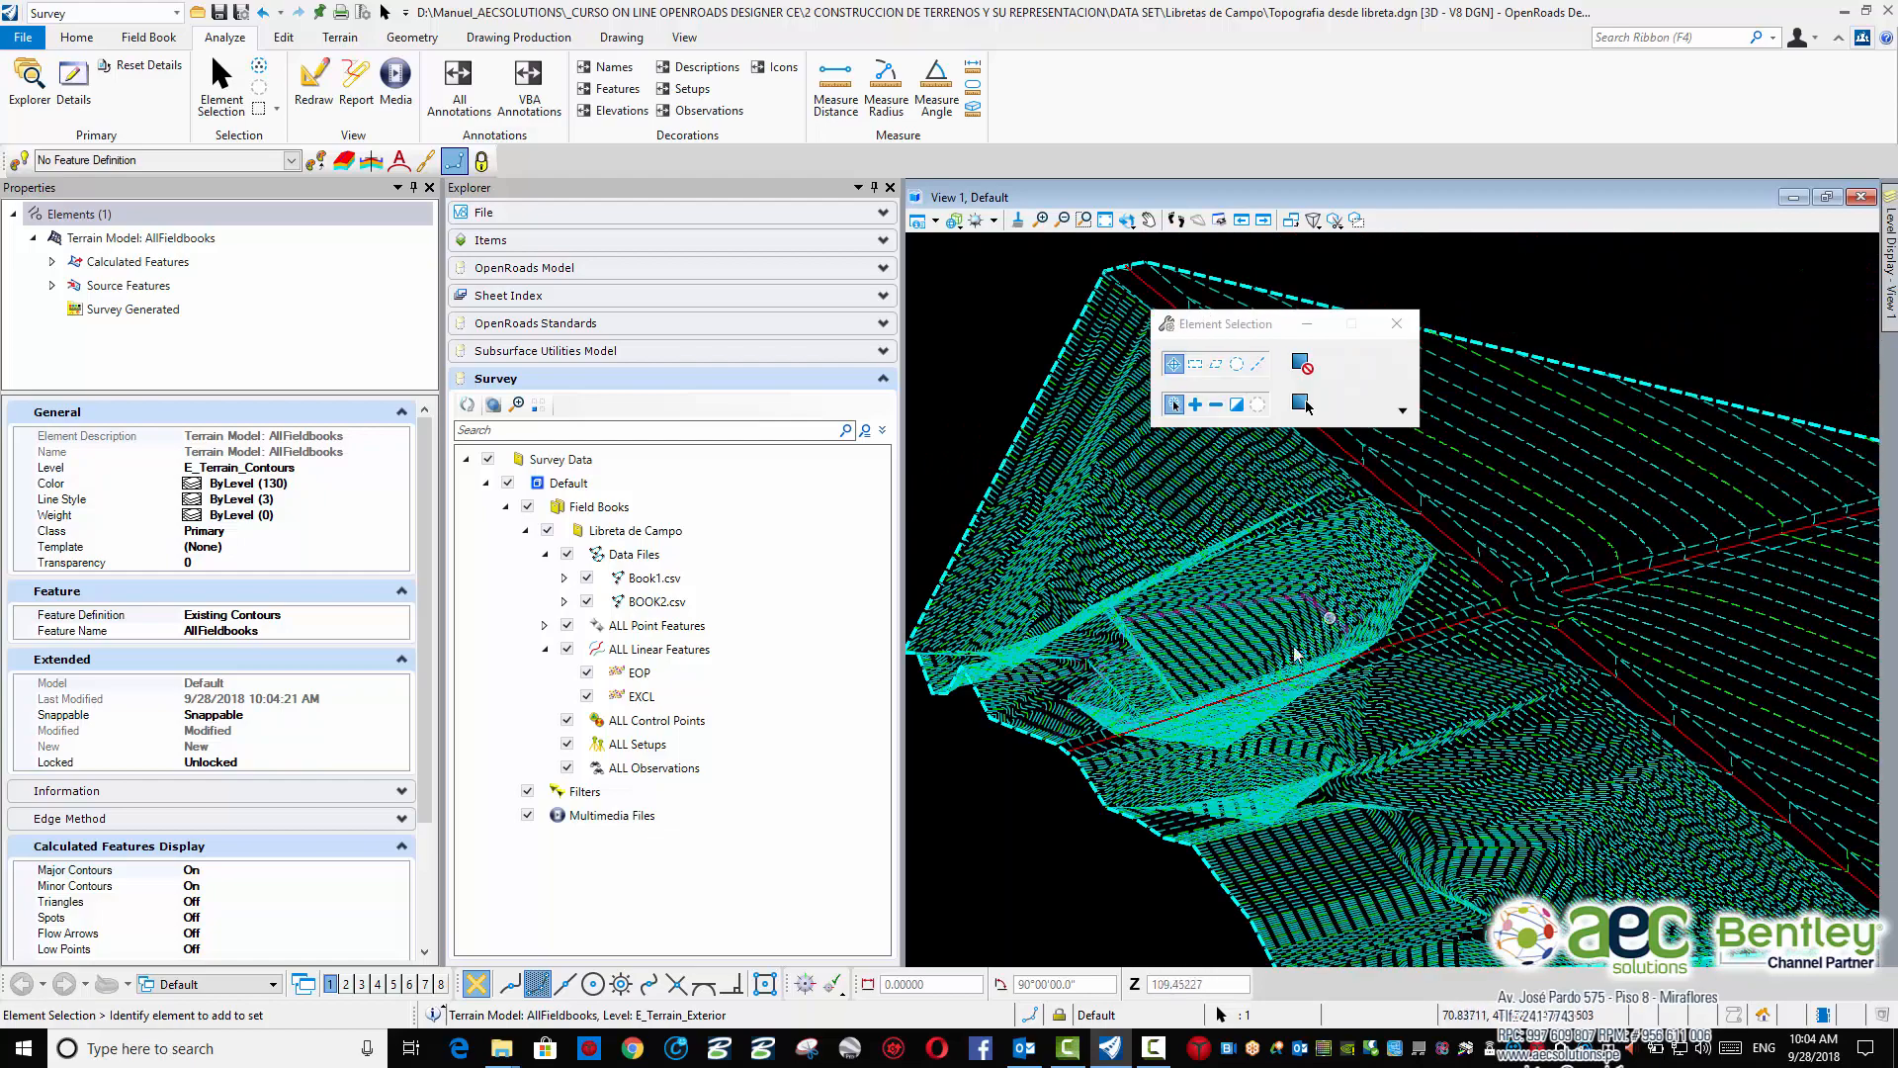
pyautogui.moveTo(1463, 801); pyautogui.dragTo(1379, 774, button='middle')
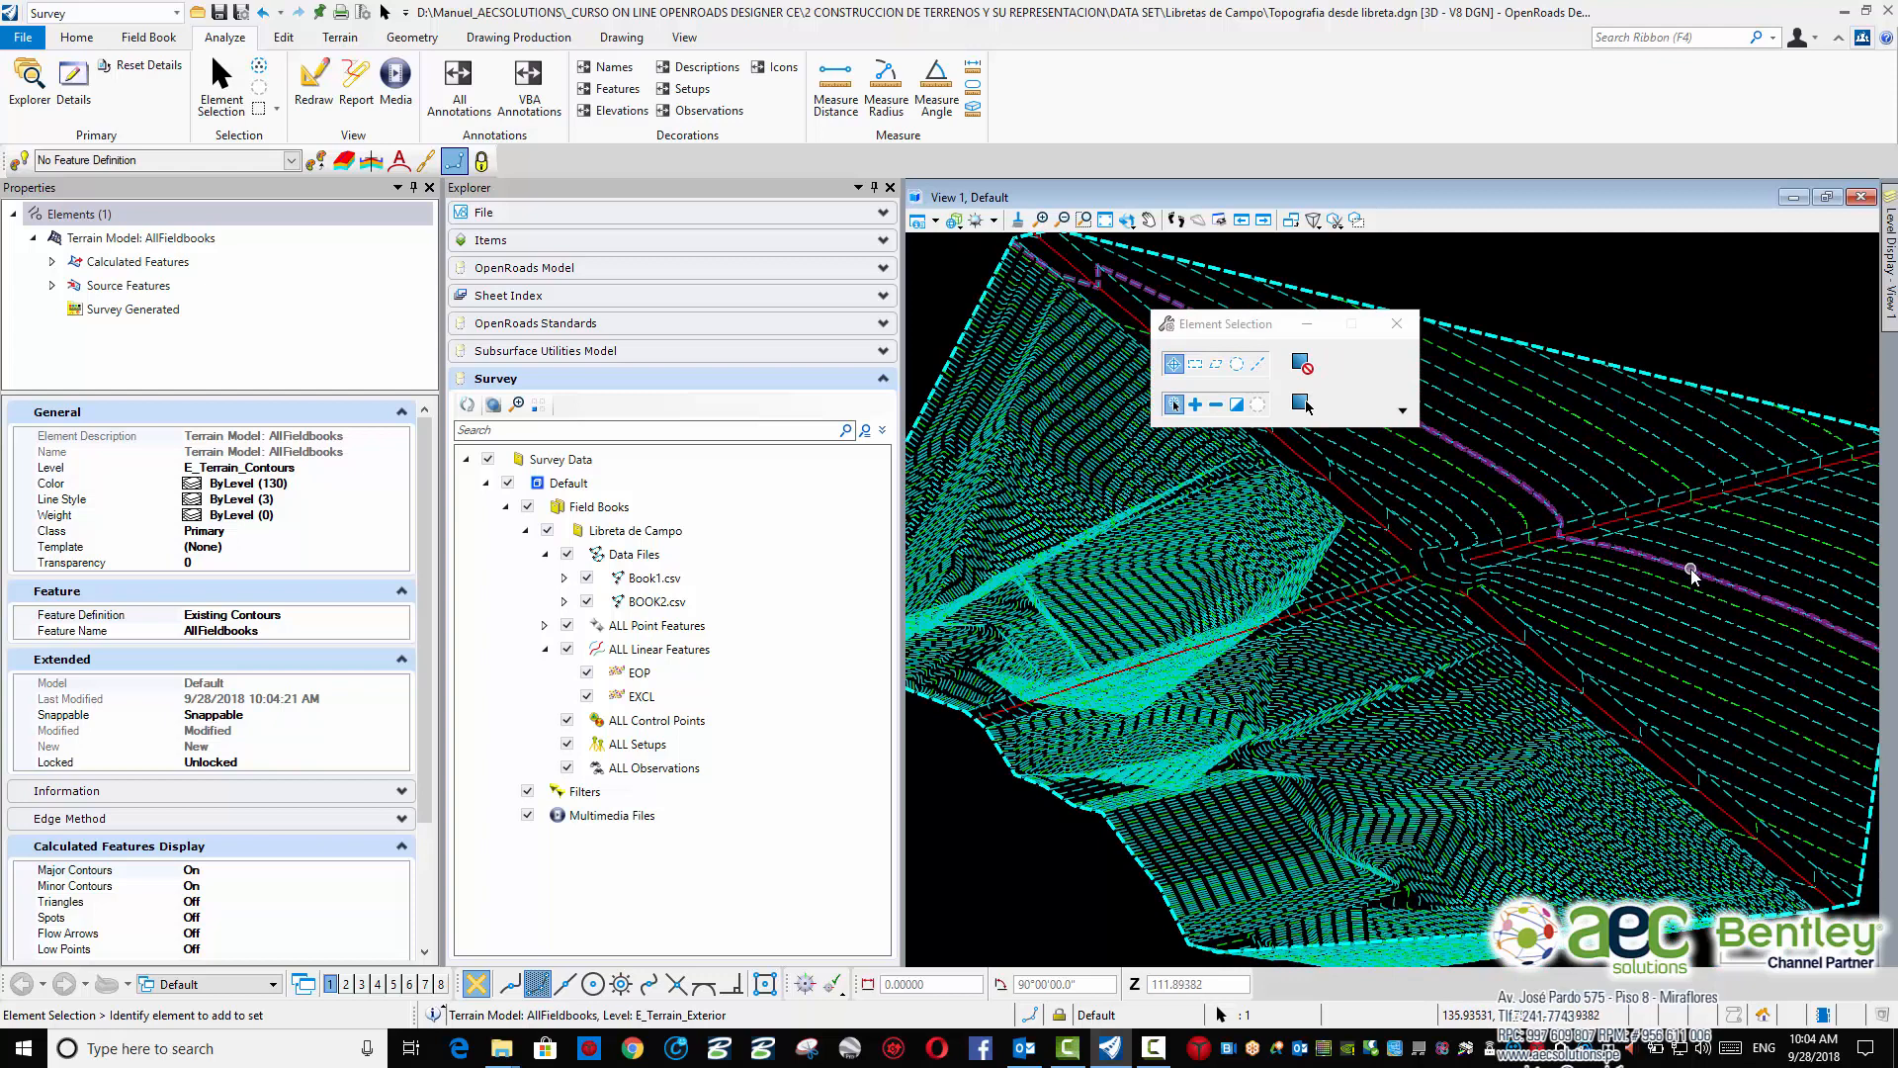
# Change the feature definition of the AllFieldbooks terrain model to Existing Triangles
pyautogui.moveTo(1689, 569)
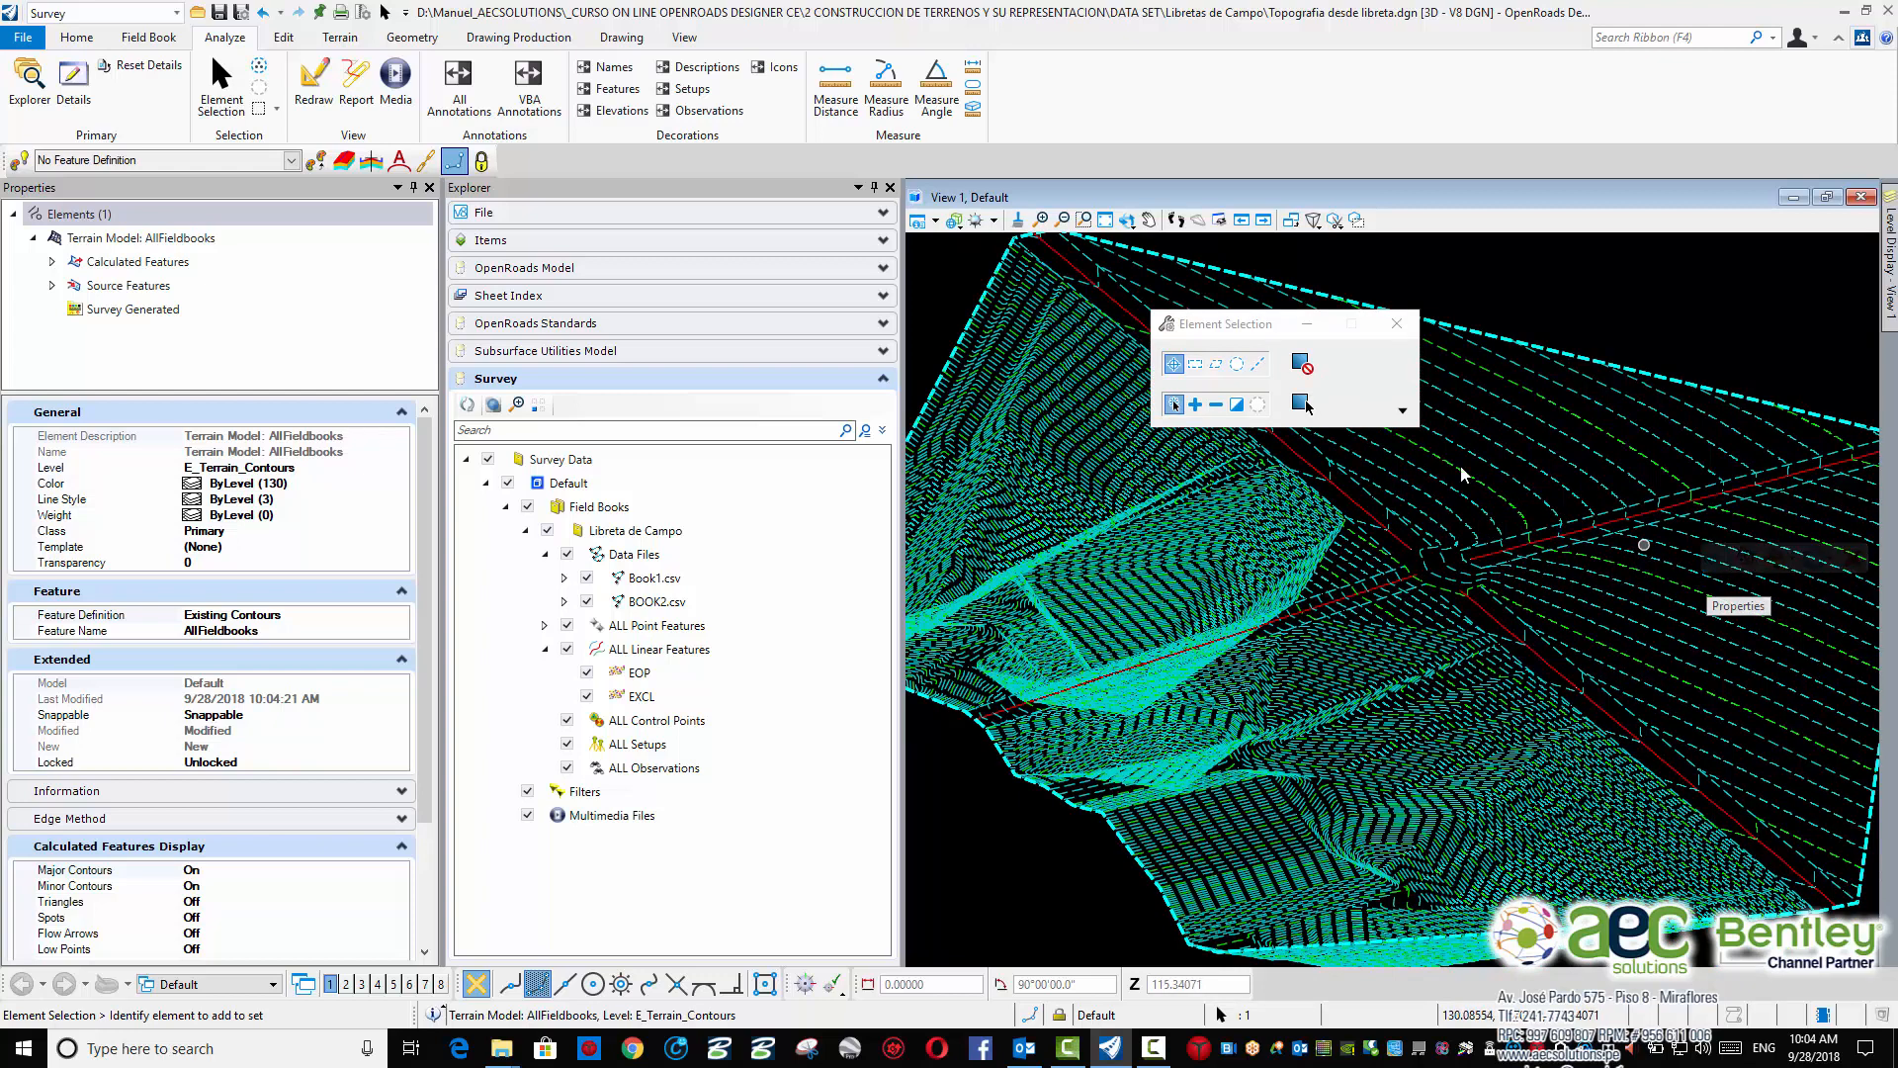
pyautogui.moveTo(1471, 444)
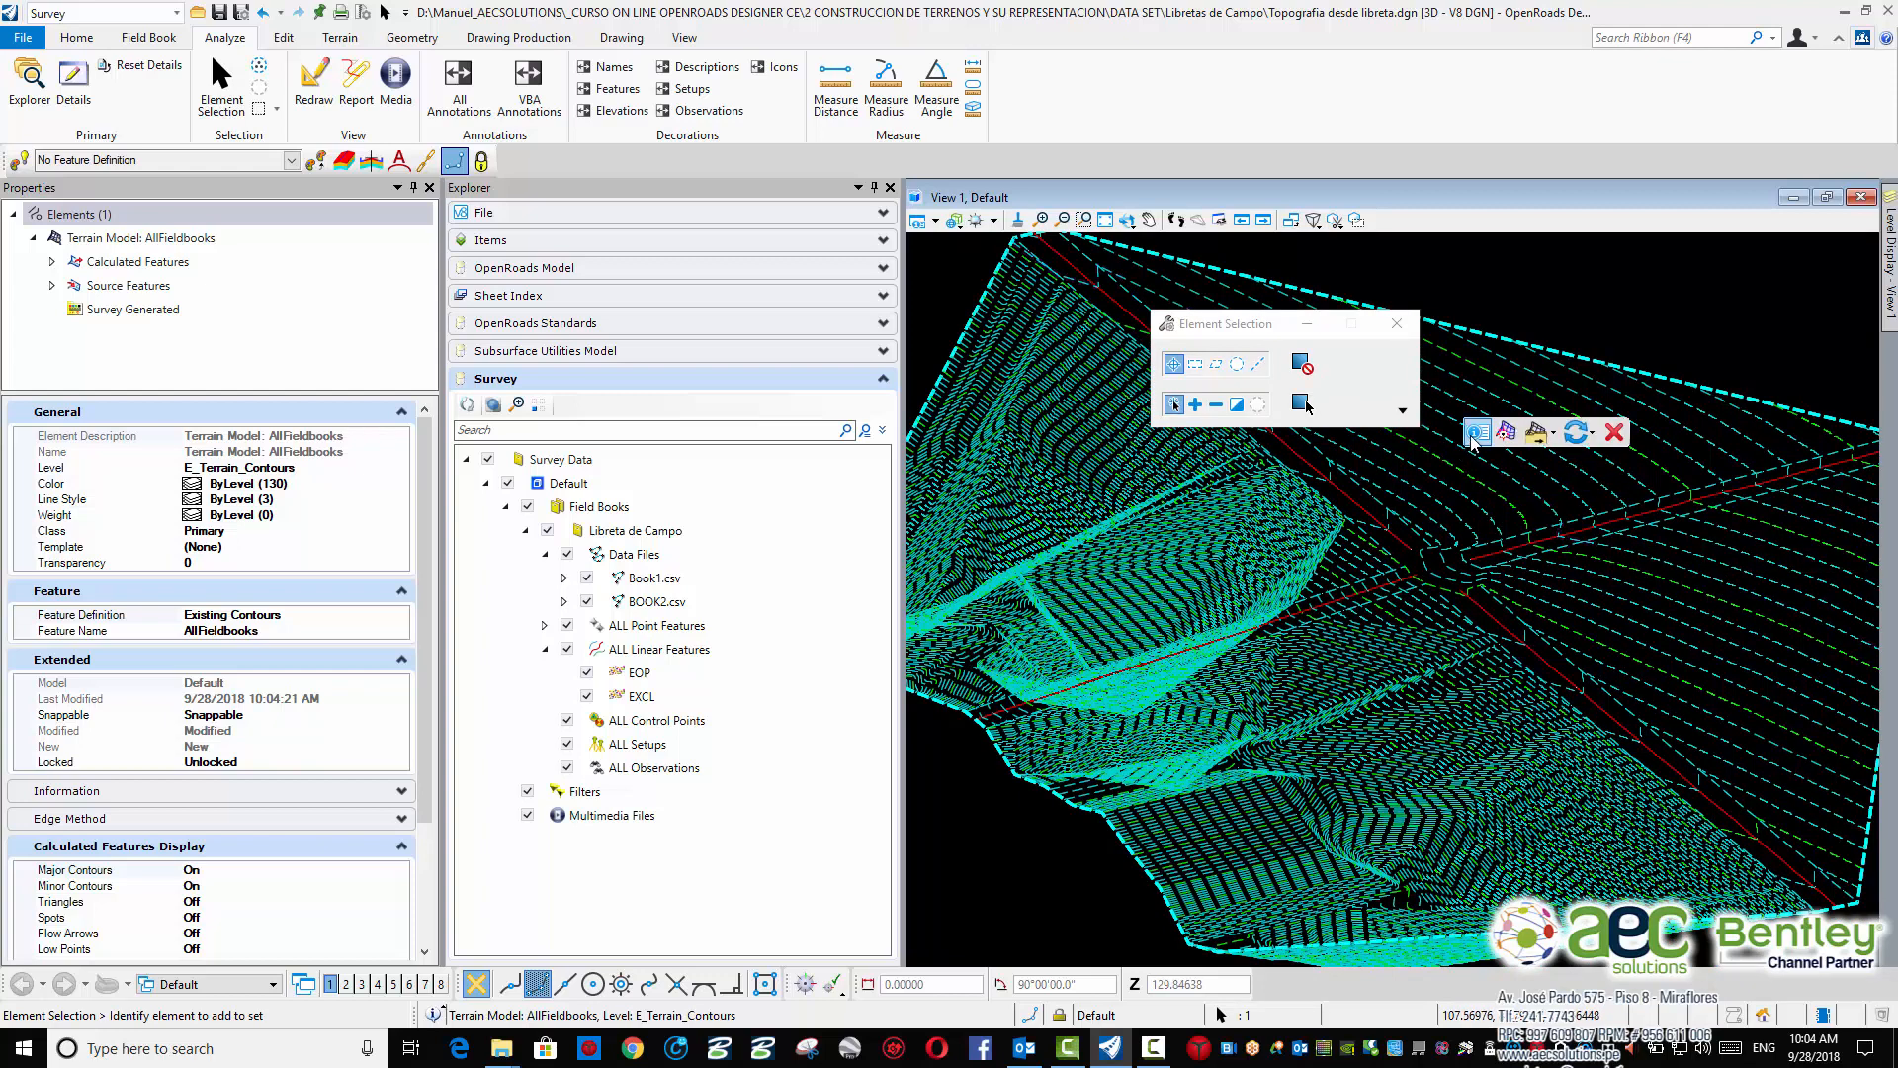
pyautogui.click(1728, 662)
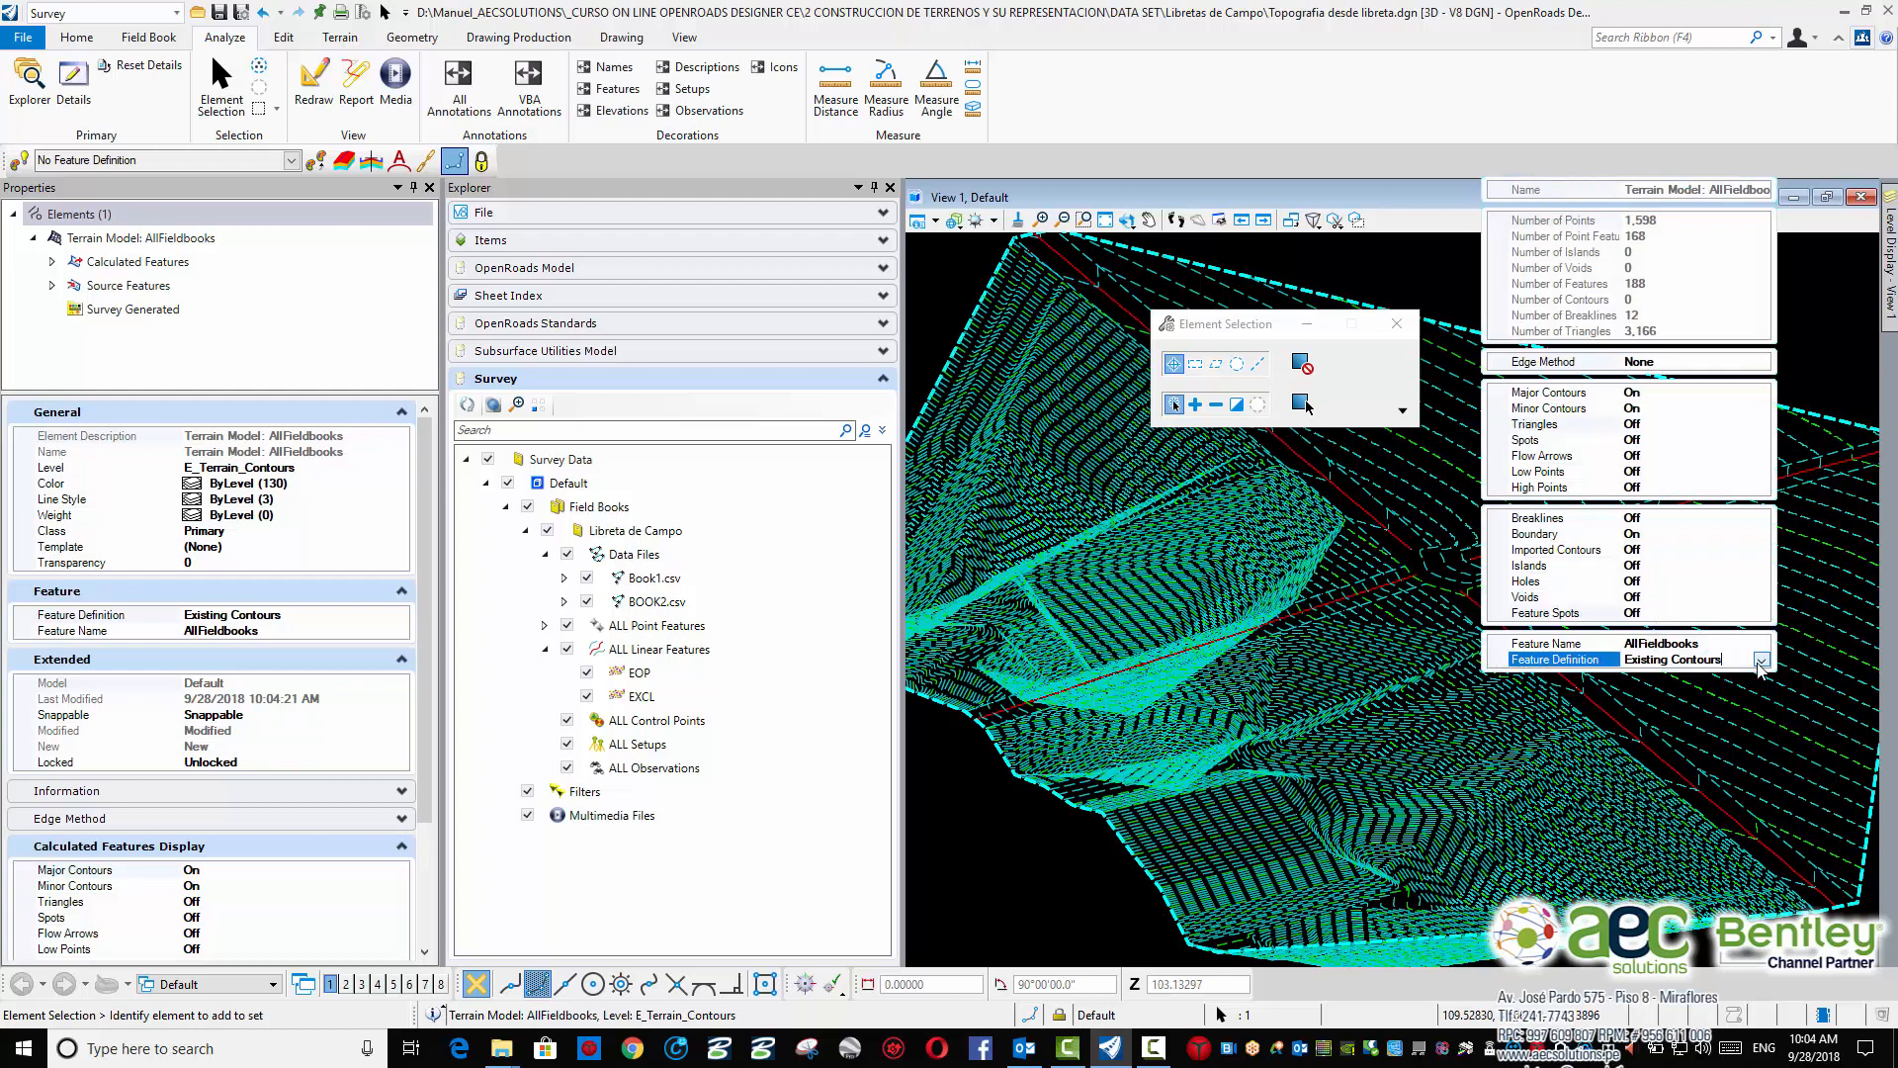
pyautogui.click(1760, 660)
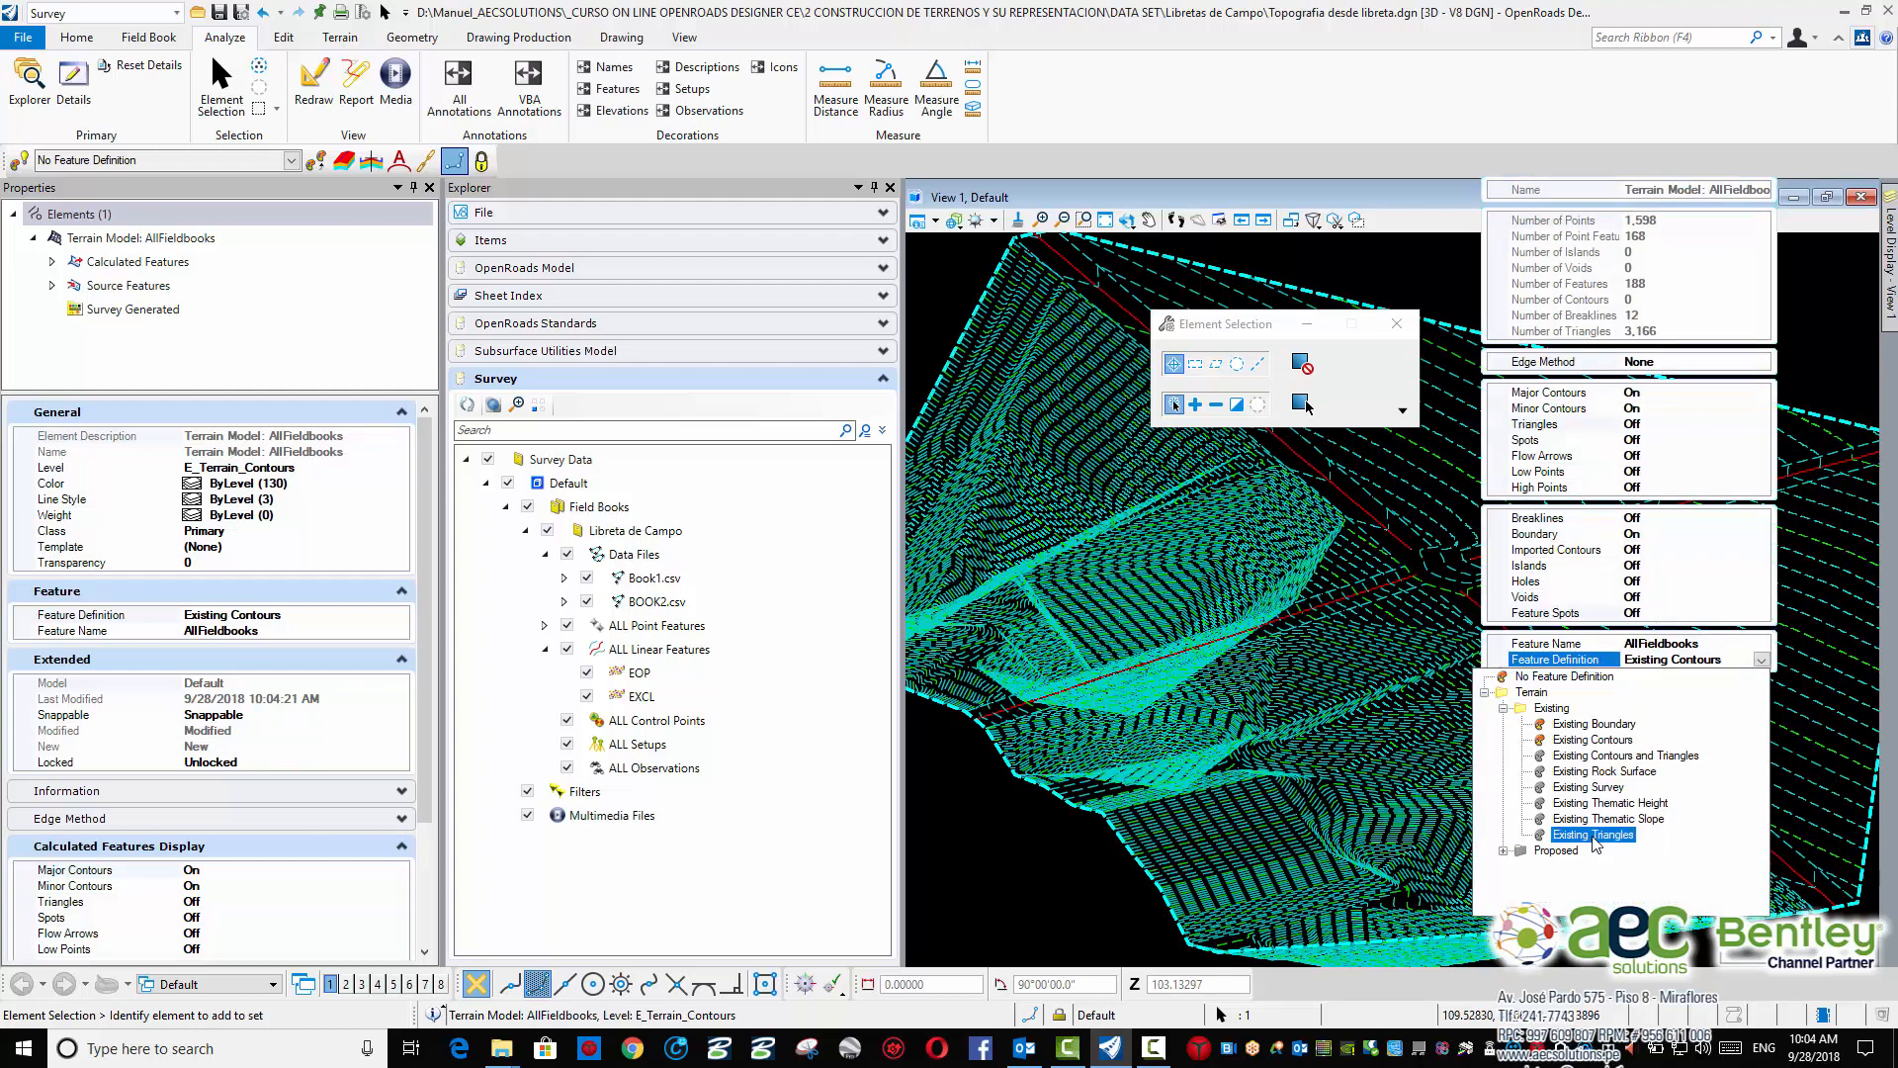
pyautogui.click(1593, 835)
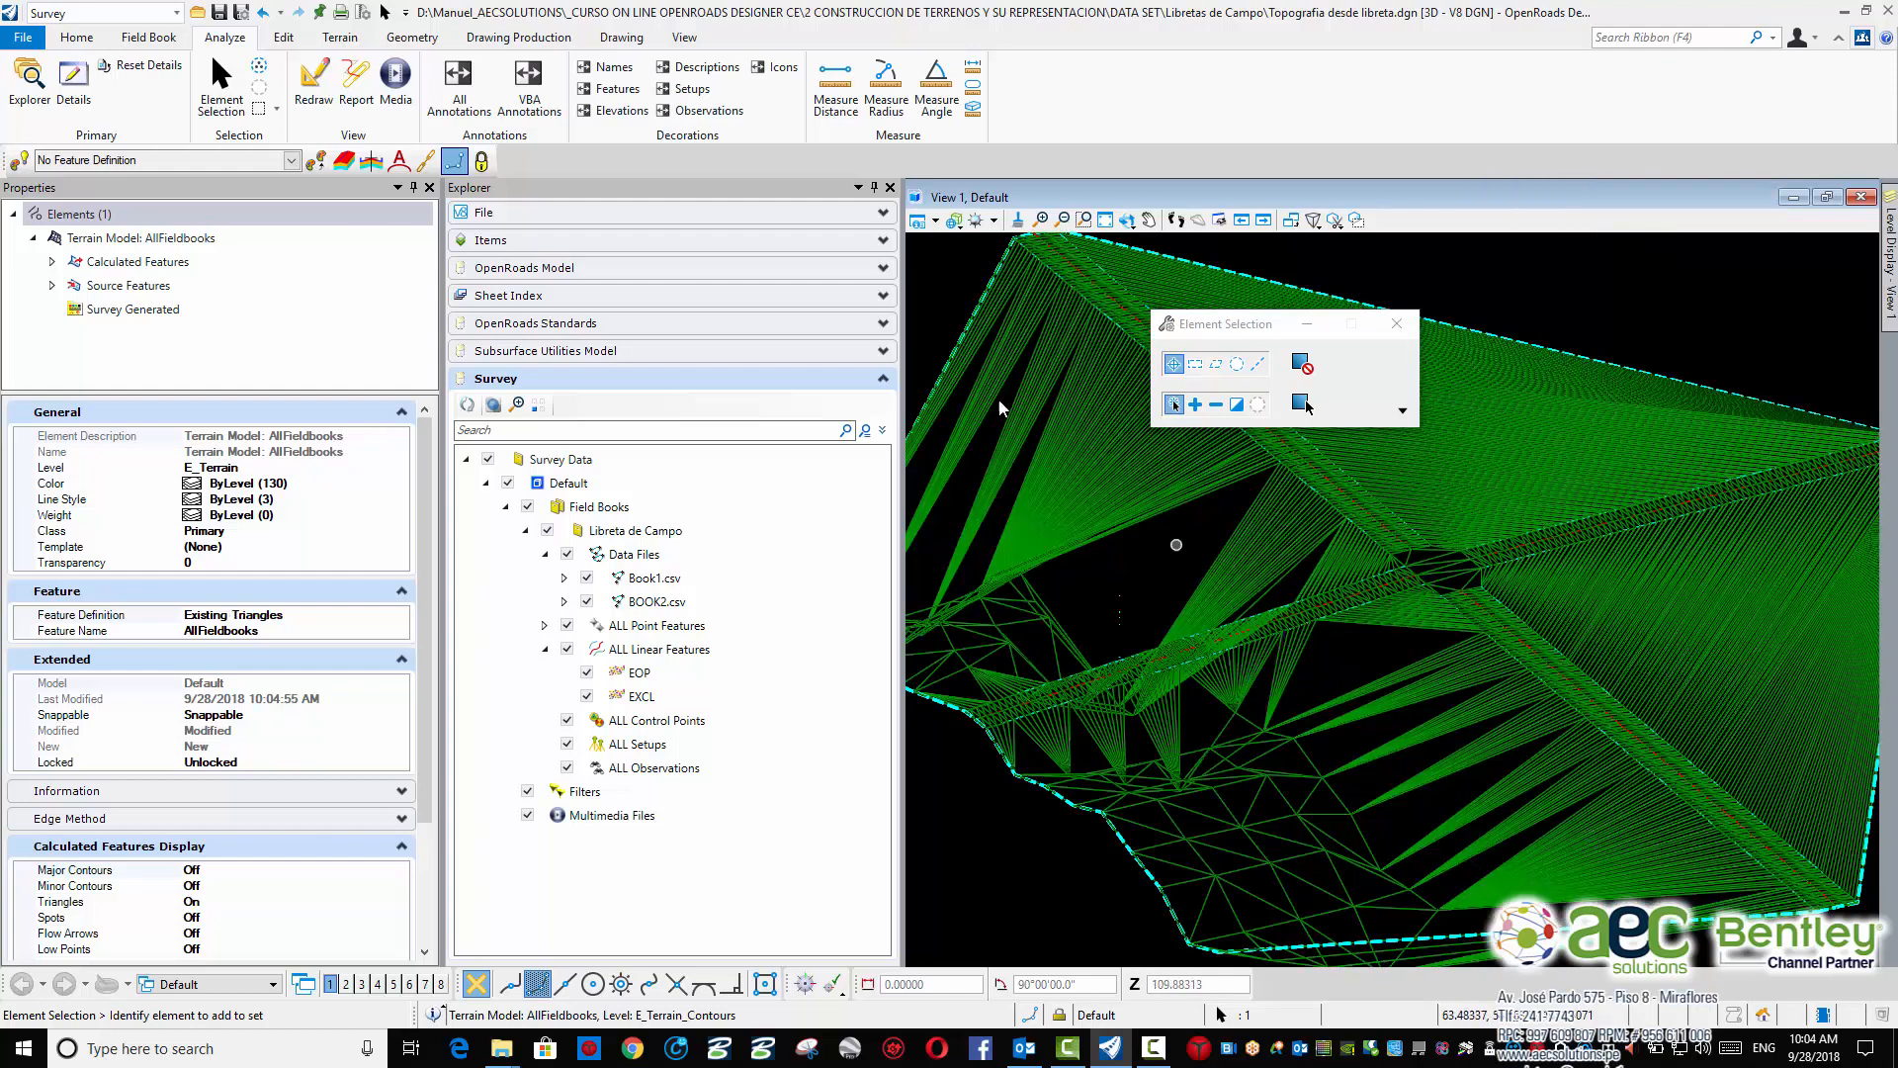
# Try the Smooth display style on View 1 and replace it with Thematic:Height
pyautogui.click(939, 227)
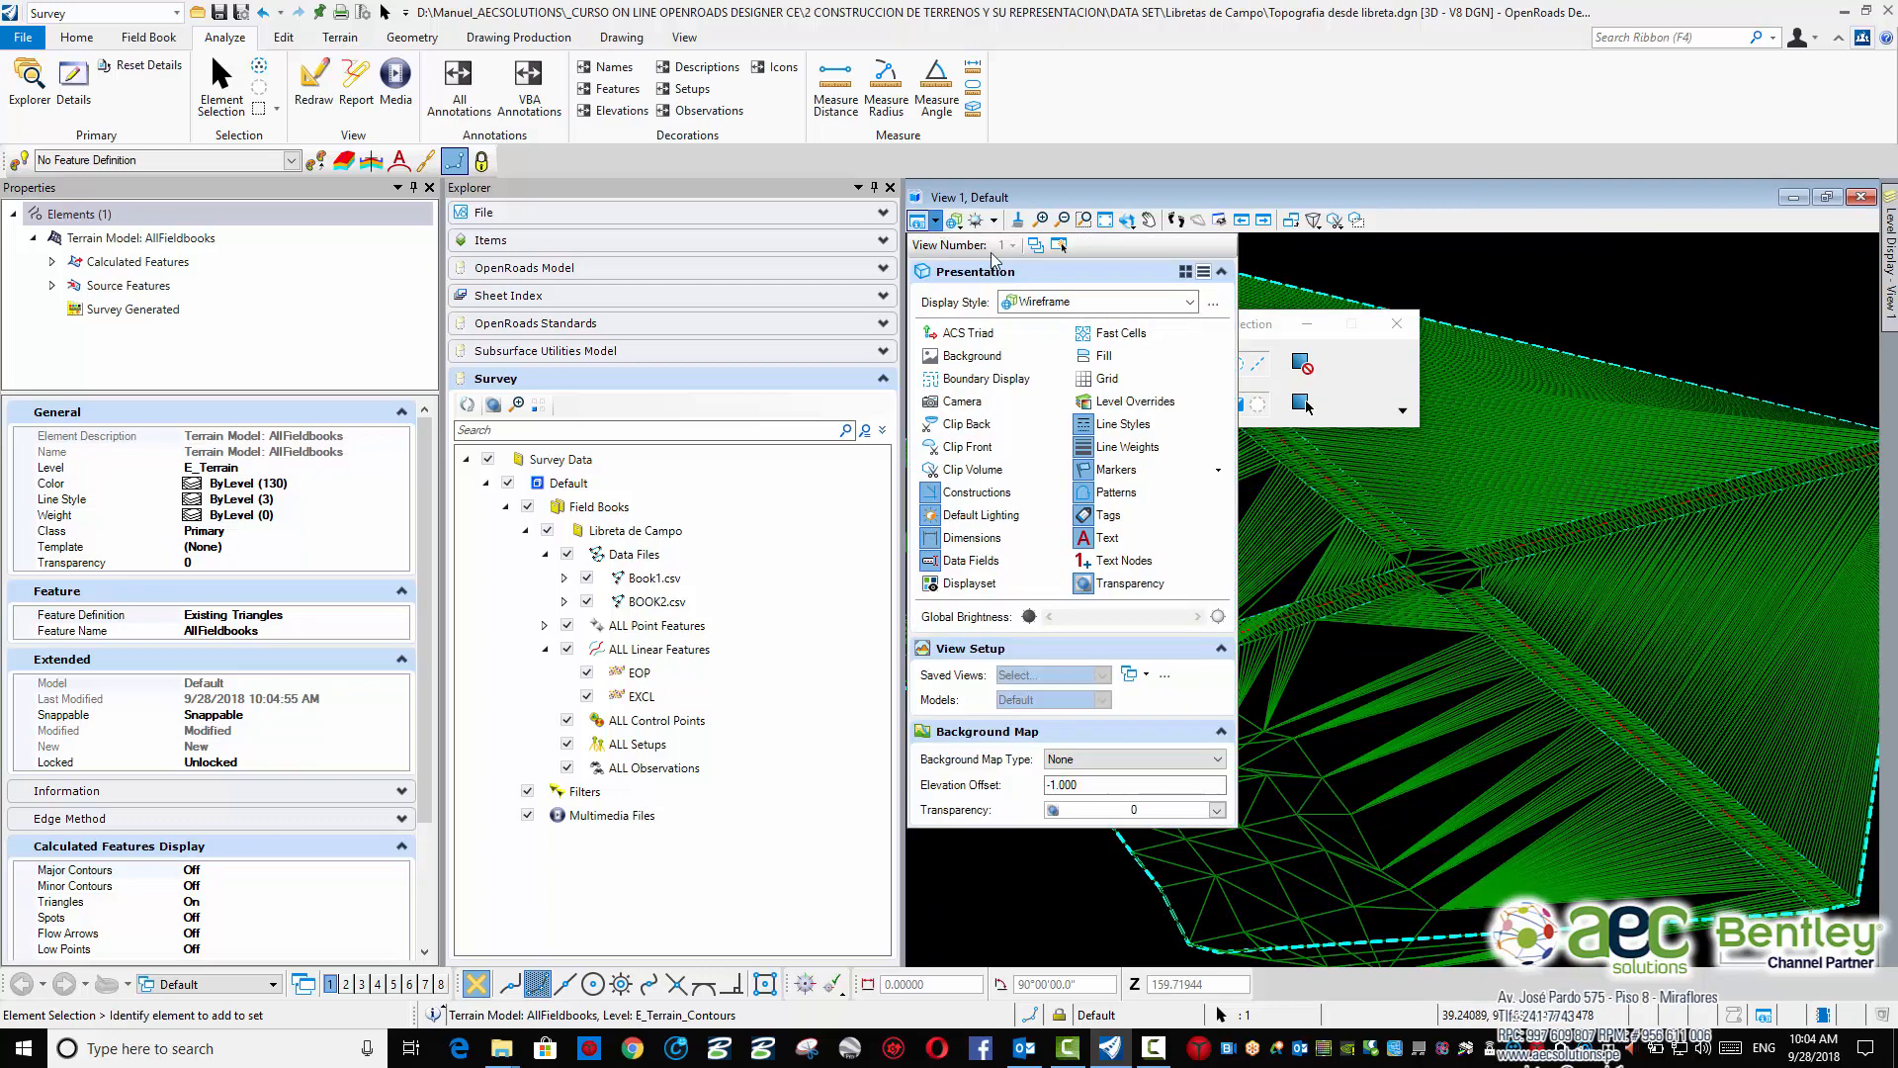
pyautogui.click(1190, 302)
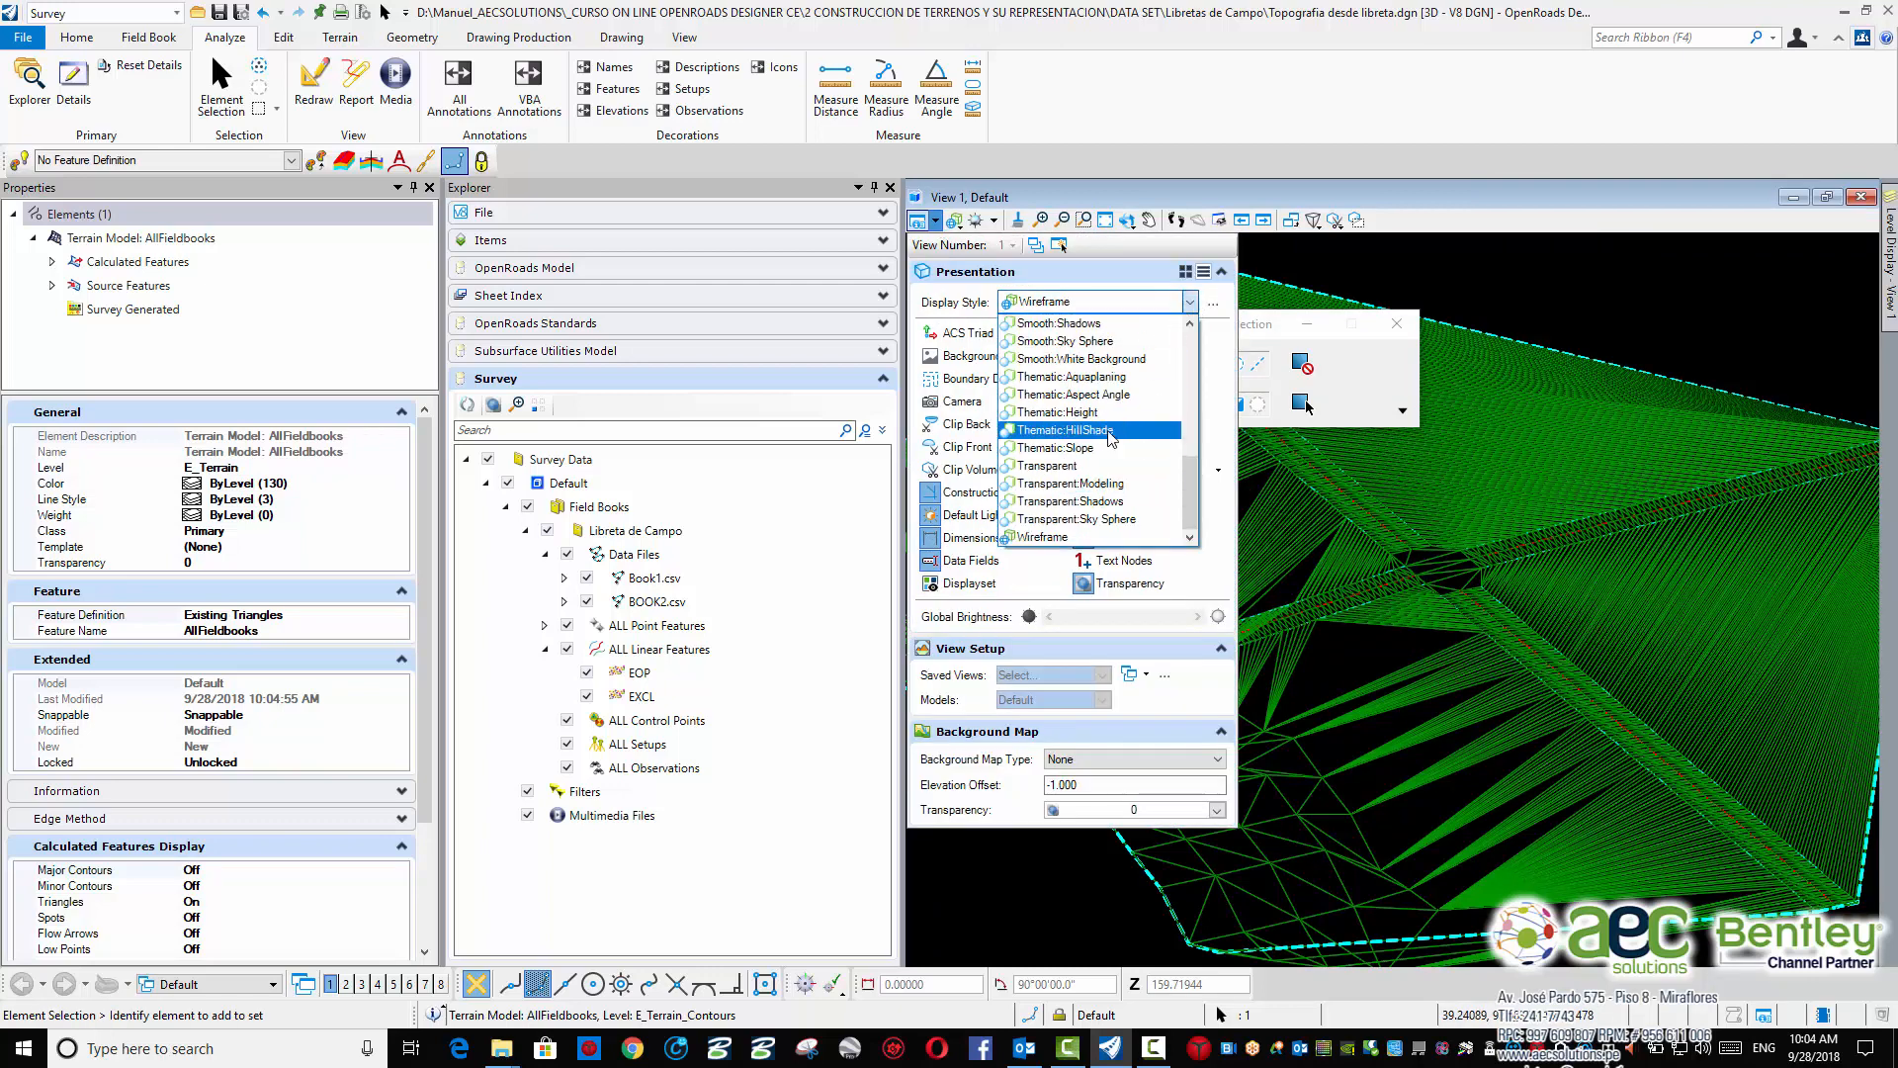
pyautogui.scroll(2, 1087, 415)
pyautogui.click(1084, 331)
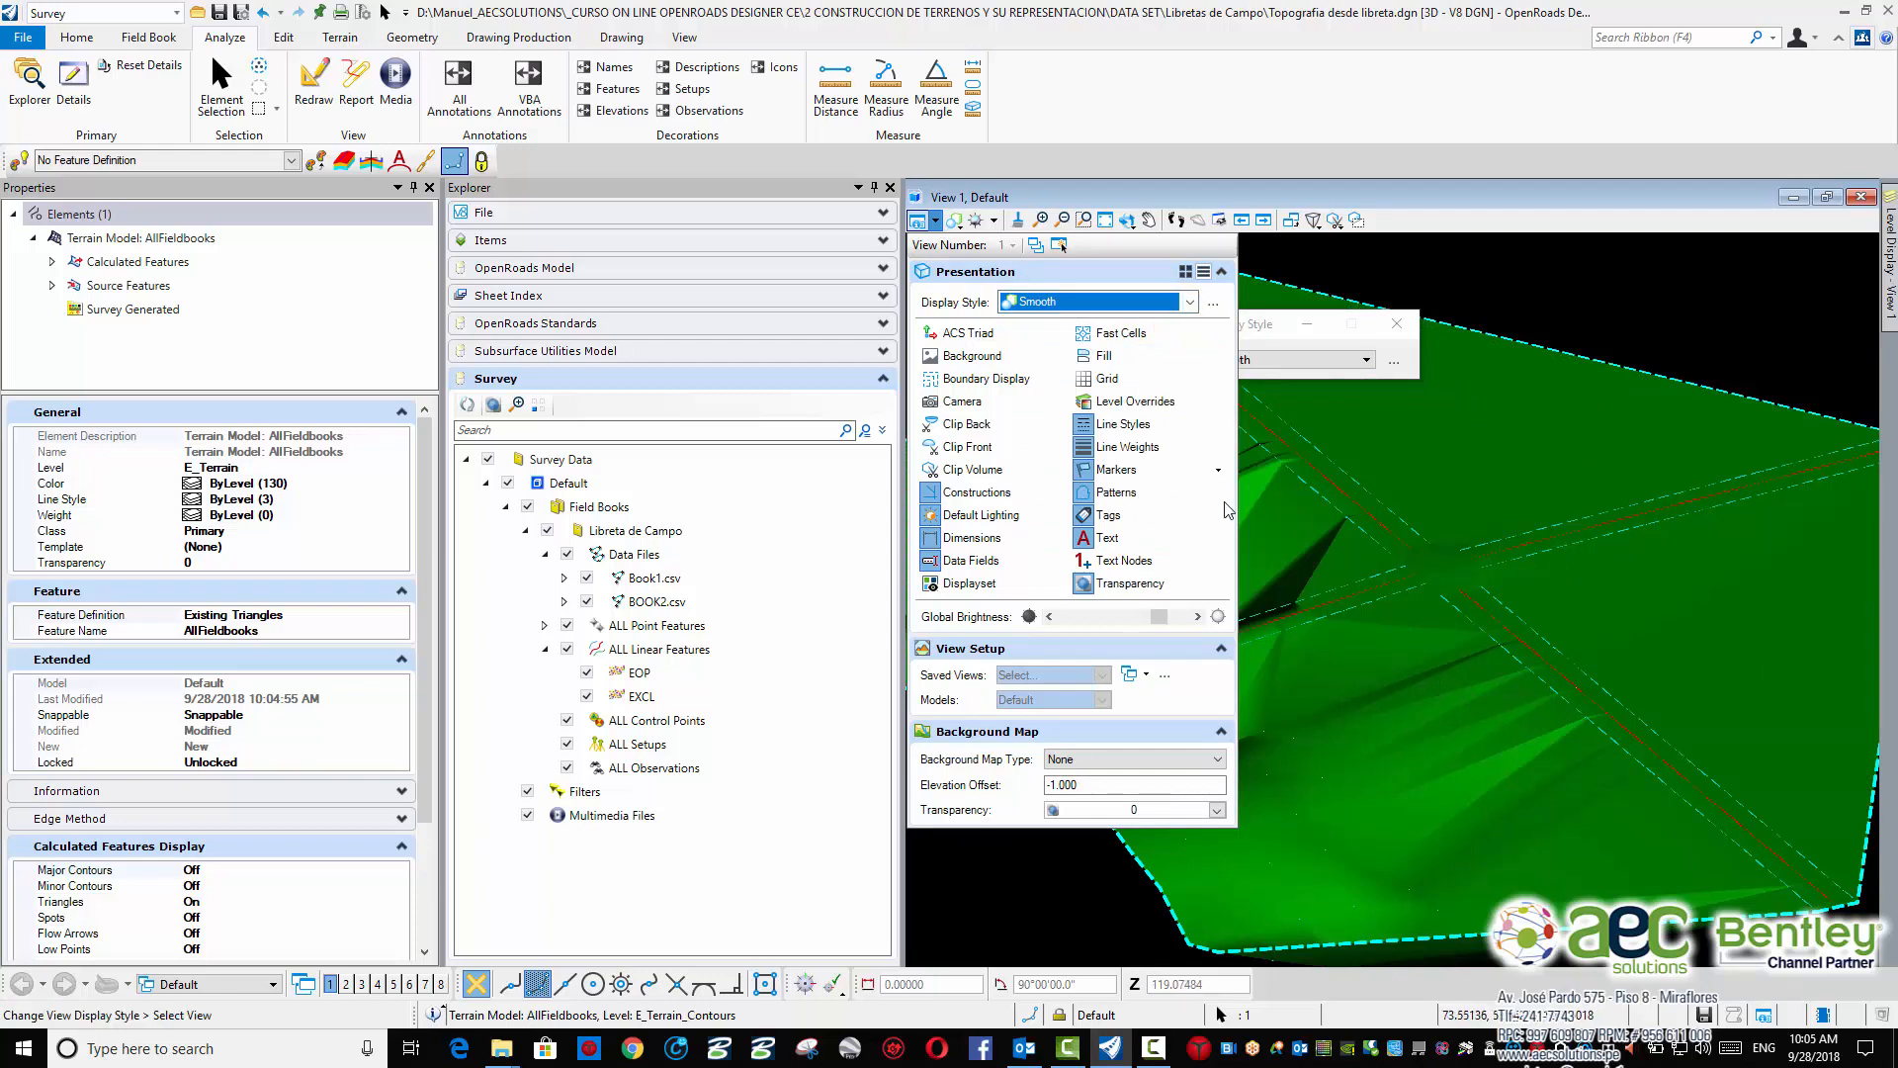
pyautogui.click(1190, 304)
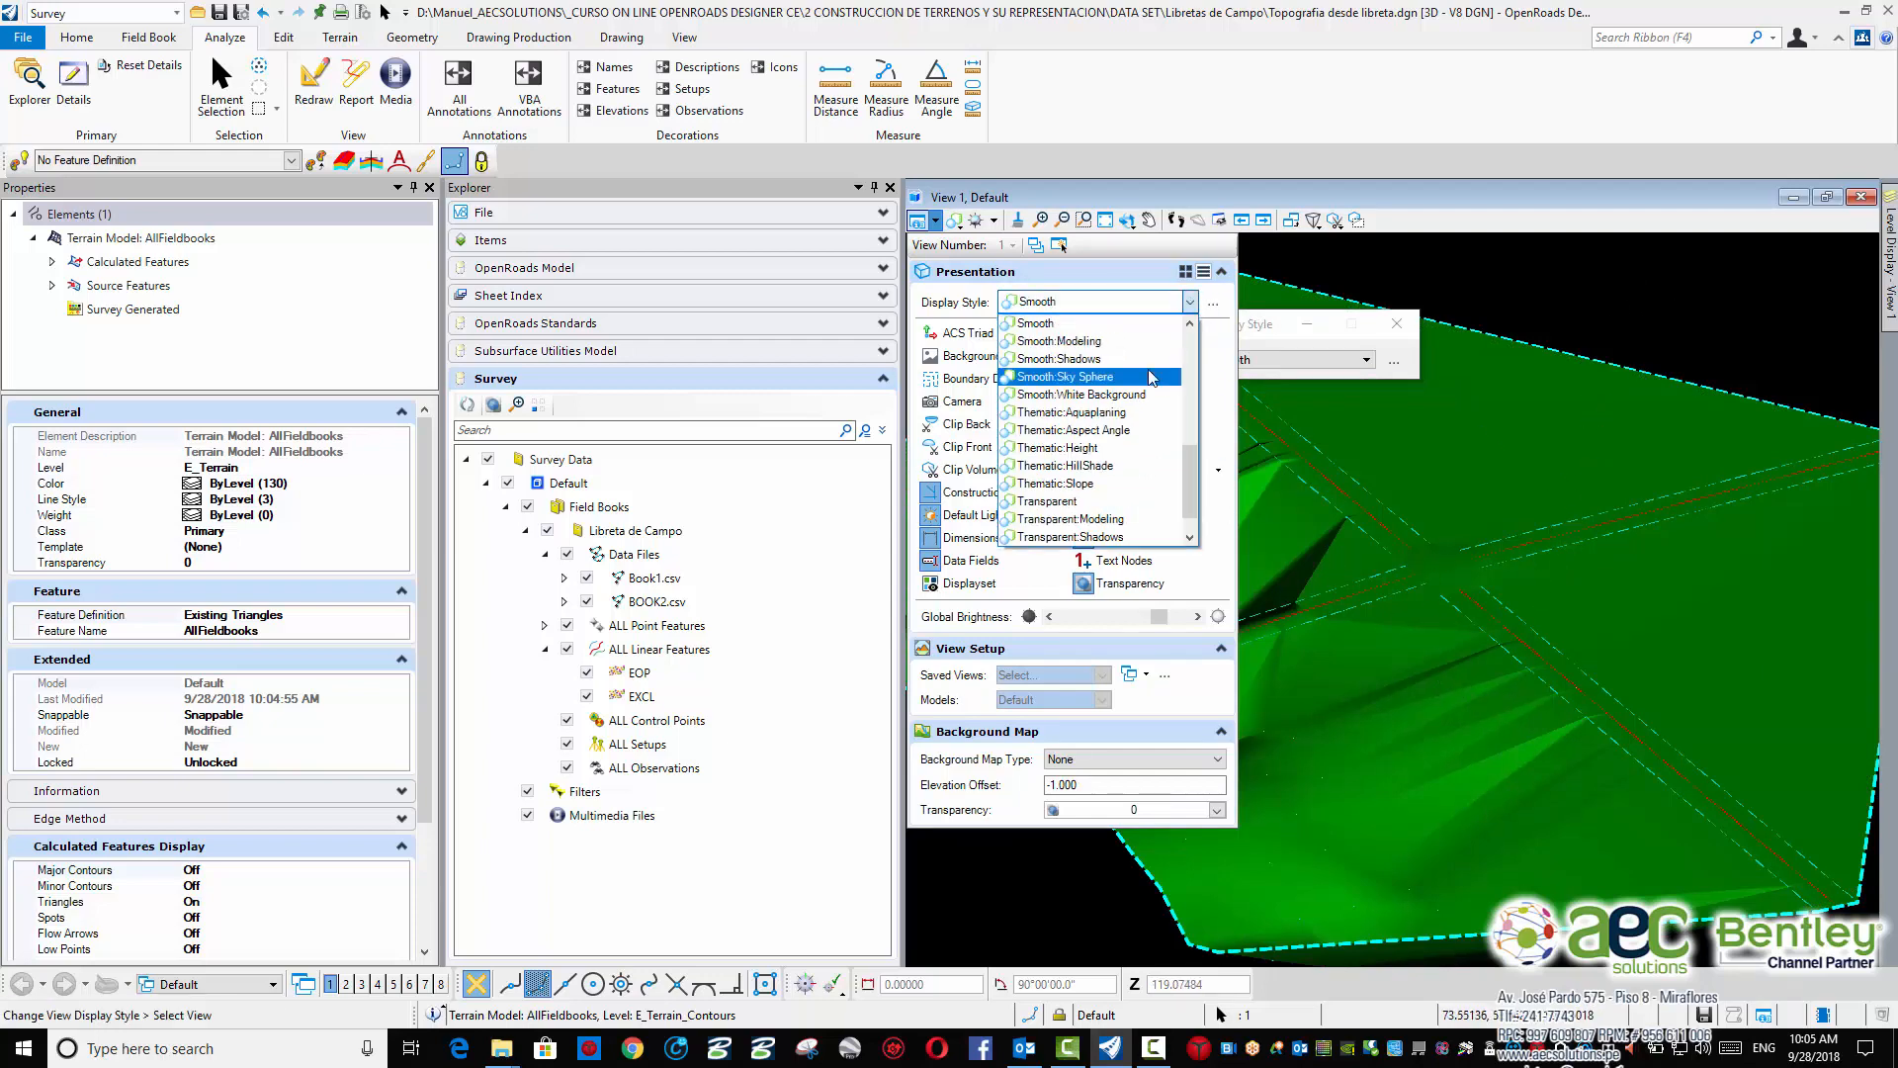
pyautogui.click(1111, 451)
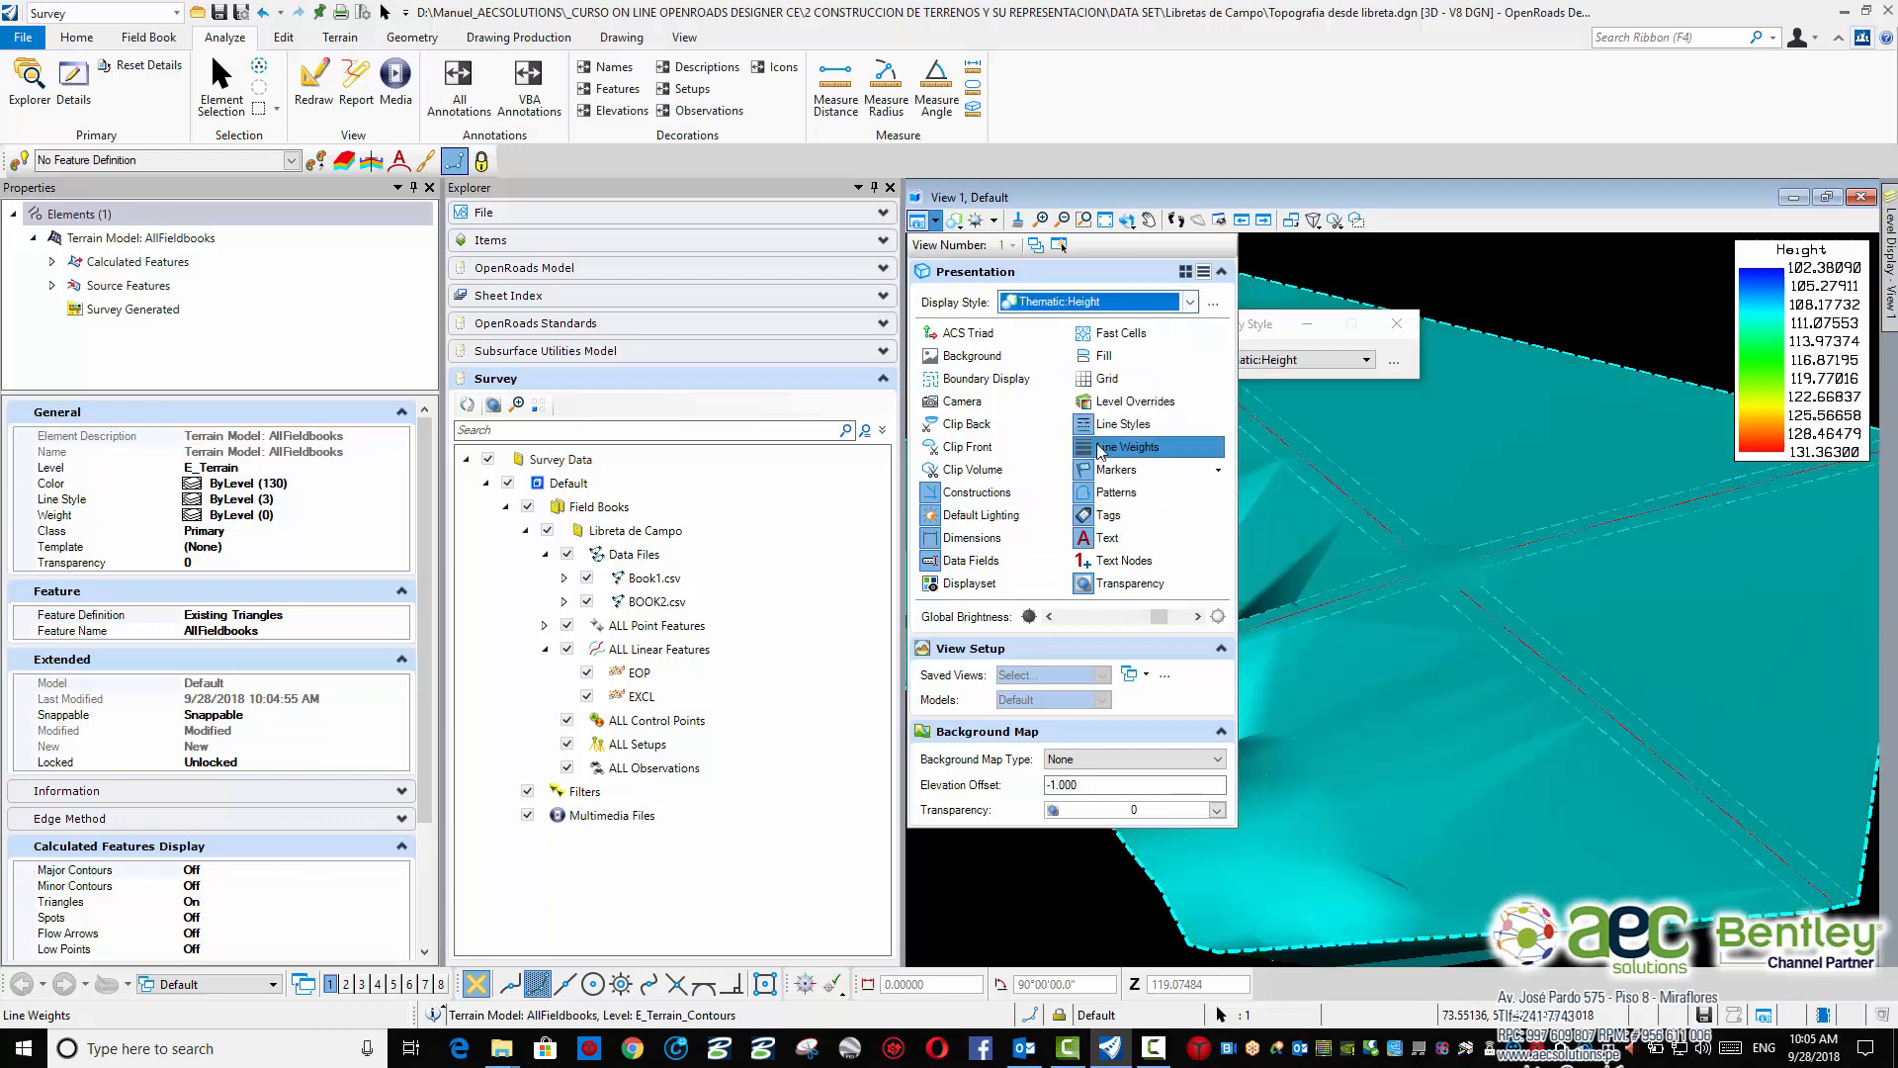
# Examine the whole height-shaded terrain surface, including its roads and outer boundary
pyautogui.scroll(-2, 1567, 615)
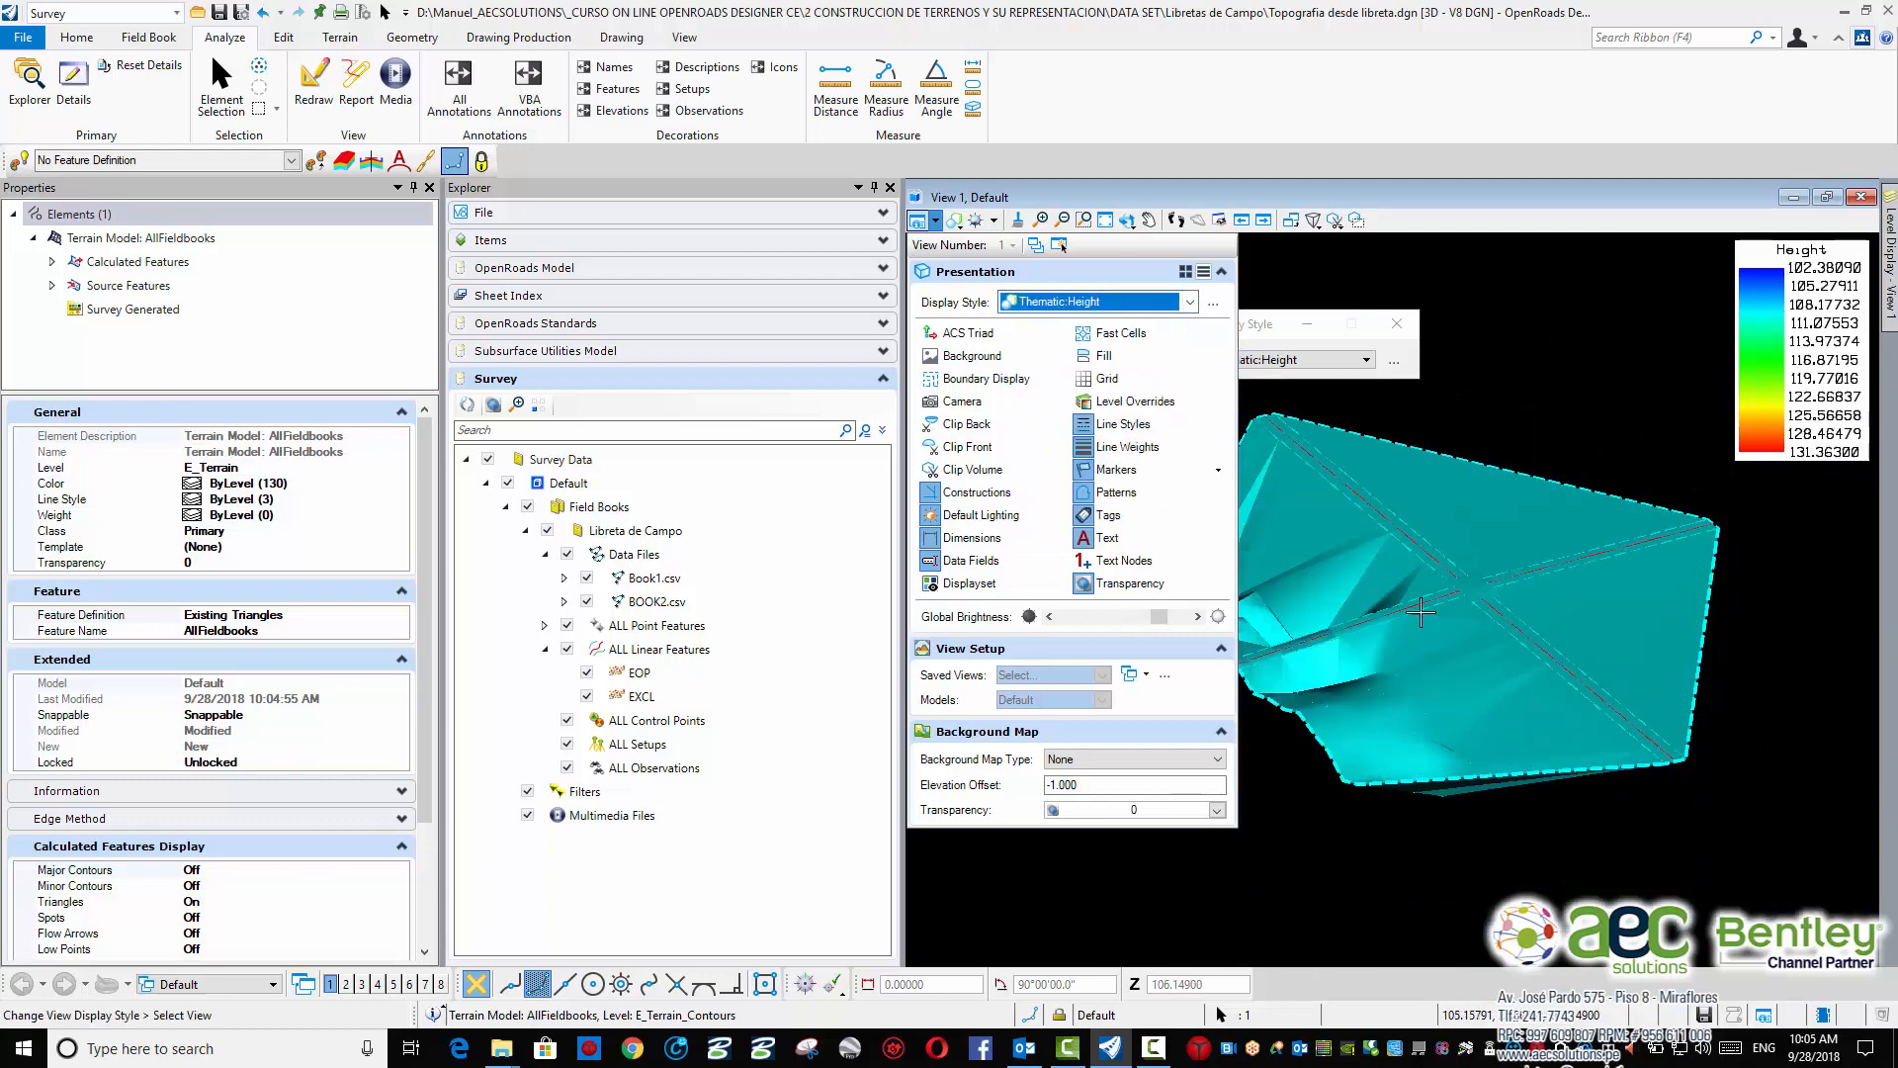
pyautogui.moveTo(1505, 609); pyautogui.dragTo(1532, 641, button='middle')
pyautogui.scroll(2, 1427, 643)
pyautogui.scroll(-3, 1428, 643)
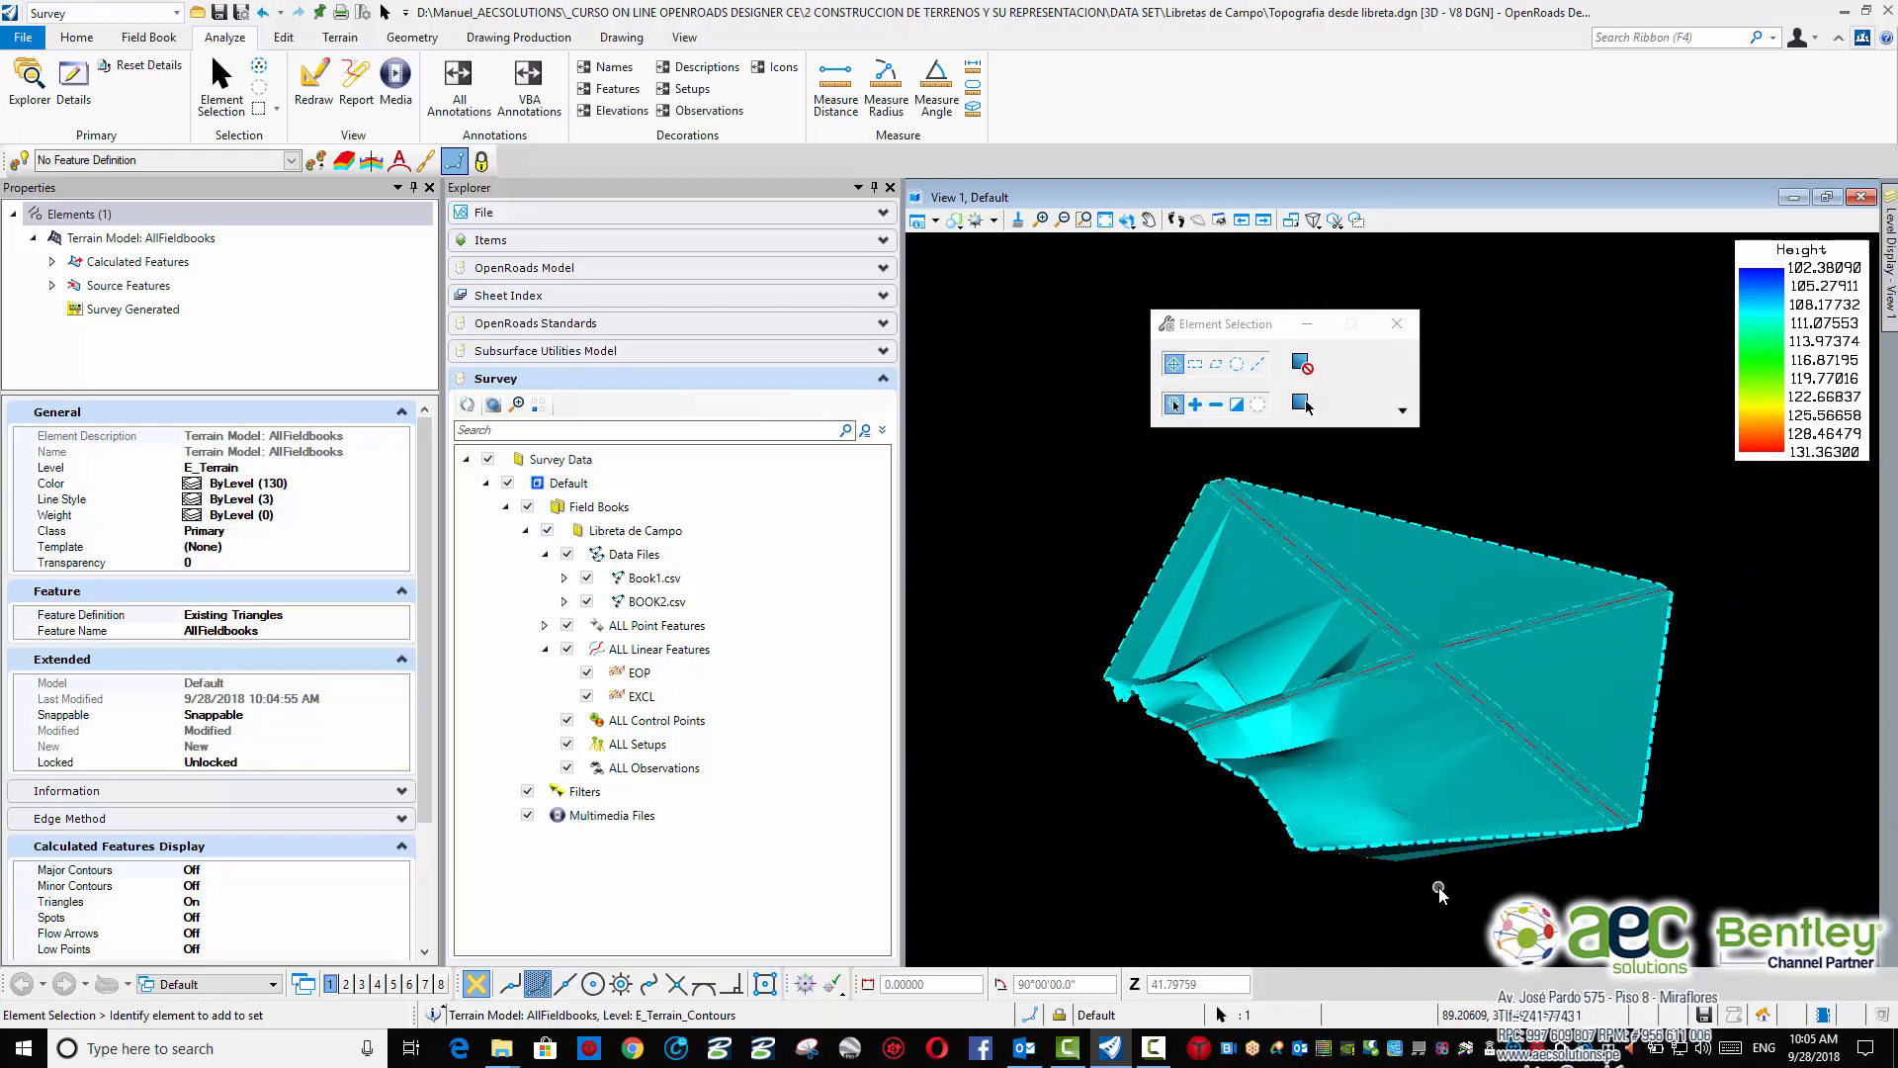
pyautogui.scroll(2, 1438, 886)
pyautogui.scroll(-2, 1465, 682)
pyautogui.moveTo(1465, 679); pyautogui.dragTo(1423, 756, button='middle')
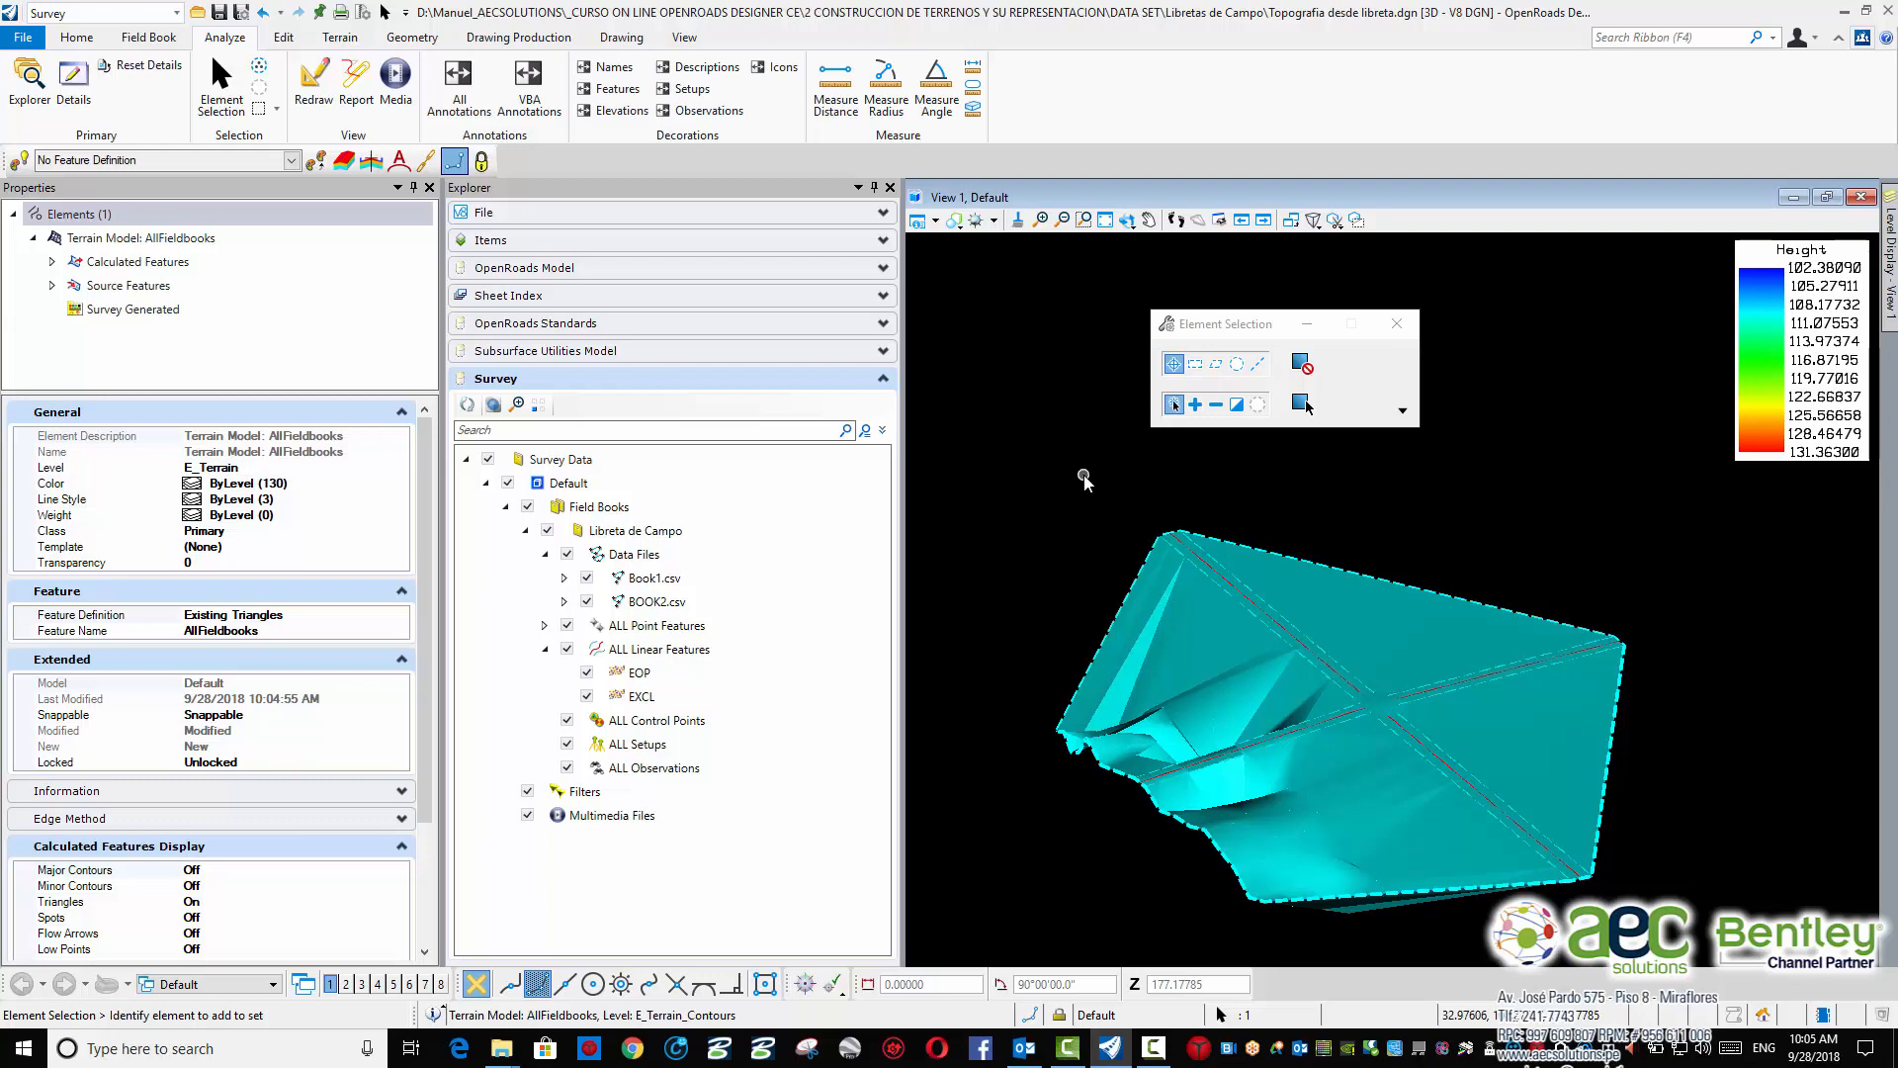
pyautogui.scroll(2, 1445, 737)
pyautogui.scroll(-1, 1443, 731)
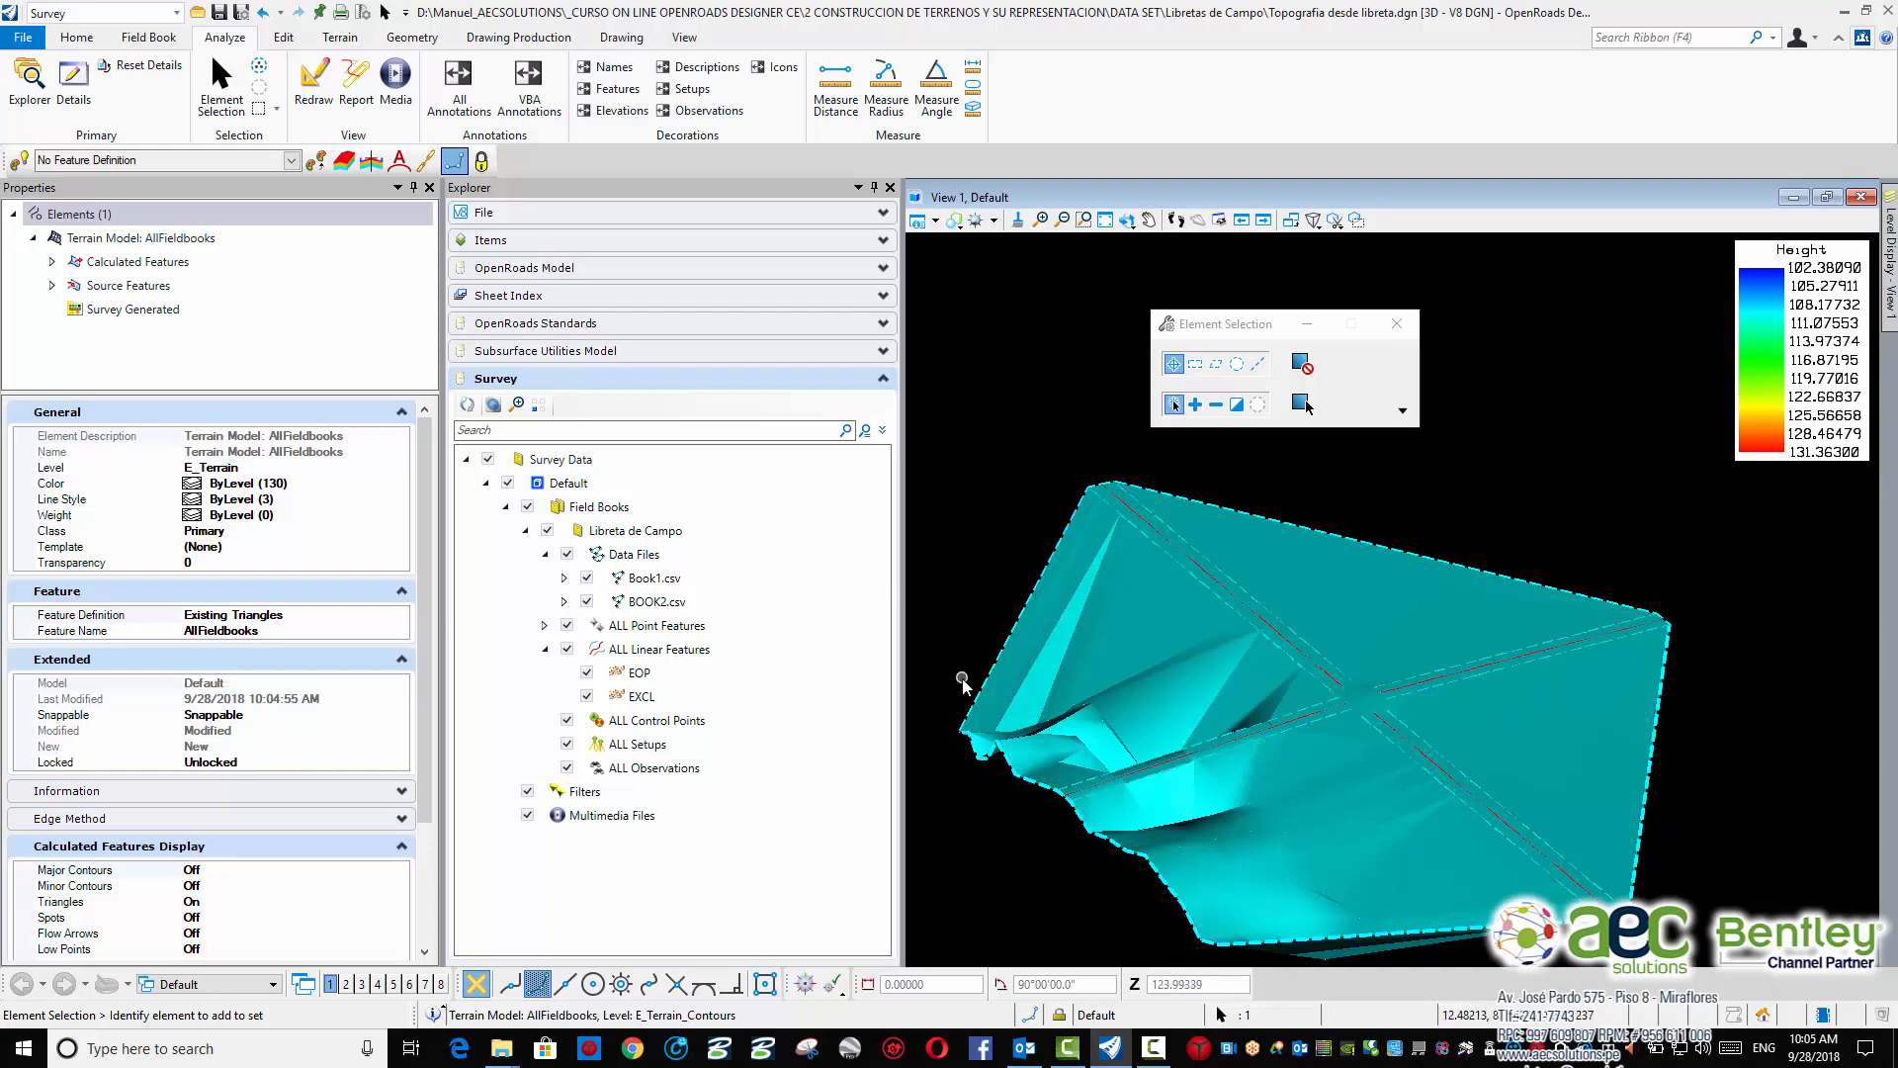
# Inspect the shaded terrain surface up close along the roads, at their intersection and at the adjoining steep slopes
pyautogui.scroll(5, 1204, 779)
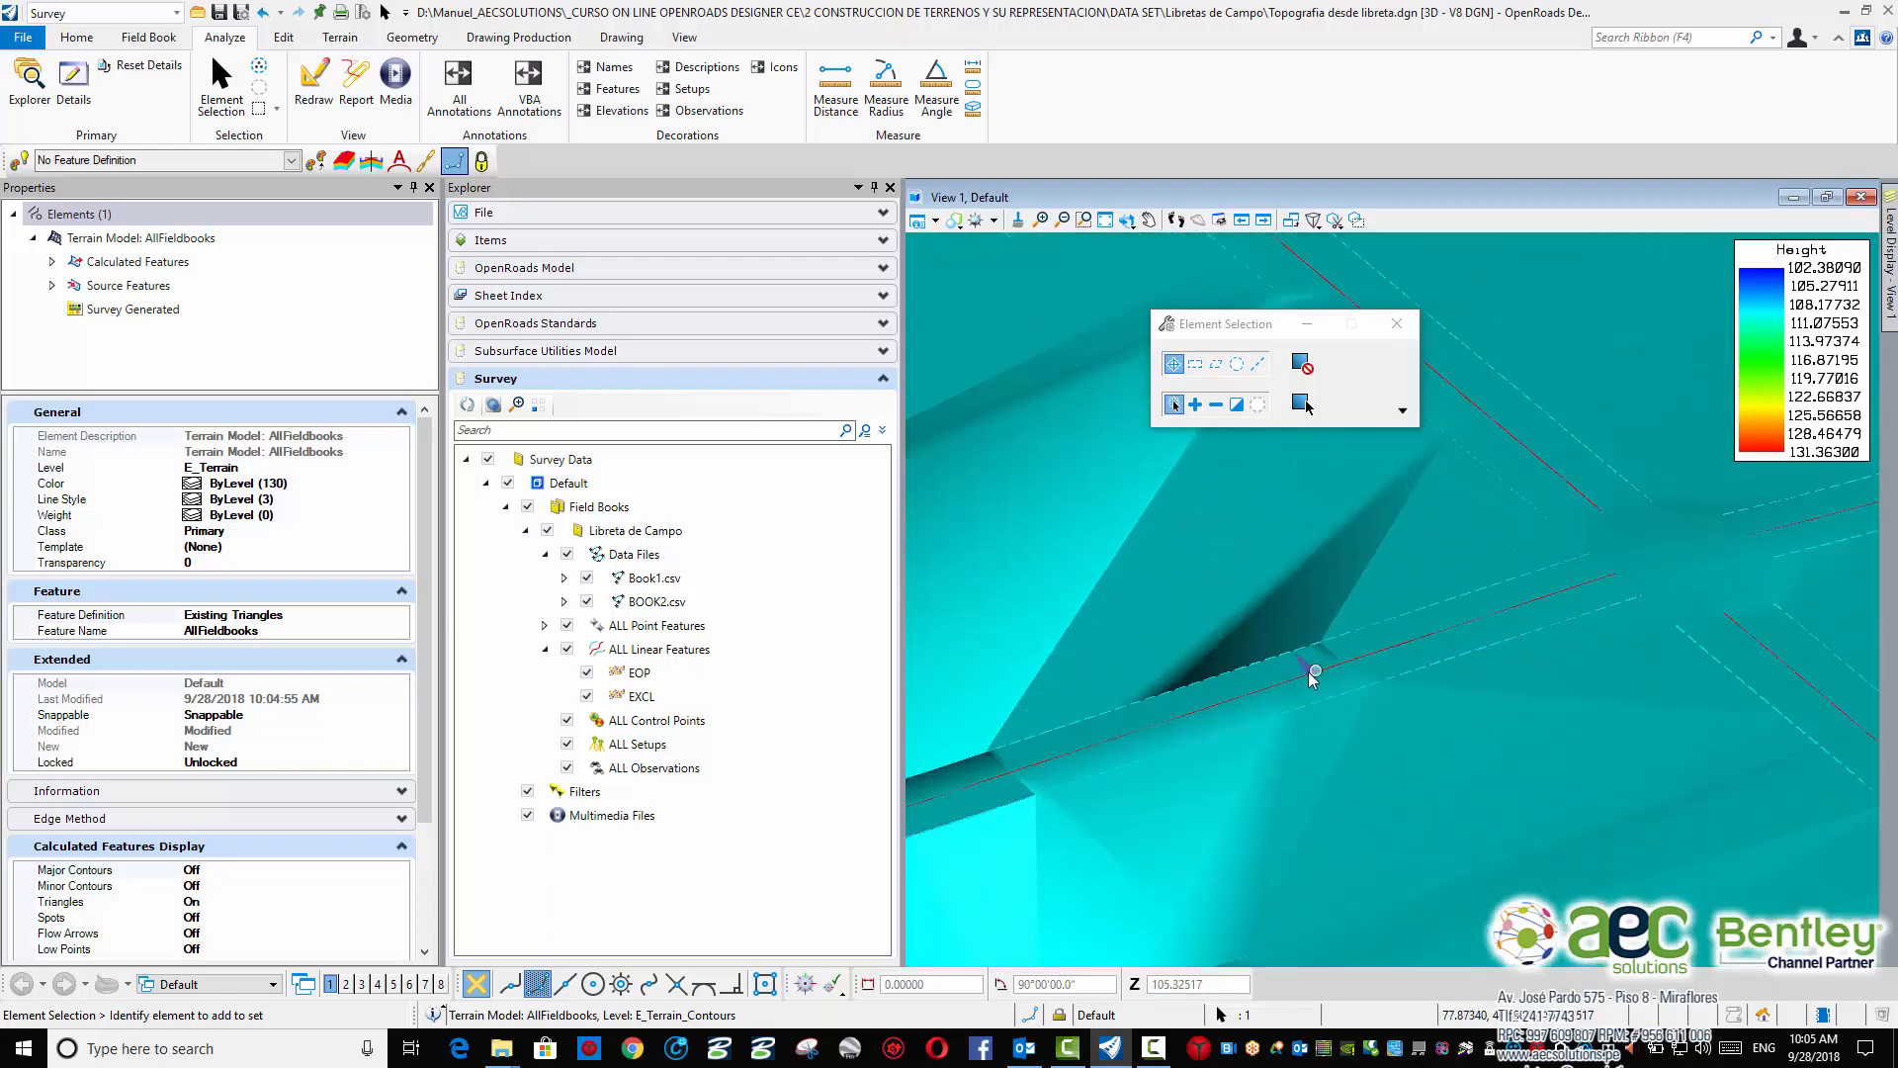
pyautogui.scroll(-4, 1310, 670)
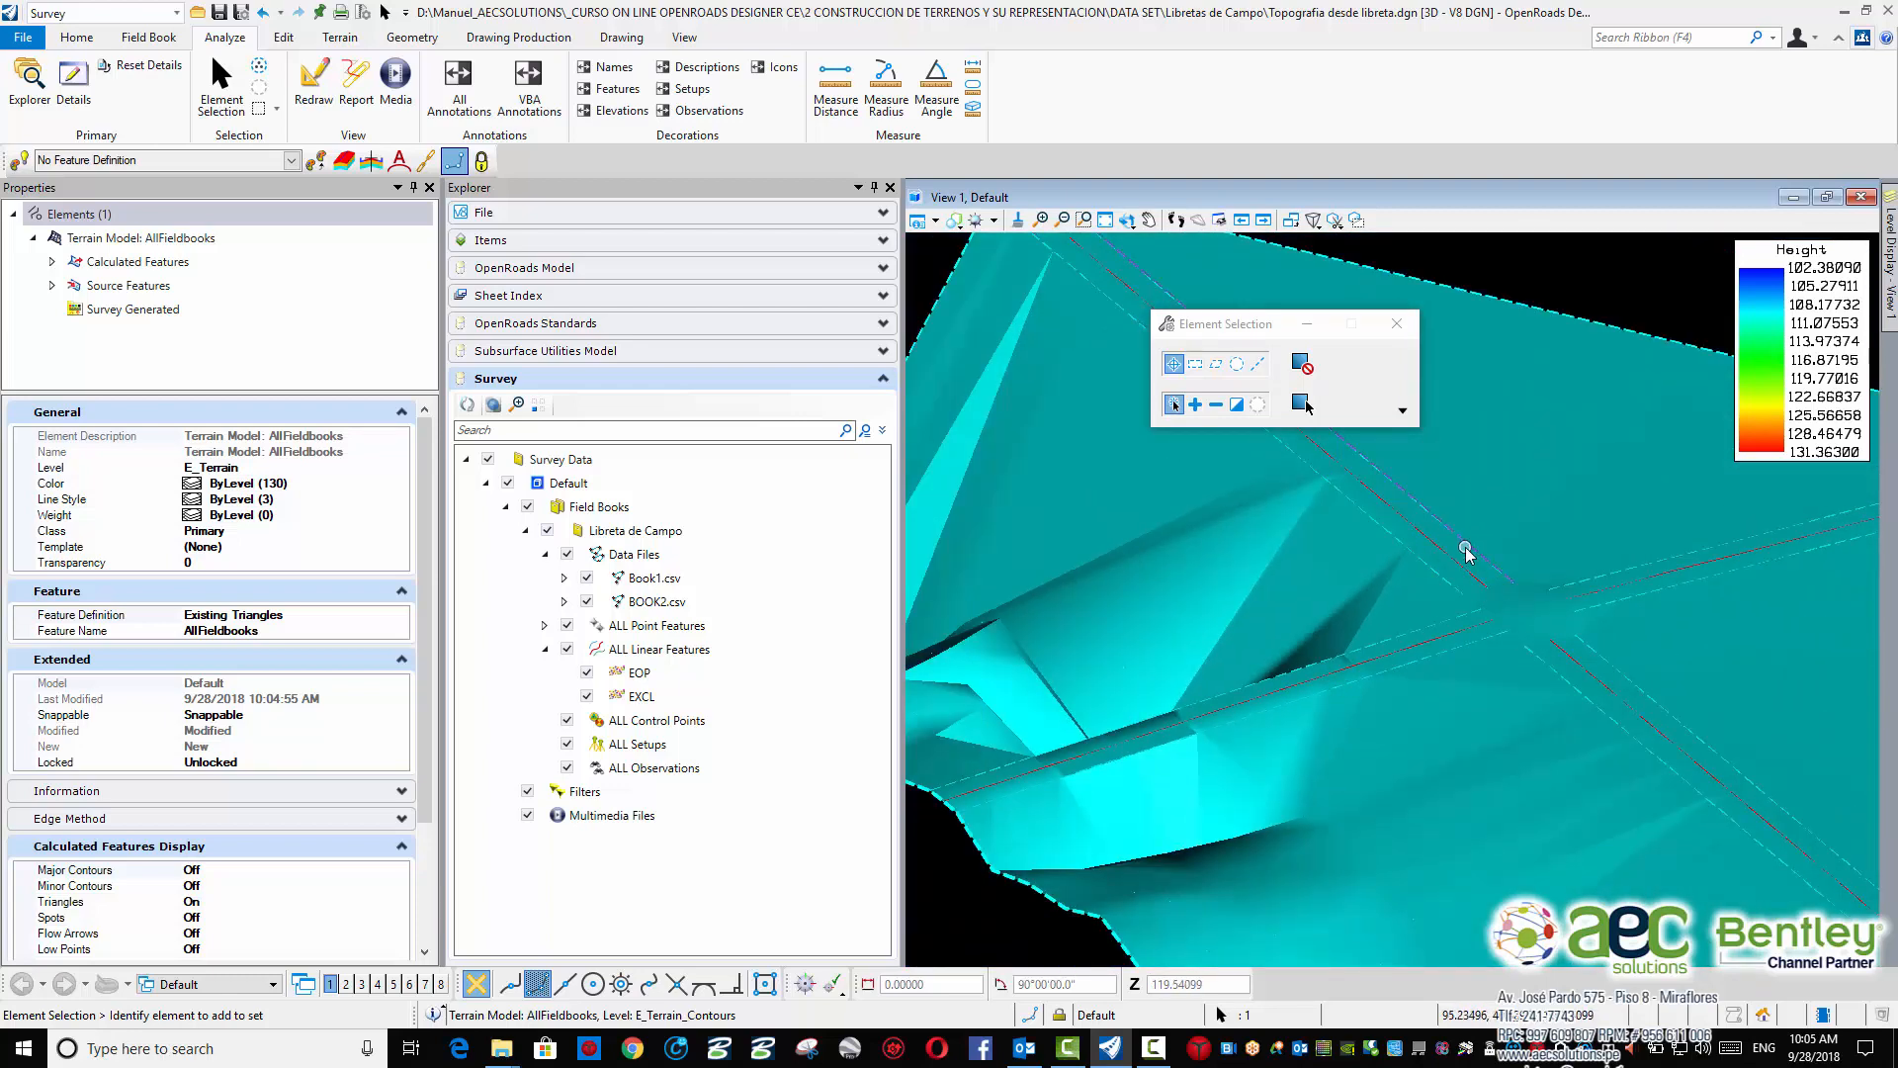
pyautogui.scroll(-2, 1403, 583)
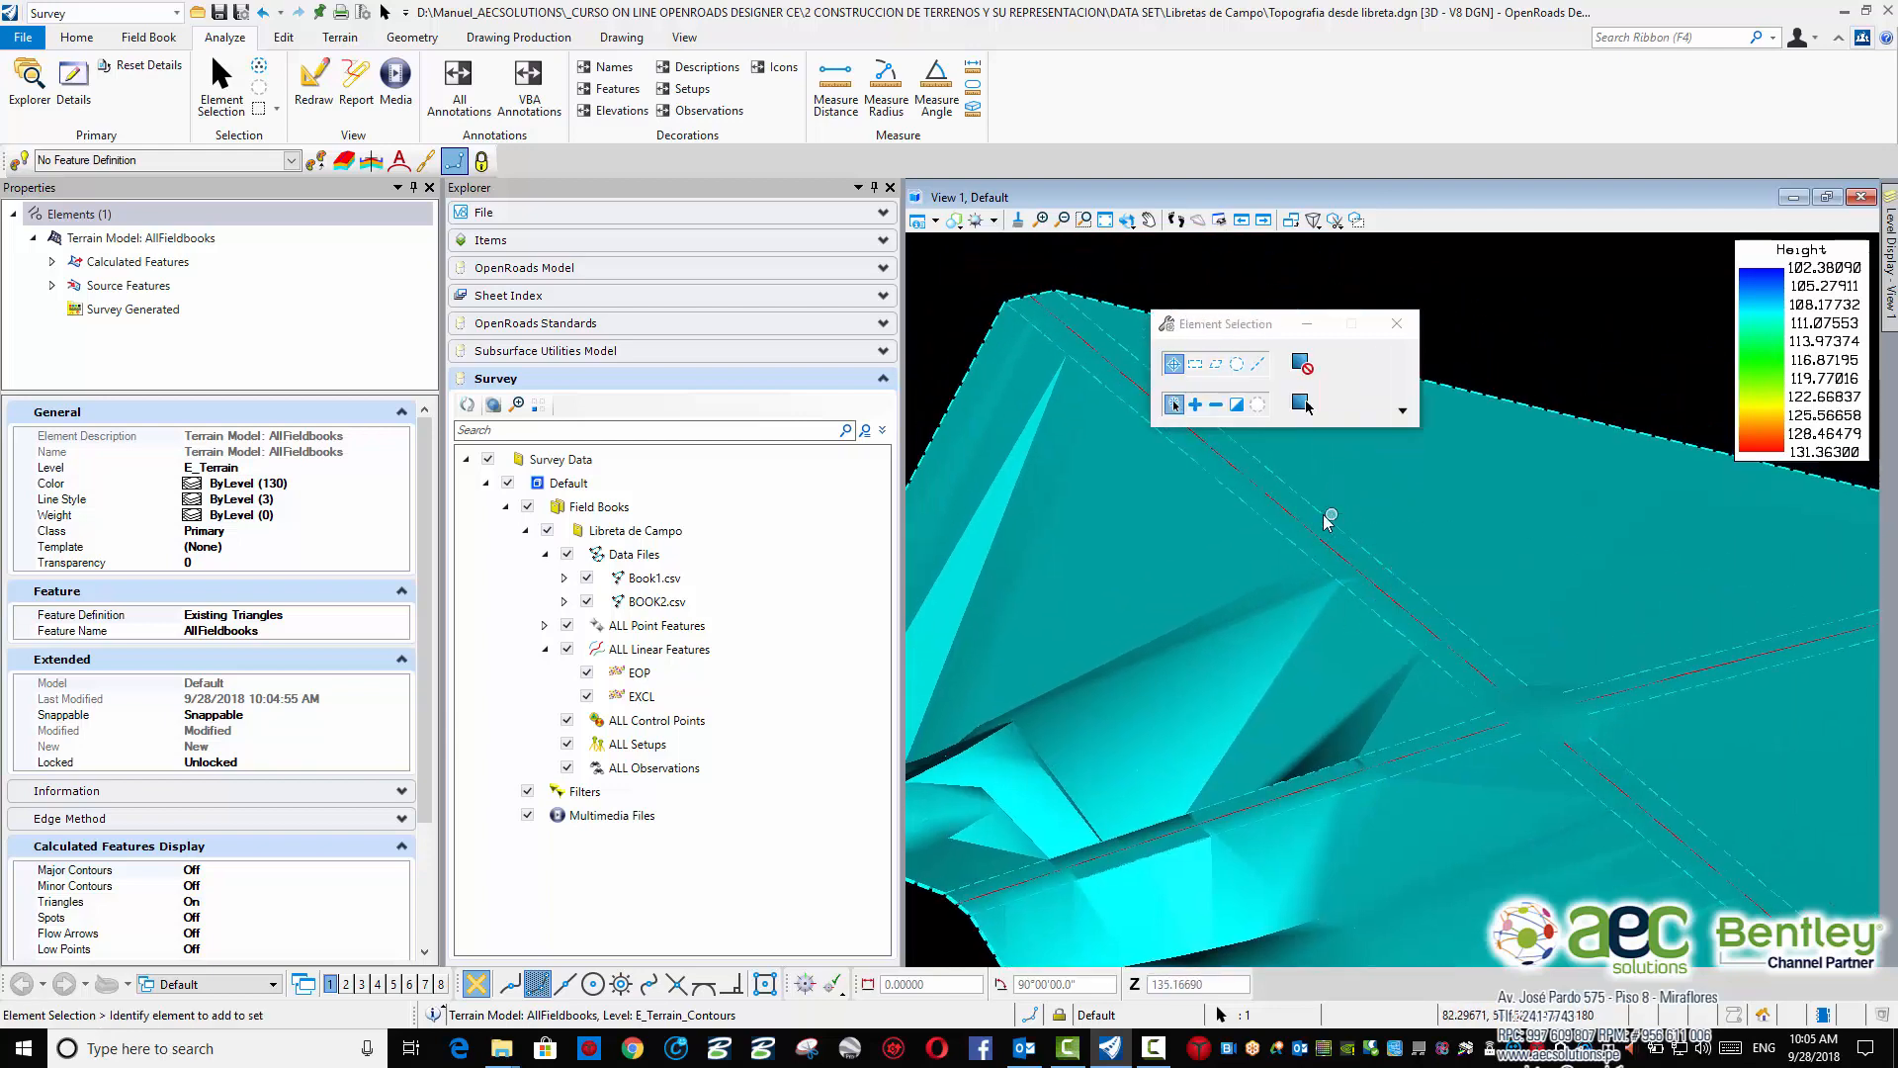
pyautogui.moveTo(1283, 597)
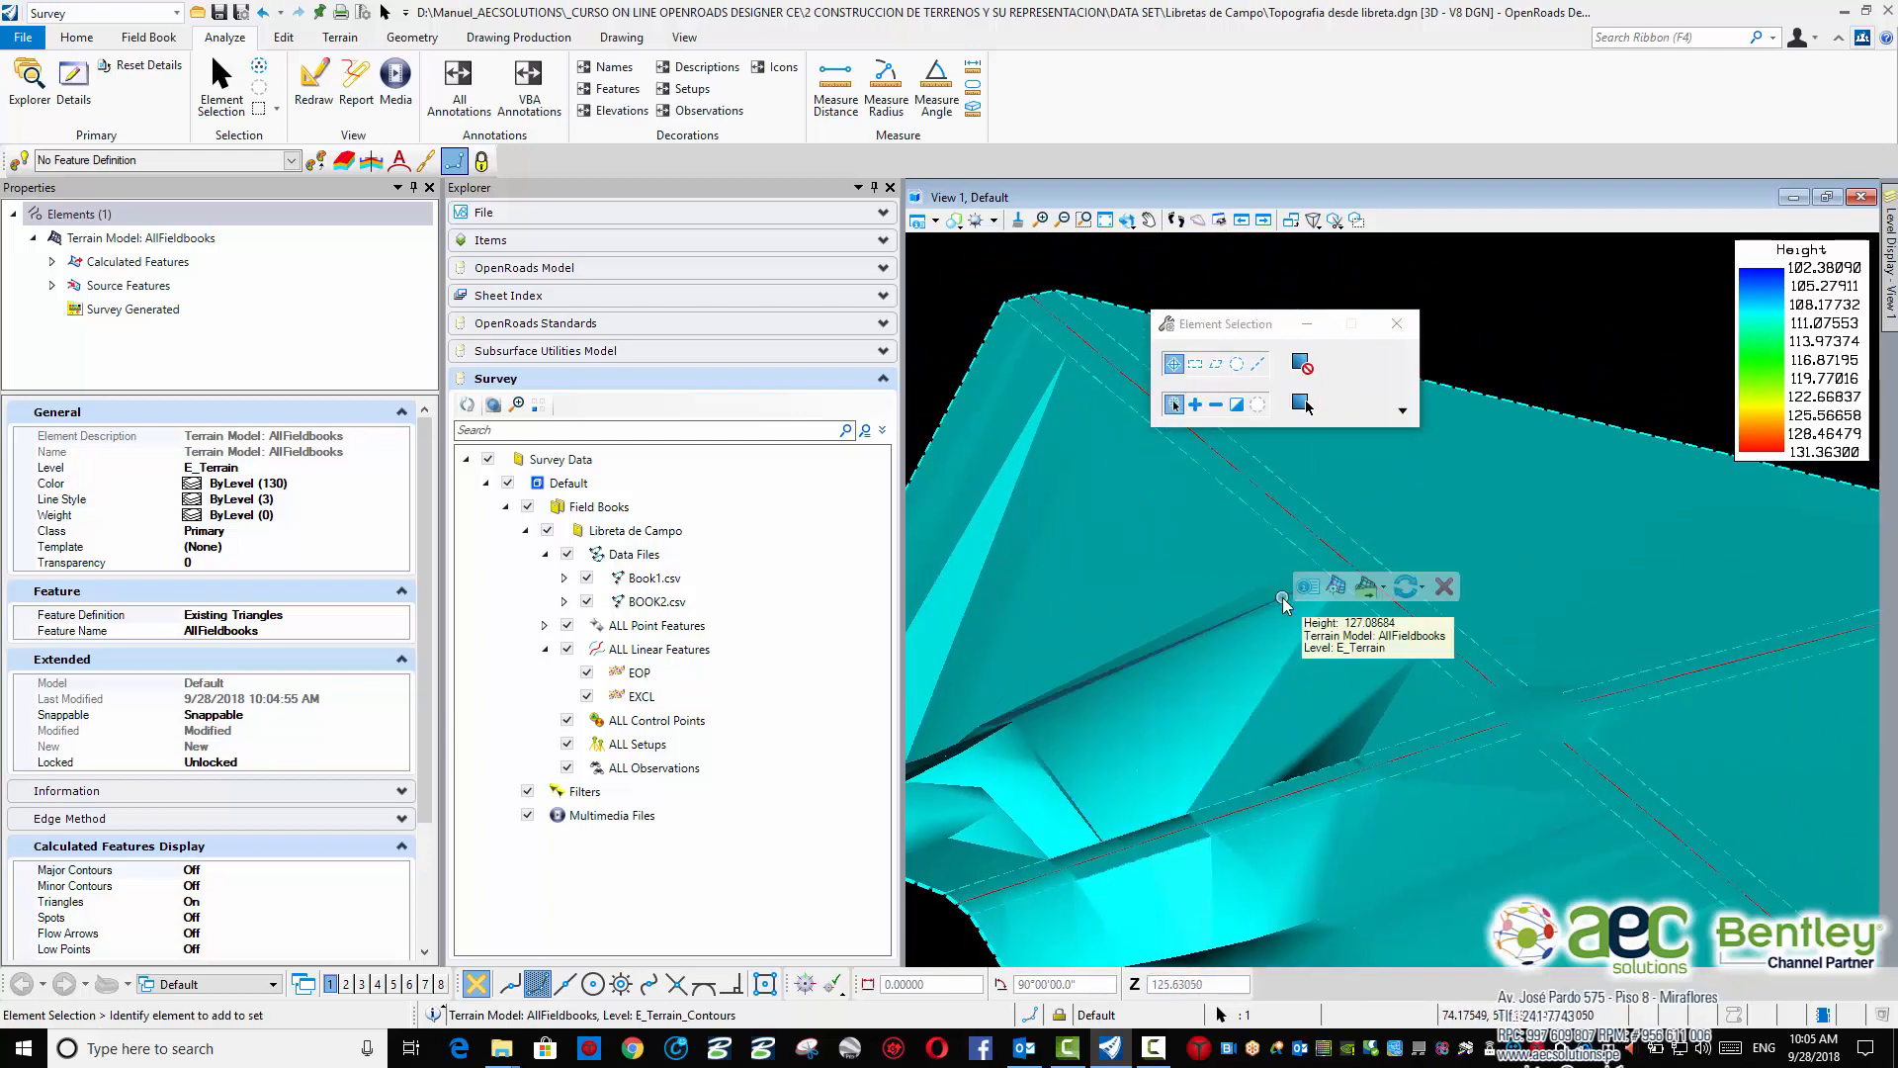
pyautogui.scroll(-4, 1259, 639)
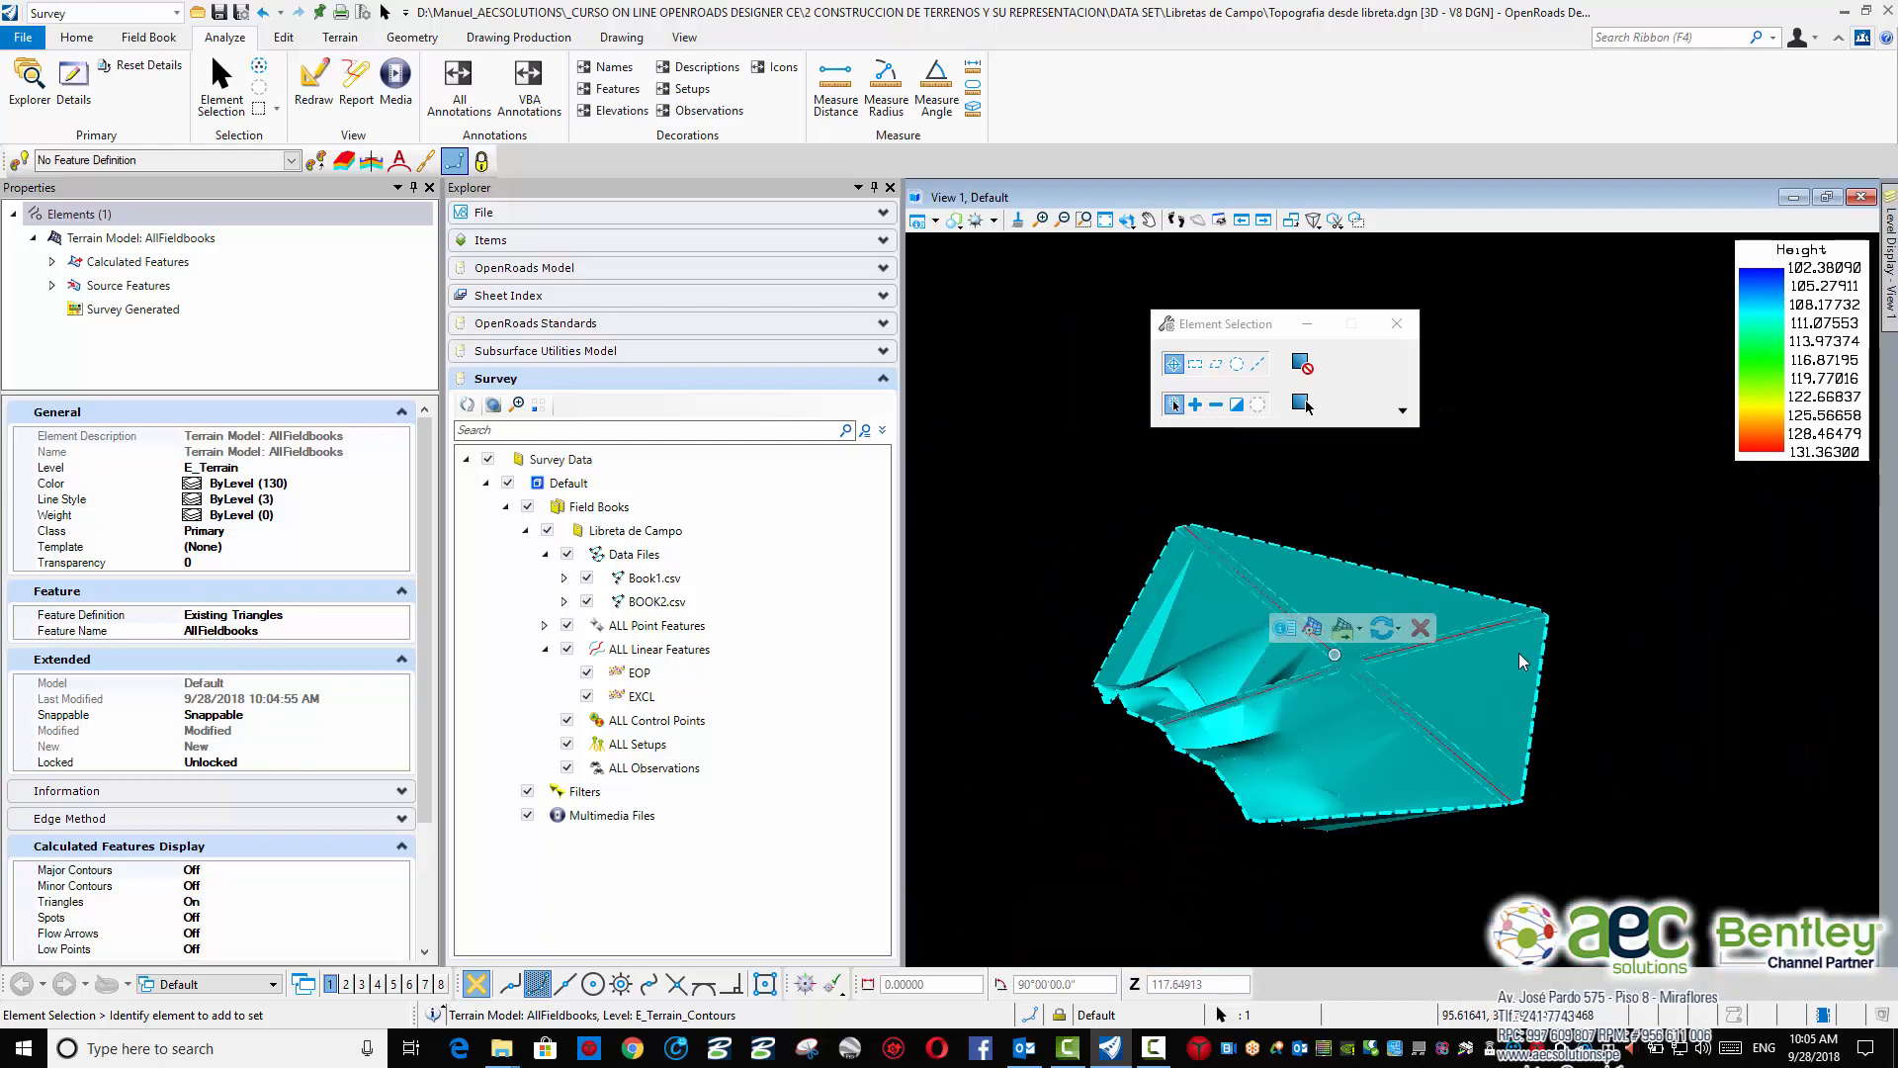
pyautogui.scroll(6, 1361, 617)
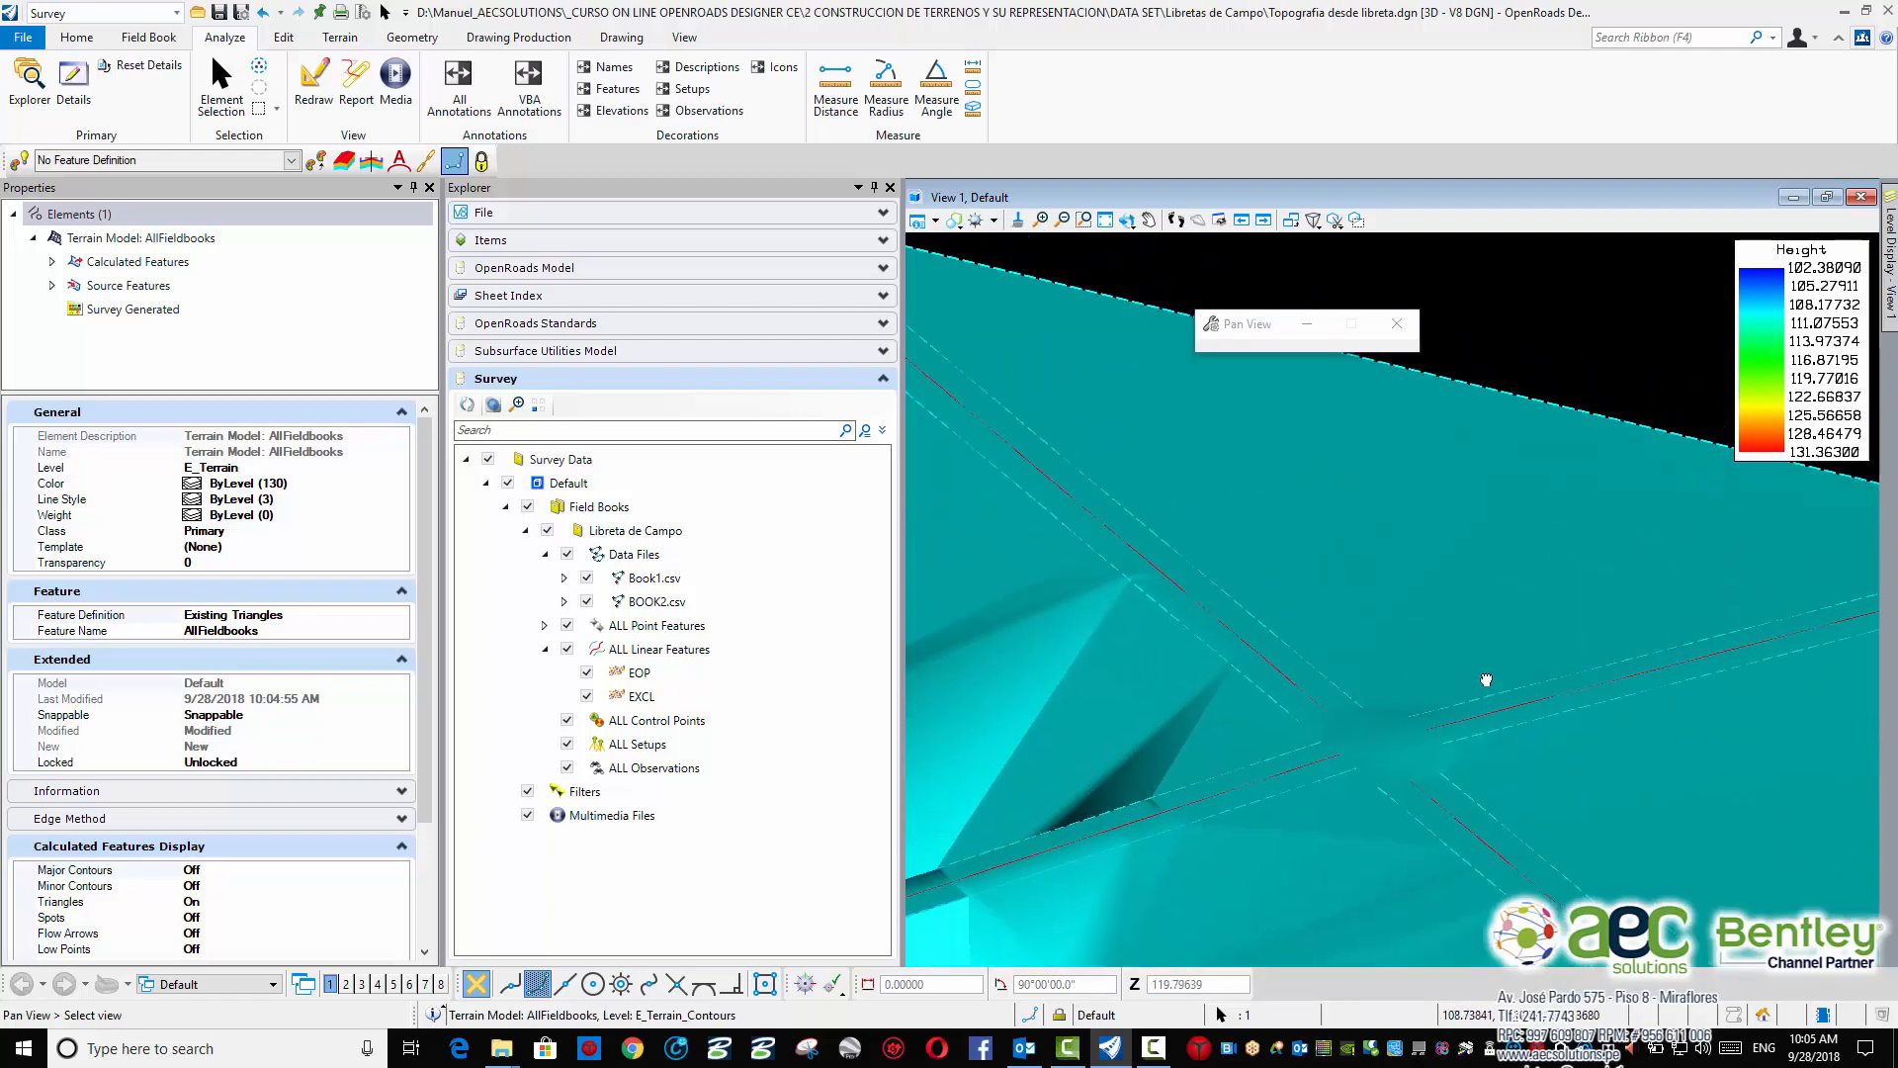
pyautogui.scroll(2, 1355, 657)
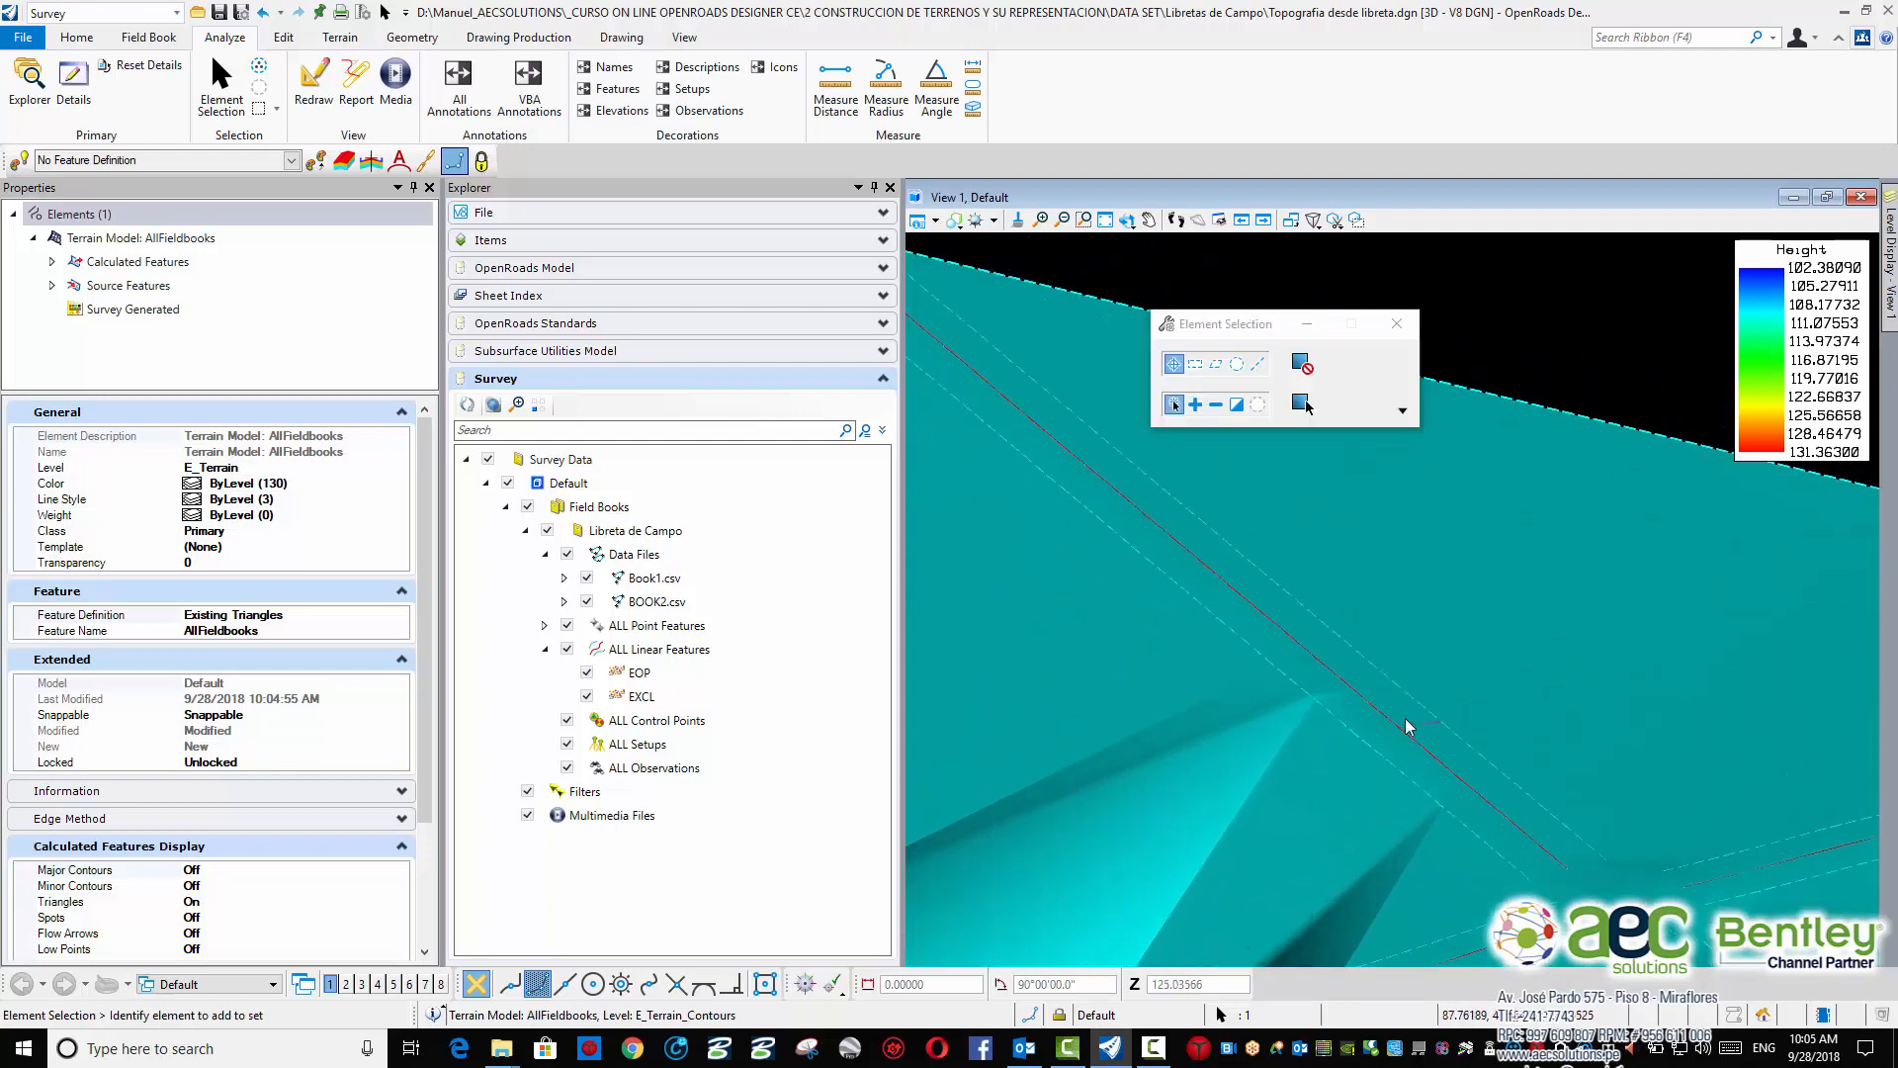
pyautogui.scroll(-2, 1475, 672)
pyautogui.scroll(3, 1379, 632)
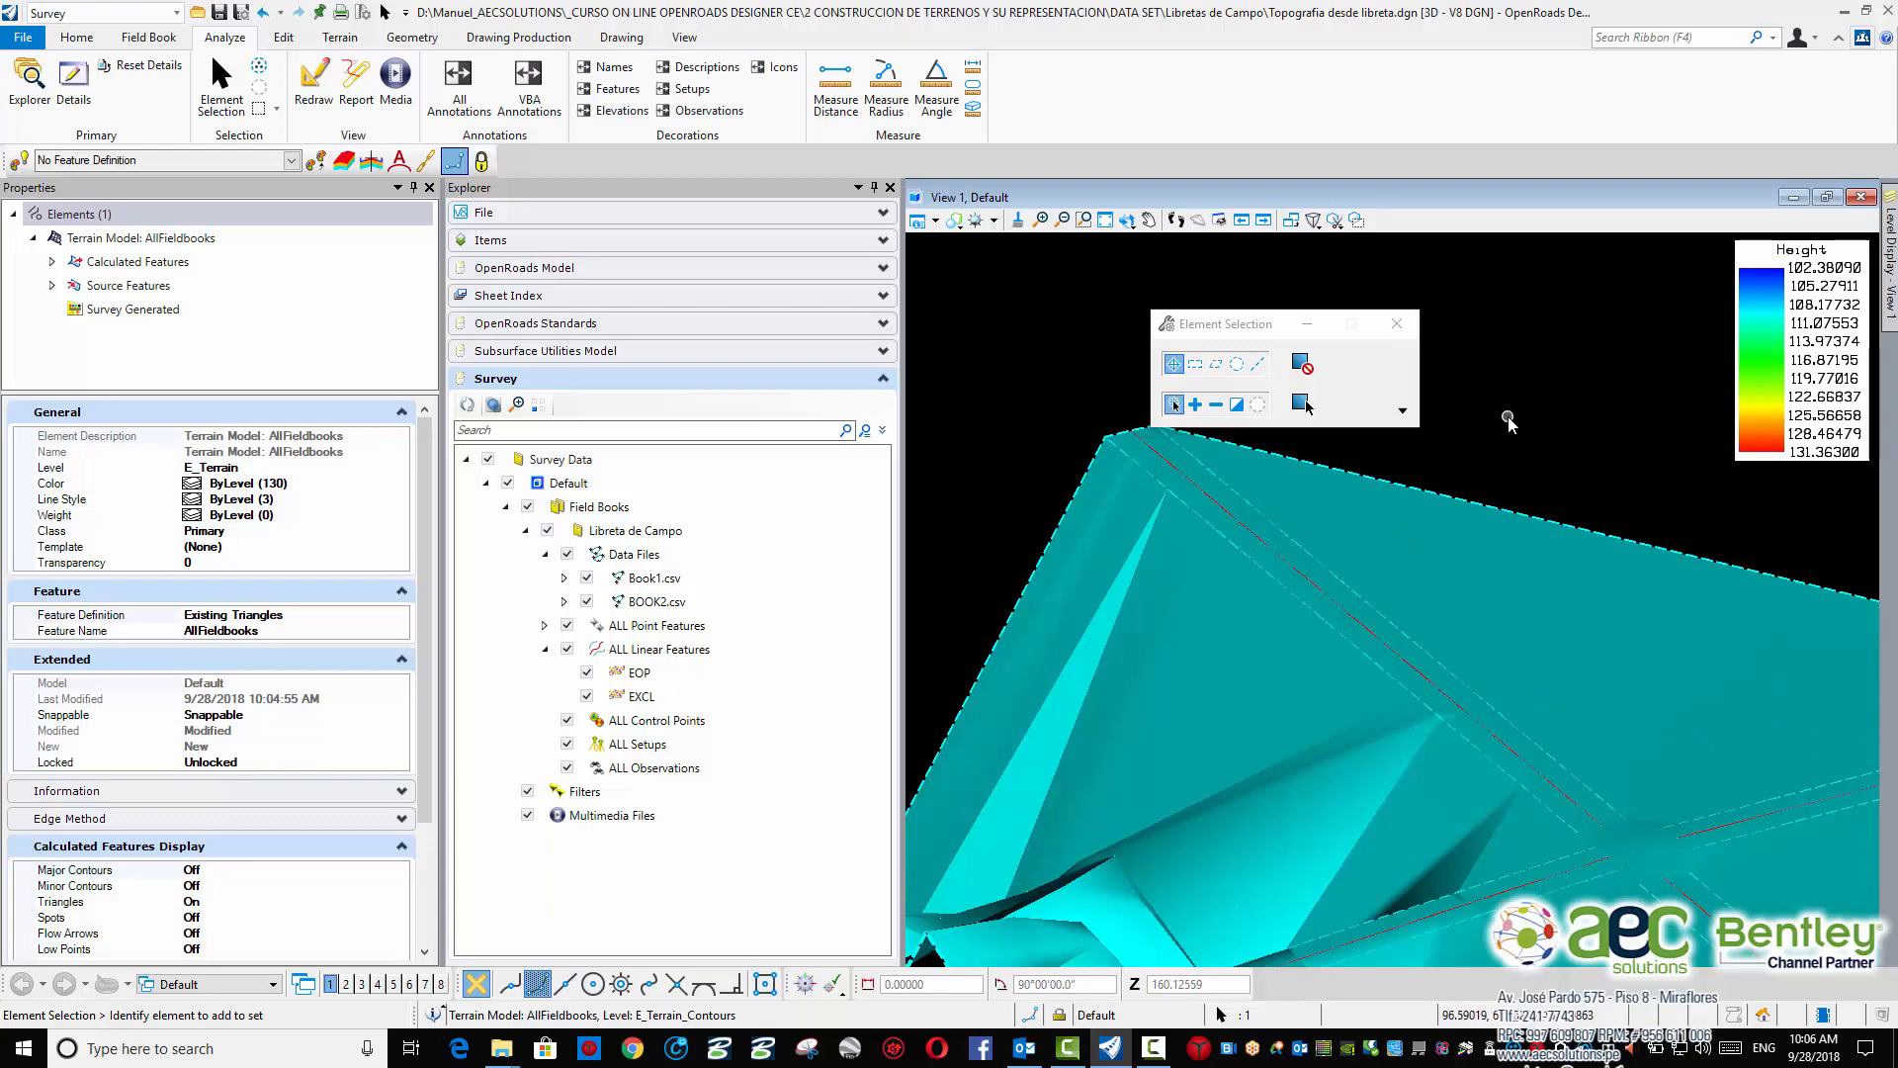
pyautogui.scroll(3, 1461, 504)
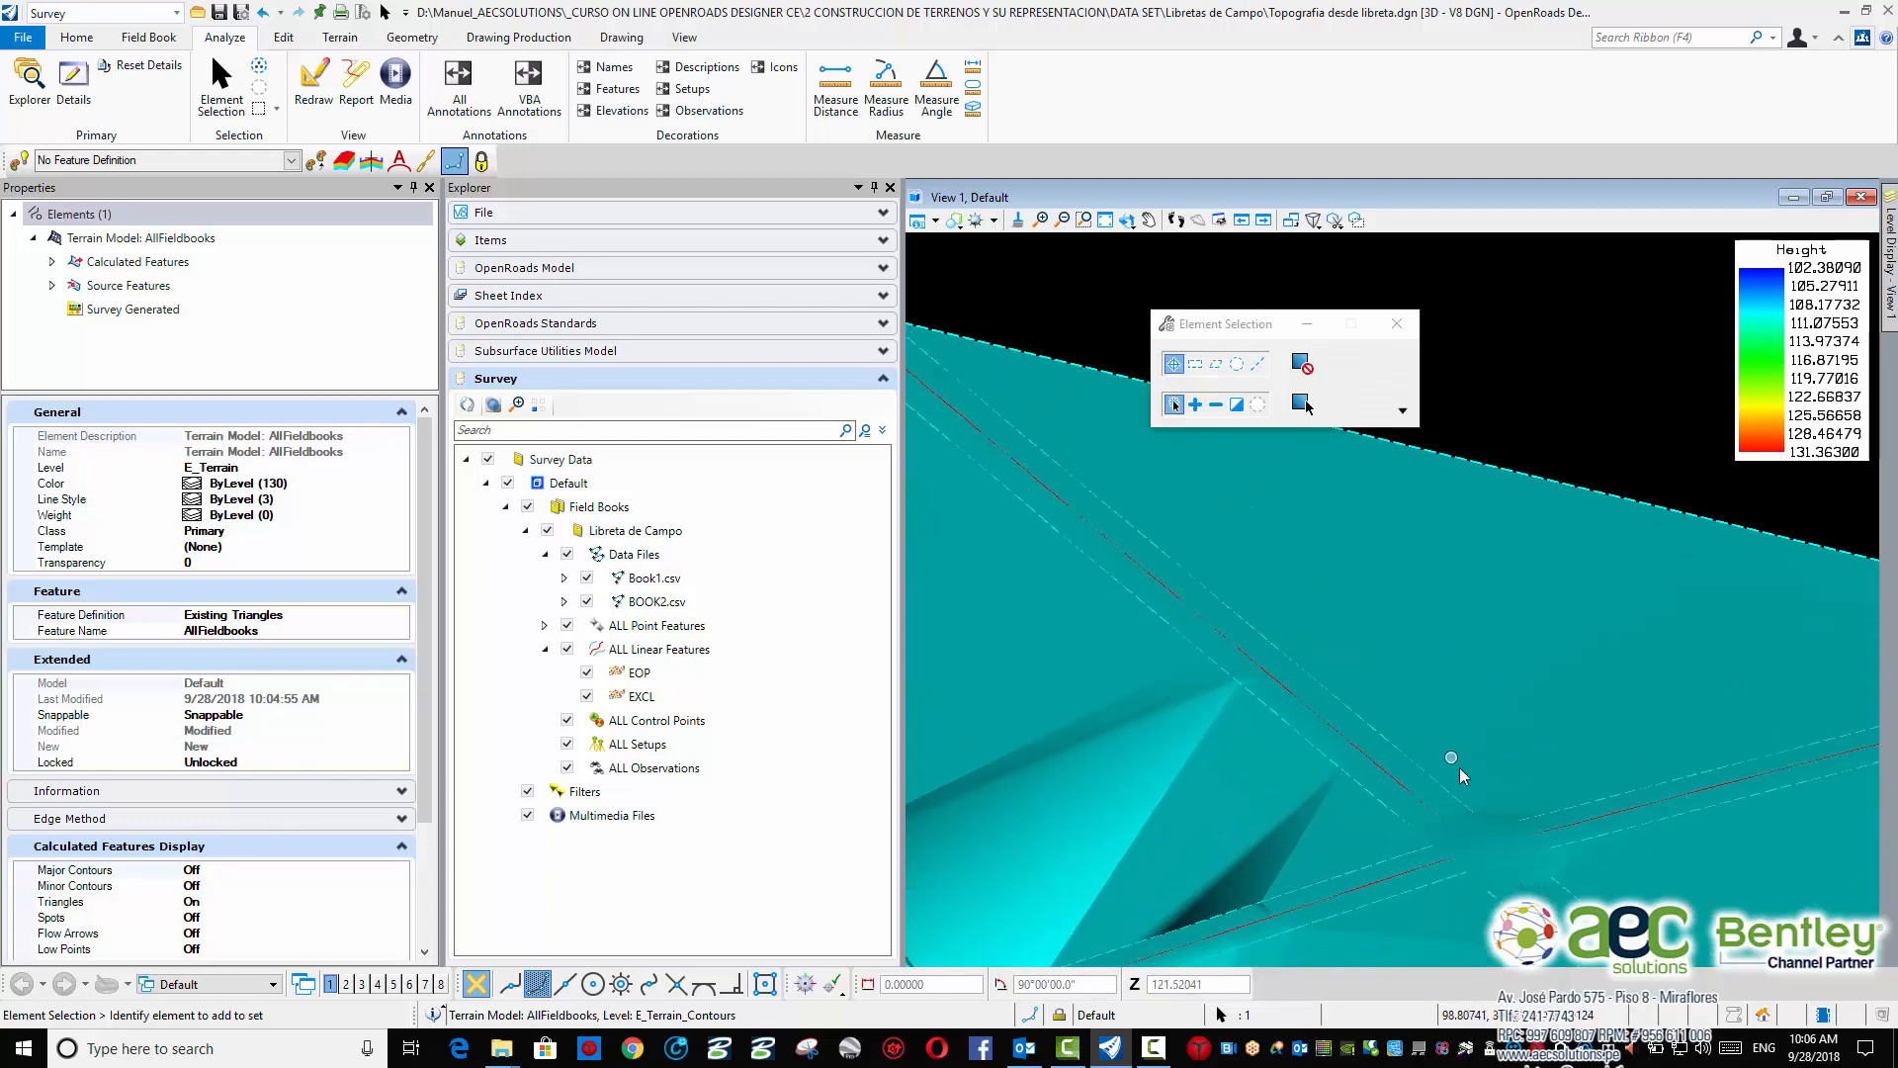
pyautogui.scroll(2, 1483, 821)
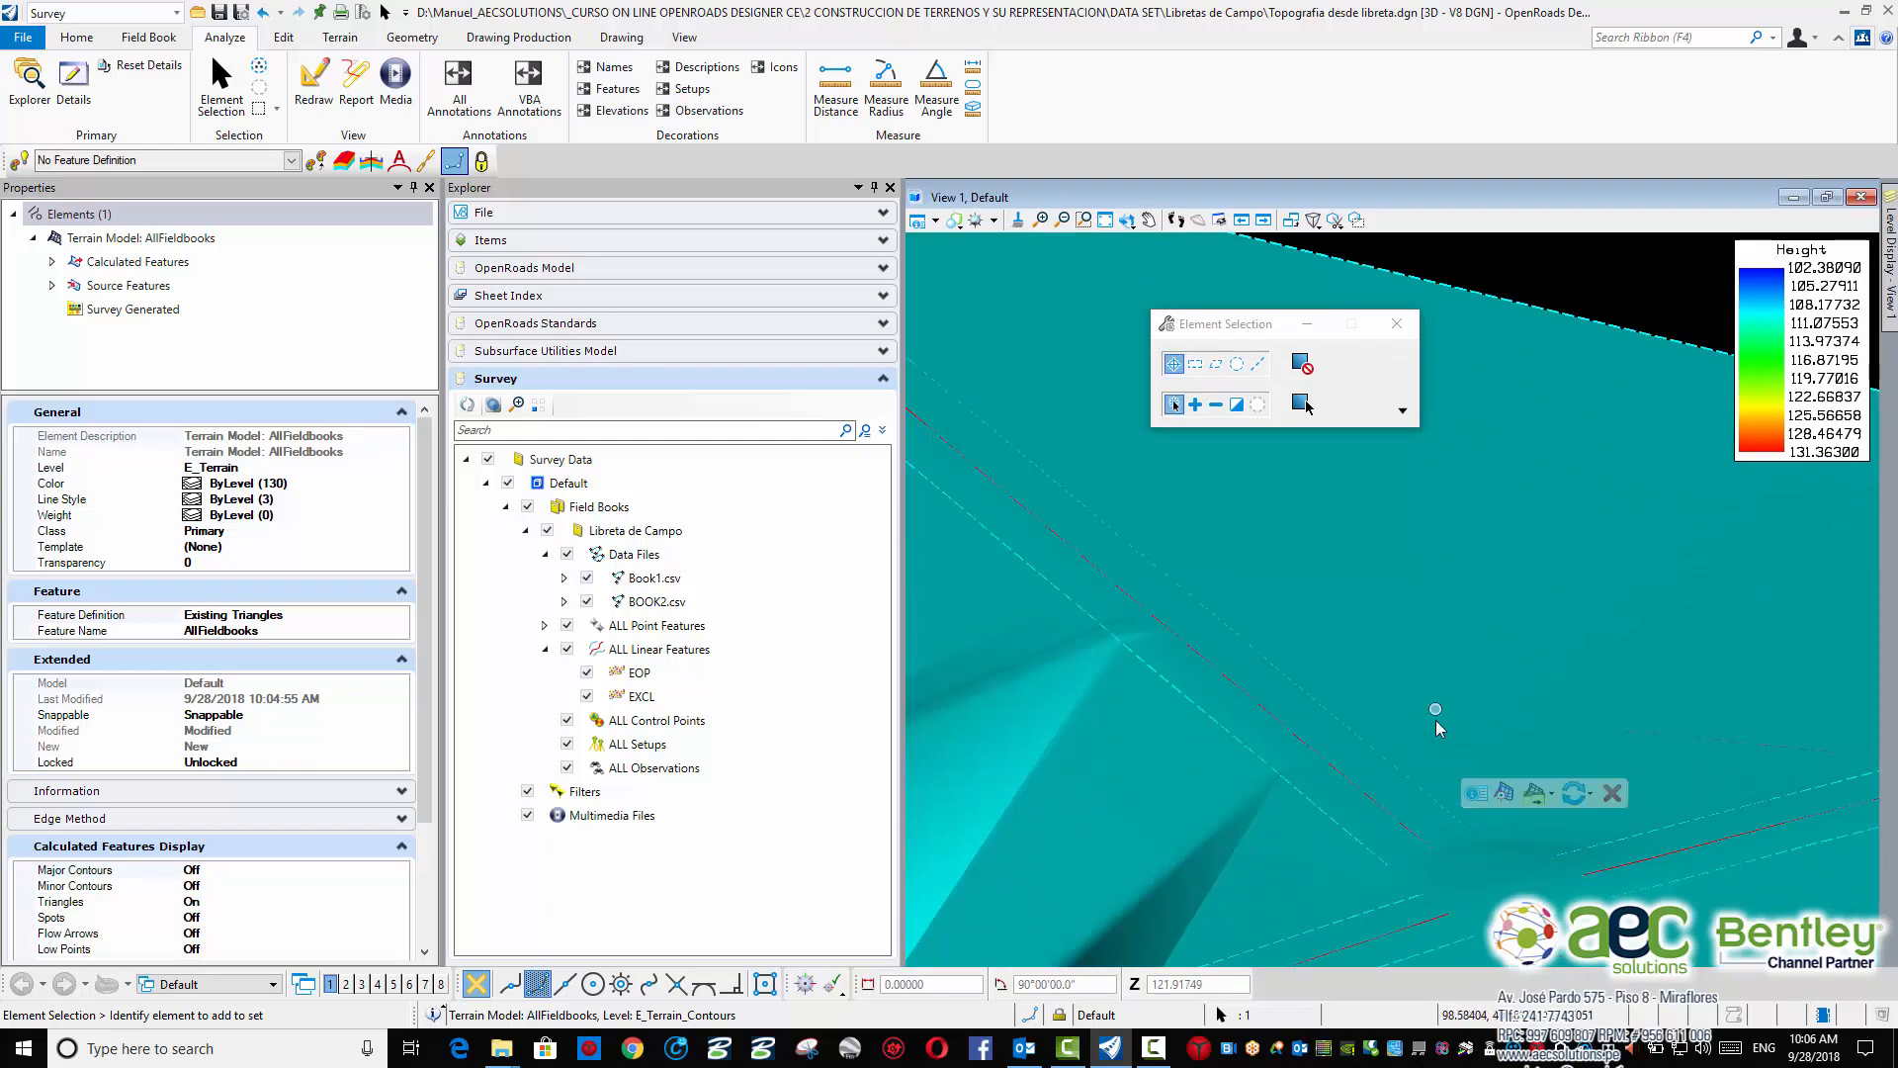
# Examine the height-shaded surface around the road intersection, including the flat area between the two roads and the terrain boundary
pyautogui.scroll(-1, 1435, 720)
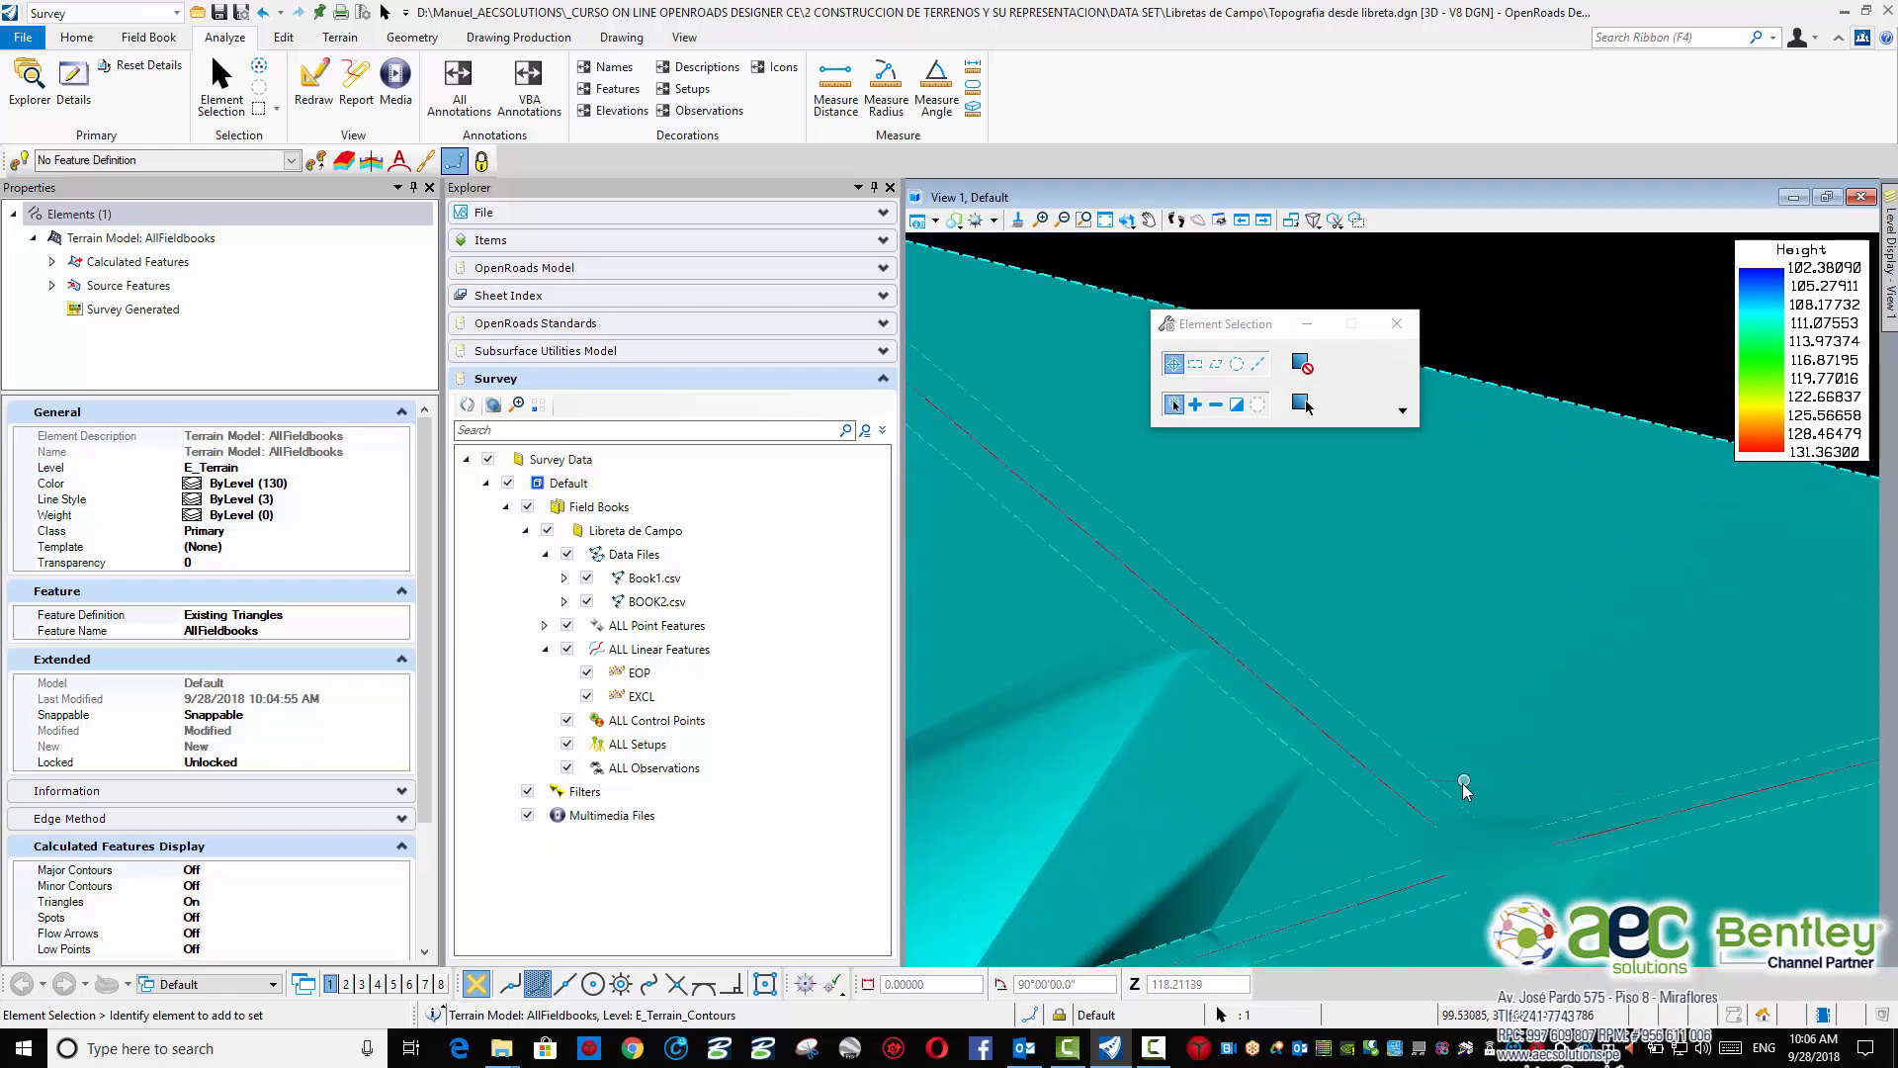
pyautogui.moveTo(1451, 691)
pyautogui.moveTo(1356, 718)
pyautogui.moveTo(1268, 642)
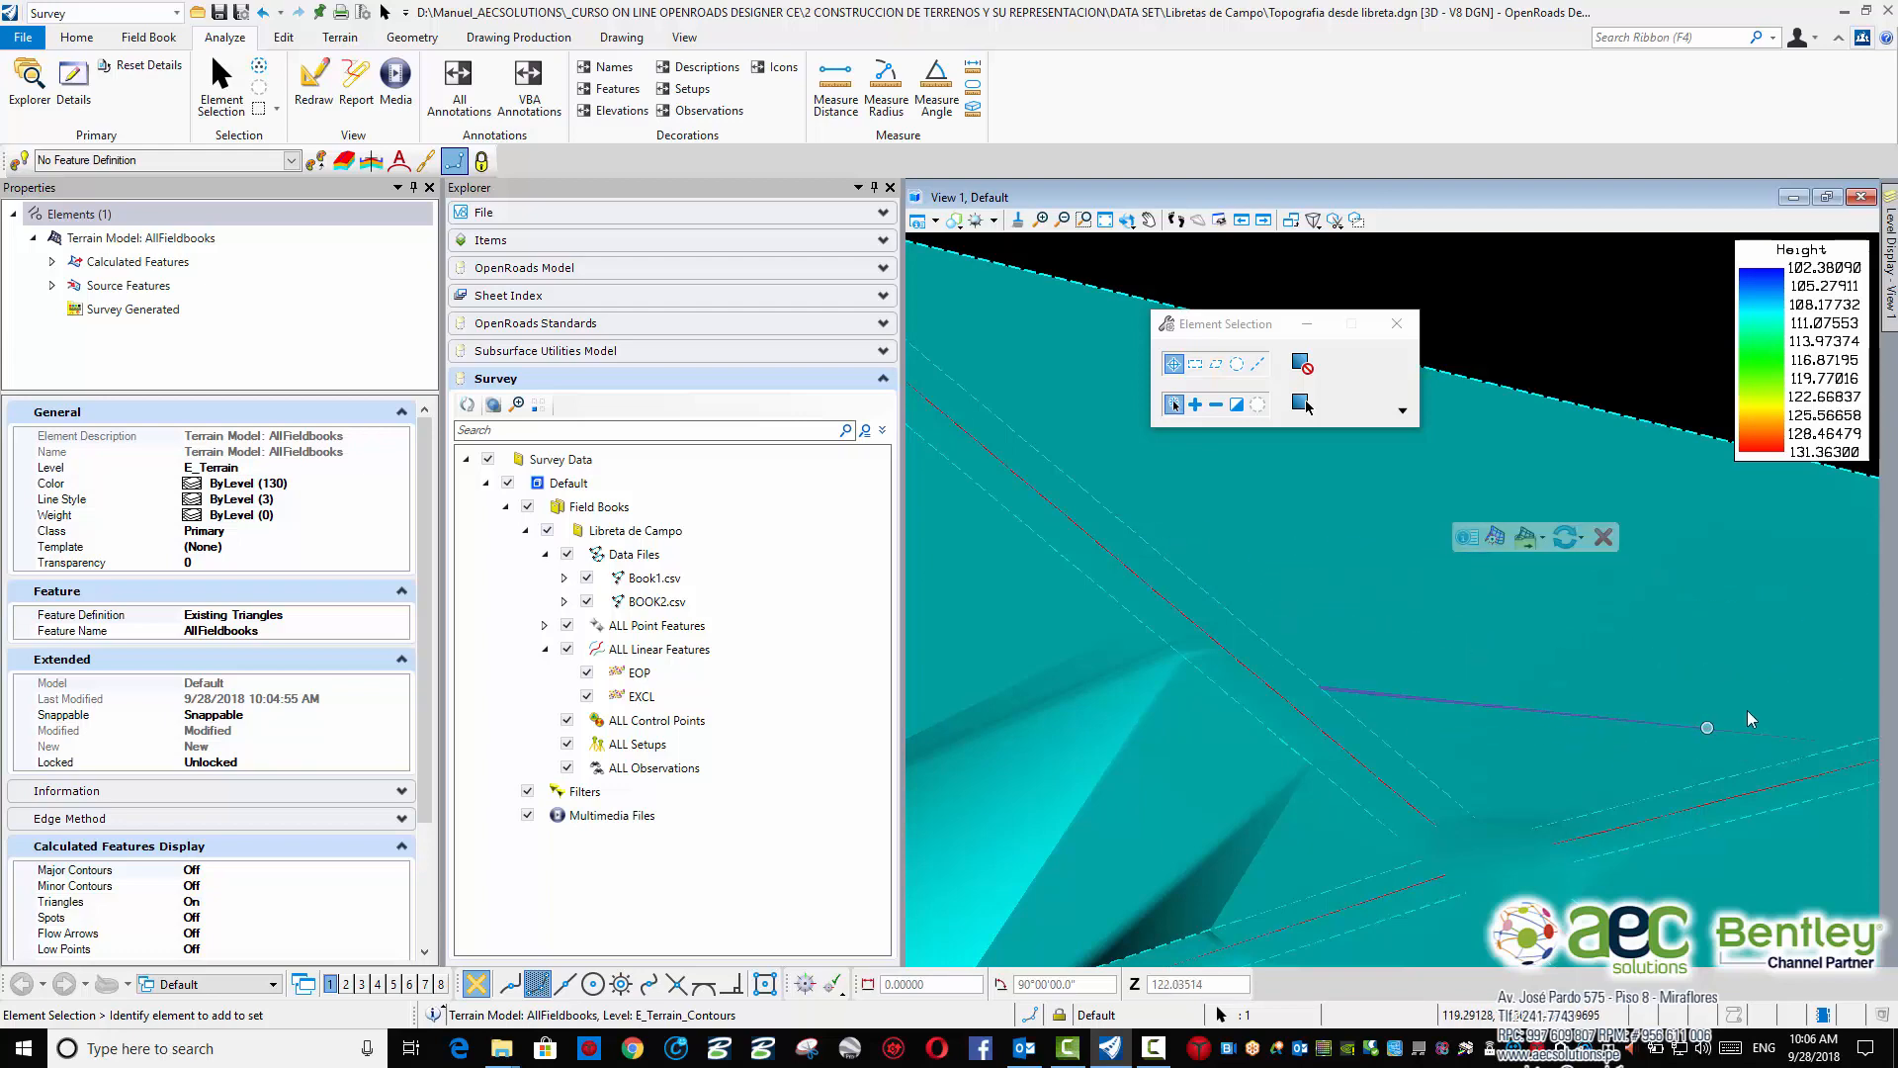
pyautogui.scroll(-6, 1438, 638)
pyautogui.moveTo(1465, 649); pyautogui.dragTo(1380, 623, button='middle')
pyautogui.scroll(6, 1376, 633)
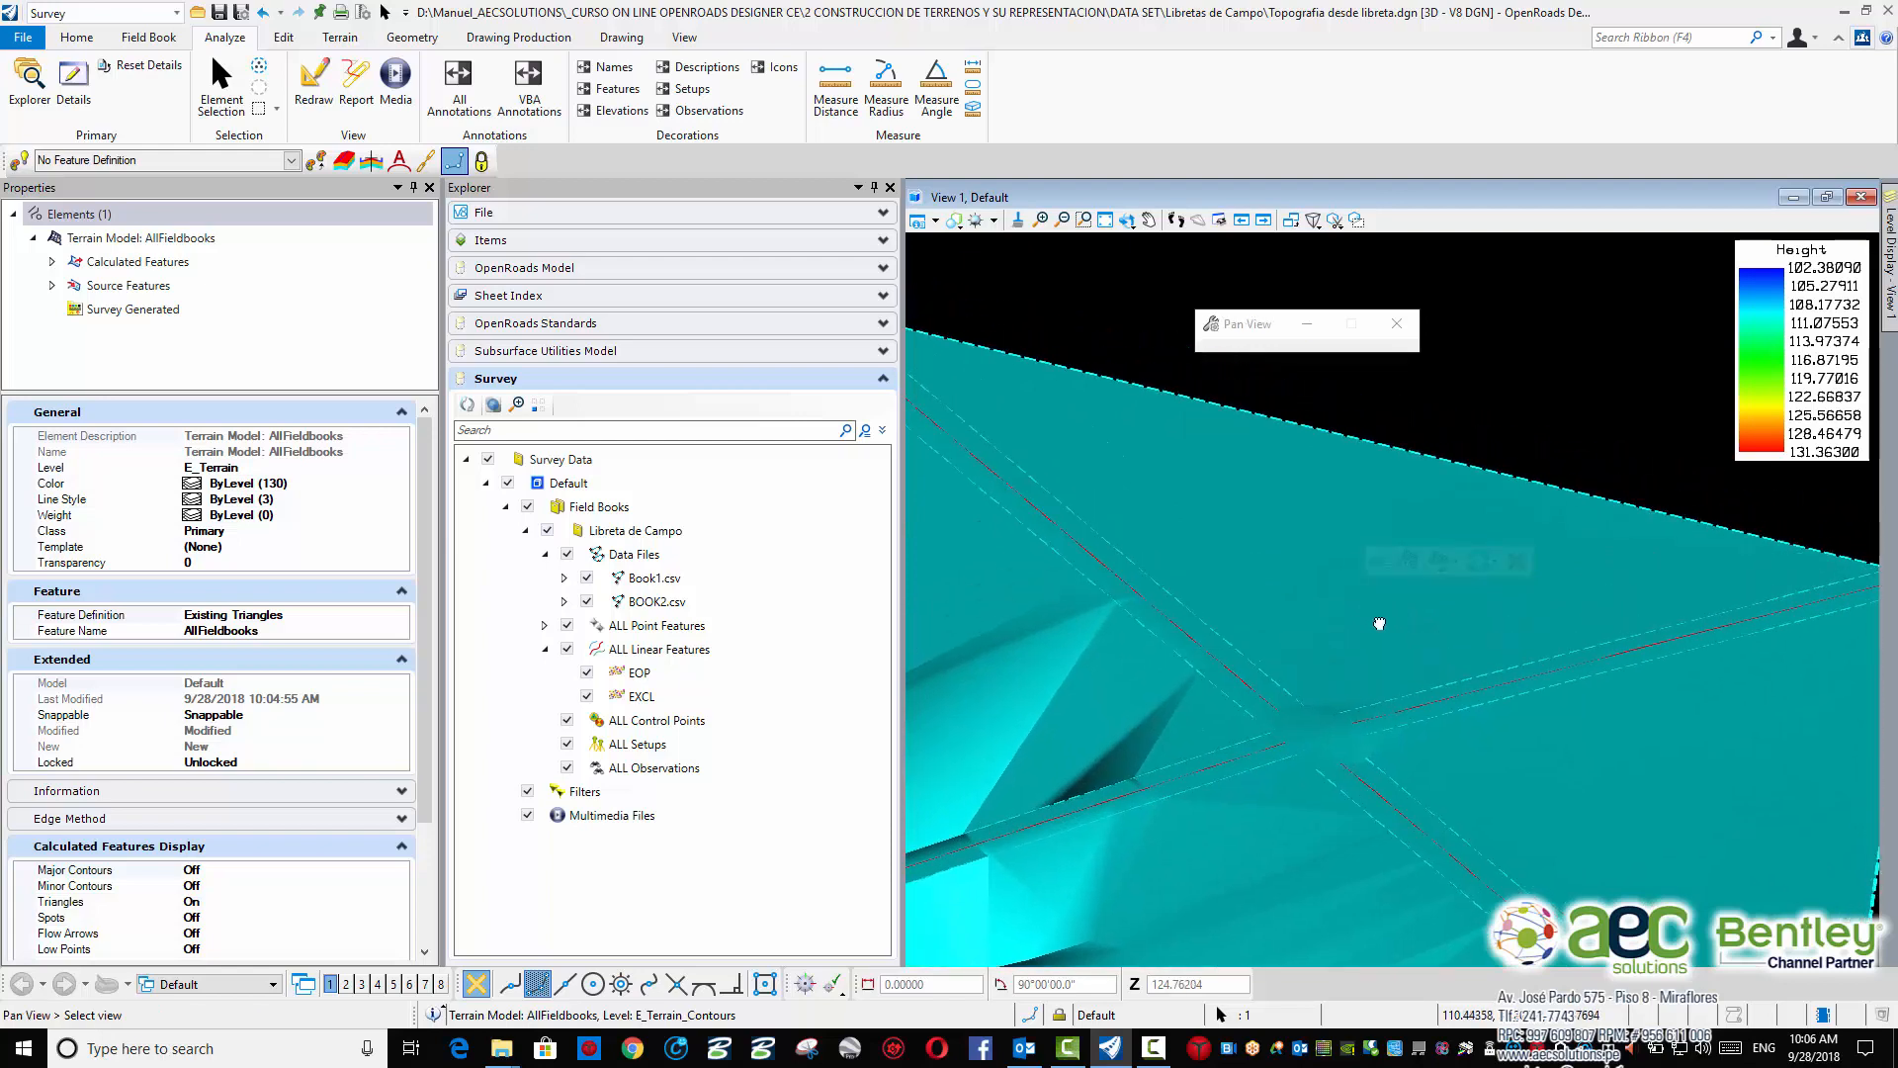
pyautogui.scroll(1, 1380, 623)
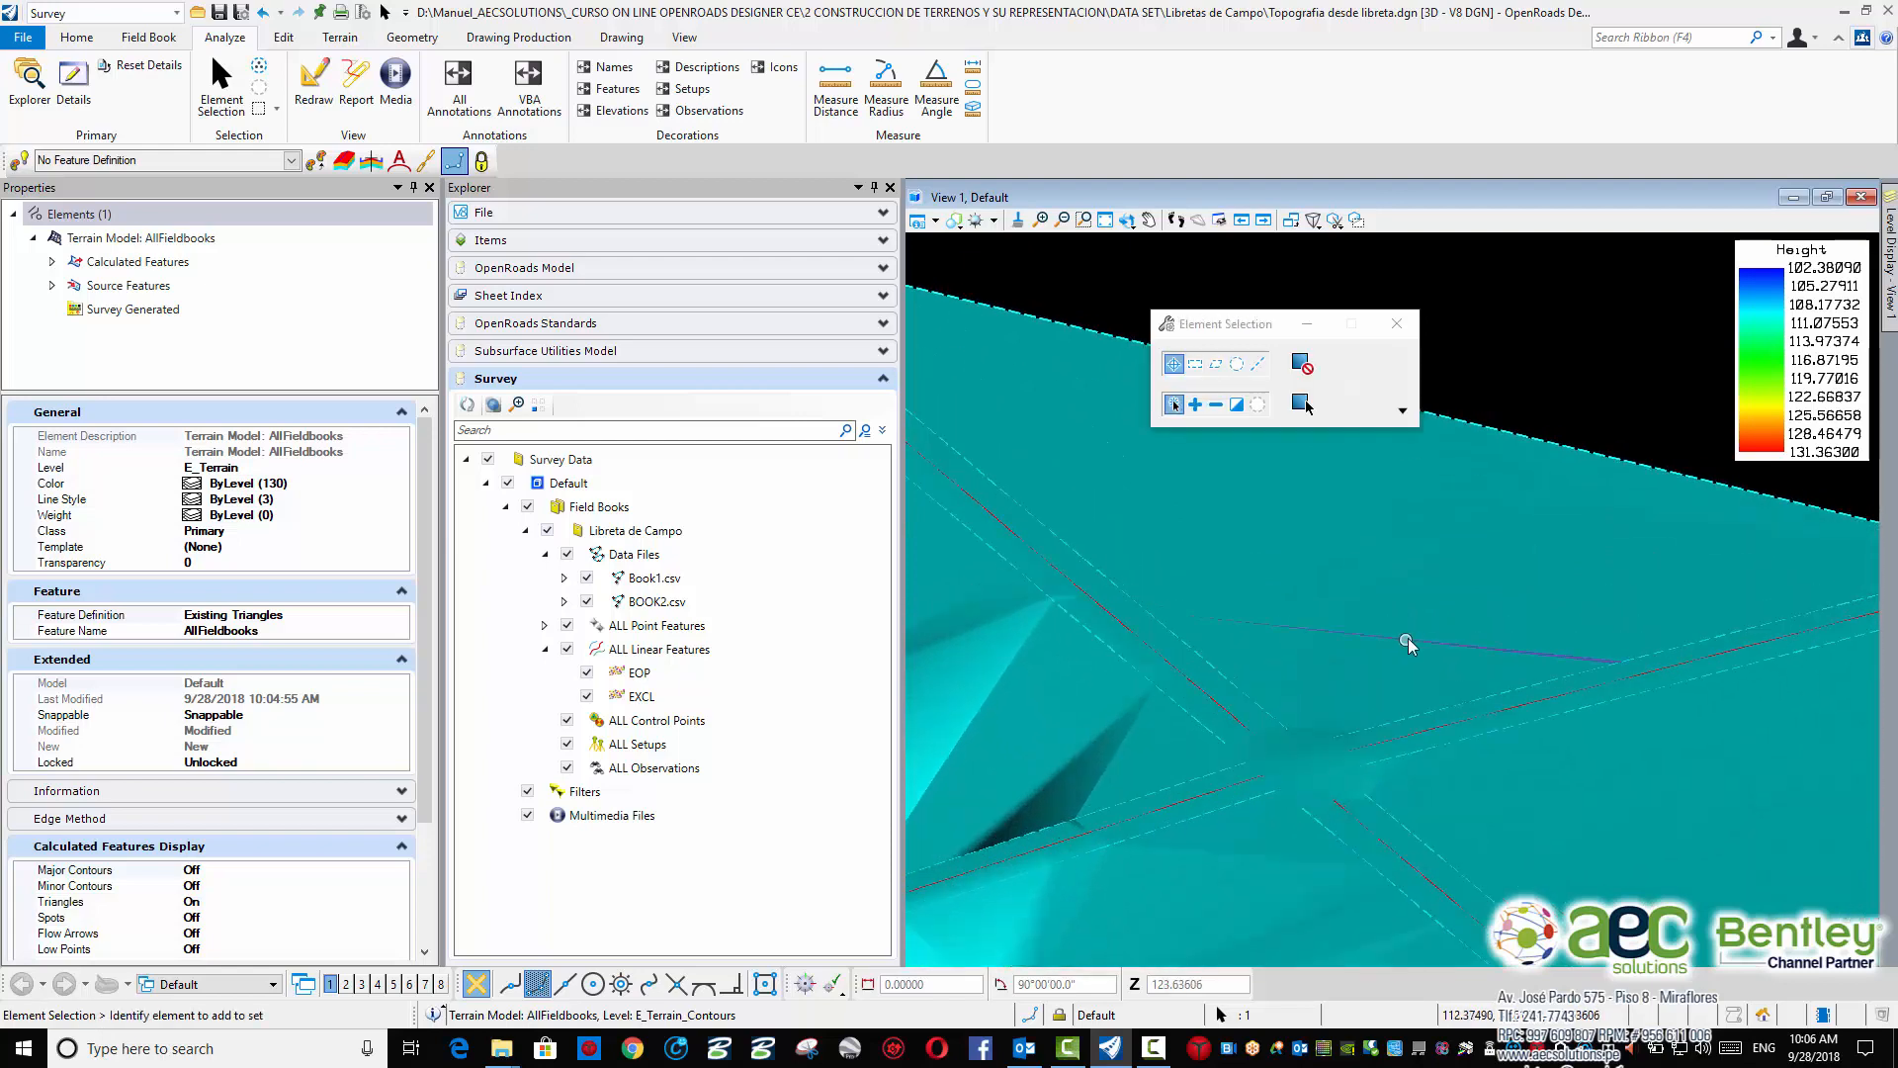
# Review the available field book import and export formats, and view the complete shaded terrain surface
pyautogui.click(163, 42)
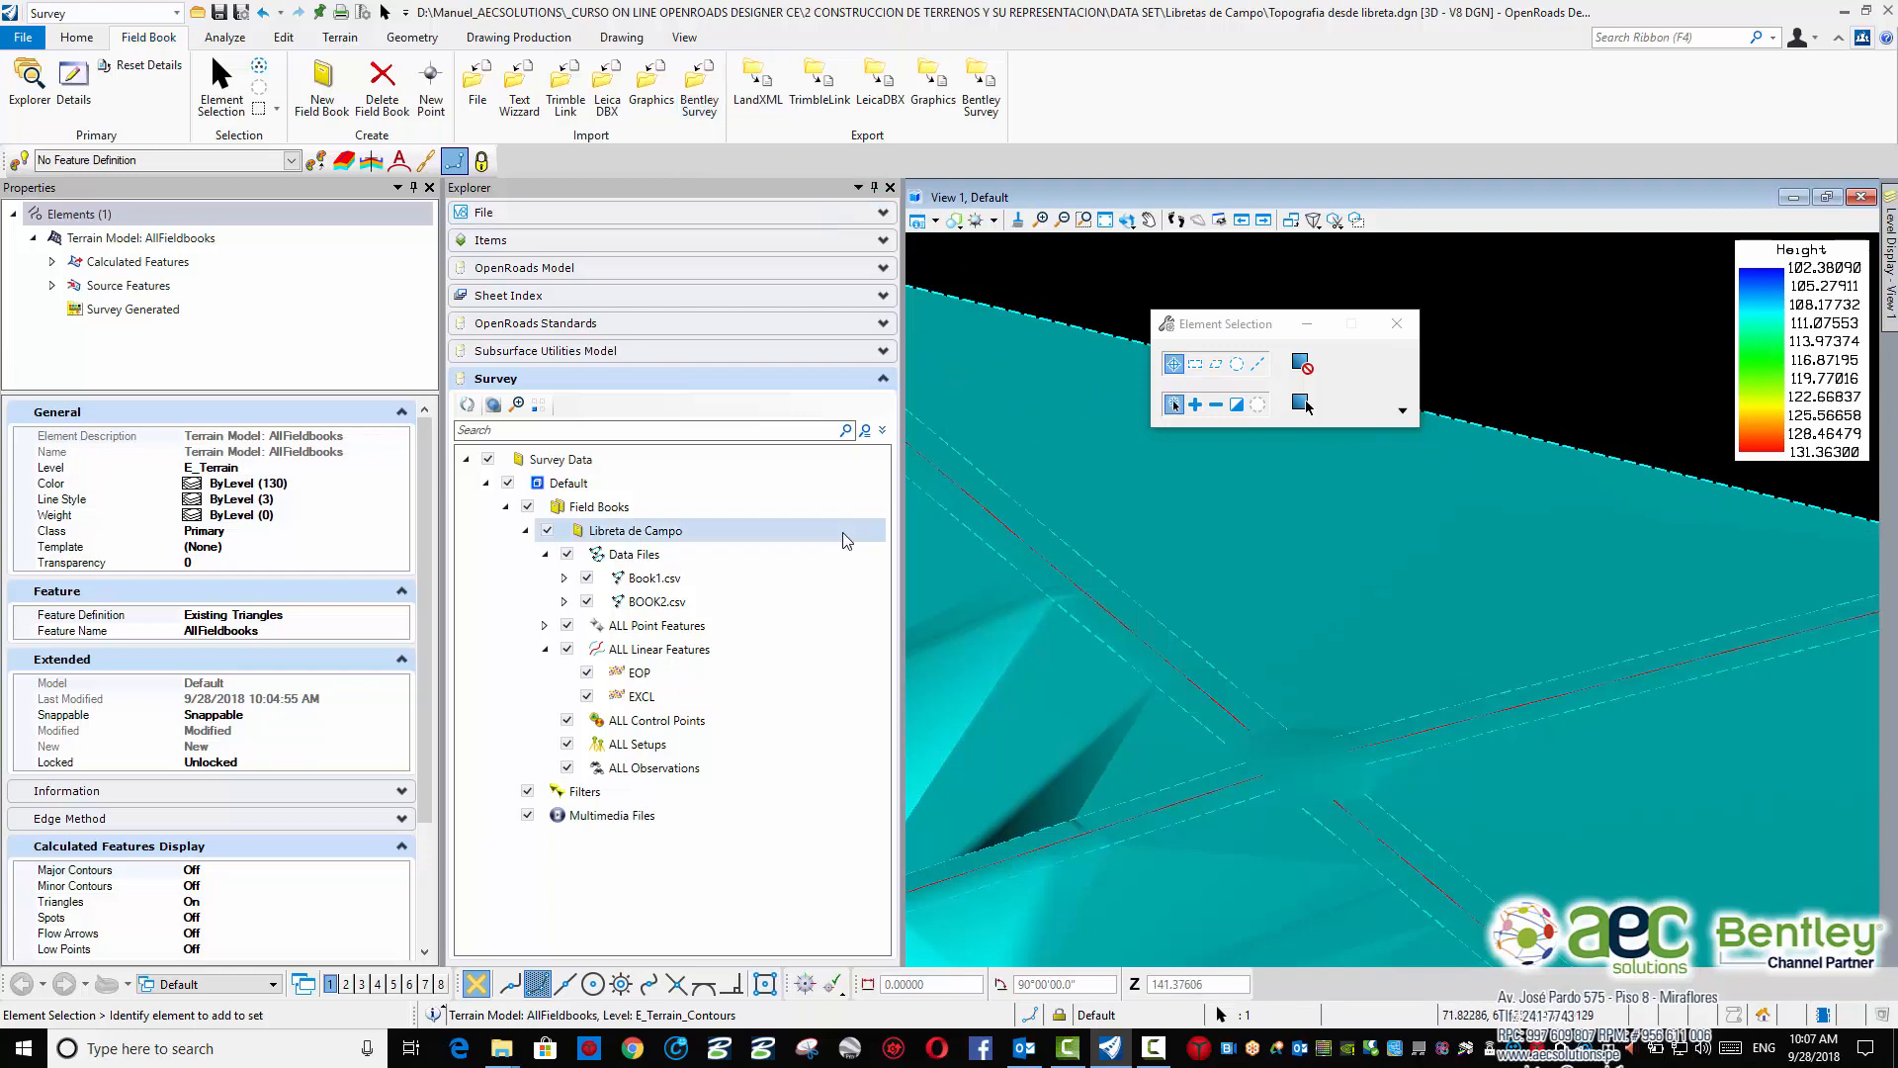
pyautogui.scroll(-1, 1088, 544)
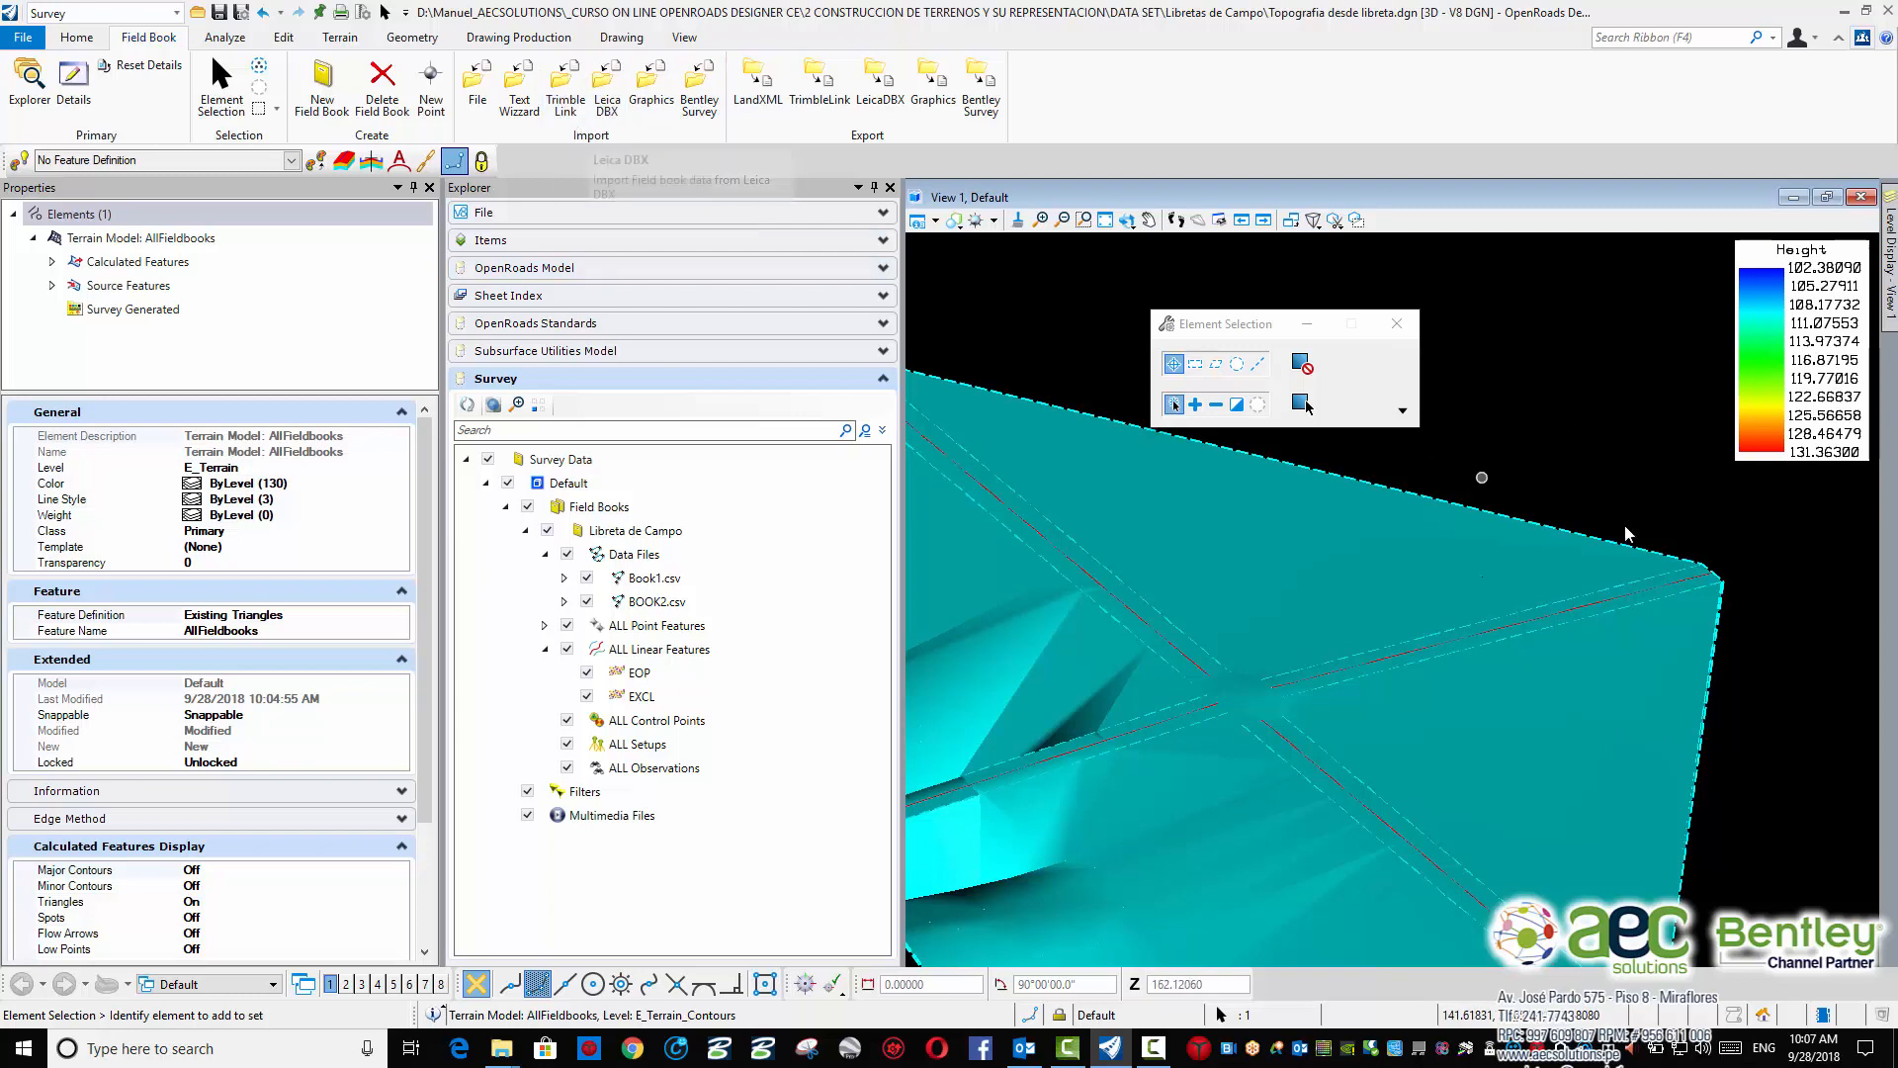
pyautogui.scroll(-3, 1623, 525)
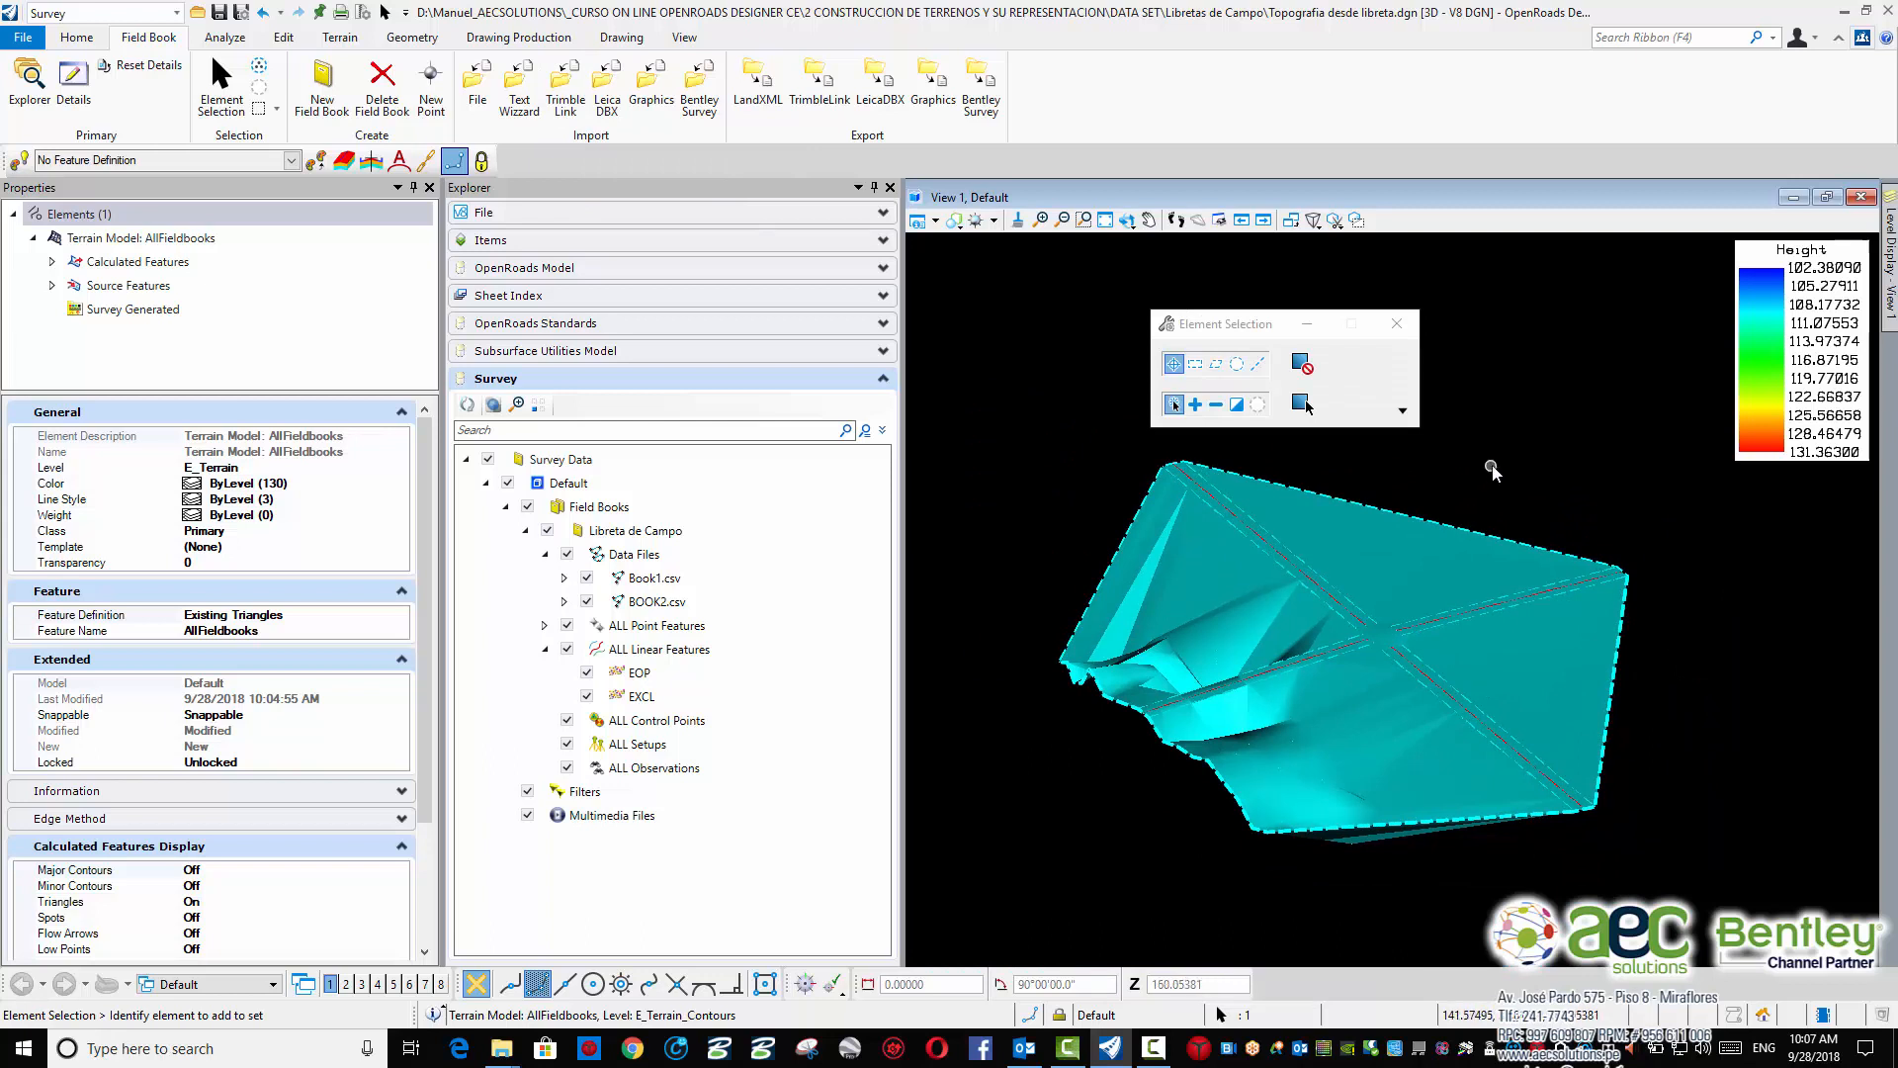
pyautogui.moveTo(1592, 613); pyautogui.dragTo(1616, 613, button='middle')
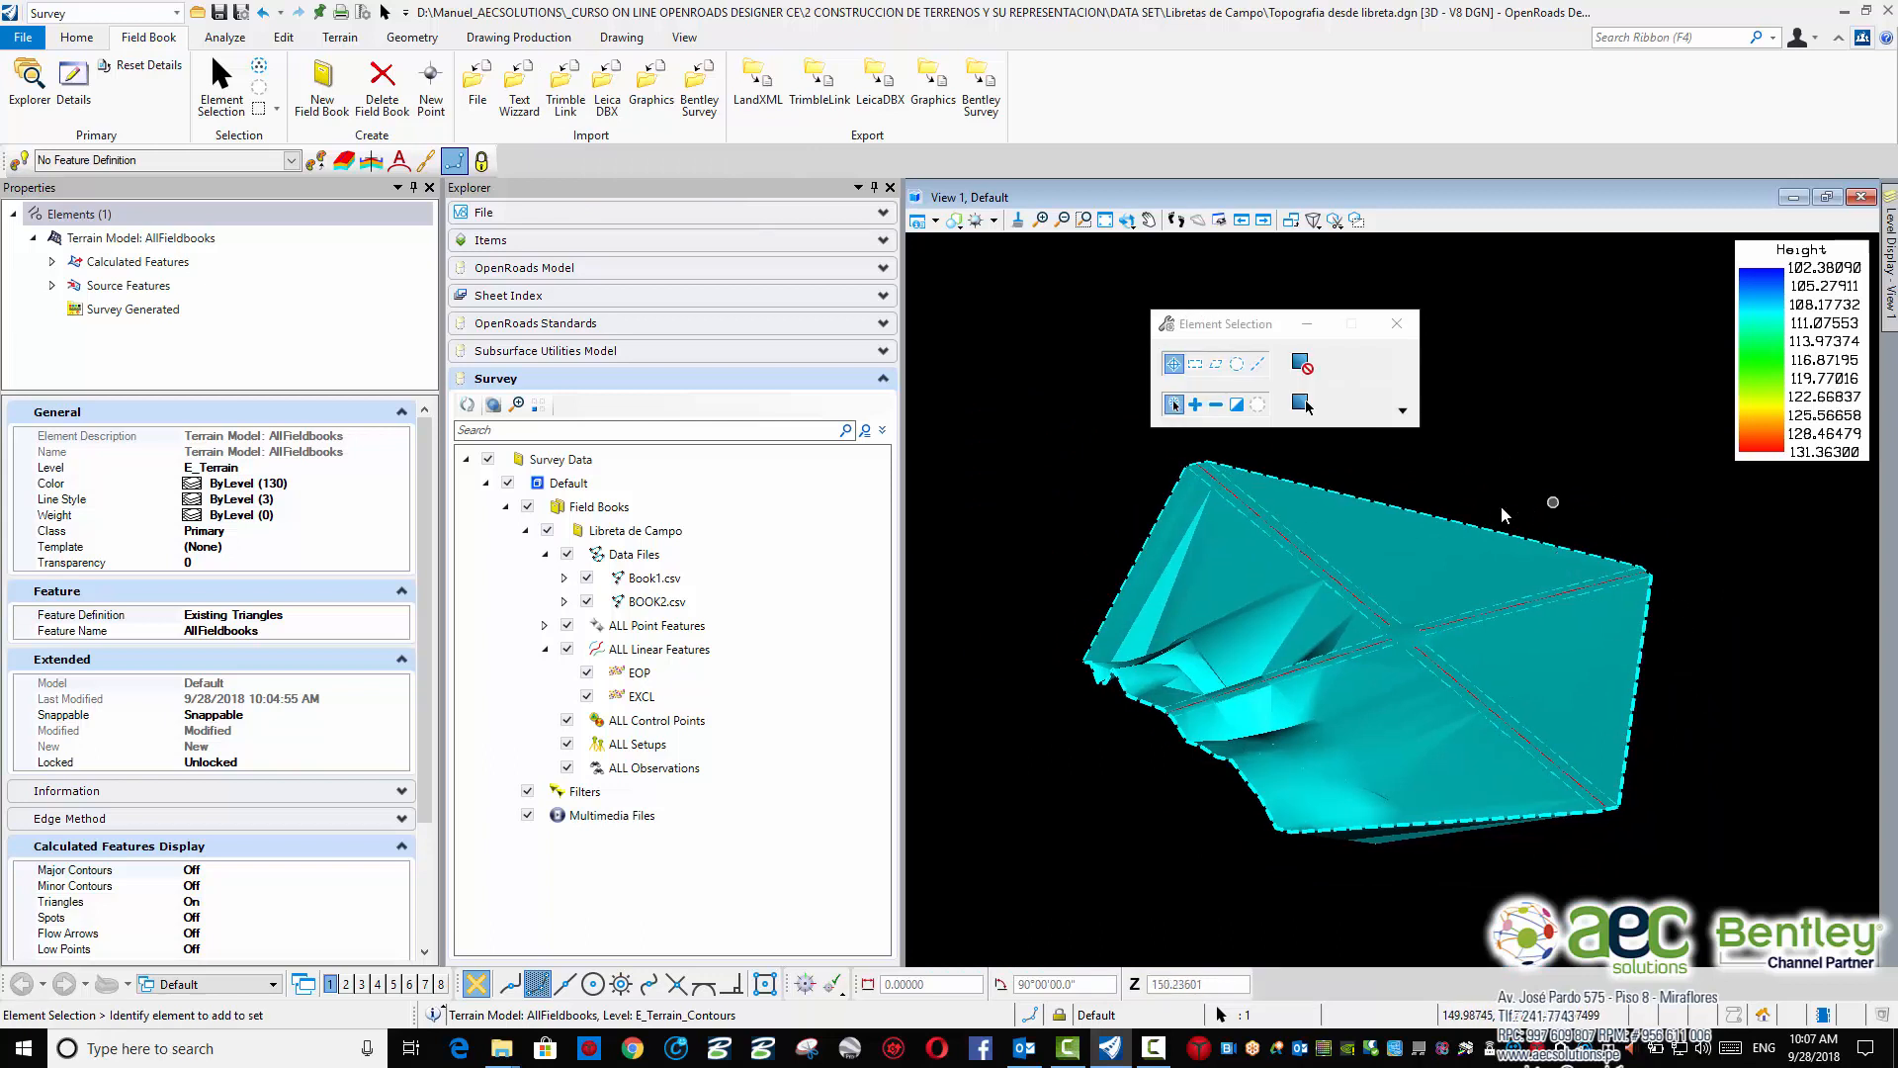